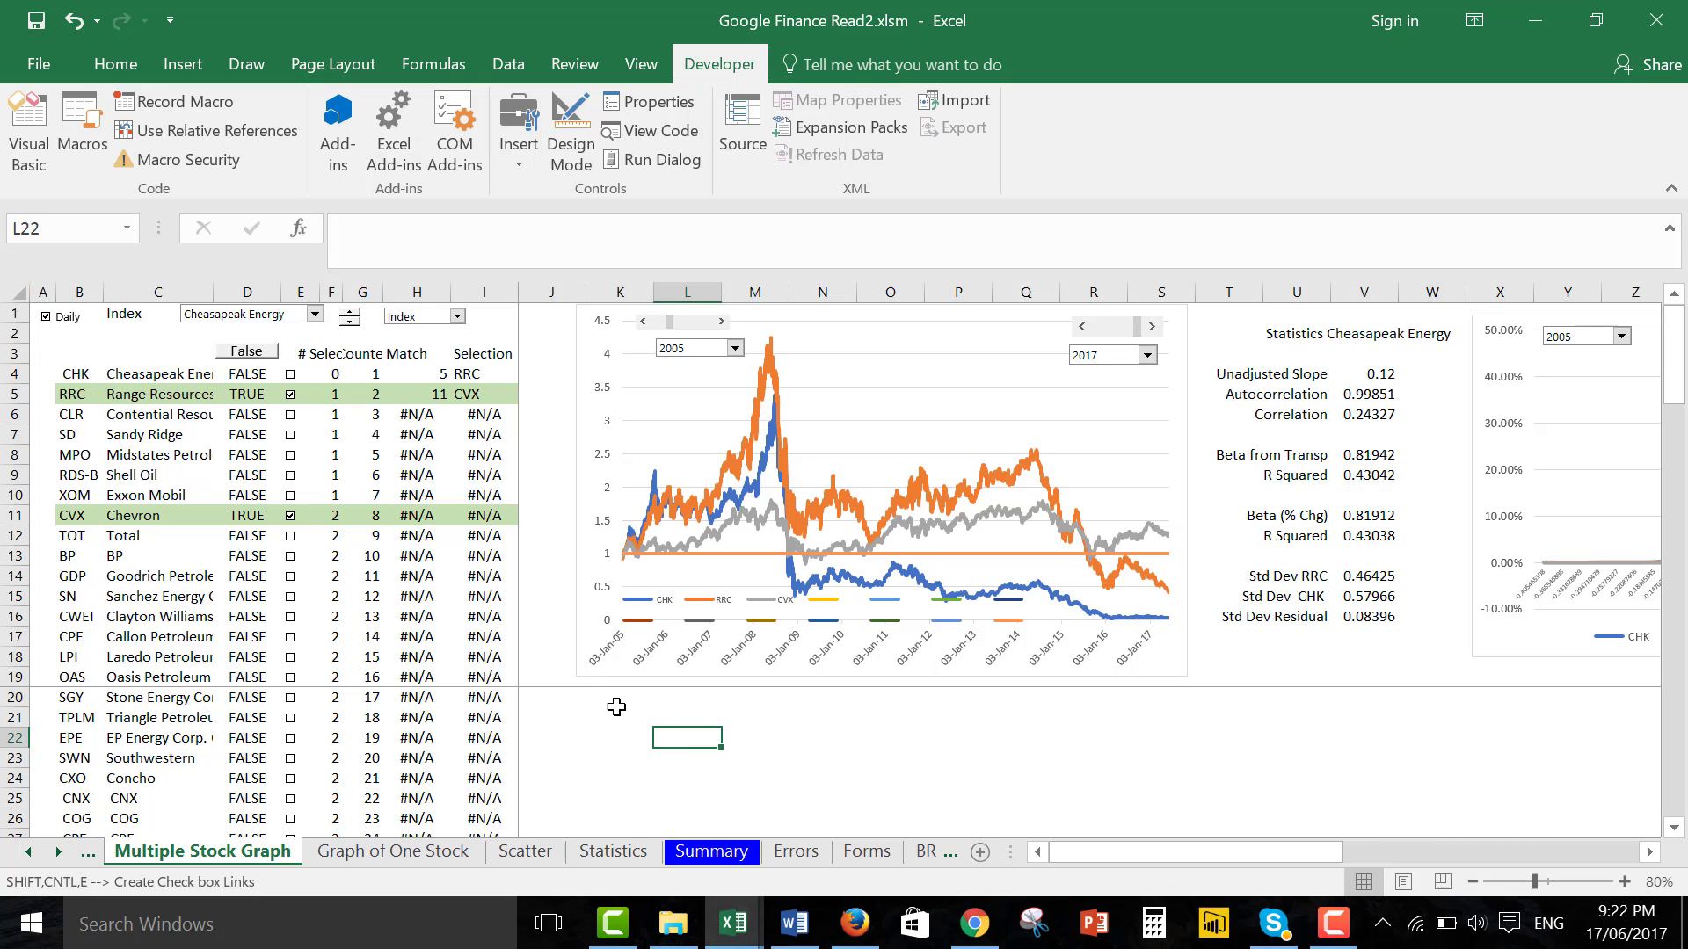
Remove Range Resources and Chevron from the stock comparison graph by clearing their selections.
left_click(645, 718)
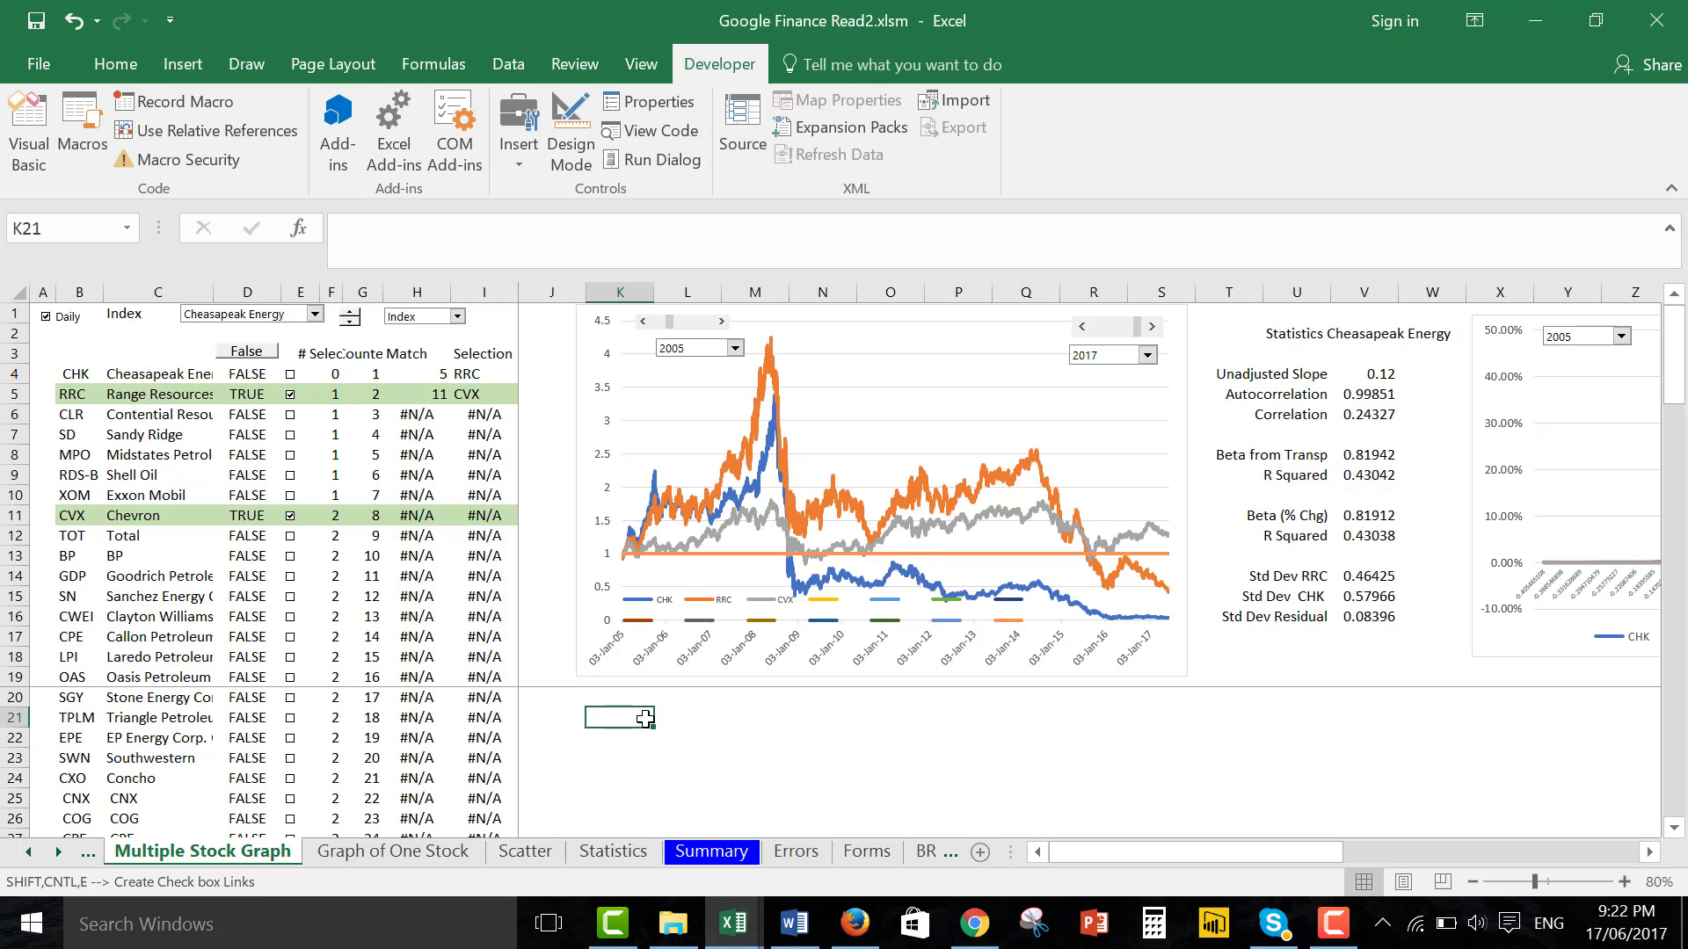
left_click(291, 398)
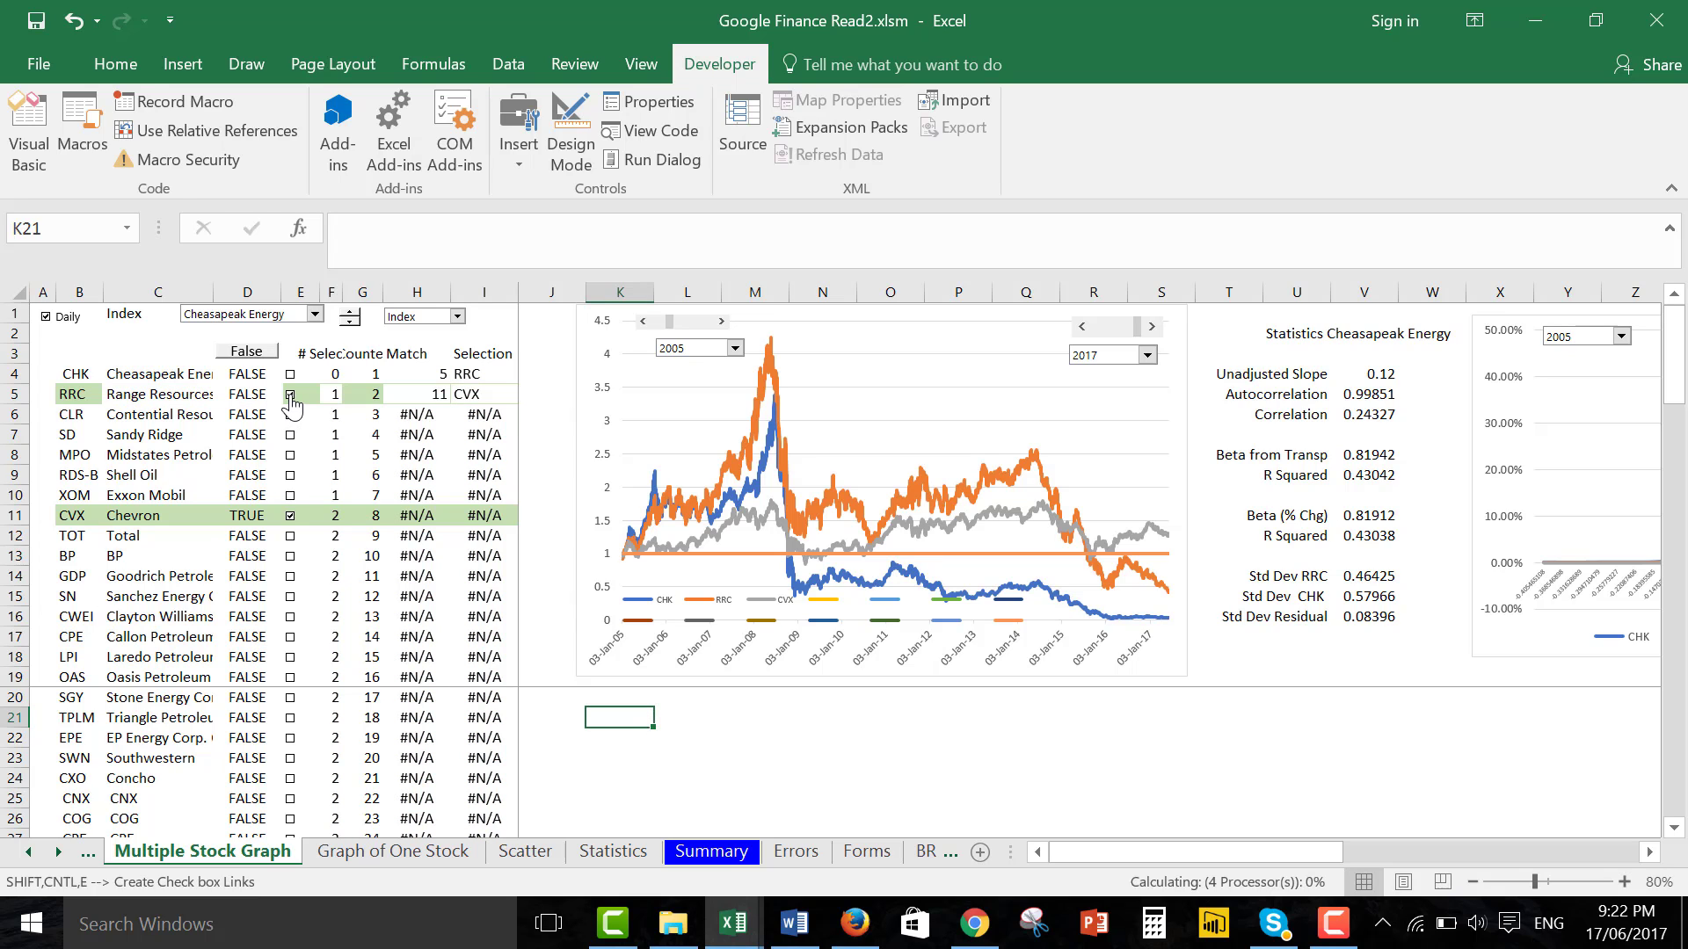
left_click(291, 518)
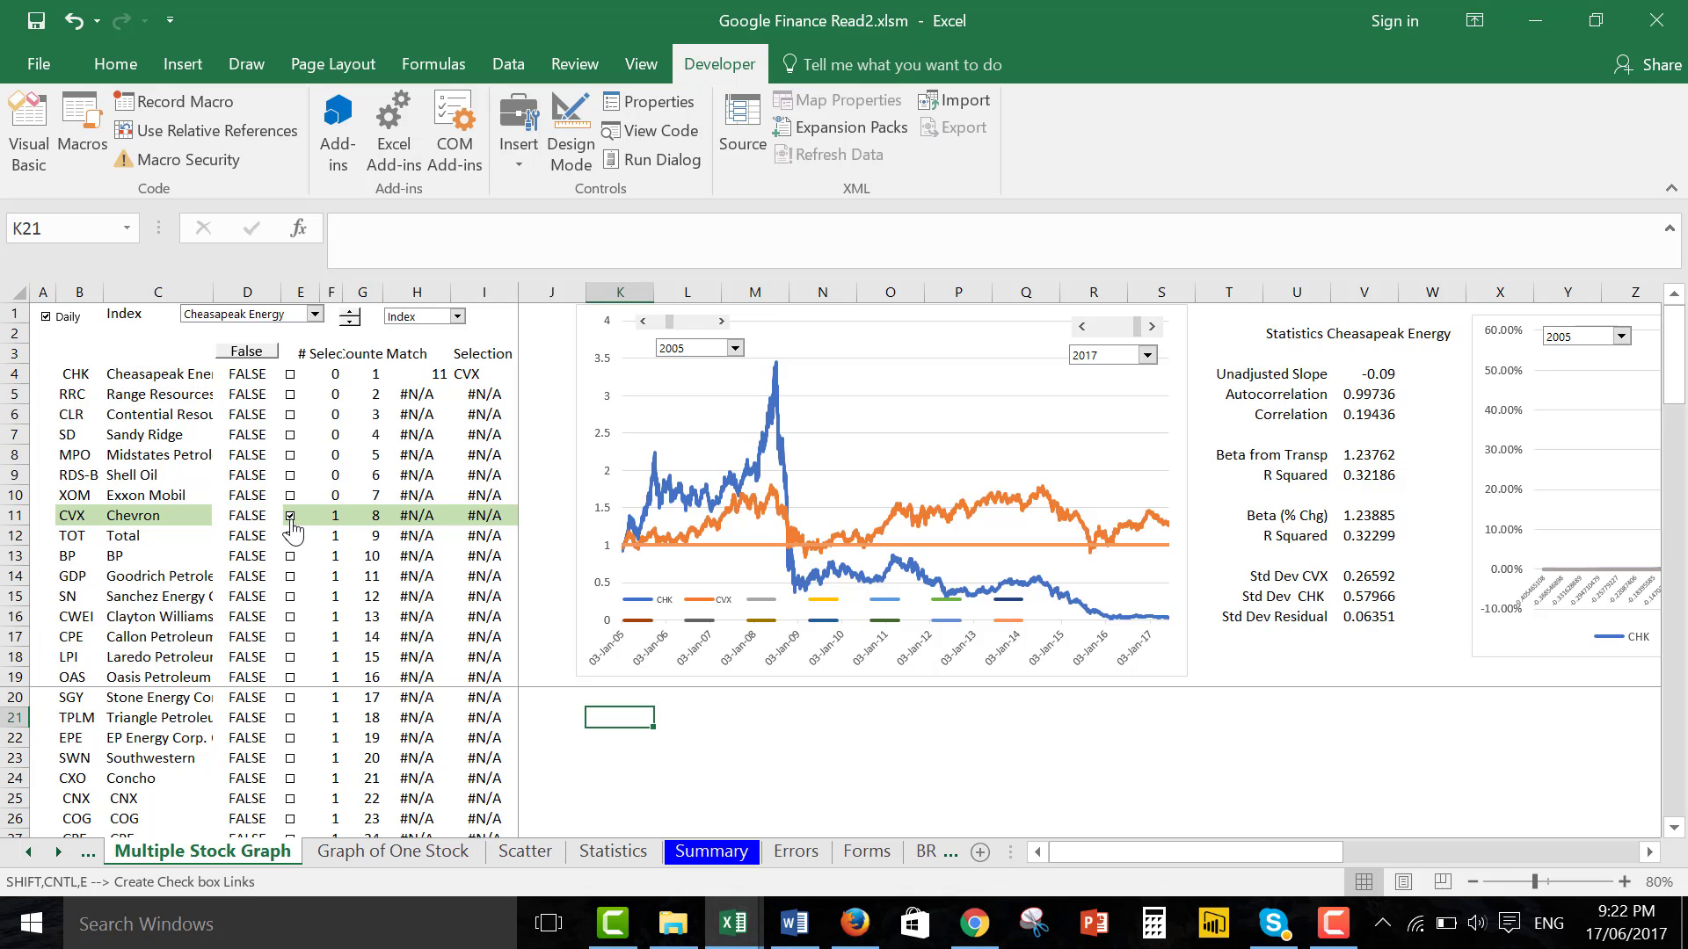
left_click(807, 750)
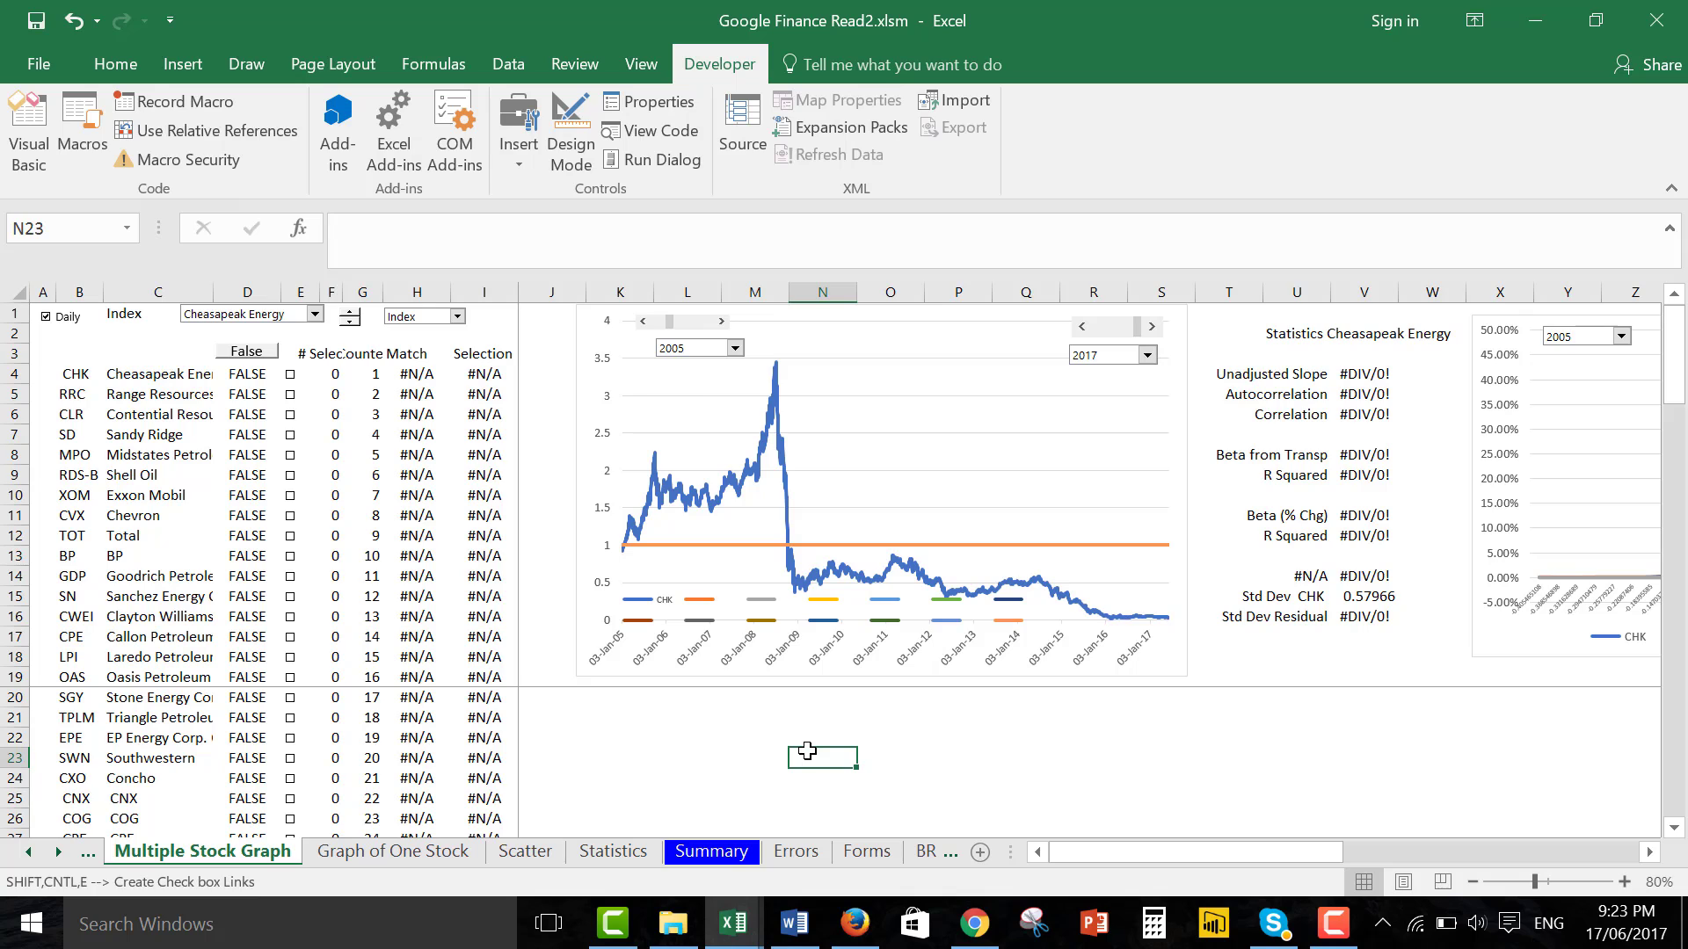
Add the US Index from the end of the stock list to the comparison graph.
key("Down")
key("Up")
key("Up")
key("Up")
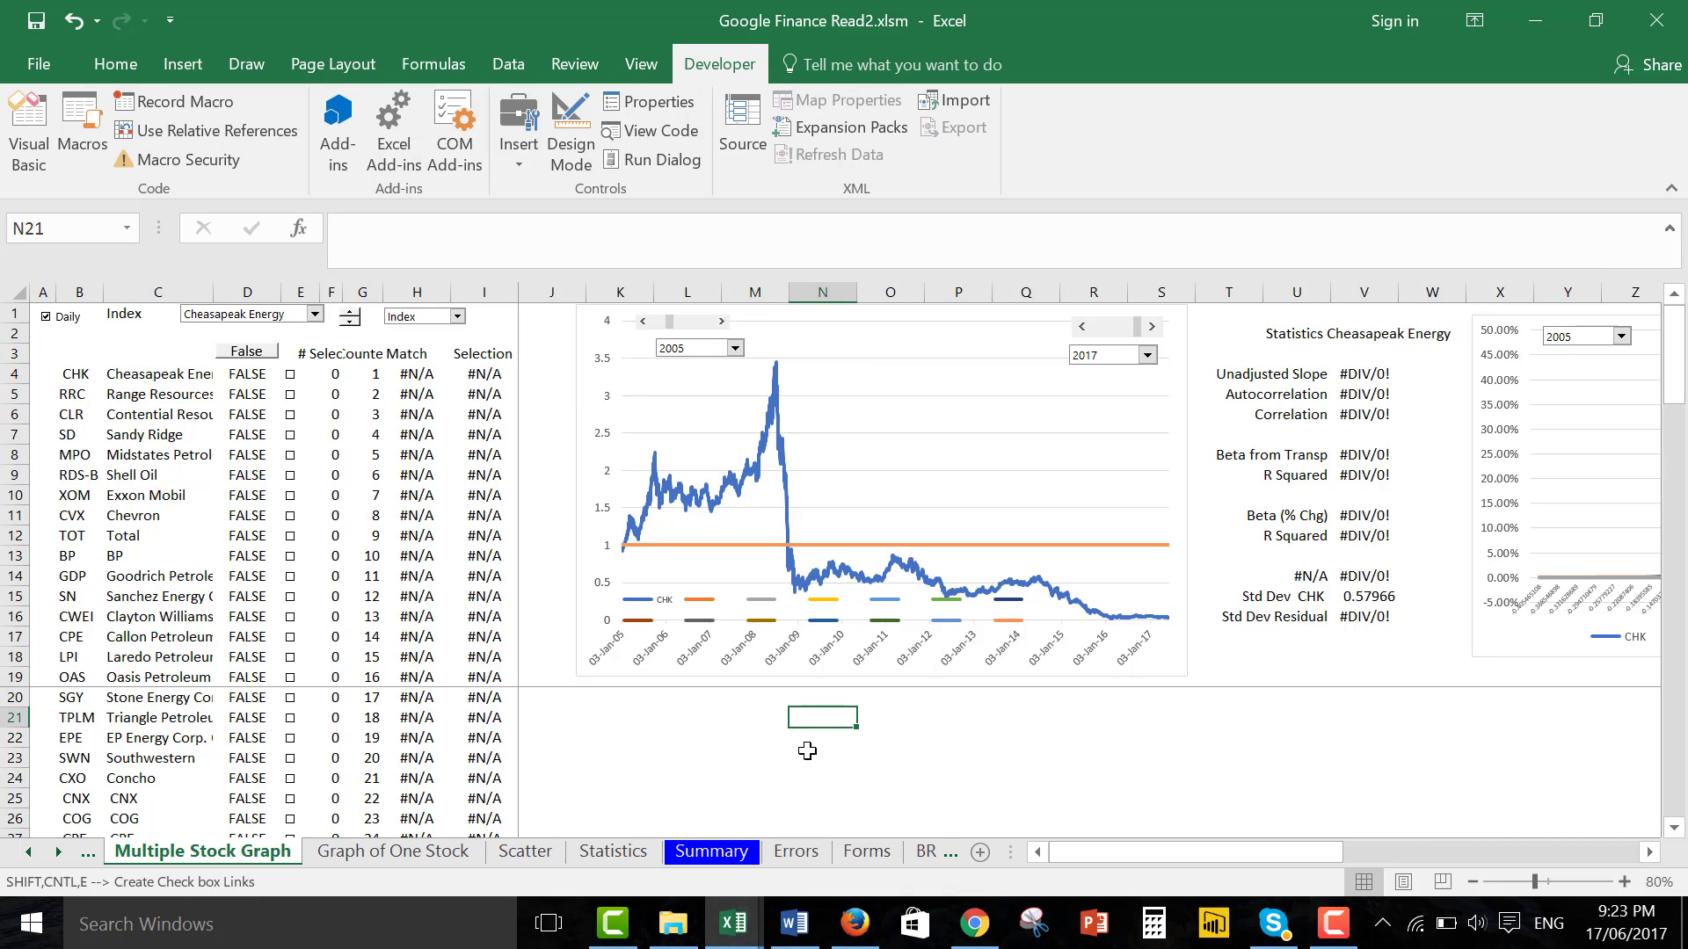
key("Left")
key("Left")
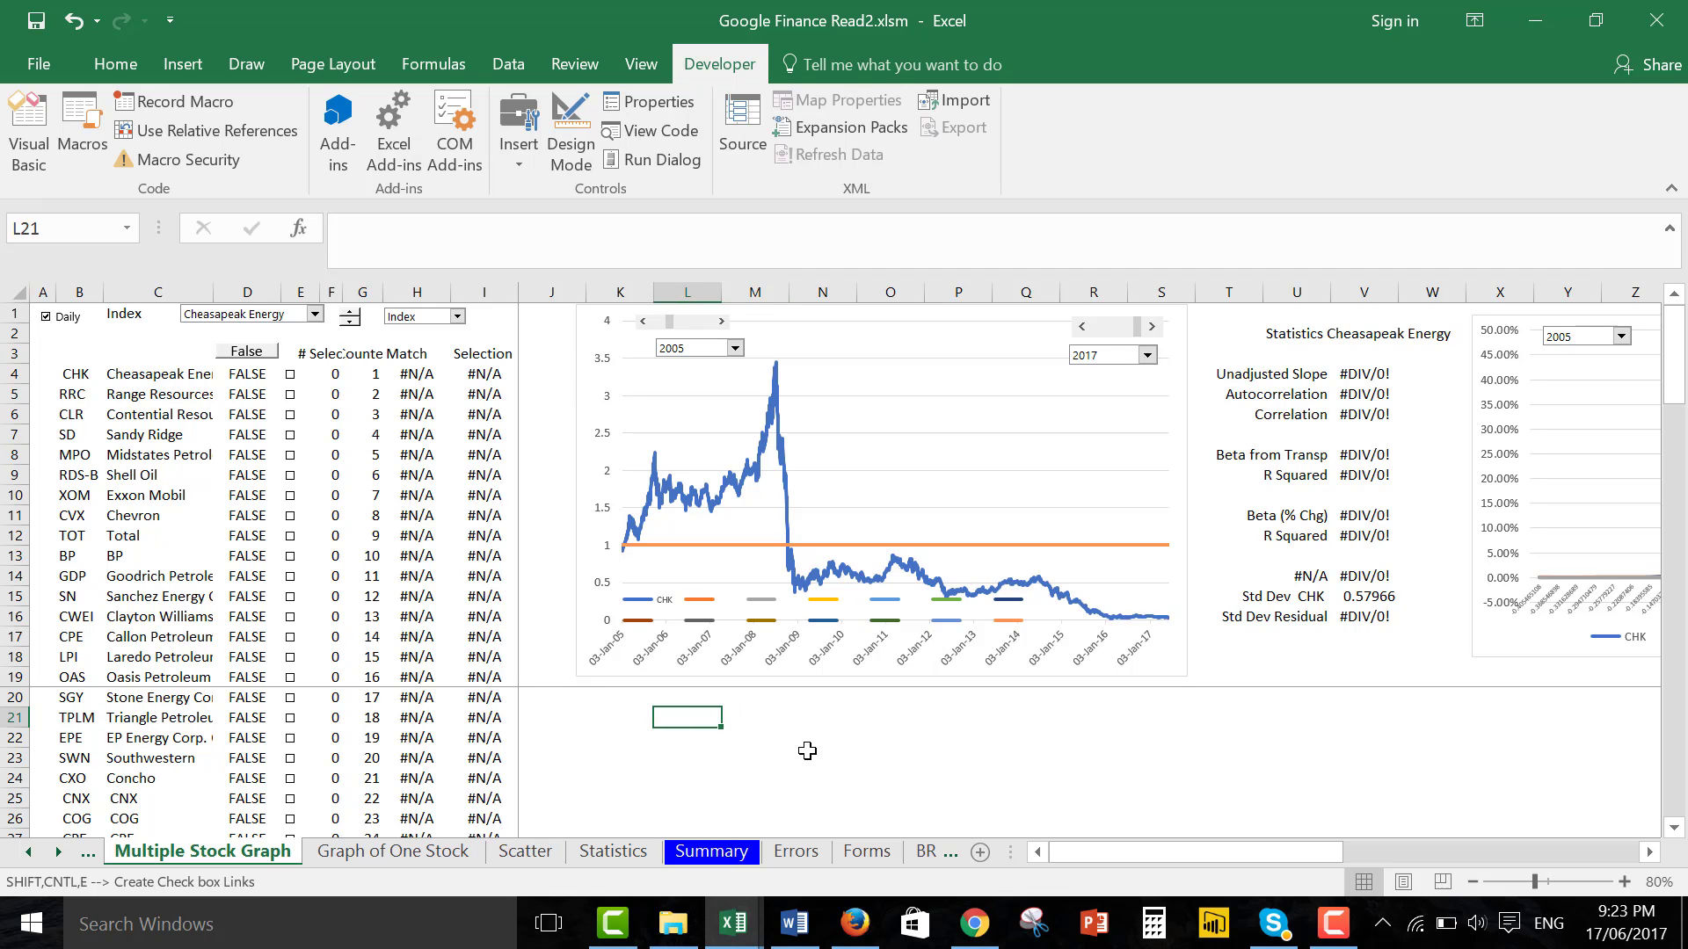
key("Down")
key("Down")
key("Down")
key("Down")
key("Down")
key("Down")
key("Down")
key("Down")
key("Down")
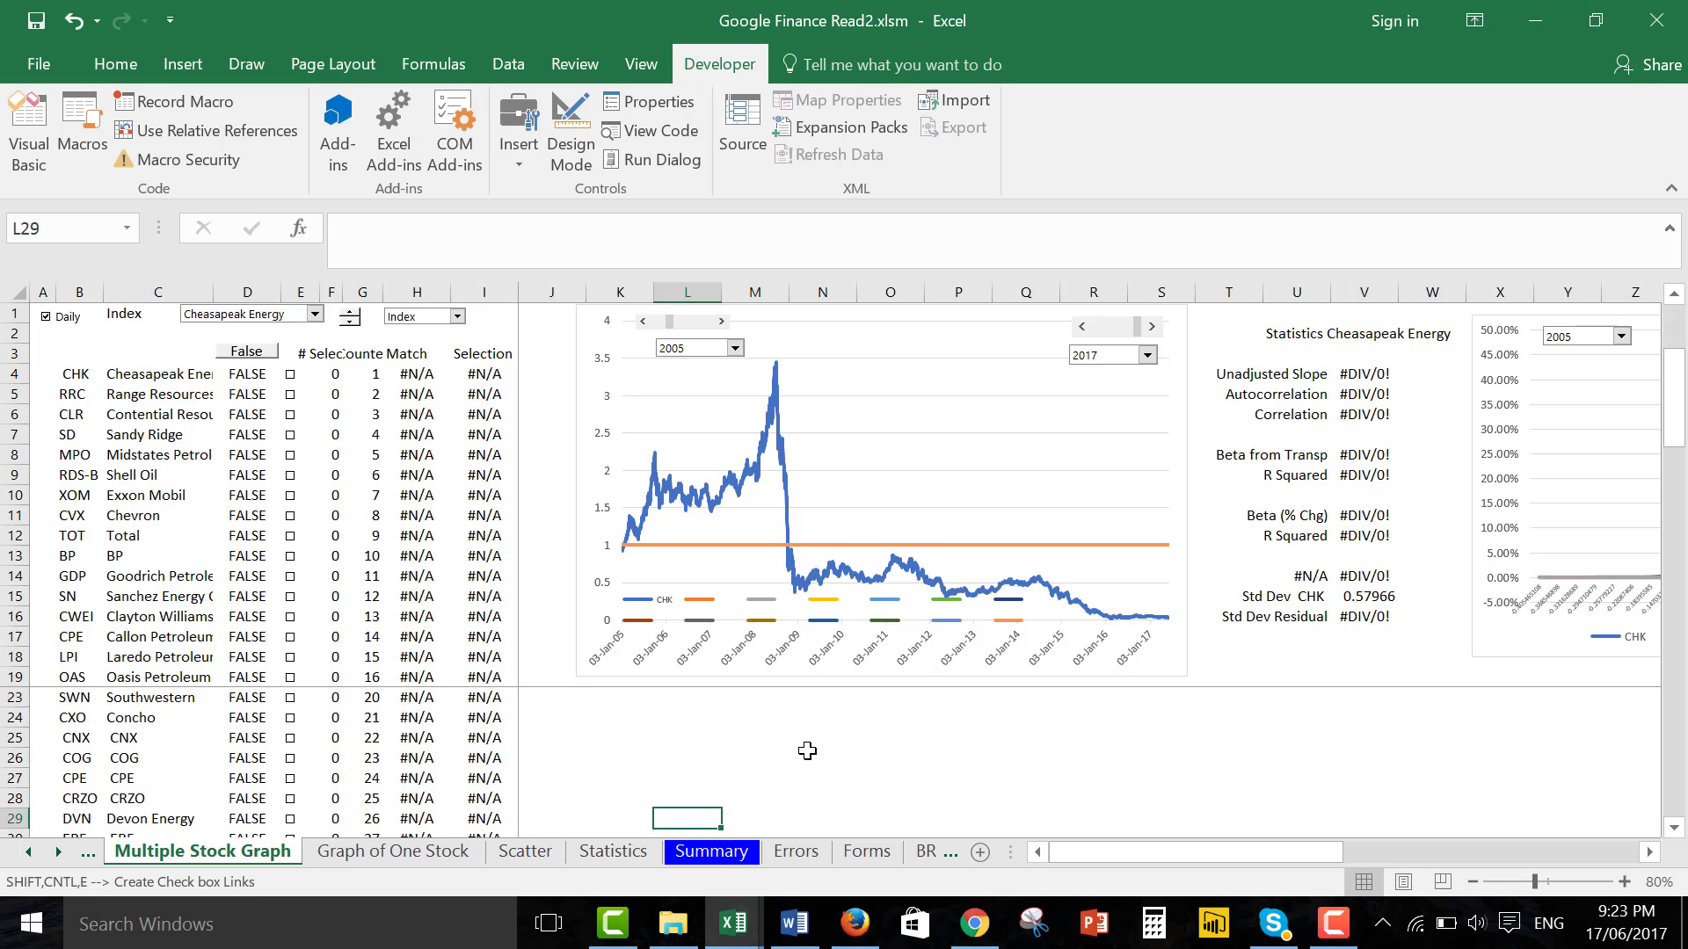
key("Down")
key("Down")
key("Down")
key("Down")
key("Down")
key("Down")
key("Down")
key("Down")
key("Down")
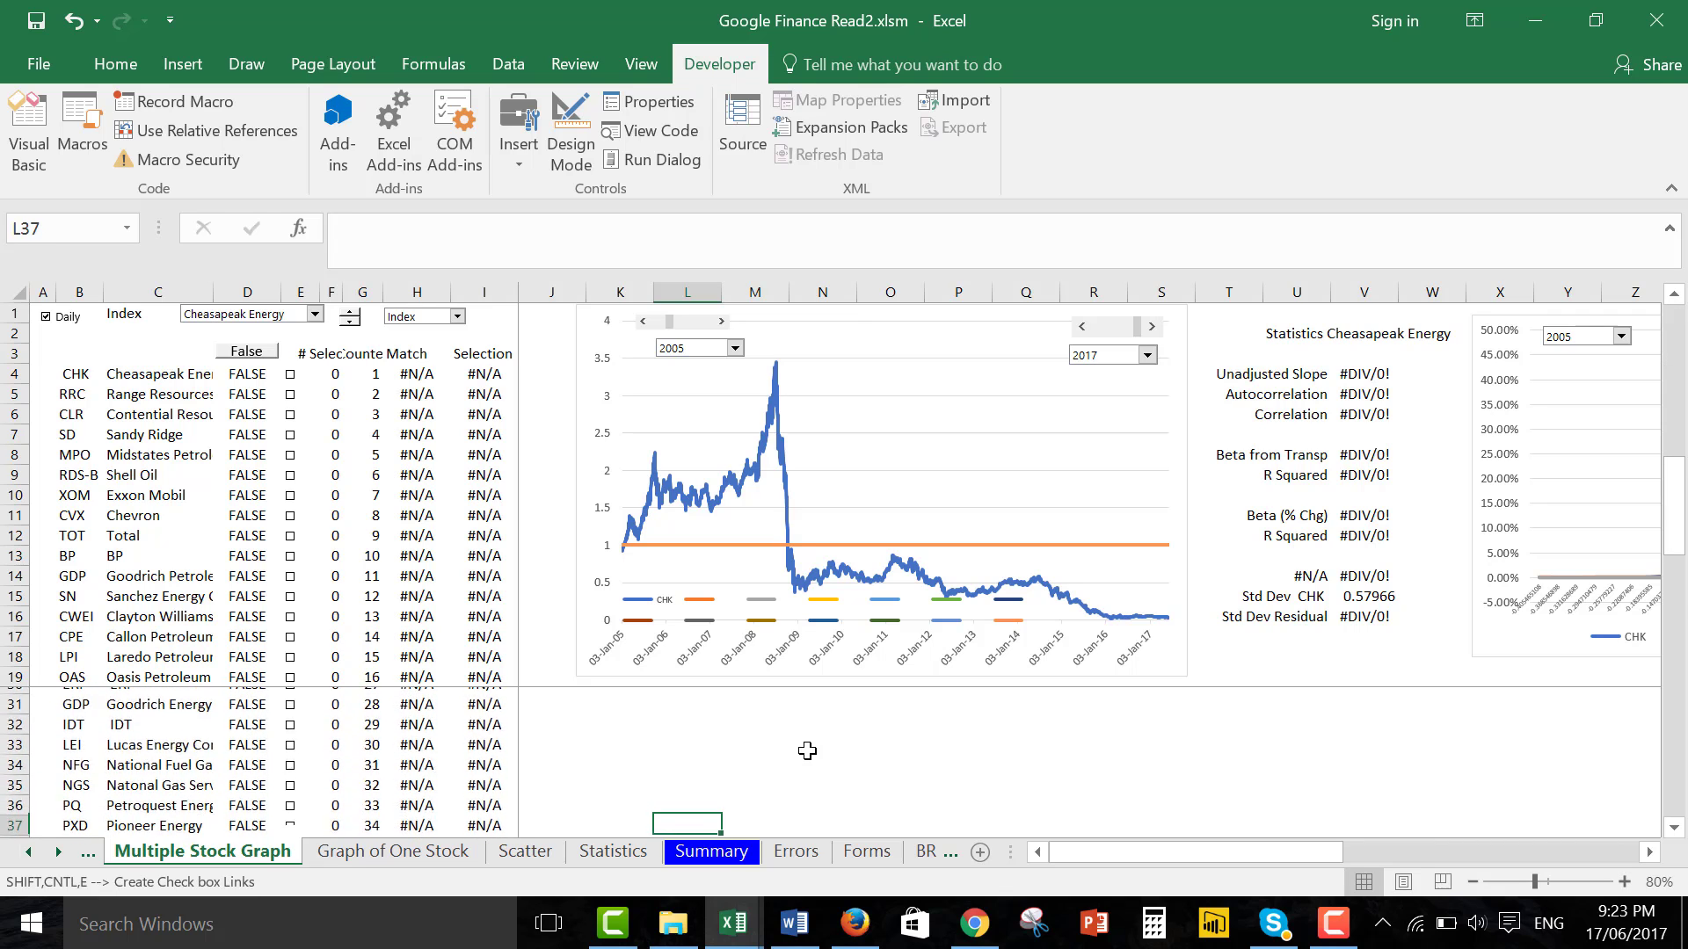
key("Down")
key("Down")
key("Down")
key("Down")
key("Down")
key("Down")
key("Down")
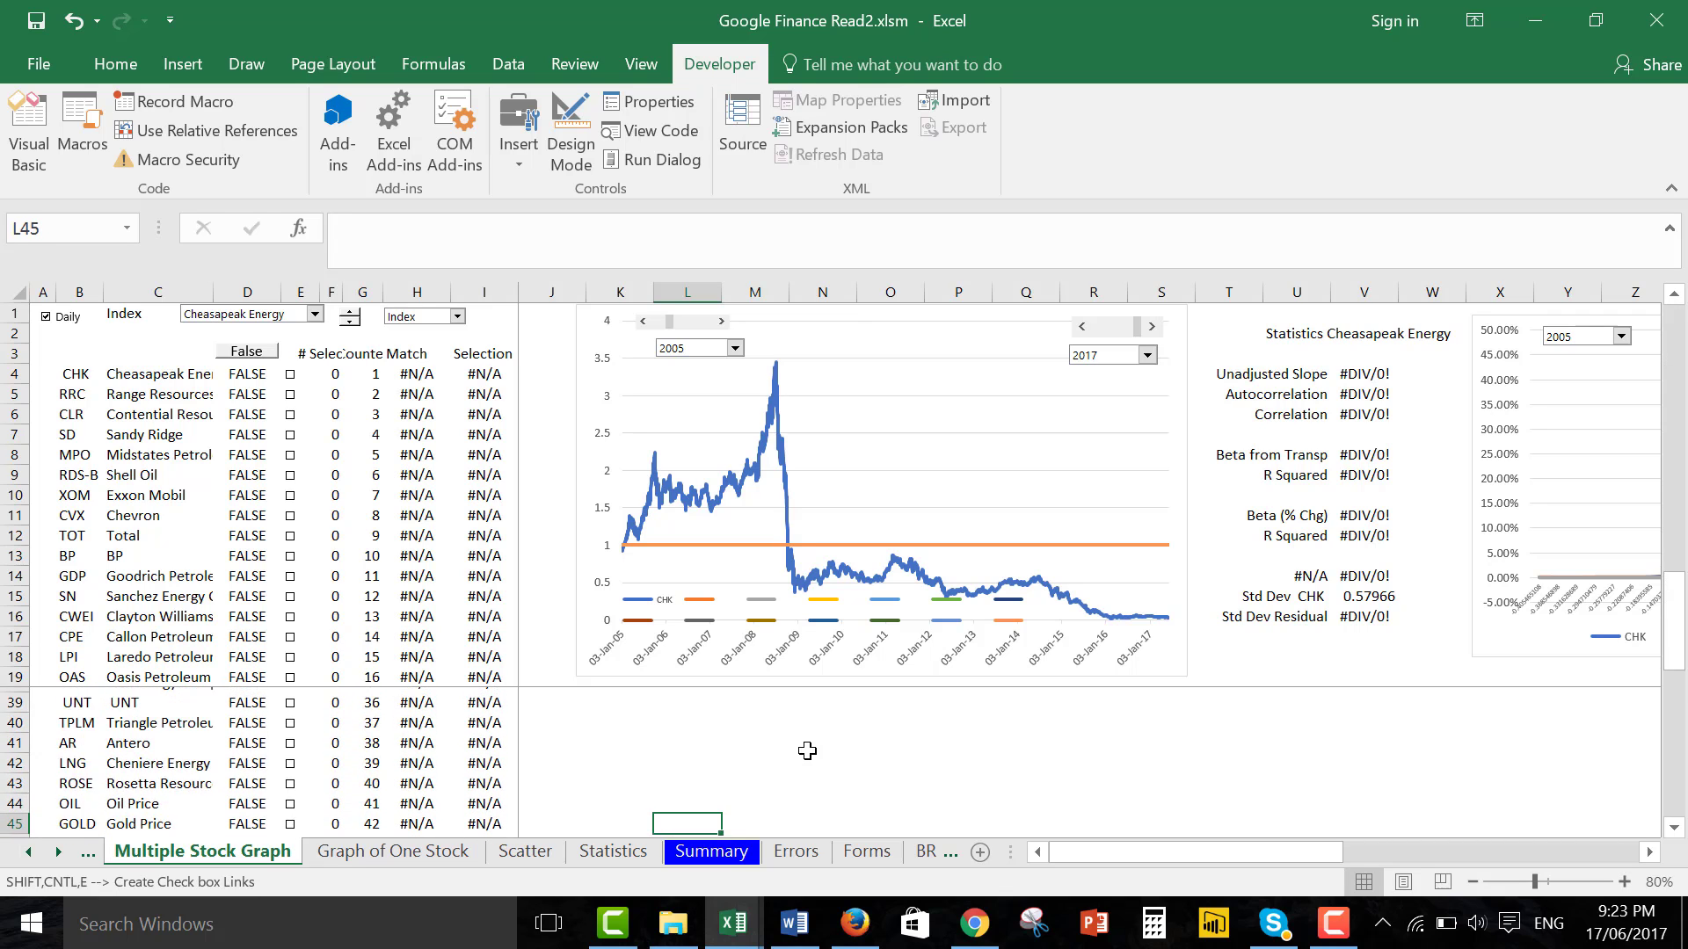
key("Down")
key("Down")
key("Down")
key("Down")
key("Down")
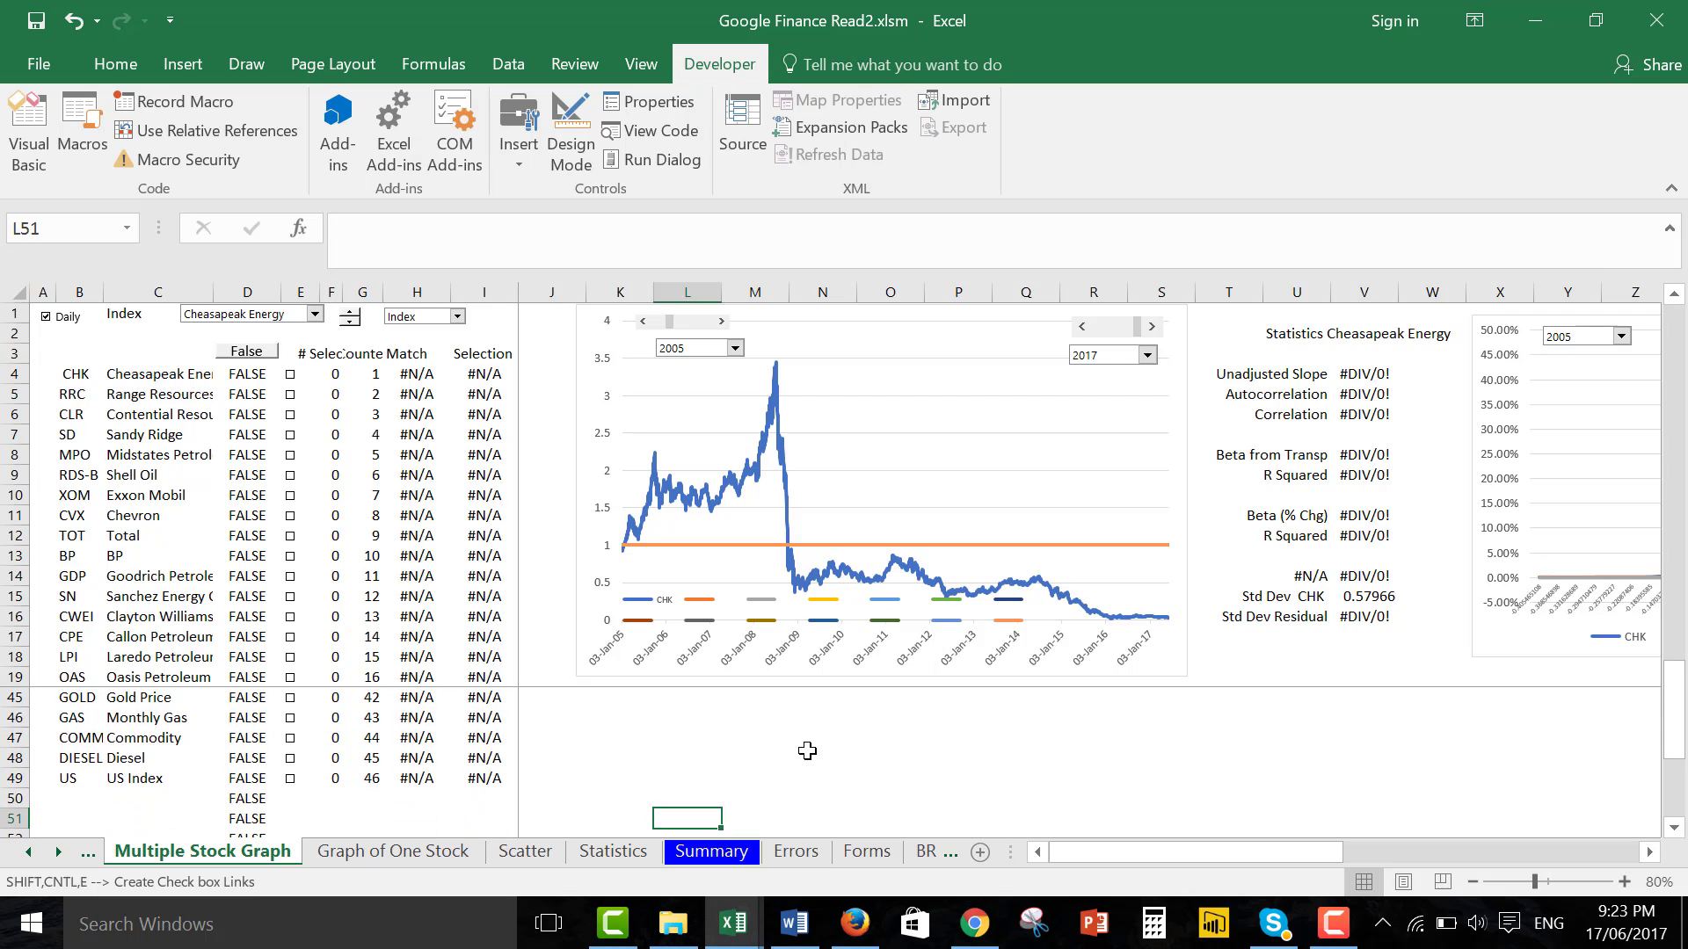
left_click(291, 788)
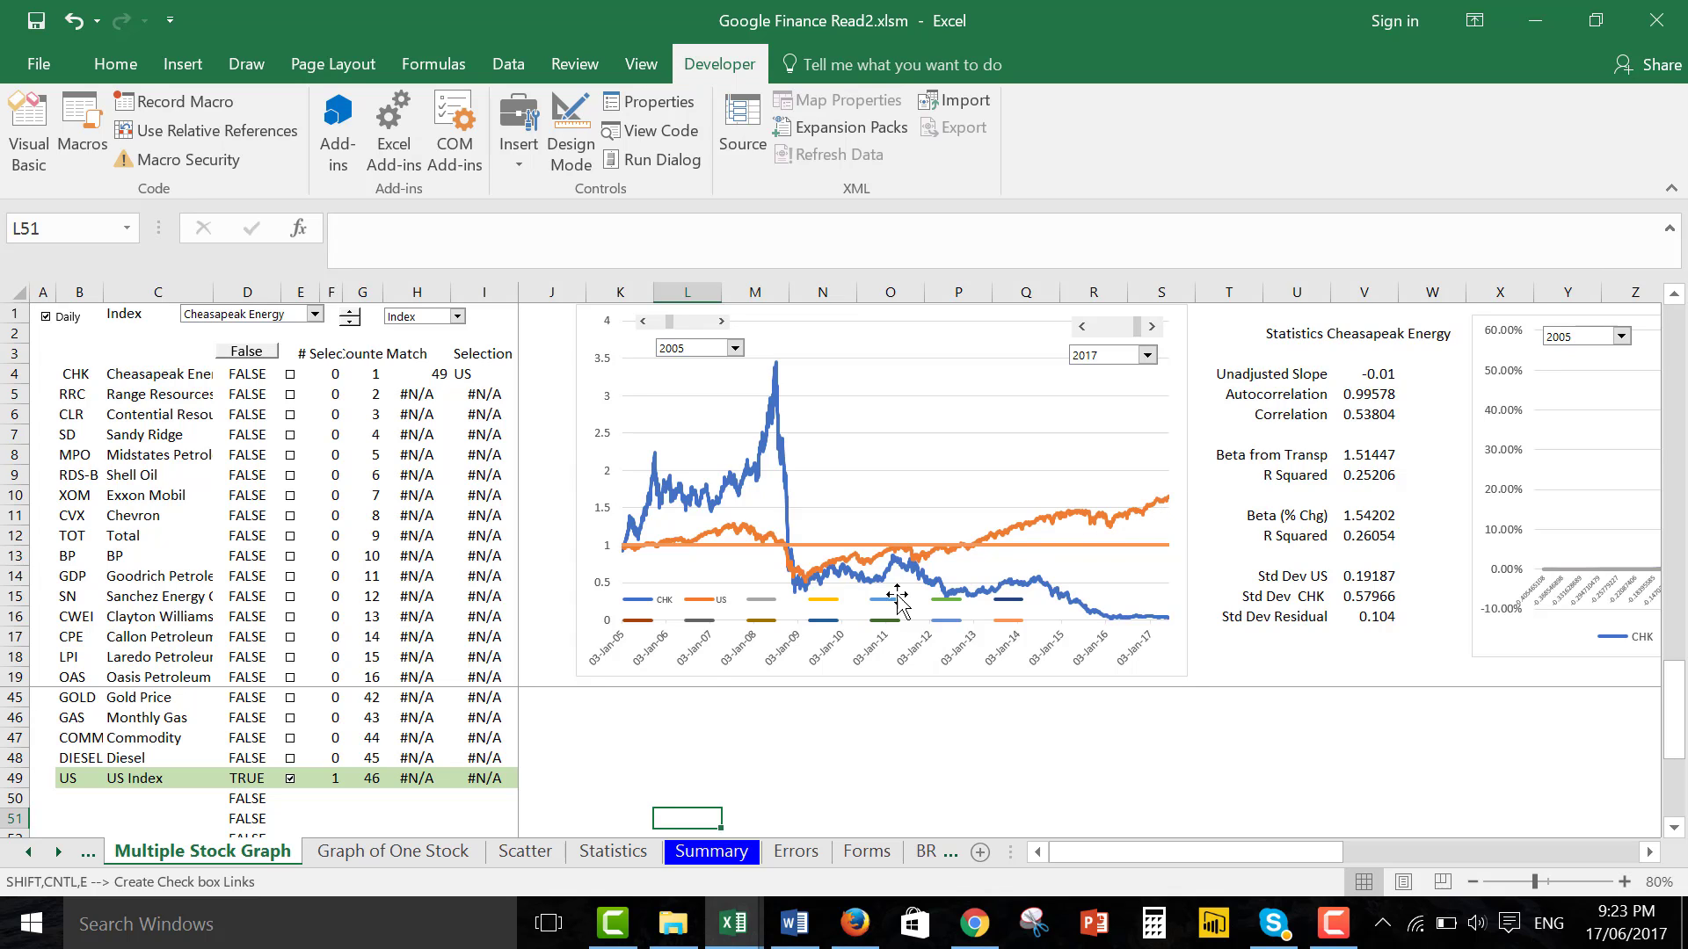
key("Up")
key("Up")
key("Up")
key("Up")
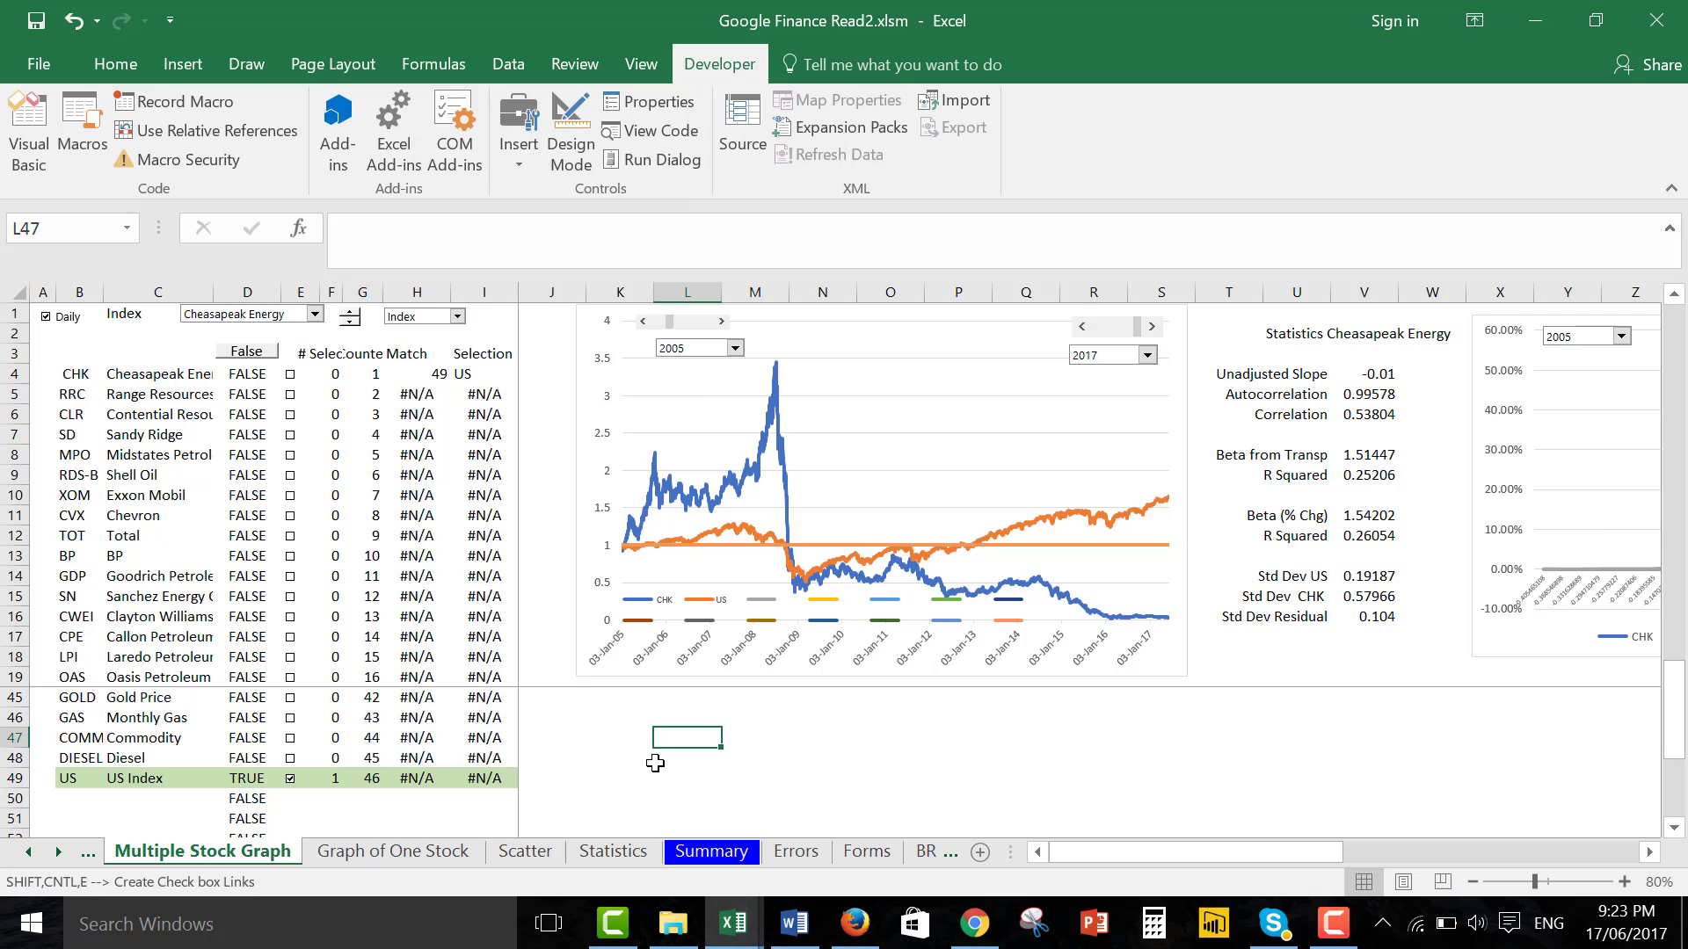
key("Up")
key("Up")
key("Up")
key("Up")
key("Up")
key("Up")
key("Up")
key("Up")
key("Up")
key("Up")
key("Up")
key("Up")
key("Up")
key("Up")
key("Up")
key("Up")
key("Up")
key("Up")
key("Up")
key("Up")
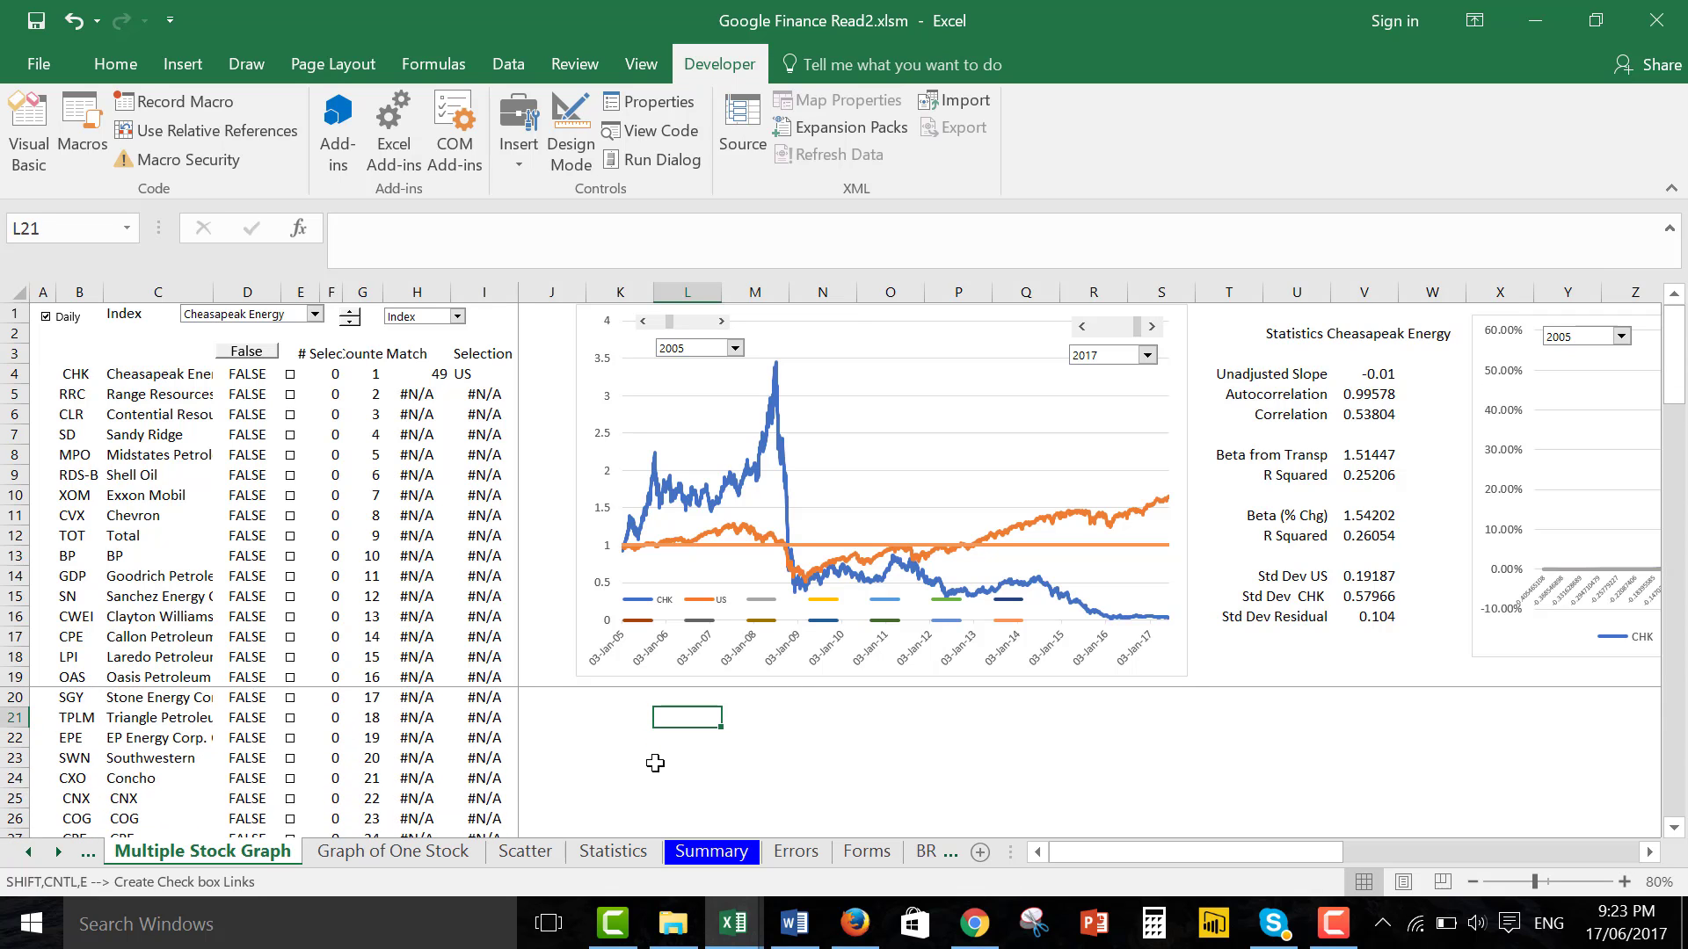
key("Up")
key("Up")
key("Up")
key("Up")
key("Up")
key("Up")
key("Up")
key("Up")
key("Up")
key("Up")
key("Up")
key("Up")
key("Up")
key("Up")
key("Up")
key("Up")
key("Up")
key("Up")
key("Up")
key("Up")
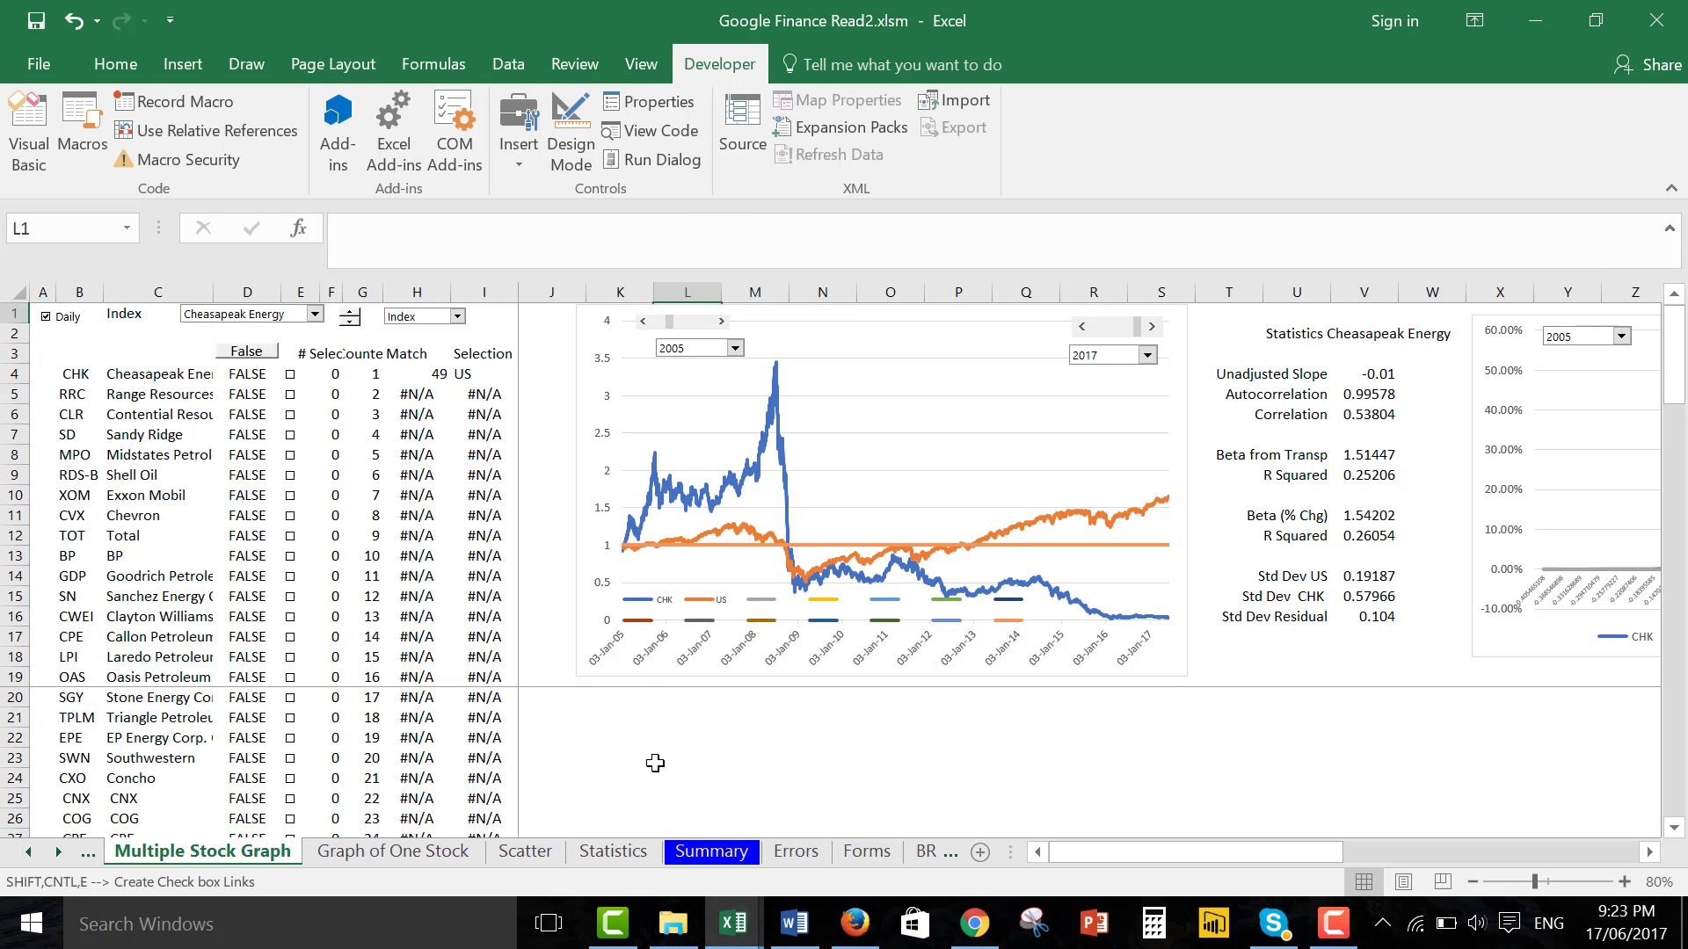
key("Left")
key("Left")
key("Left")
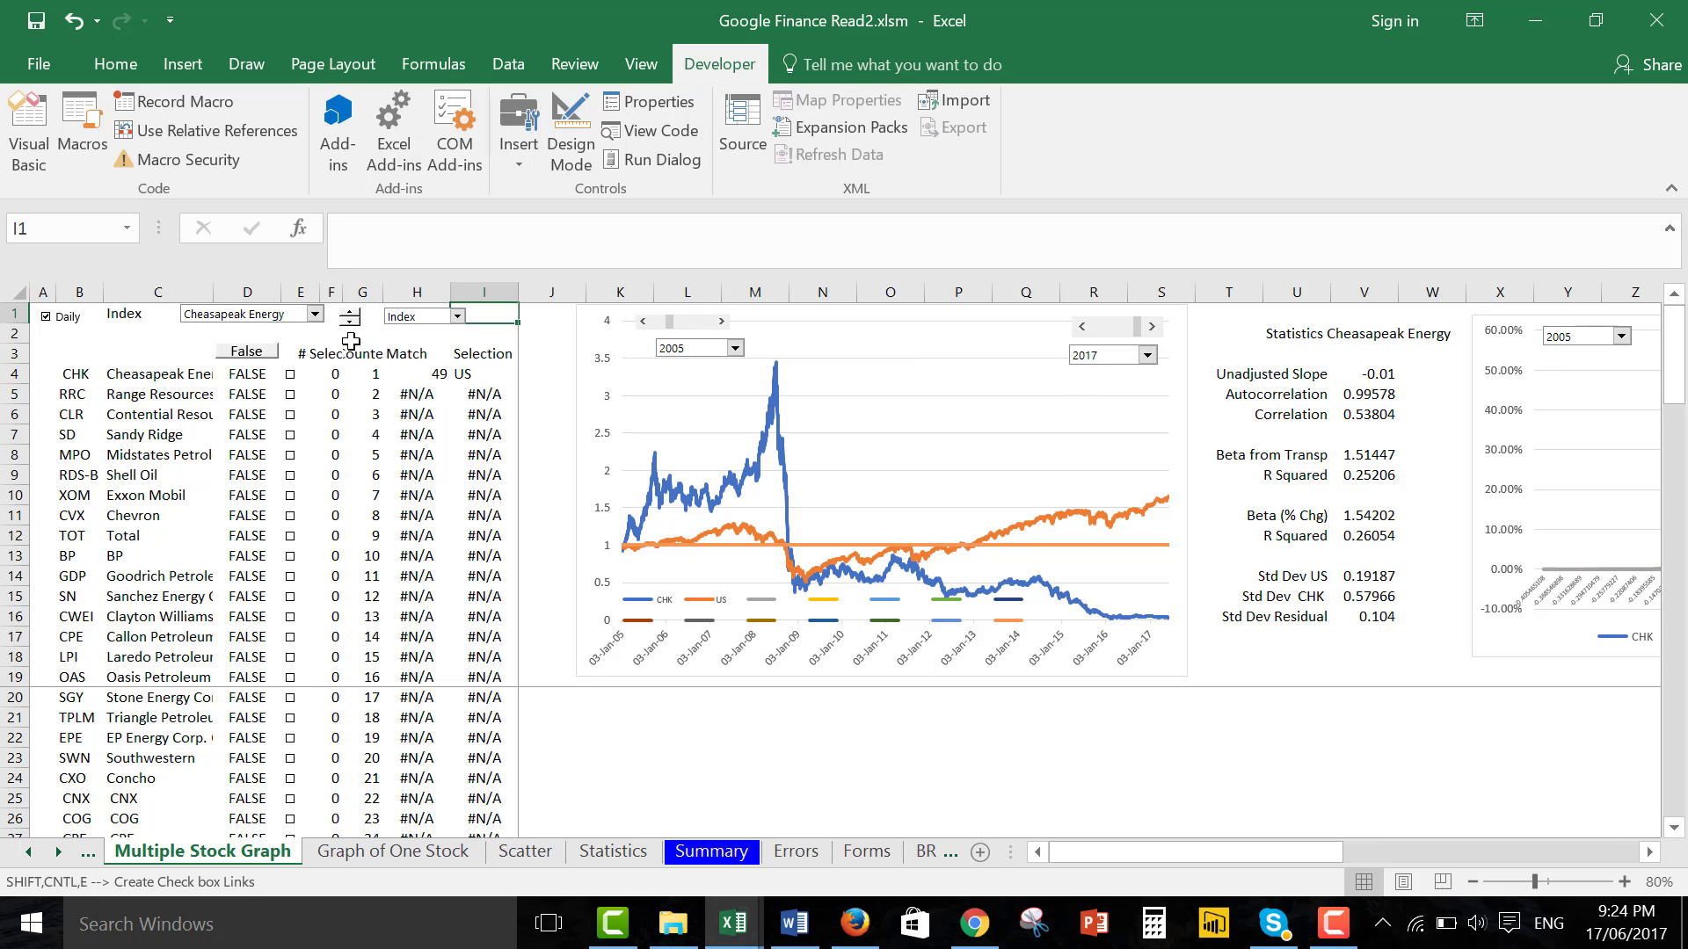
Set the main graphed stock to Shell Oil and switch the data frequency back to daily.
left_click(314, 316)
key("Down")
key("Down")
key("Down")
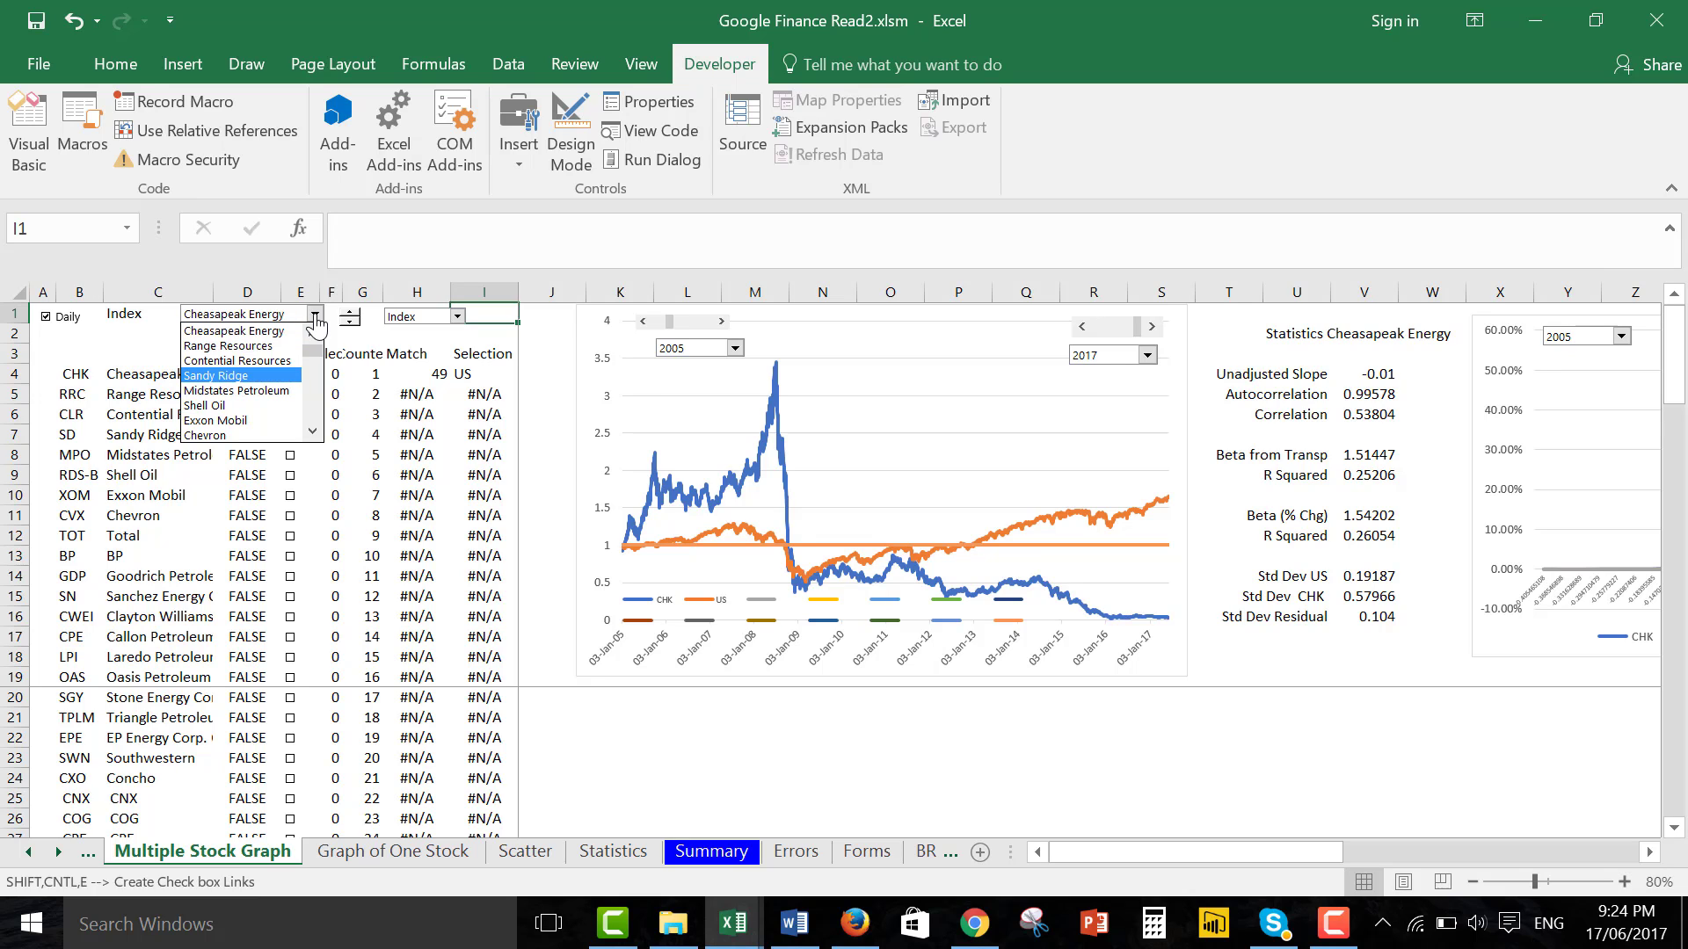
key("Down")
key("Down")
key("Escape")
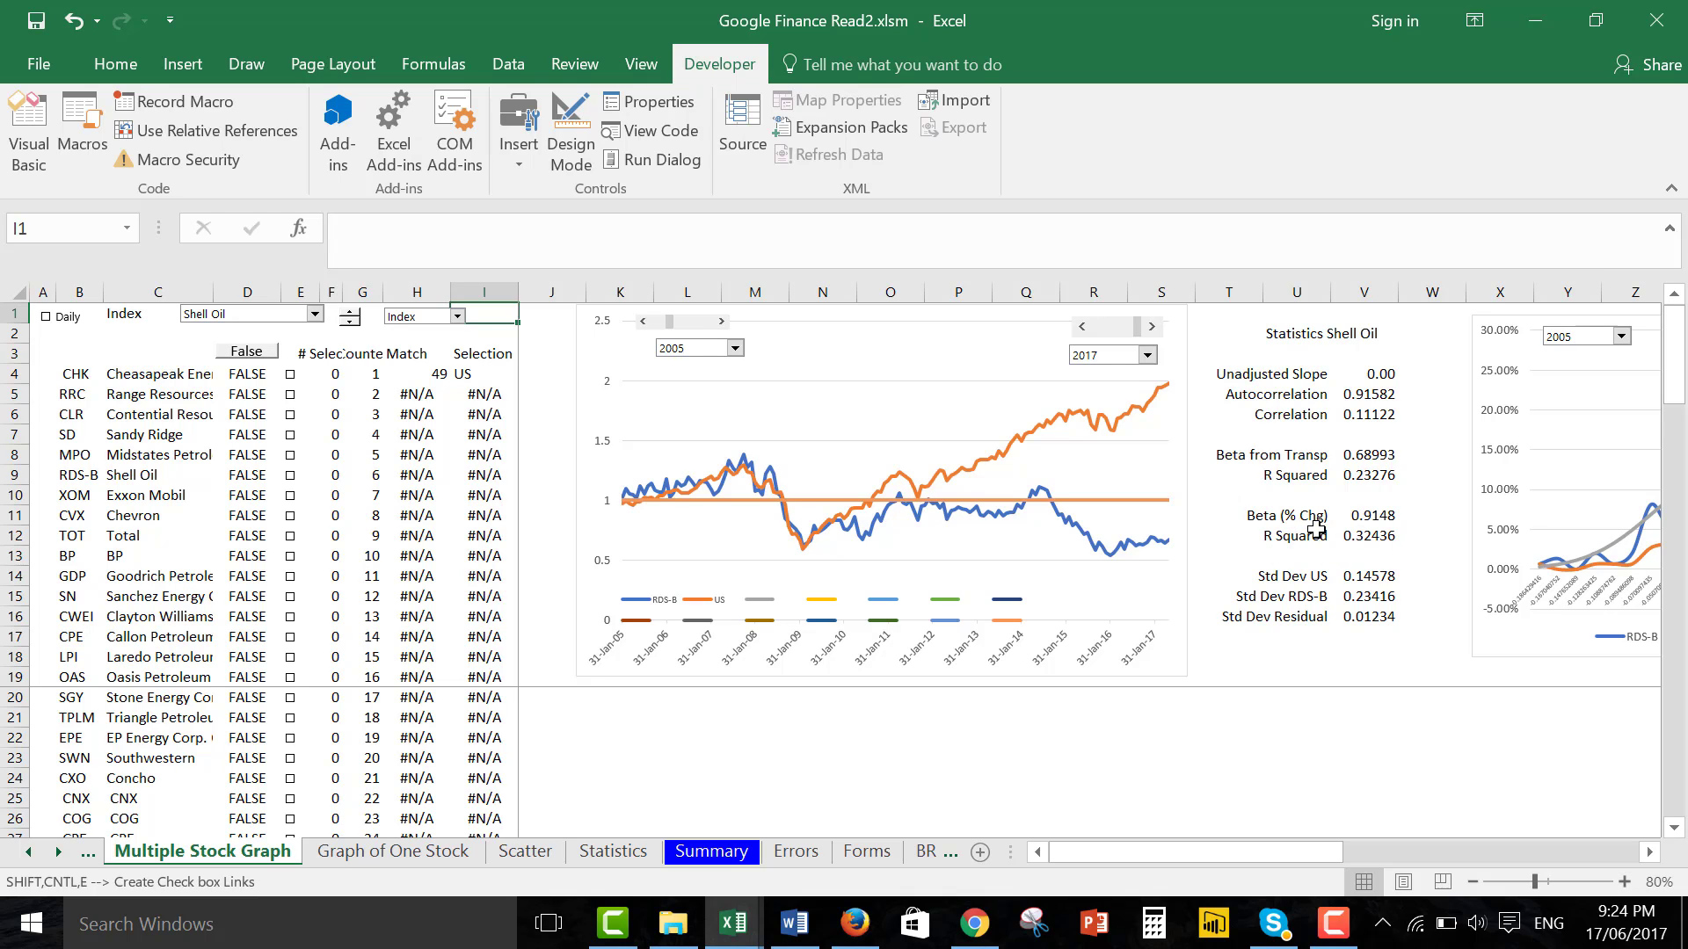
left_click(55, 323)
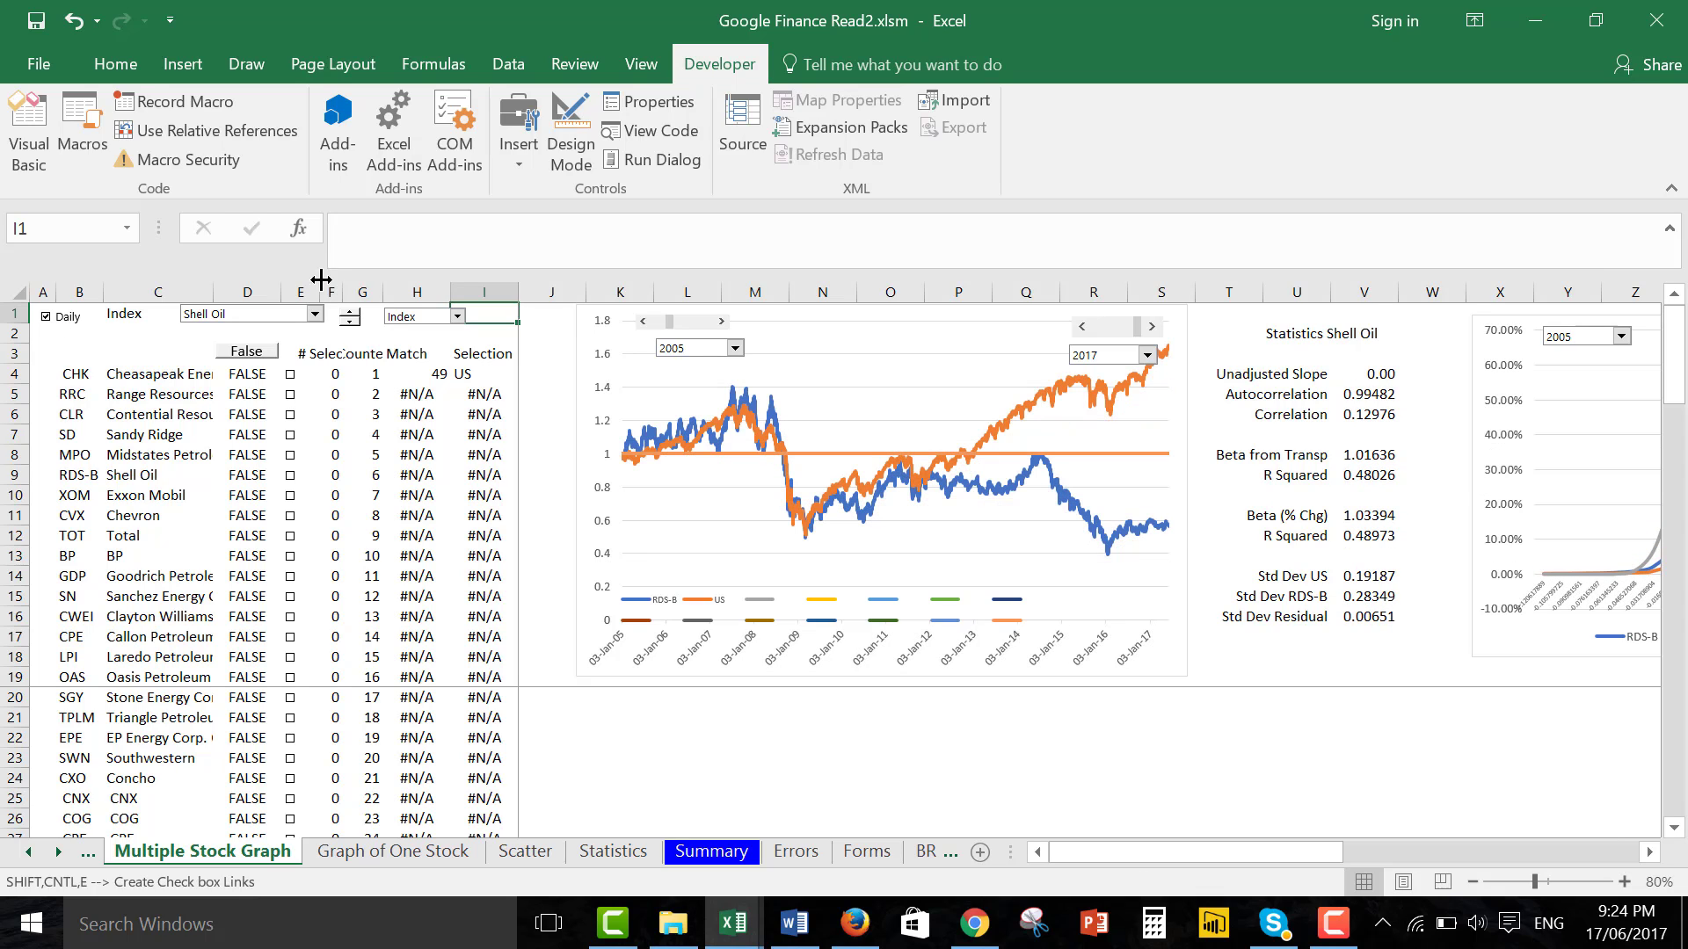
Change the main graphed stock to Exxon Mobil.
left_click(314, 316)
key("Down")
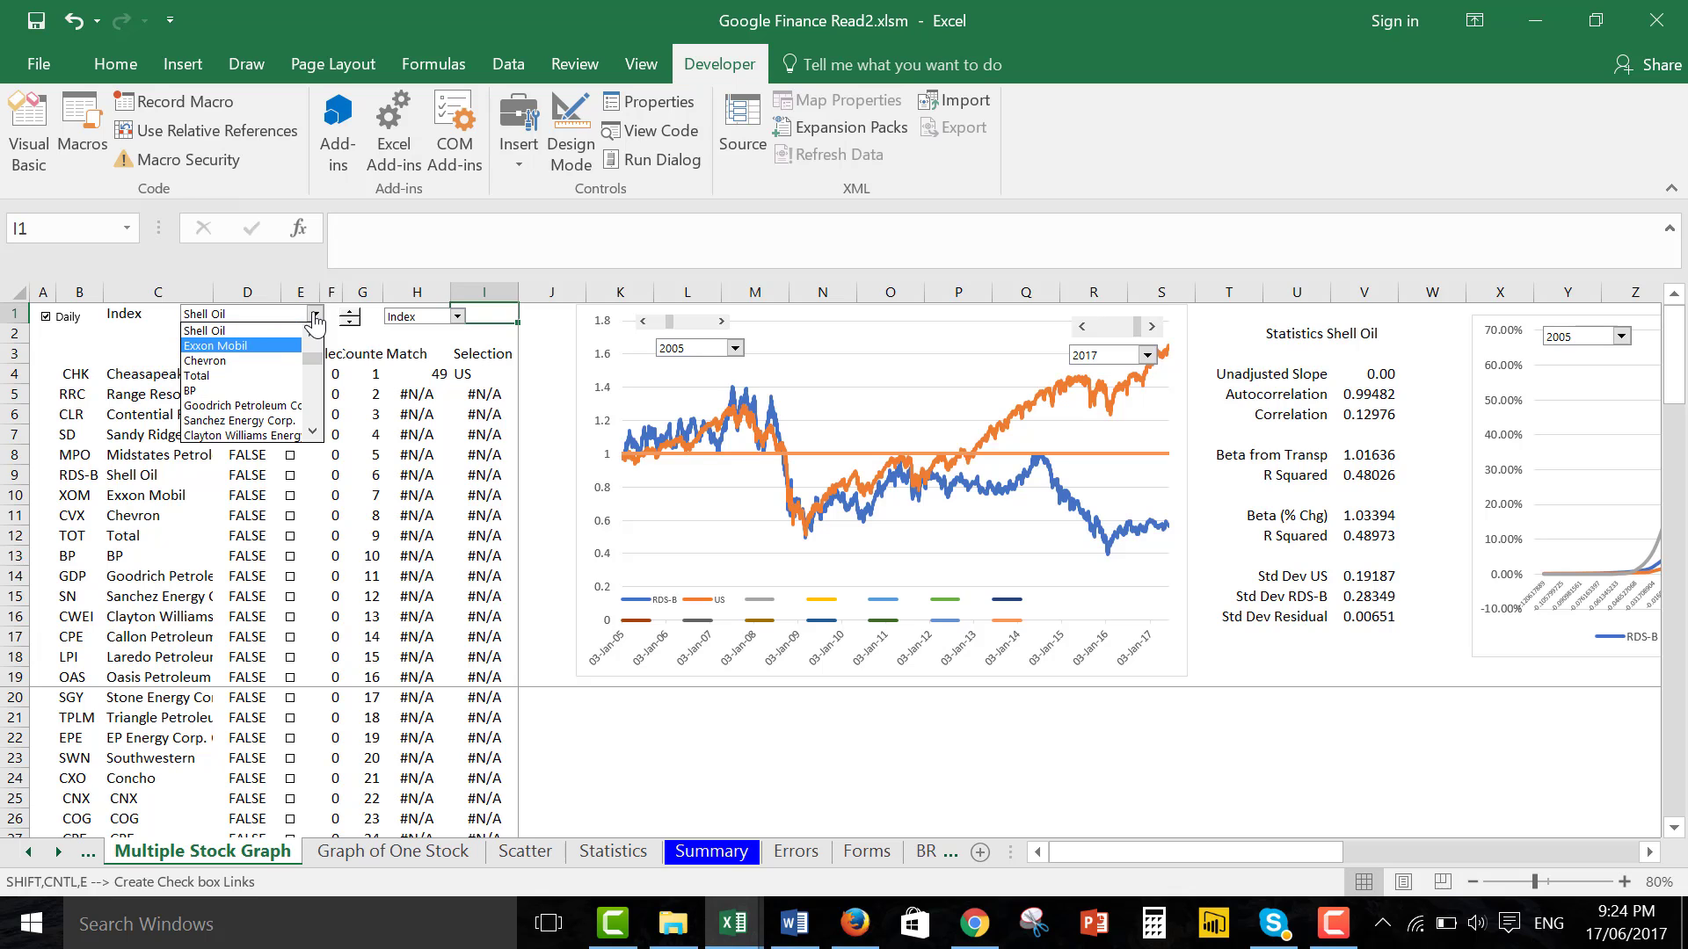
key("Return")
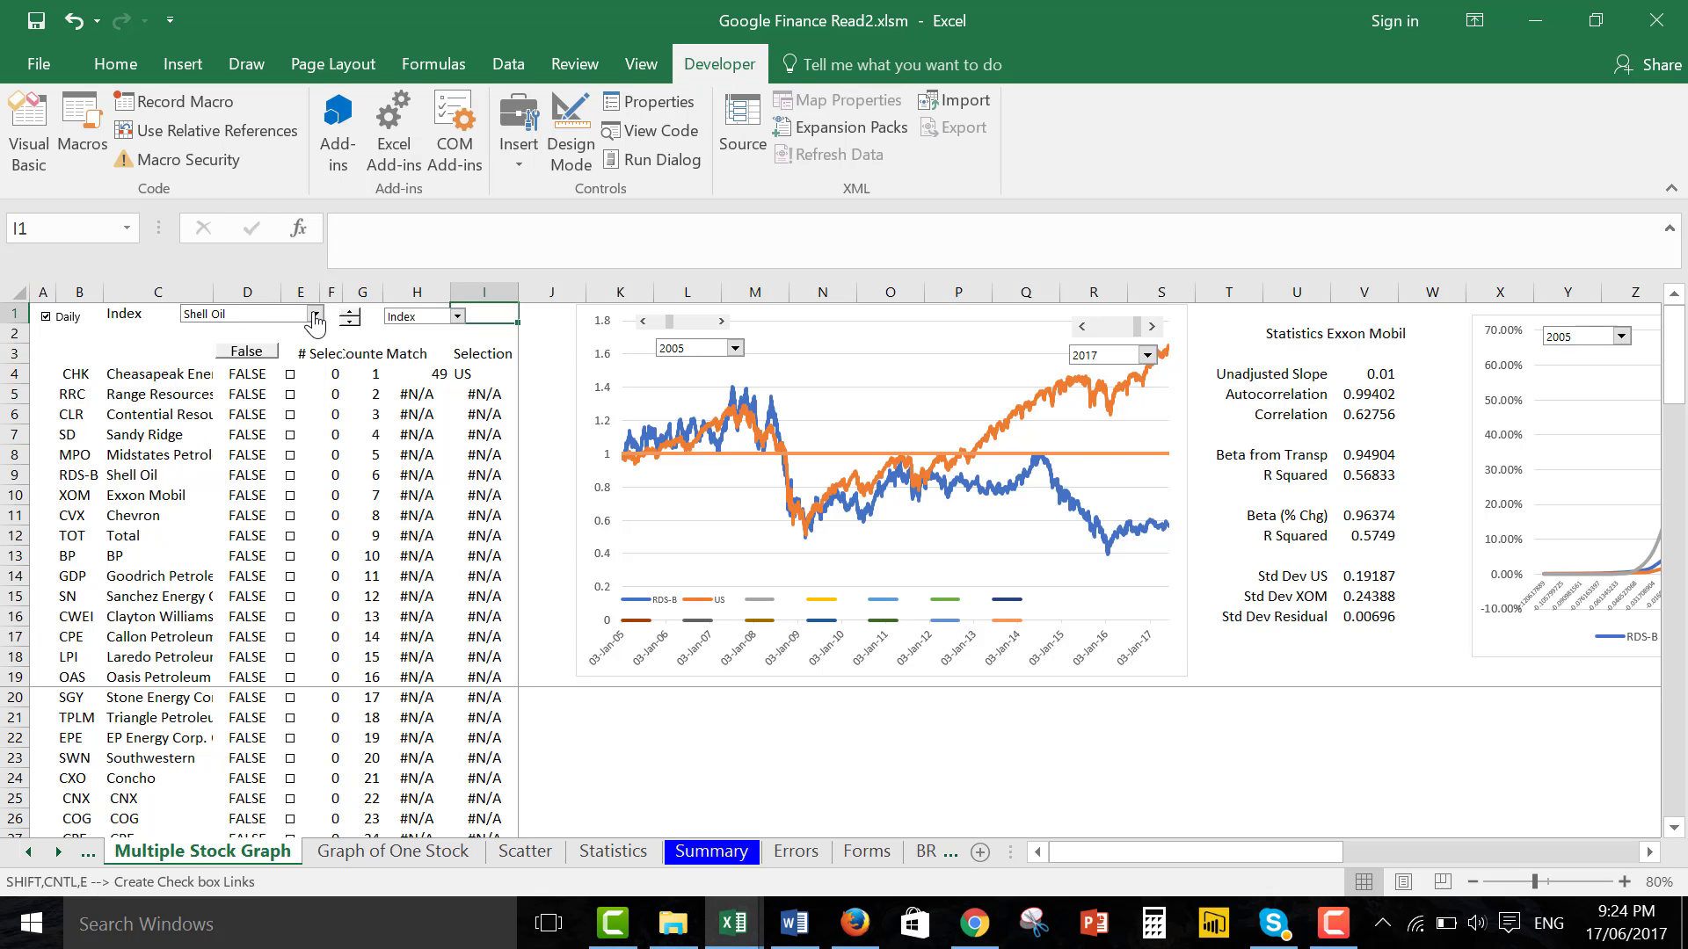
Change the main graphed stock to Goodrich Petroleum.
left_click(314, 318)
key("Down")
key("Down")
key("Down")
key("Down")
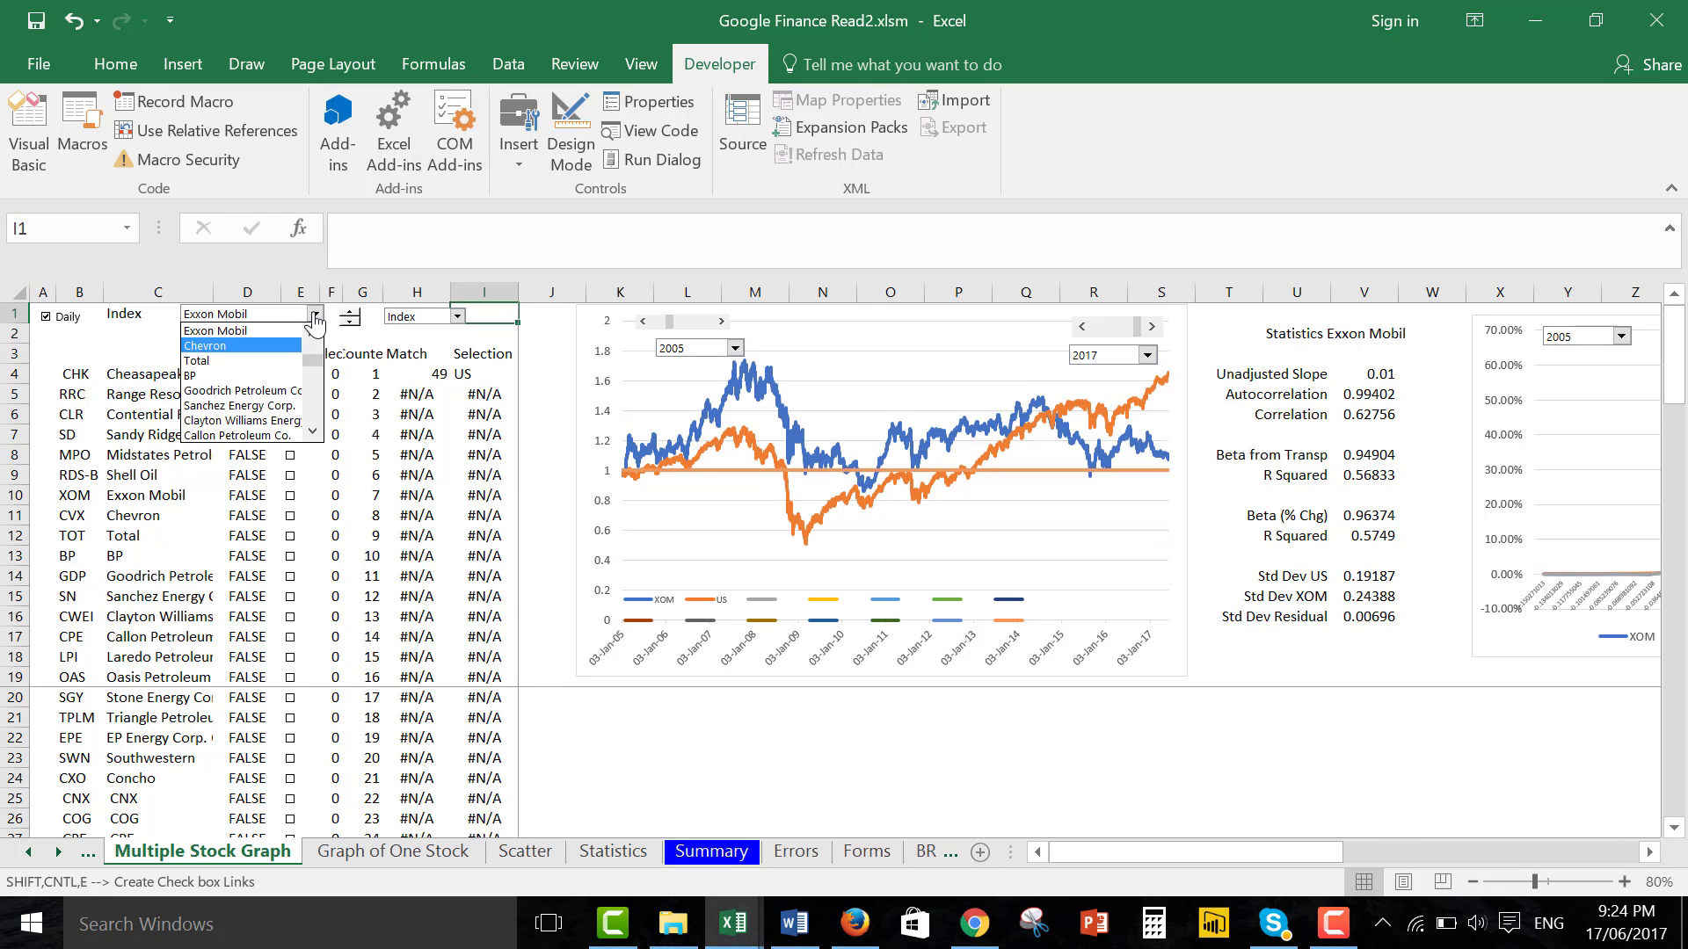
key("Return")
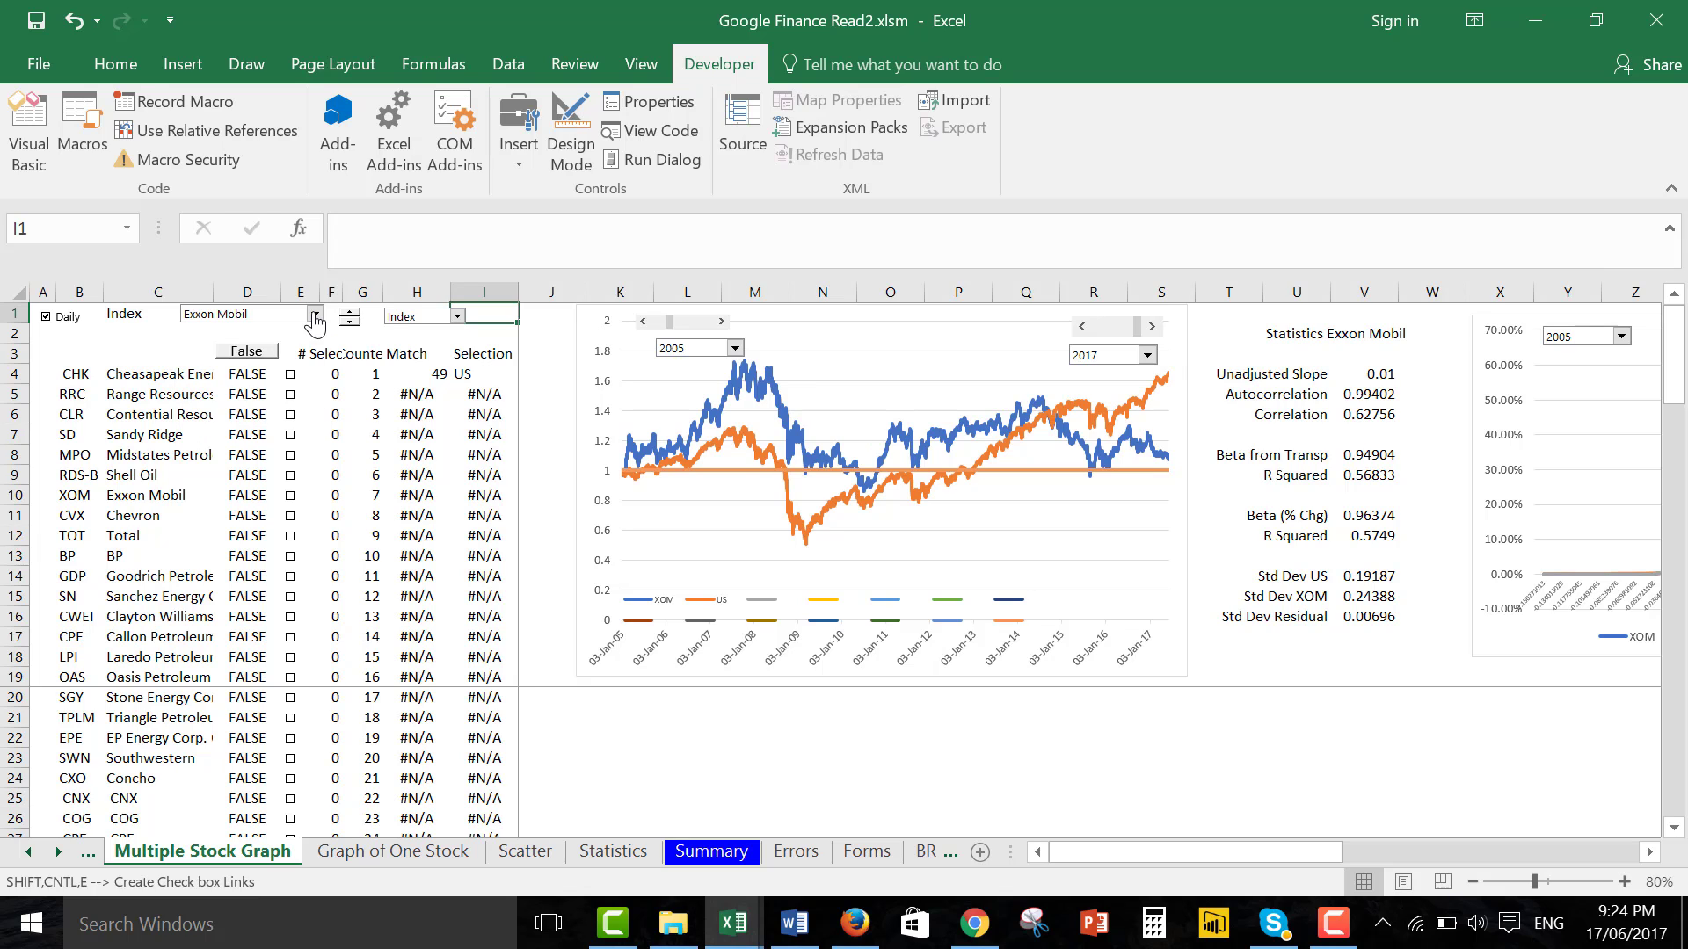
left_click(314, 319)
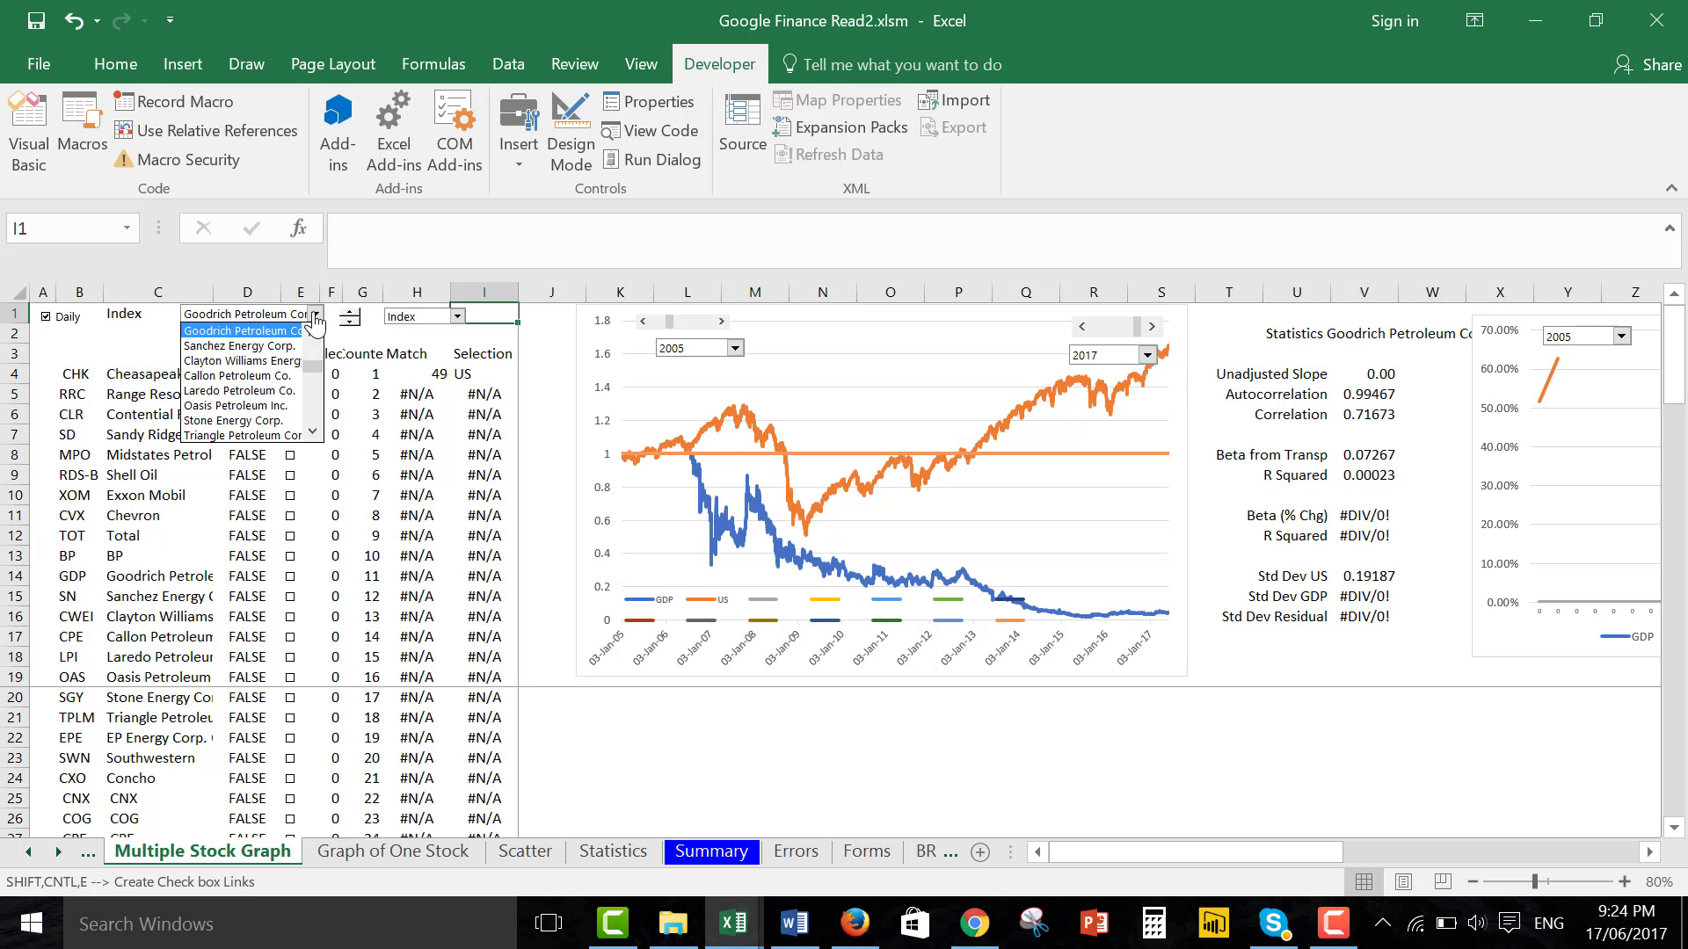
left_click(314, 318)
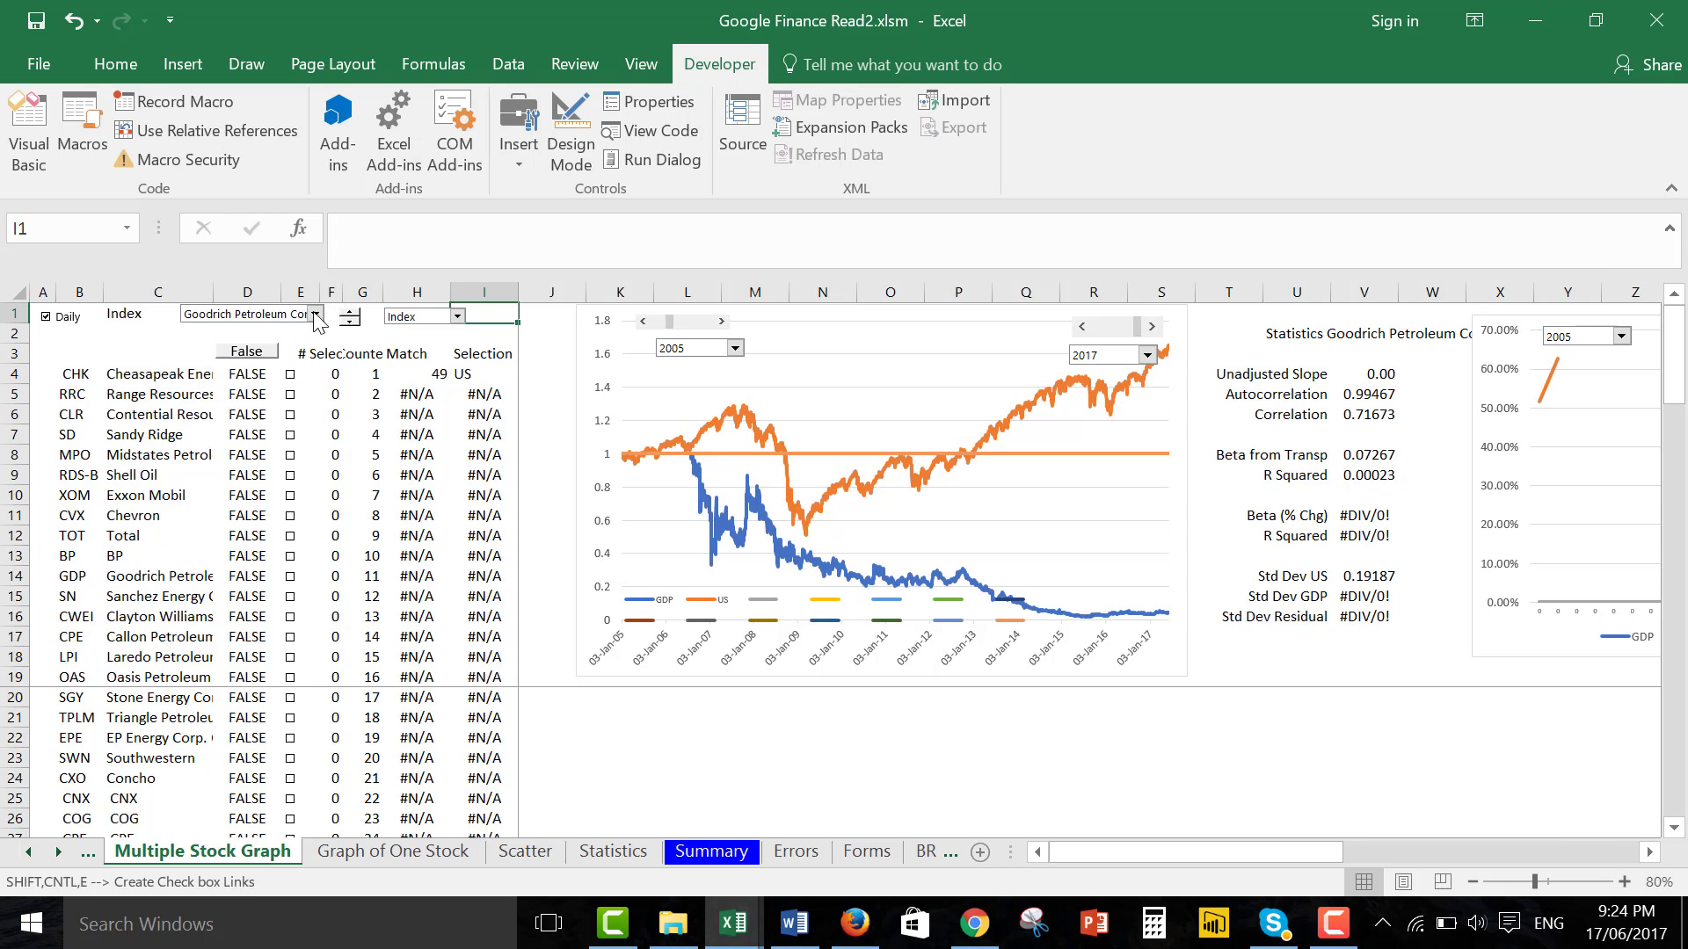
Set the start year of the comparison graph to 2009.
left_click(743, 352)
left_click(736, 350)
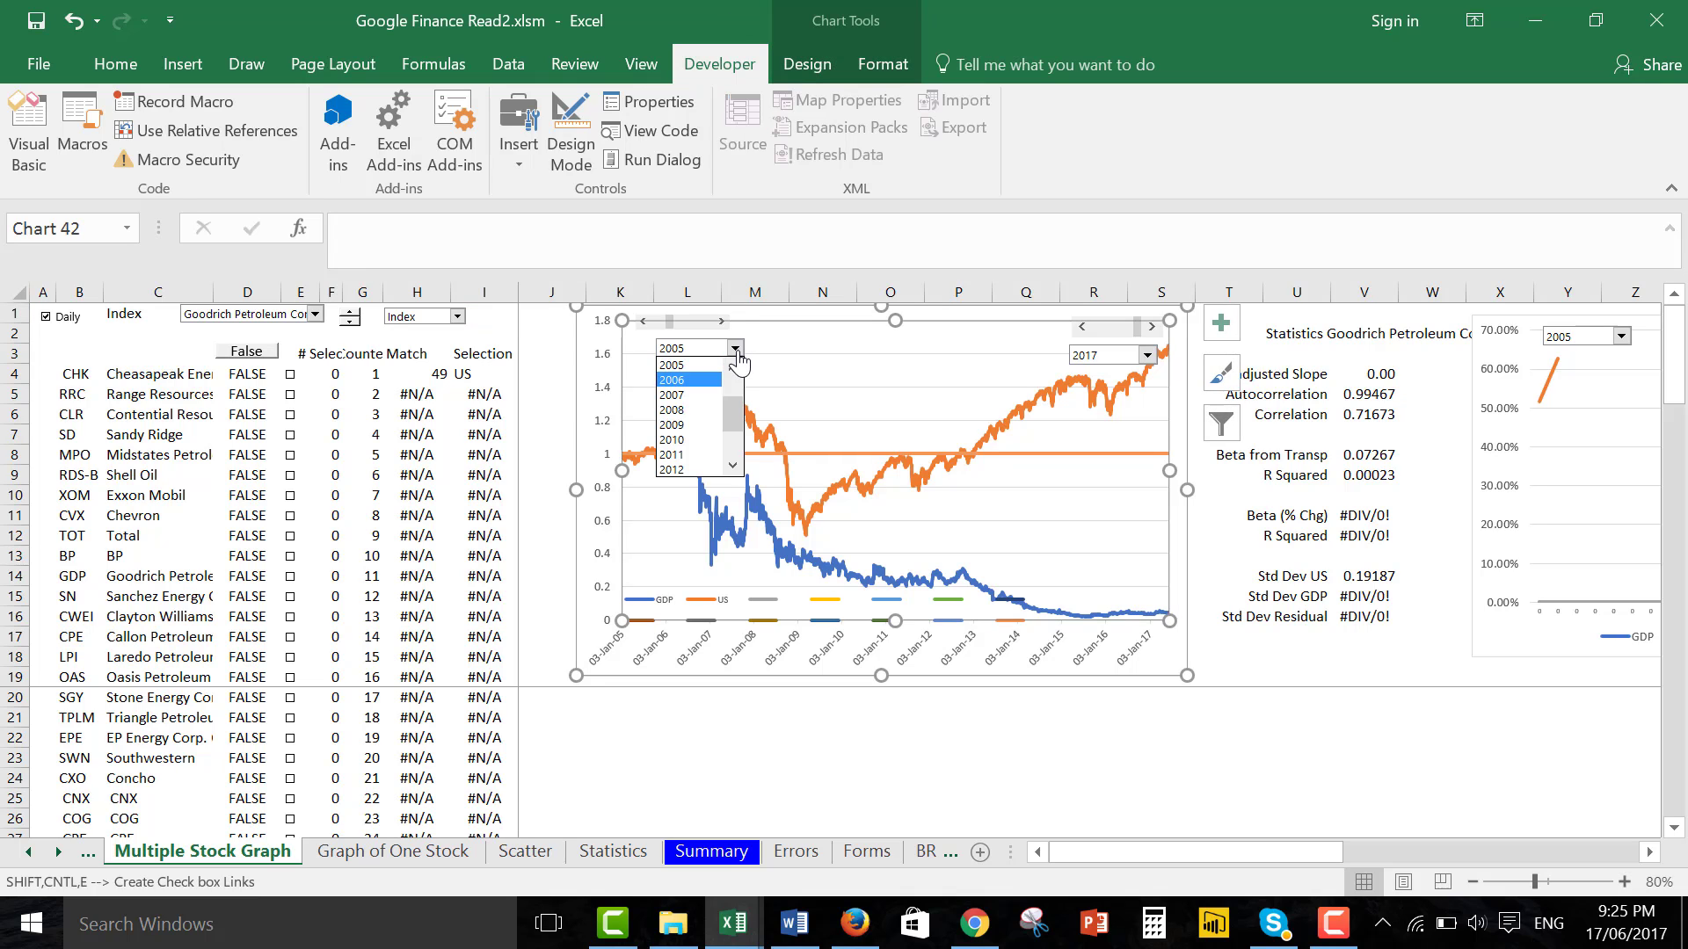
left_click(737, 352)
scroll(739, 361, "down", 4)
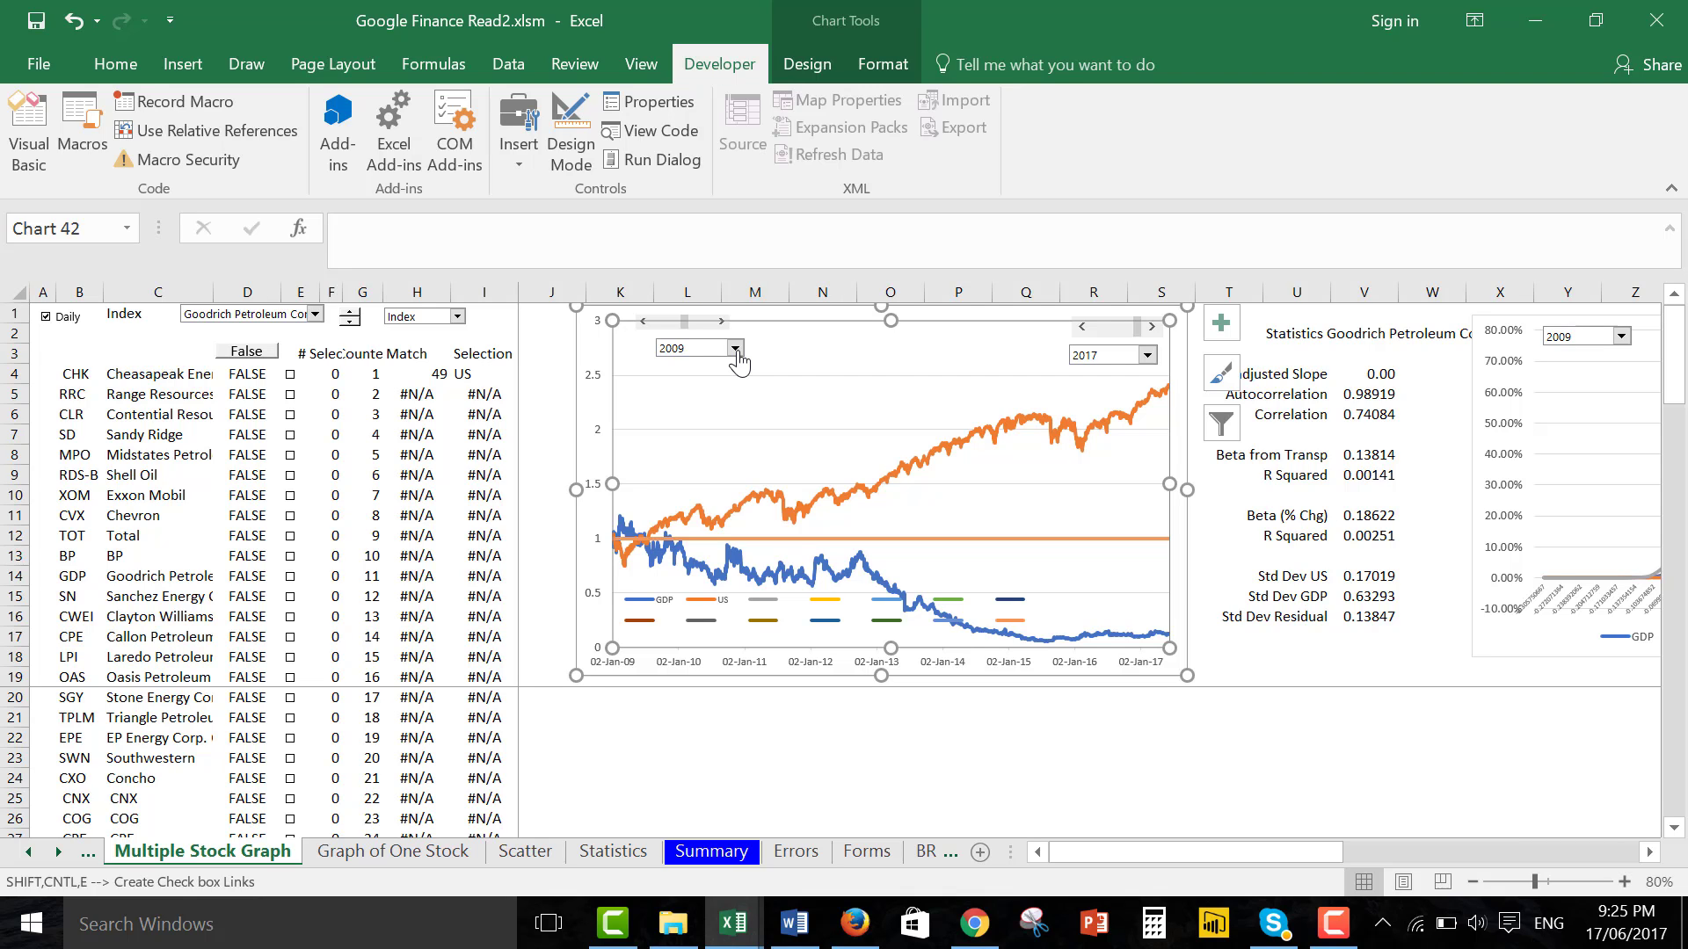
left_click(1073, 484)
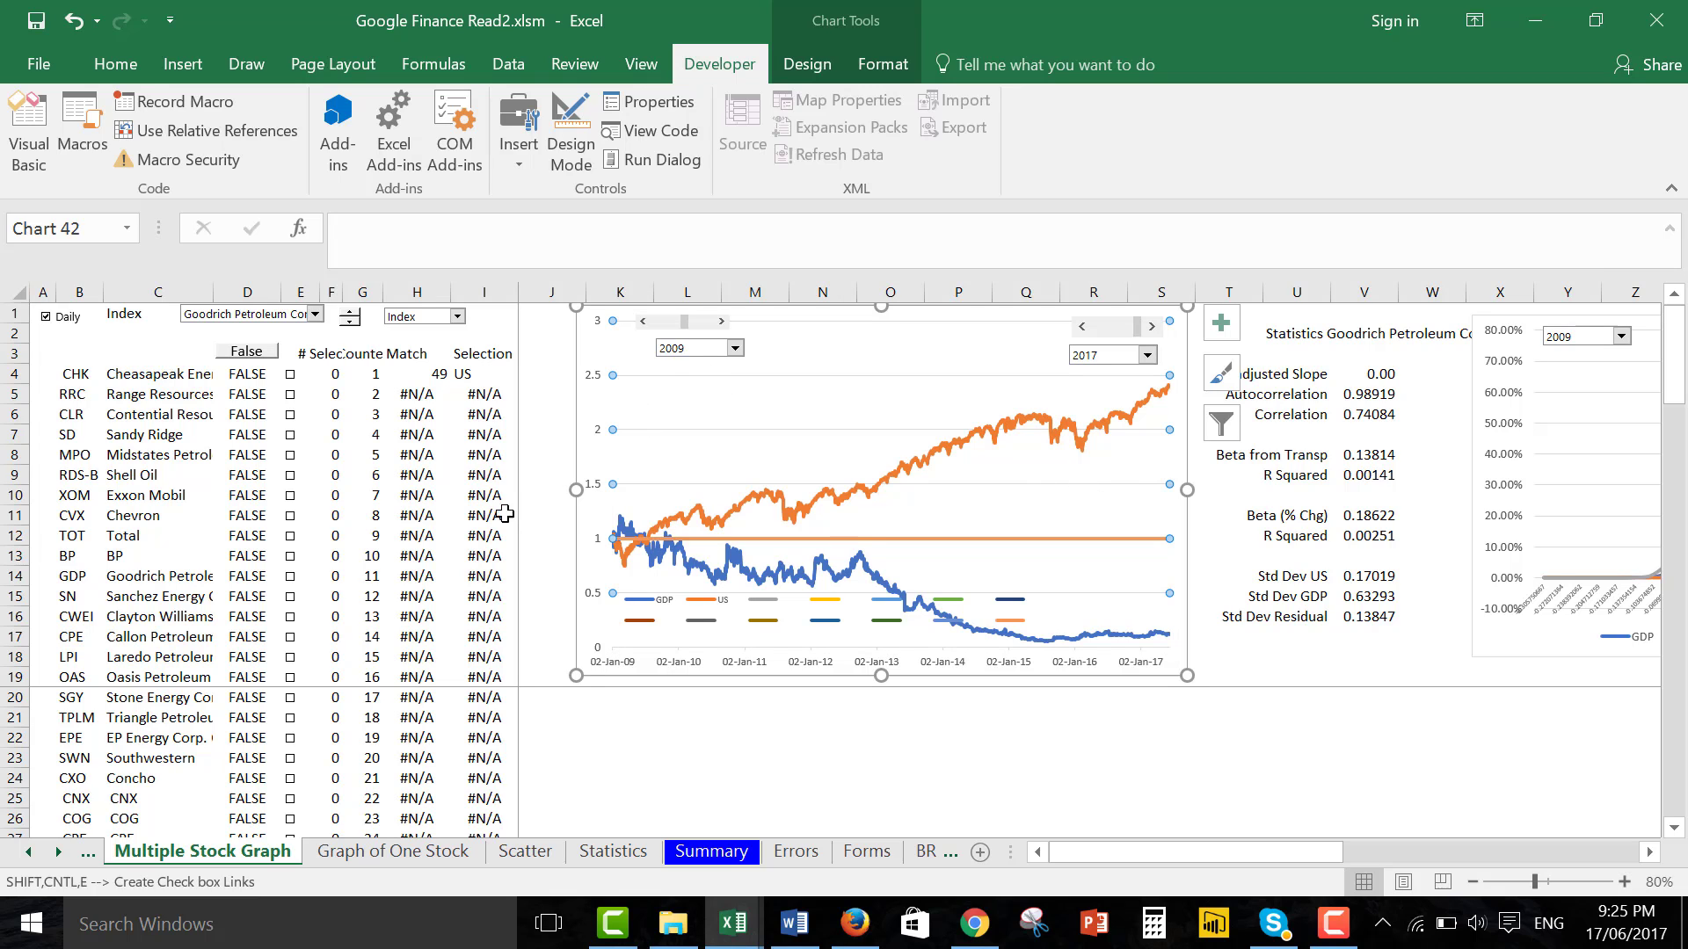
Change the main graphed stock to Callon Petroleum Co. and deselect the chart.
left_click(316, 316)
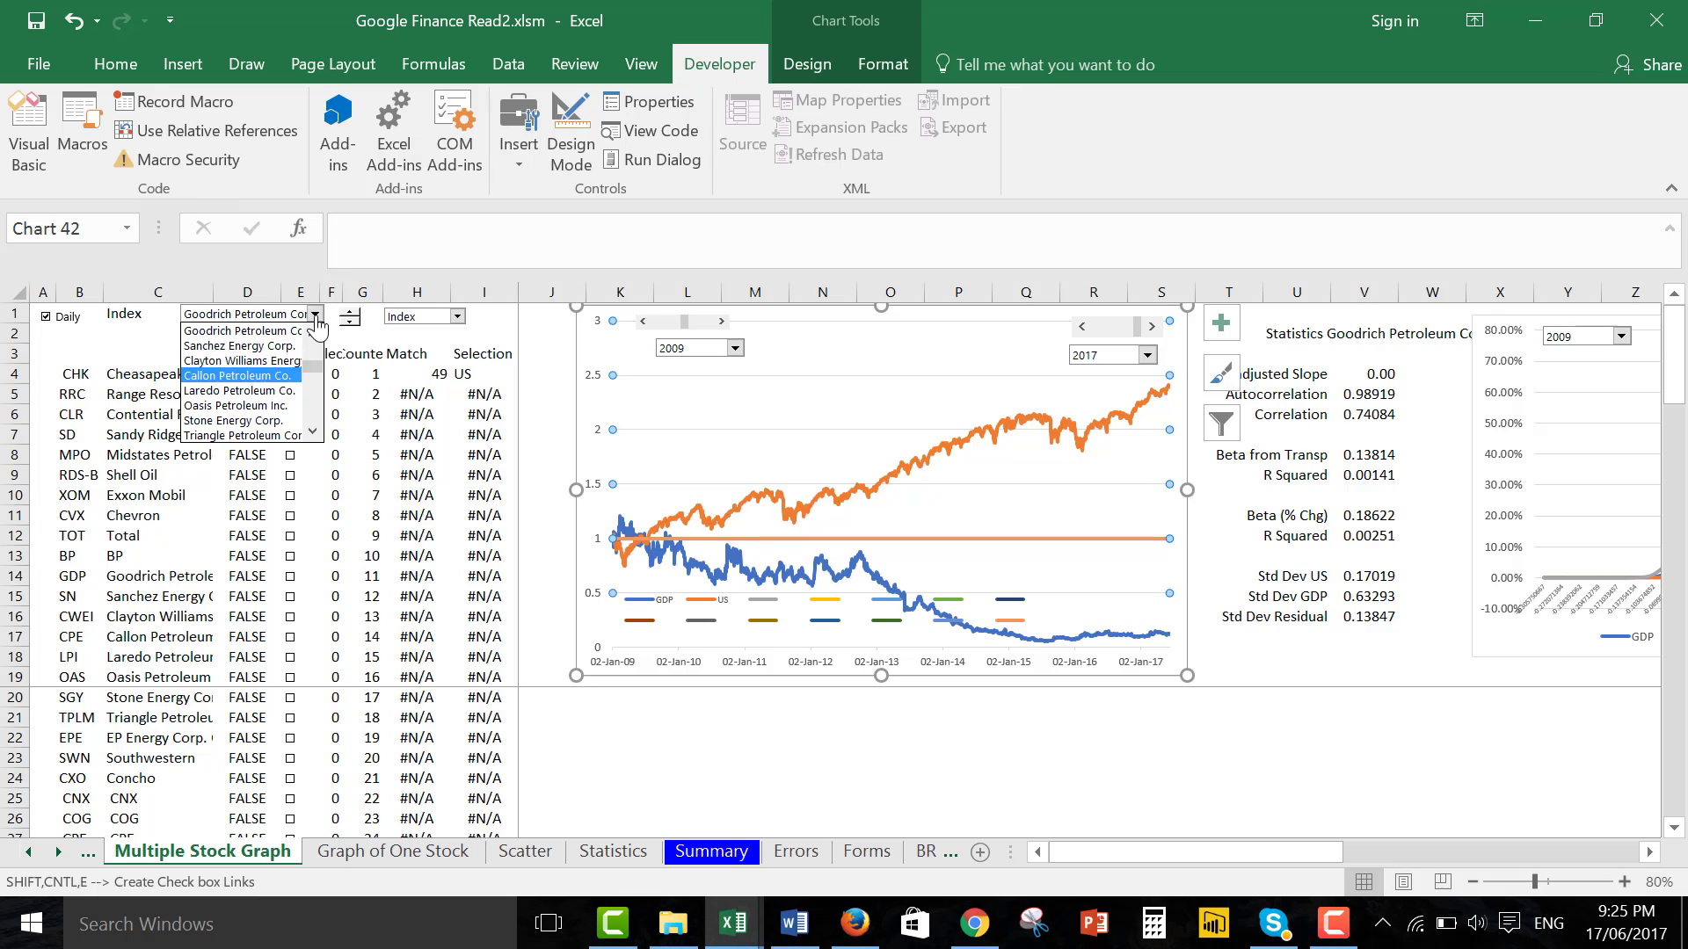
left_click(316, 318)
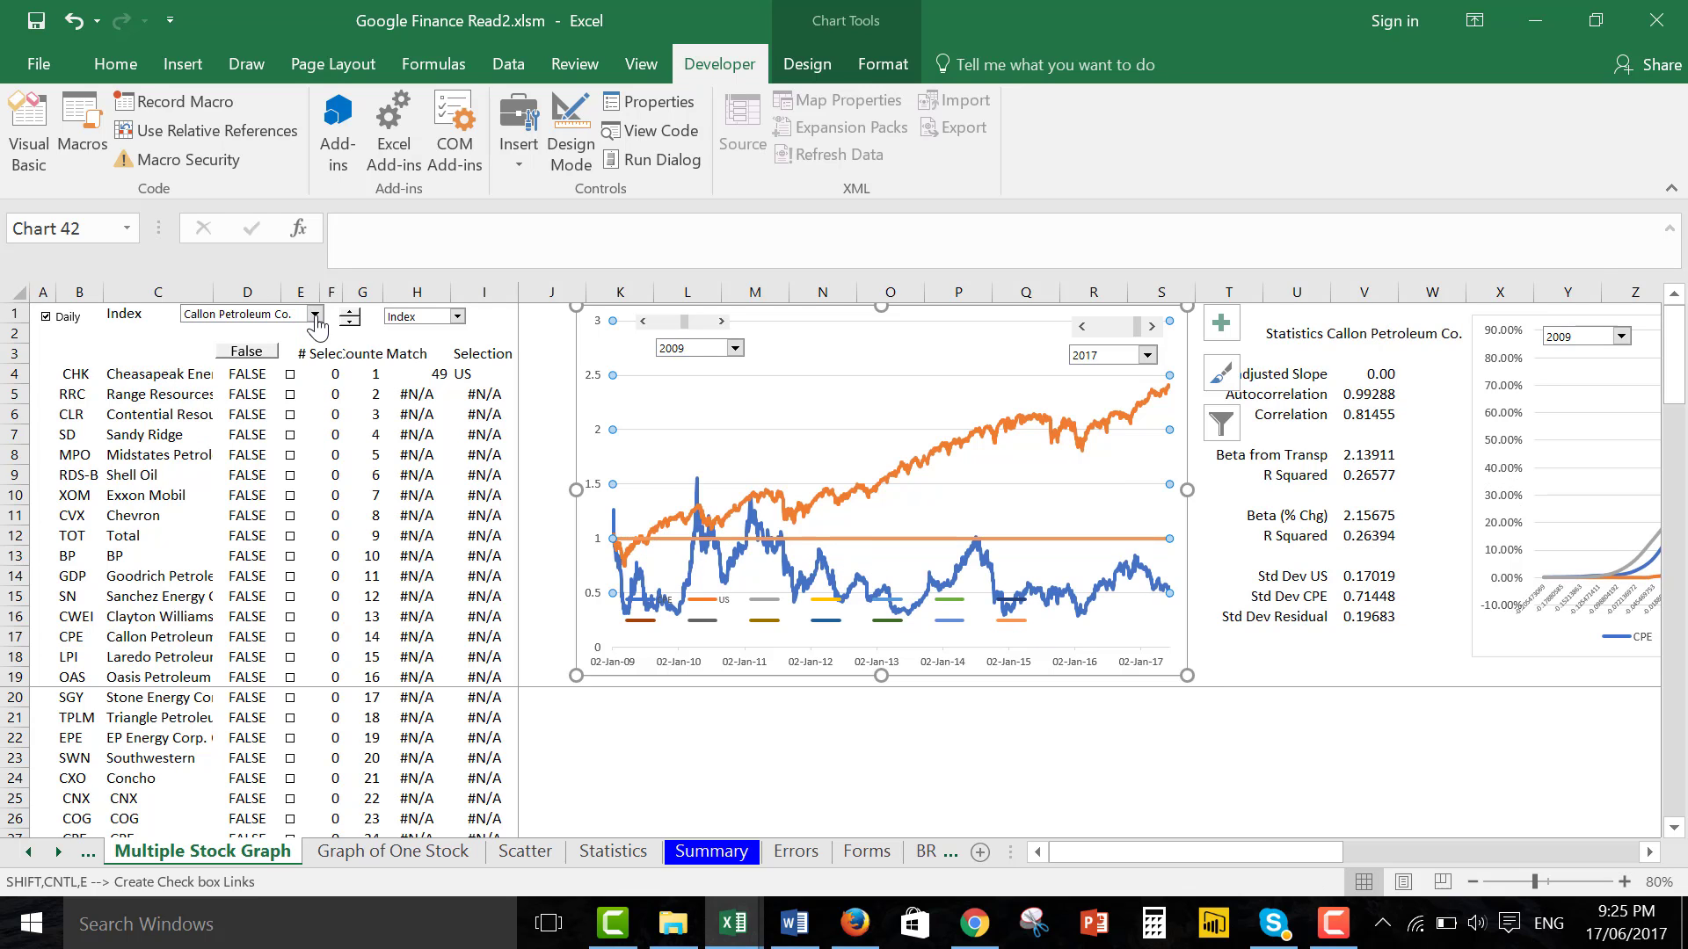
left_click(563, 754)
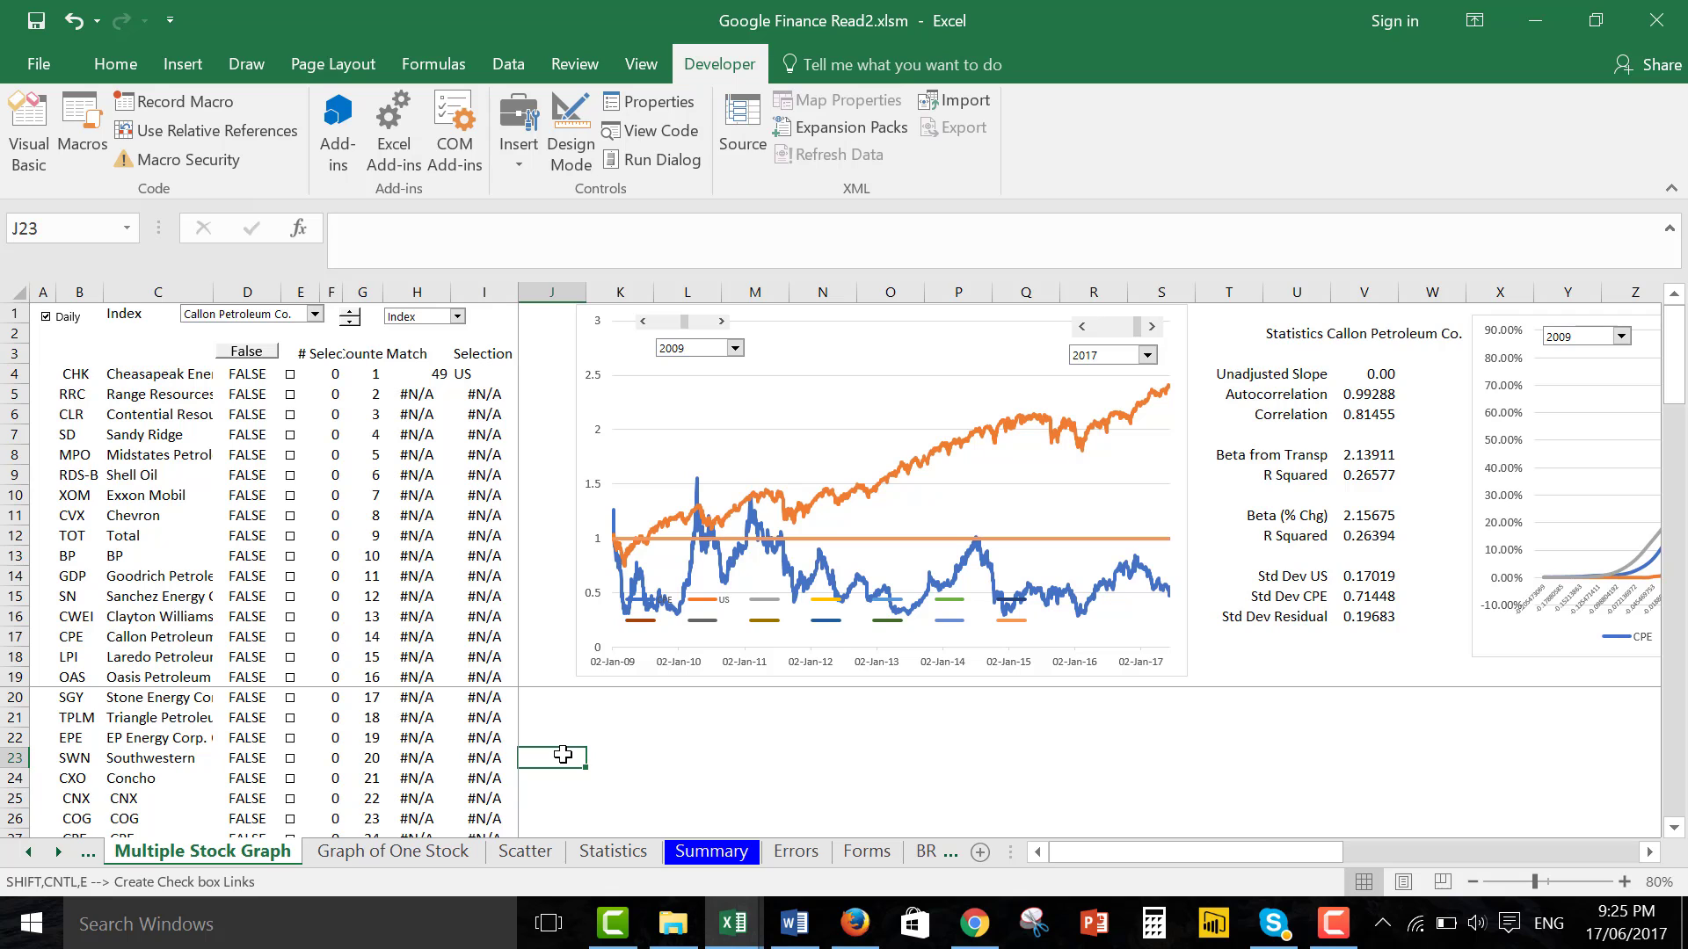
Add Oil Price from the lower part of the stock list to the comparison graph.
key("Down")
key("Down")
key("Down")
key("Down")
key("Down")
key("Down")
key("Down")
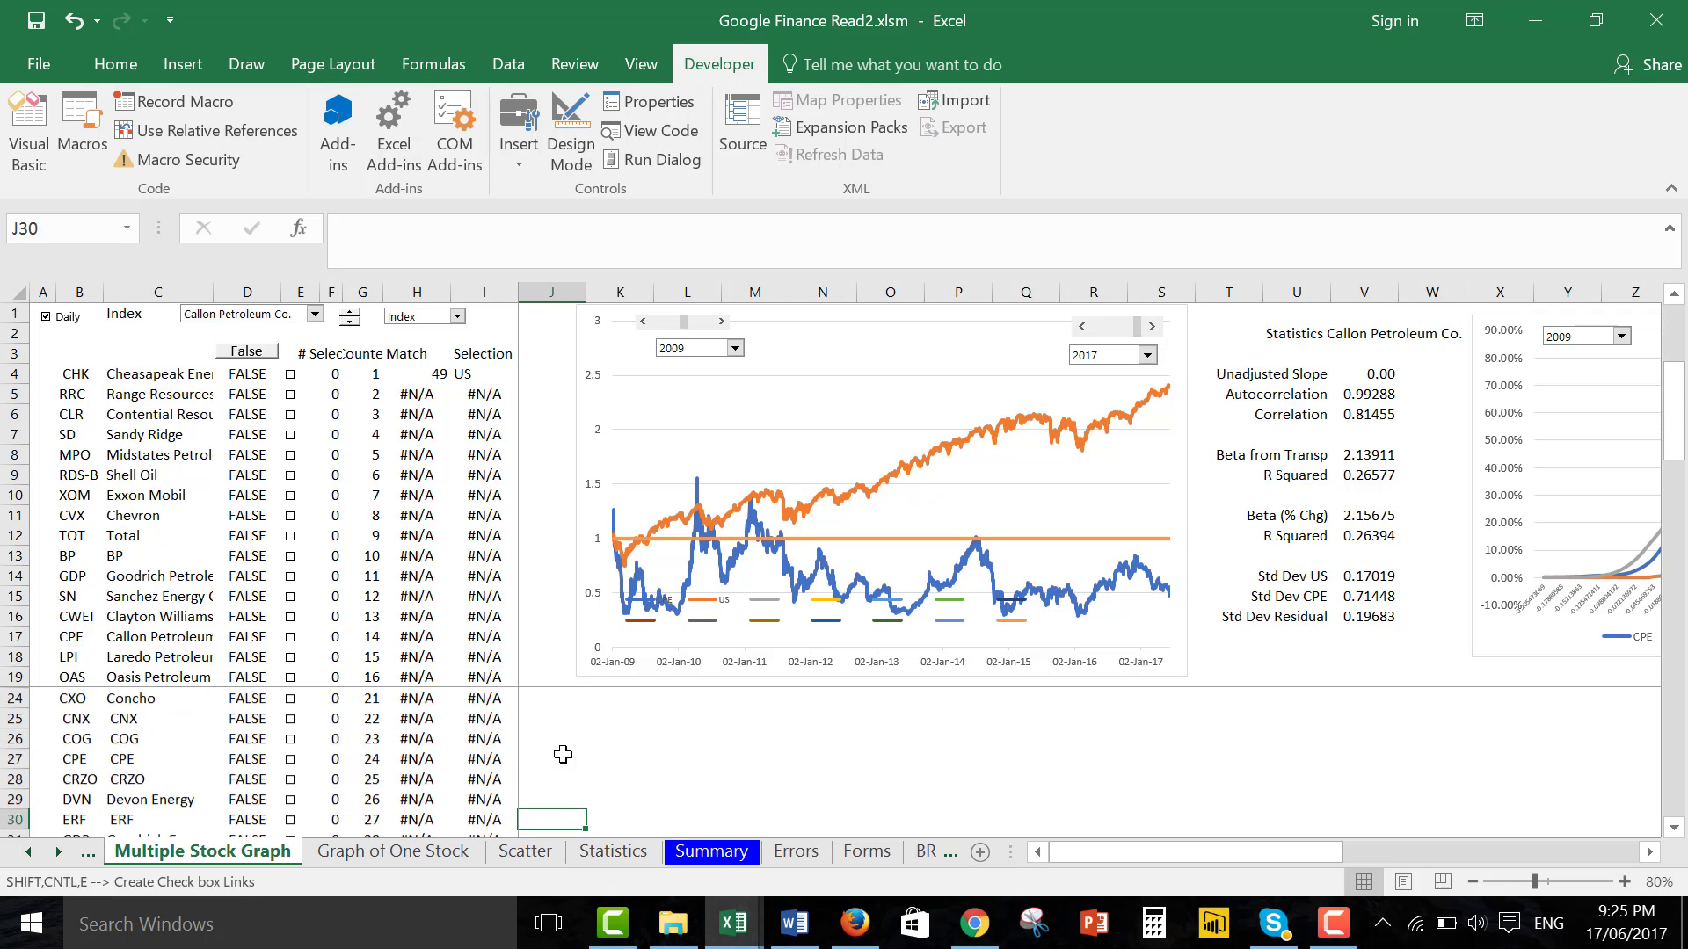
key("Down")
key("Down")
key("Down")
key("Down")
key("Down")
key("Down")
key("Down")
key("Down")
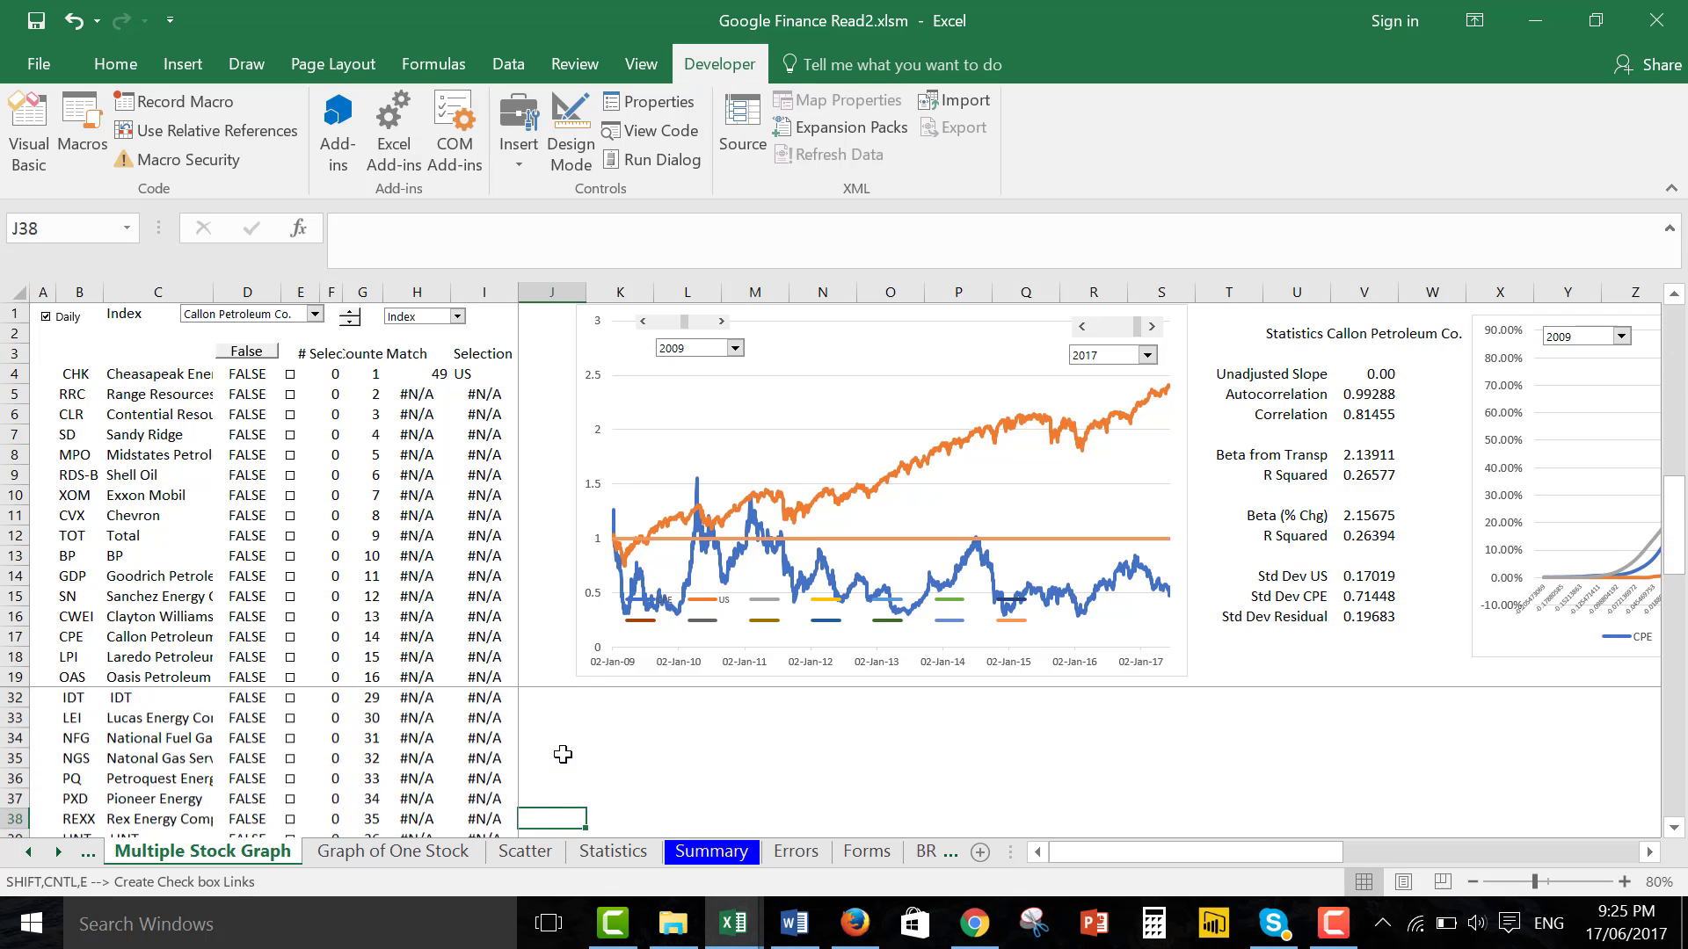
key("Down")
key("Down")
key("Down")
key("Down")
key("Down")
key("Down")
key("Down")
key("Down")
key("Down")
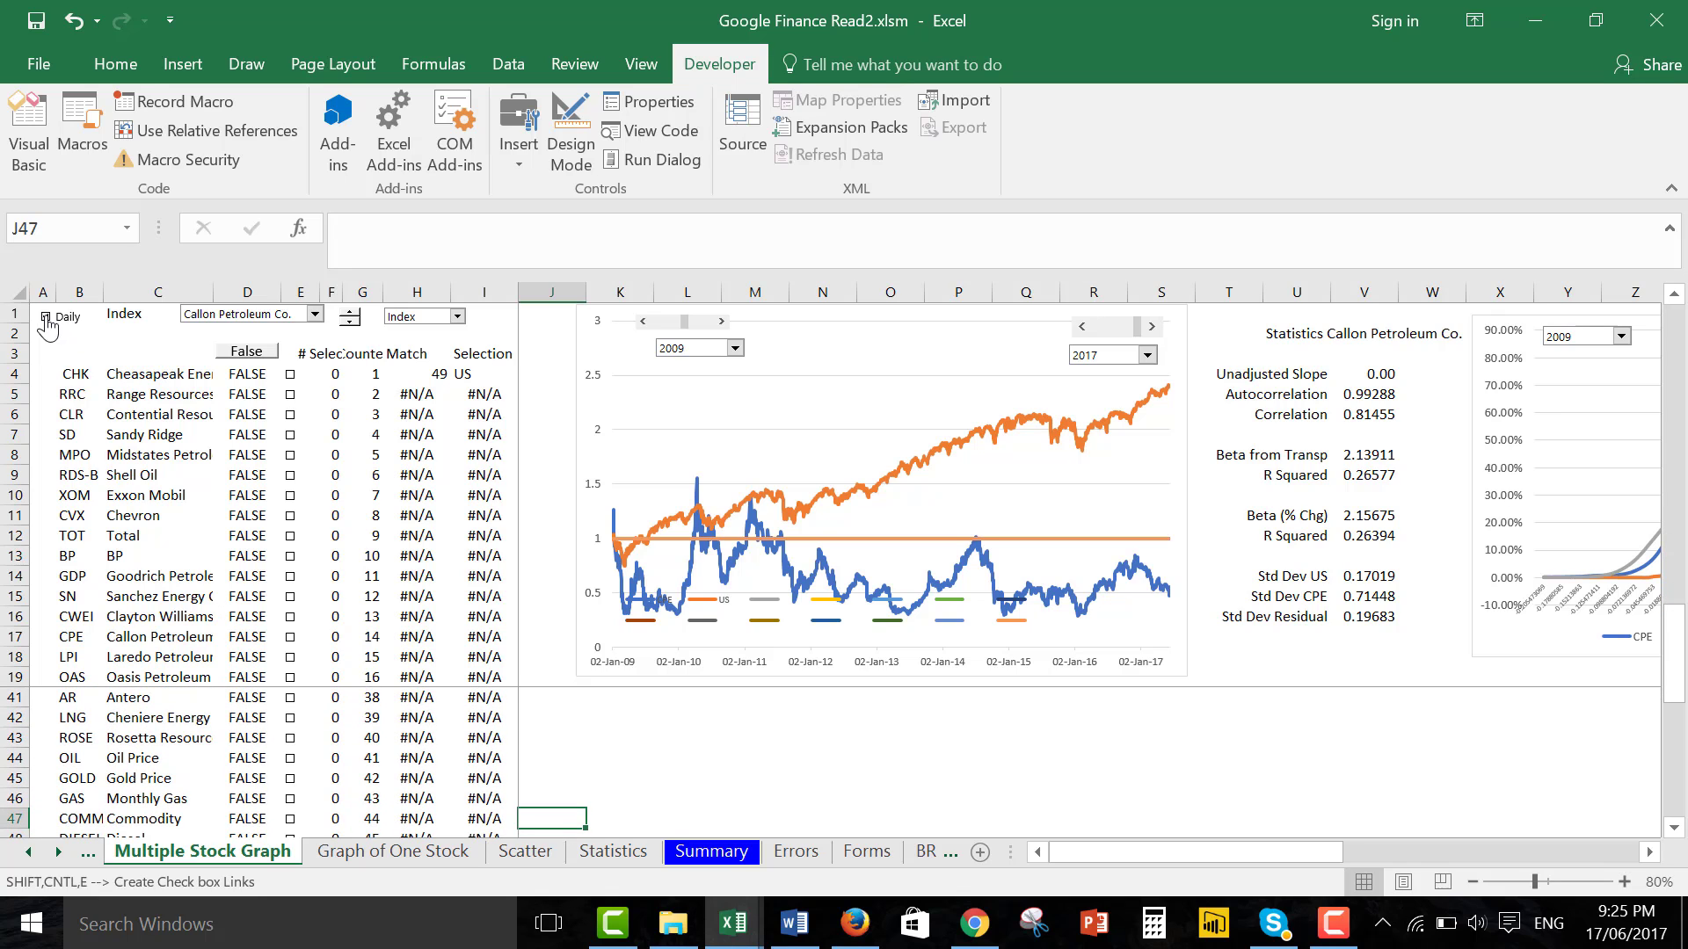
left_click(291, 761)
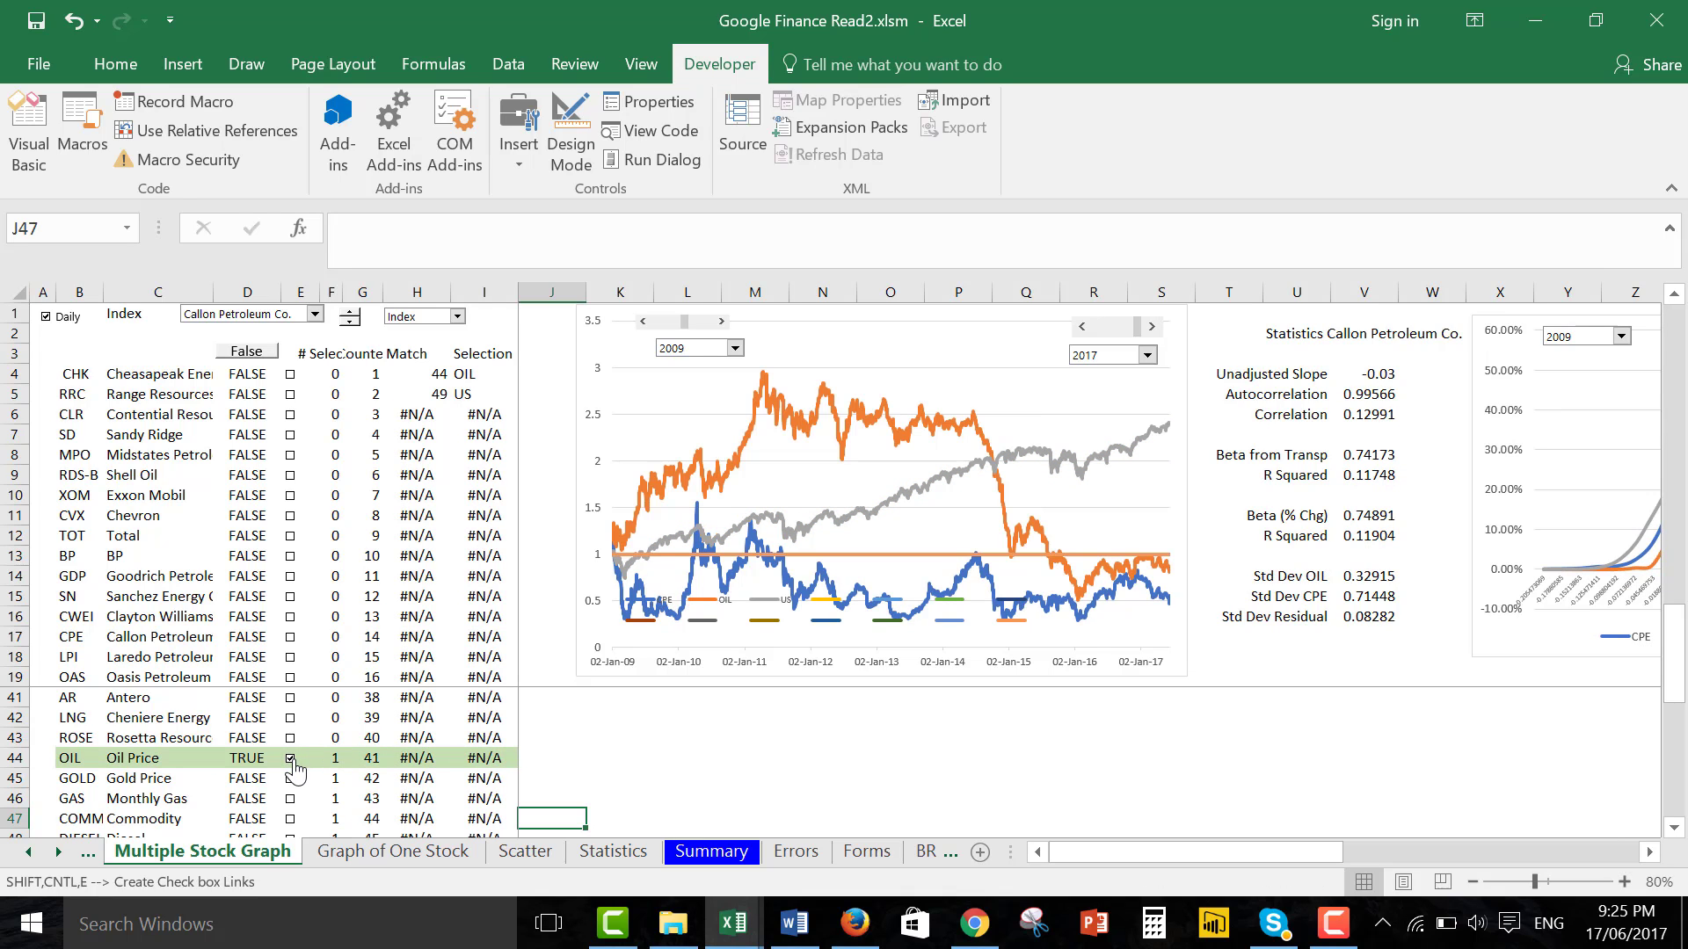
left_click(665, 774)
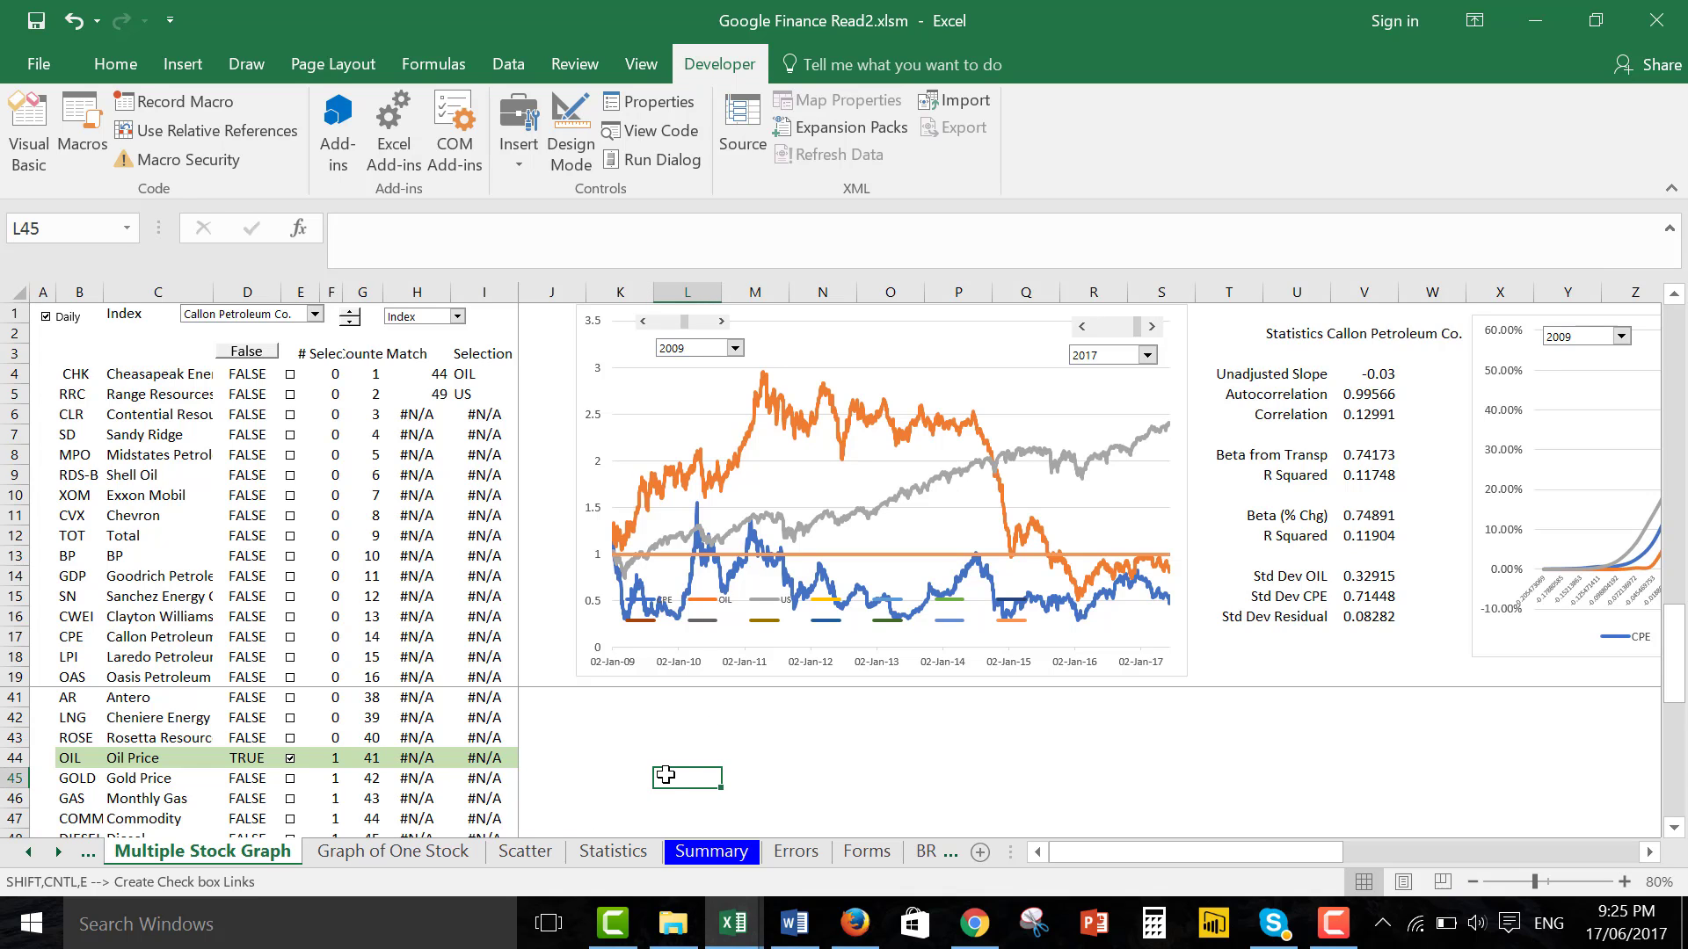
Remove US Index from the comparison graph by clearing its selection in the lower part of the stock list.
key("Down")
key("Down")
key("Down")
key("Down")
key("Down")
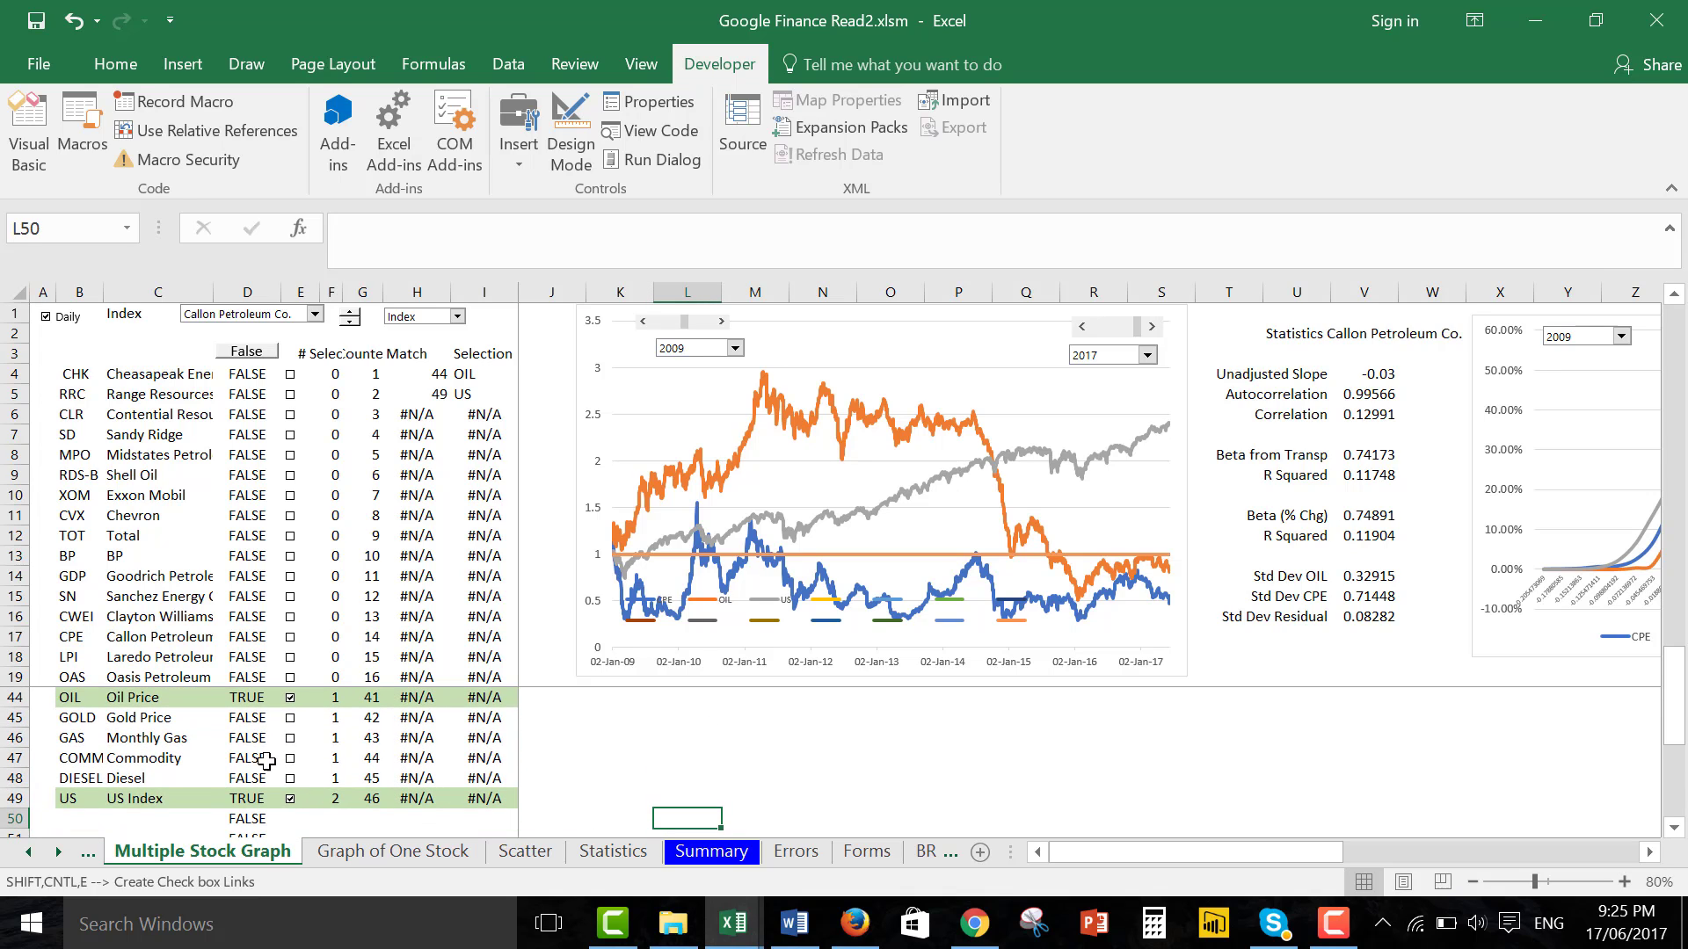
left_click(295, 800)
left_click(677, 731)
key("Up")
key("Up")
key("Up")
key("Up")
key("Up")
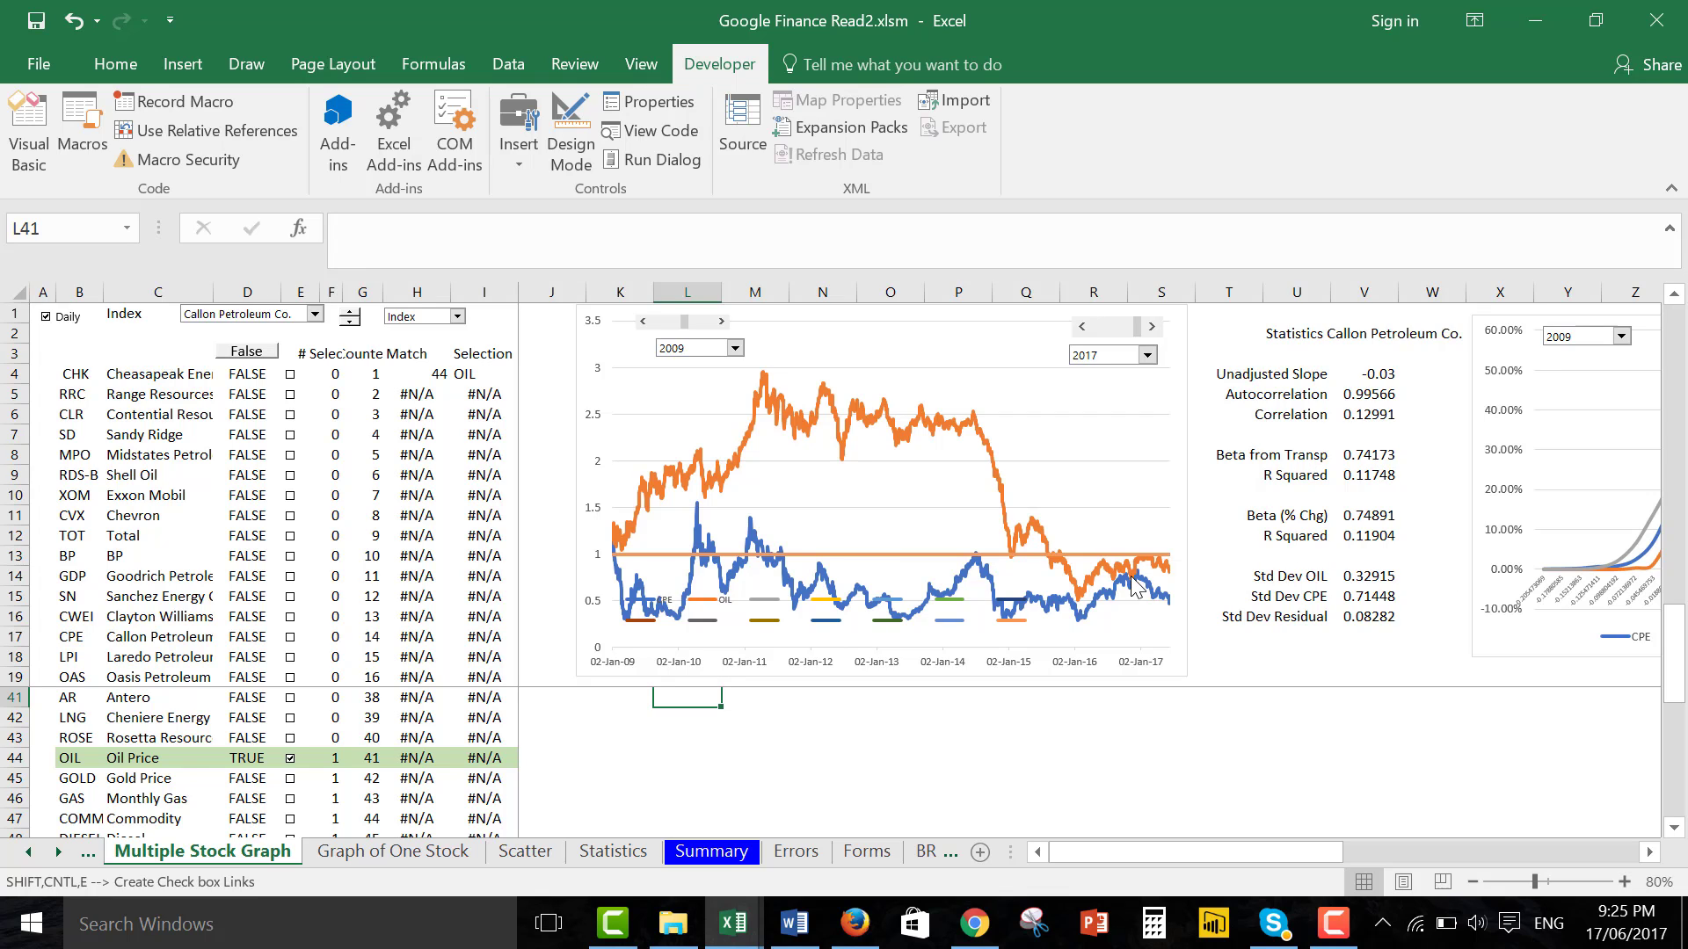
Change the main graphed stock to Cheasapeak Energy and set the start year of the comparison graph to 2013.
left_click(314, 315)
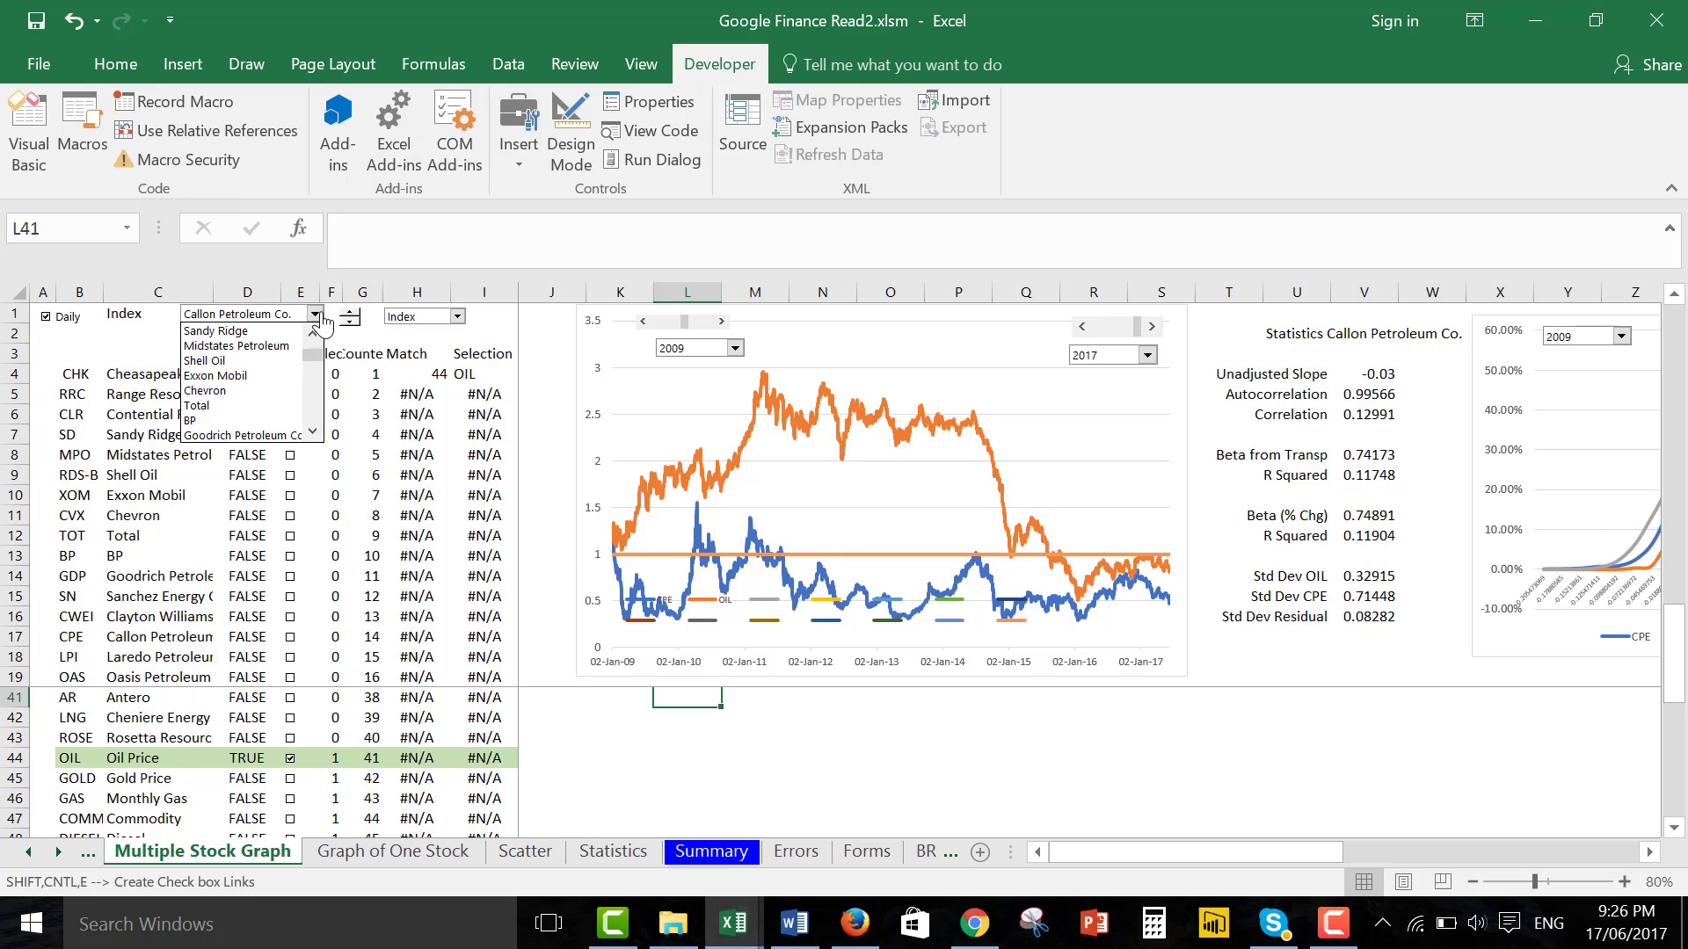
left_click(318, 317)
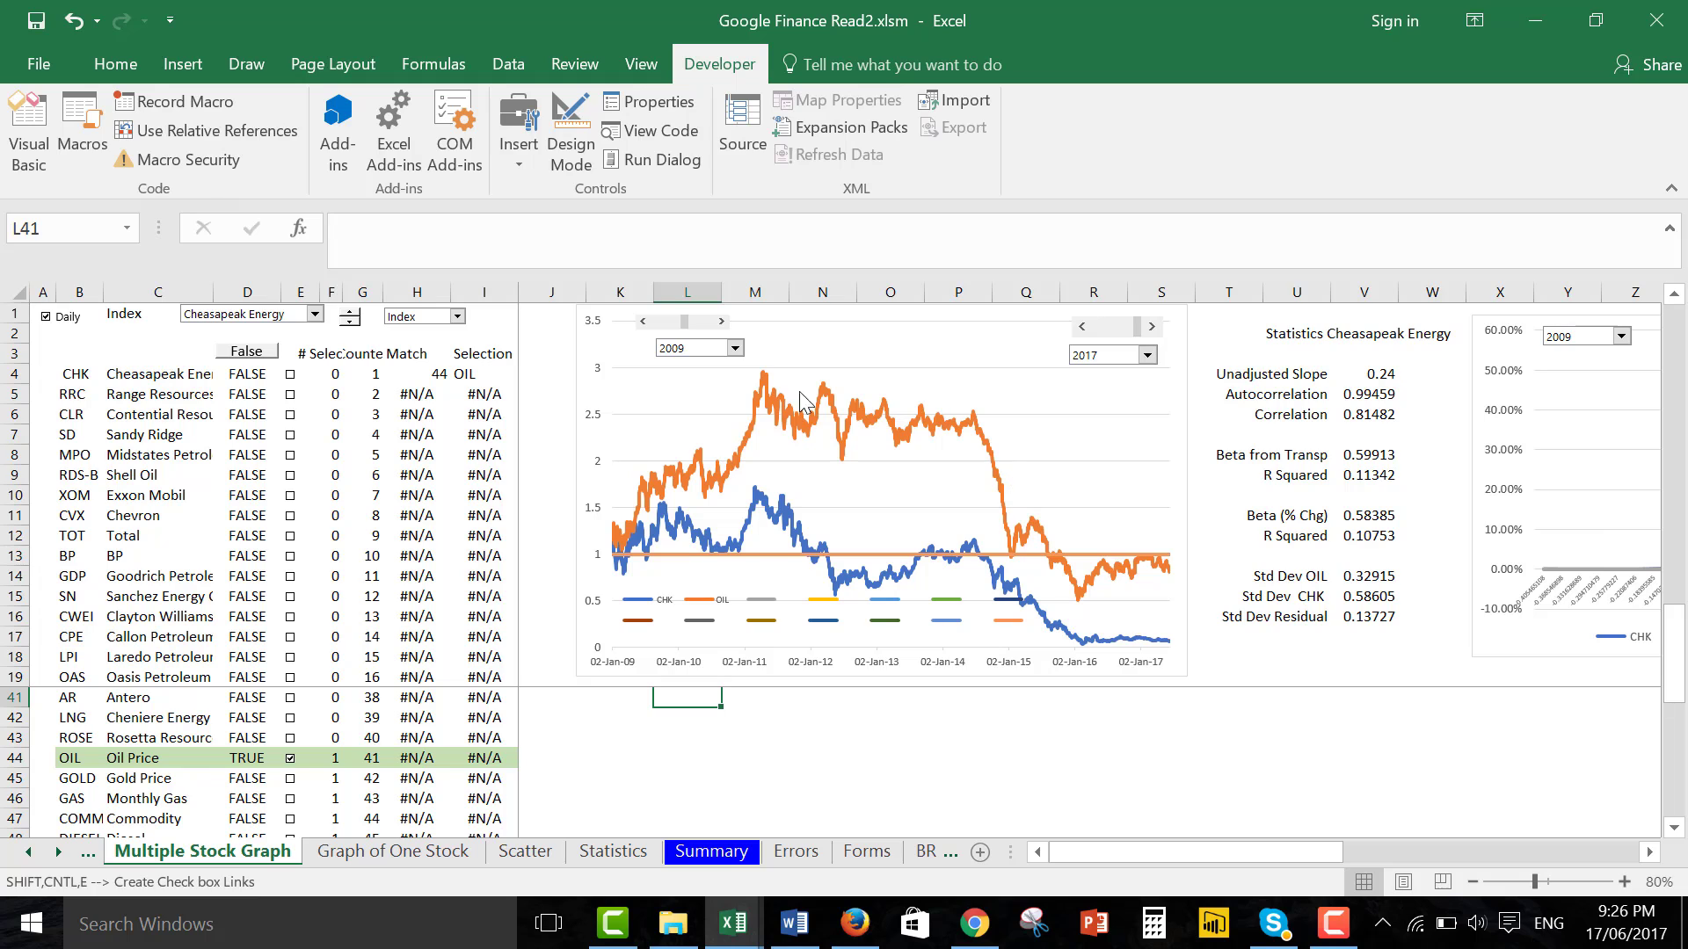
left_click(735, 349)
key("Down")
key("Down")
key("Down")
key("Down")
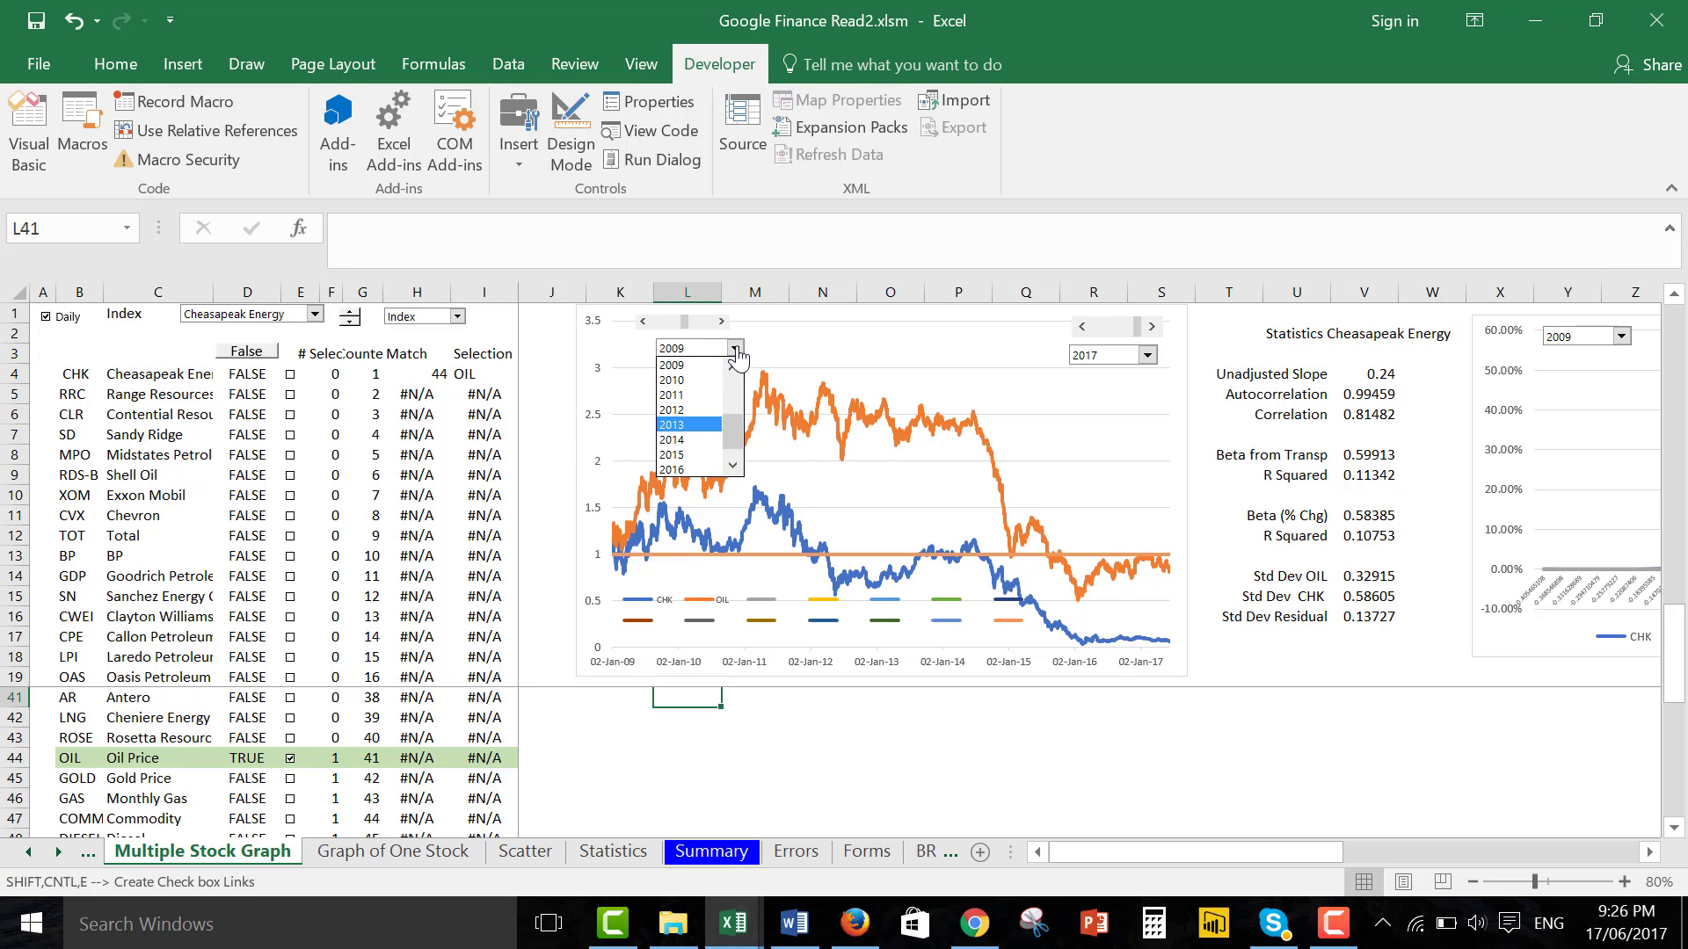
key("Return")
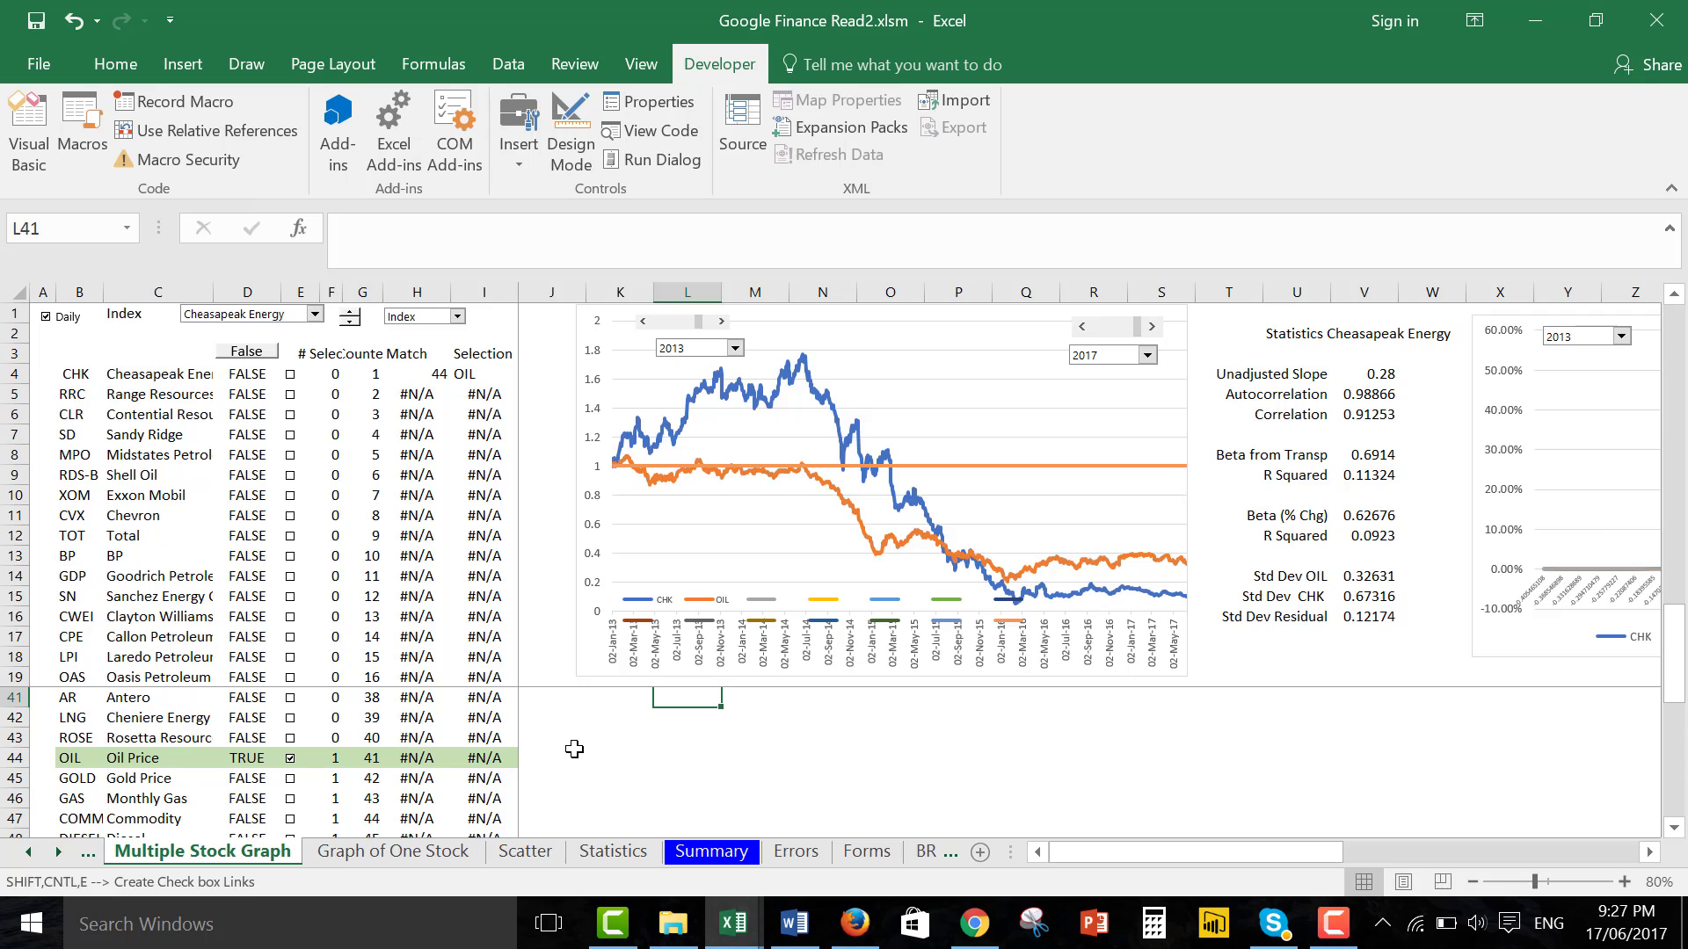
View the Google Finance Read sheet's URL examples and the end of the sheet list on the Contents sheet.
key("ctrl+Page_Up")
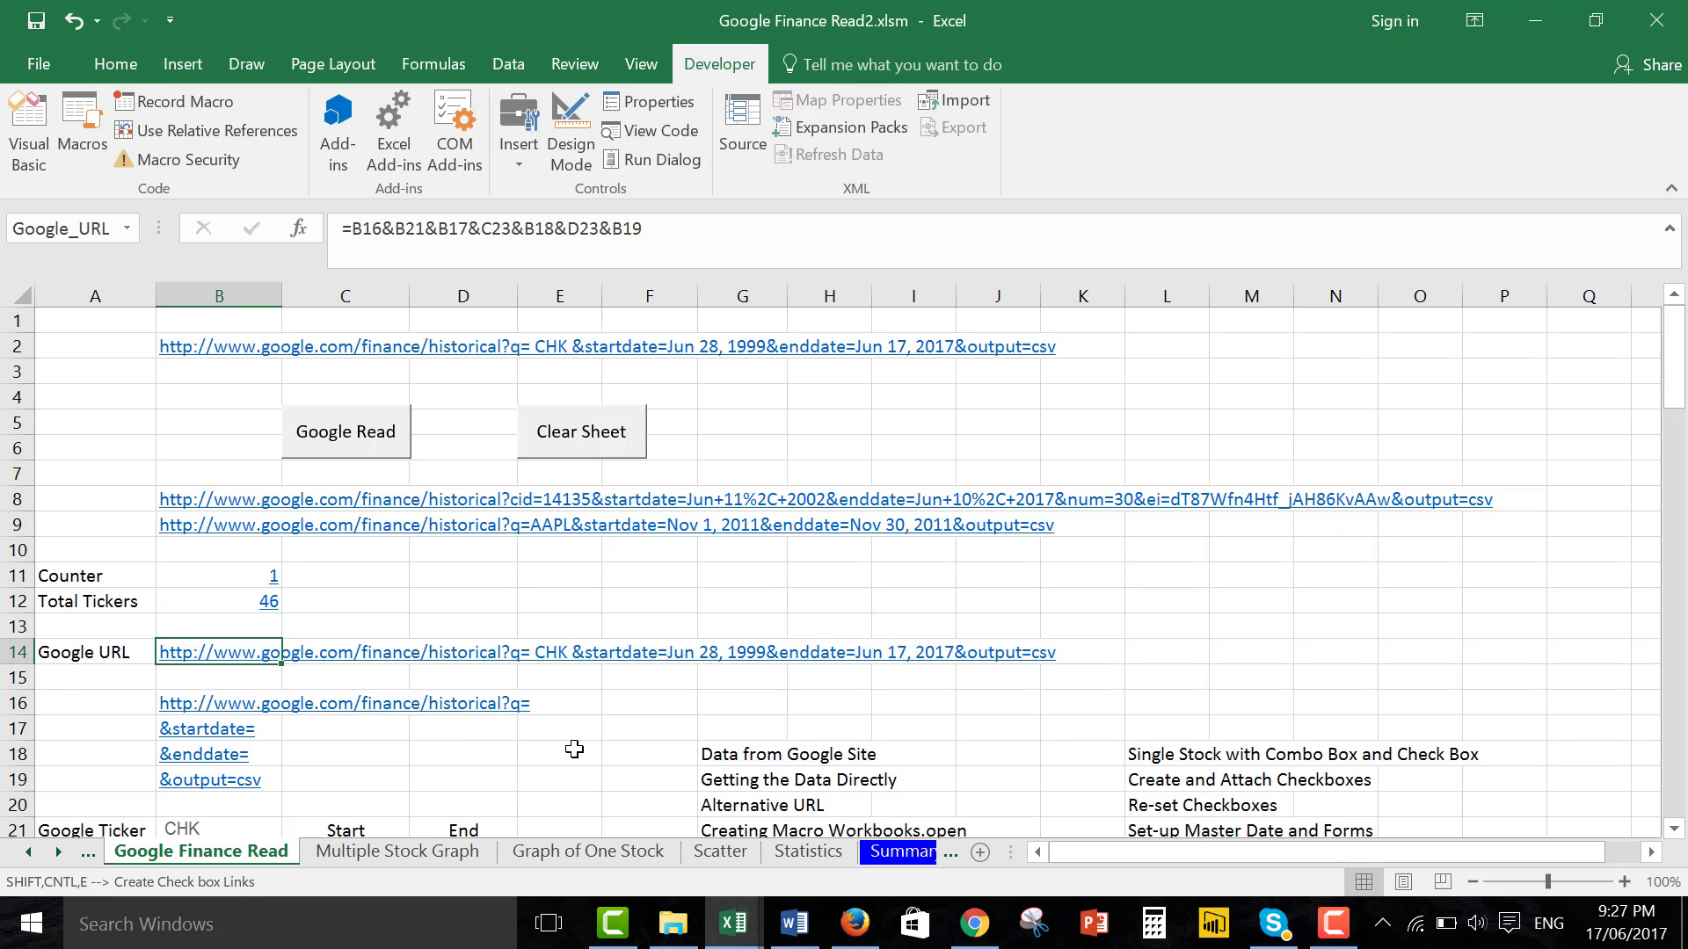
key("Up")
key("Up")
key("Up")
key("Up")
key("Up")
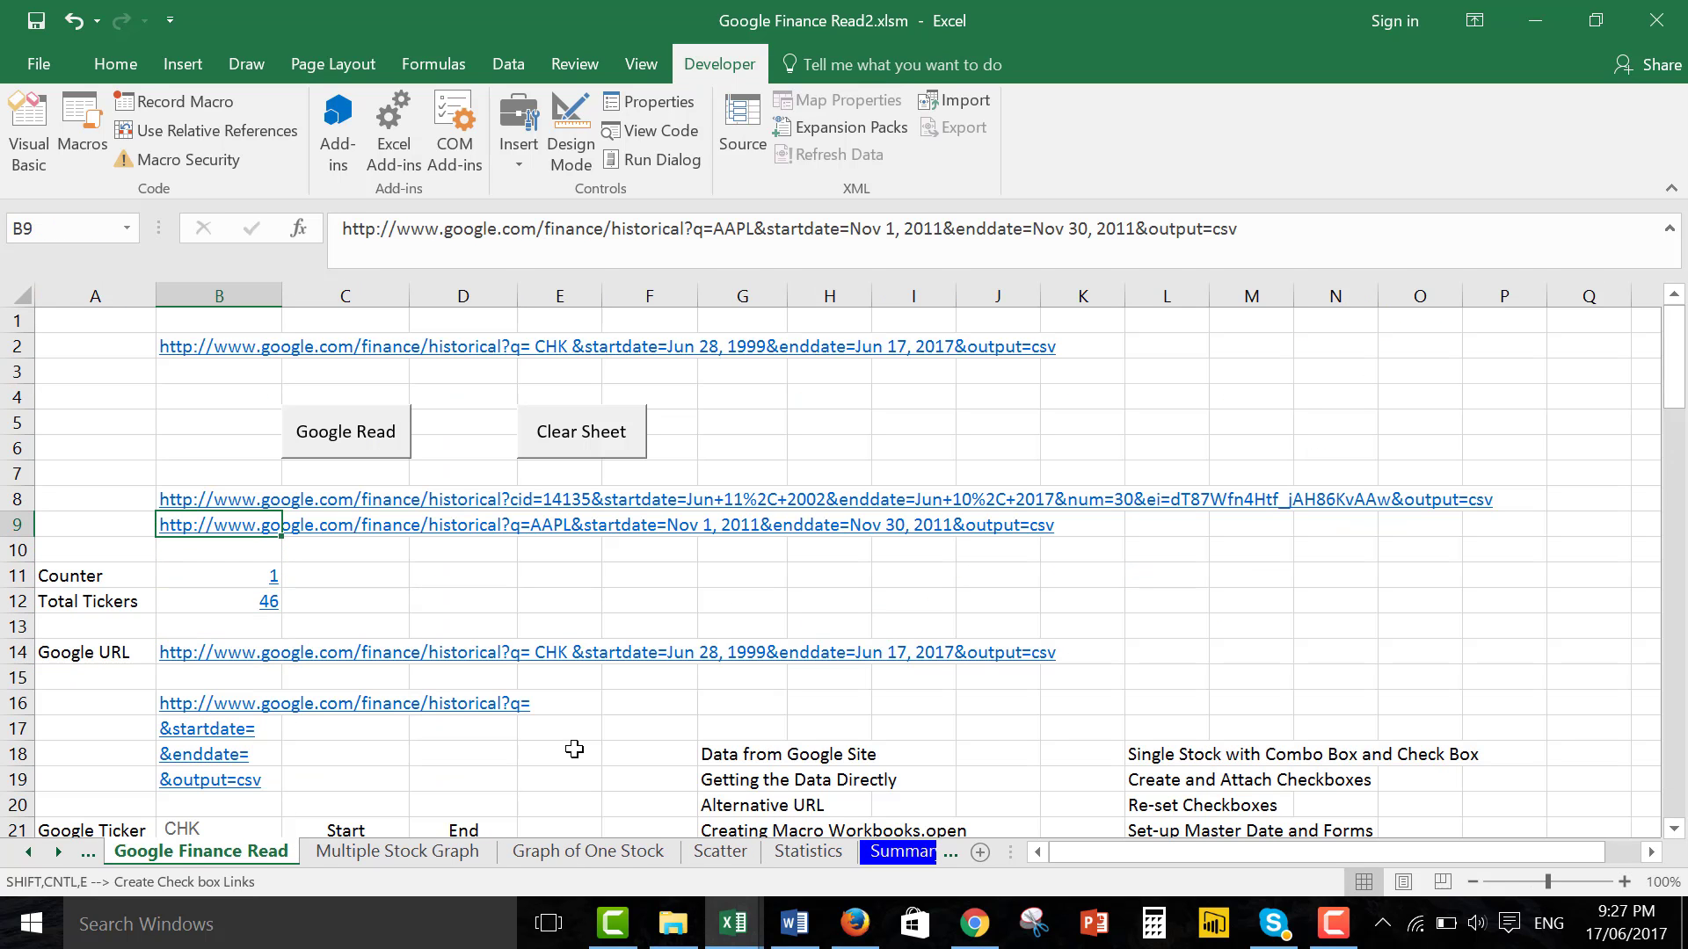
key("ctrl+Page_Up")
key("Up")
key("Up")
key("Up")
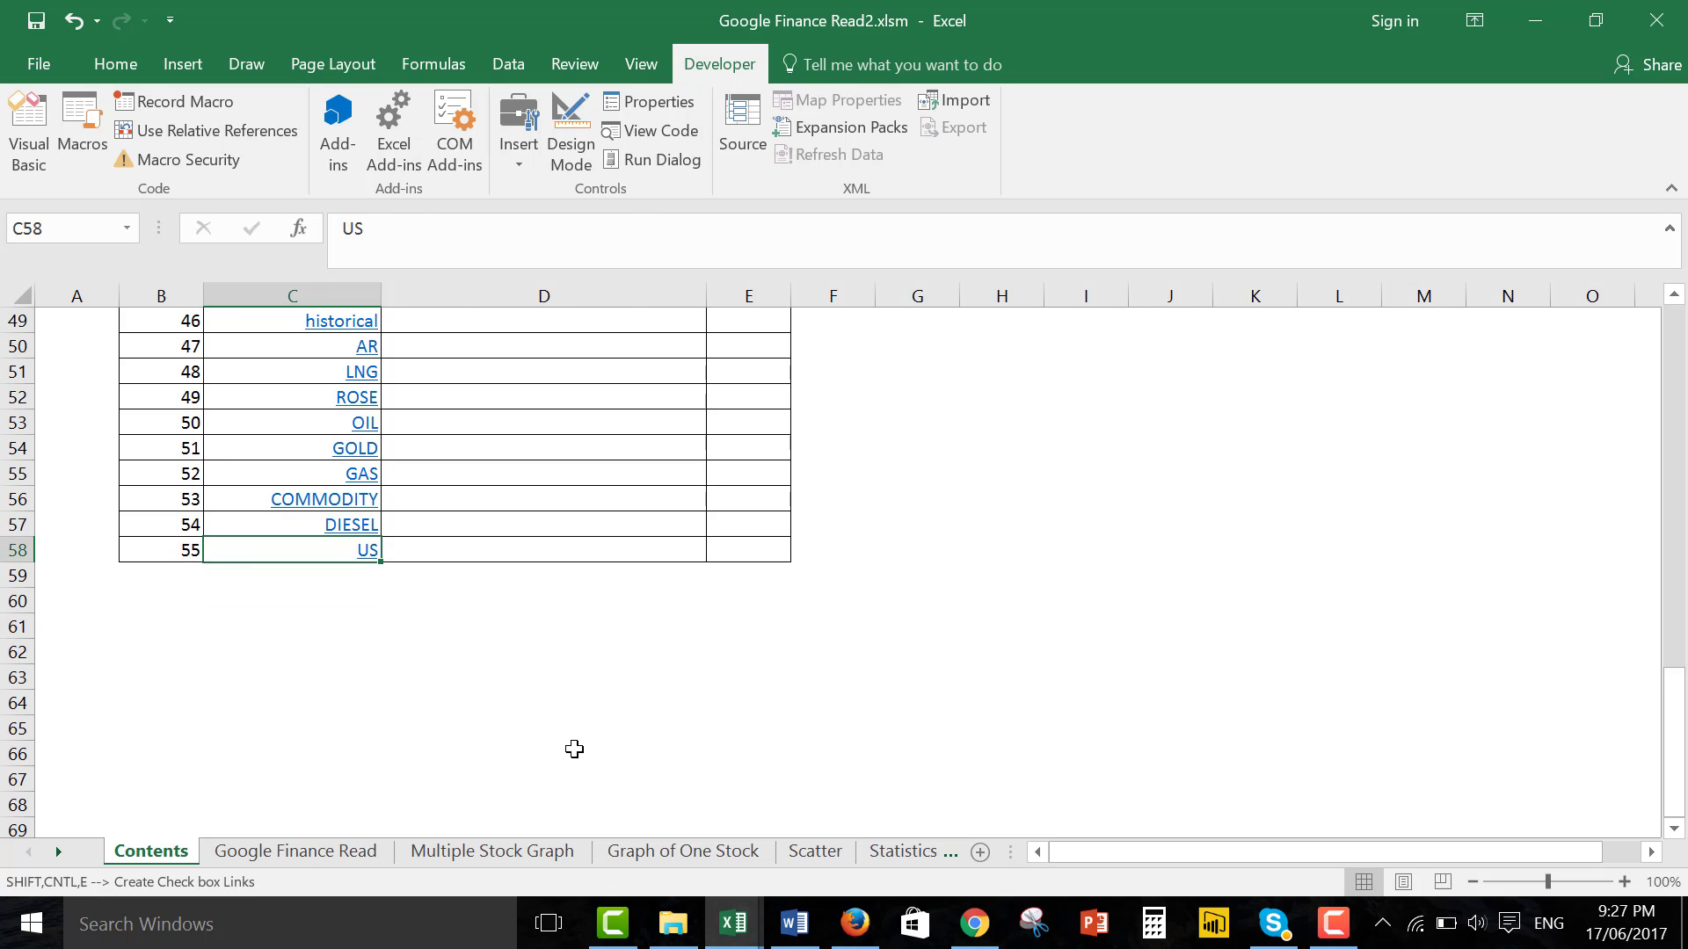
Switch to the Book1 workbook and go through the Video 2 topics from Reading from FRED to Index Comparison.
key("ctrl+Tab")
key("Down")
key("Right")
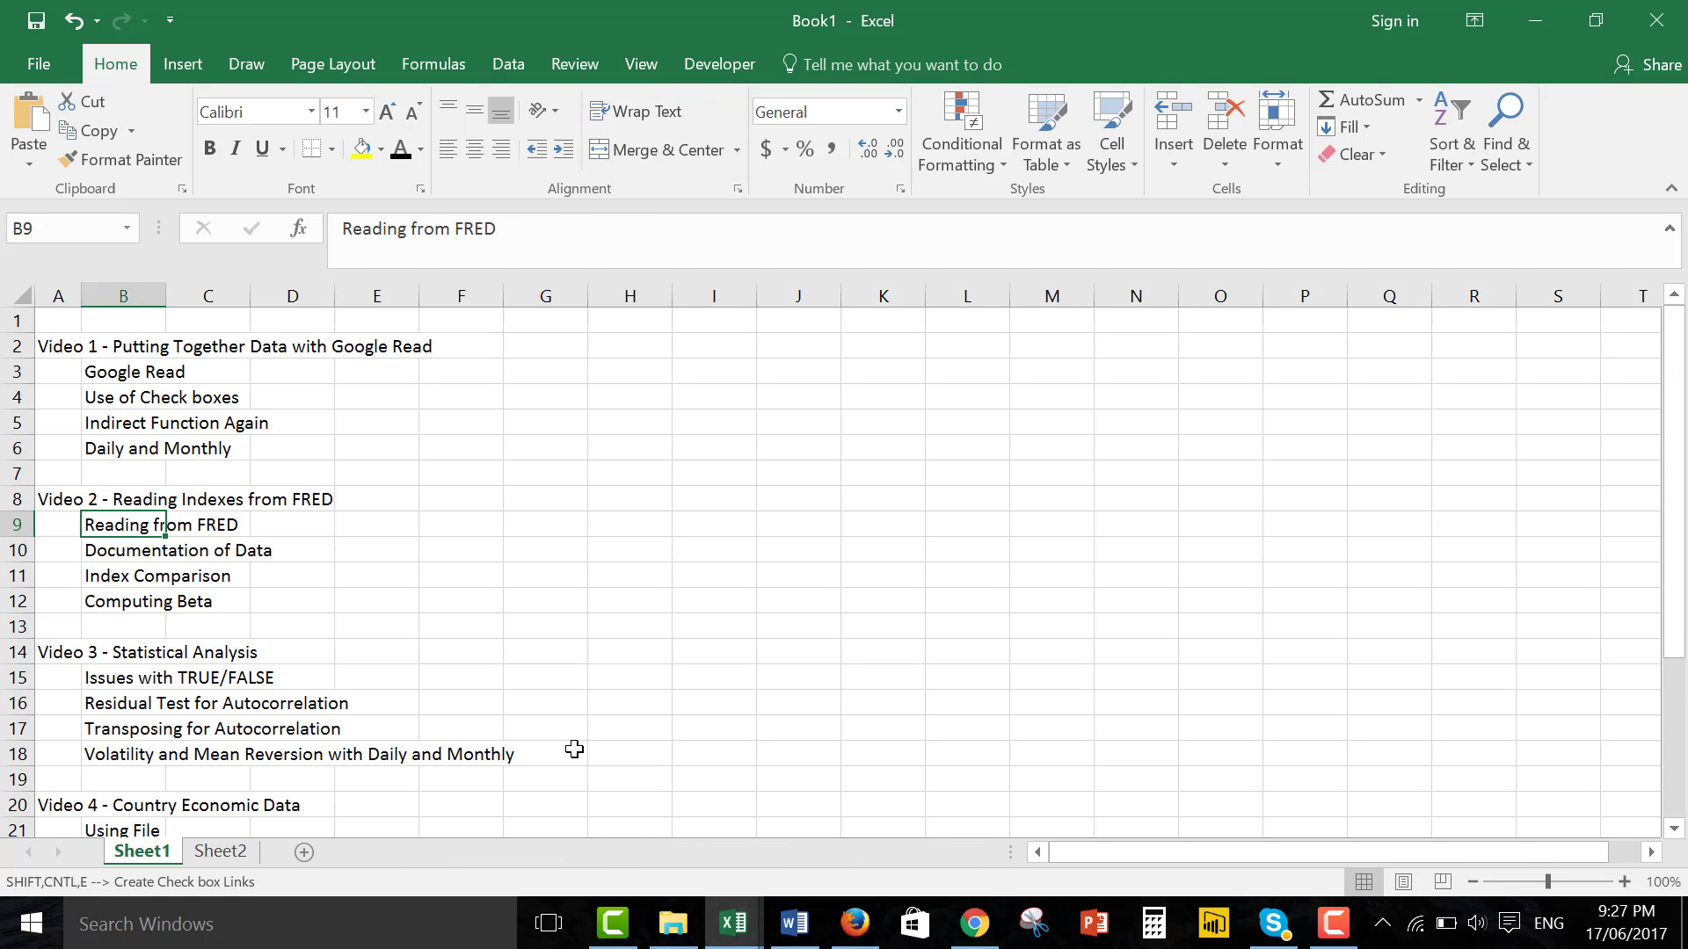
key("Down")
key("Up")
key("Up")
key("Down")
key("Down")
key("Up")
key("Down")
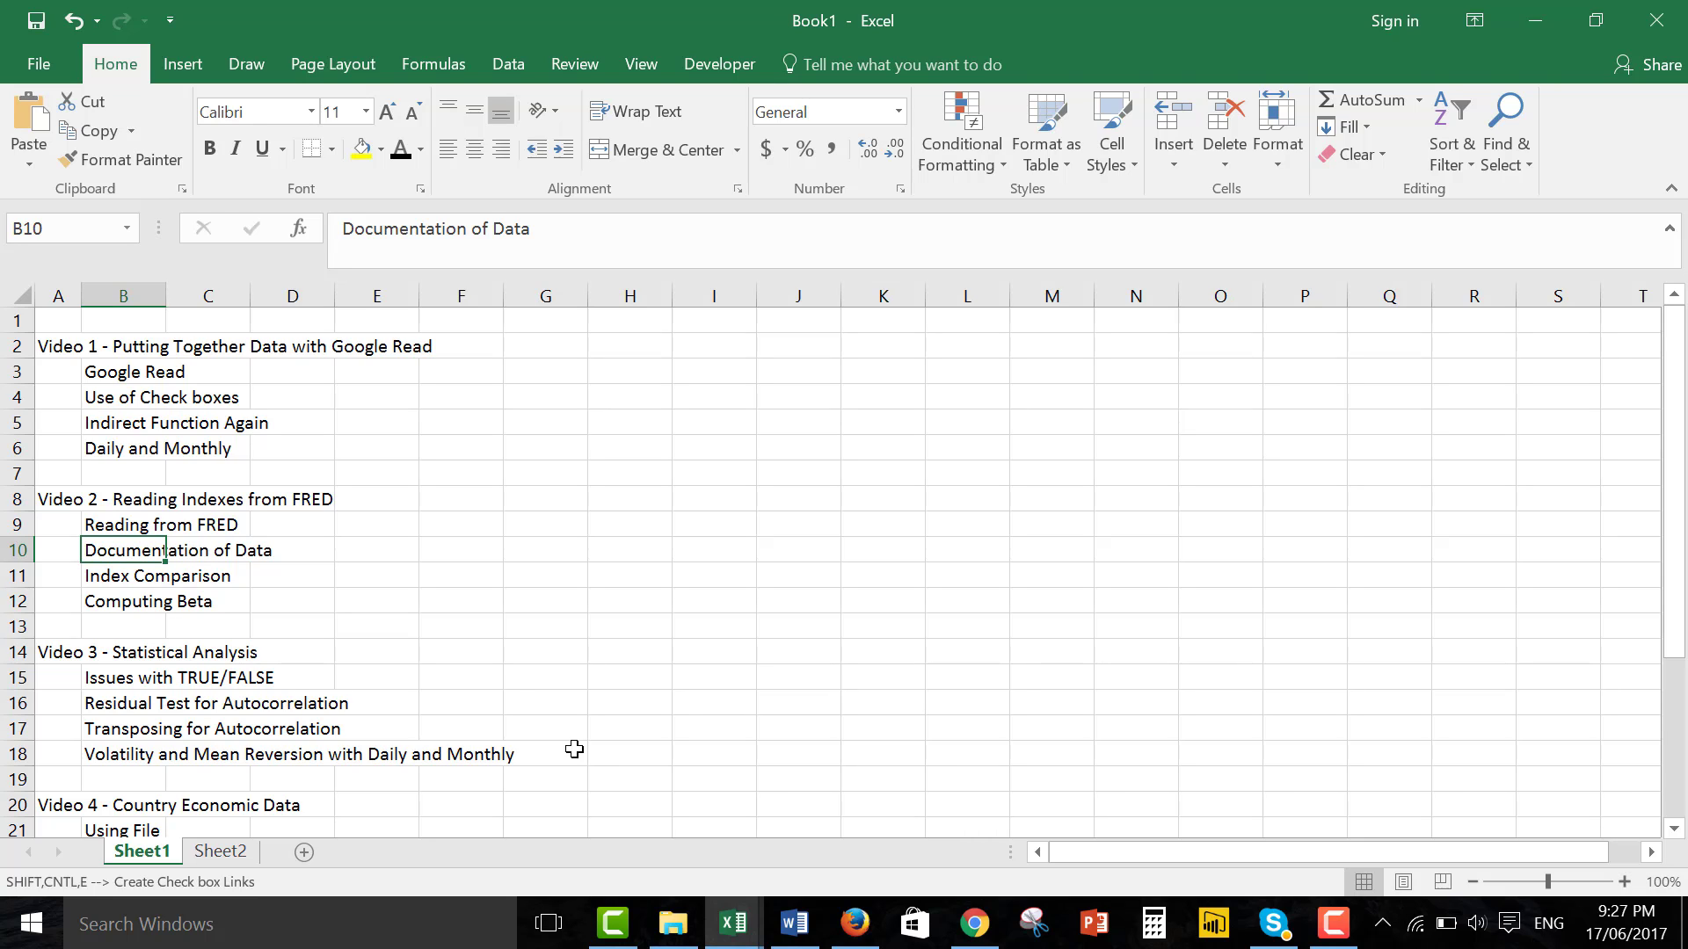
key("Down")
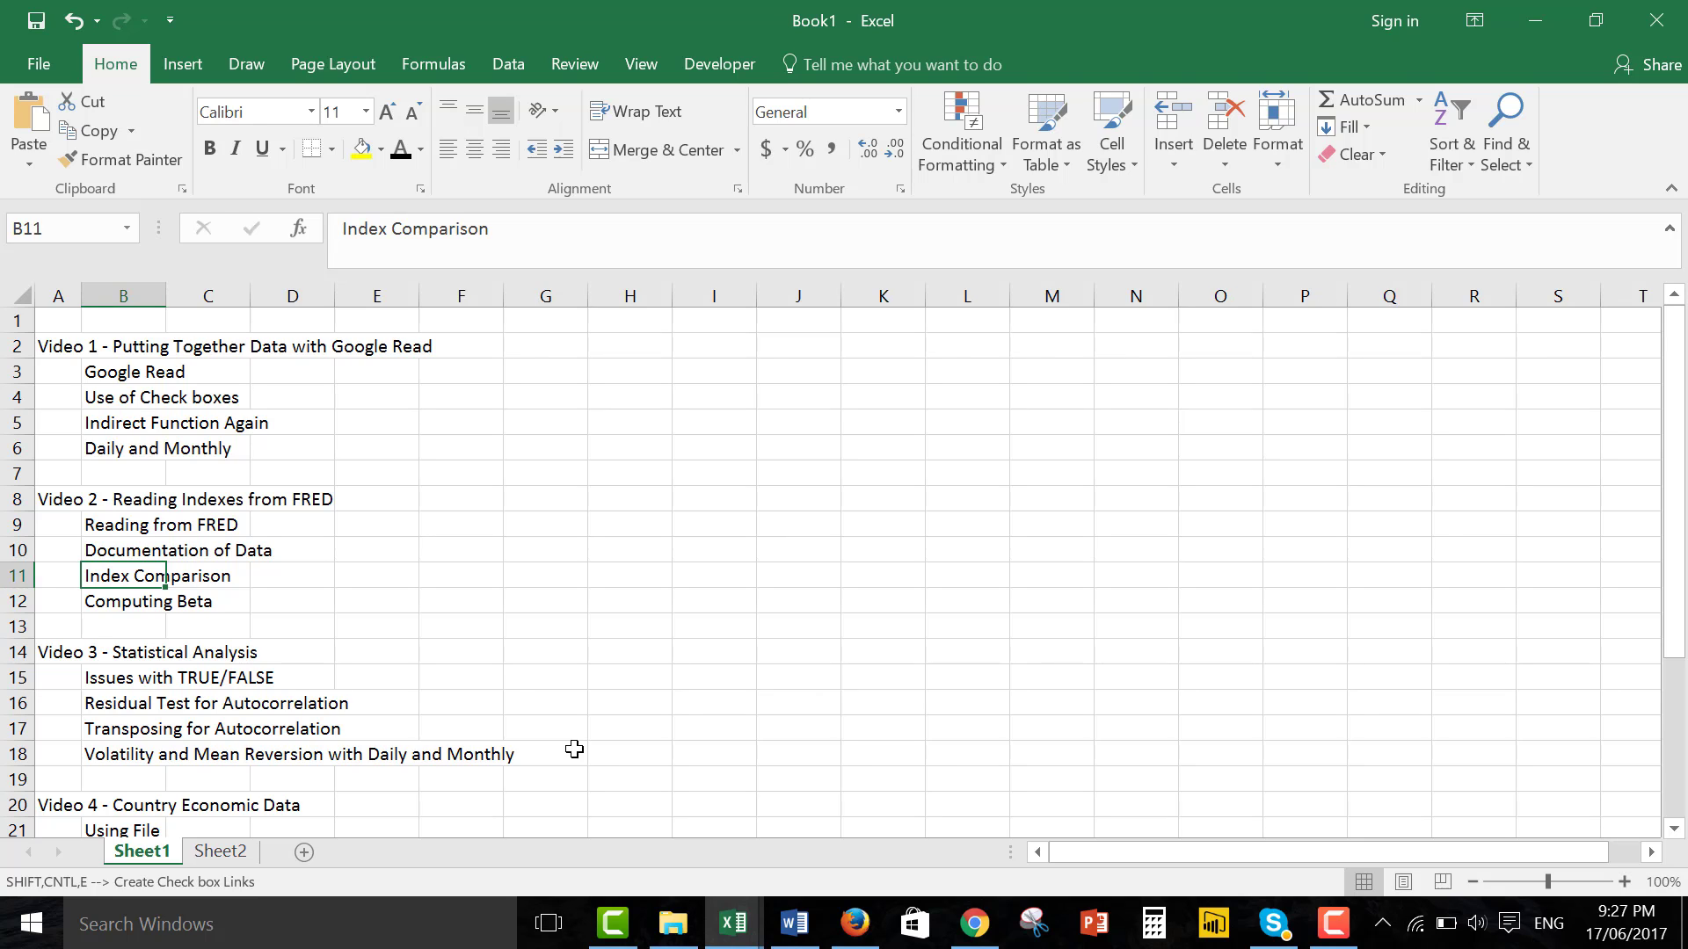
Go to the Computing Beta topic in the Video 2 outline and return to Reading from FRED.
key("Down")
key("Up")
key("Up")
key("Down")
key("Down")
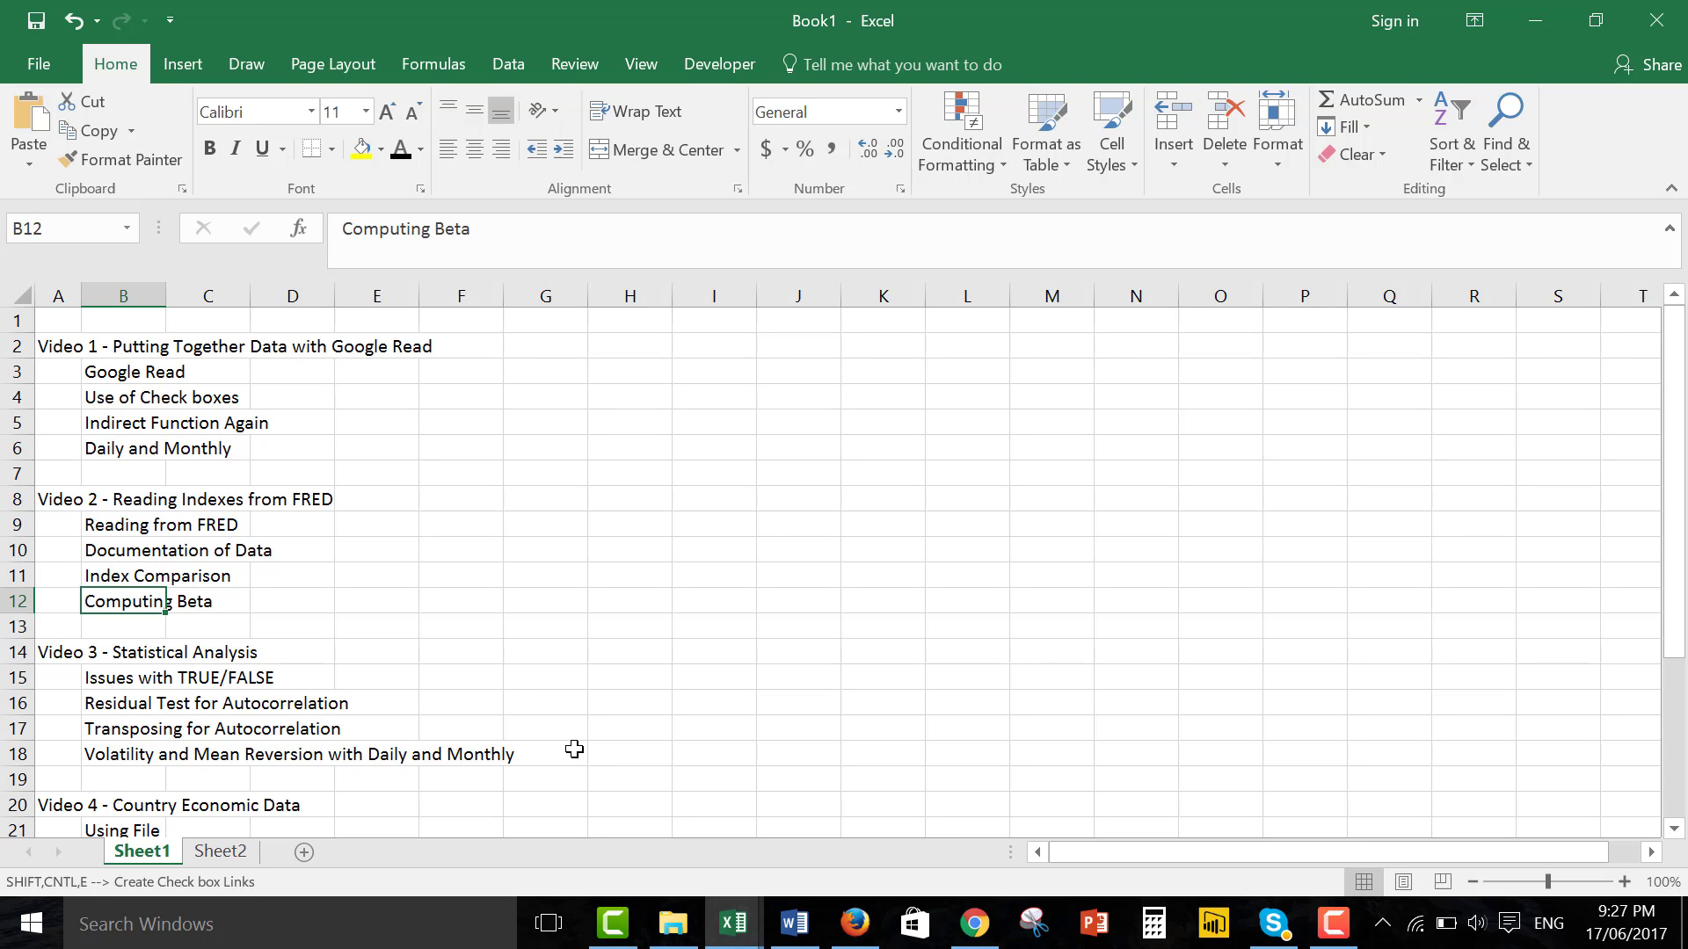
key("Up")
key("Up")
key("Up")
key("Up")
key("Down")
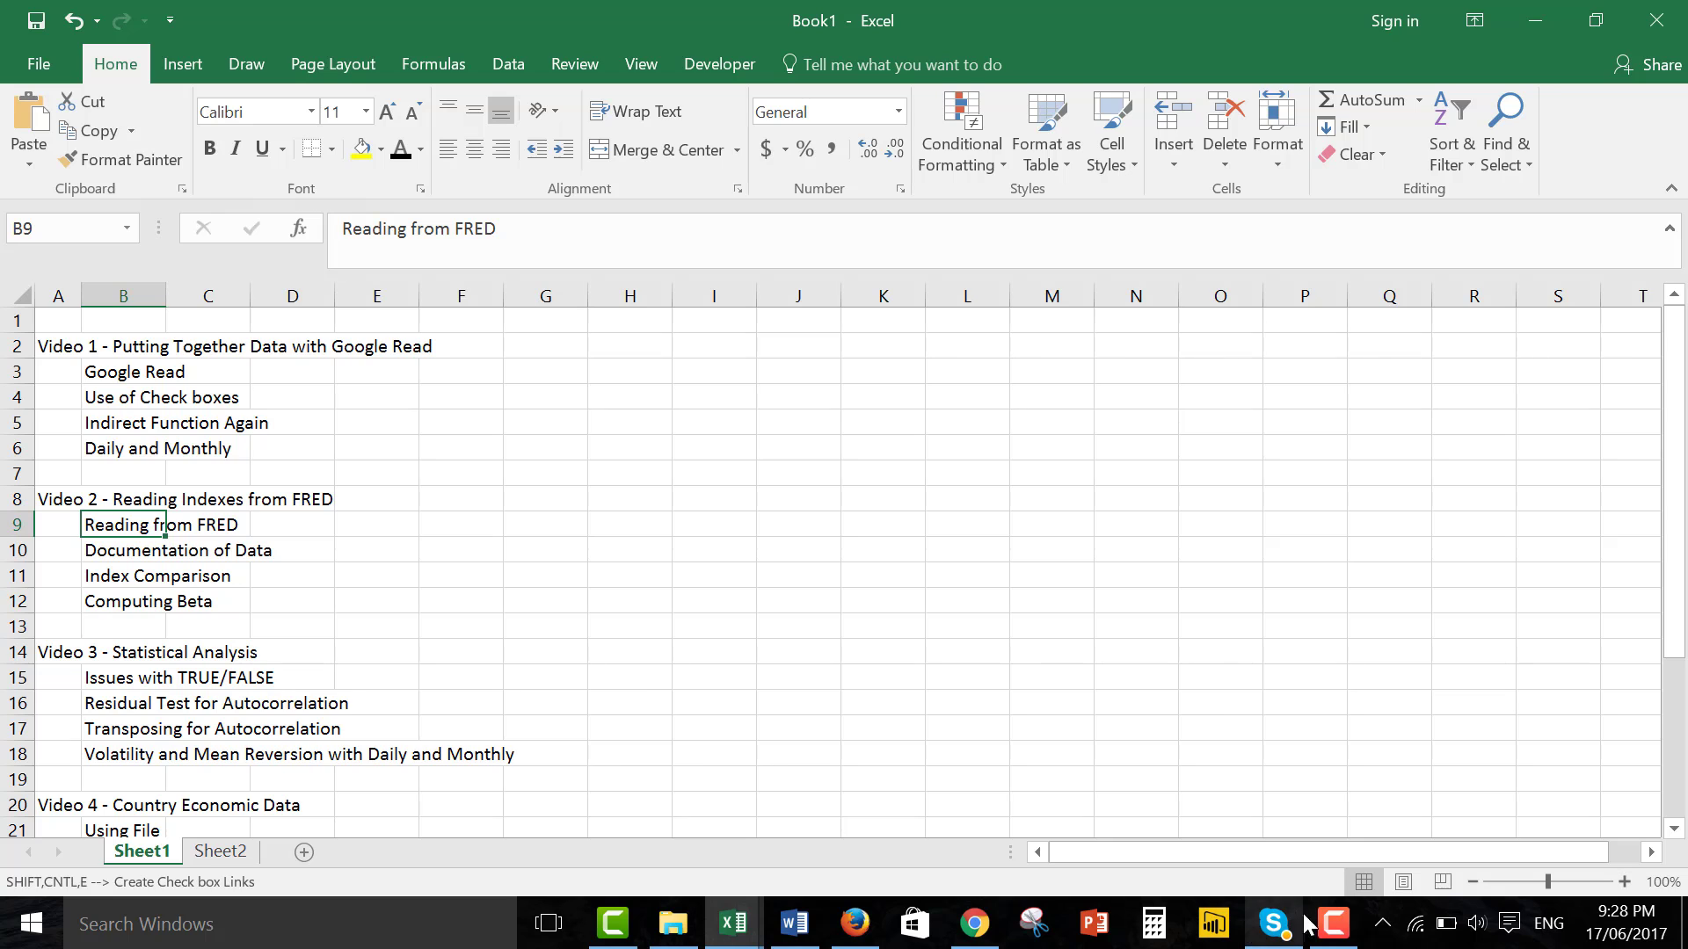
left_click(1332, 923)
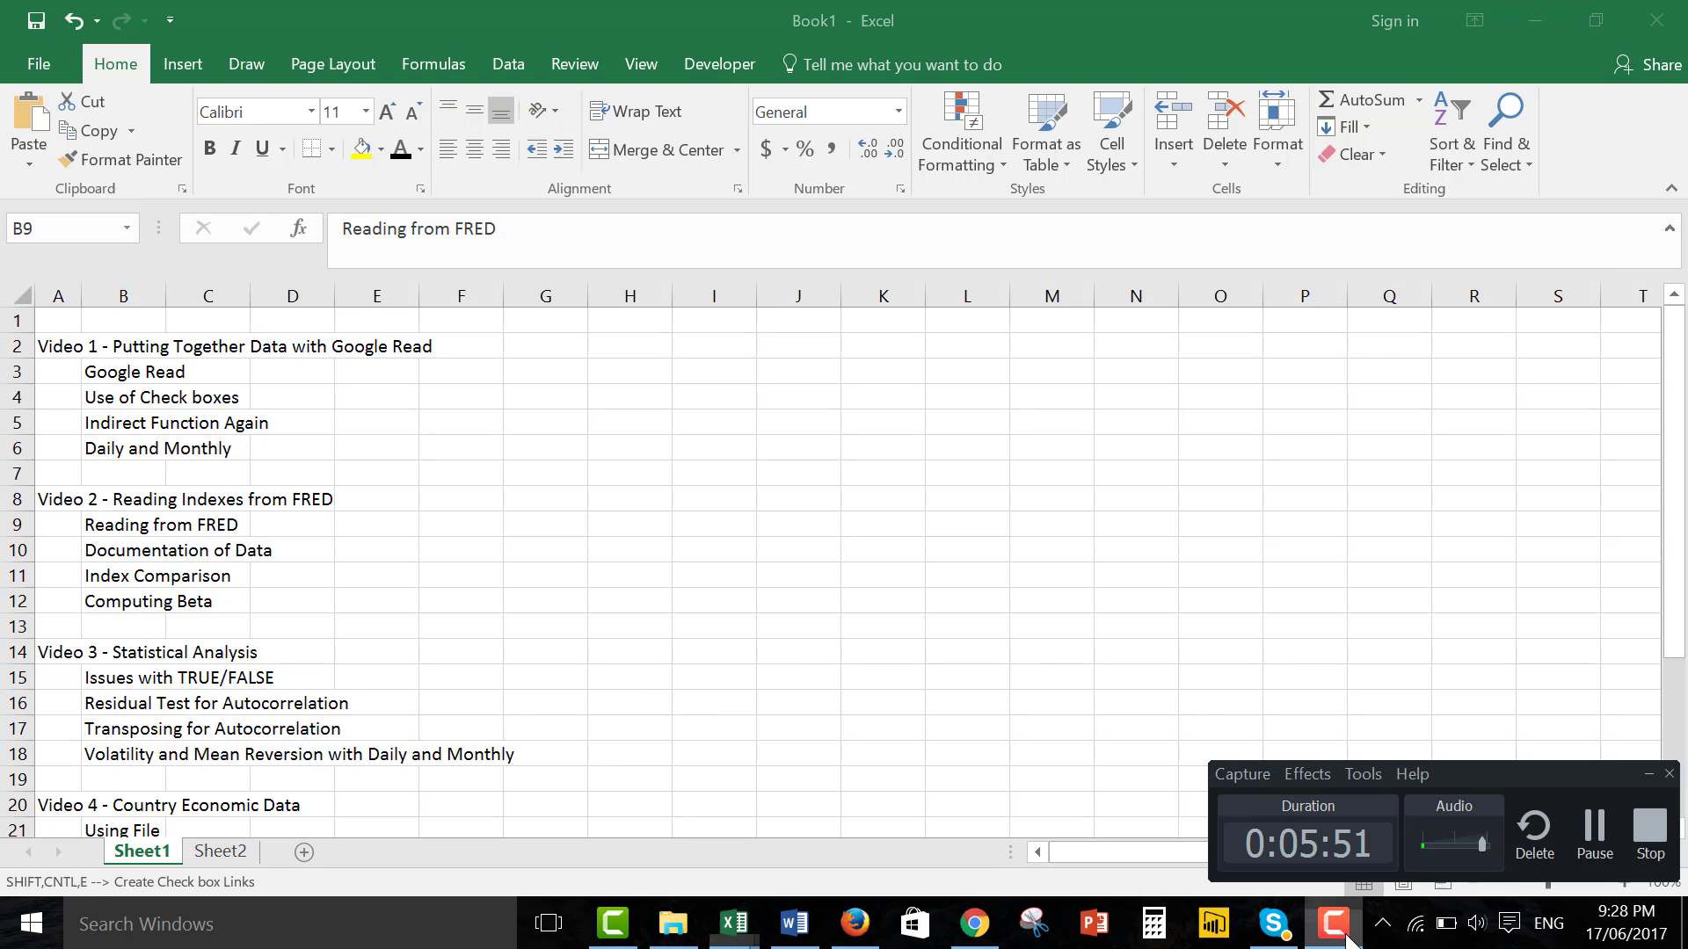
left_click(1595, 835)
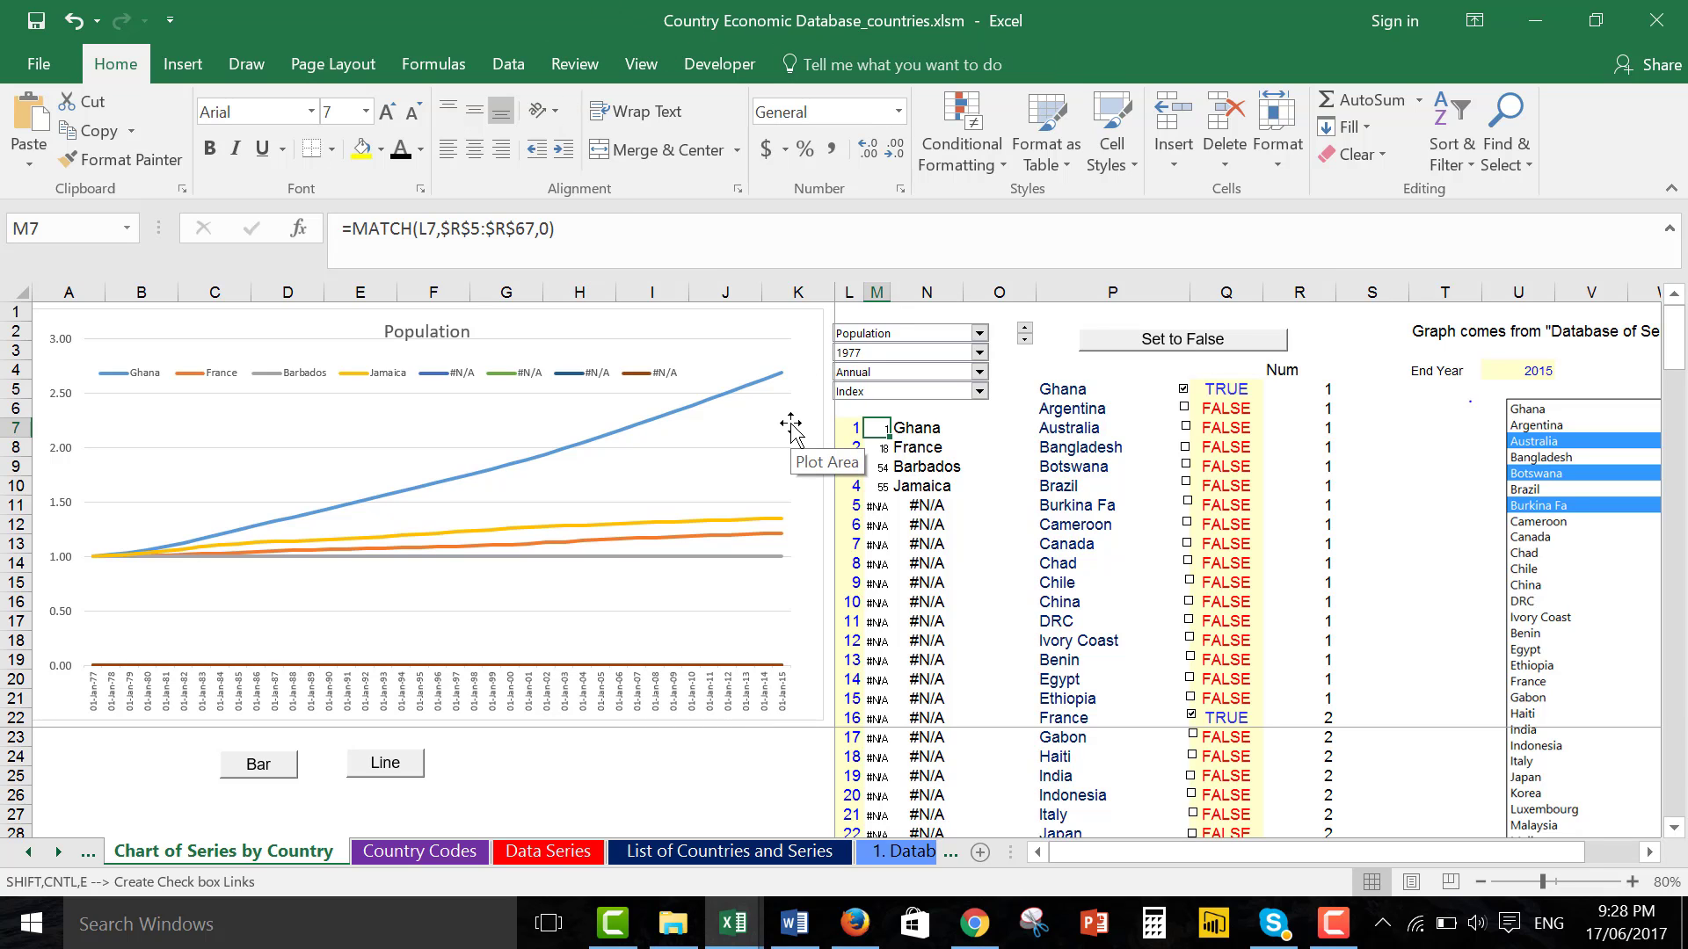
Open the Read URLS and Operate Macros sheet and select the URL Example address across cells C15 to E15.
key("ctrl+Page_Up")
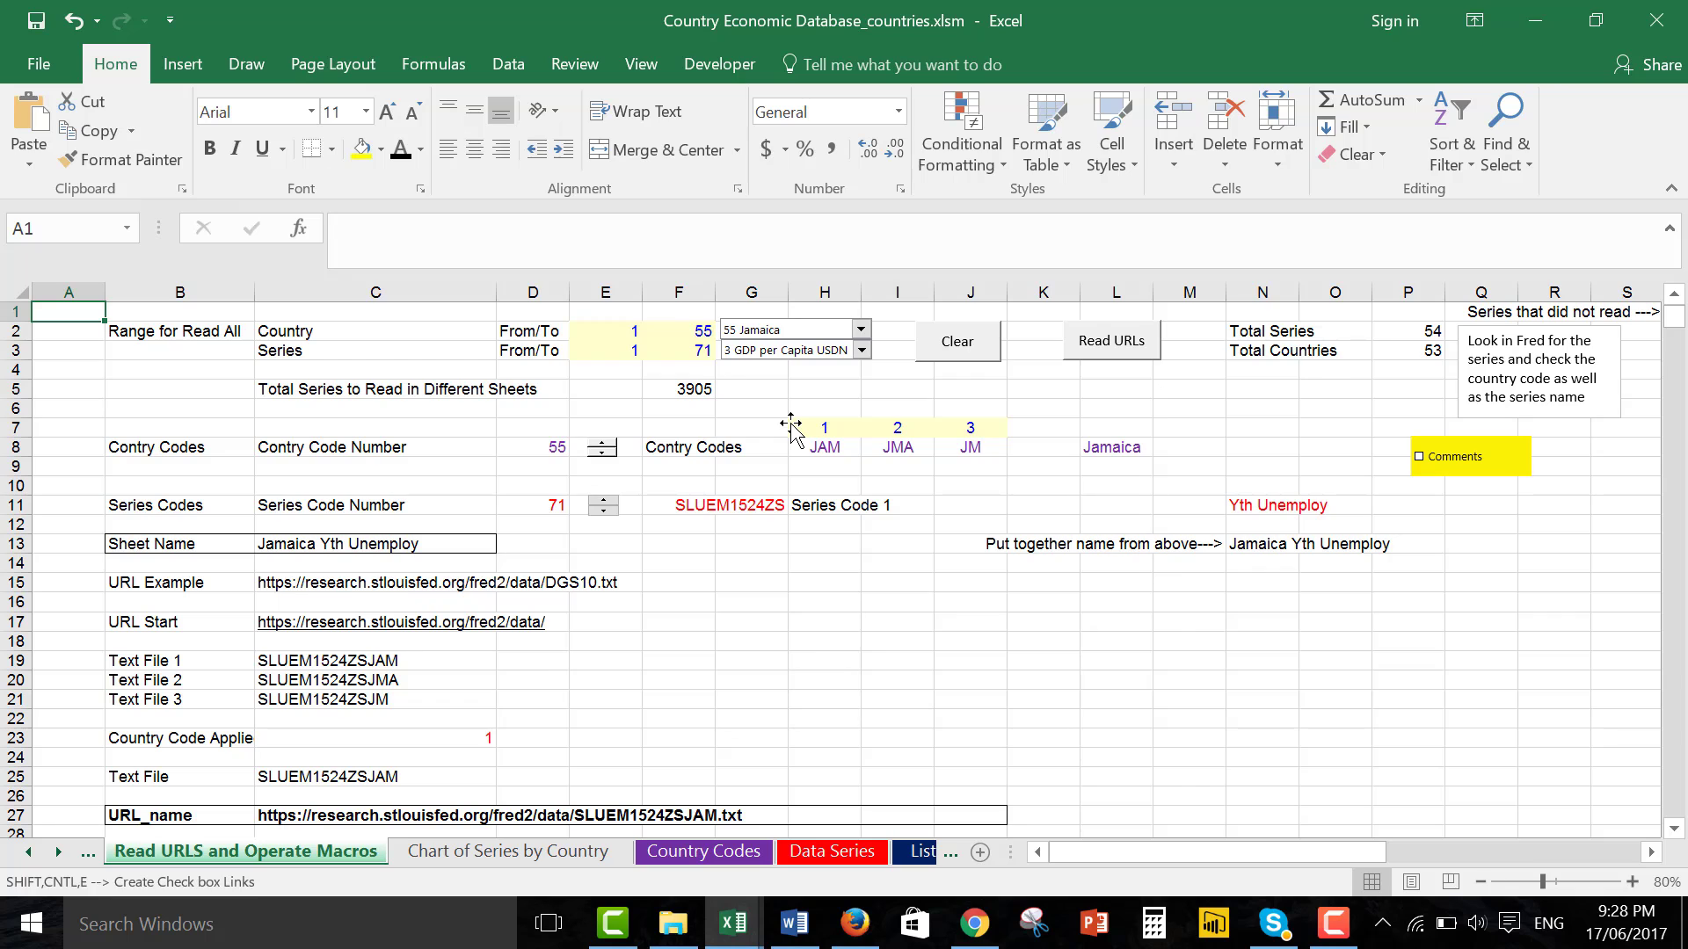
key("Down")
key("Down")
key("Down")
key("Down")
key("Down")
key("Down")
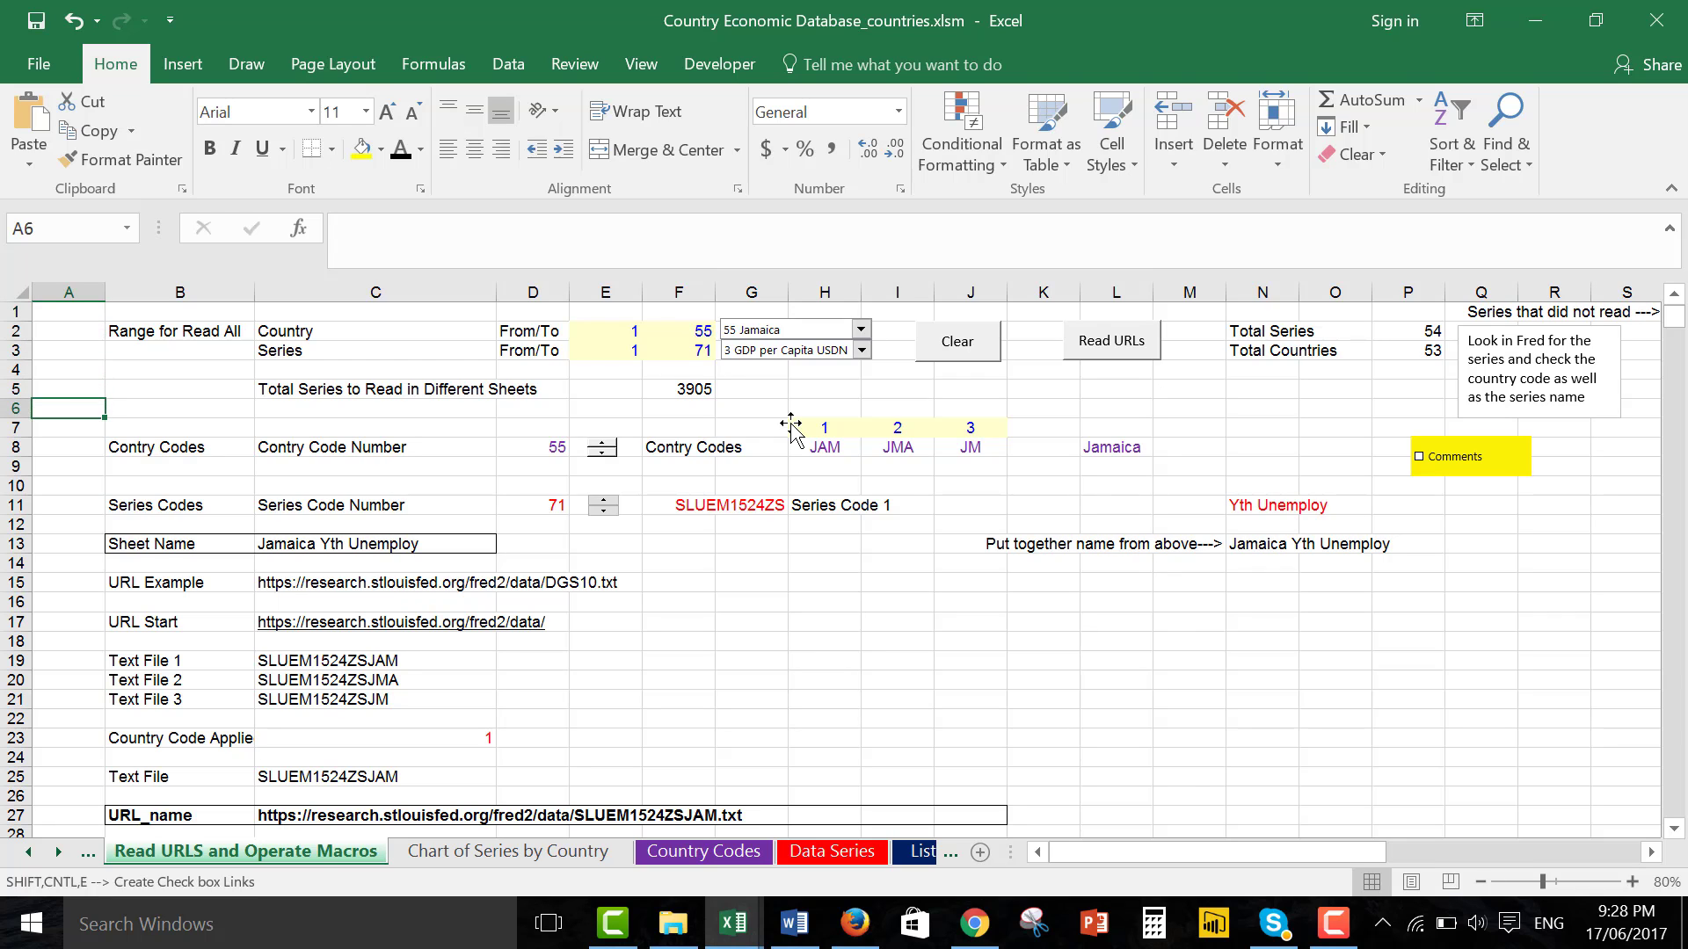
key("Right")
key("Down")
key("Down")
key("Down")
key("Down")
key("Down")
key("Down")
key("Down")
key("Down")
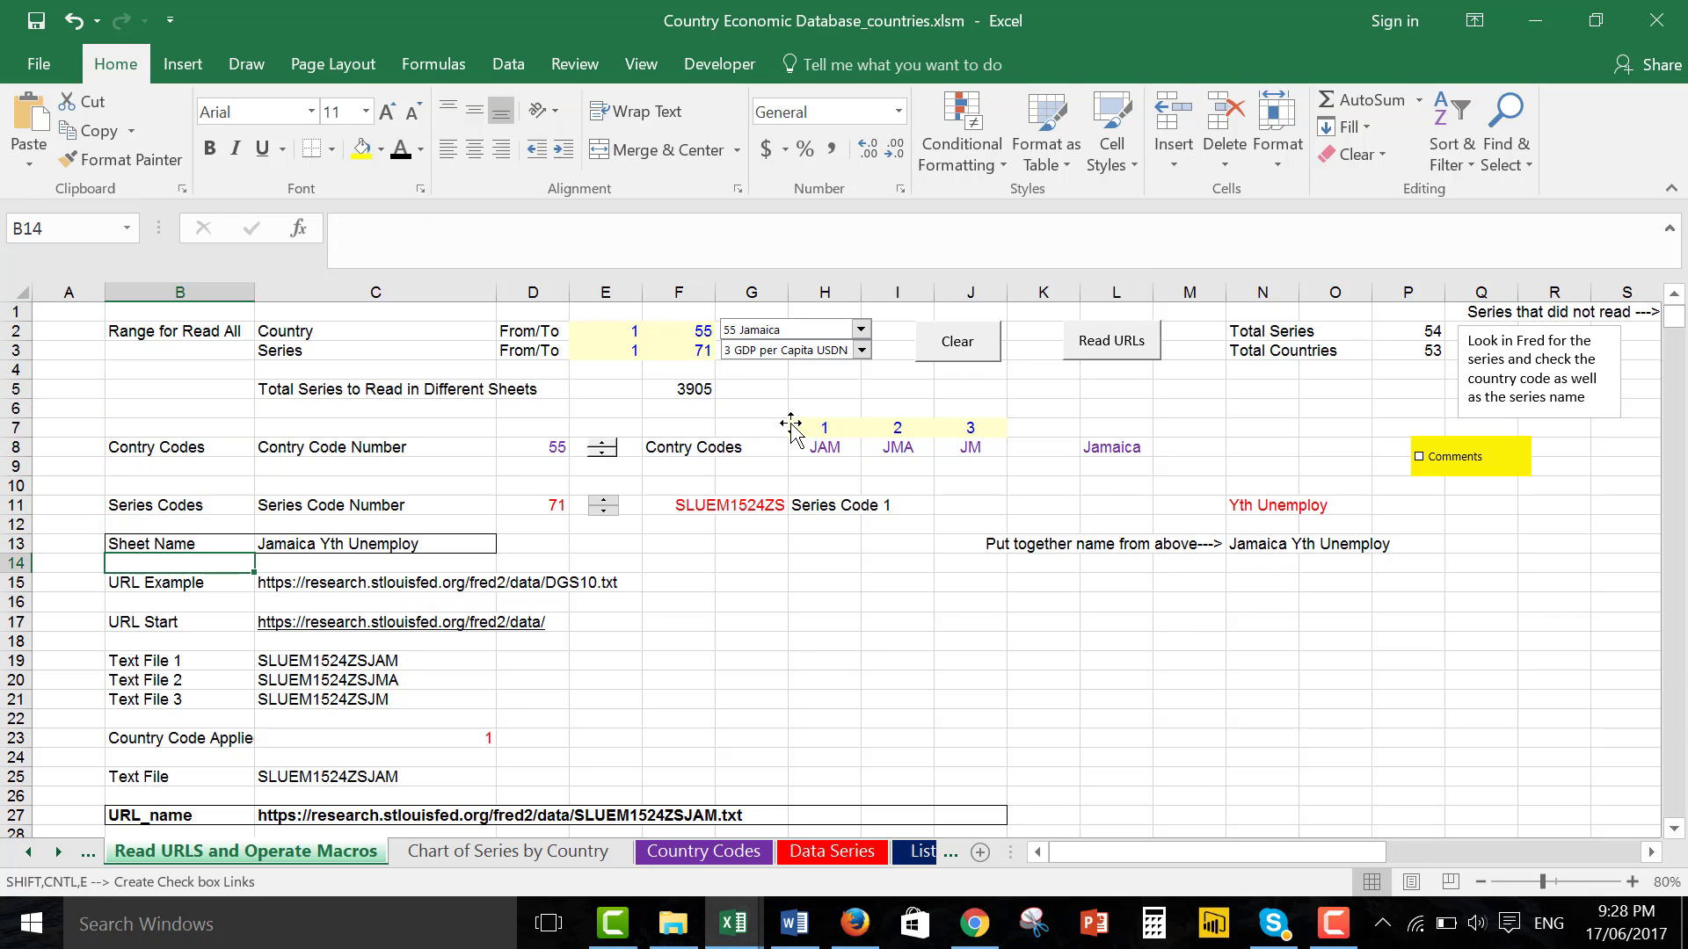
key("Right")
key("shift+Right")
key("shift+Right")
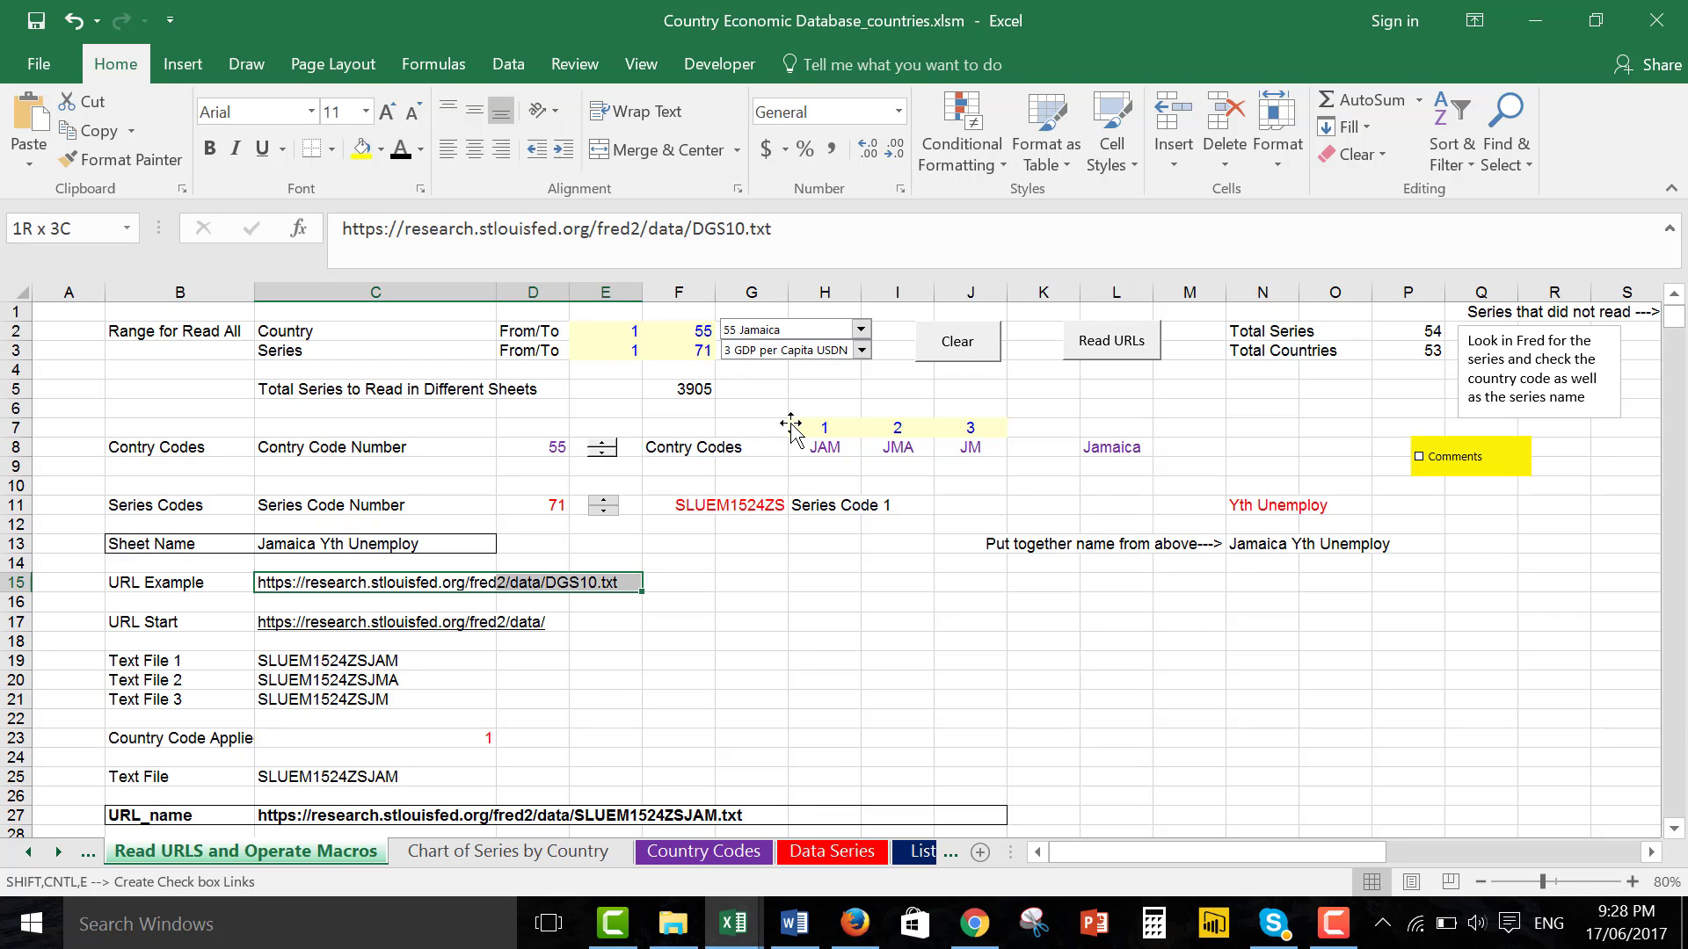
Examine the FRED address beside the URL Example label in cell C15.
key("Left")
key("Left")
key("Right")
key("Right")
key("Right")
key("Left")
key("Left")
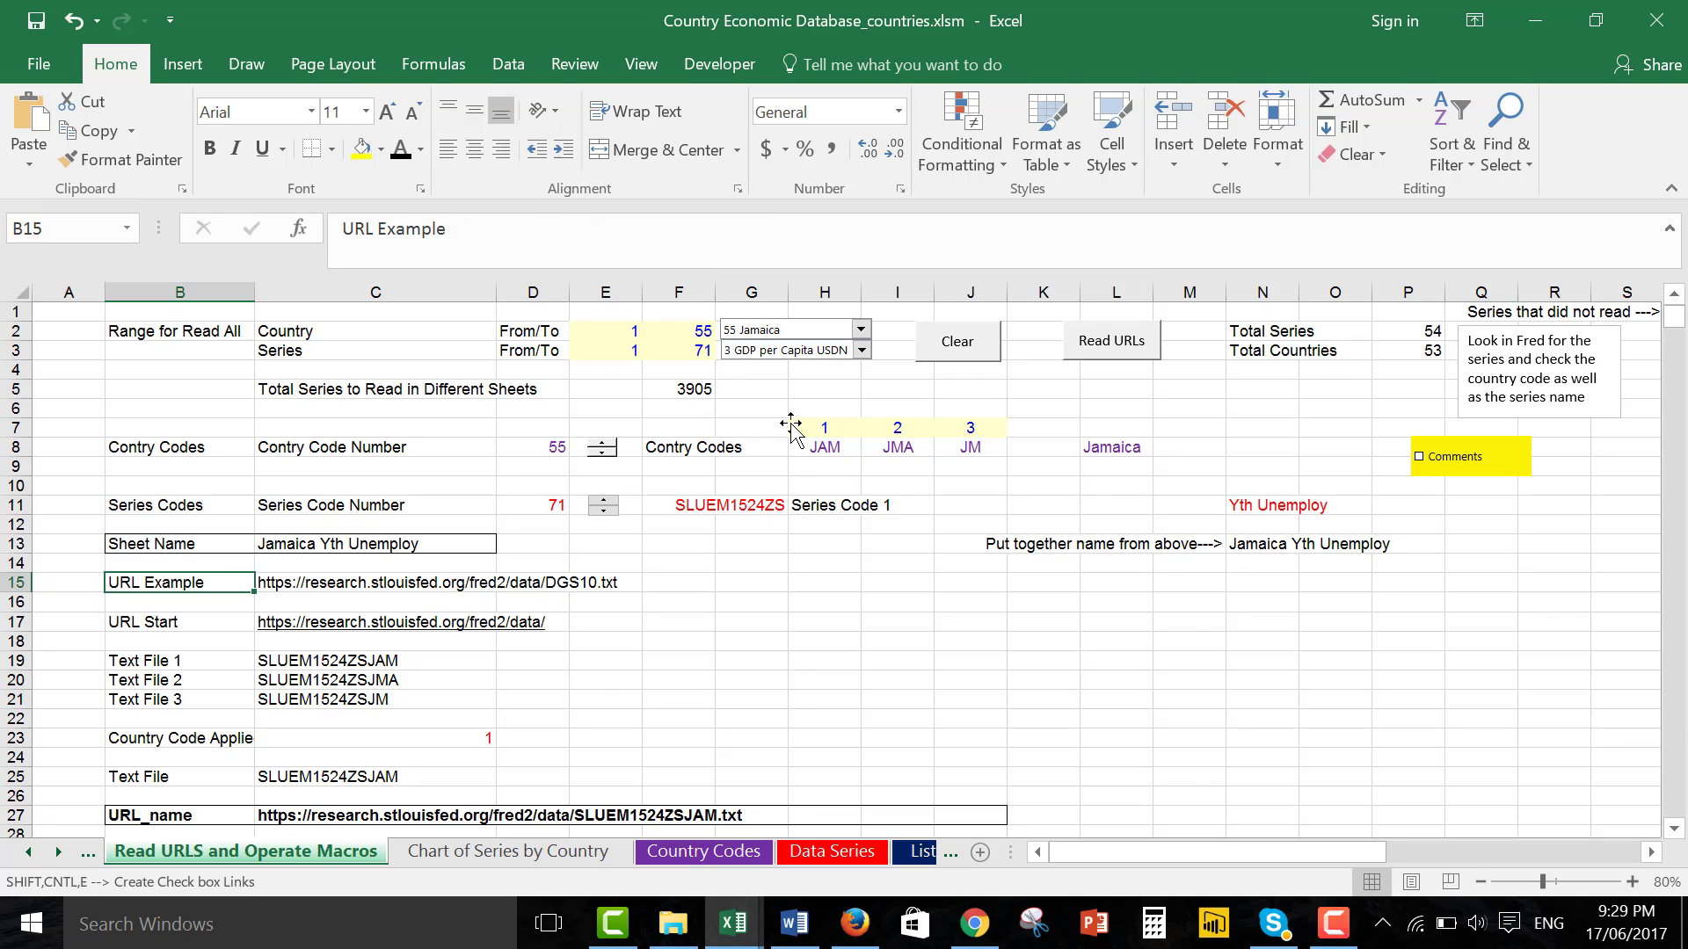
key("Right")
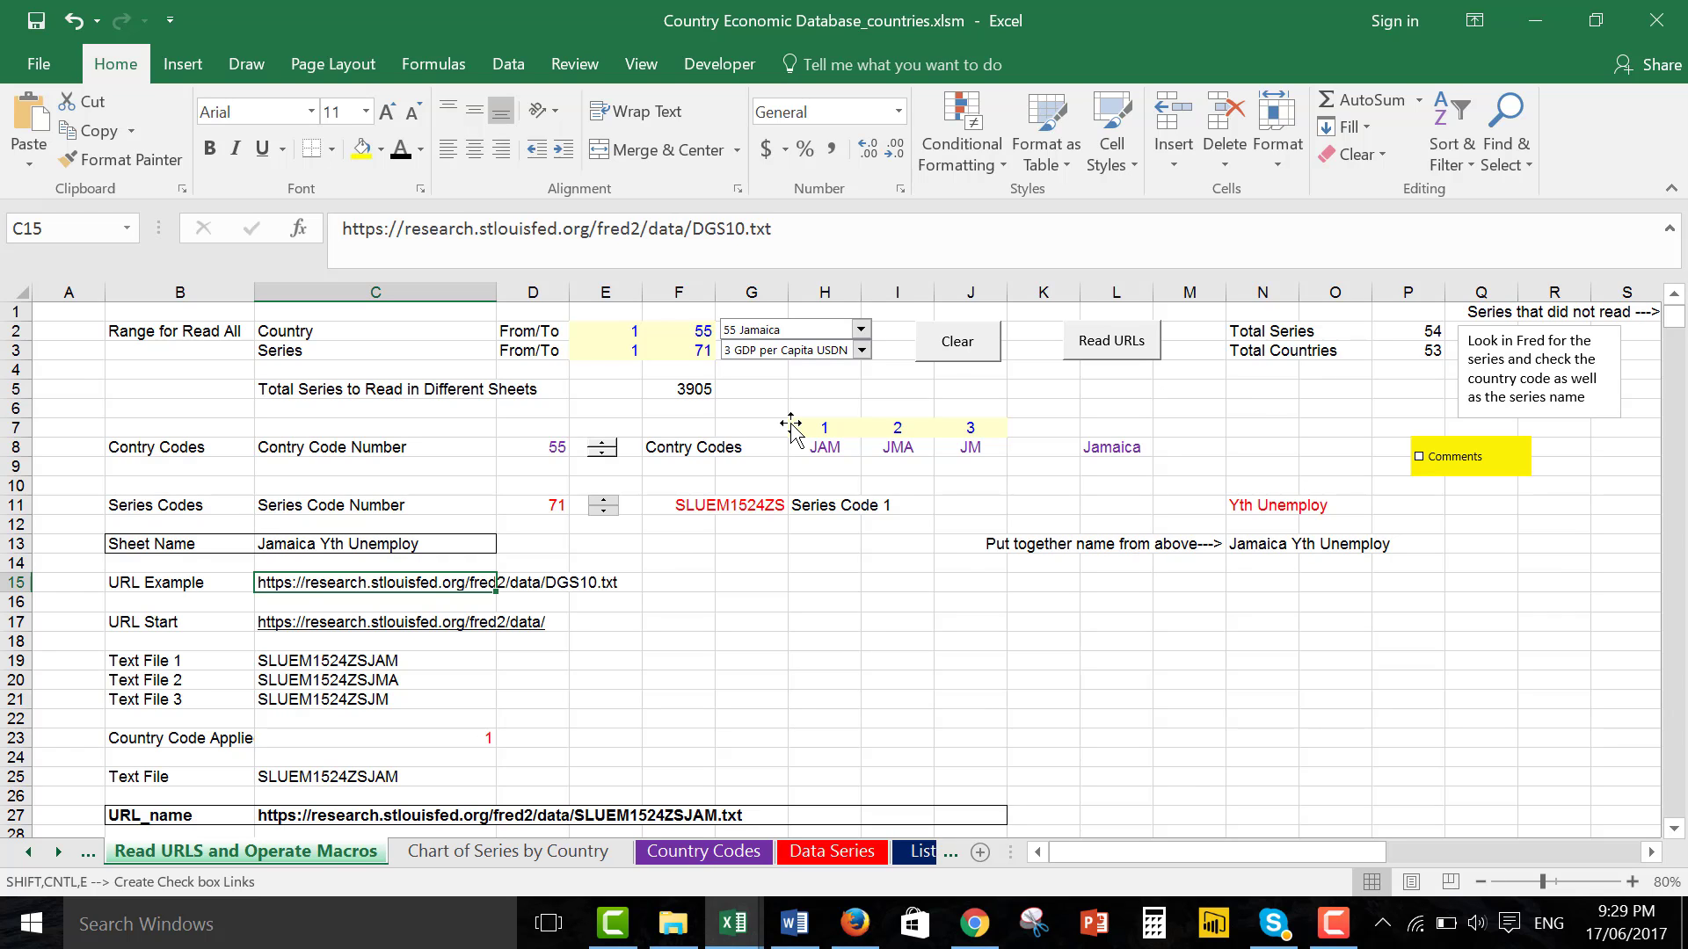
key("Up")
key("Down")
key("Down")
key("Up")
Open the Contents sheet and jump to the last entries in the Sheet Tab column.
key("ctrl+Page_Up")
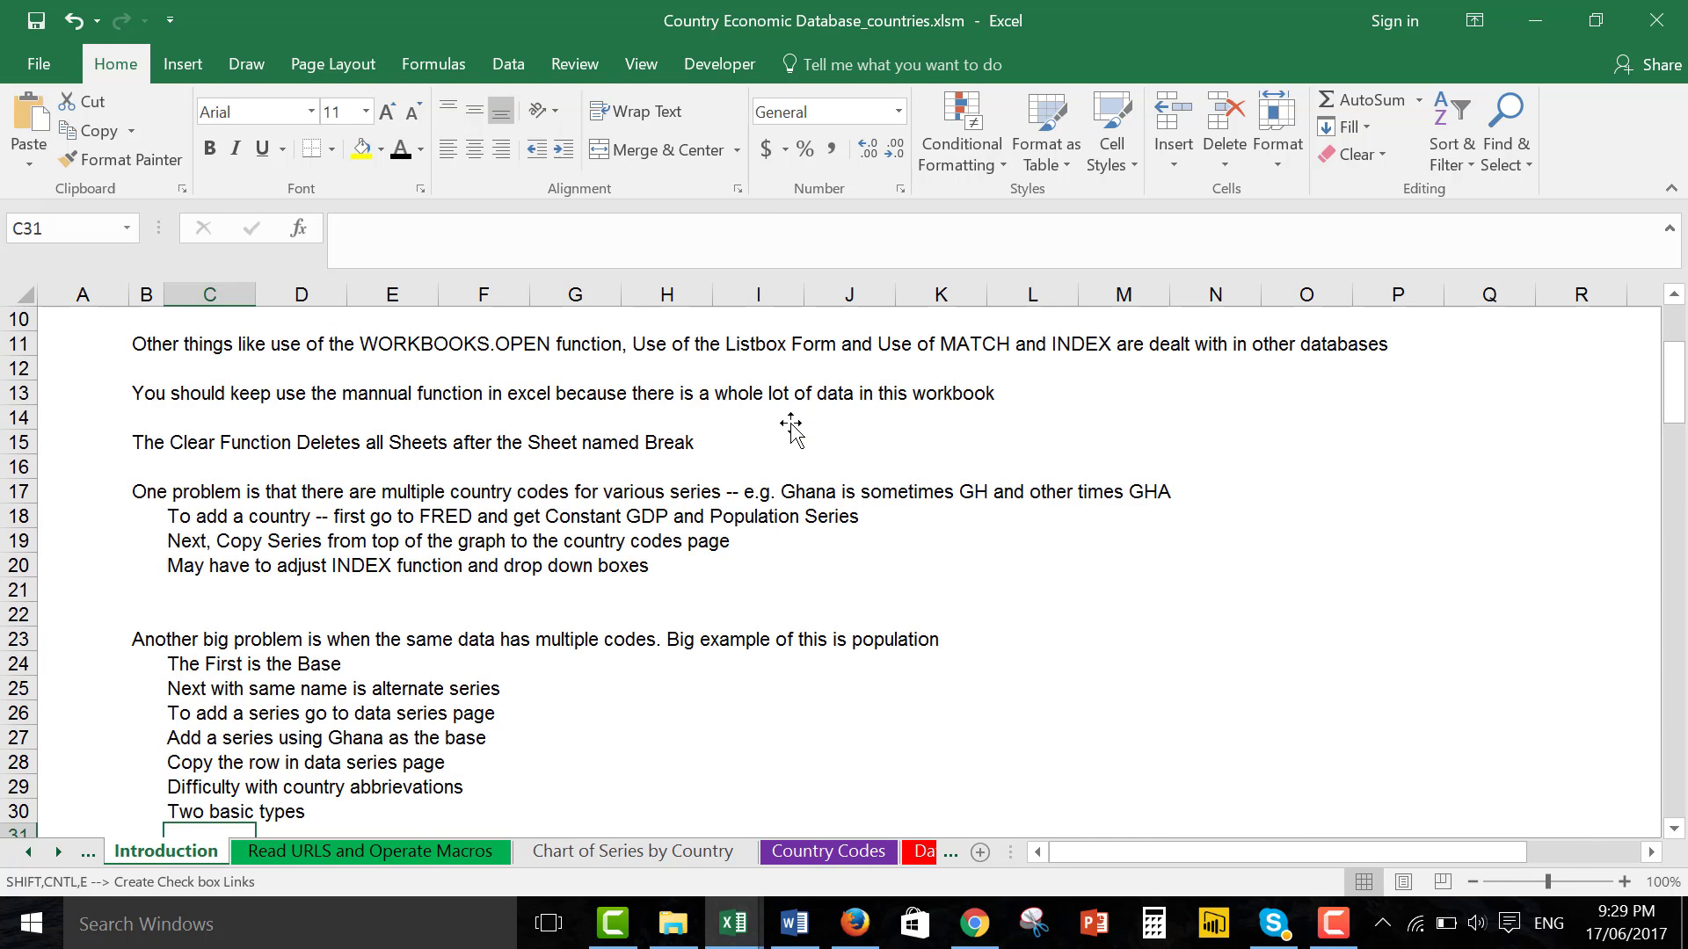
key("ctrl+Page_Up")
key("Down")
key("Left")
key("Left")
key("Left")
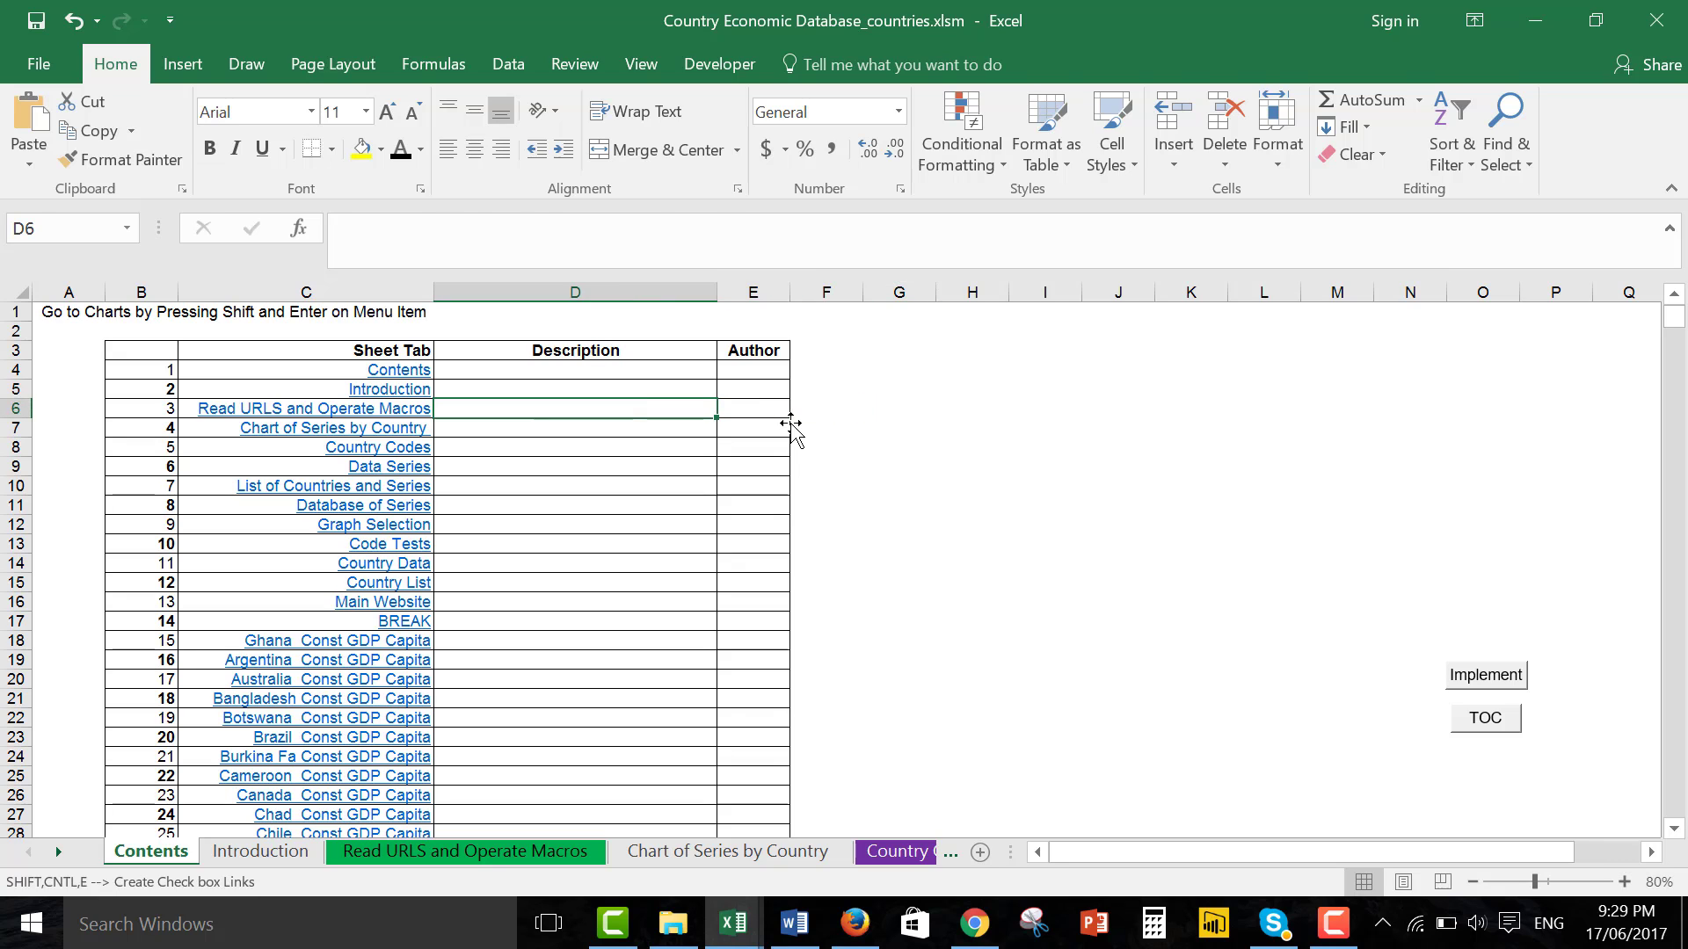
key("Left")
key("Left")
key("Right")
key("ctrl+Down")
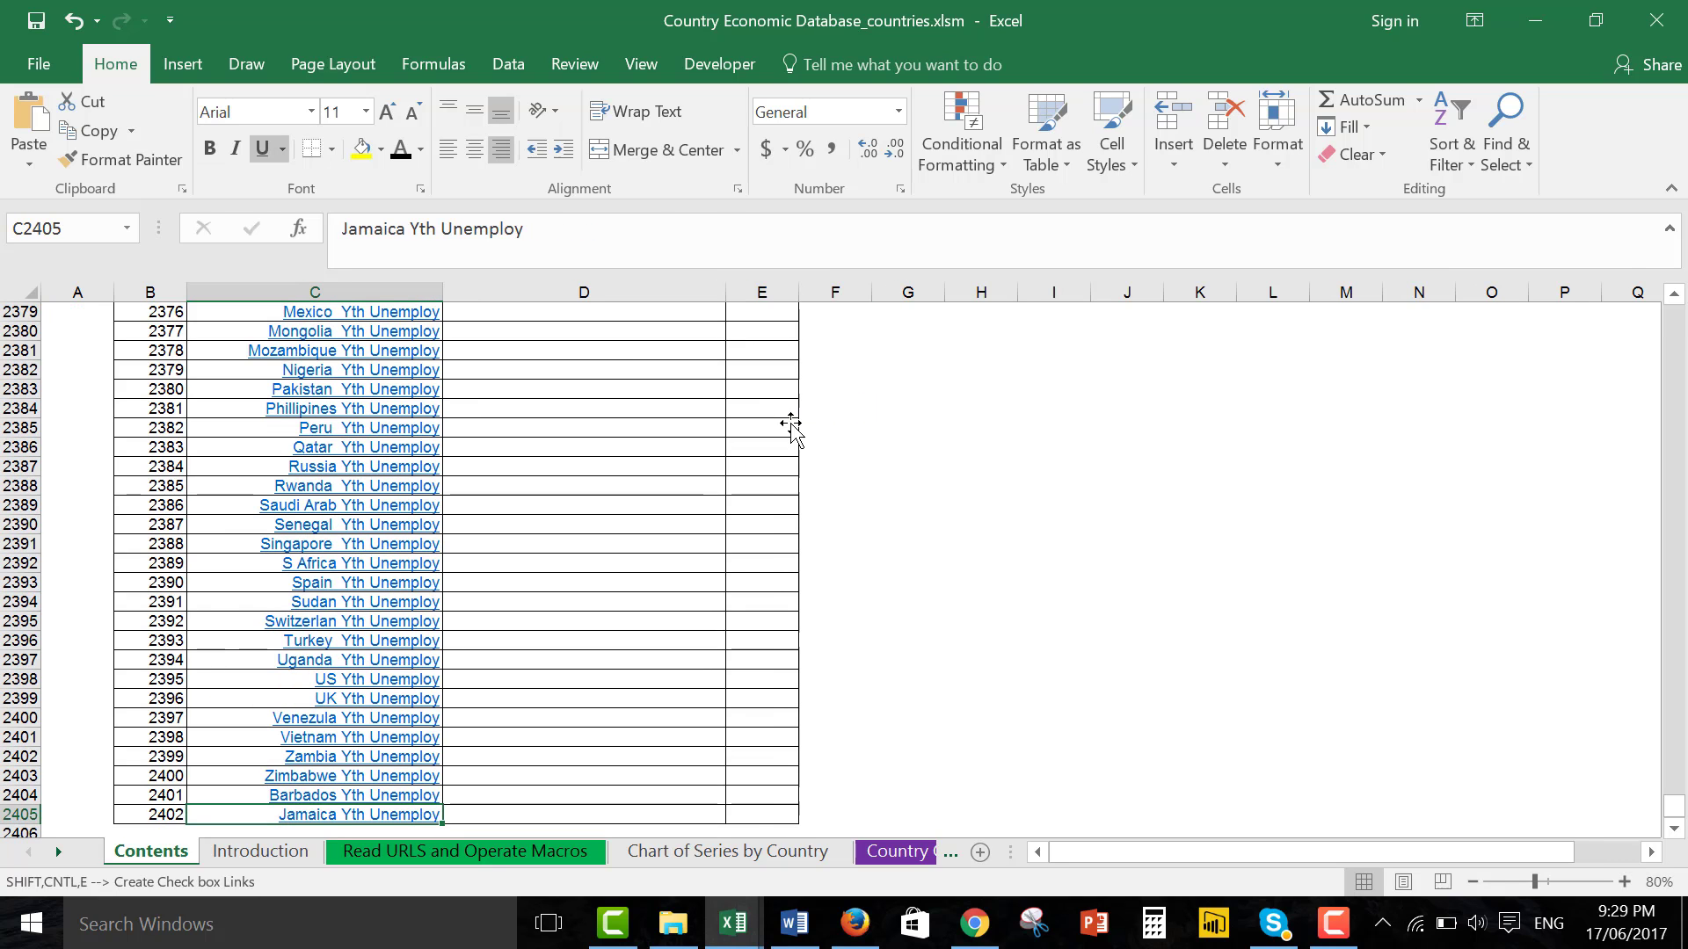
key("Up")
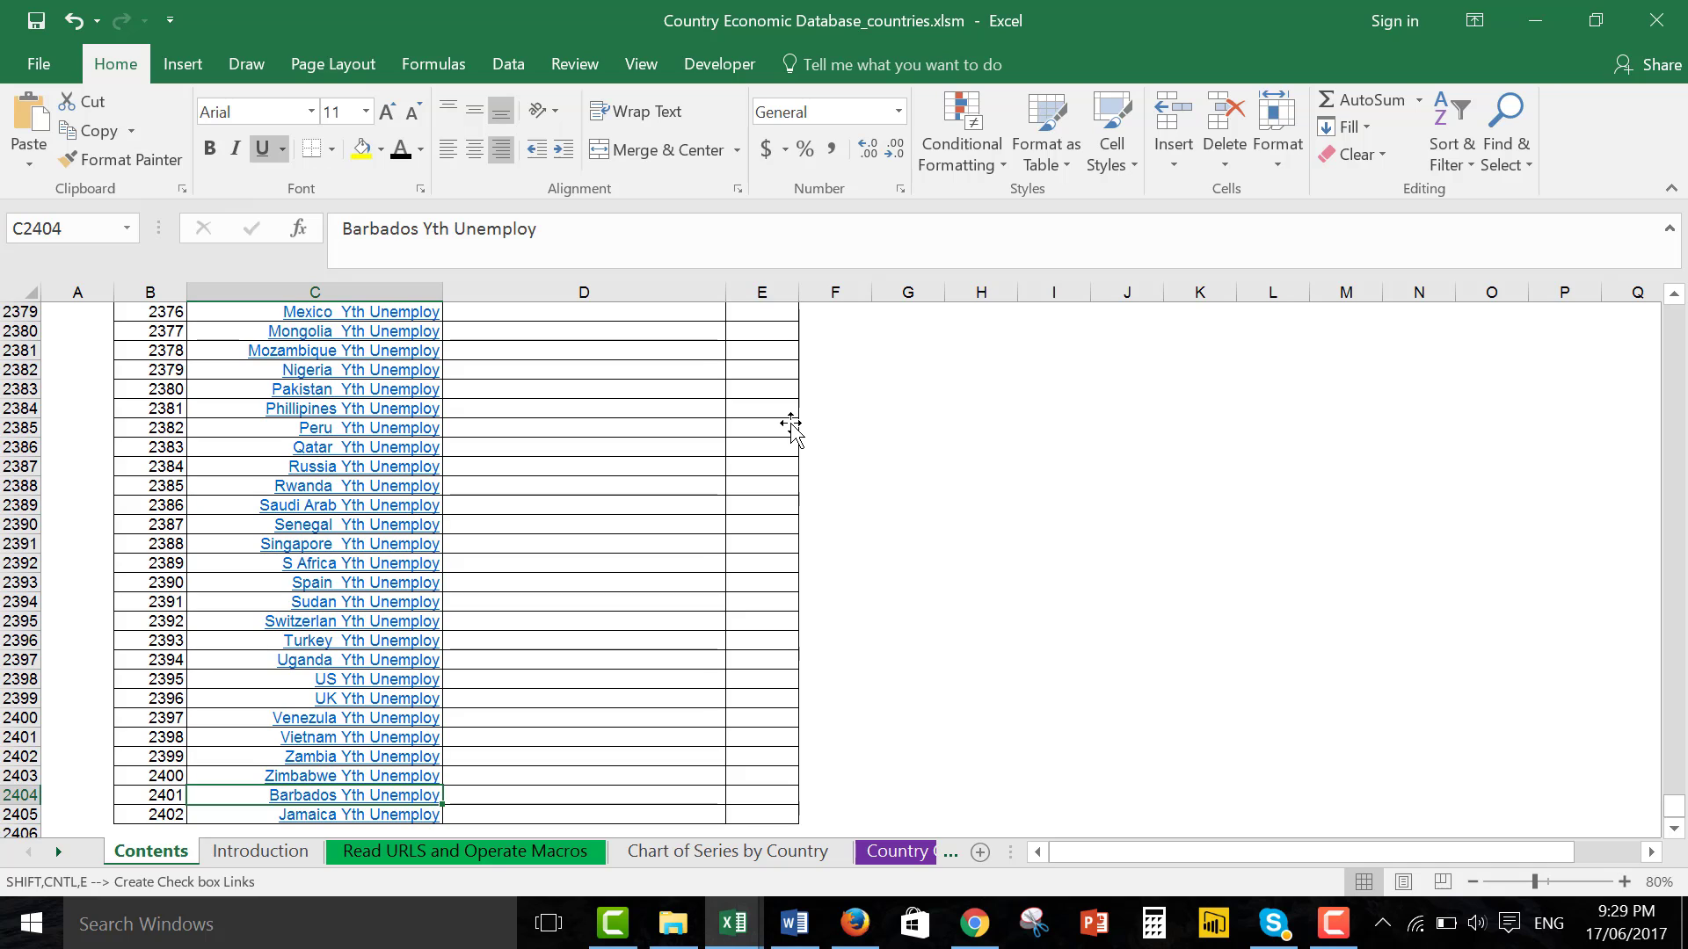
Return to the start of the Sheet Tab list and go down to the Argentina Const GDP Capita entry.
key("ctrl+Up")
key("Down")
key("Down")
key("Down")
key("Down")
key("Down")
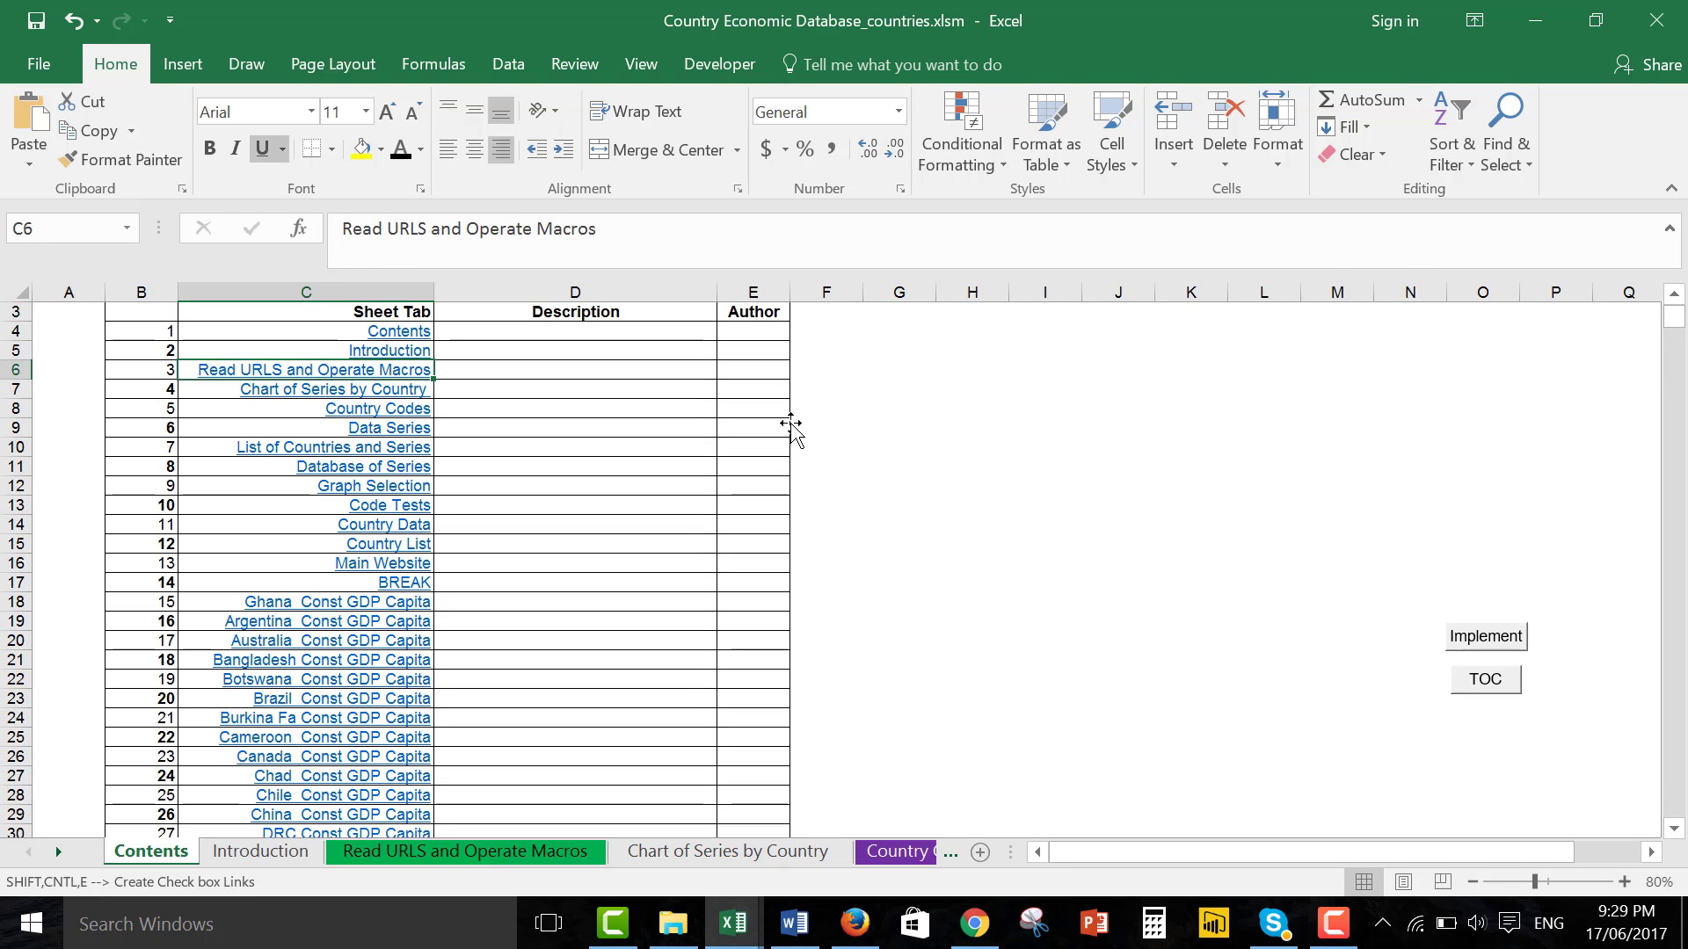
key("Down")
key("Down")
key("Down")
key("Down")
key("Down")
key("Down")
key("Down")
key("Down")
key("Down")
key("Down")
key("Down")
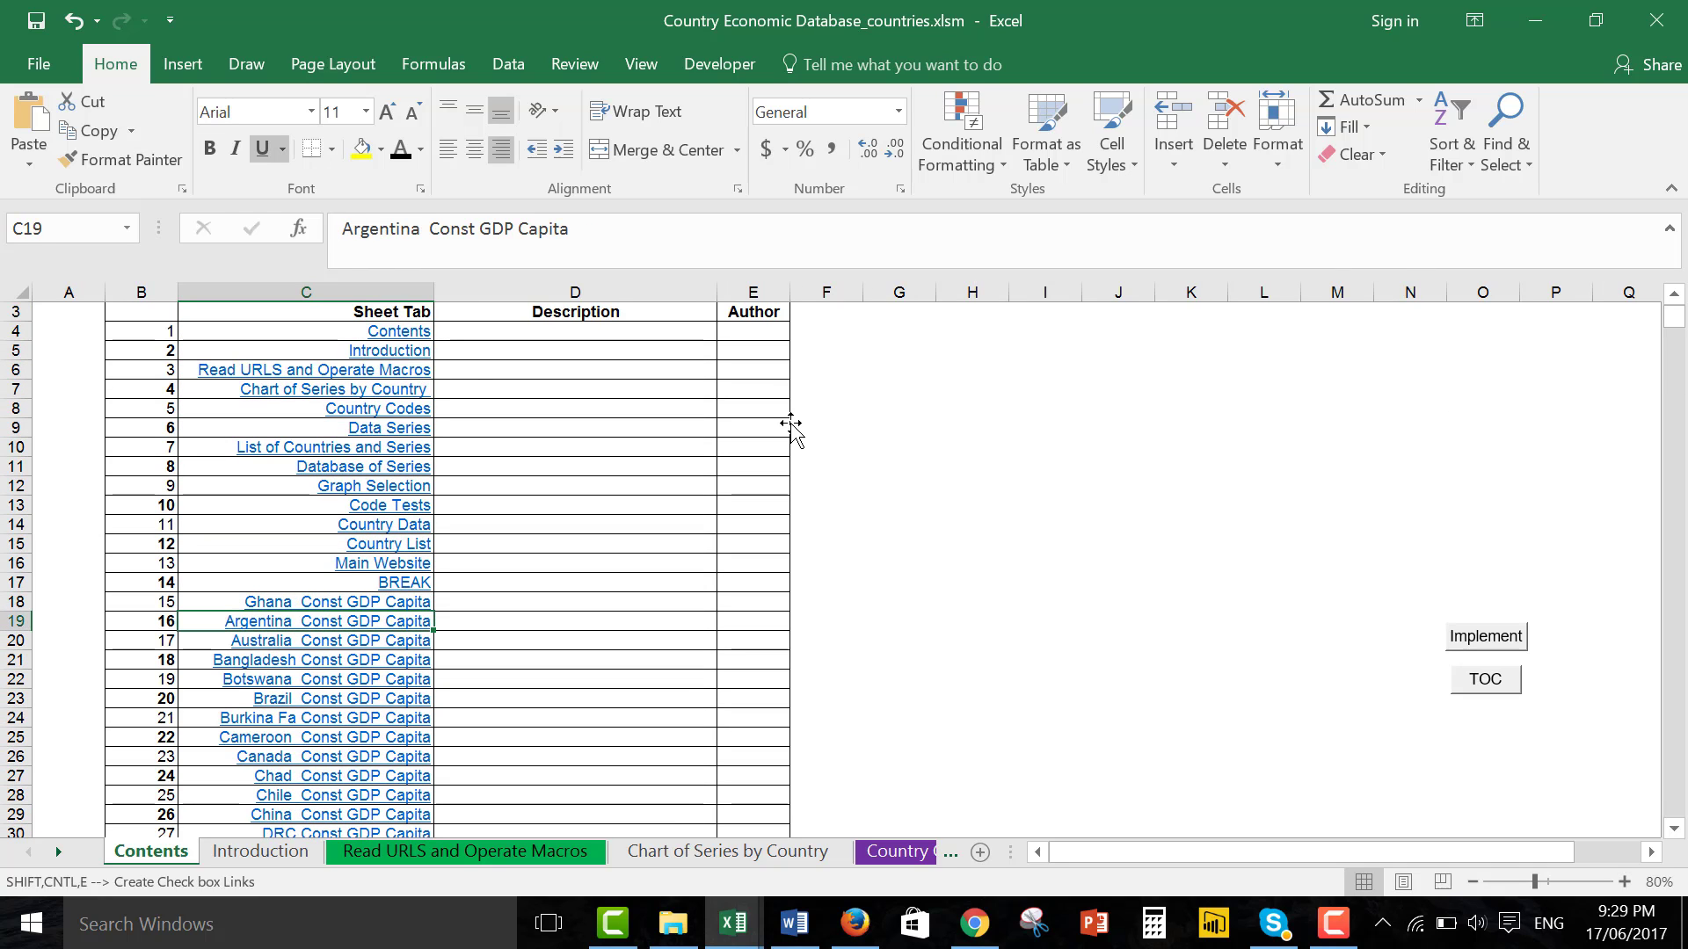
Jump to the end of the Sheet Tab list and browse the country series entries upward to Cameroon Life Expect.
key("ctrl+Down")
key("Page_Up")
key("Page_Up")
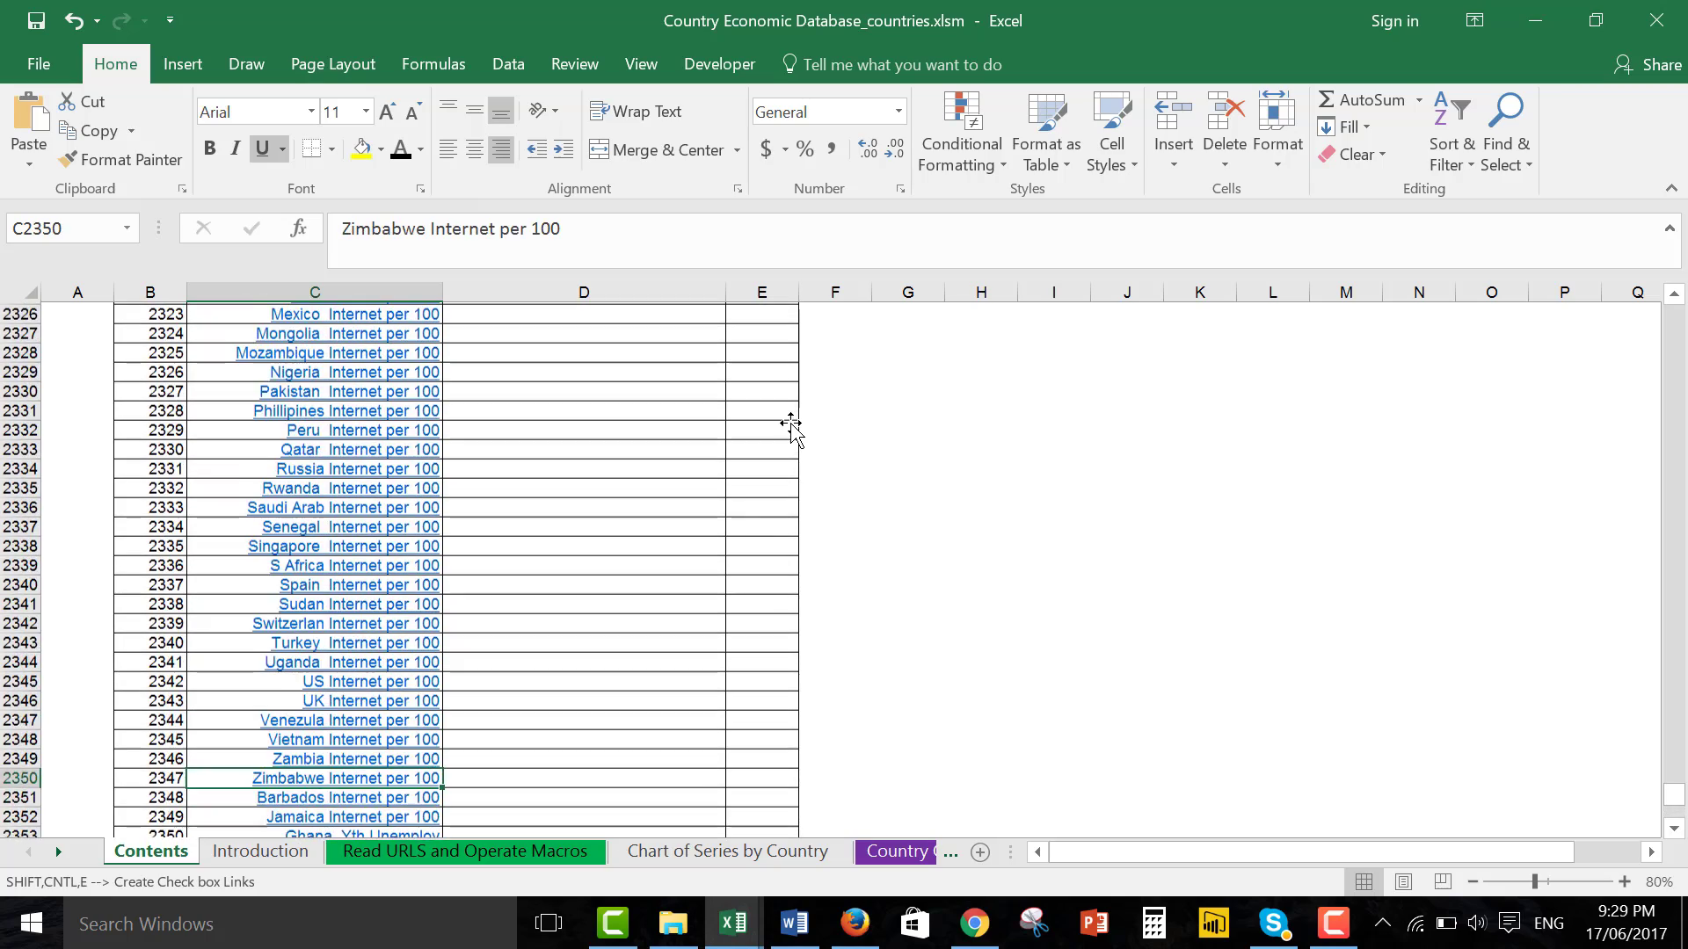
key("Page_Up")
key("Page_Up")
key("Page_Up")
key("Page_Up")
key("Page_Up")
key("Page_Up")
key("Page_Up")
key("Page_Up")
key("Page_Up")
key("Page_Up")
key("Page_Up")
key("Page_Up")
key("Page_Up")
key("Page_Up")
key("Page_Up")
key("Page_Up")
key("Page_Up")
key("Page_Up")
key("Page_Up")
key("Page_Up")
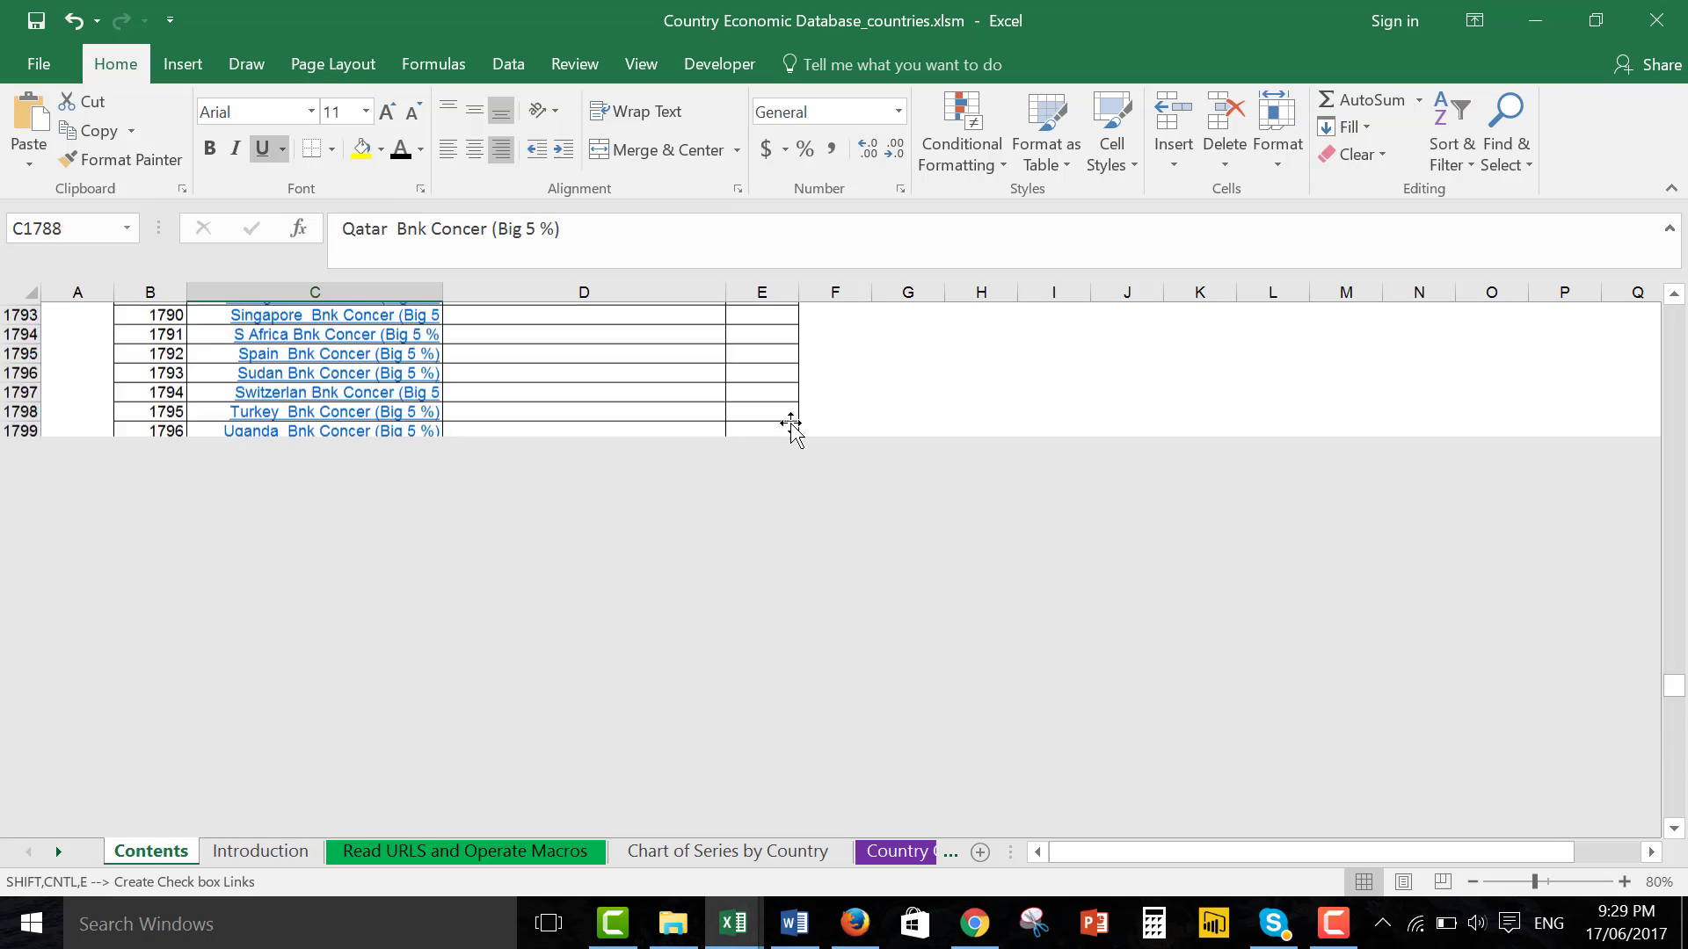
key("Page_Up")
key("Page_Up")
key("Page_Up")
key("Page_Up")
key("Page_Up")
key("Page_Up")
key("Page_Up")
key("Page_Up")
key("Page_Up")
key("Page_Up")
key("Page_Up")
key("Page_Up")
key("Page_Up")
key("Page_Up")
key("Page_Up")
key("Page_Up")
key("Page_Up")
key("Page_Up")
key("Page_Up")
key("Page_Up")
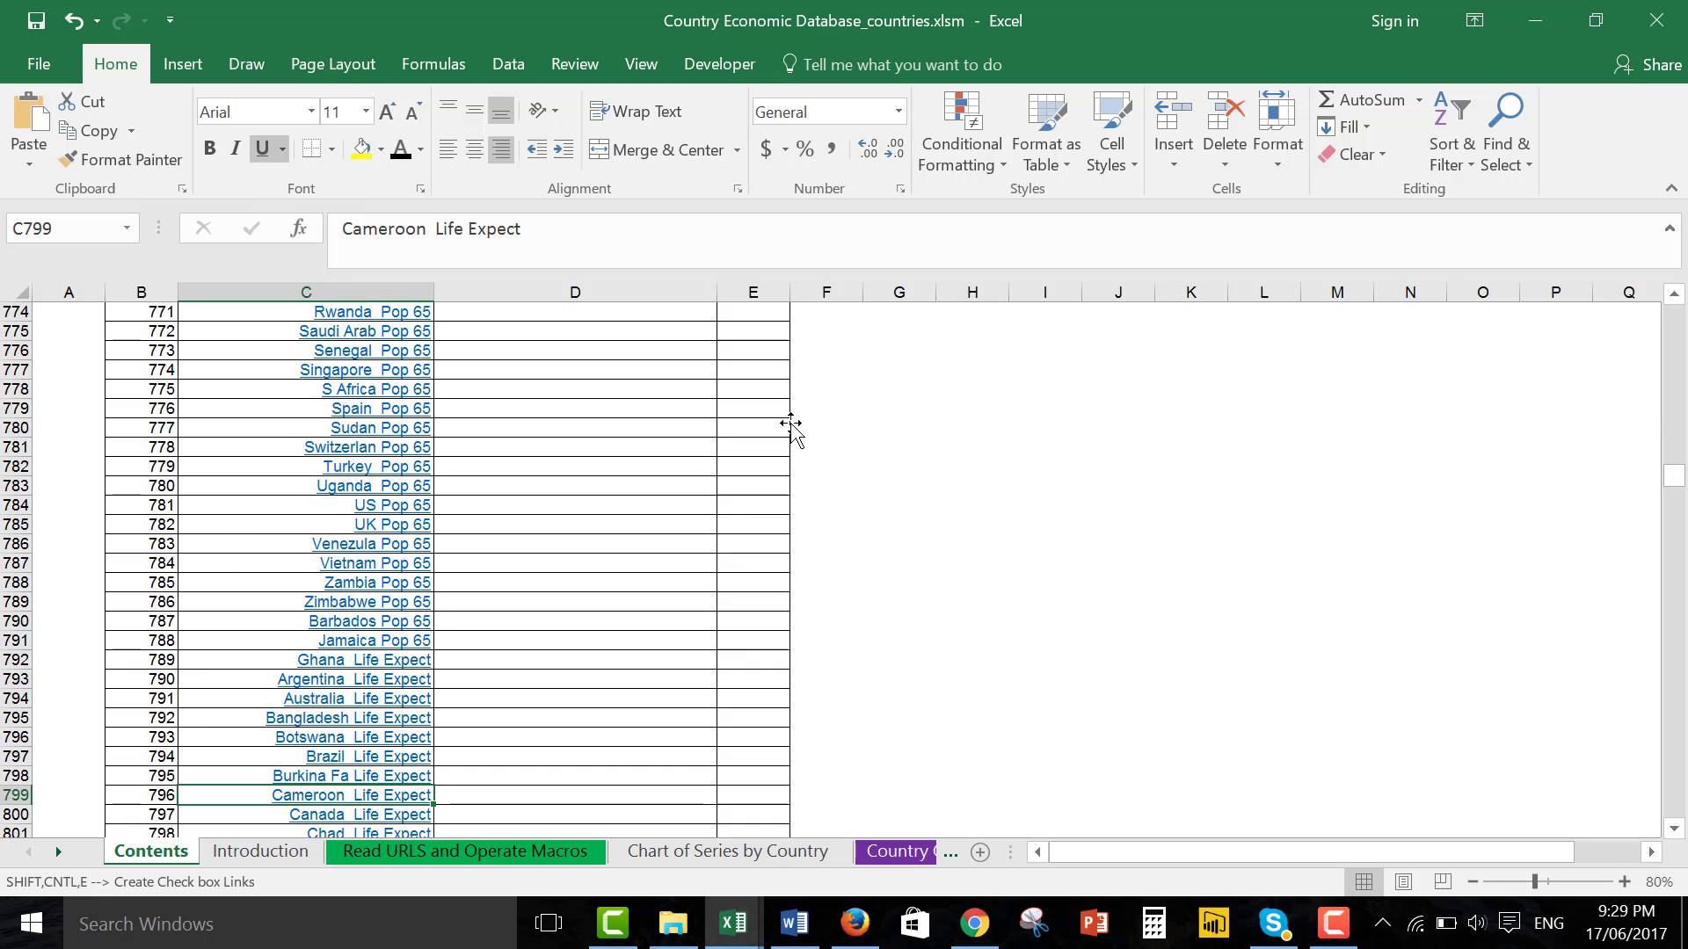
Move past the Chart of Series by Country sheet and open the Data Series sheet.
key("ctrl+Page_Down")
key("ctrl+Page_Down")
key("ctrl+Page_Down")
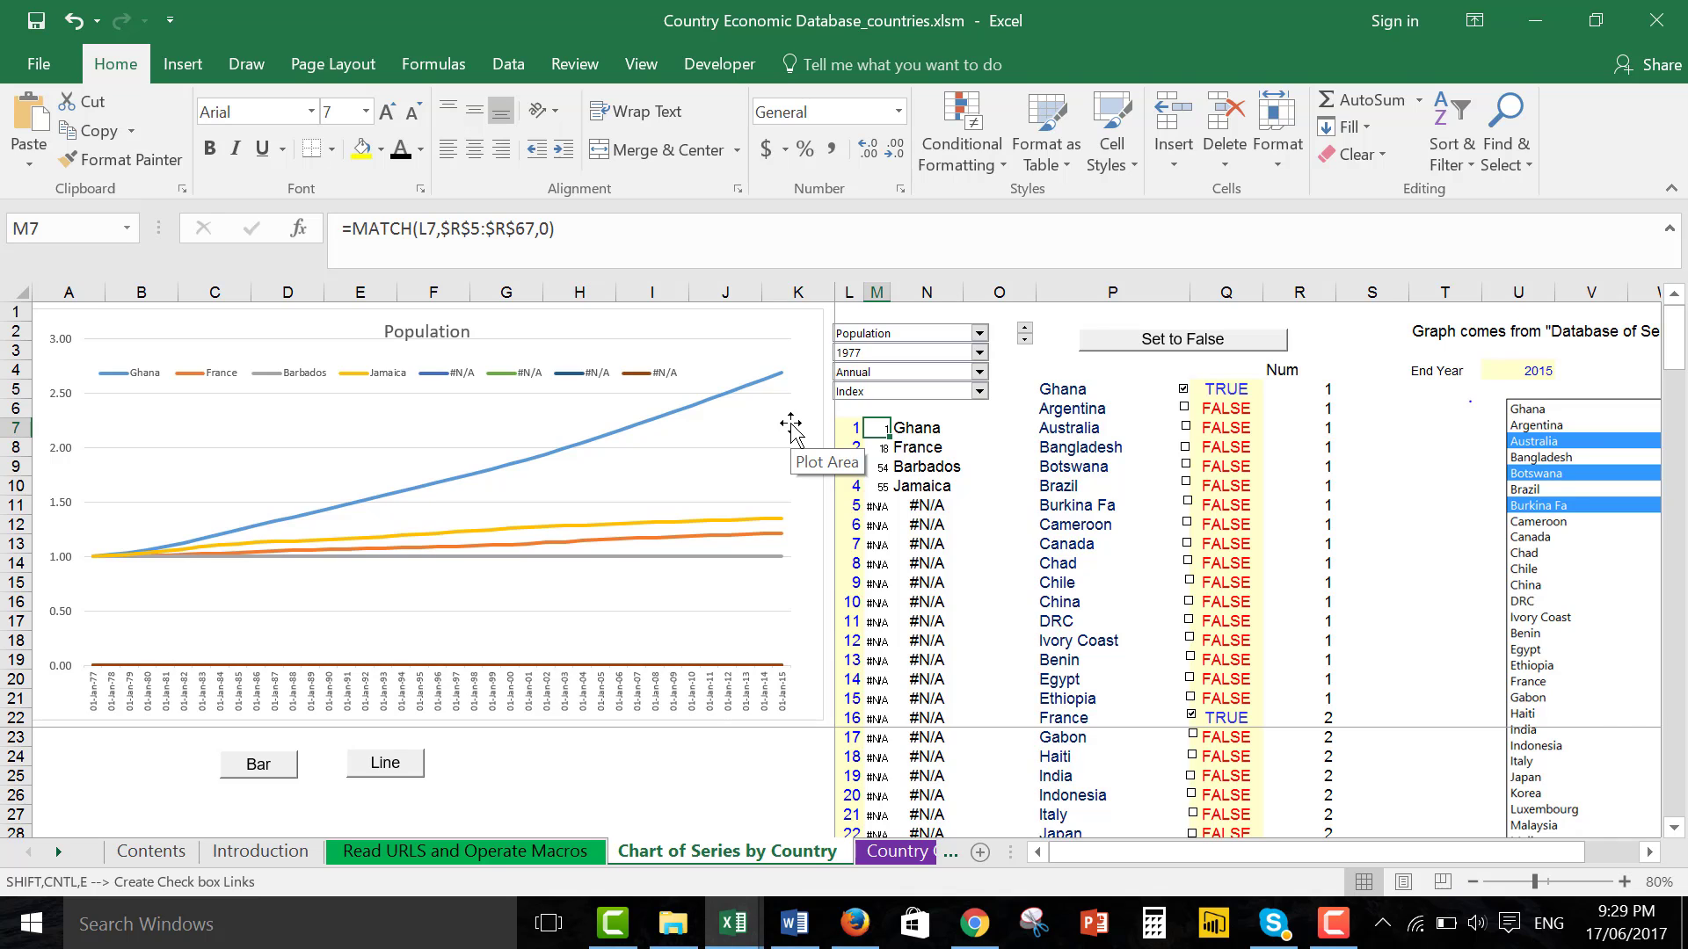
key("ctrl+Page_Down")
key("ctrl+Page_Down")
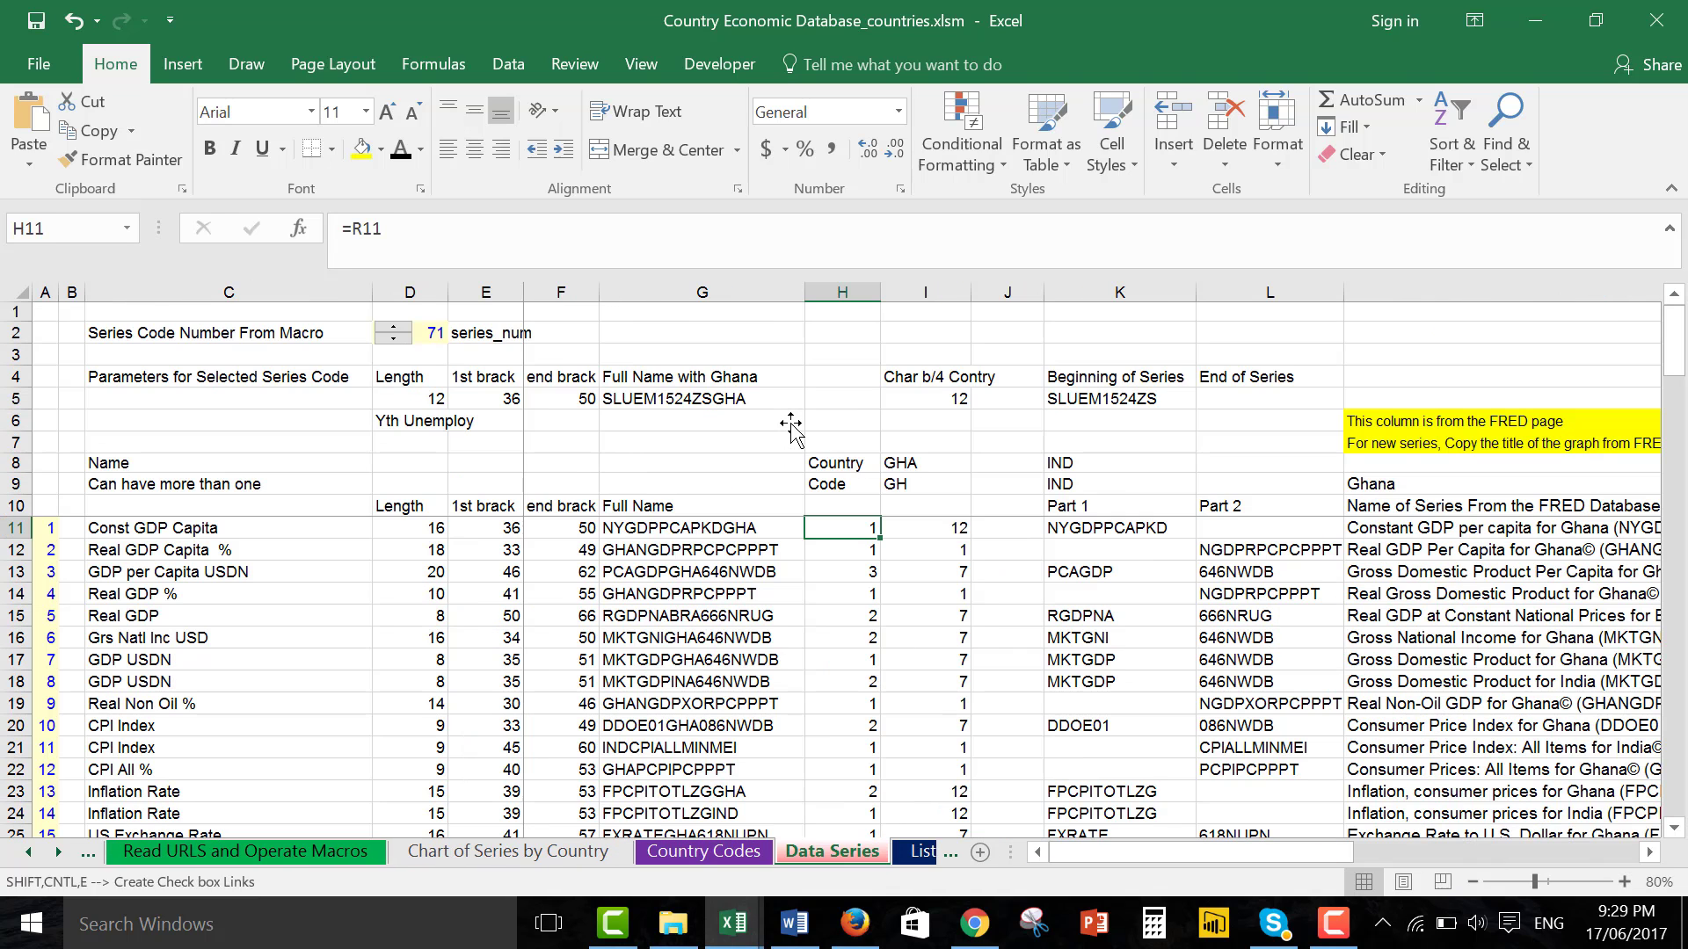
Page forward through the sheets from Data Series past 1. Database of Series and Graph Selection to Country List.
key("ctrl+Page_Down")
key("ctrl+Page_Down")
key("ctrl+Page_Down")
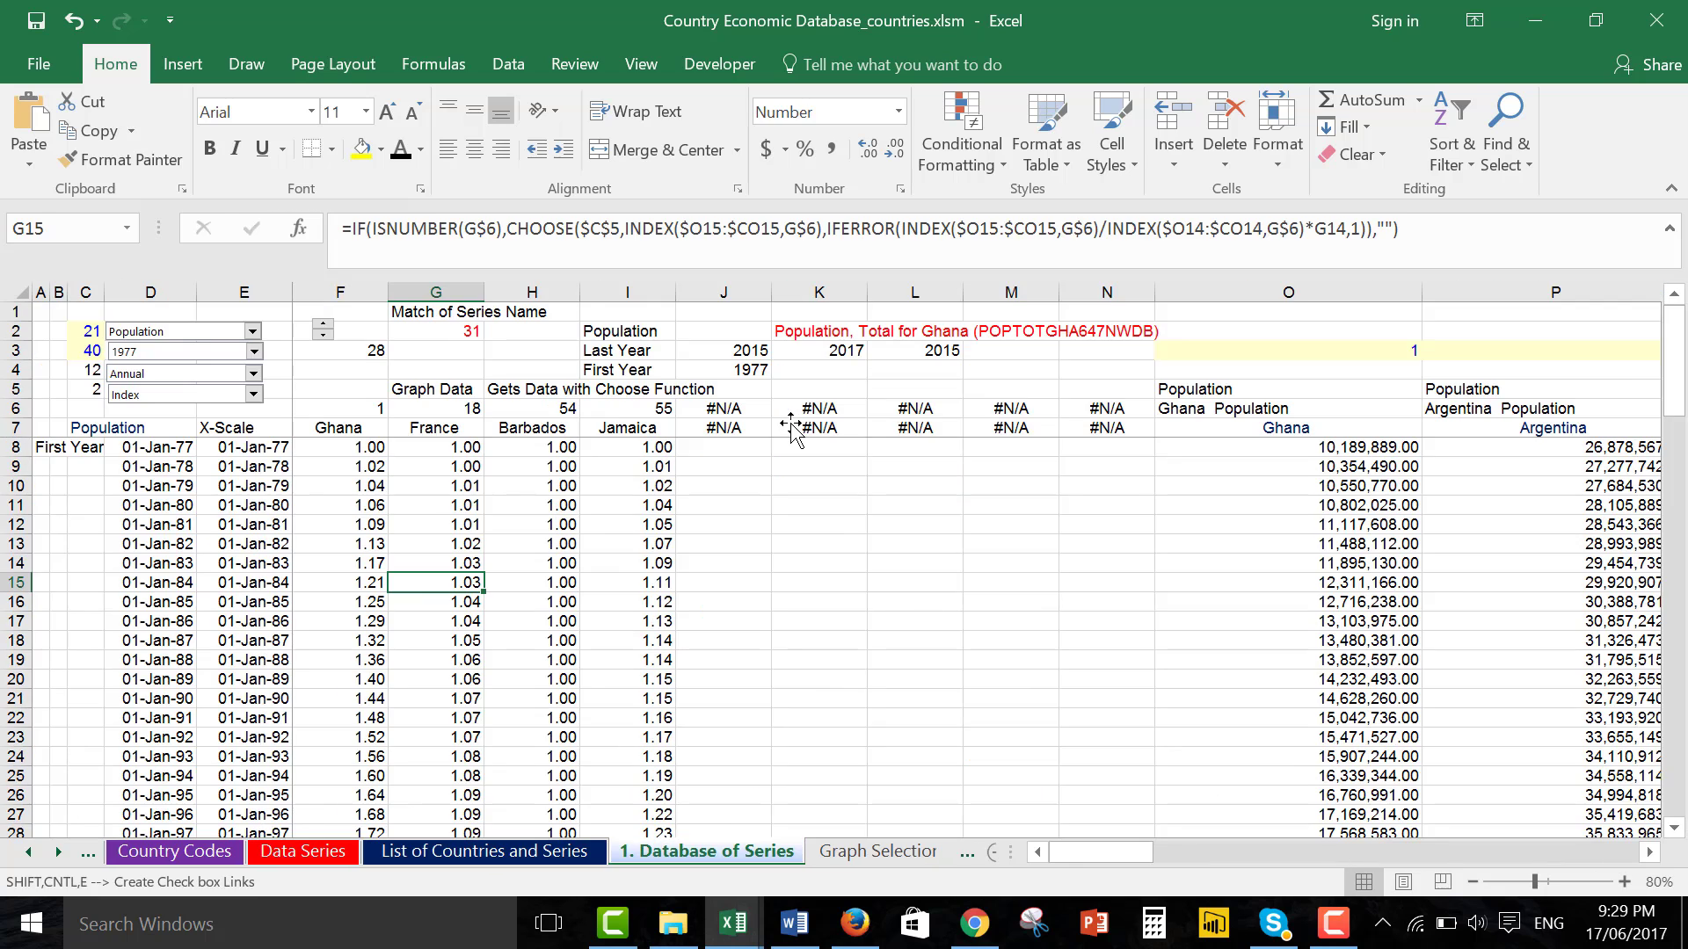
key("ctrl+Page_Down")
key("ctrl+Page_Down")
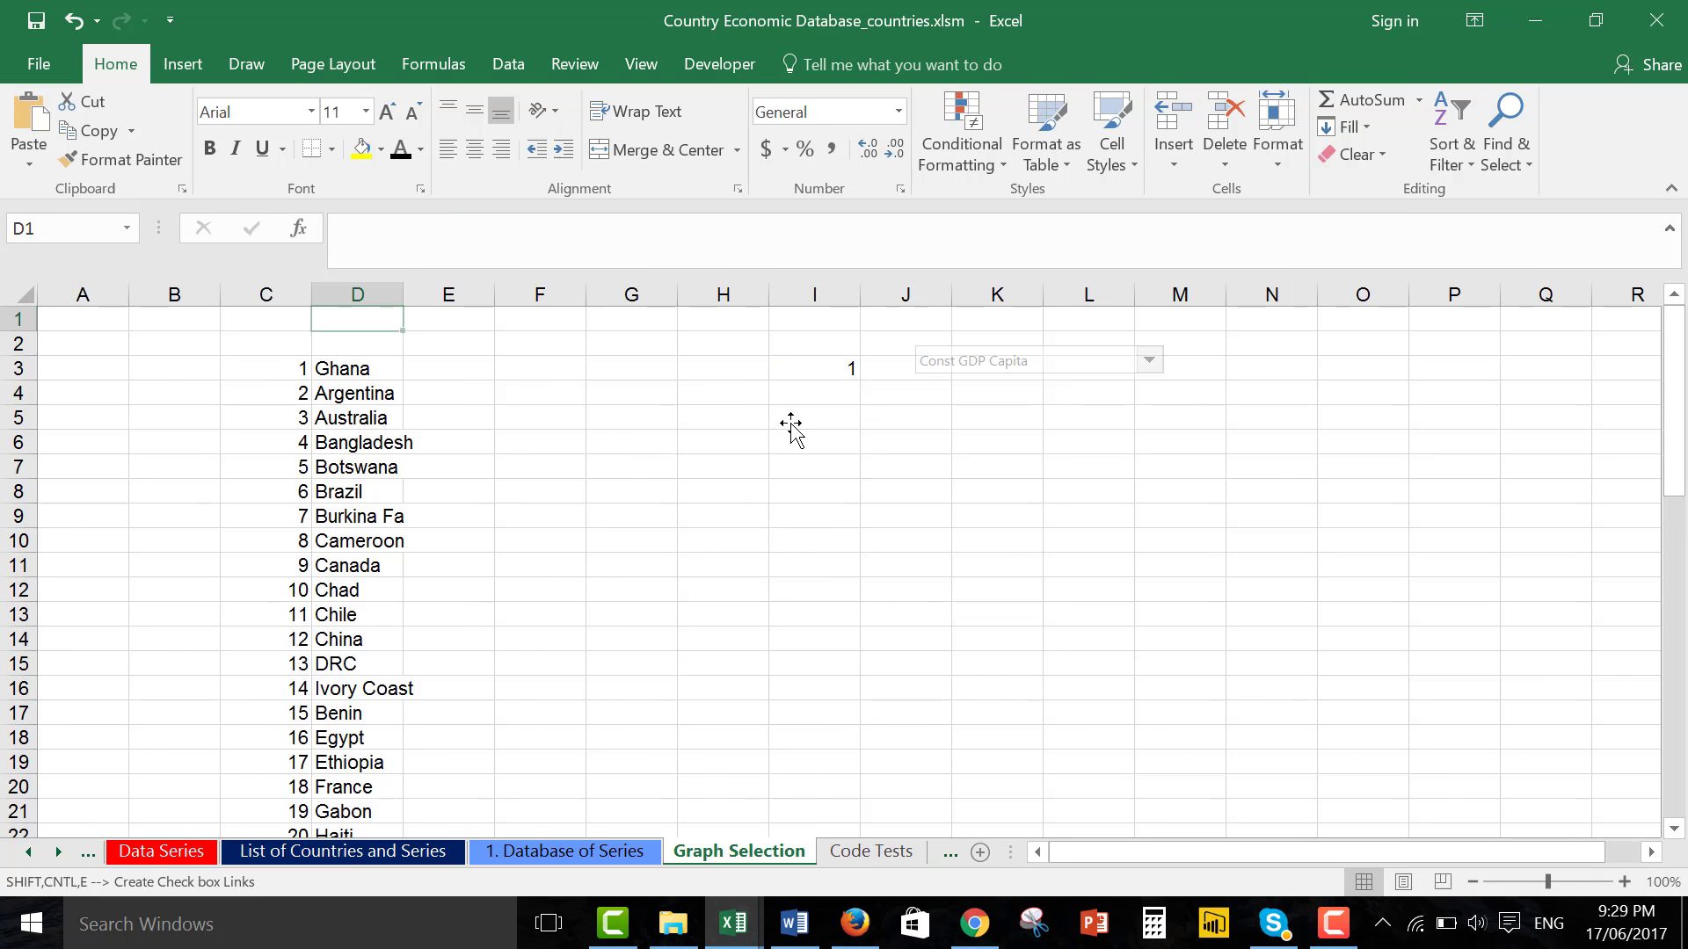
key("ctrl+Page_Down")
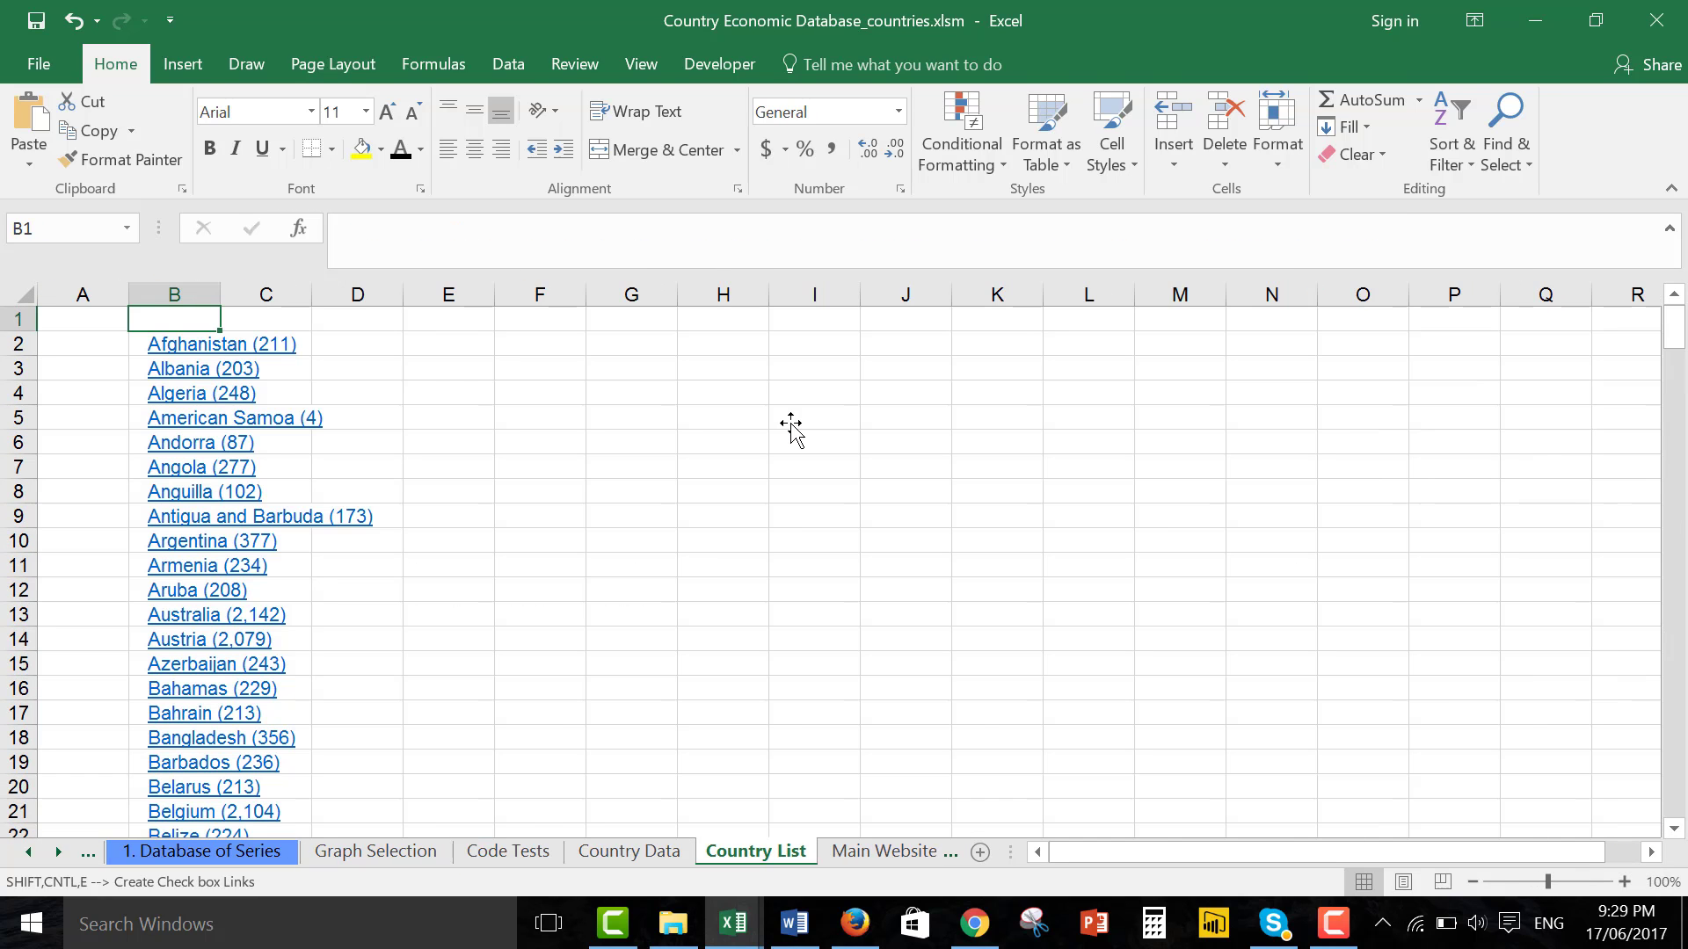
Return to the 1. Database of Series sheet and select cell F14 in the Ghana column to view its formula.
key("ctrl+Page_Up")
key("ctrl+Page_Up")
key("ctrl+Page_Up")
key("ctrl+Page_Up")
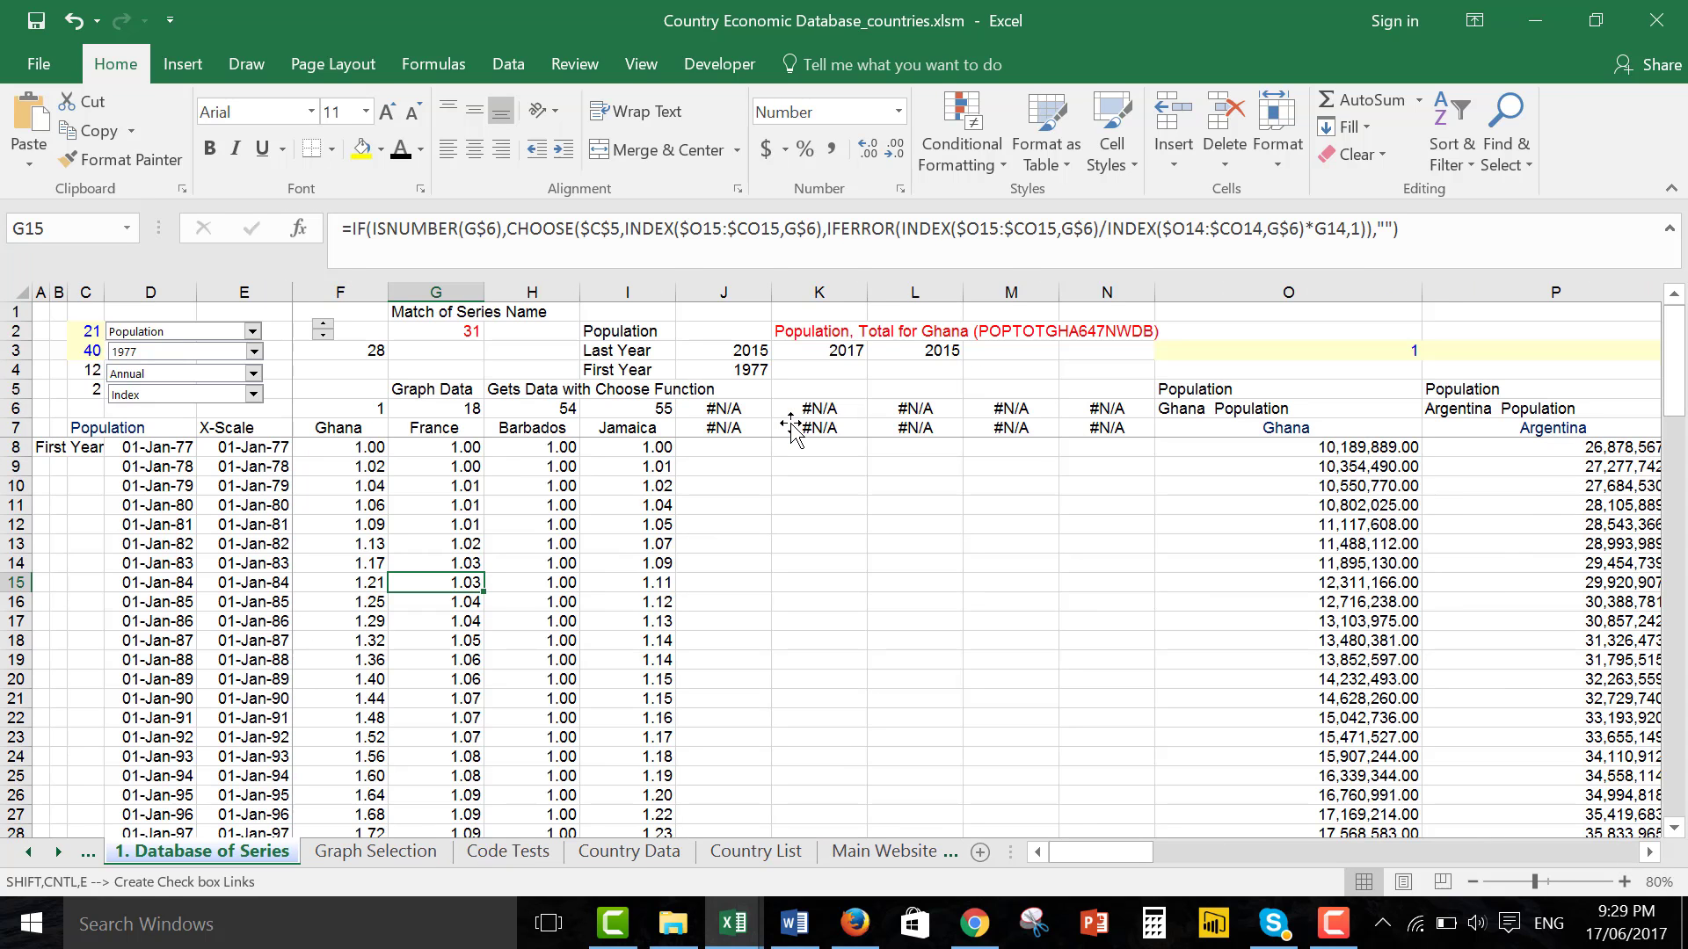
key("Up")
key("Left")
key("Left")
key("Right")
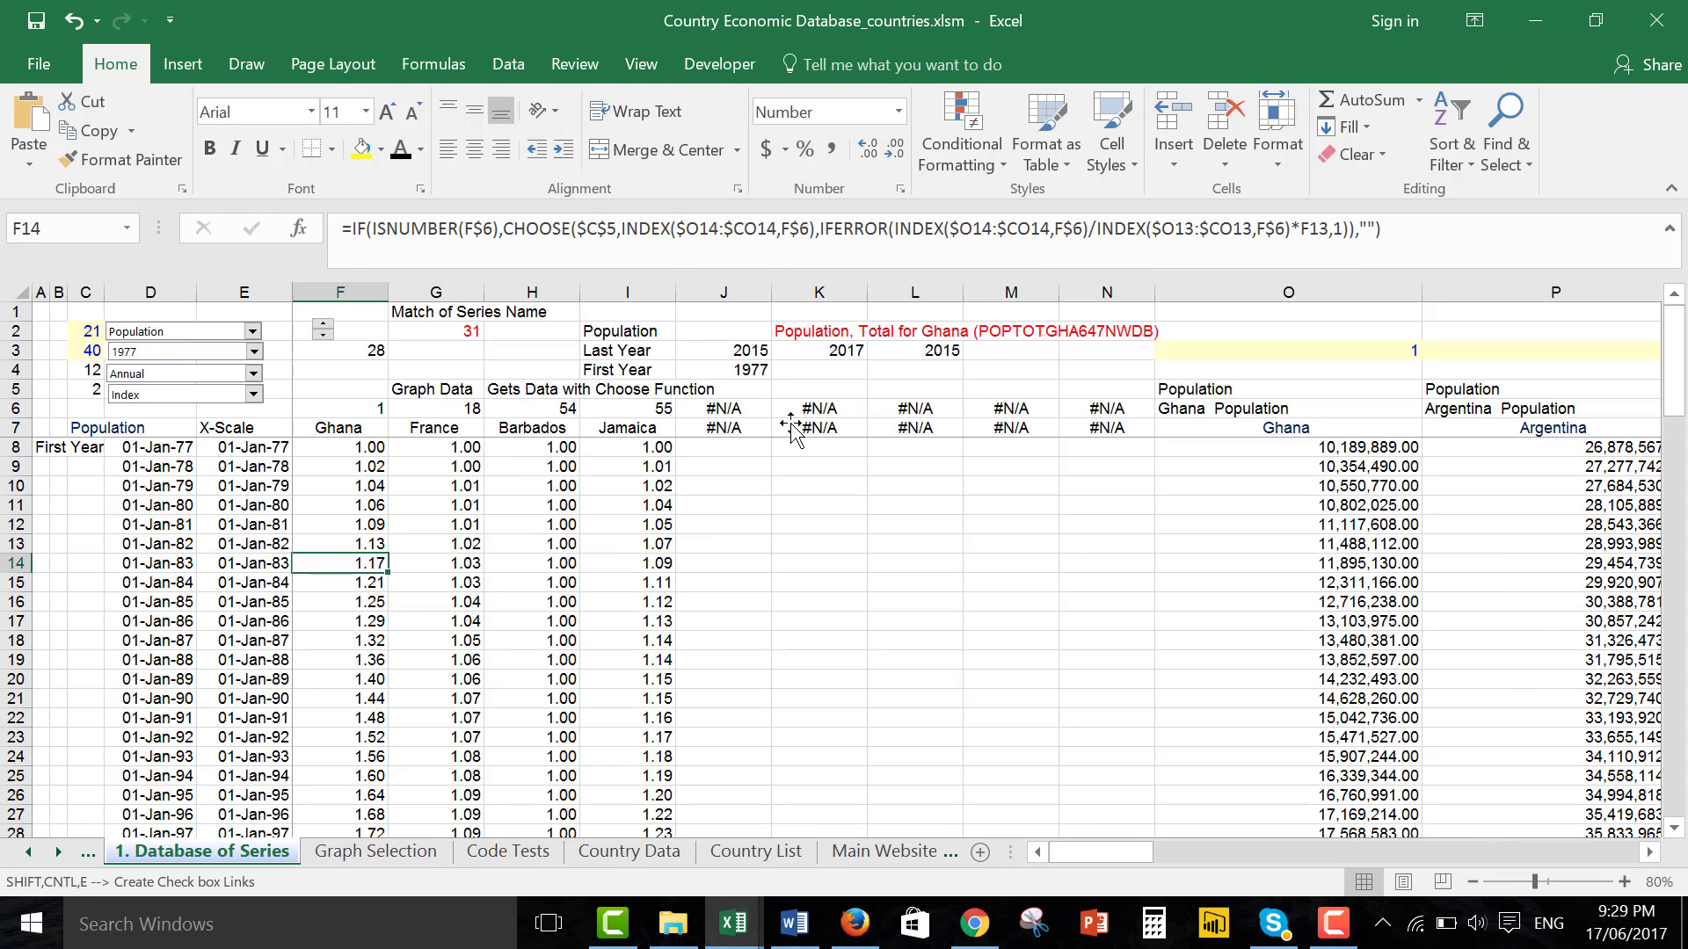
Move along row 14 through the country population columns as far as Chile to view the LOOKUP and INDIRECT formulas.
key("Right")
key("Right")
key("Right")
key("Right")
key("Right")
key("Right")
key("Right")
key("Right")
key("Right")
key("Right")
key("Right")
key("Right")
key("Right")
key("Right")
key("Right")
key("Right")
key("Right")
key("Right")
key("Right")
key("Right")
key("Right")
key("Right")
key("Right")
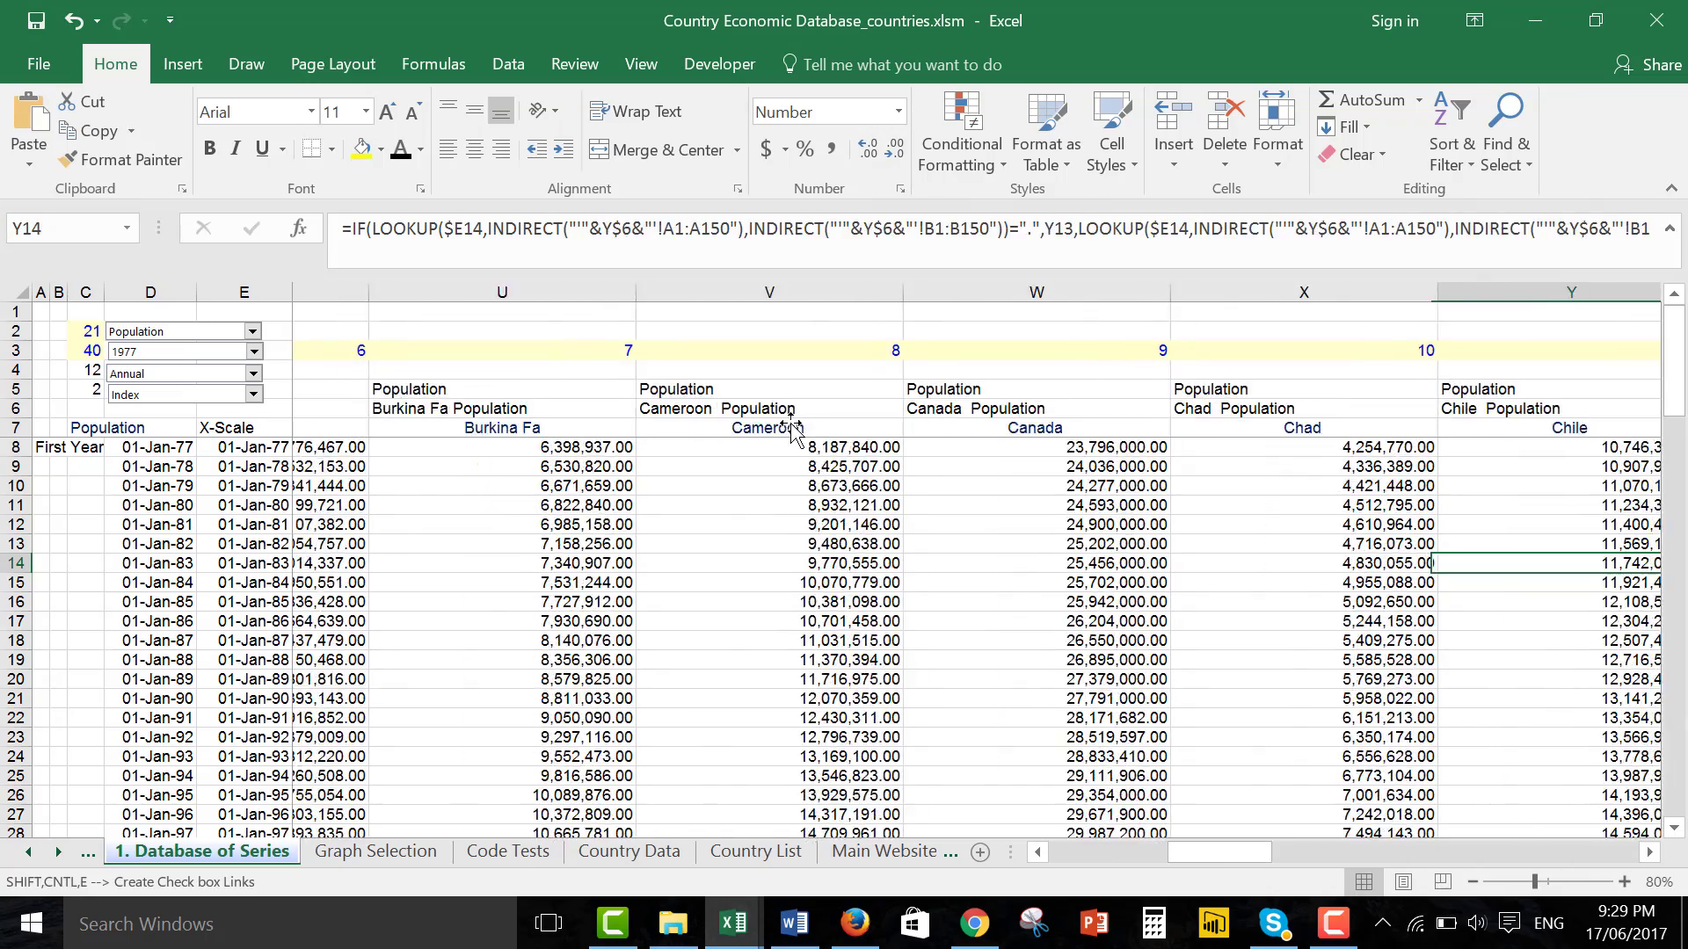
Go back along row 14 from the Chile column to the first columns of the sheet.
key("Left")
key("Left")
key("Left")
key("Left")
key("Left")
key("Left")
key("Left")
key("Left")
key("Left")
key("Left")
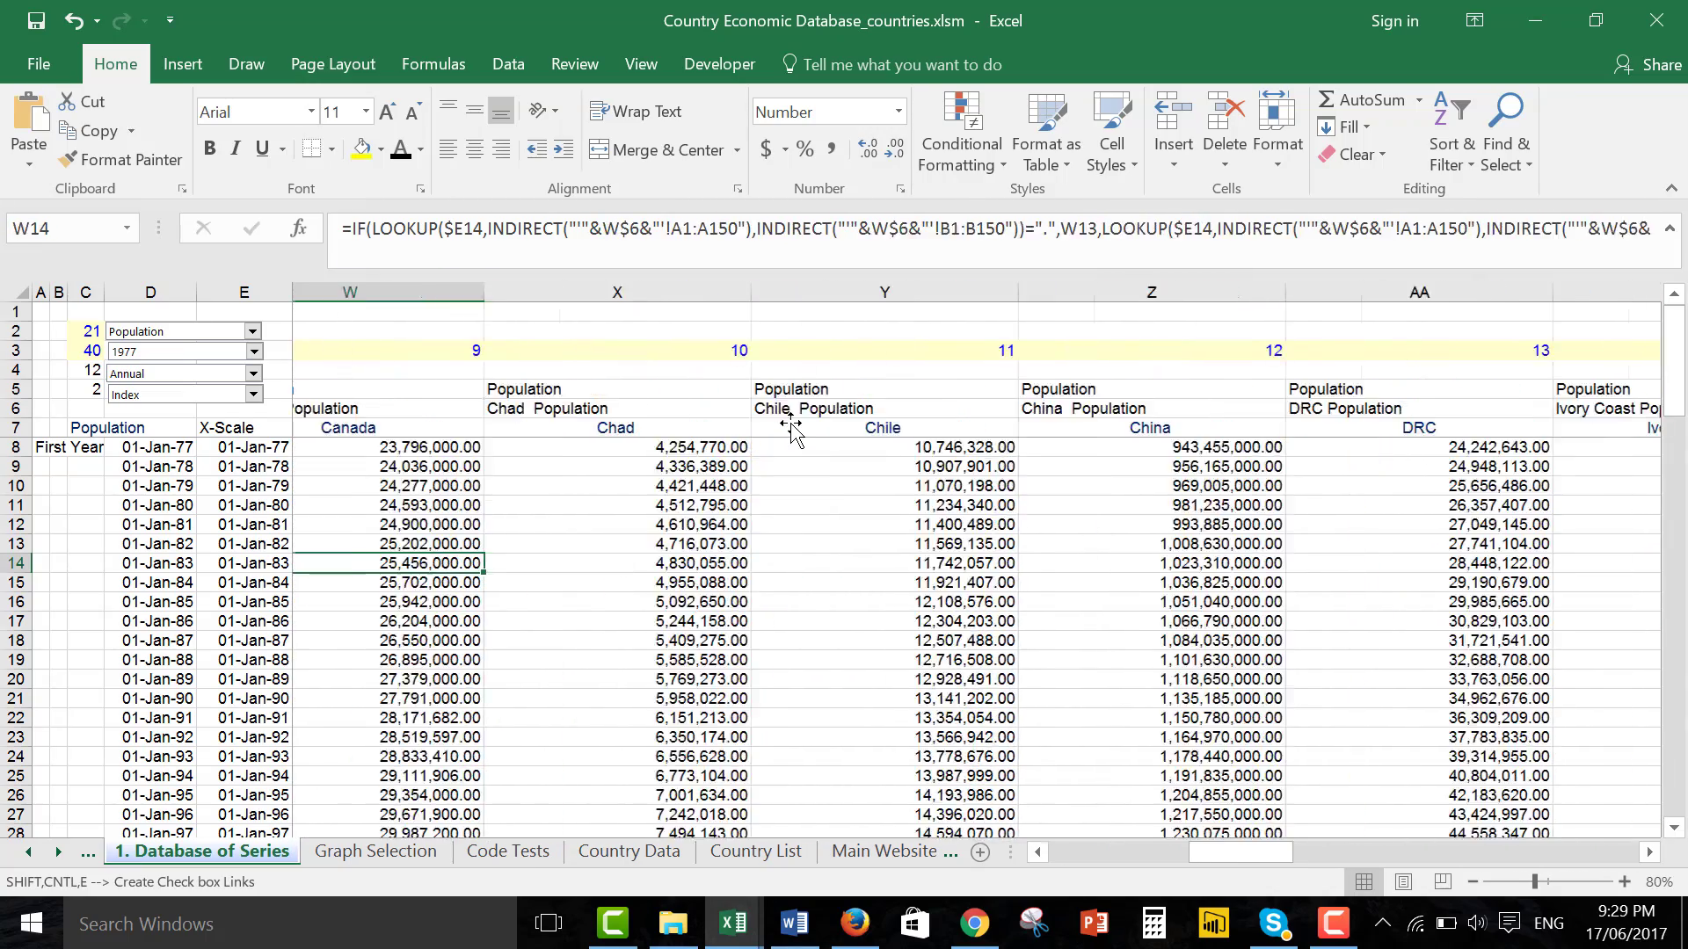
key("Left")
key("Left")
key("Left")
key("Left")
key("Left")
key("Left")
key("Left")
key("Left")
key("Left")
key("Left")
key("Left")
key("Left")
key("Left")
key("Left")
key("Left")
key("Left")
key("Left")
key("Left")
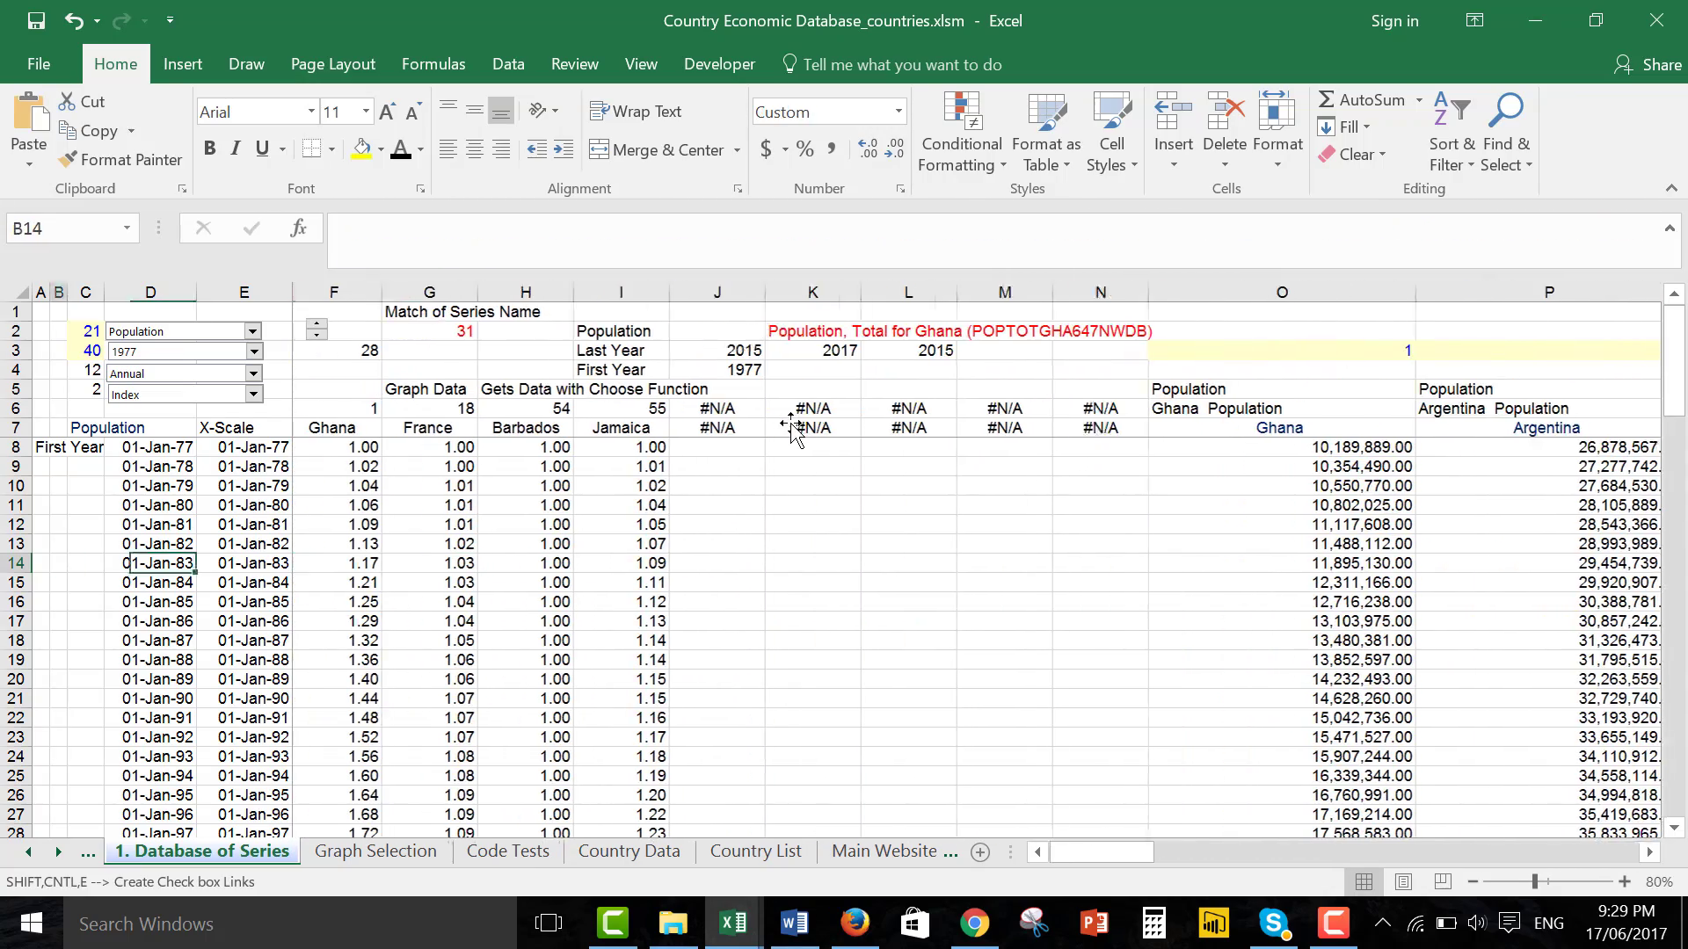
Go back past the List of Countries and Series sheet to the Chart of Series by Country sheet.
key("ctrl+Page_Up")
key("ctrl+Page_Up")
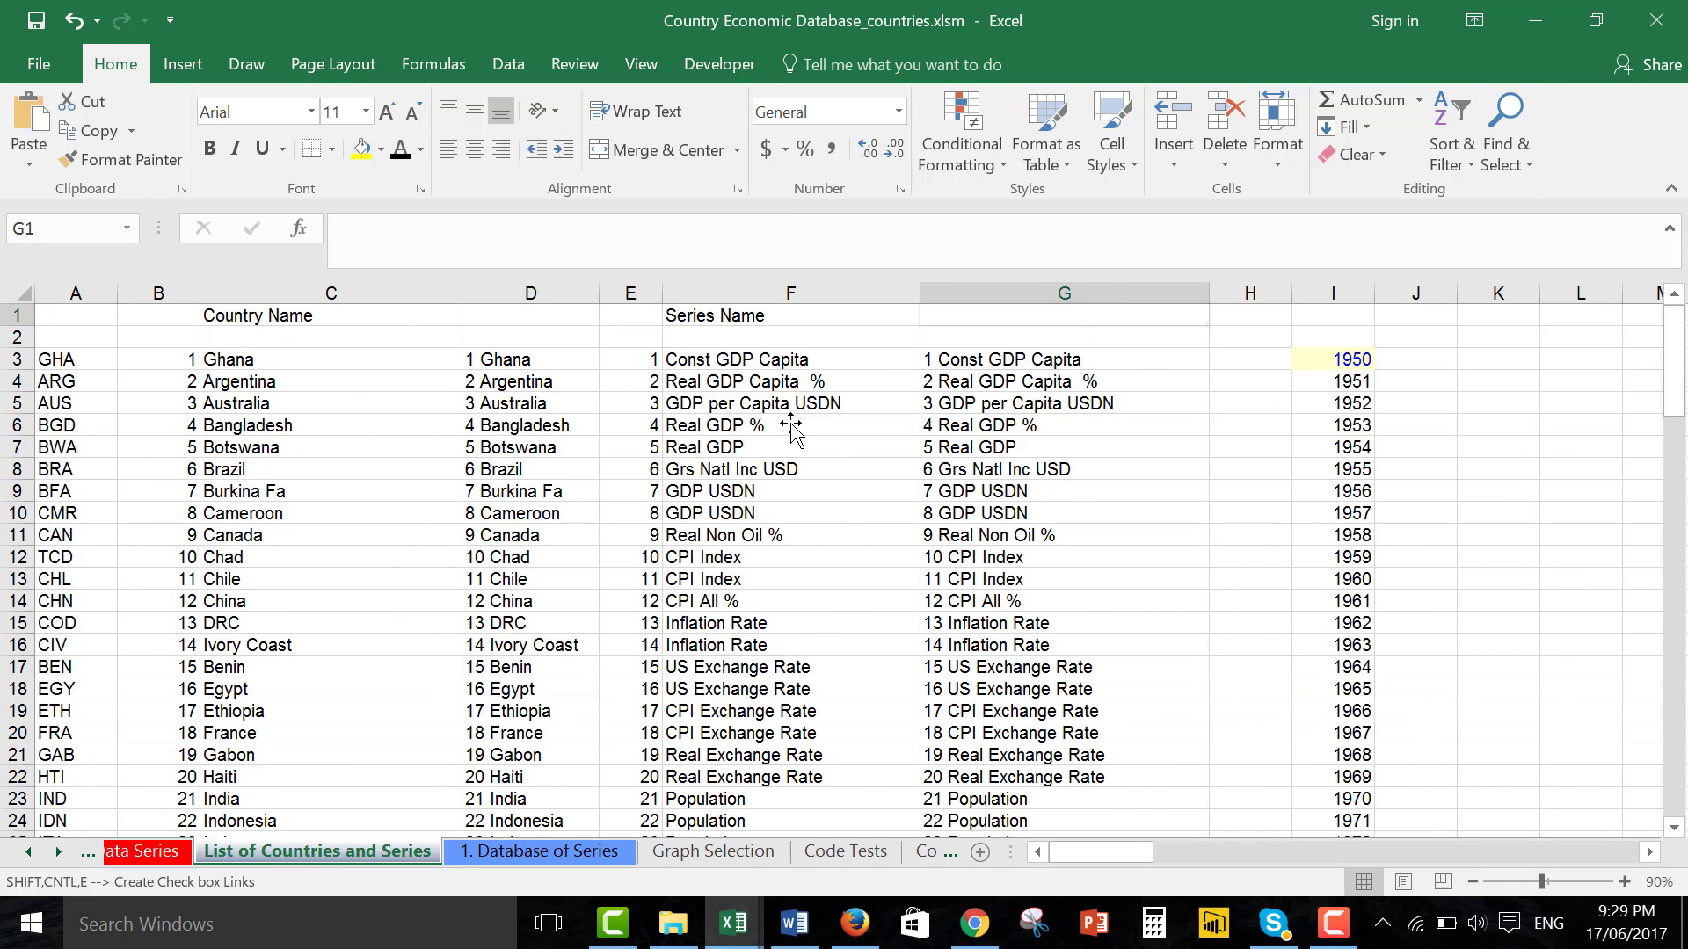
key("ctrl+Page_Up")
key("ctrl+Page_Up")
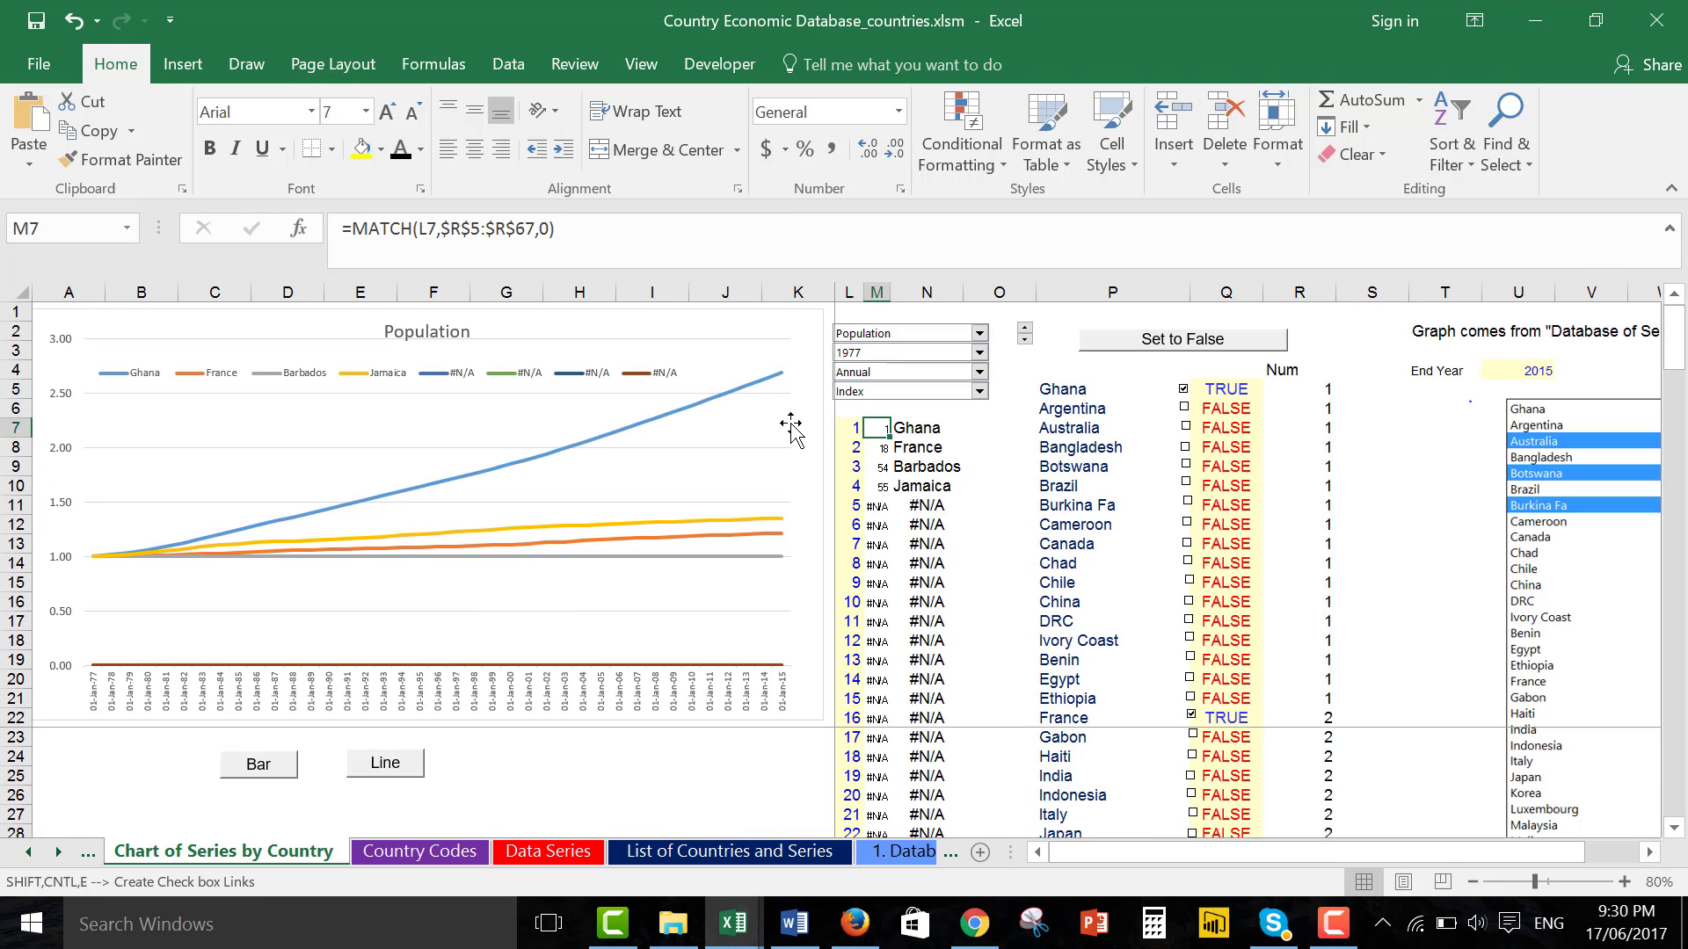
Set the start year of the population chart to 1961.
left_click(980, 353)
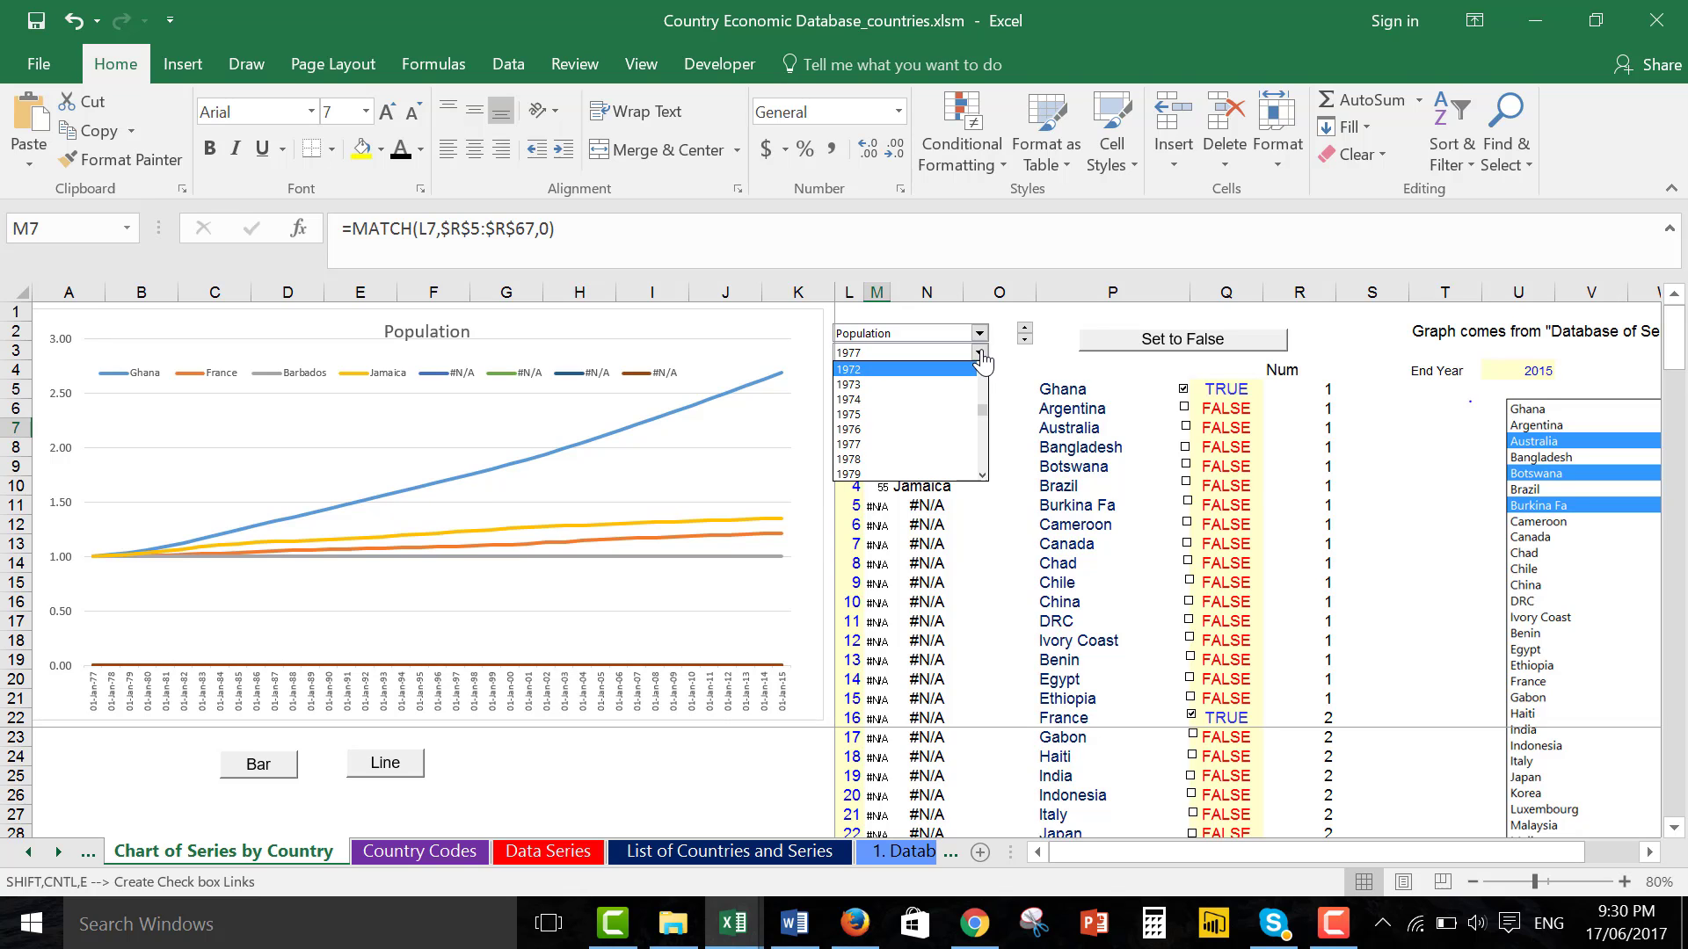
key("Up")
key("Up")
key("Up")
key("Up")
key("Up")
key("Up")
key("Up")
key("Up")
key("Up")
key("Up")
left_click(980, 354)
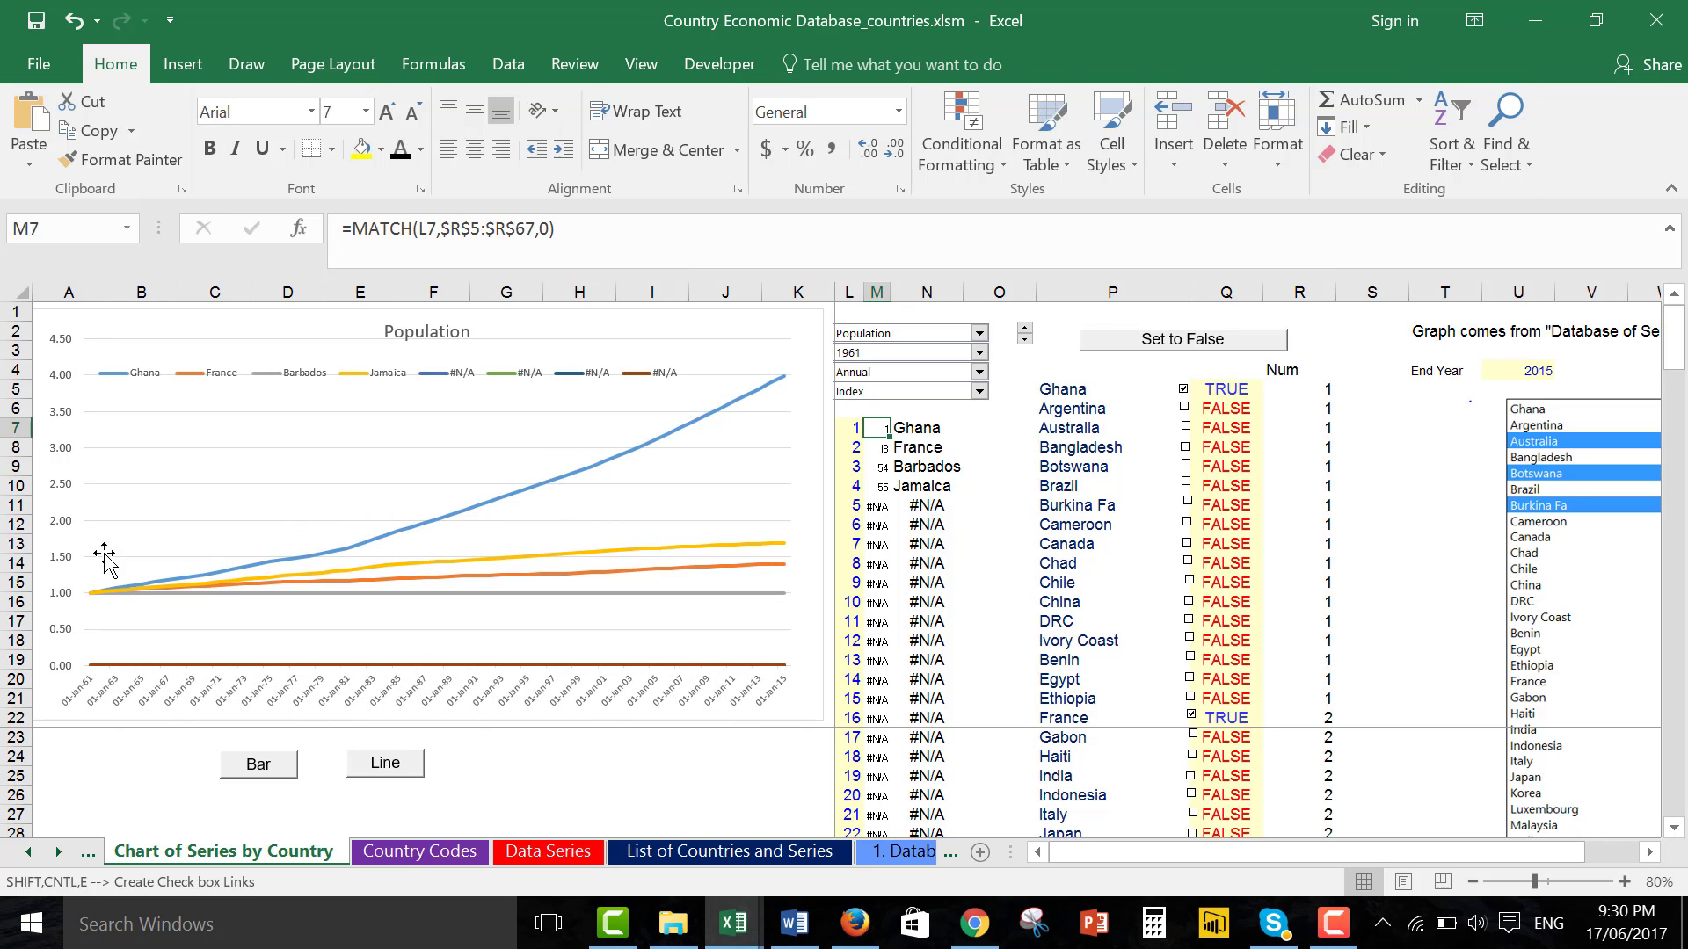
Remove Ghana from the charted countries and add Bangladesh and DRC.
left_click(1183, 393)
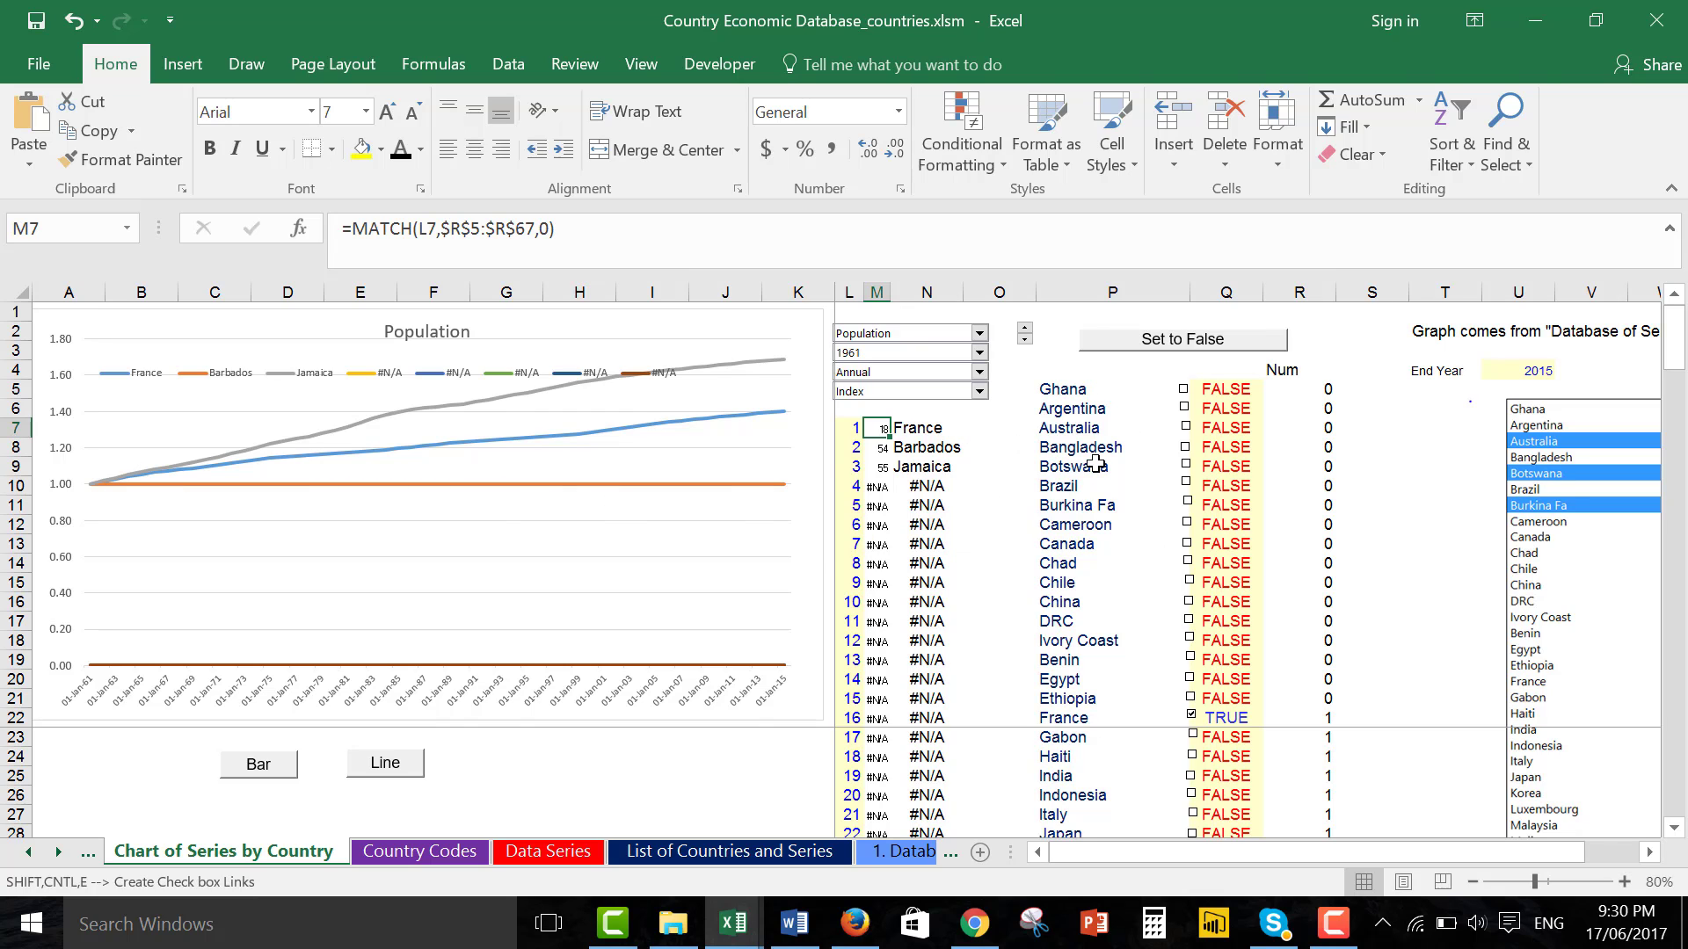
left_click(1186, 447)
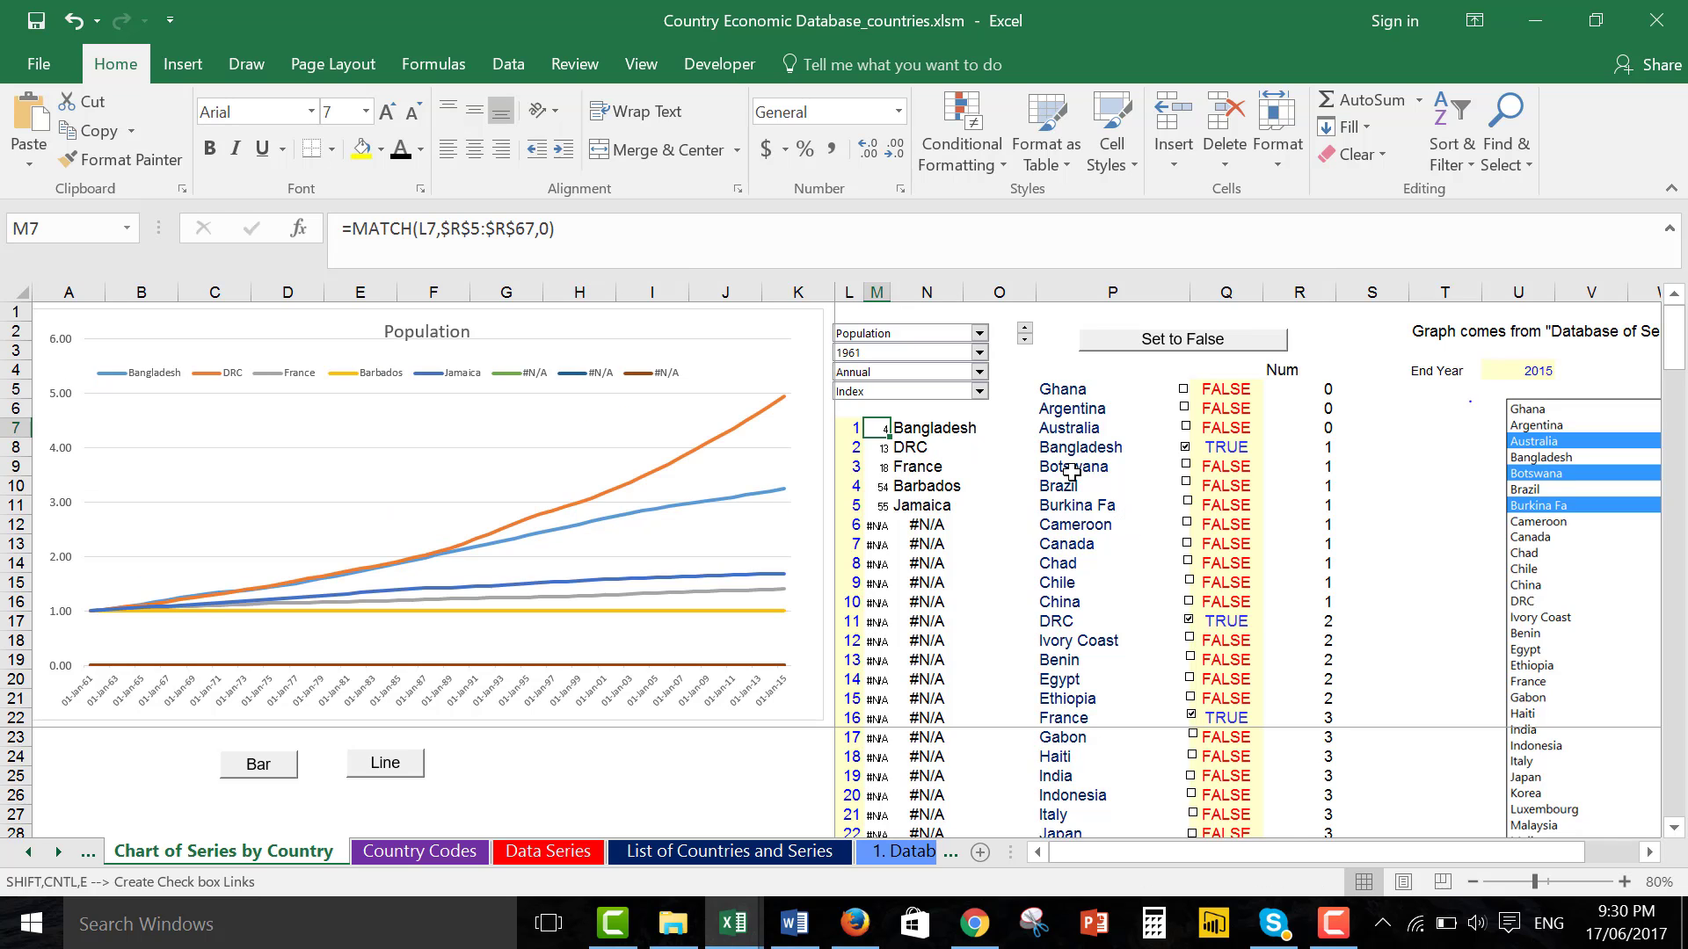
Change the charted series to Life Expect.
left_click(980, 335)
key("Down")
key("Down")
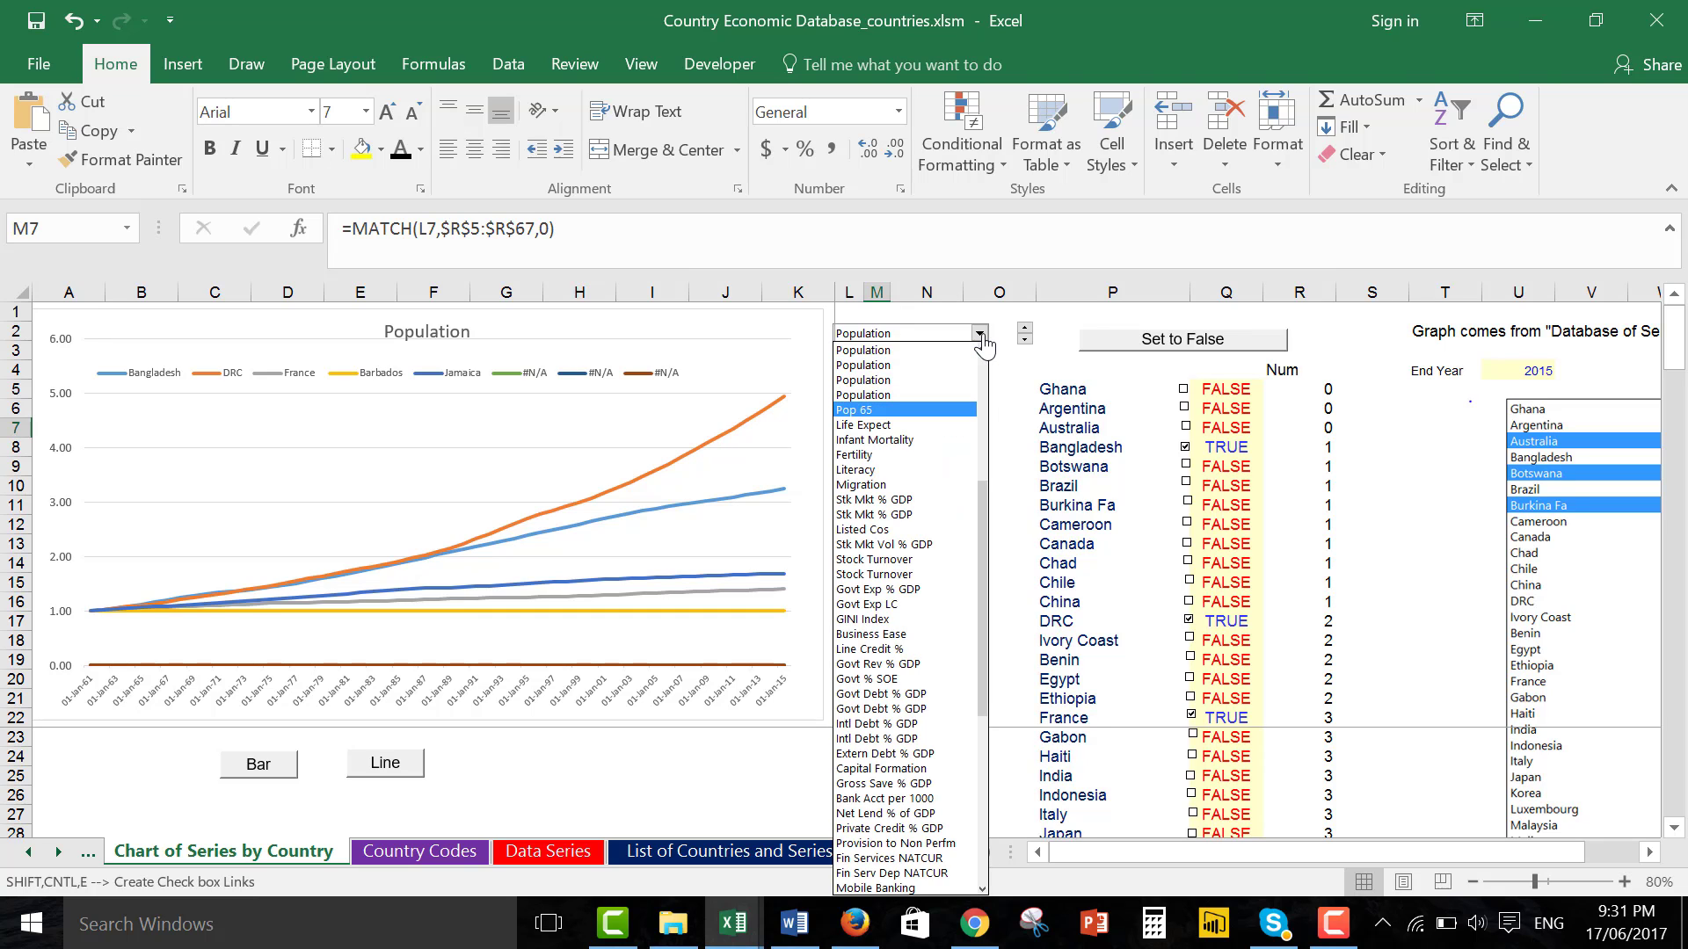
key("Down")
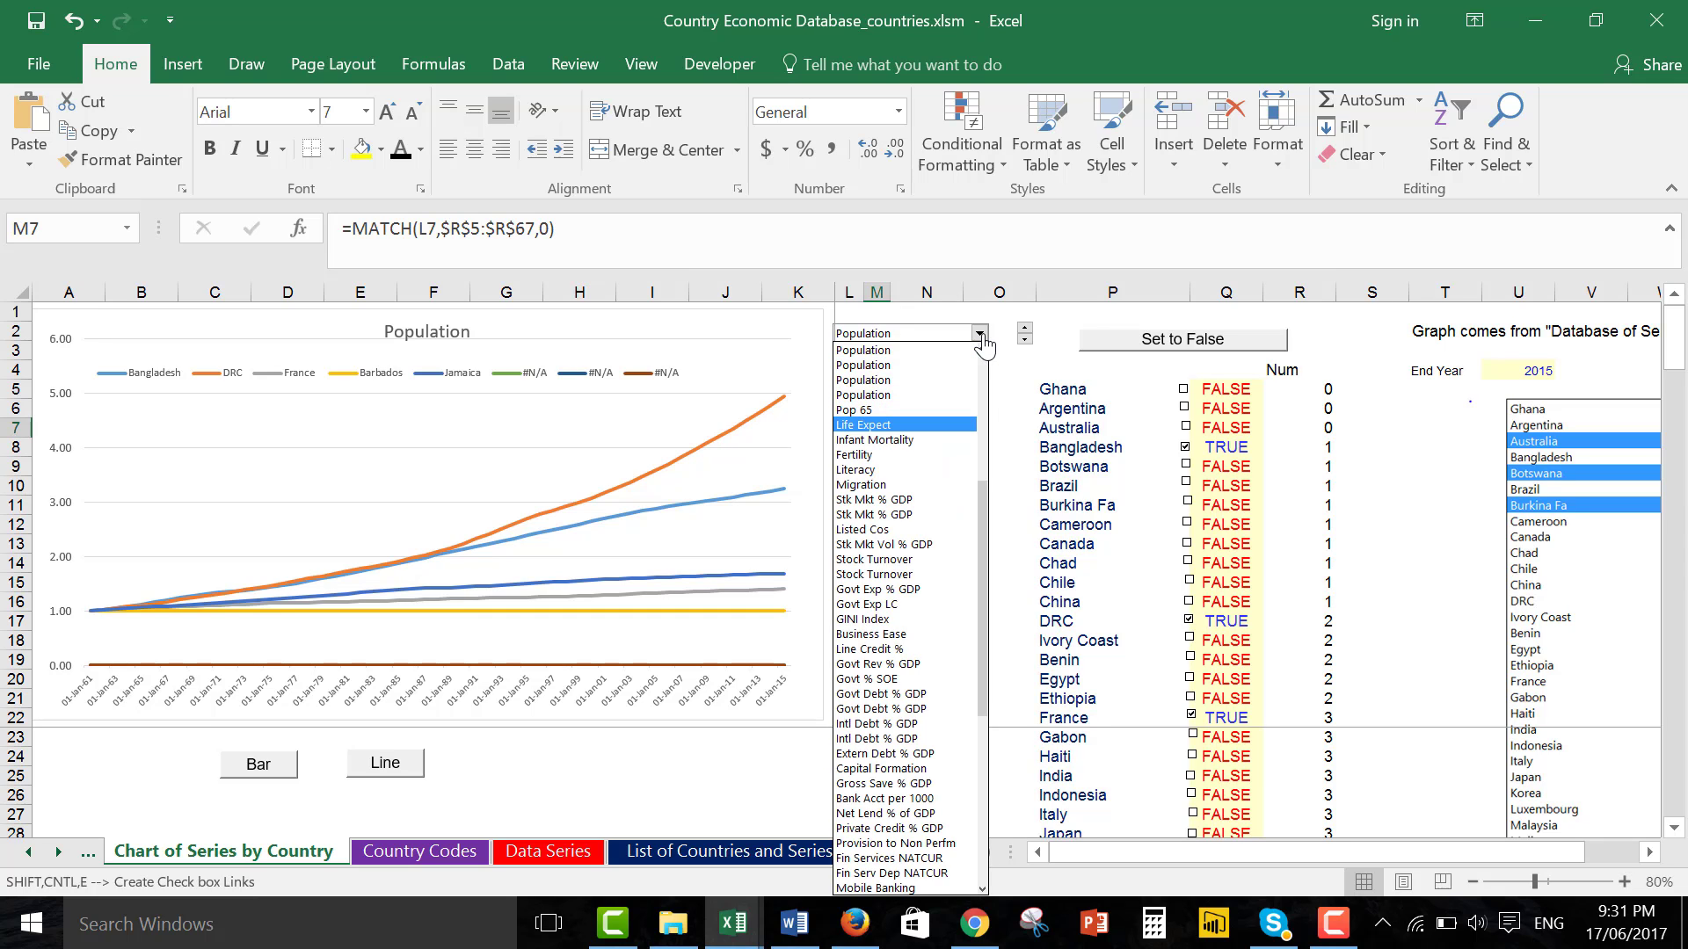
key("Down")
key("Down")
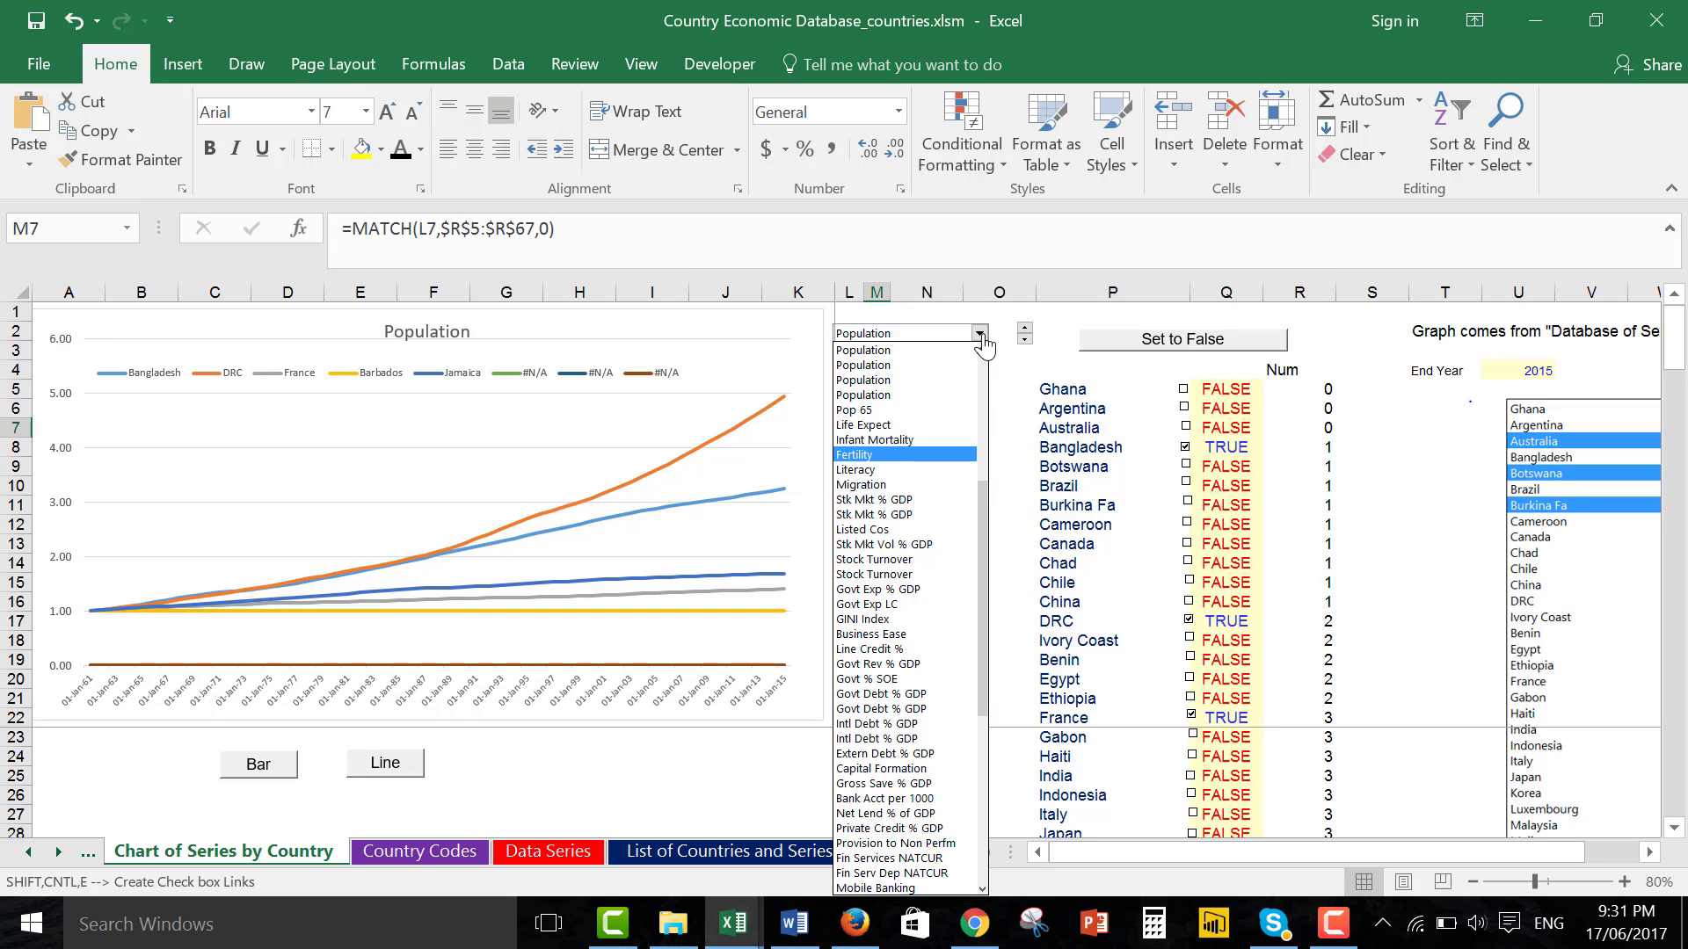
key("Up")
key("Up")
key("Escape")
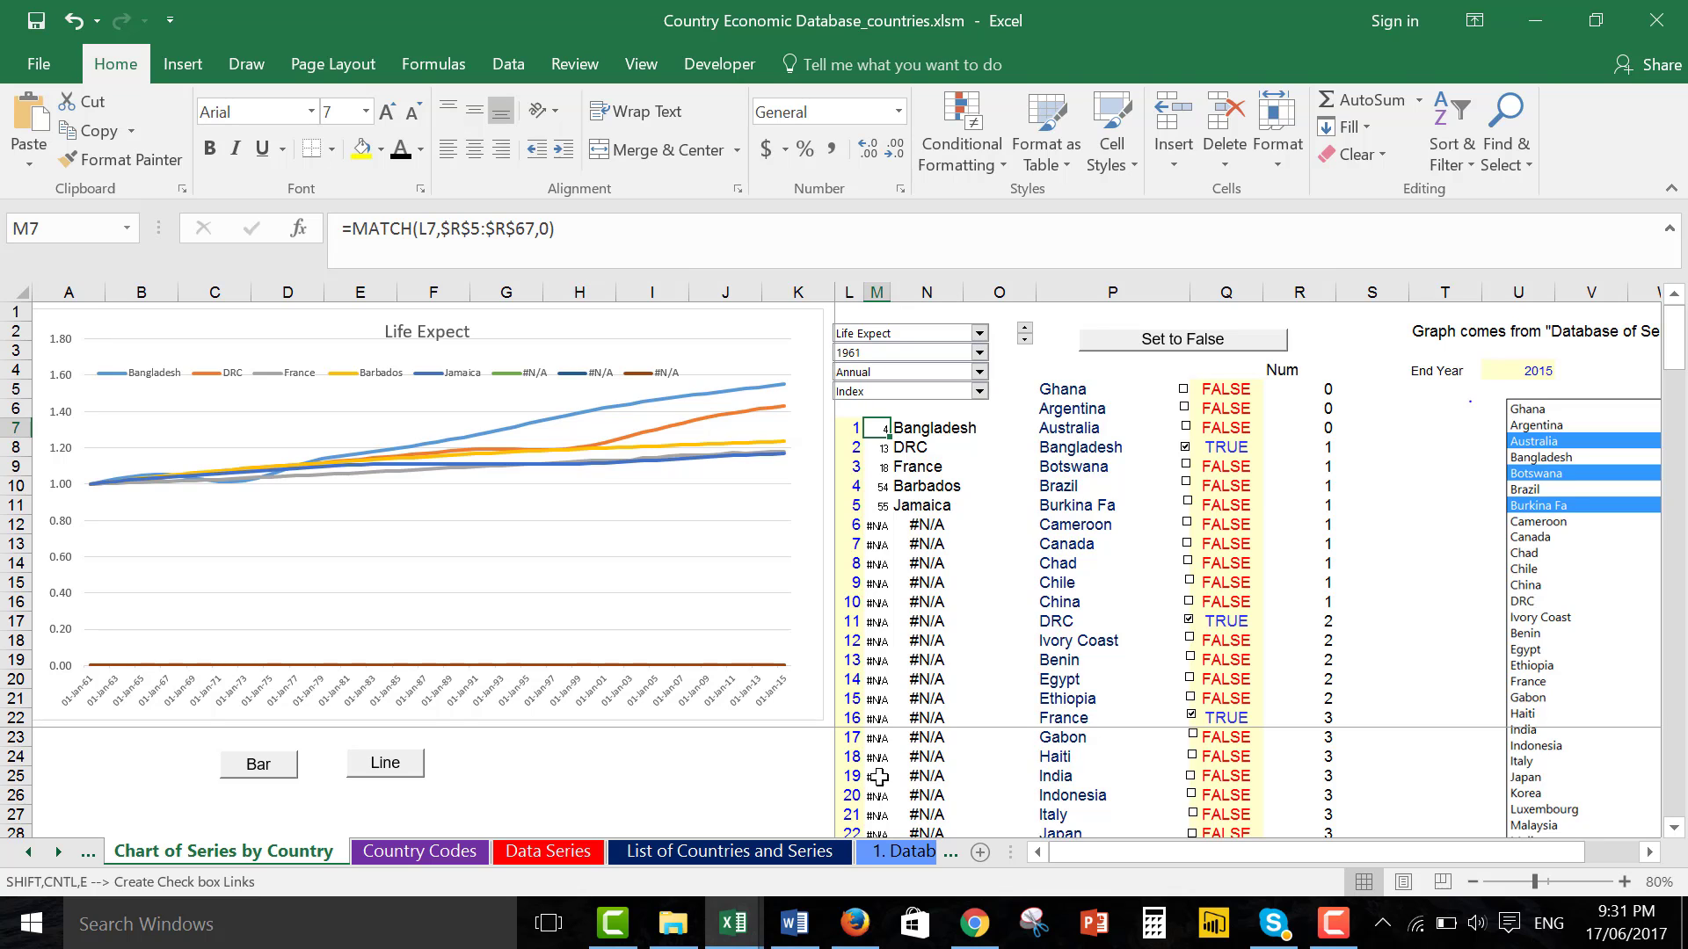
Close the Country Economic Database_countries.xlsm workbook without saving its changes.
left_click(996, 557)
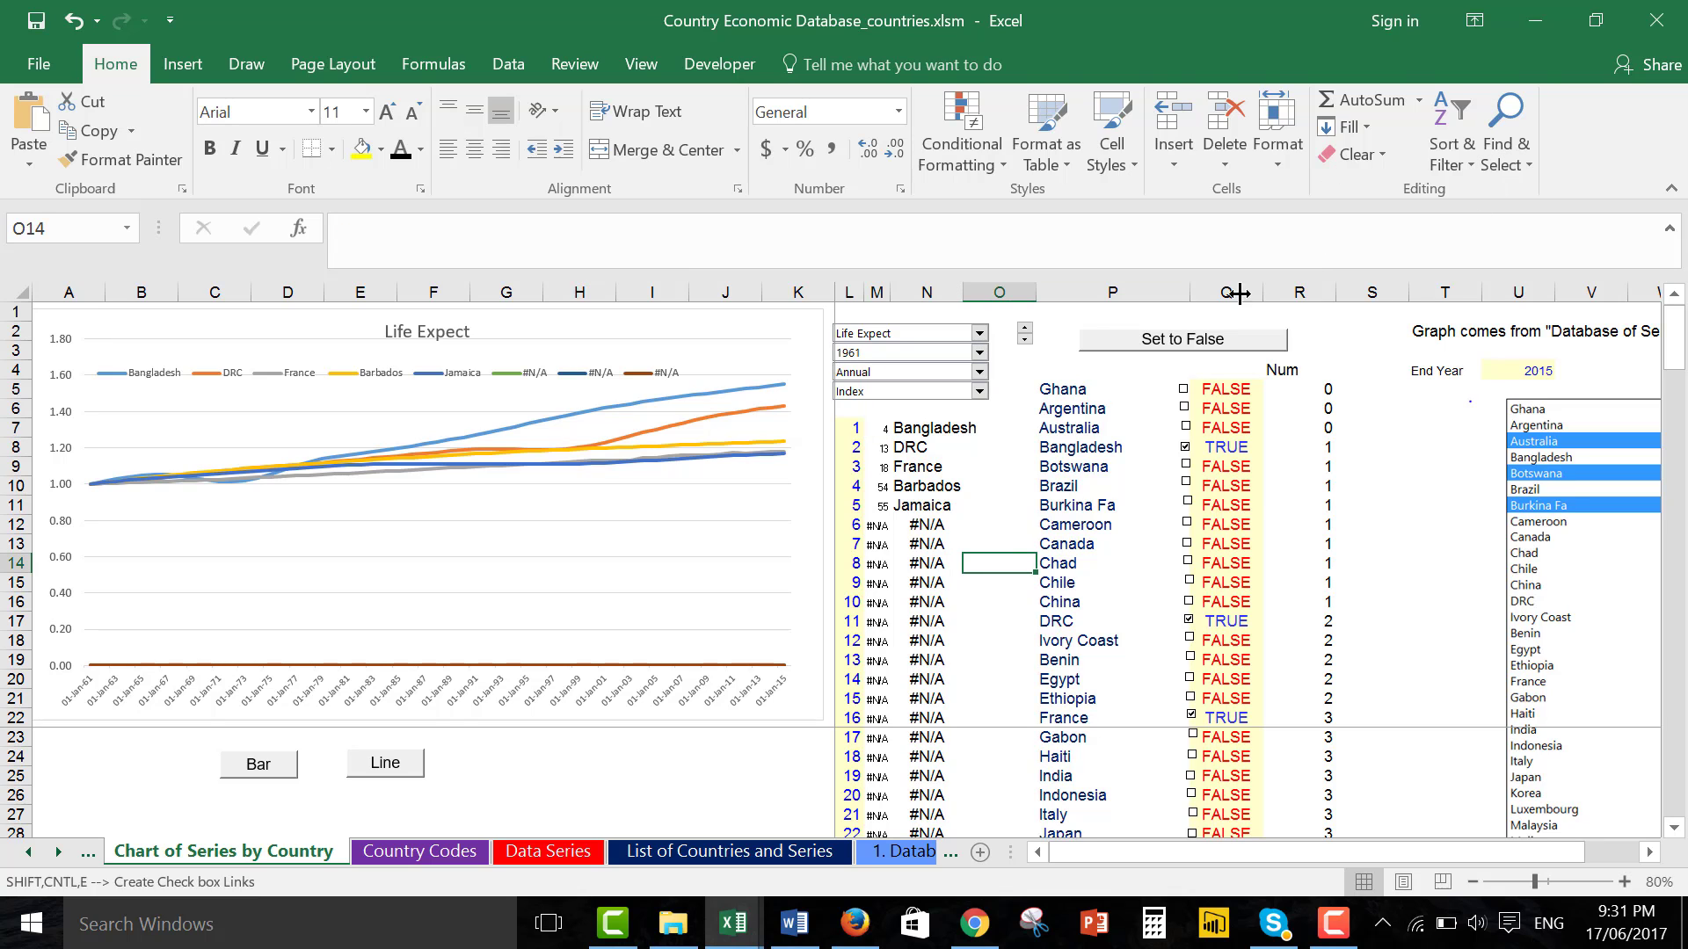
left_click(1656, 21)
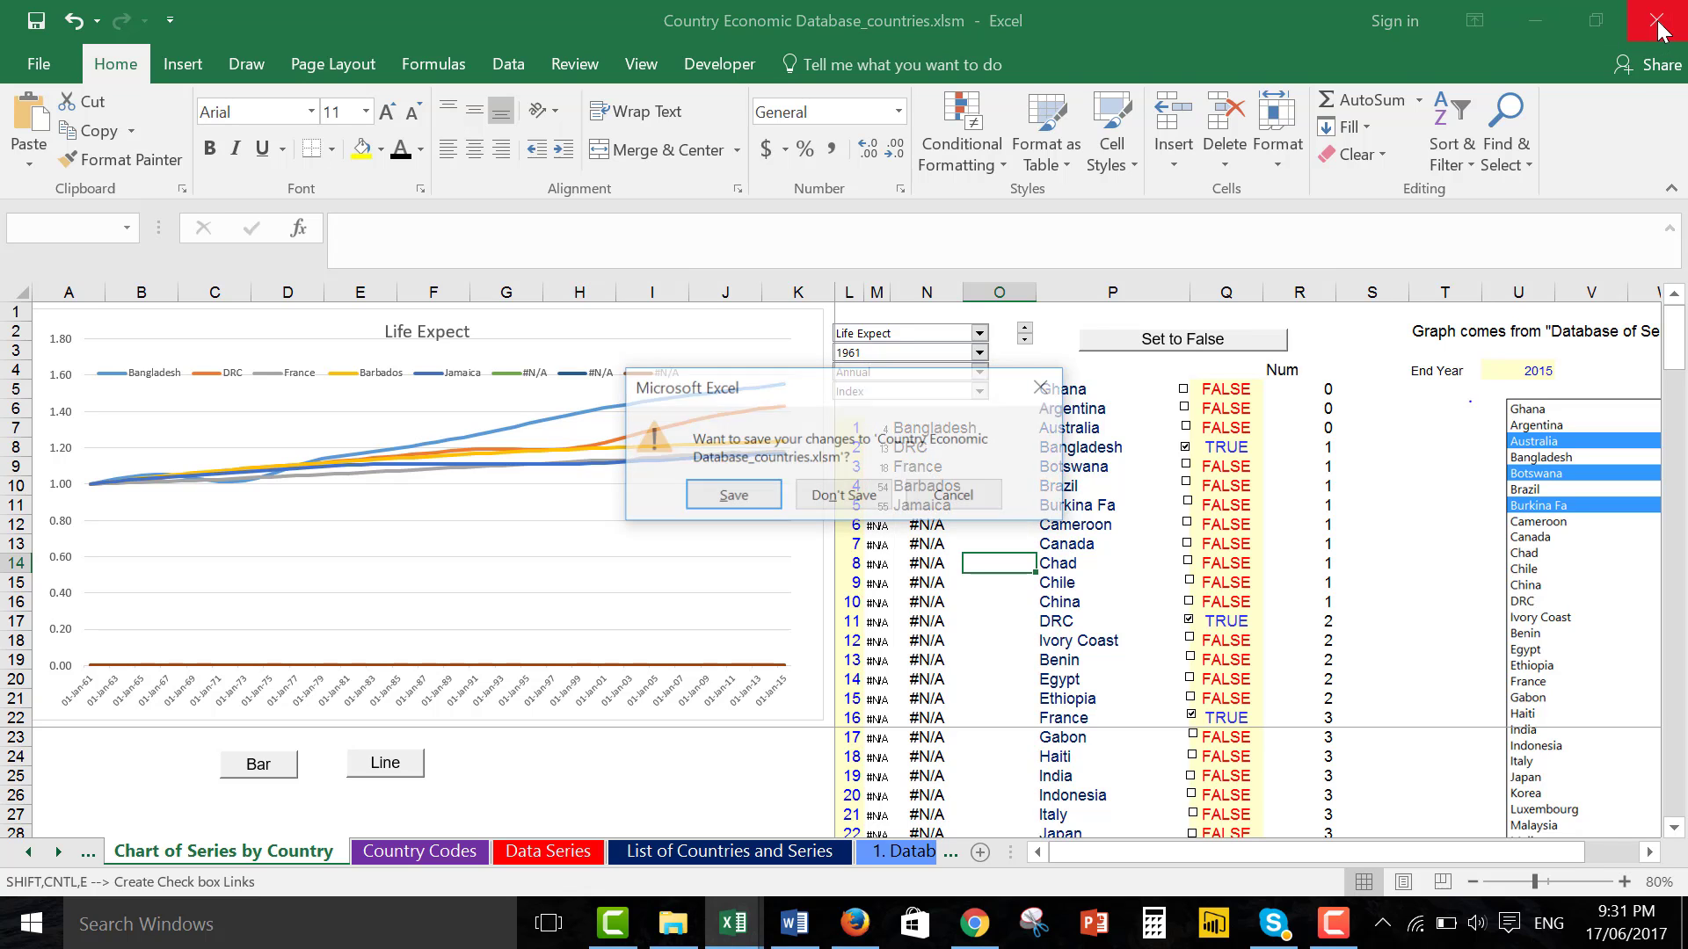
left_click(844, 497)
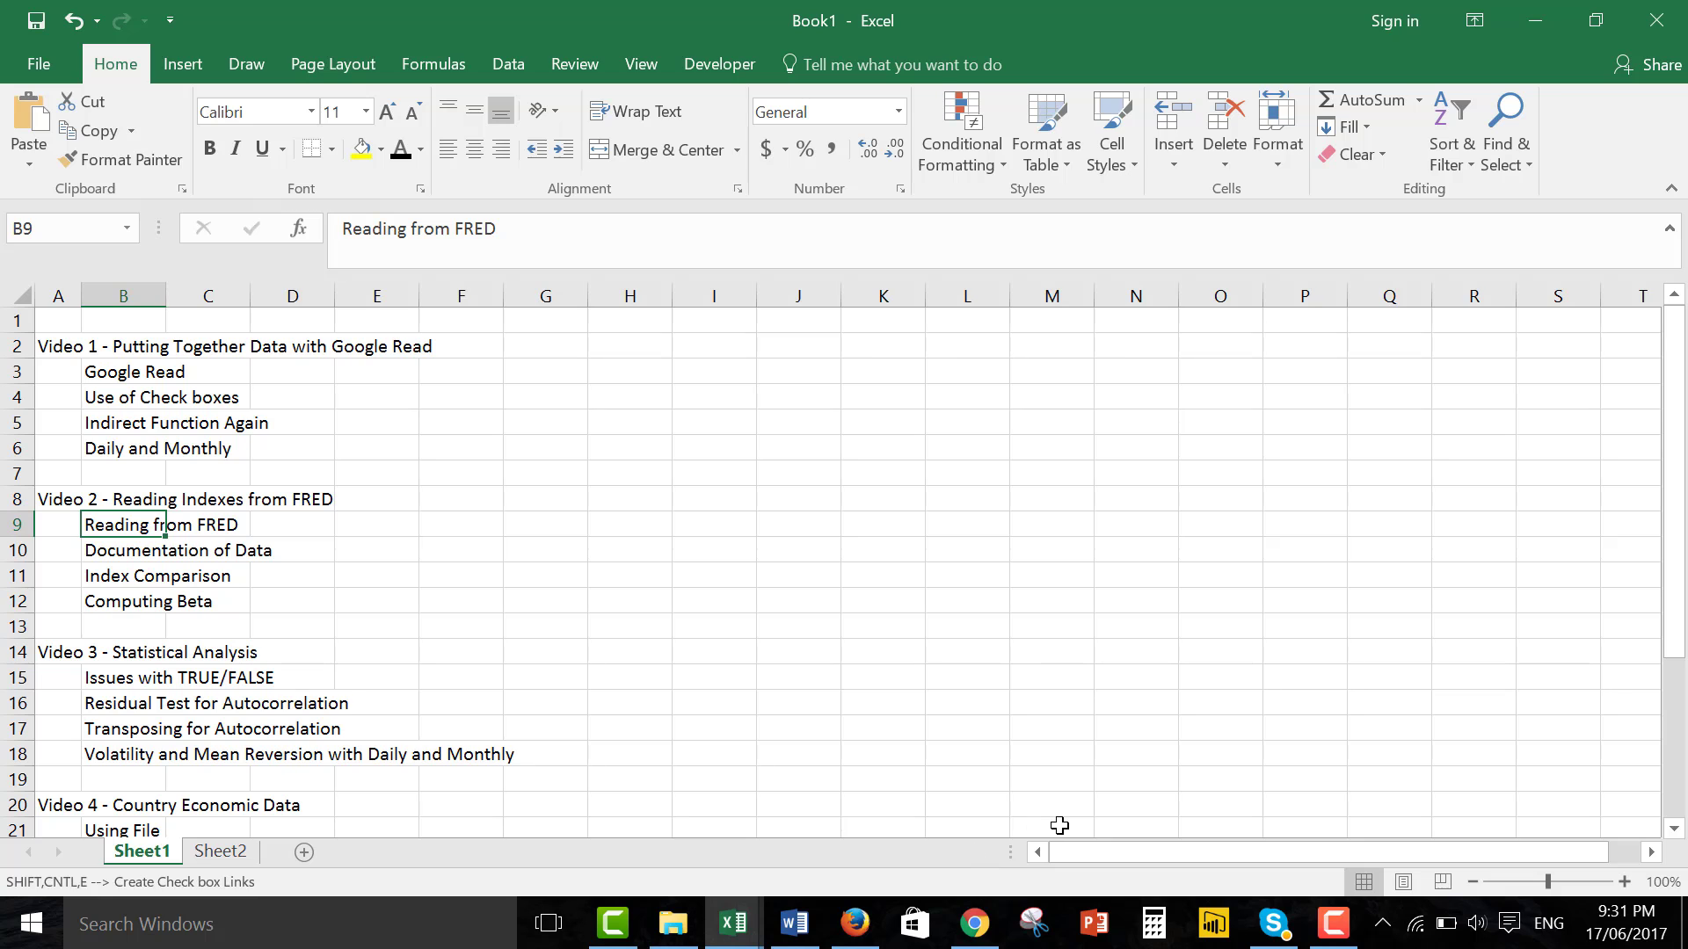
Switch to Firefox and save the edited wiki page Download Webpages or Files to Excel.
left_click(860, 920)
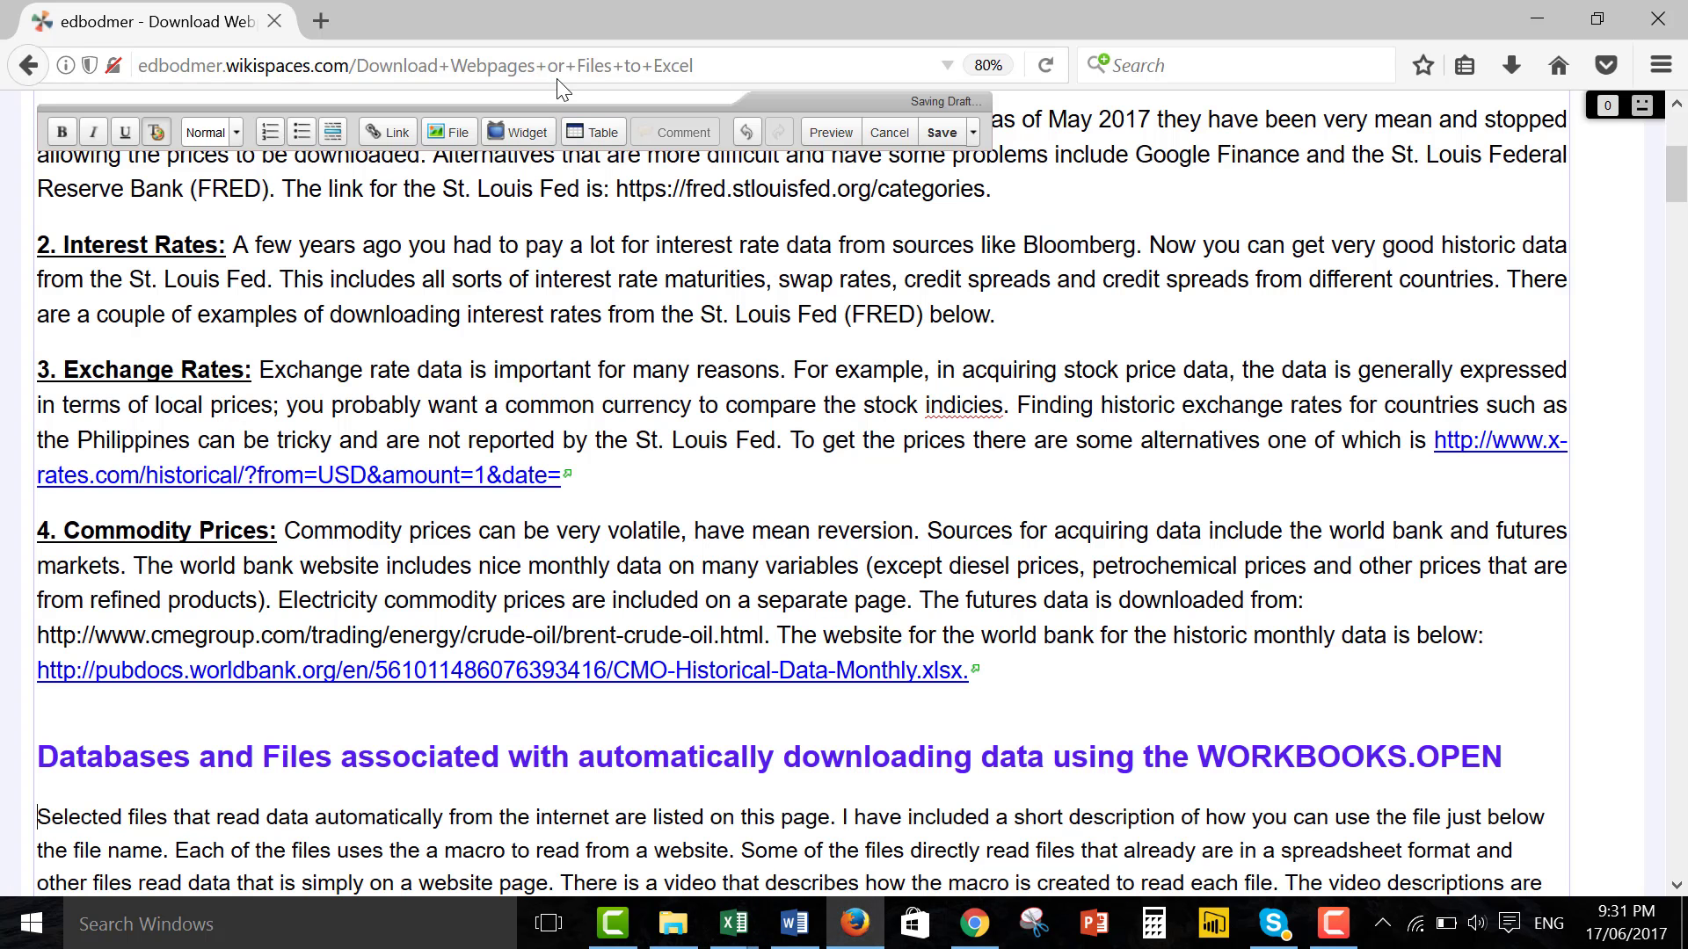
left_click(1677, 102)
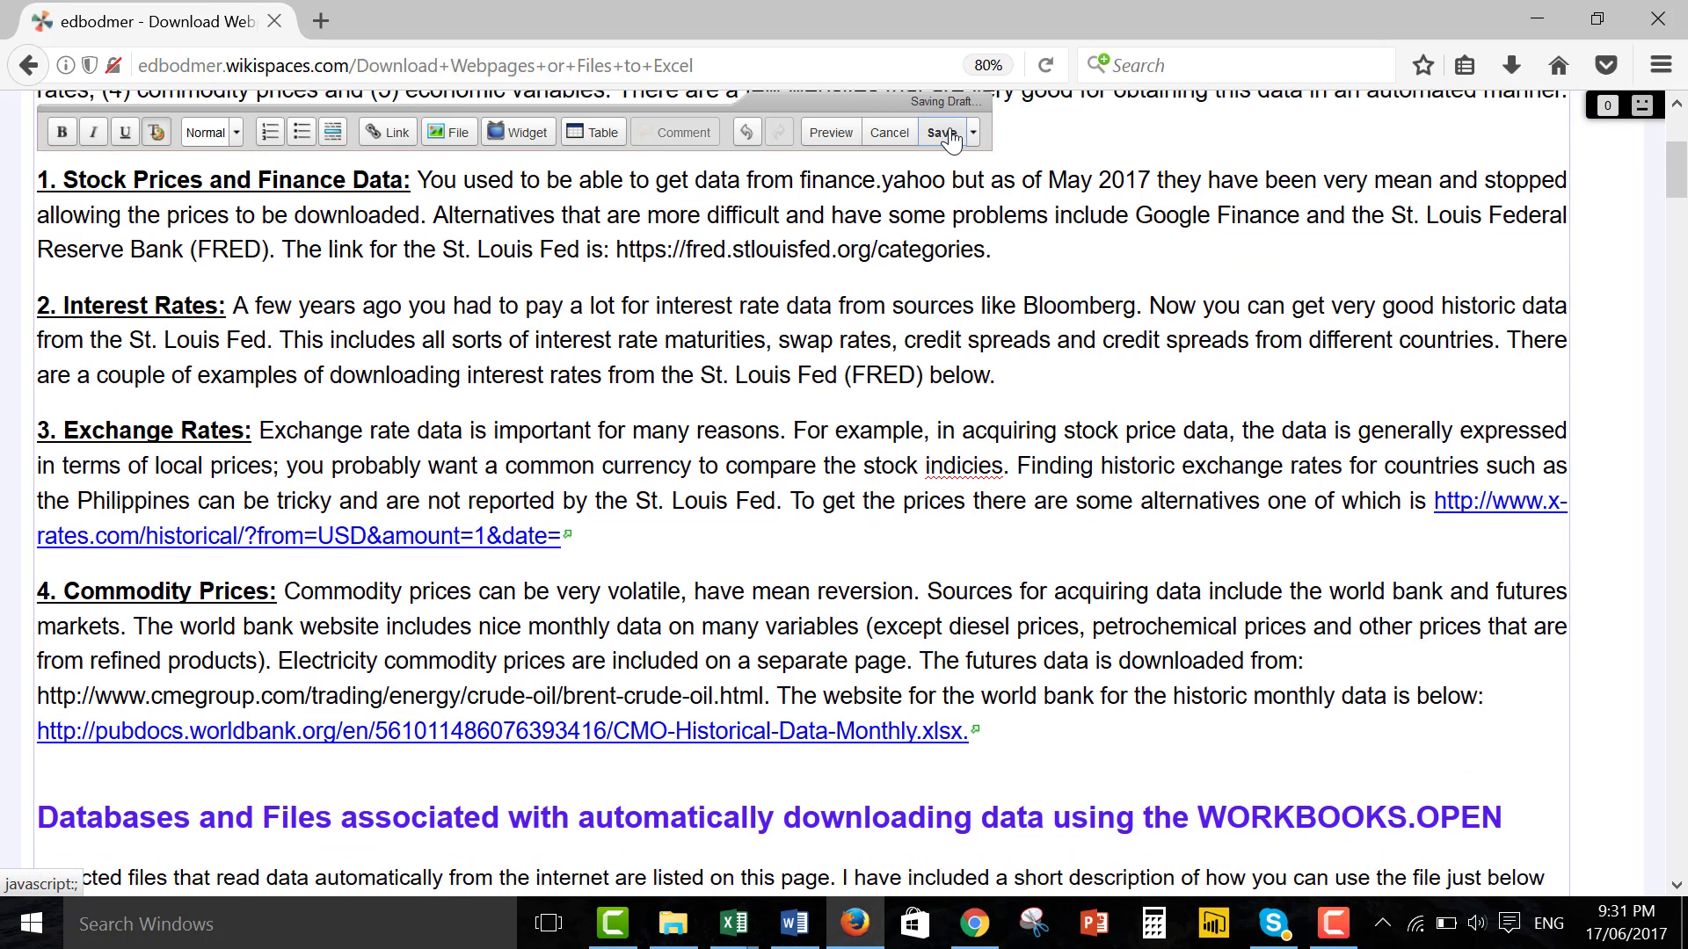
left_click(950, 133)
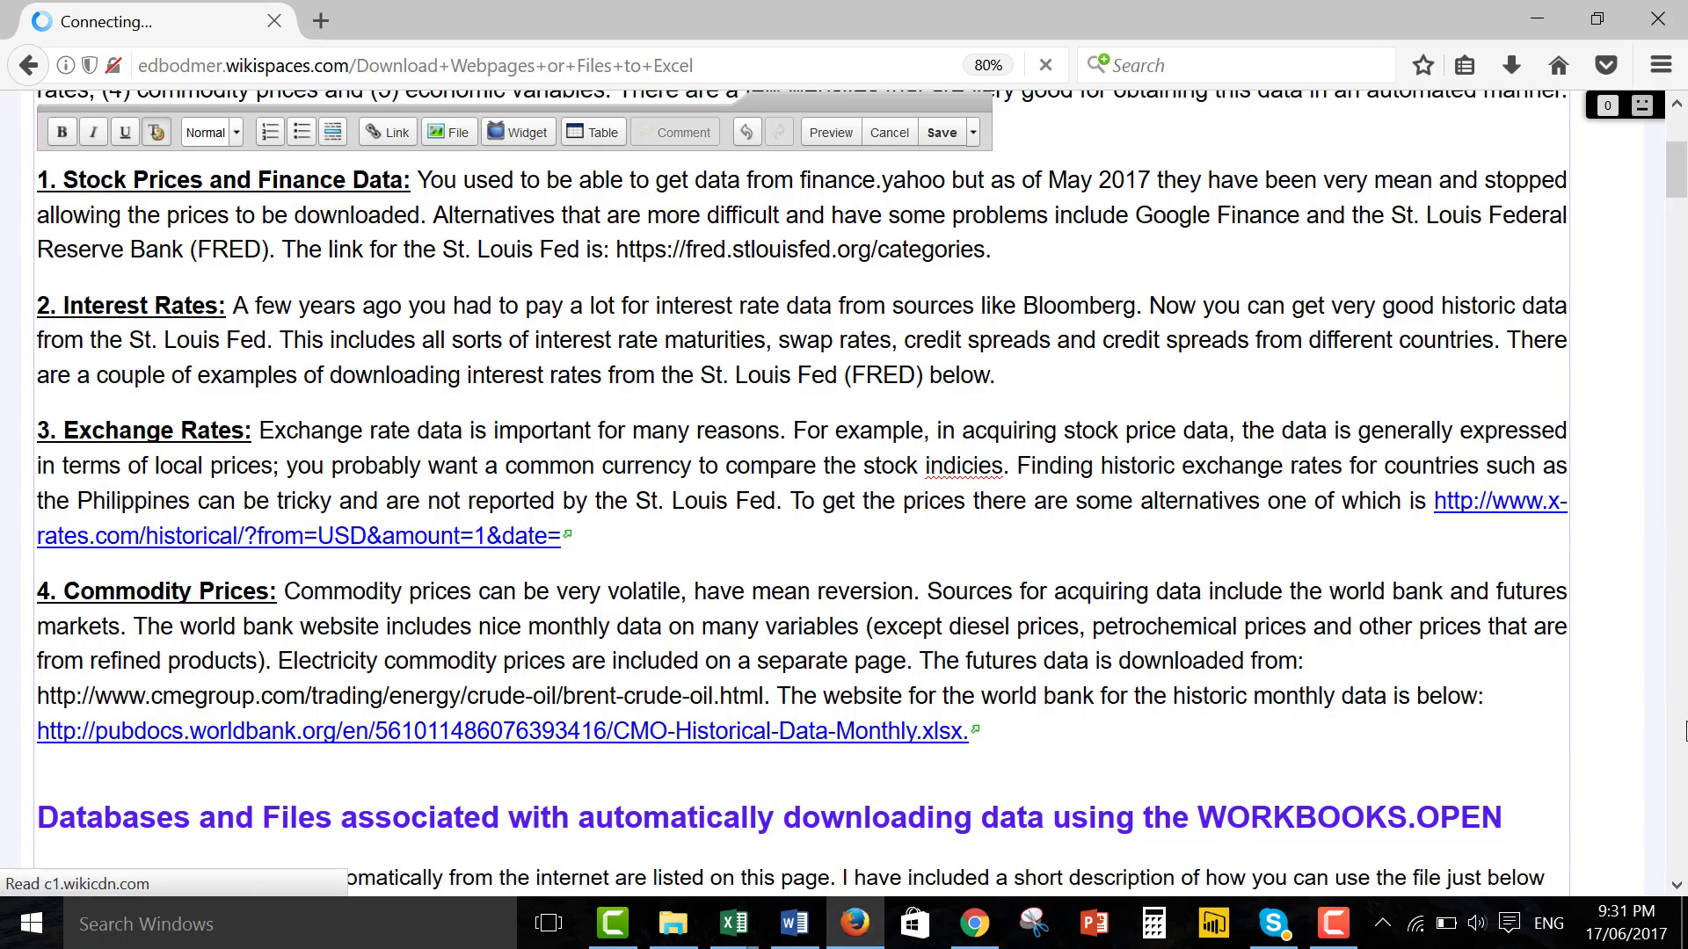
Look down the wiki page to the Commodity Price History and Forecast Database section and return to its beginning.
scroll(1680, 753, "down", 15)
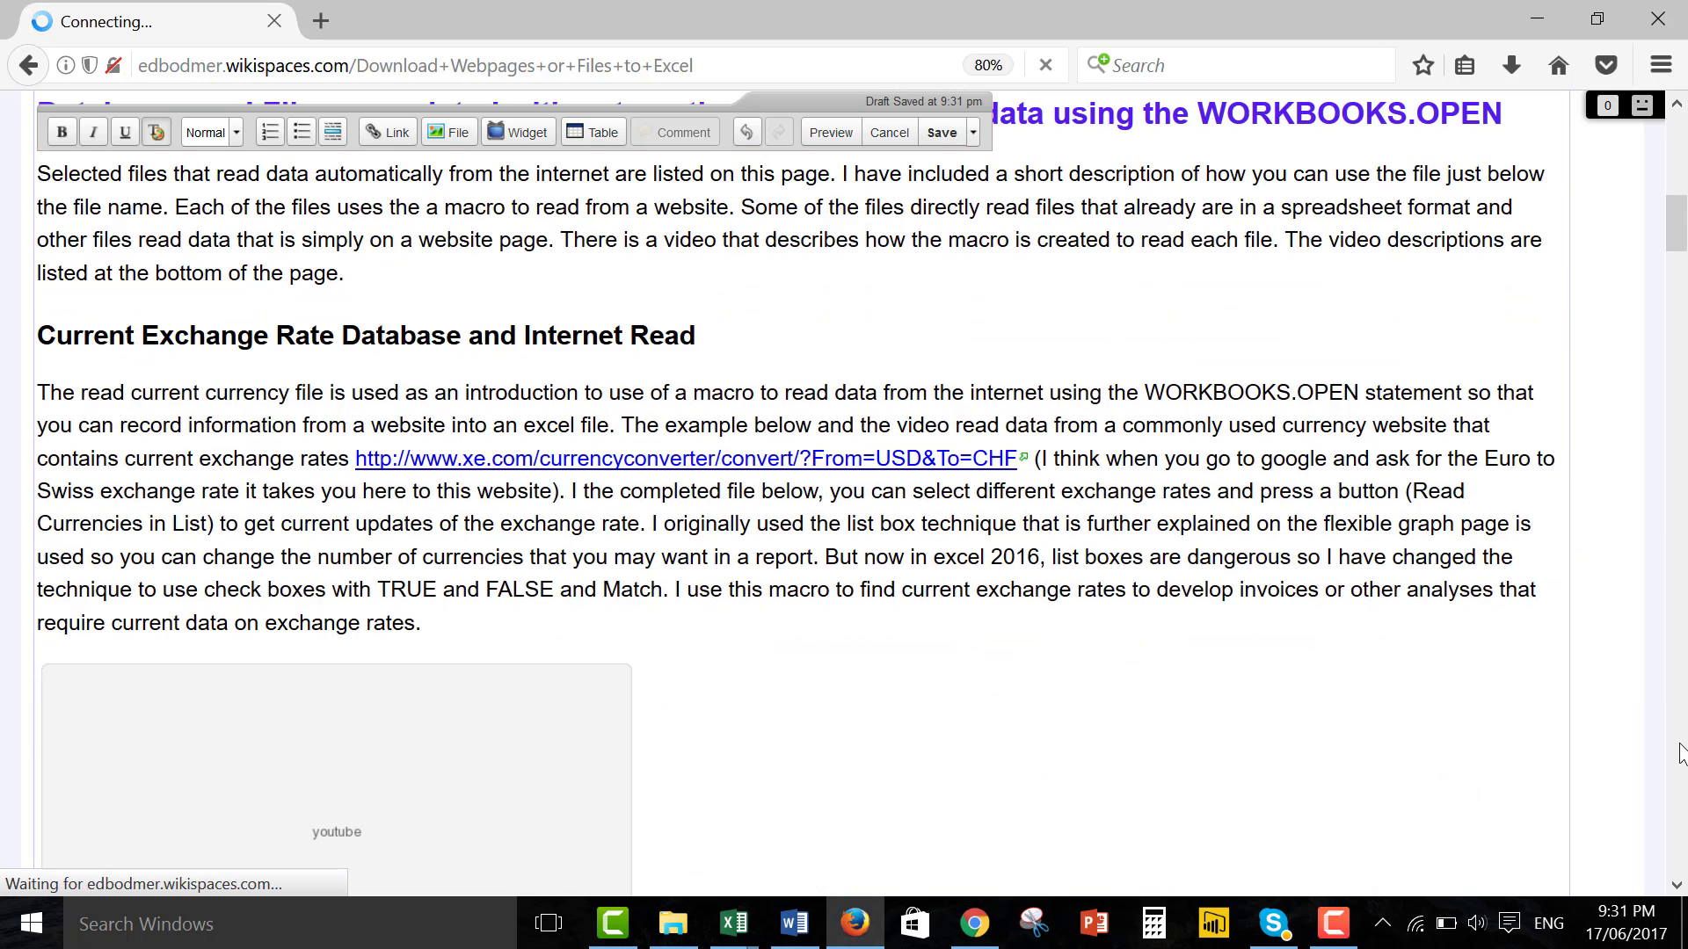
scroll(1679, 753, "down", 10)
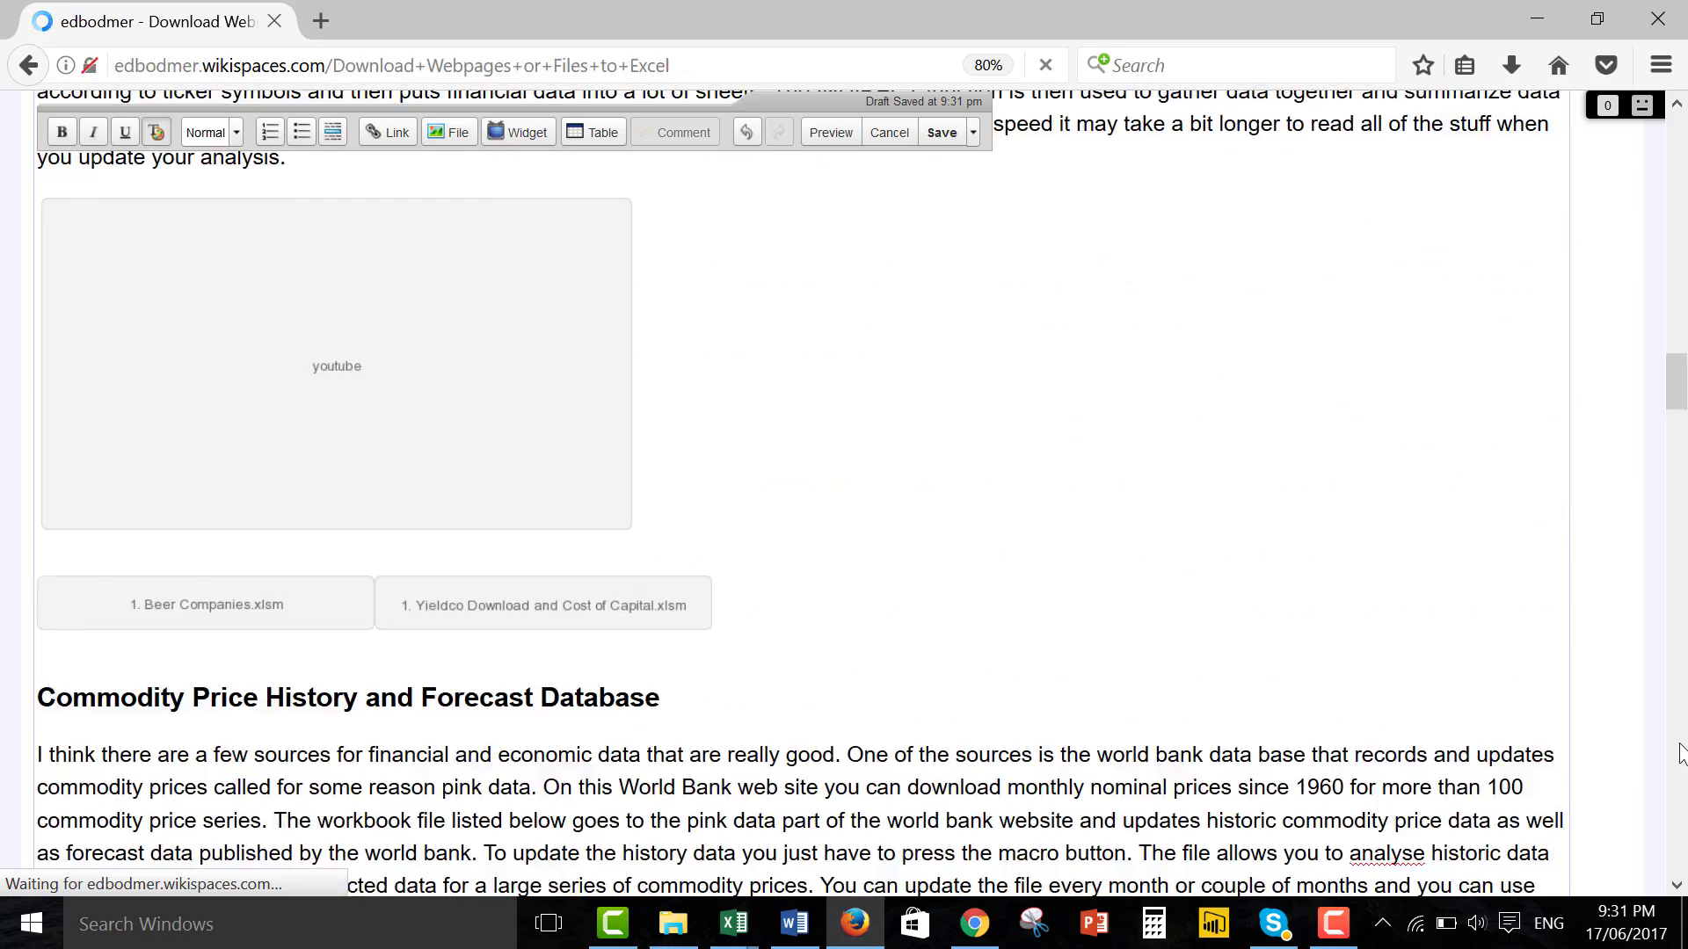
scroll(1680, 754, "down", 10)
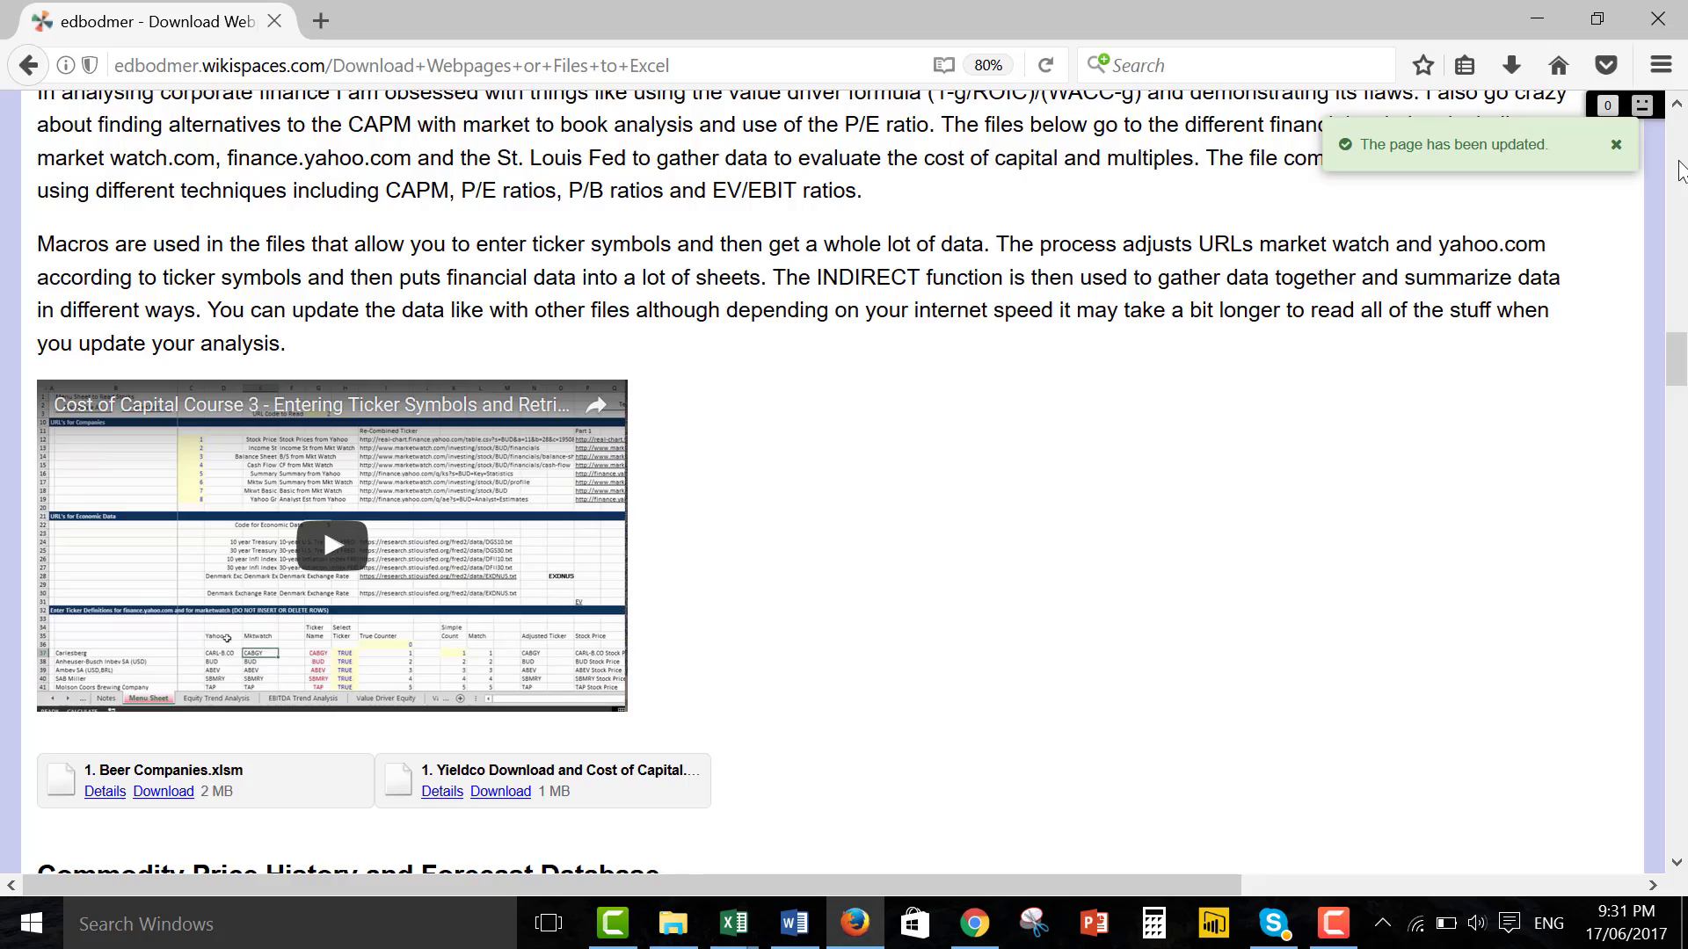
scroll(1679, 170, "up", 10)
scroll(1679, 170, "up", 10)
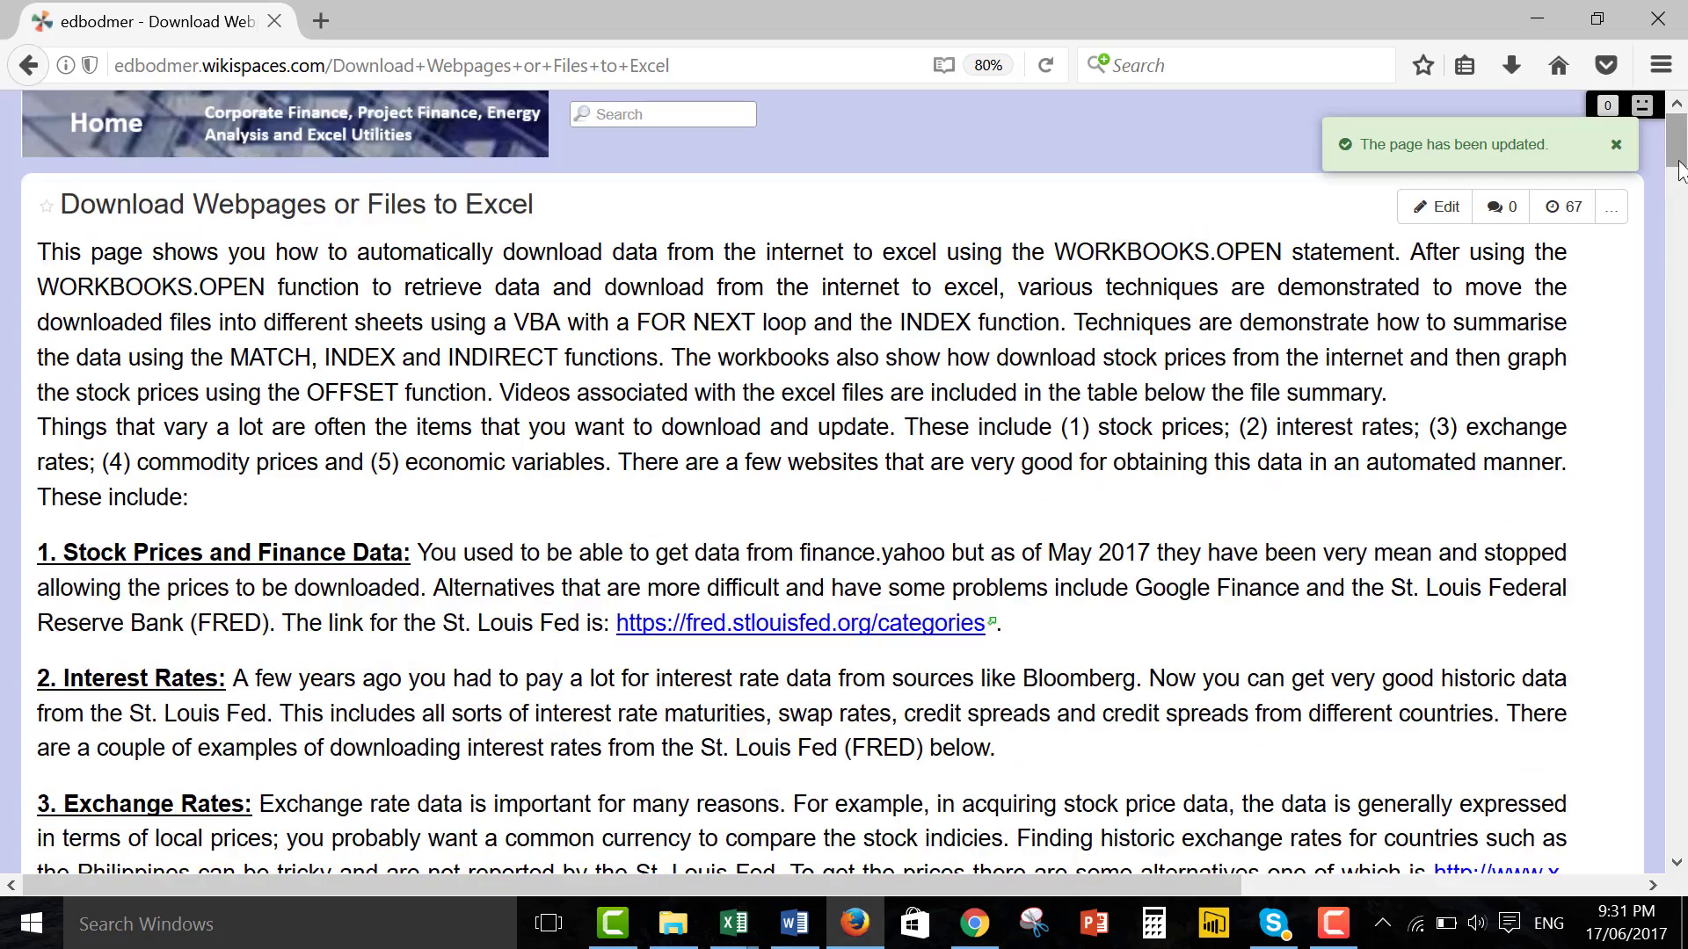
Browse the wiki page's database sections and files, from country economic data and stock indices to stock prices and solar panel costs.
scroll(1282, 510, "down", 10)
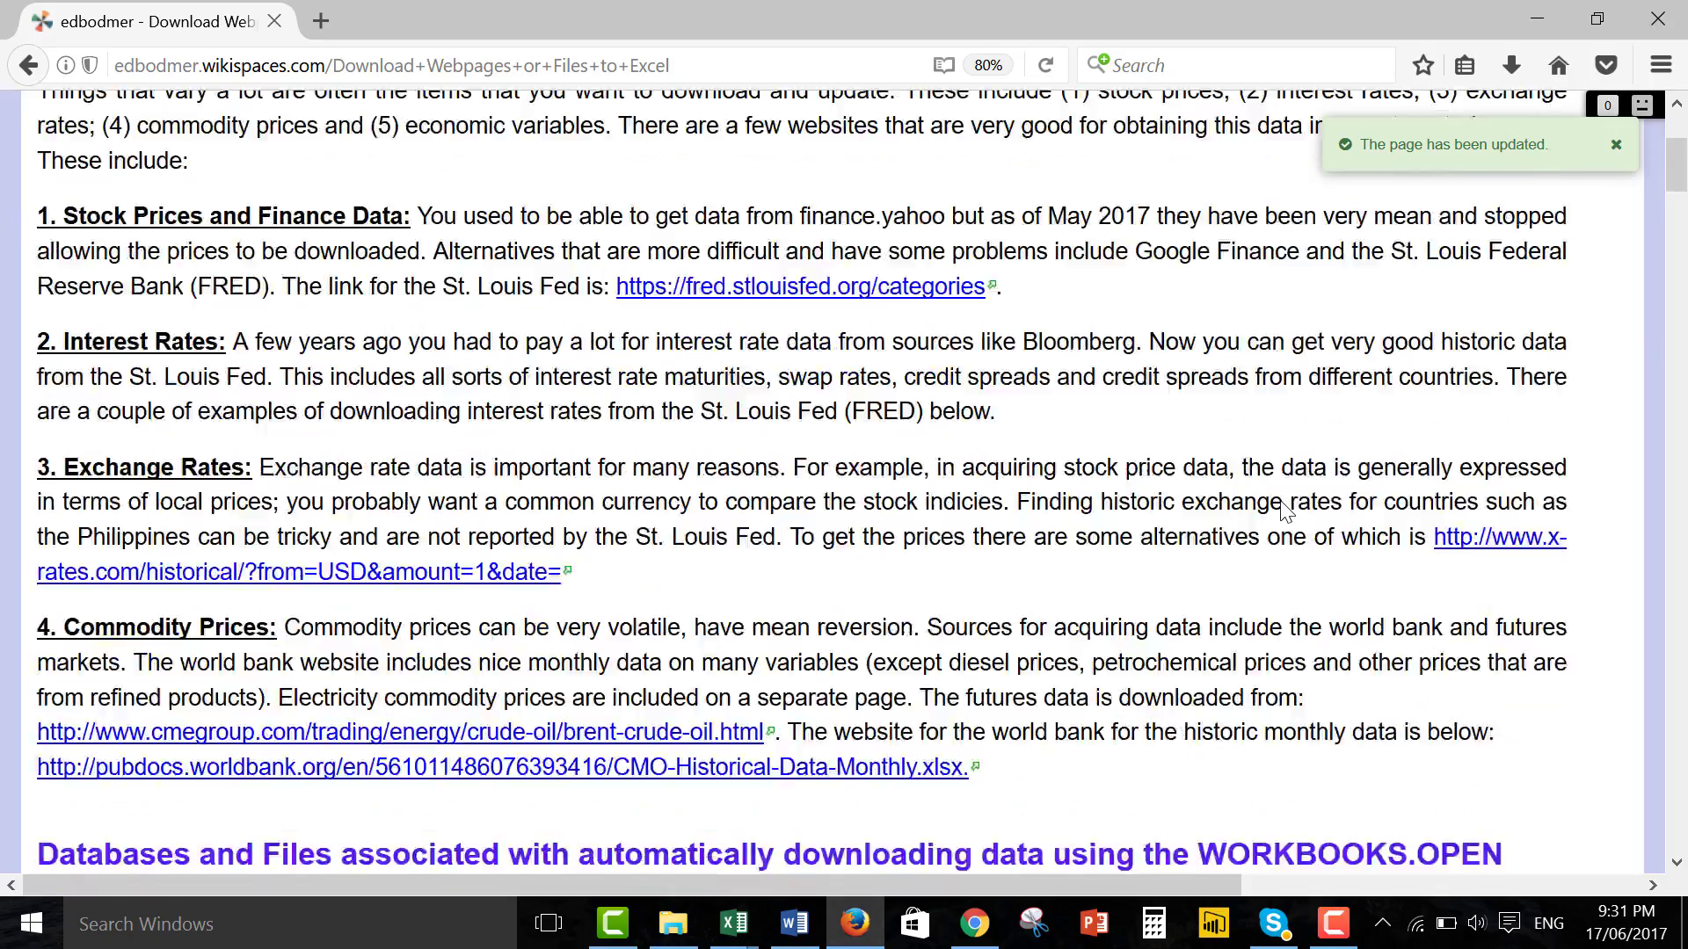
scroll(1282, 510, "down", 15)
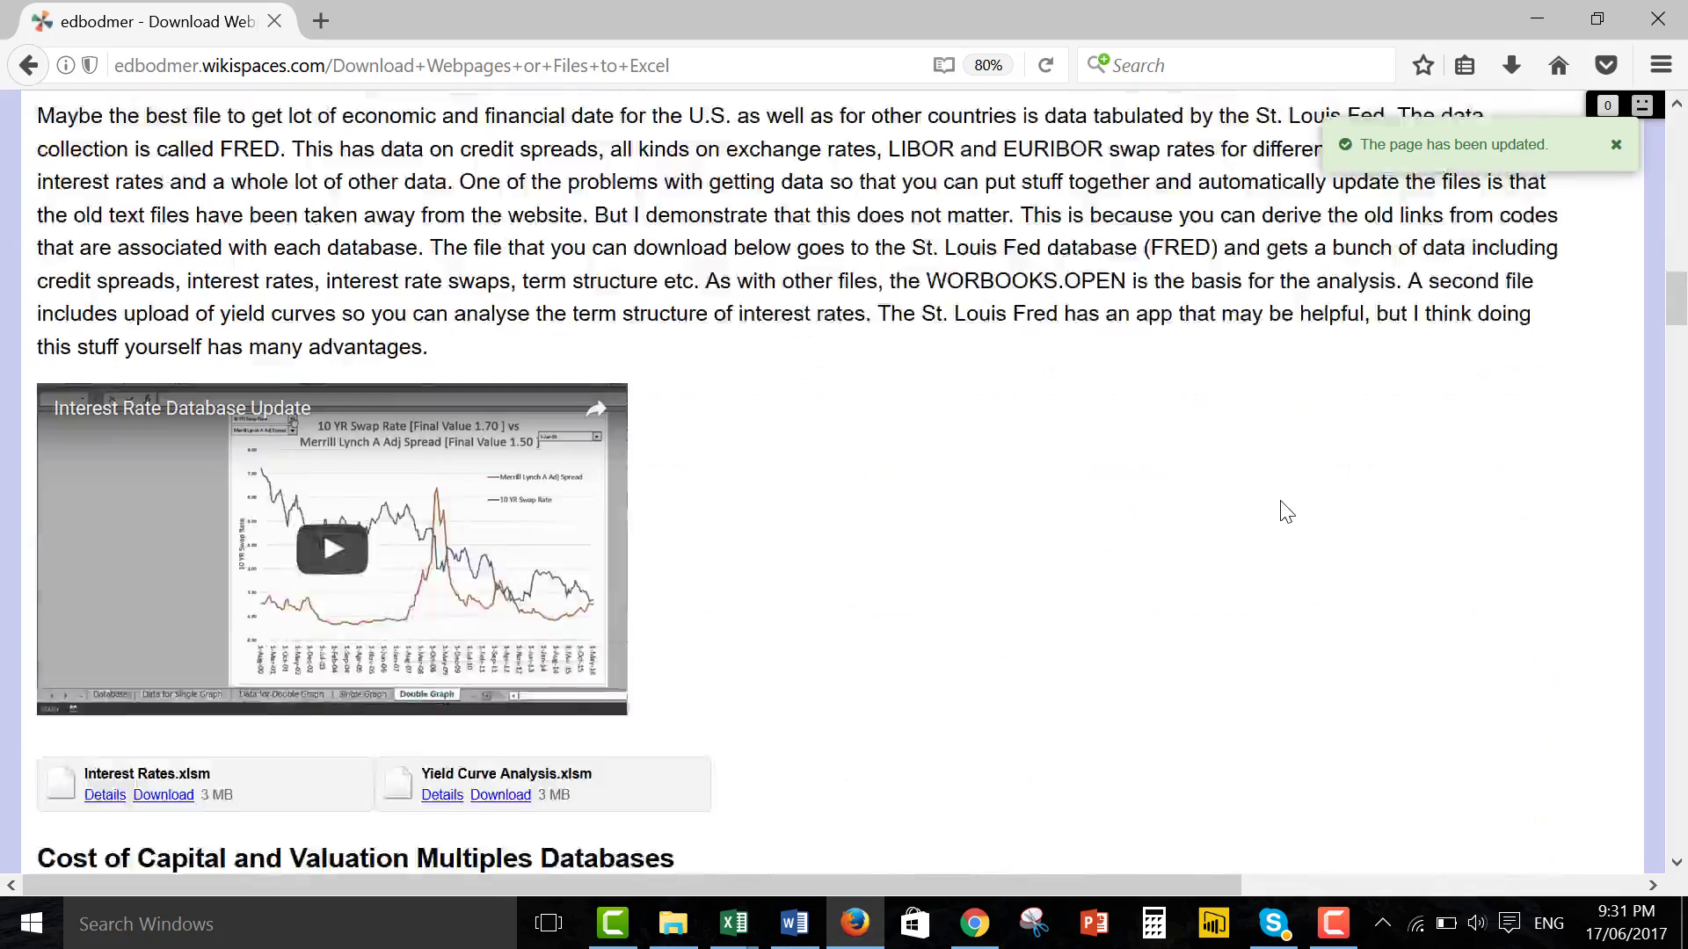
scroll(1282, 512, "down", 15)
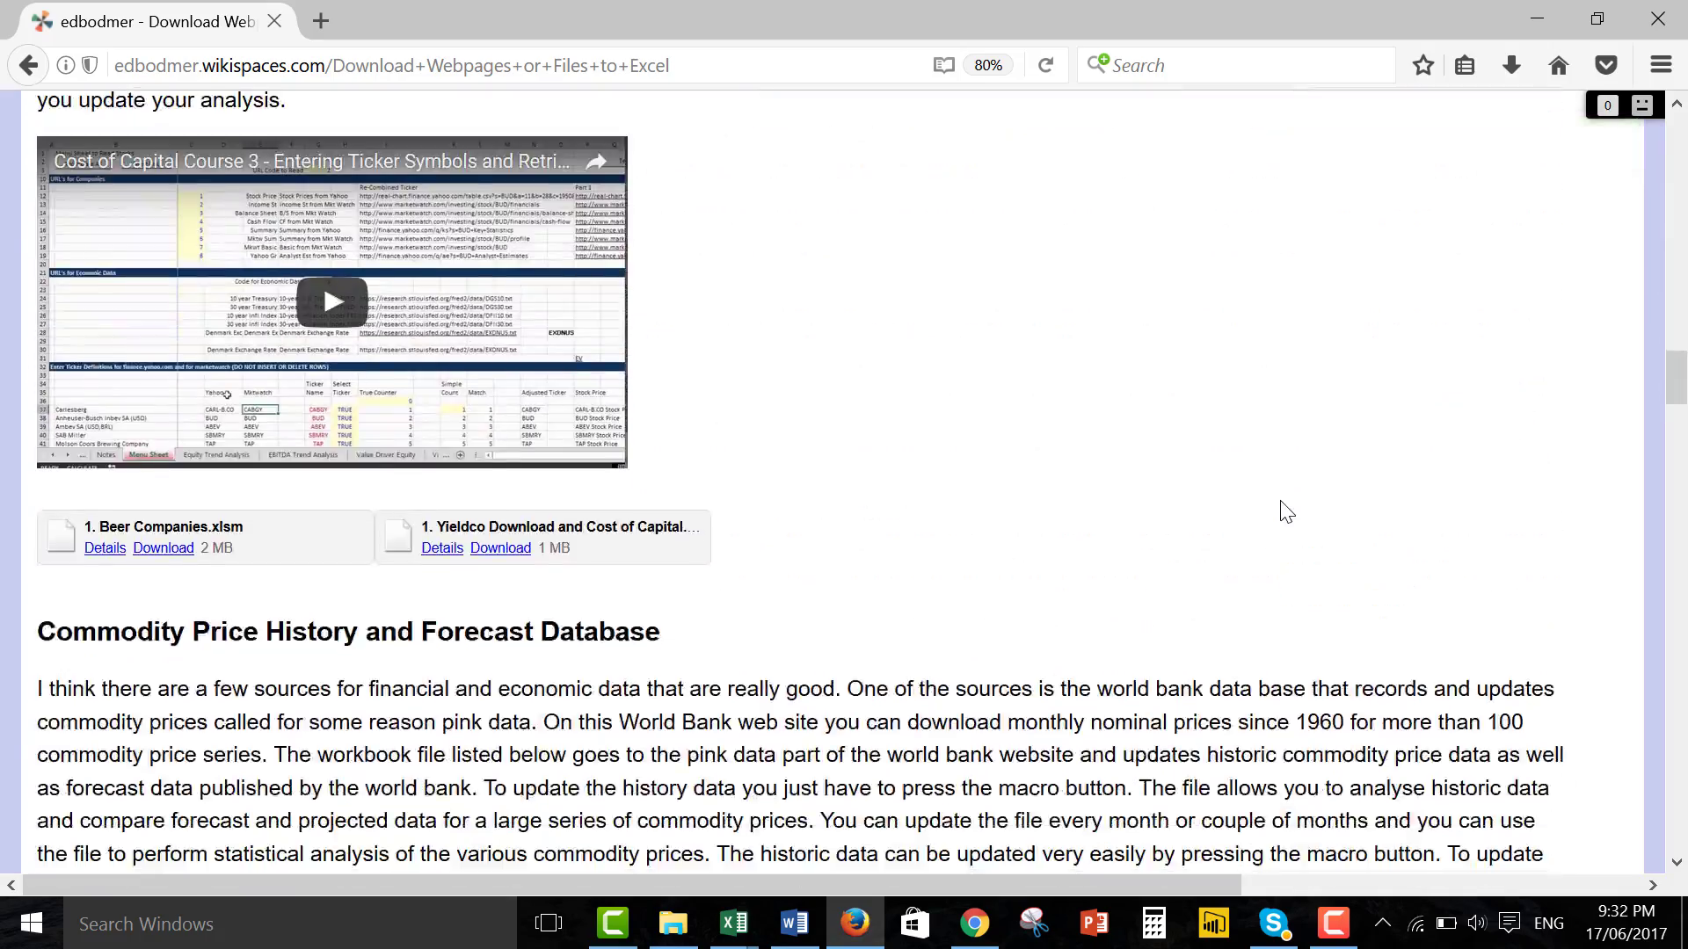
scroll(1282, 512, "down", 15)
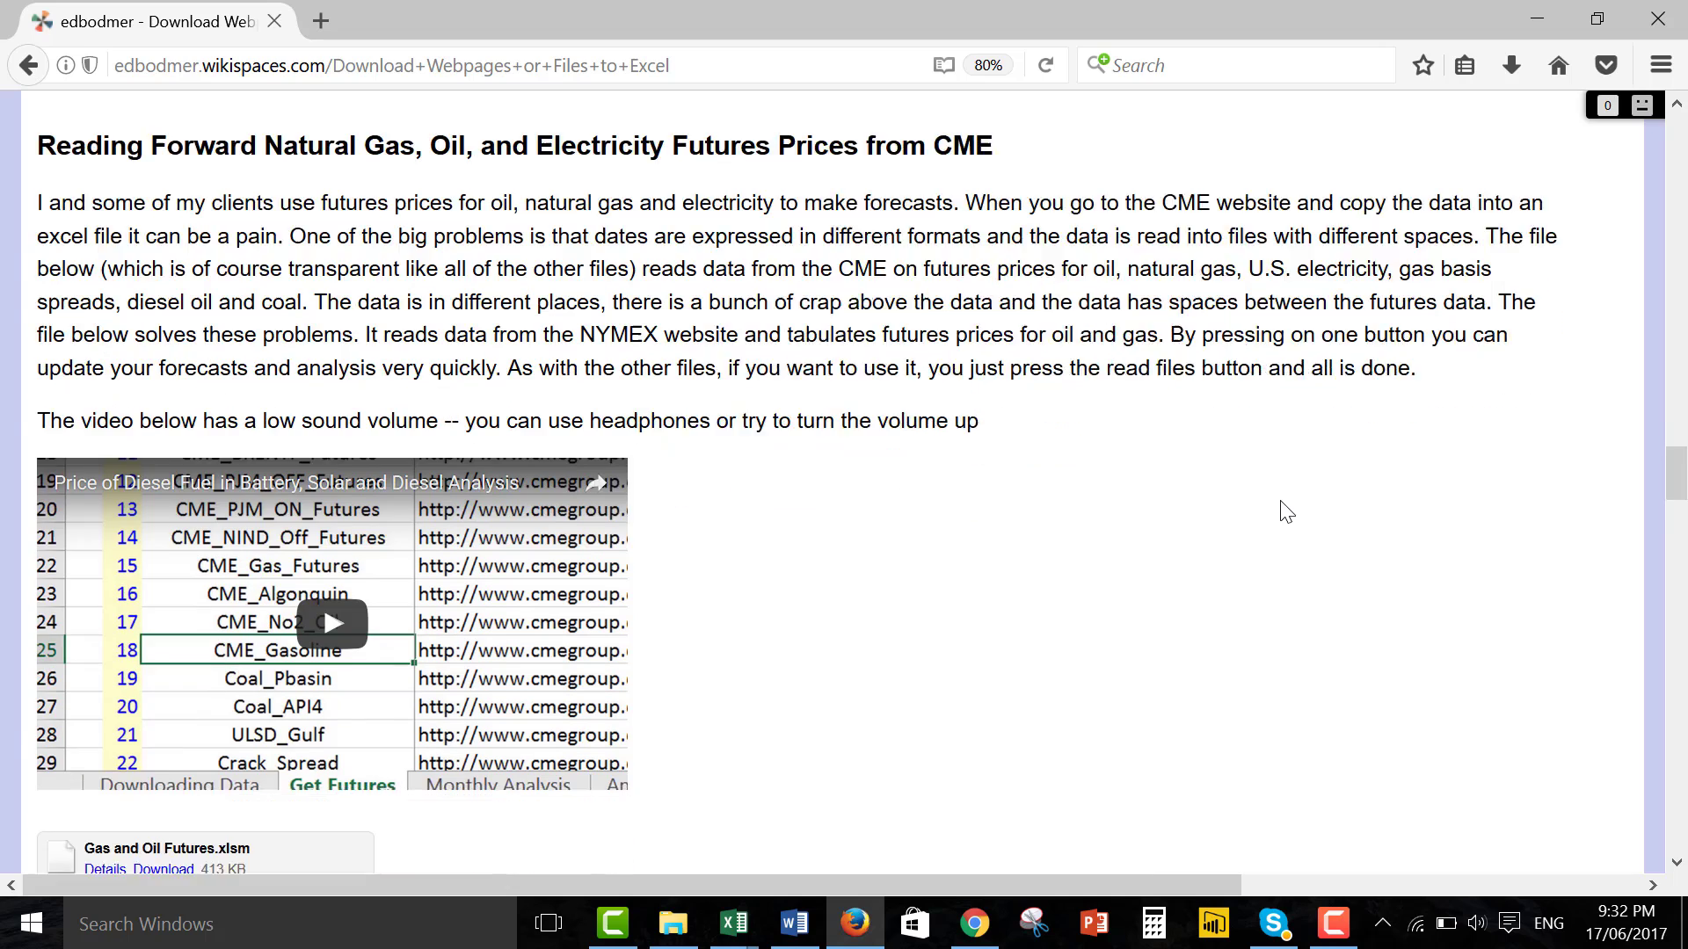
scroll(1281, 510, "up", 3)
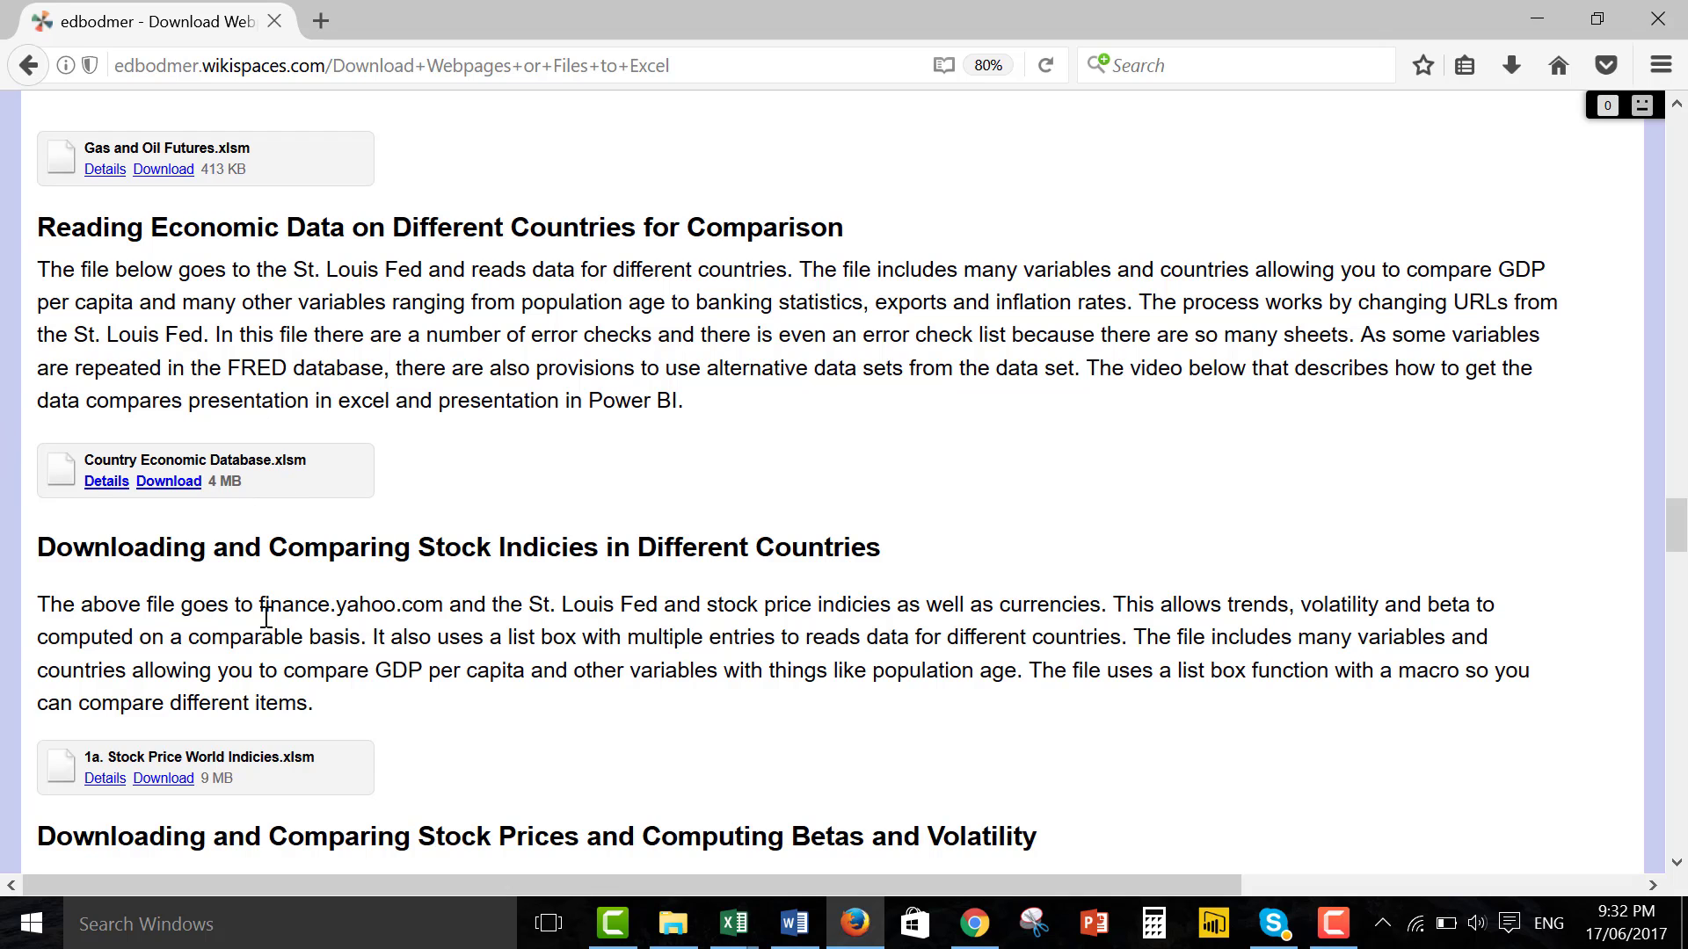
scroll(813, 275, "down", 6)
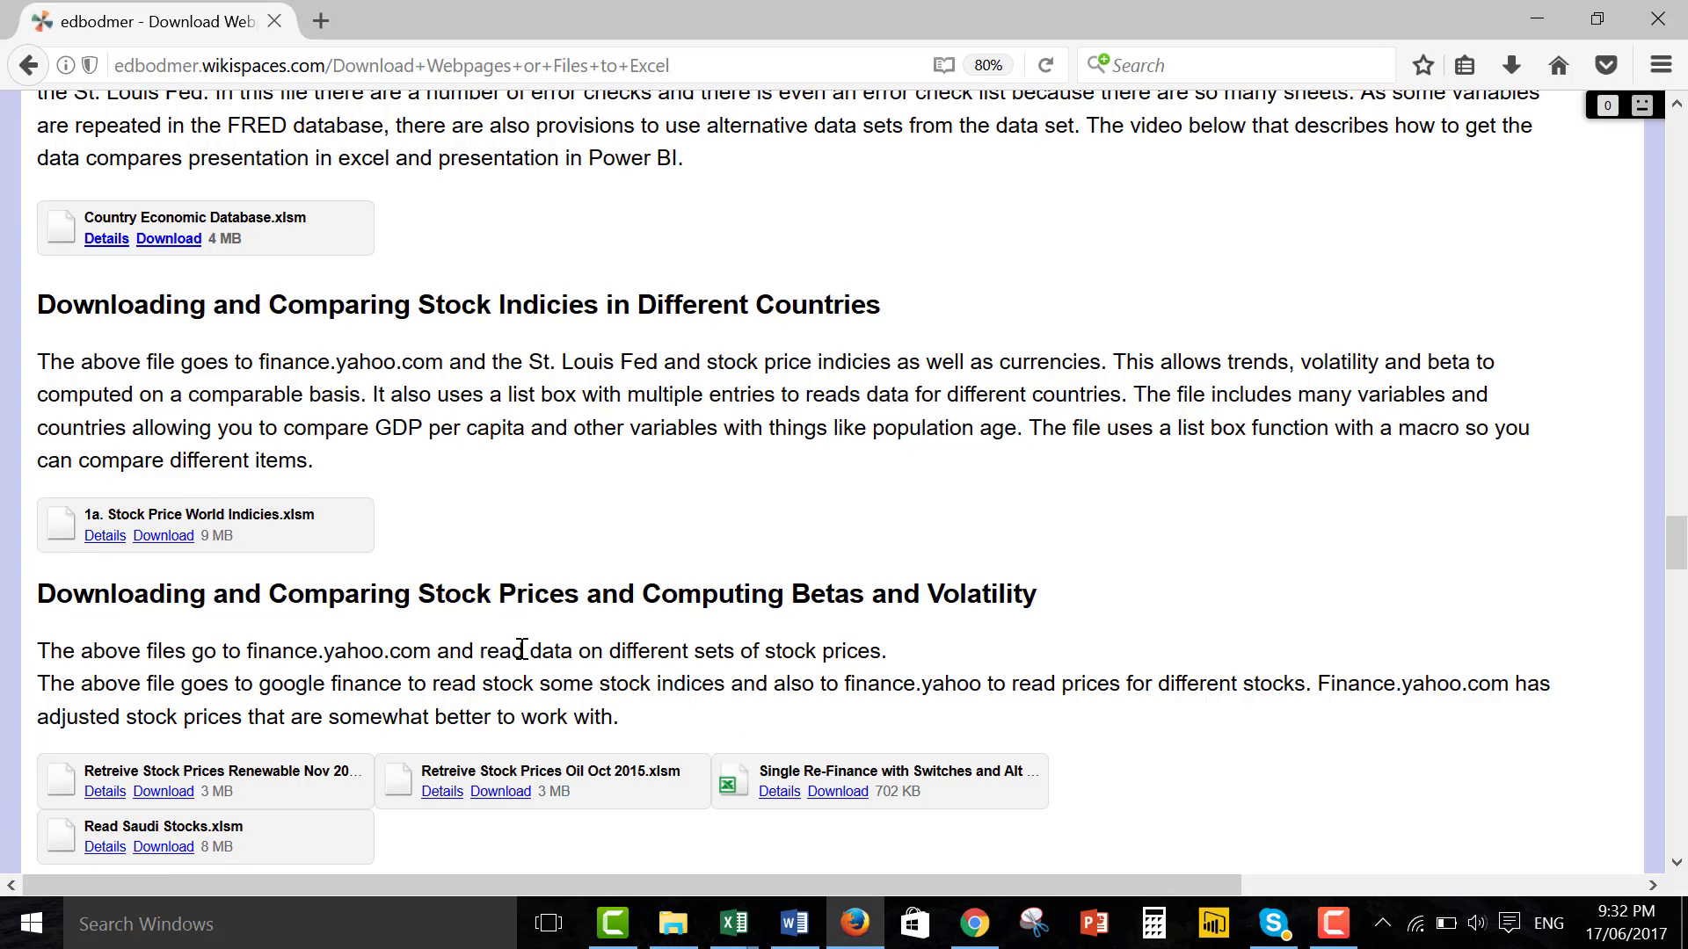
scroll(521, 649, "down", 2)
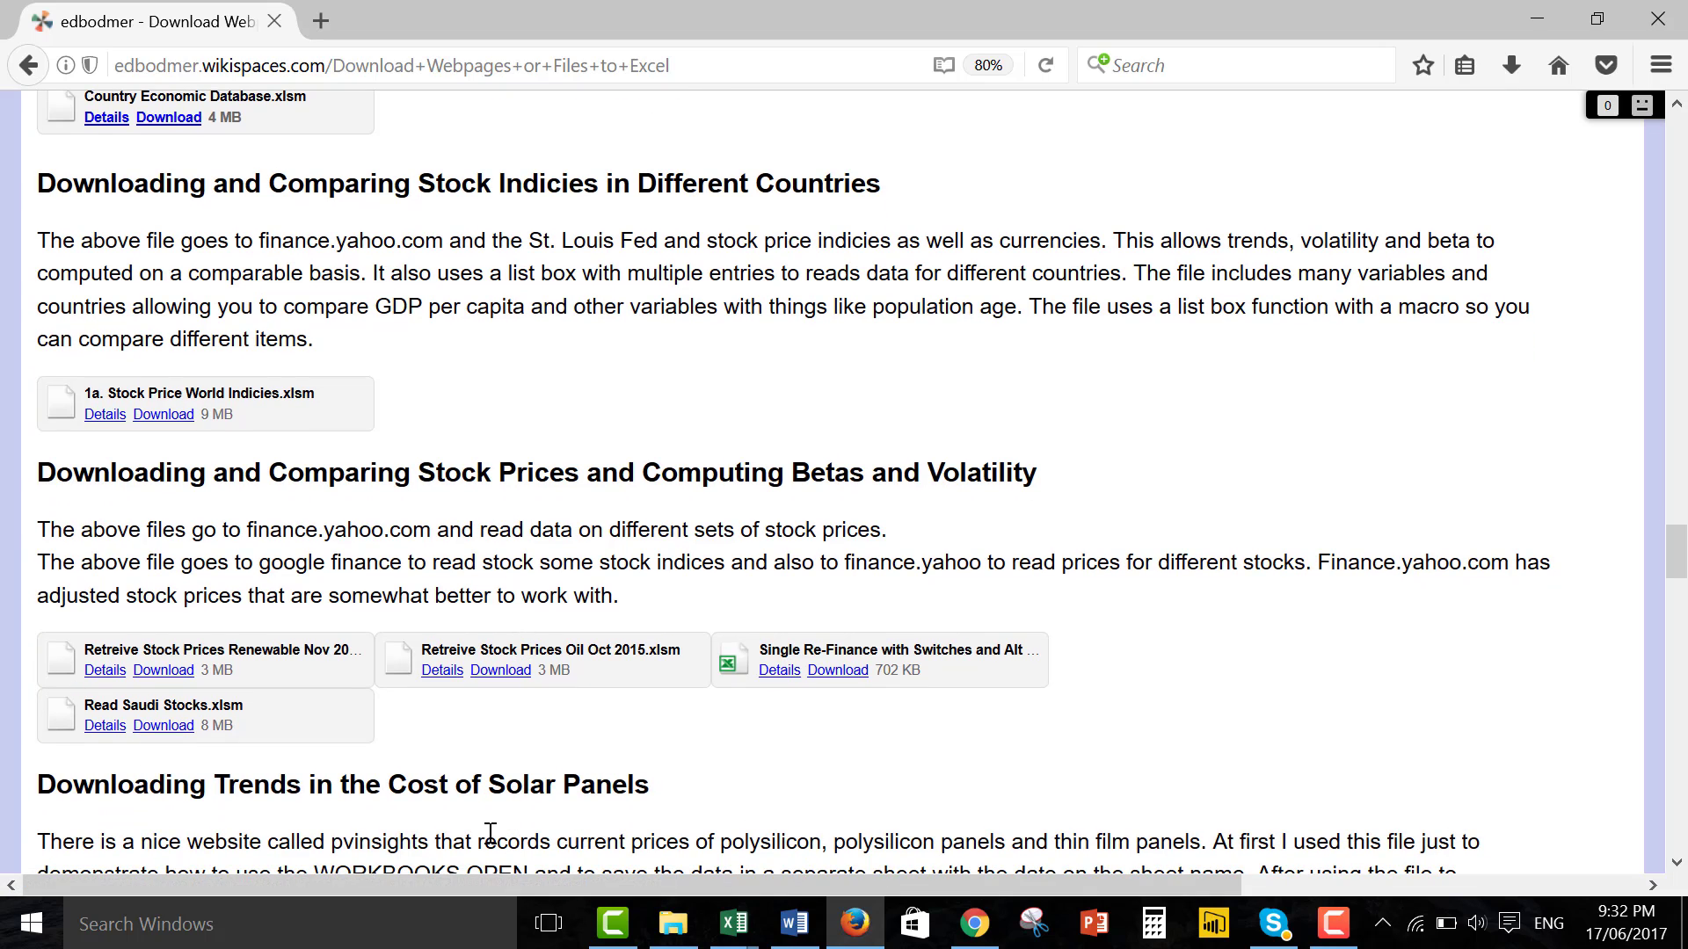
Switch to the Stock Market Indicies1.xlsm workbook in Excel and look back through its index sheets to Russel Top 200 Price Index.
mouse_move(734, 925)
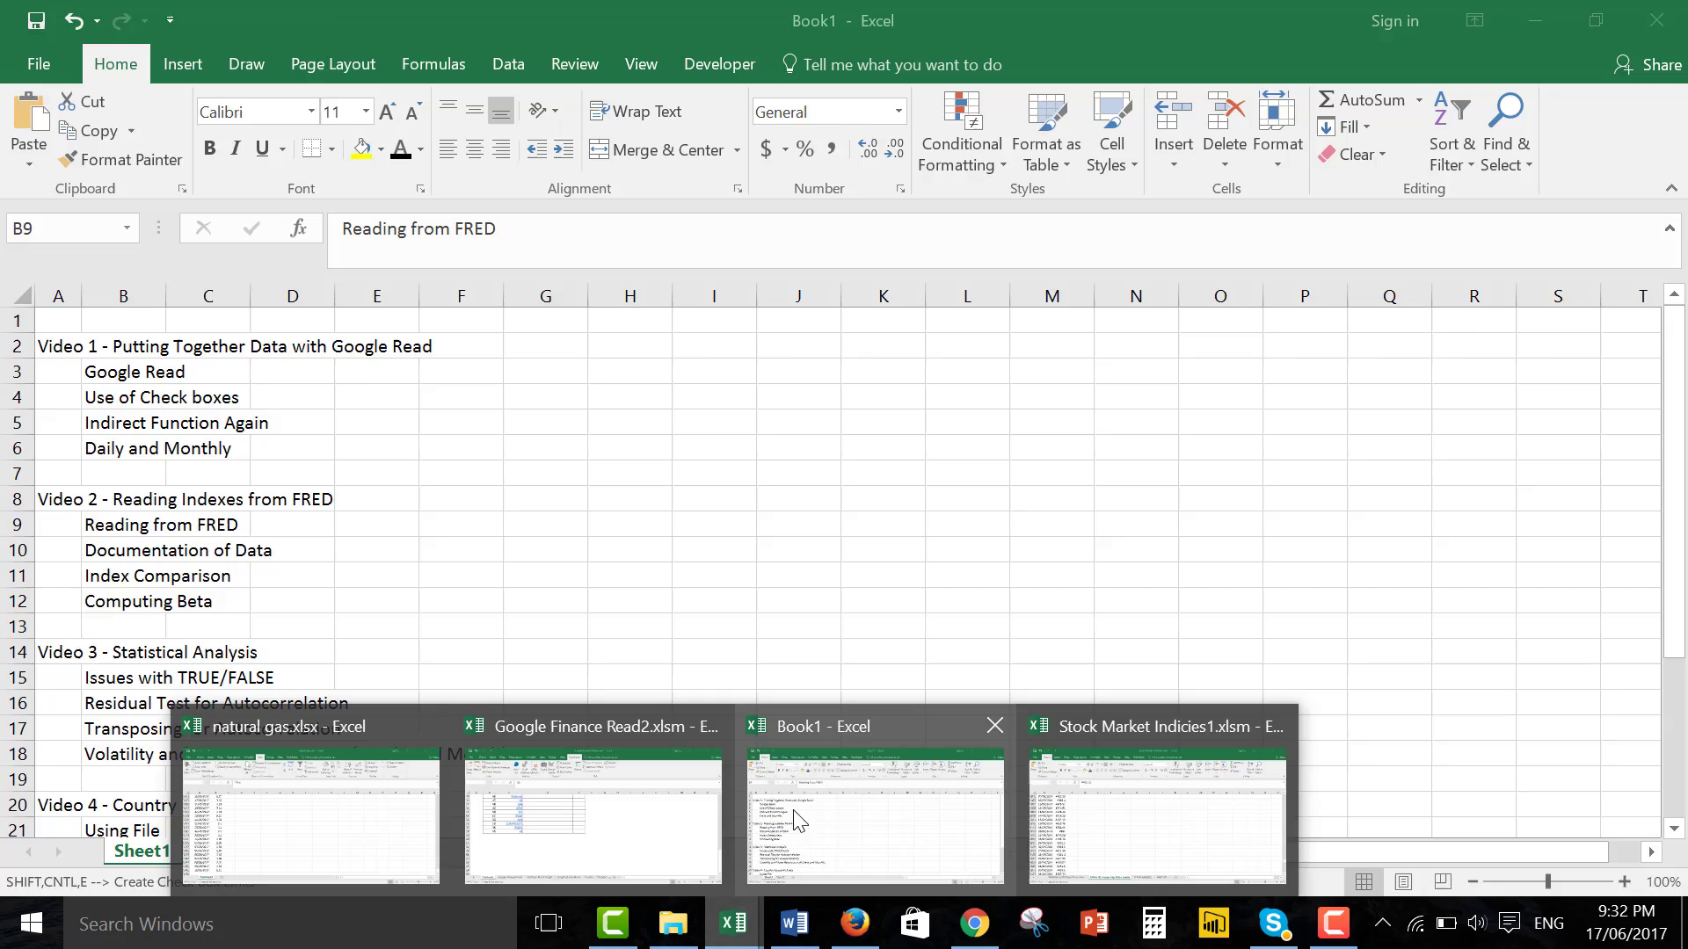
mouse_move(470, 840)
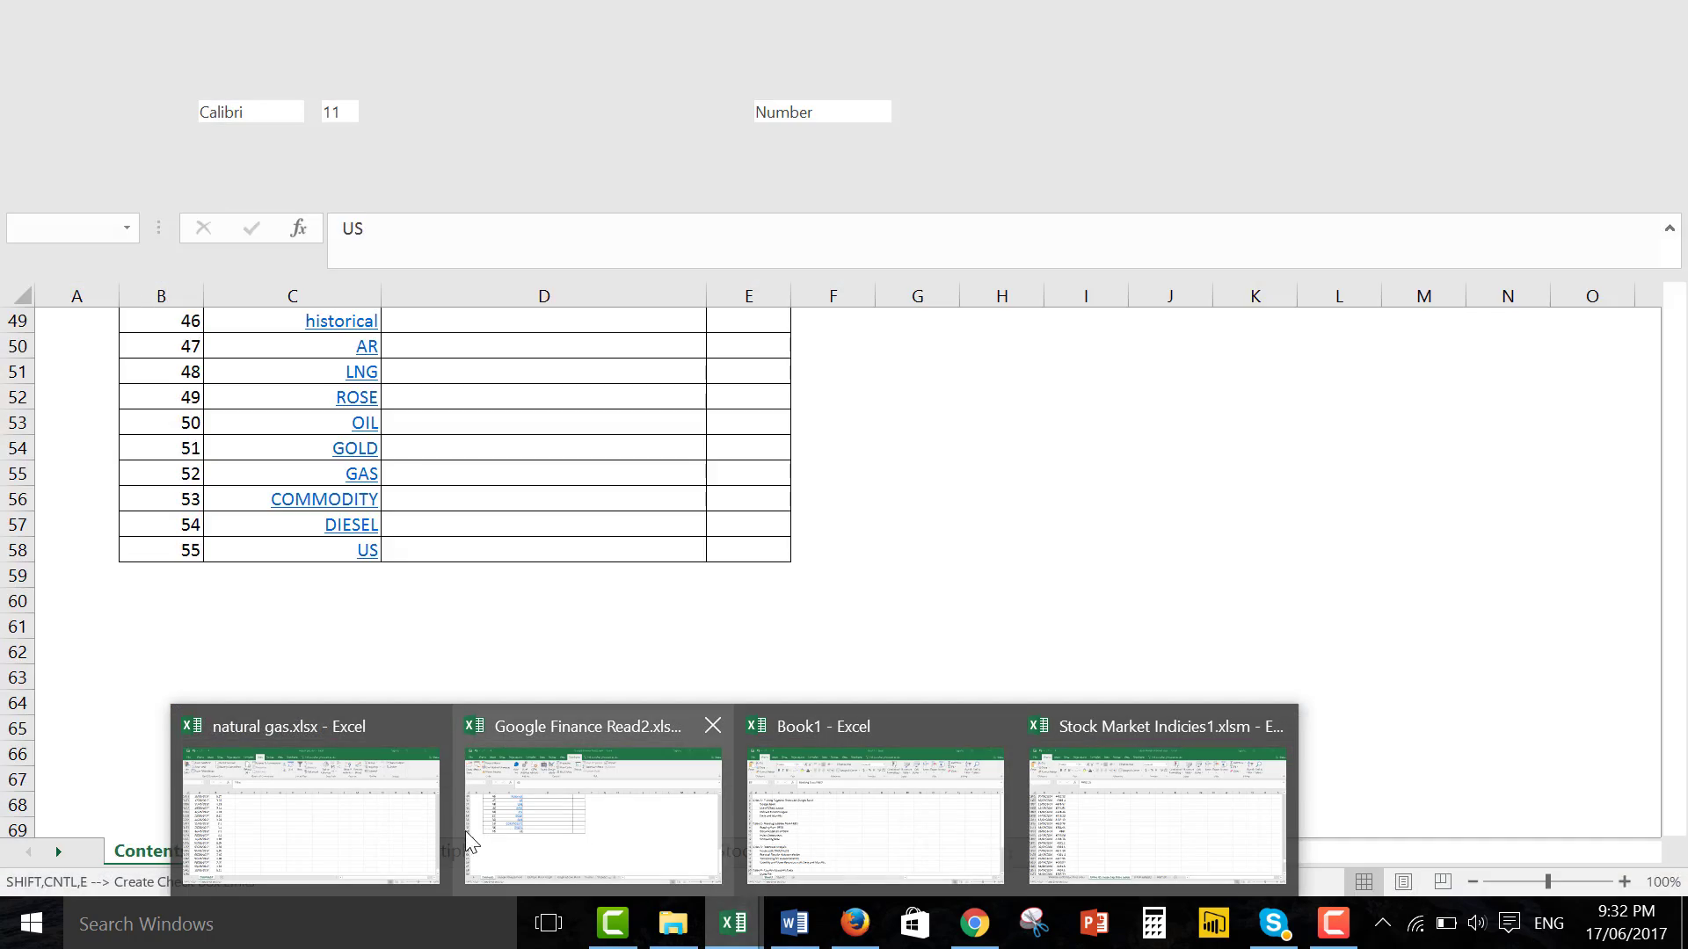
mouse_move(1191, 833)
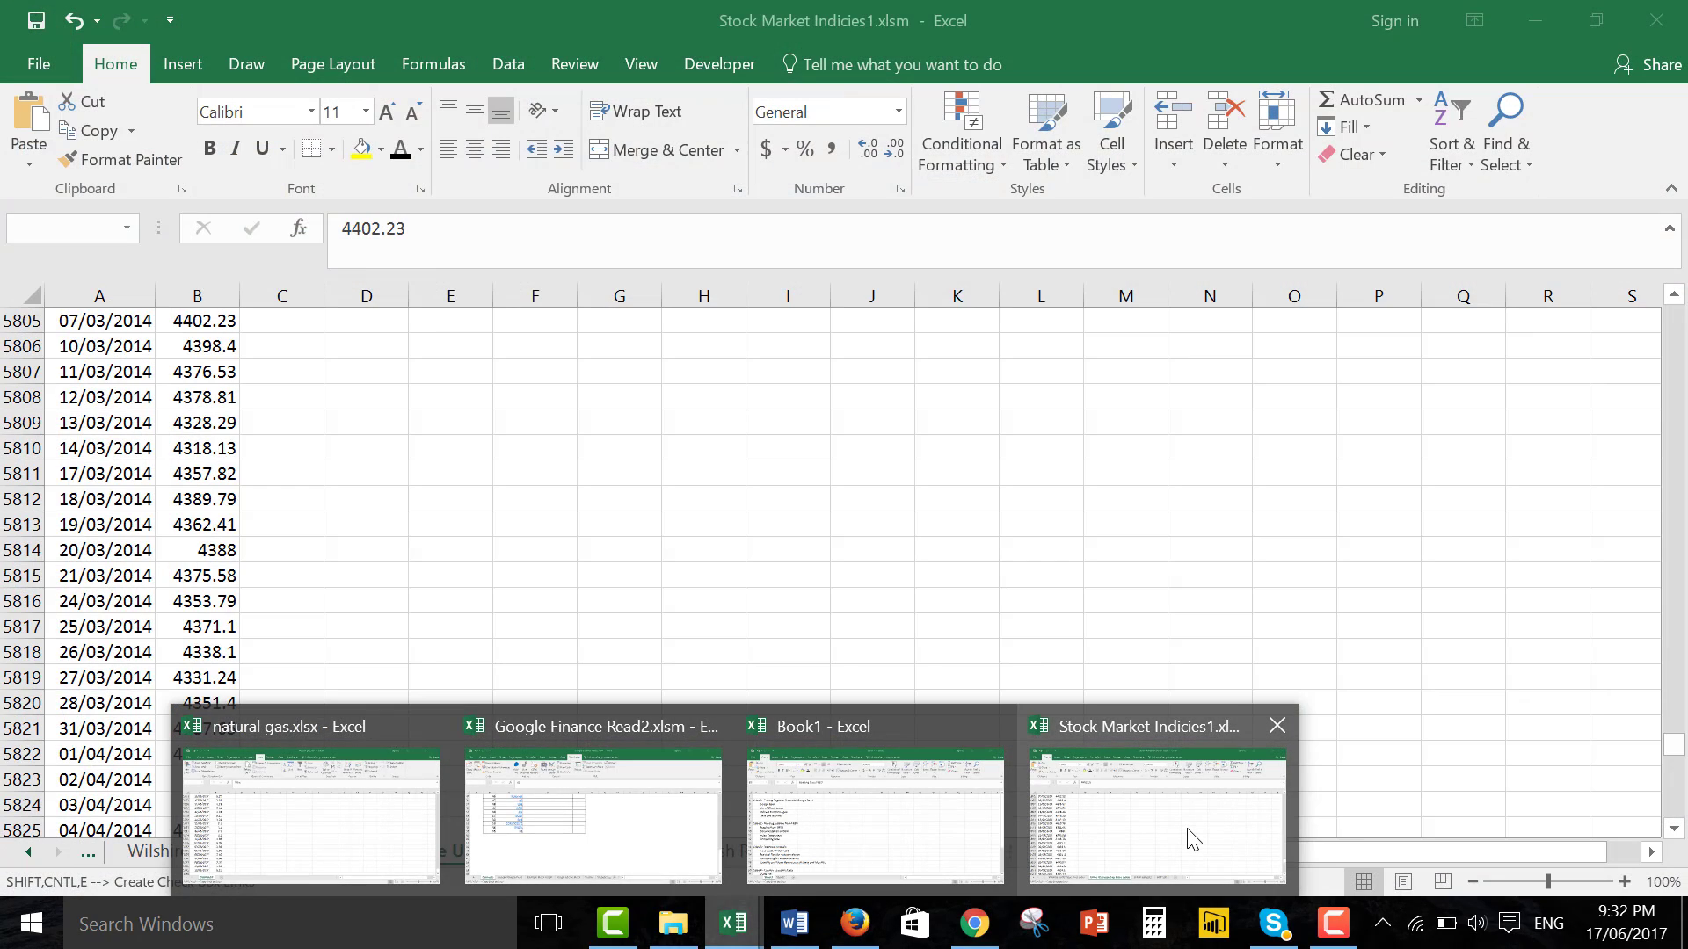
left_click(1192, 839)
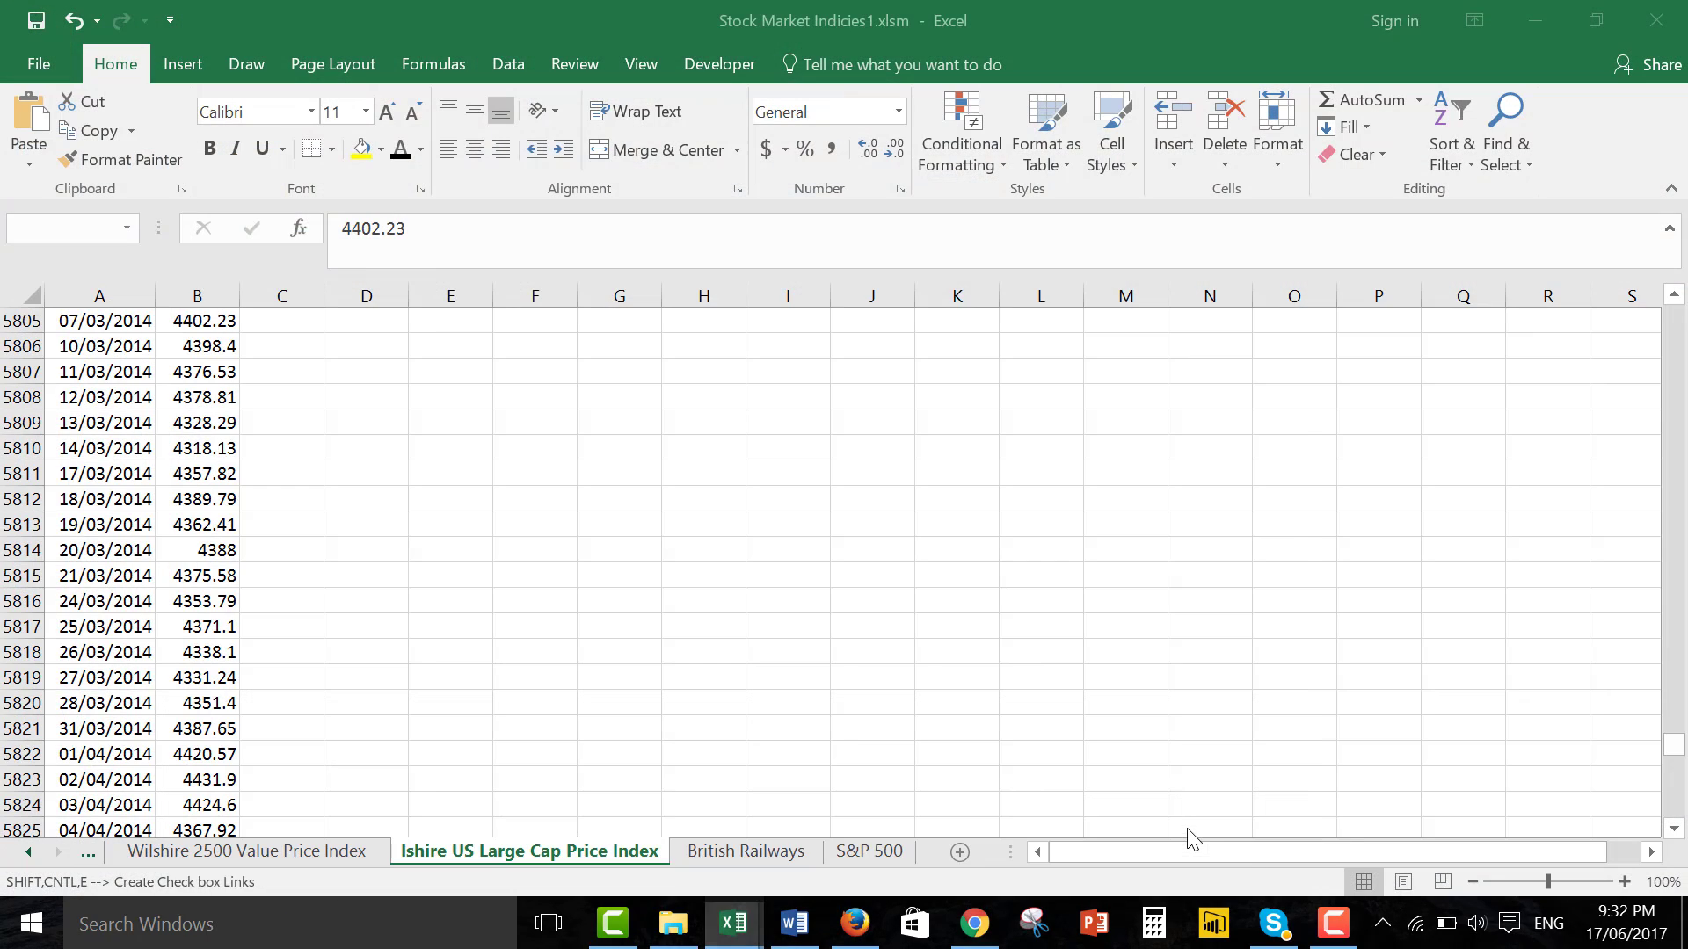
left_click(426, 498)
key("ctrl+Page_Up")
key("ctrl+Page_Up")
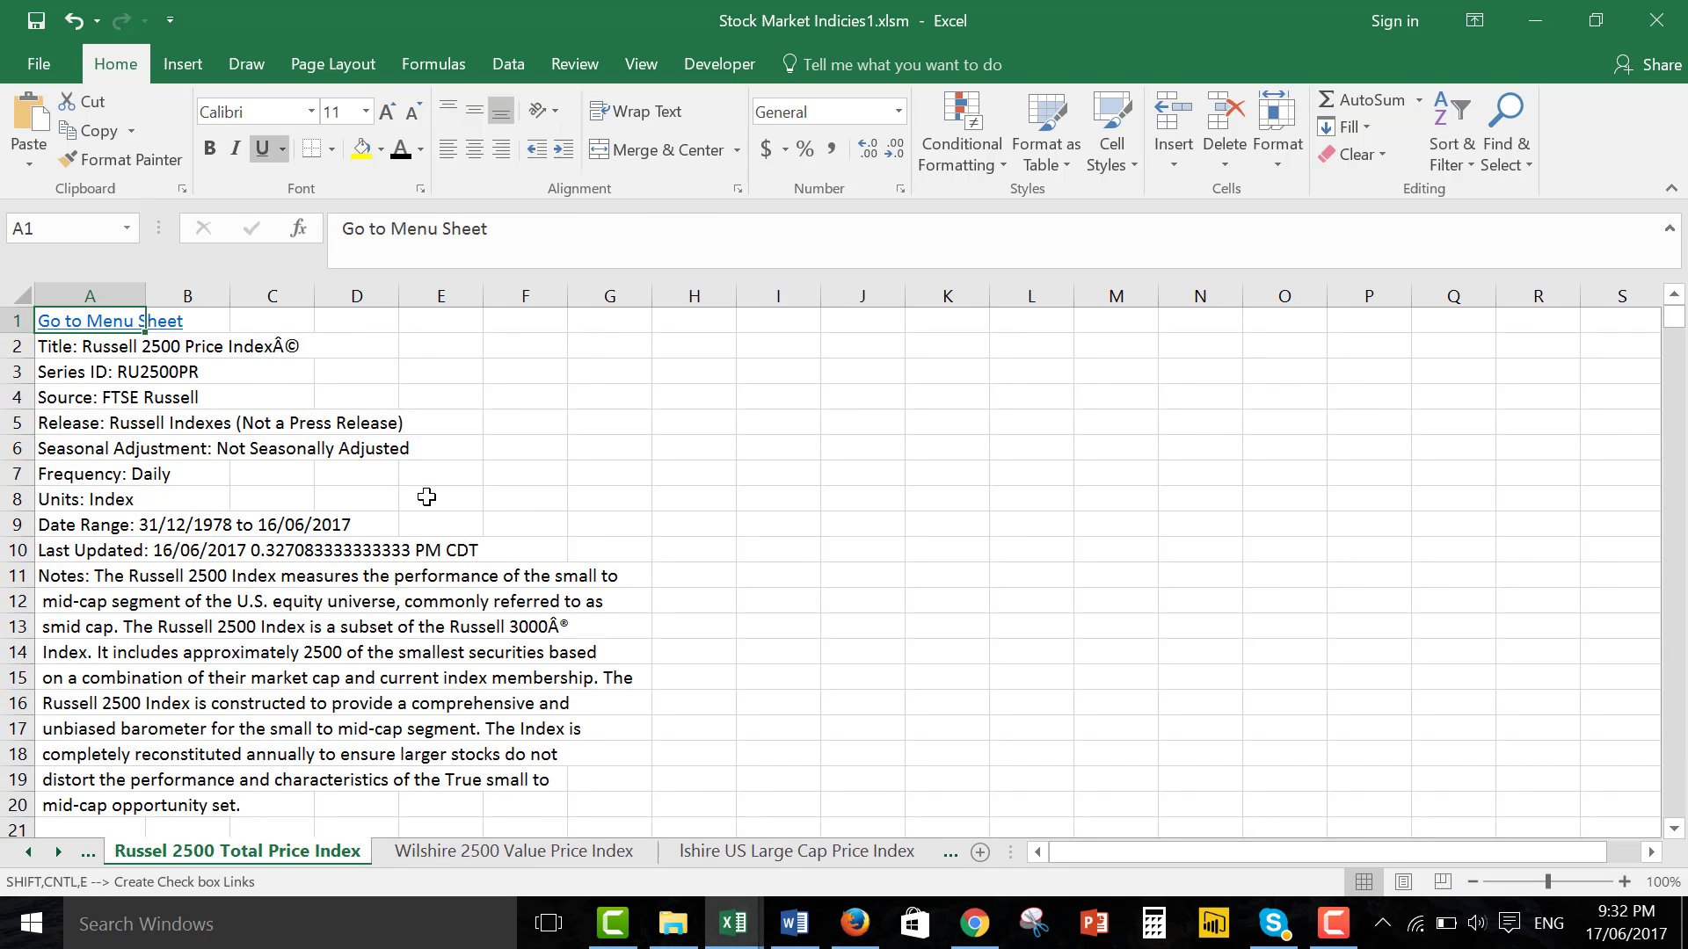
key("ctrl+Page_Up")
key("ctrl+Page_Up")
key("ctrl+Page_Up")
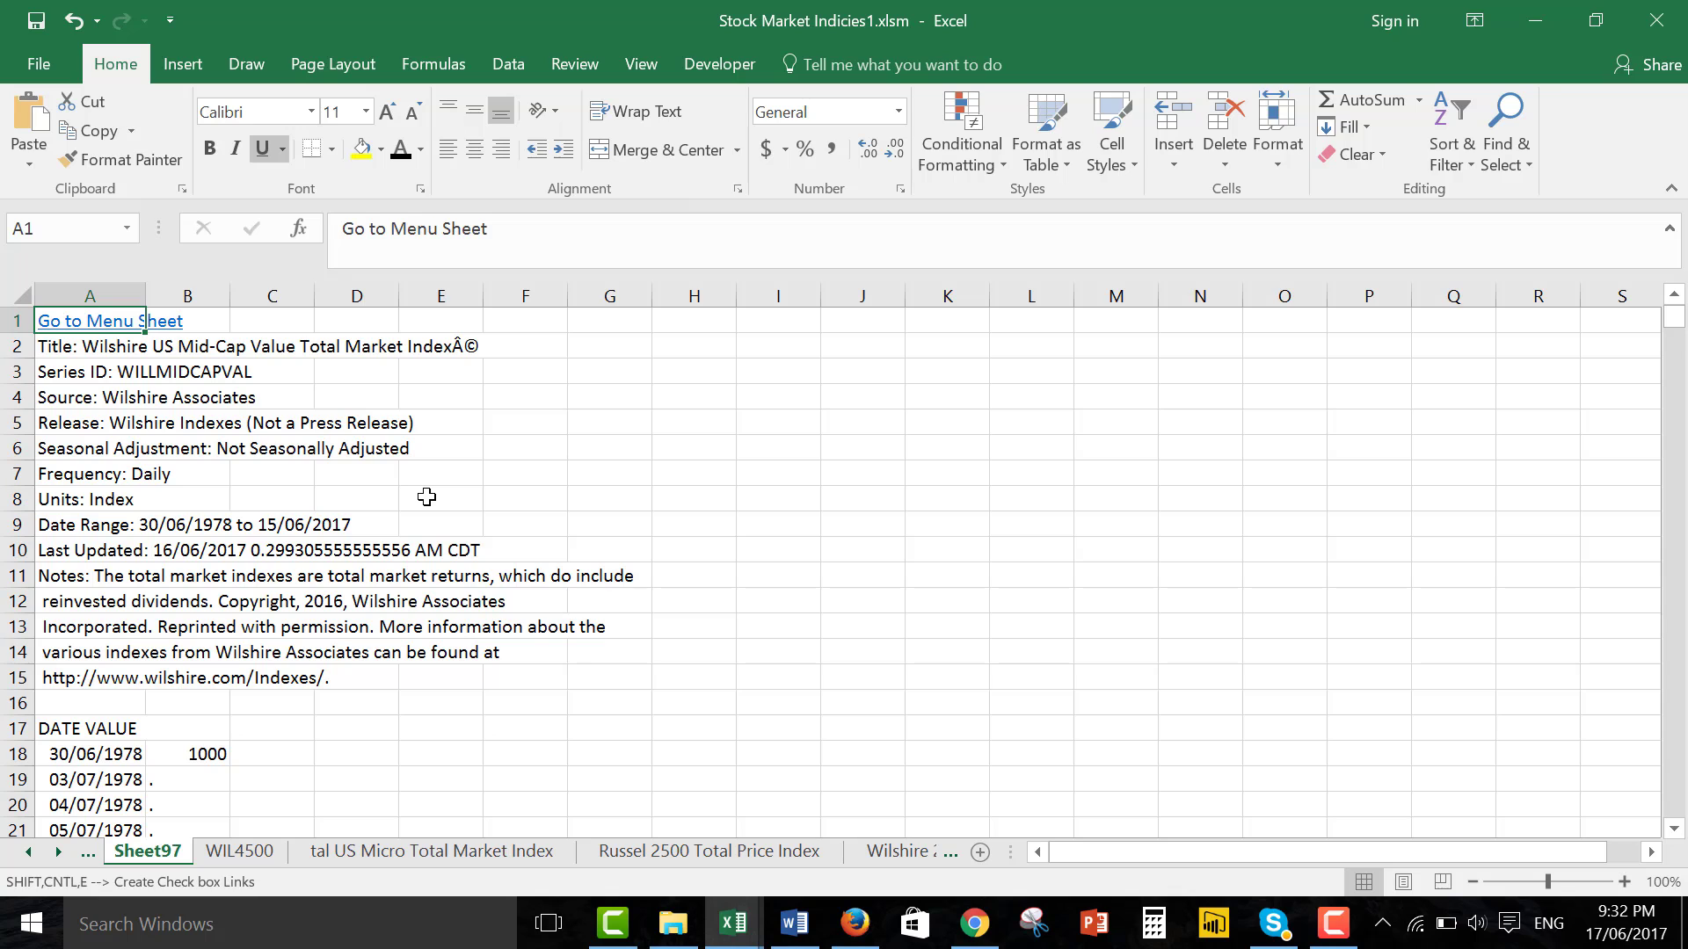
key("ctrl+Page_Up")
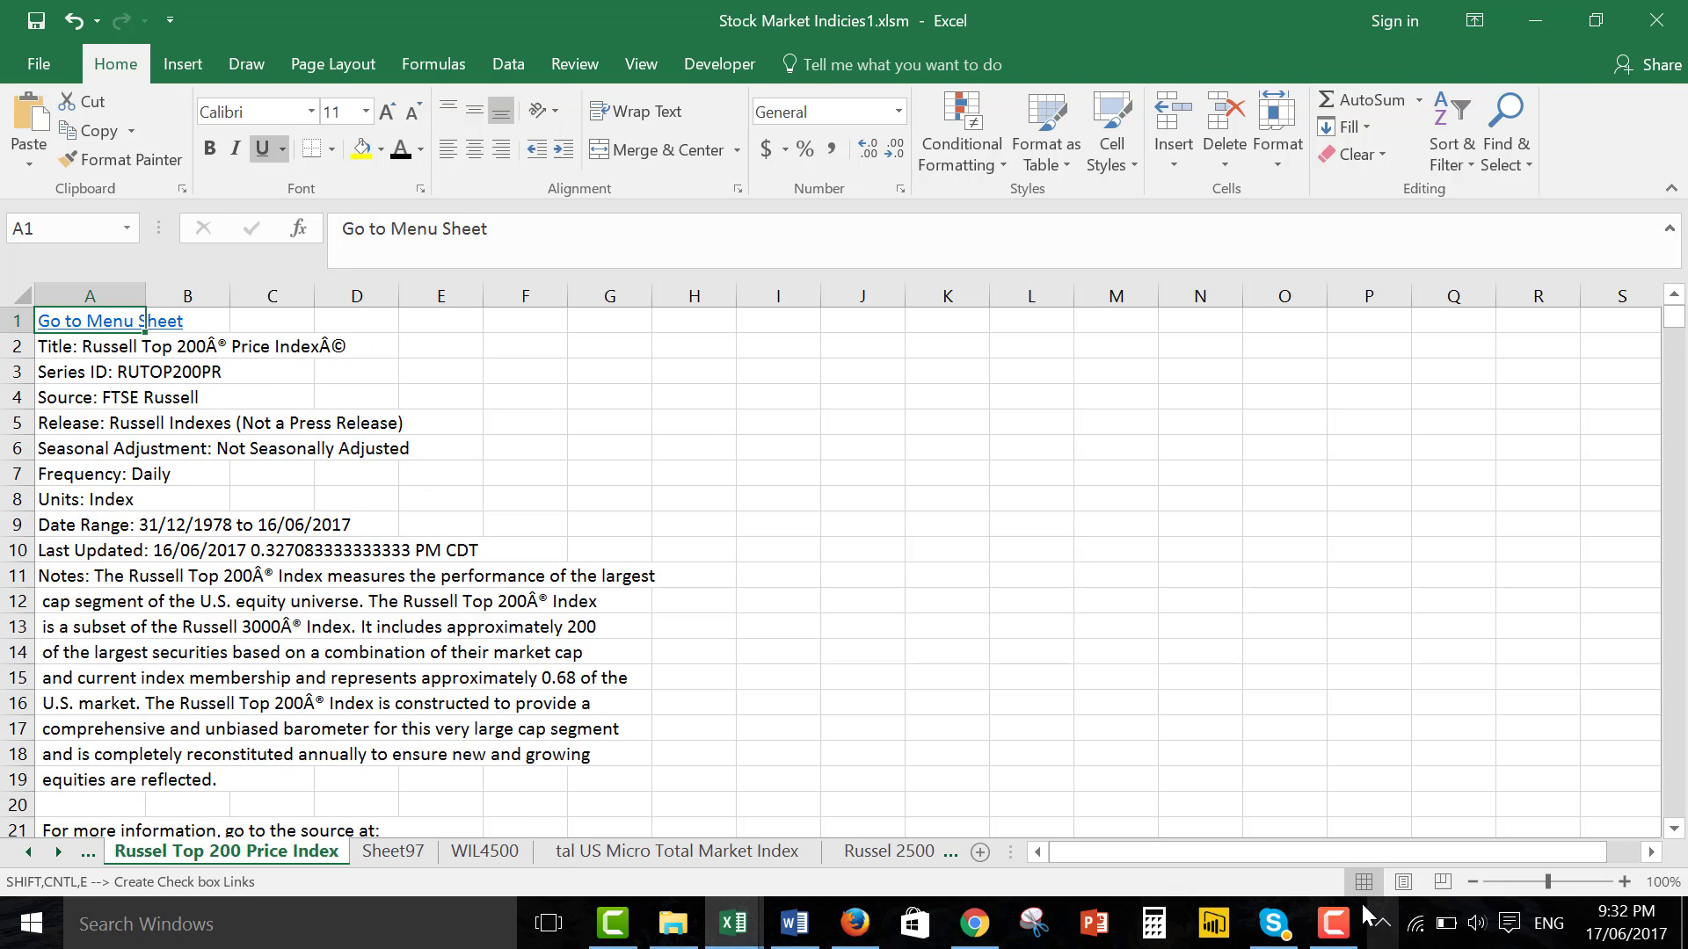
left_click(1332, 927)
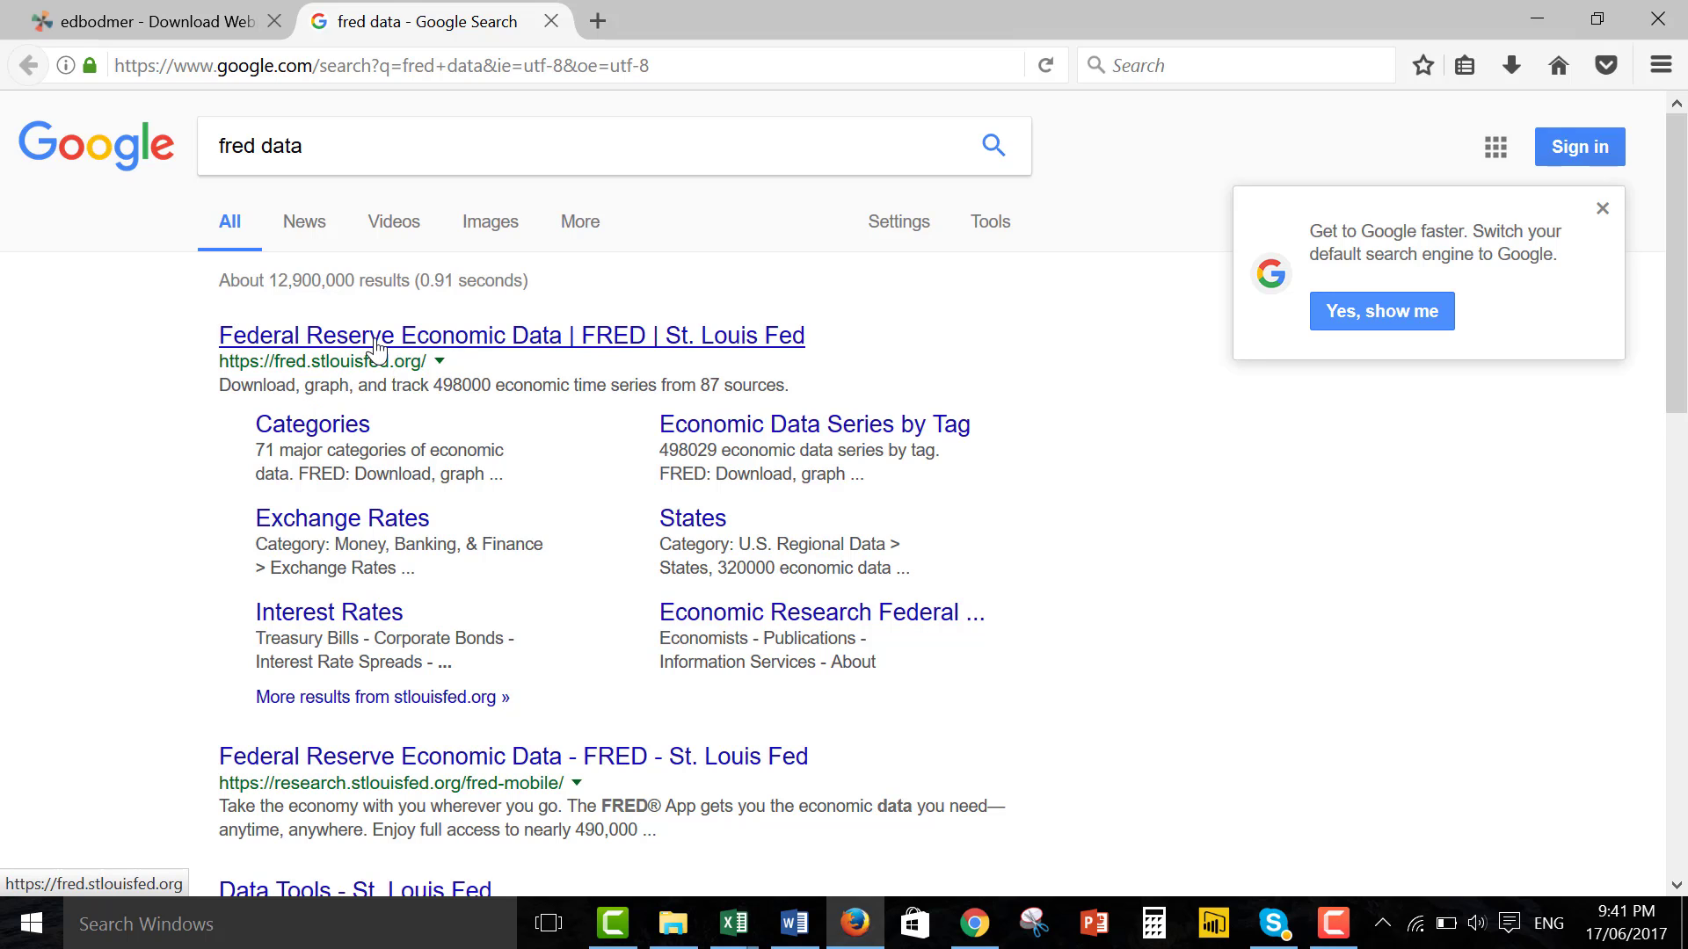
In Firefox, open FRED's data categories from the search results and go to Stock Market Indexes under Financial Indicators.
left_click(316, 430)
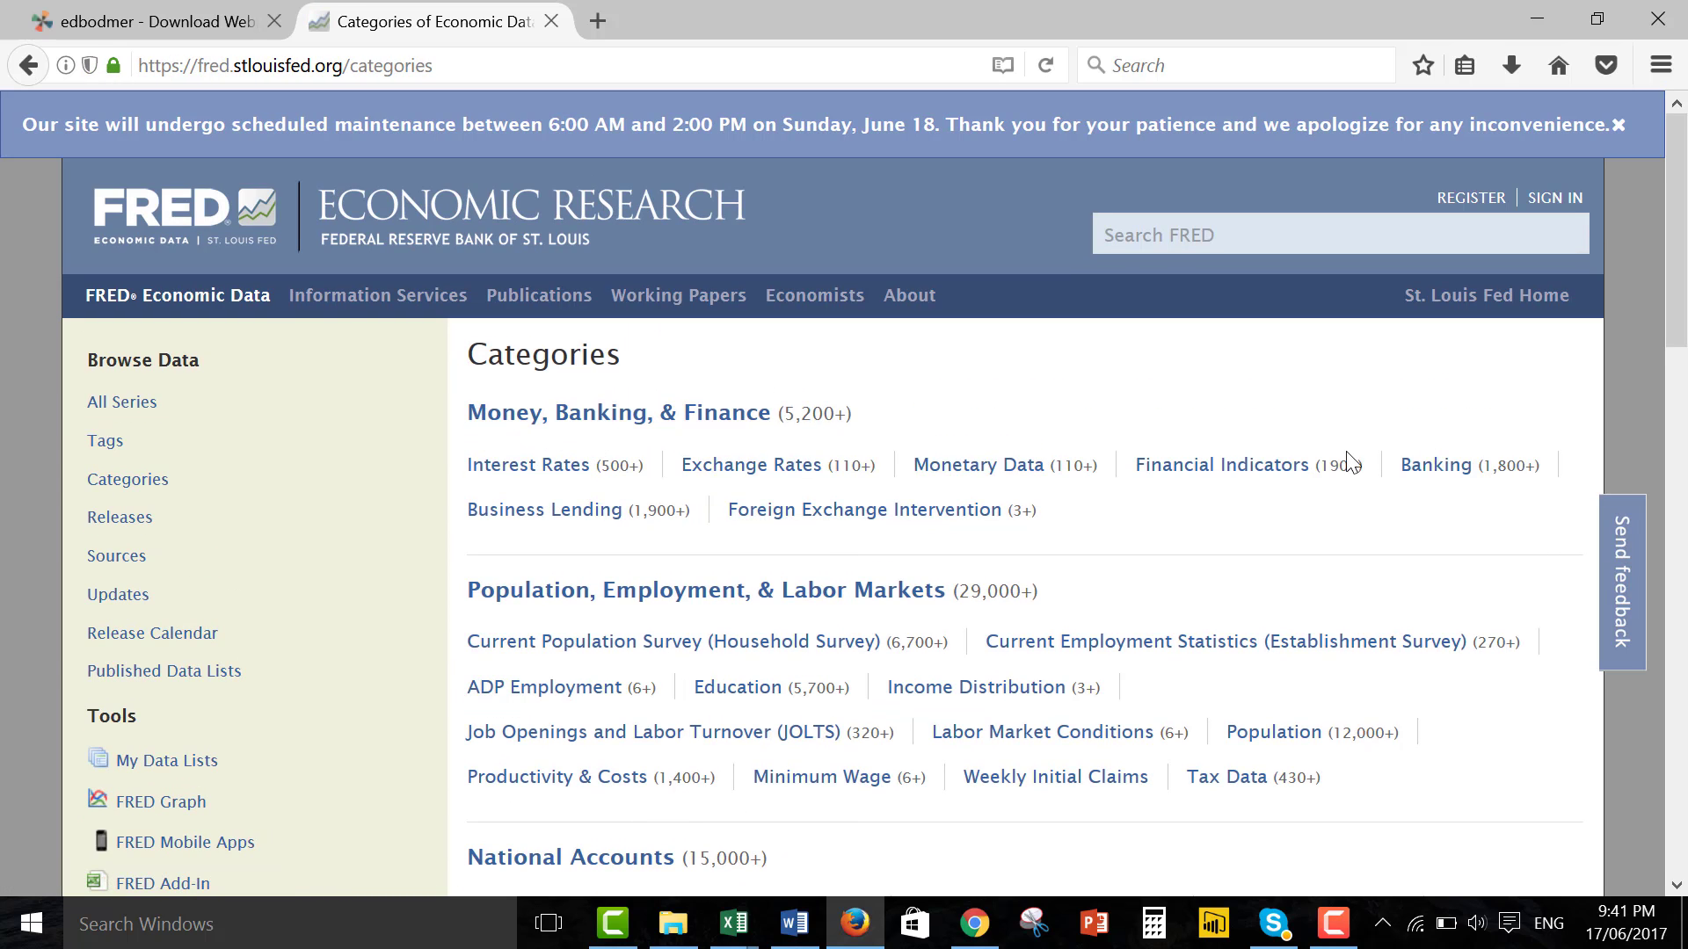
left_click(1184, 470)
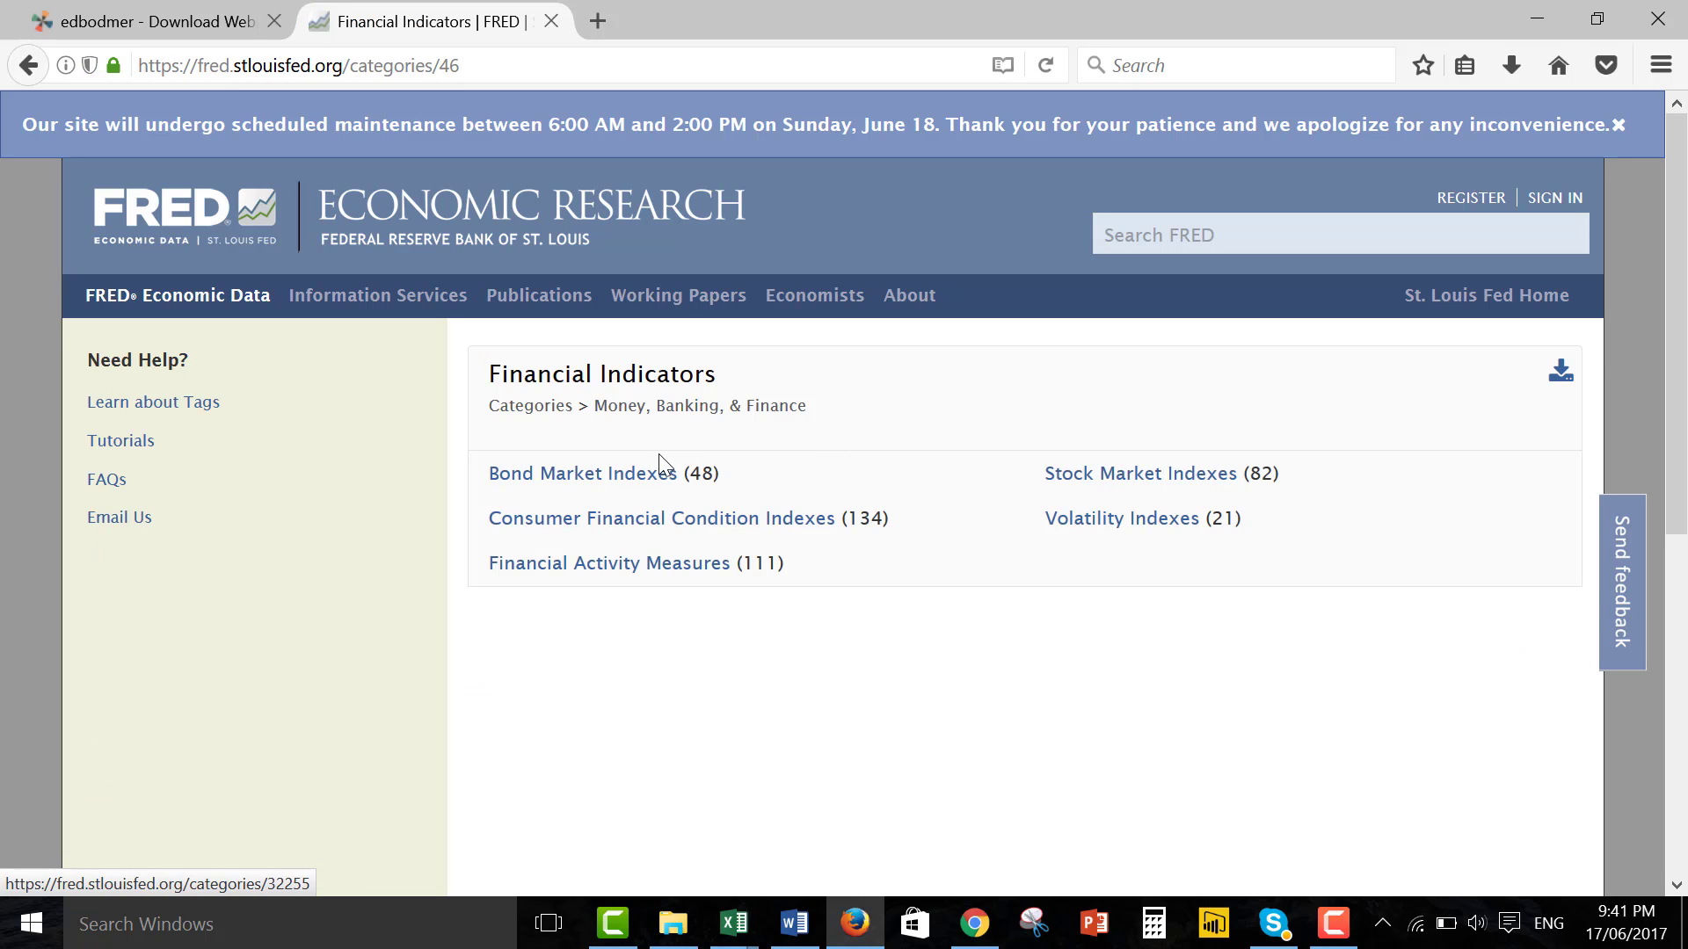
left_click(1143, 486)
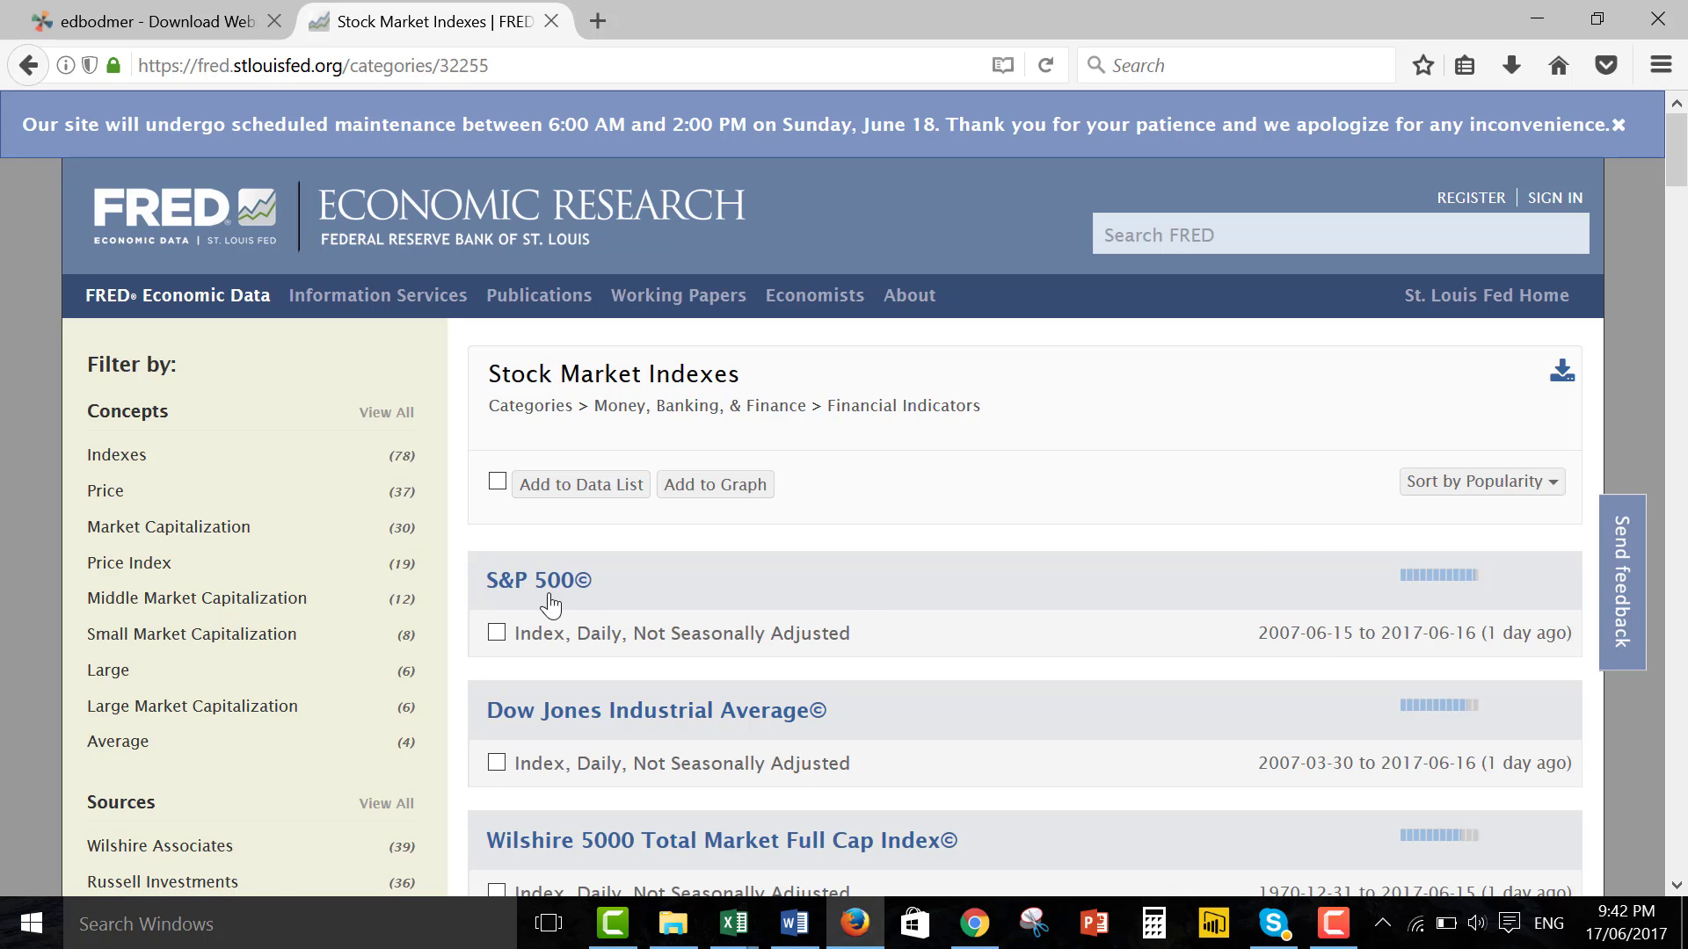
Examine the S&P 500 series page, including its name and download formats, and return to the index list.
left_click(514, 582)
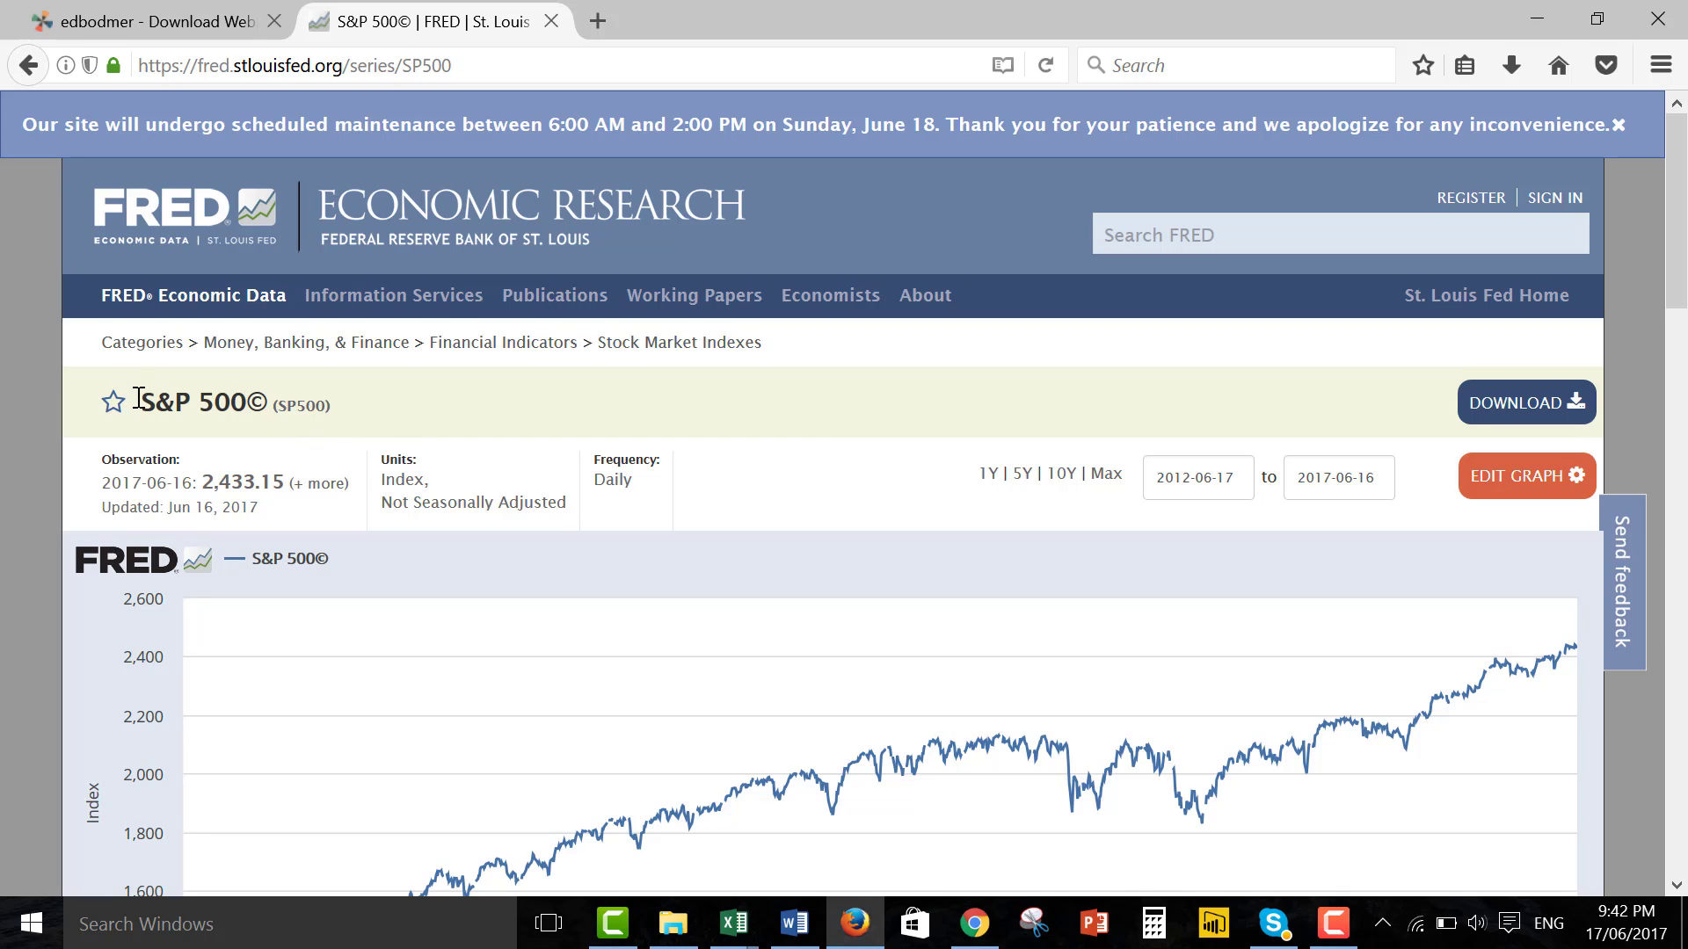
left_click_drag(139, 400, 325, 400)
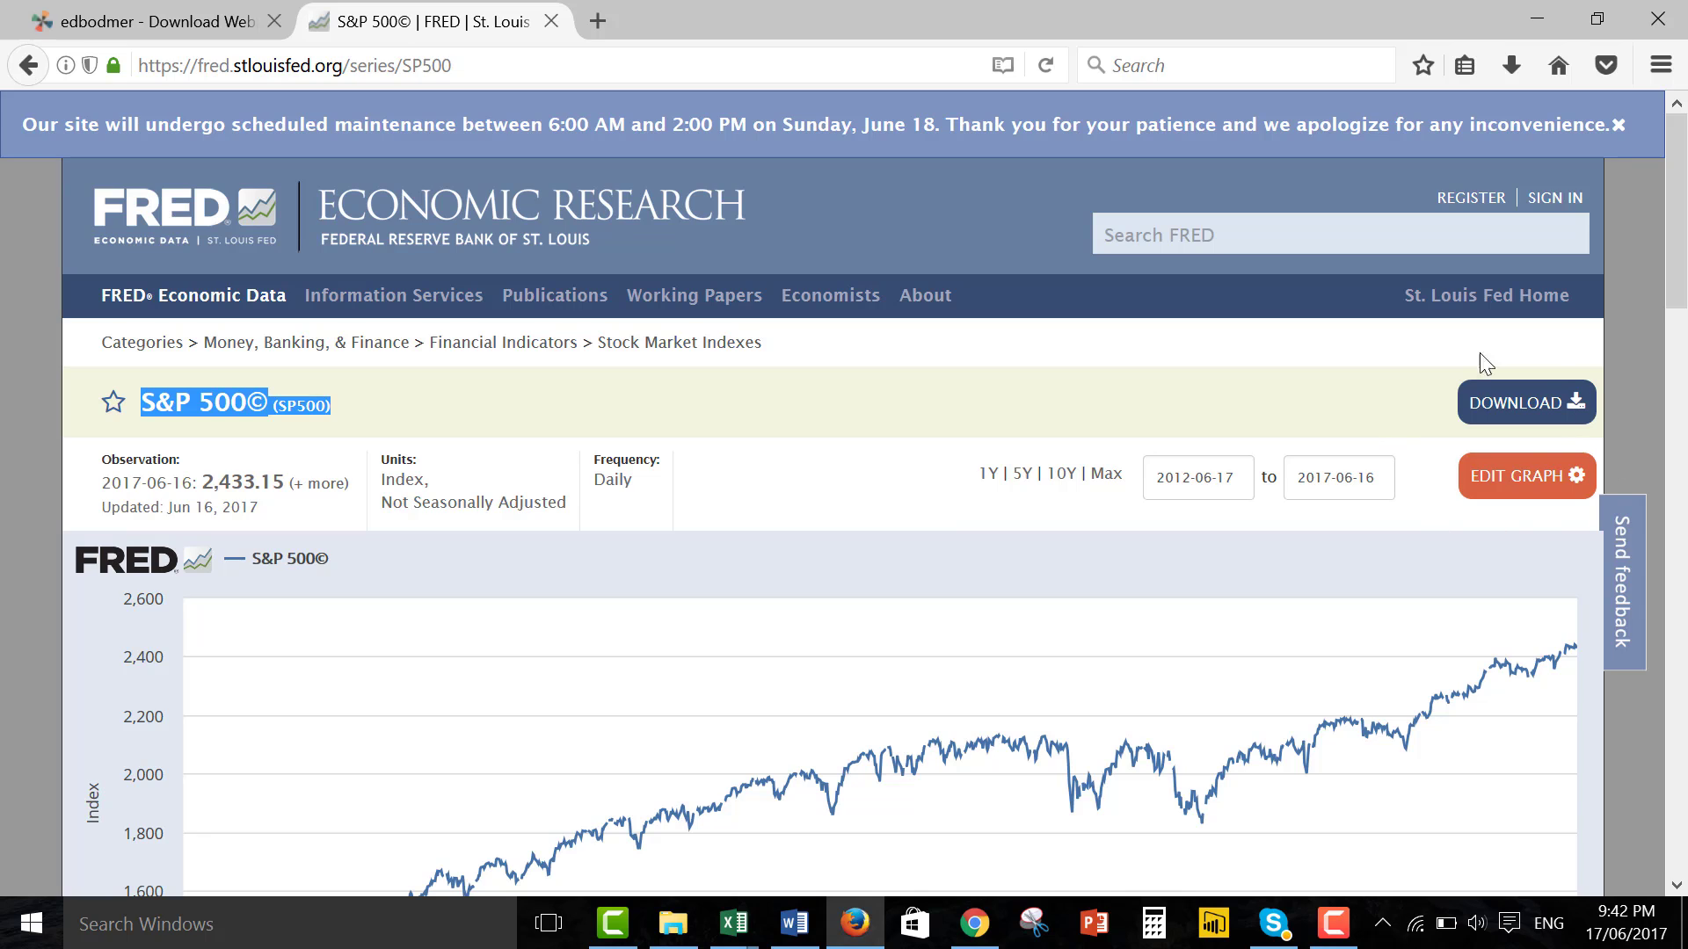
left_click(1509, 416)
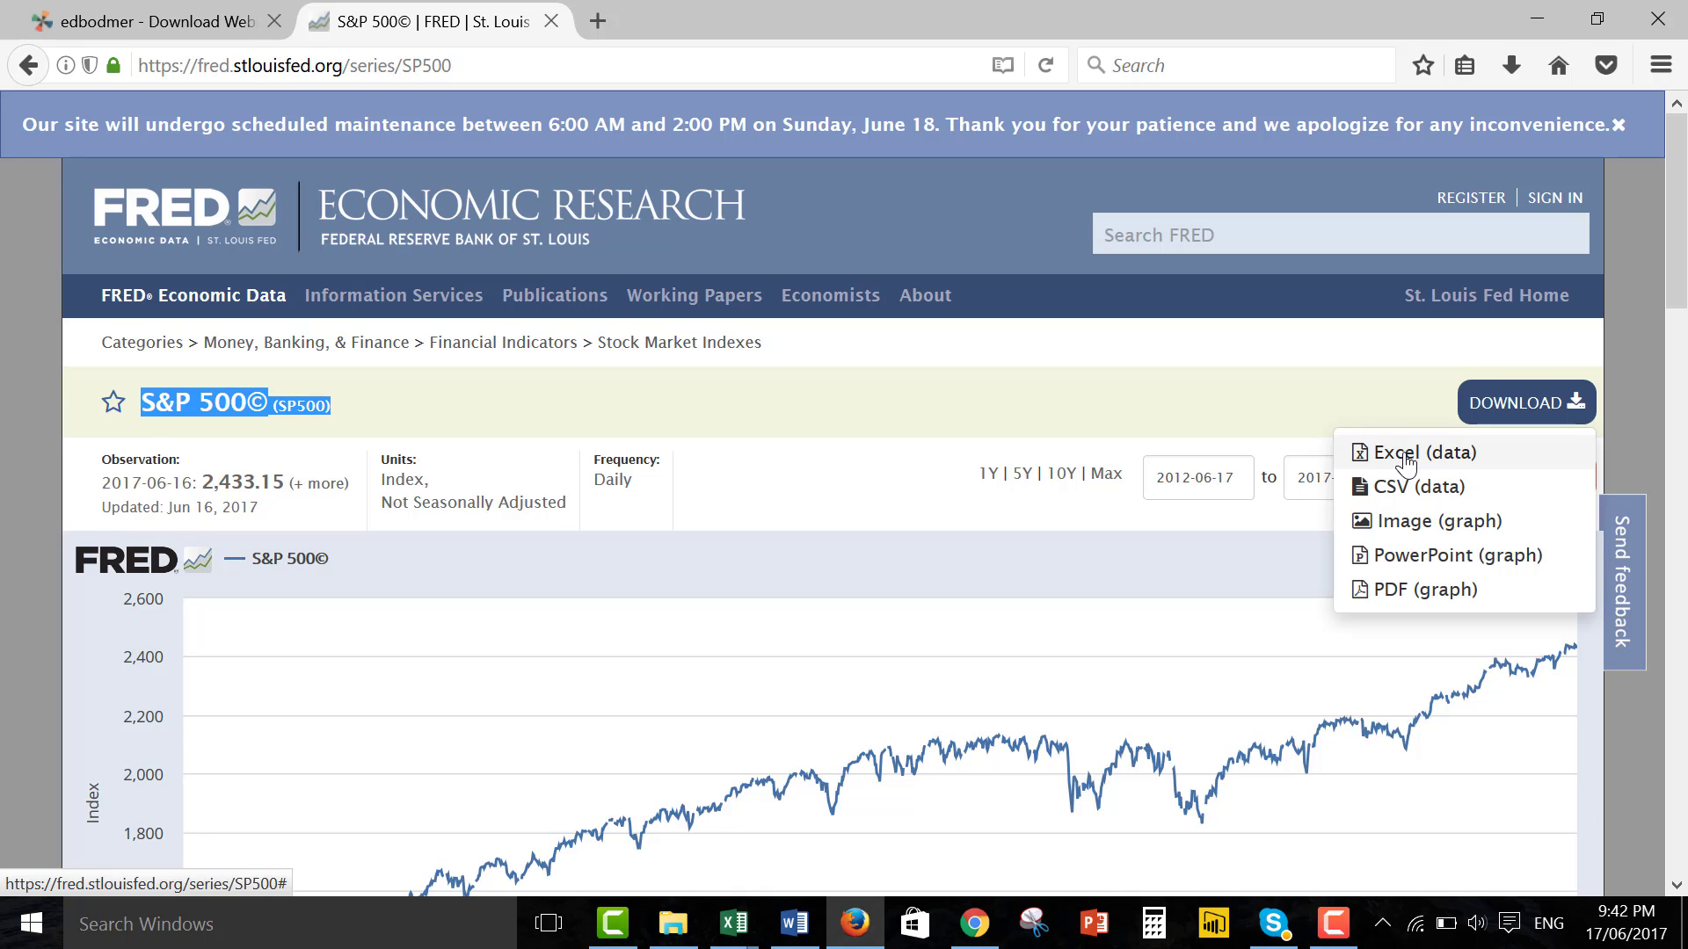
left_click(1092, 412)
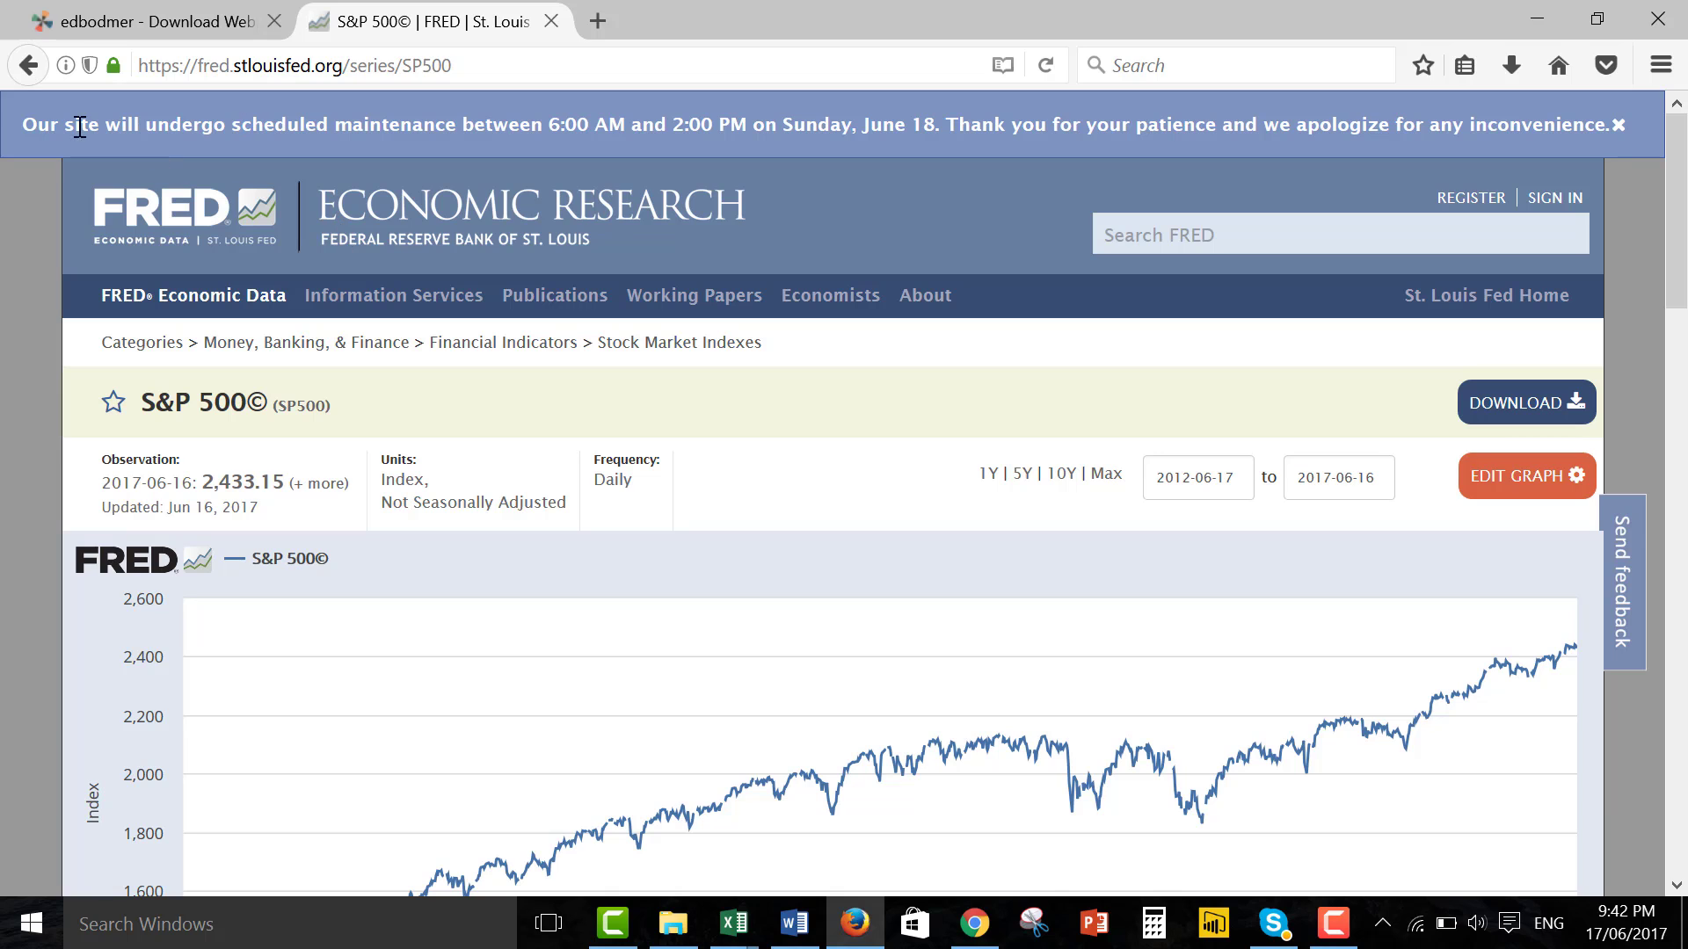
left_click(28, 65)
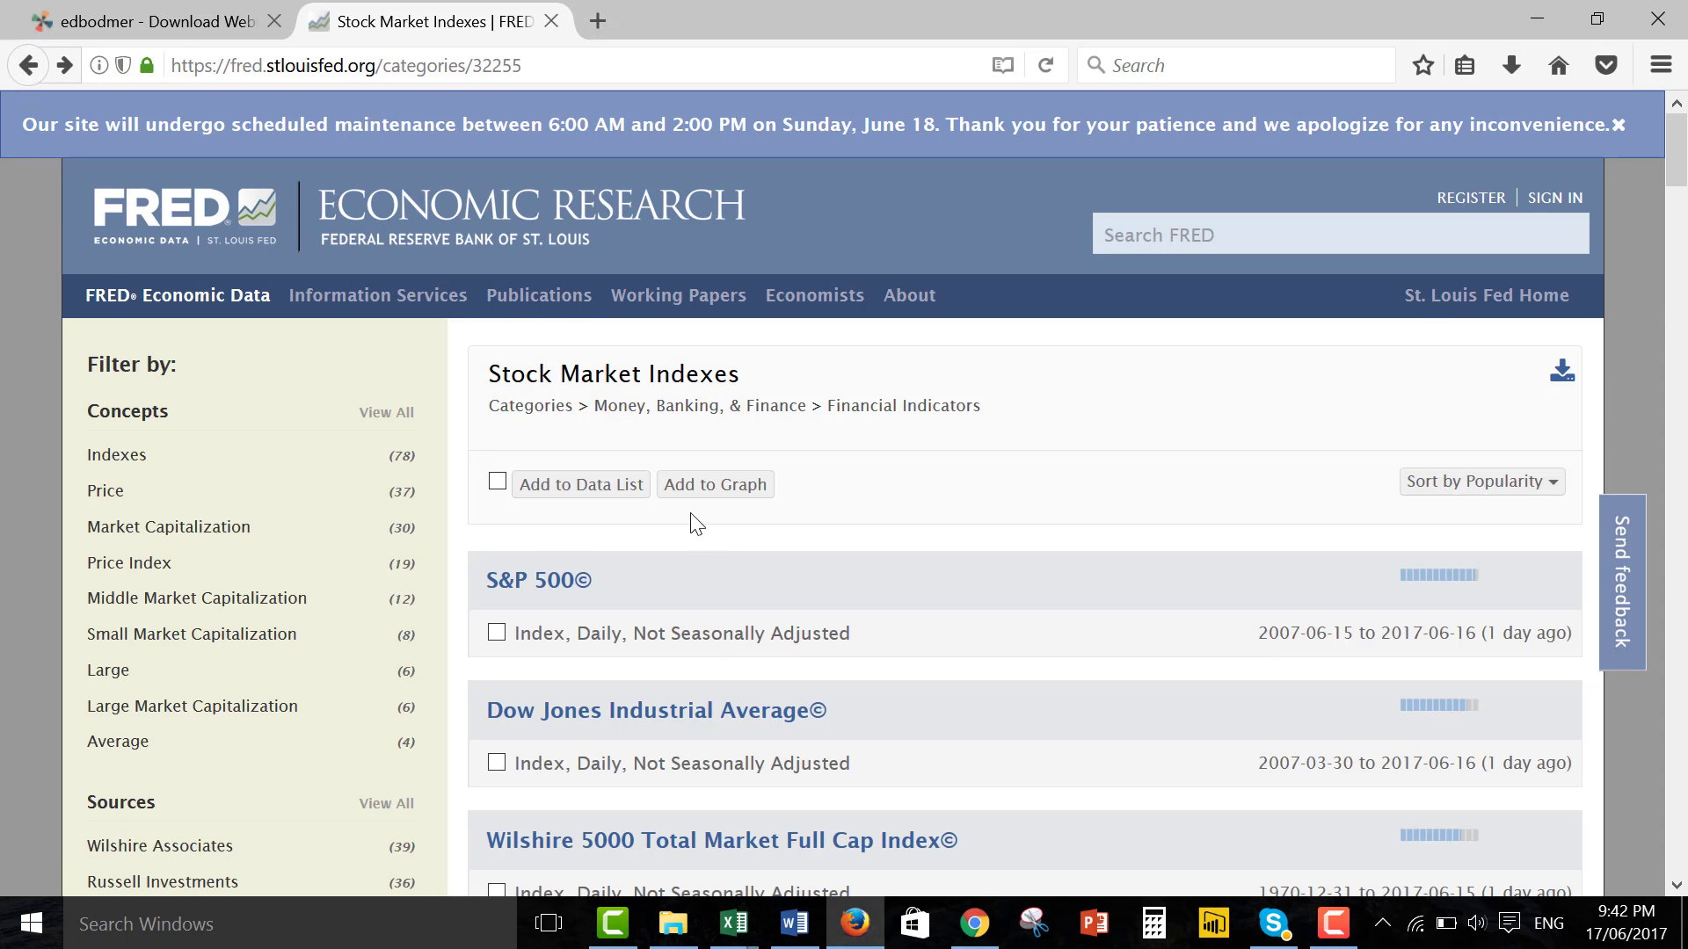
View the Wilshire 5000 Total Market Full Cap Index series page and return to the index list.
scroll(691, 517, "down", 3)
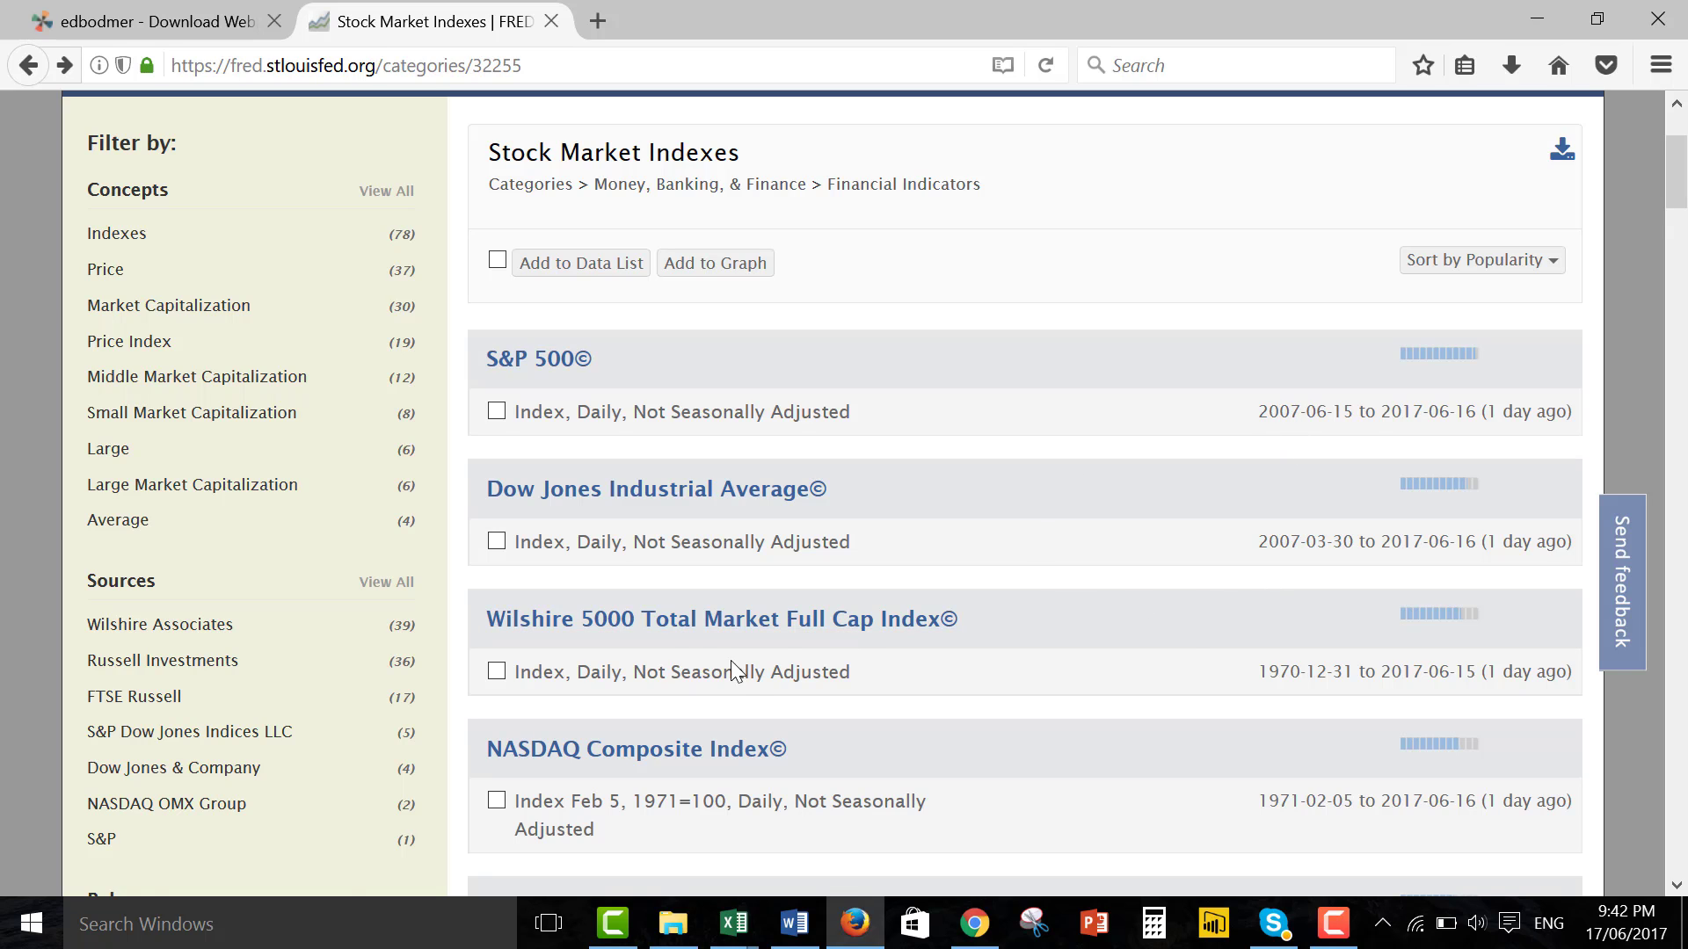
left_click(641, 621)
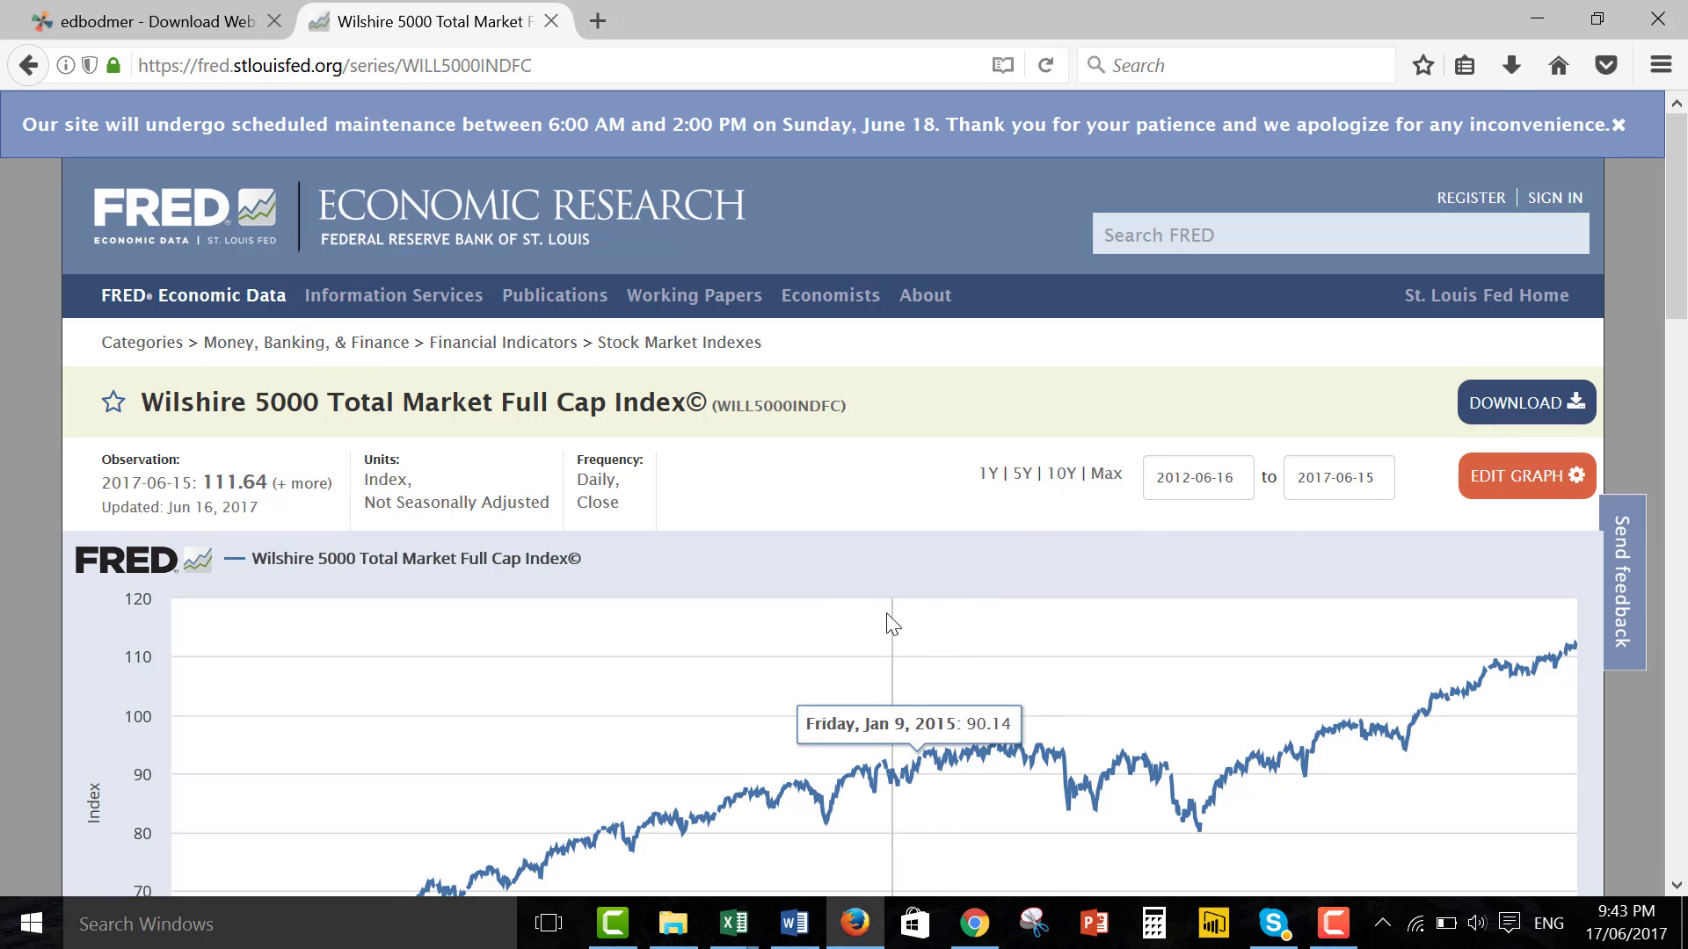
left_click(29, 70)
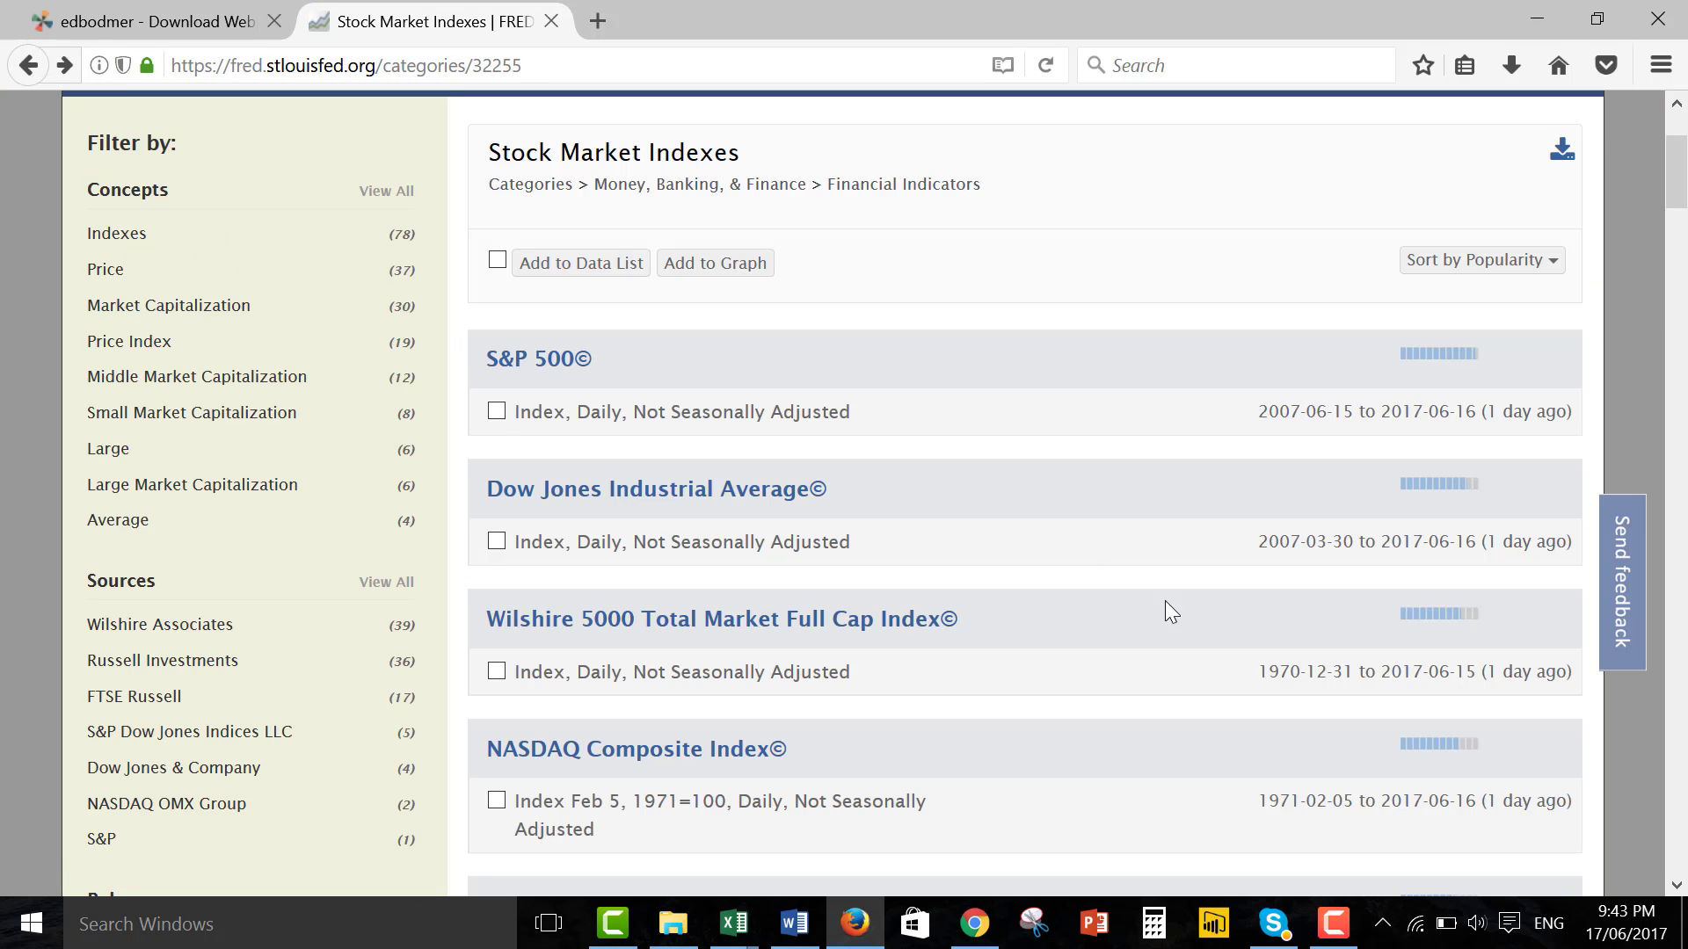
Look through the available series on the first page of Stock Market Indexes, down to its end.
scroll(1216, 671, "down", 3)
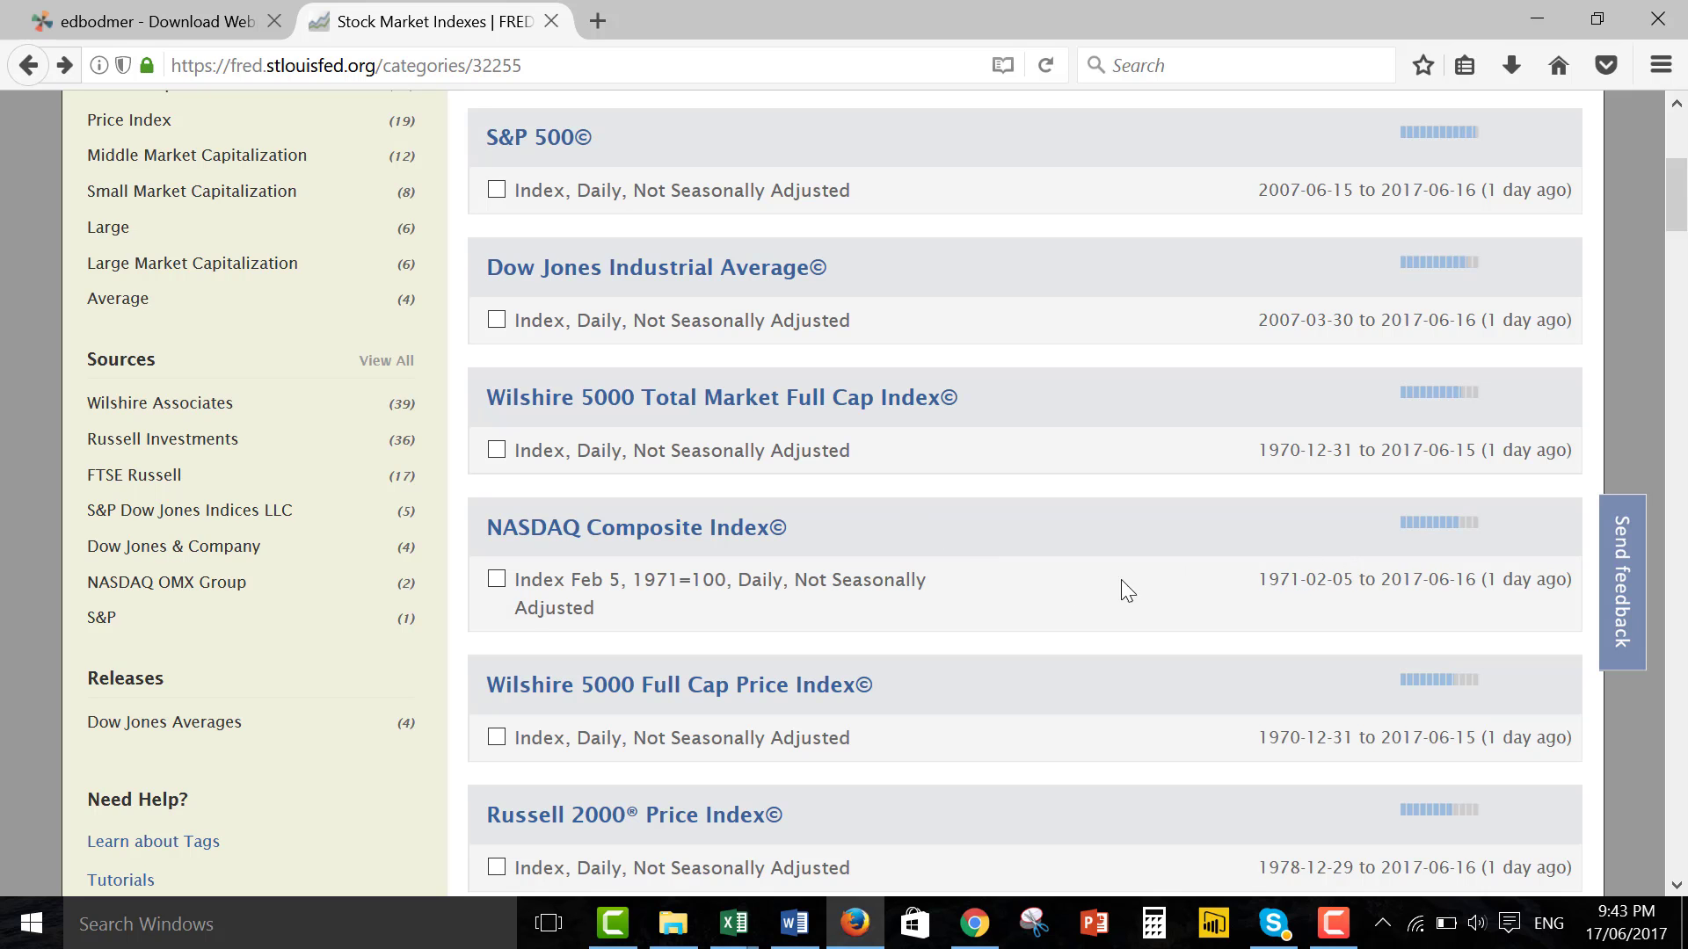
scroll(1099, 610, "down", 6)
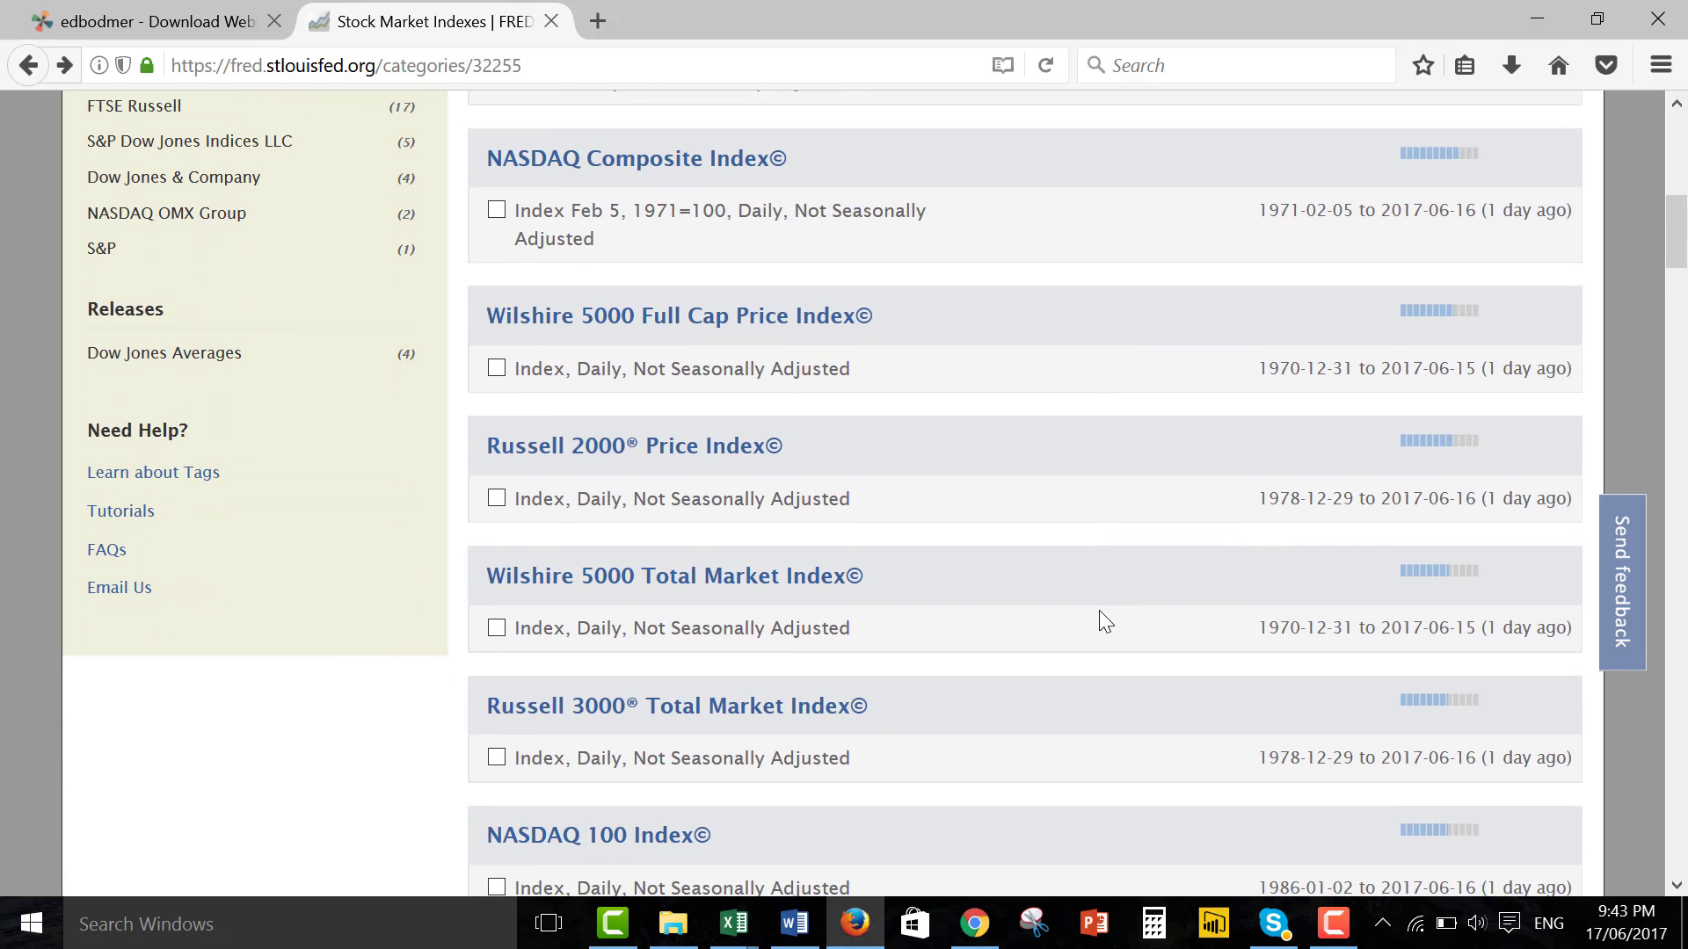
scroll(1099, 610, "down", 9)
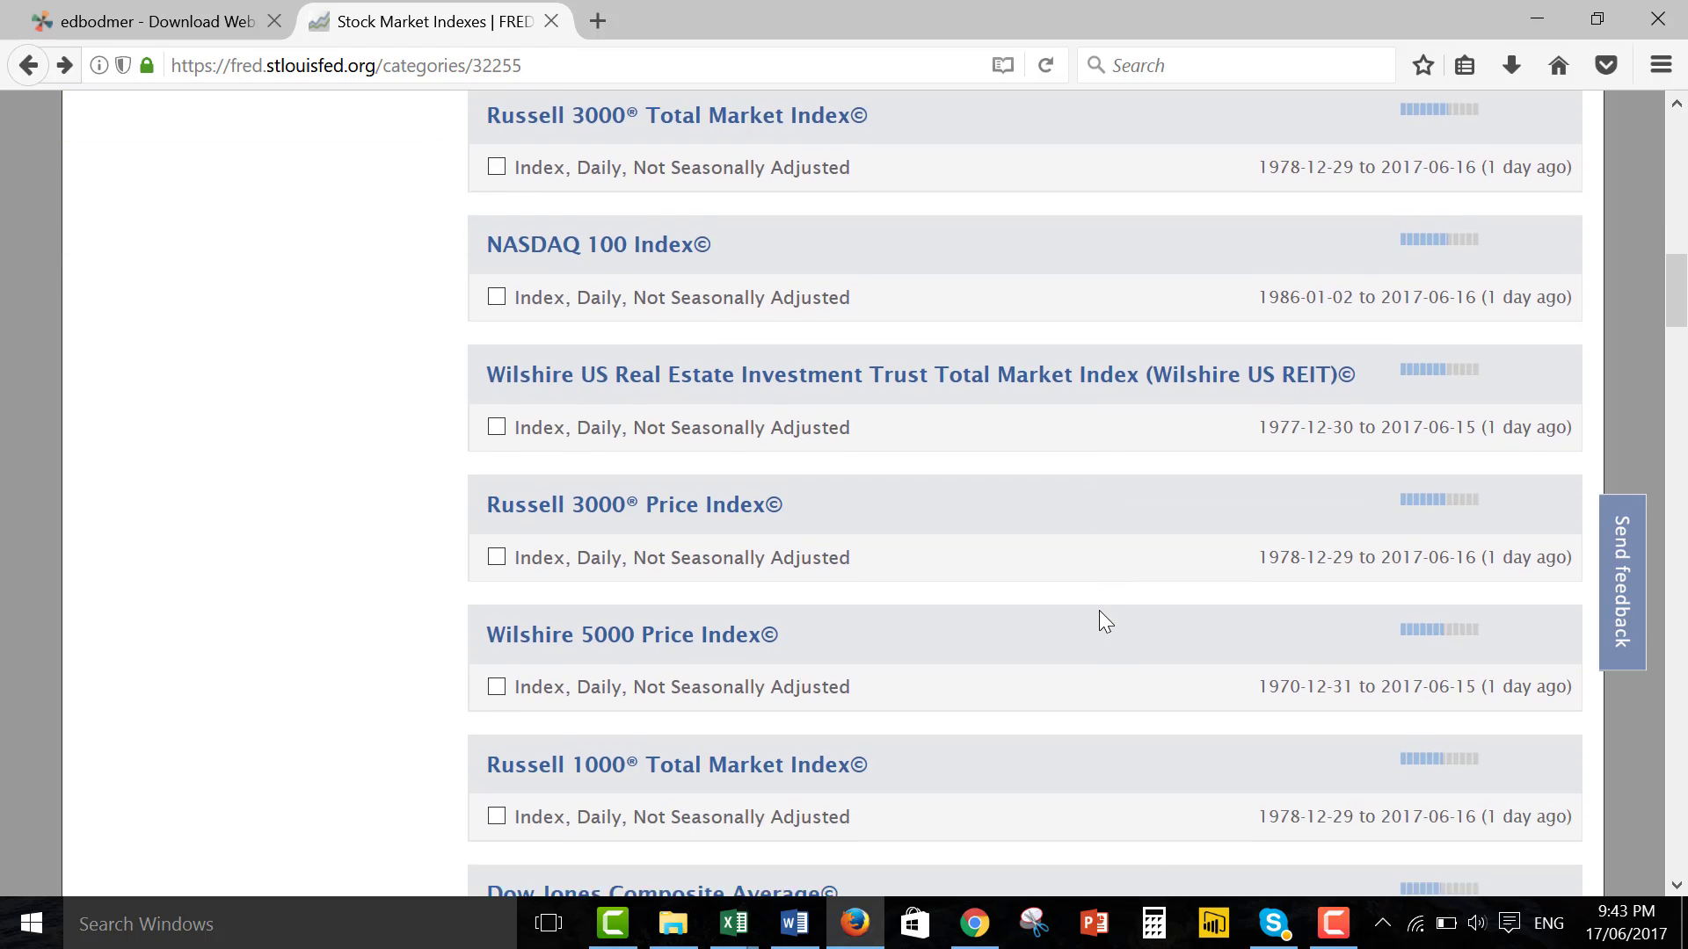
scroll(1098, 610, "down", 11)
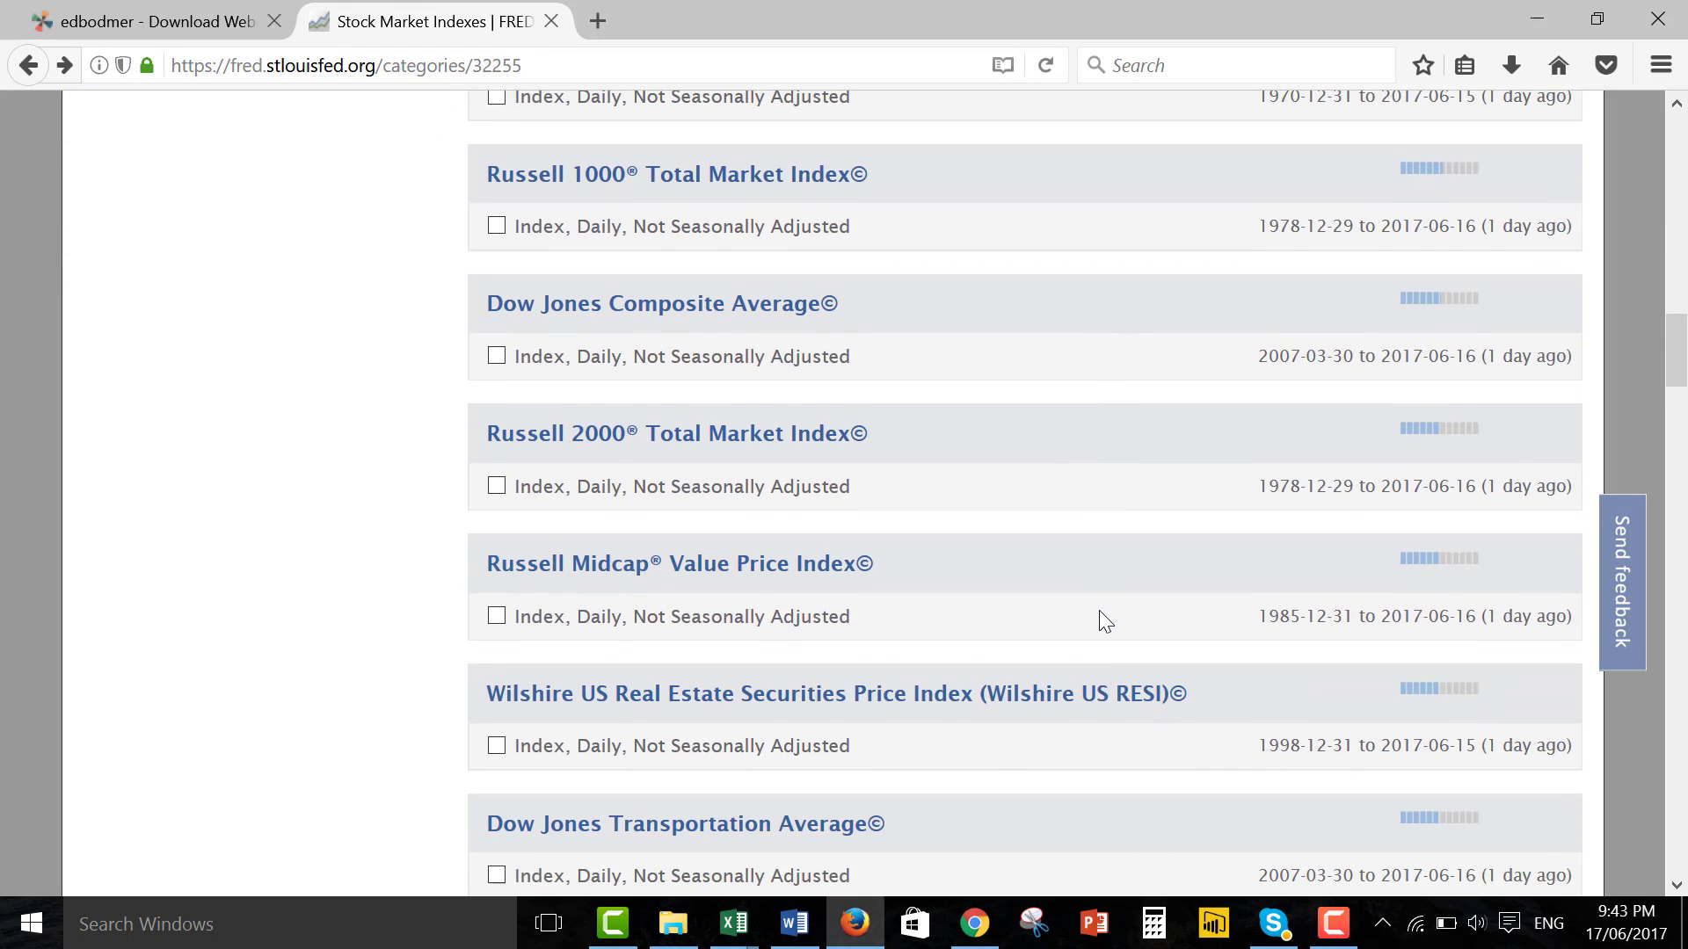
scroll(1099, 610, "down", 20)
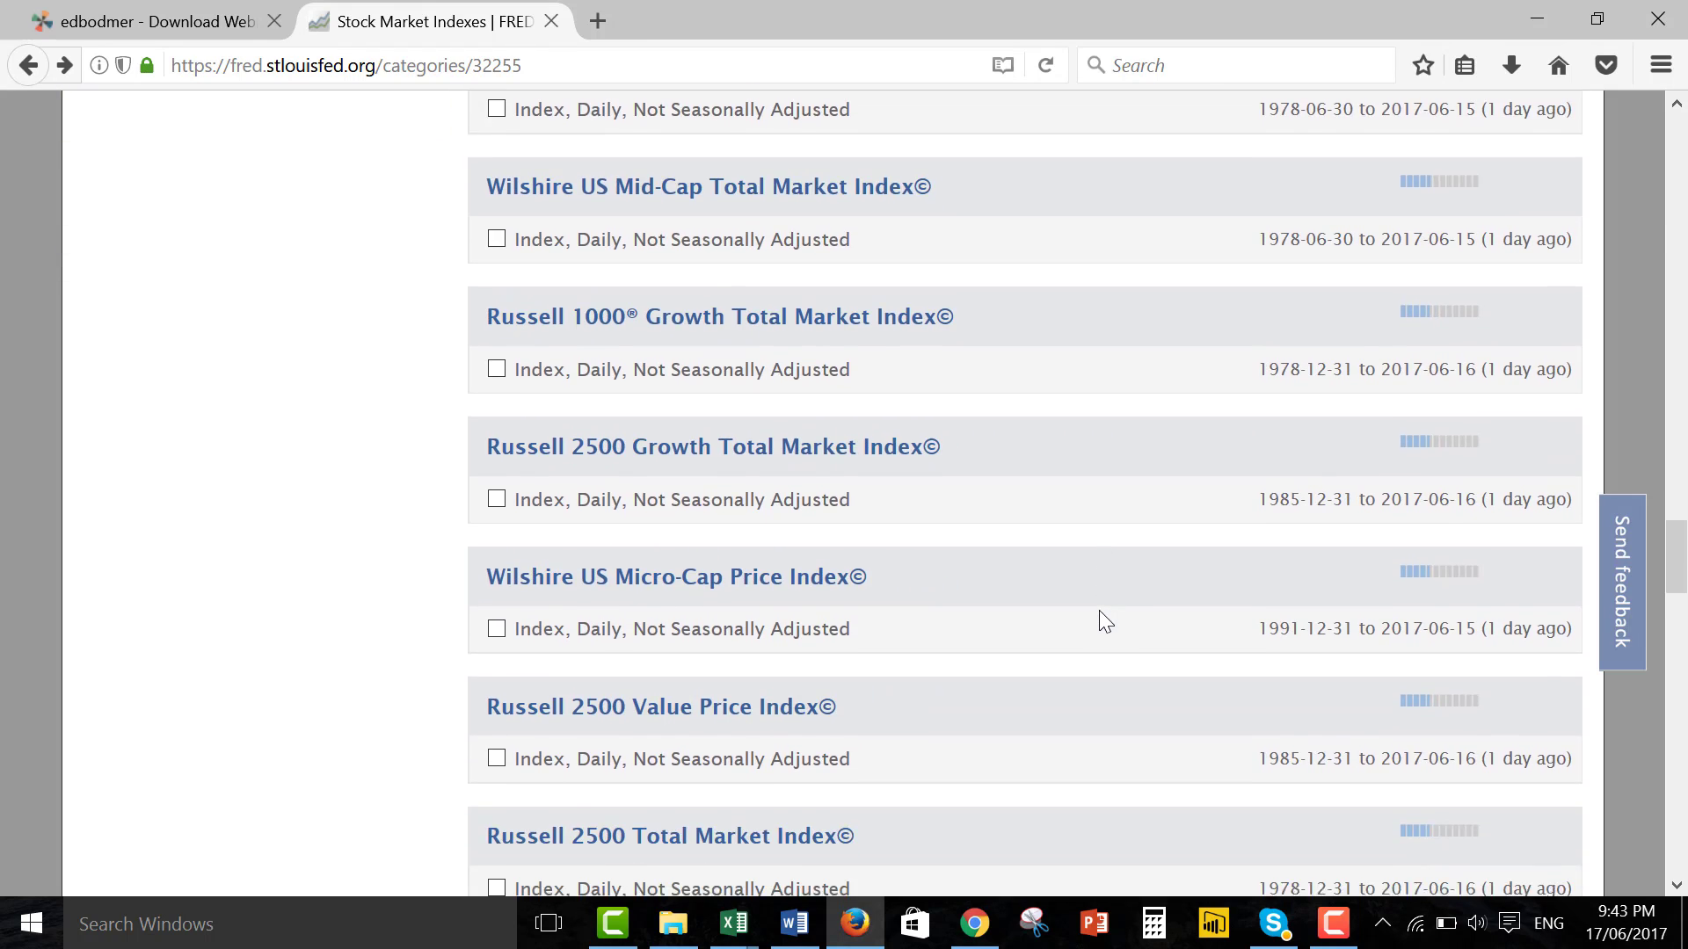
scroll(1099, 610, "down", 20)
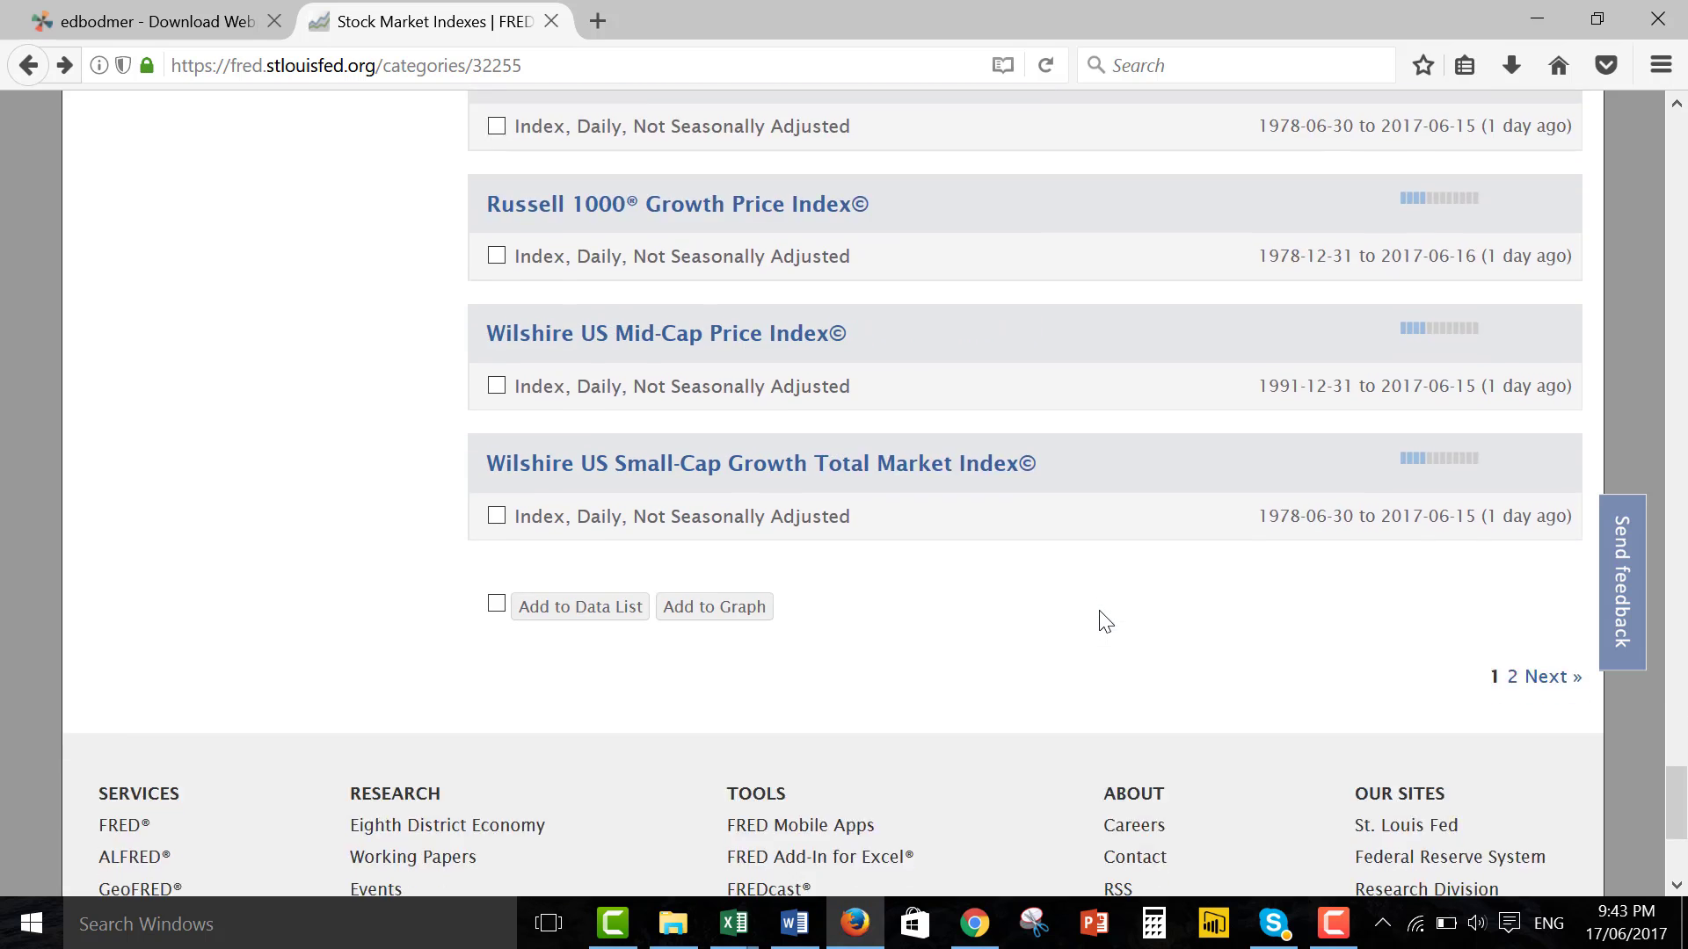
scroll(1099, 613, "up", 5)
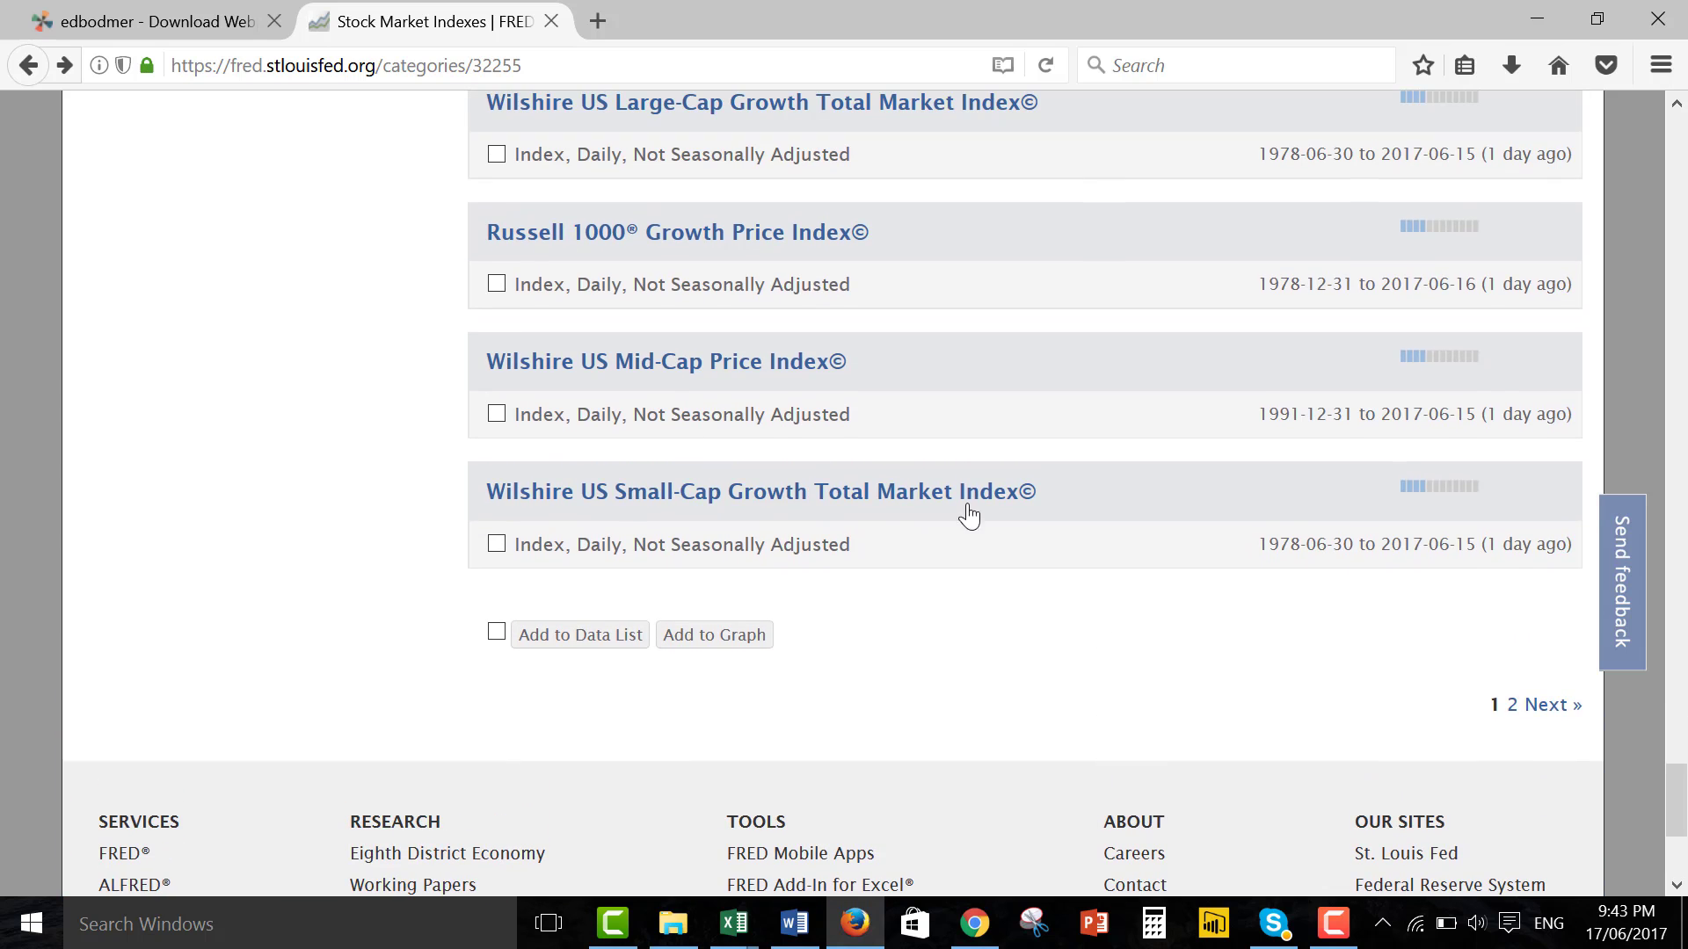
Look over the second page of Stock Market Indexes and return to the first page.
left_click(1513, 709)
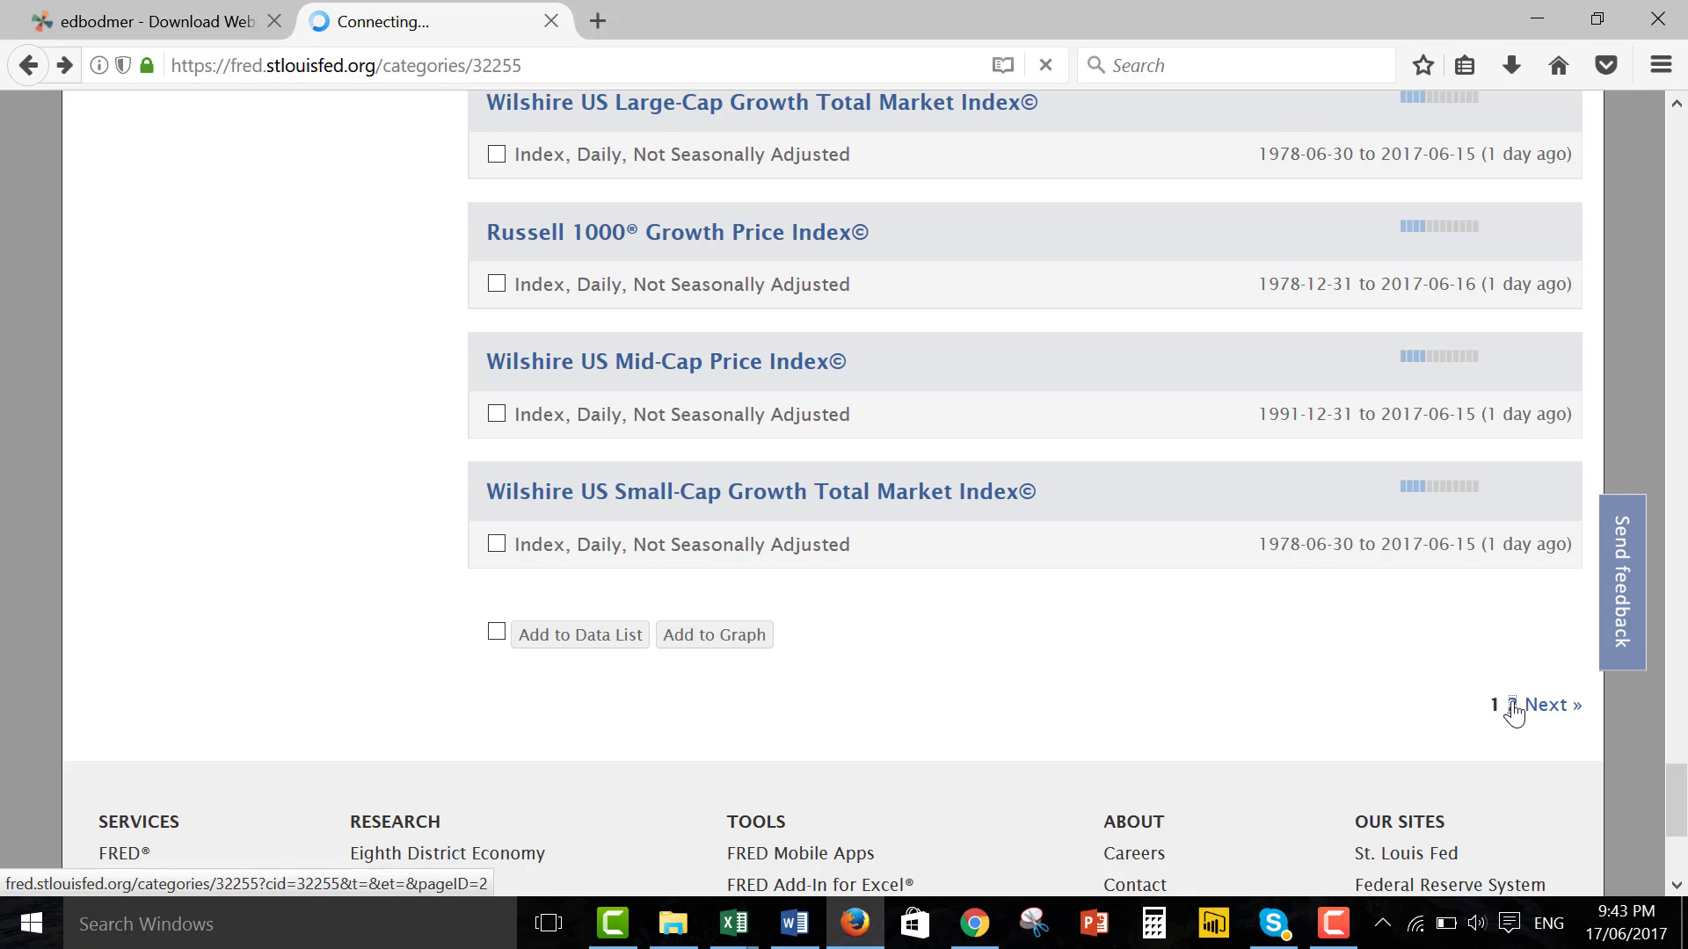
scroll(1513, 714, "down", 4)
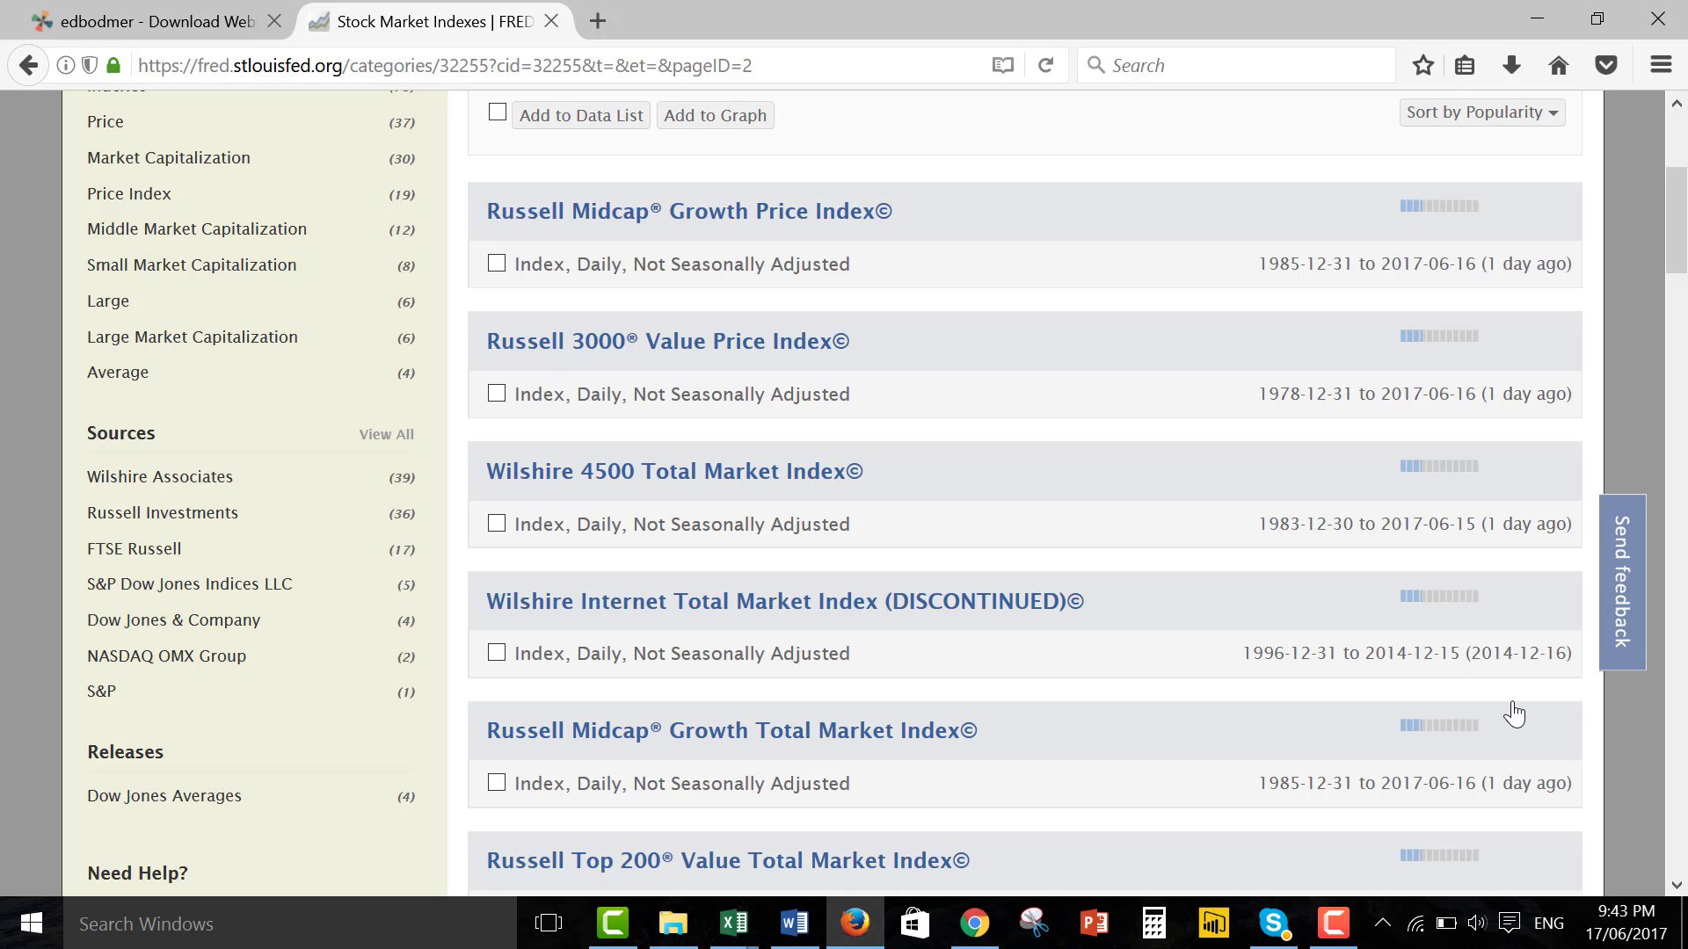
scroll(1513, 713, "down", 2)
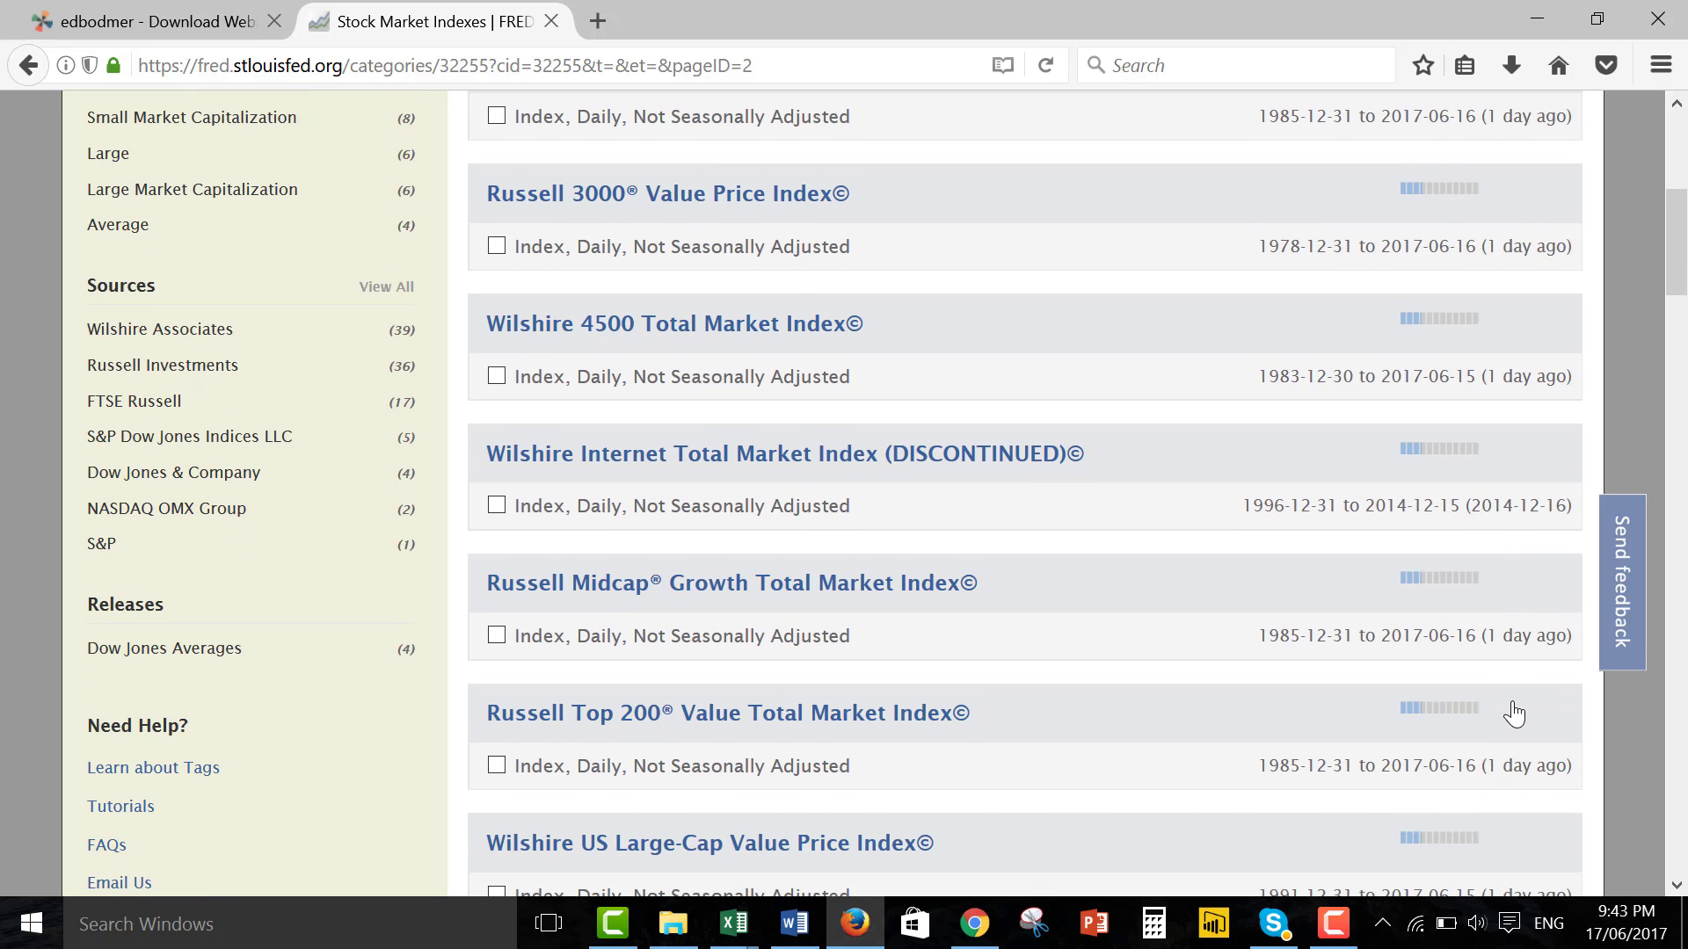
scroll(1513, 714, "up", 5)
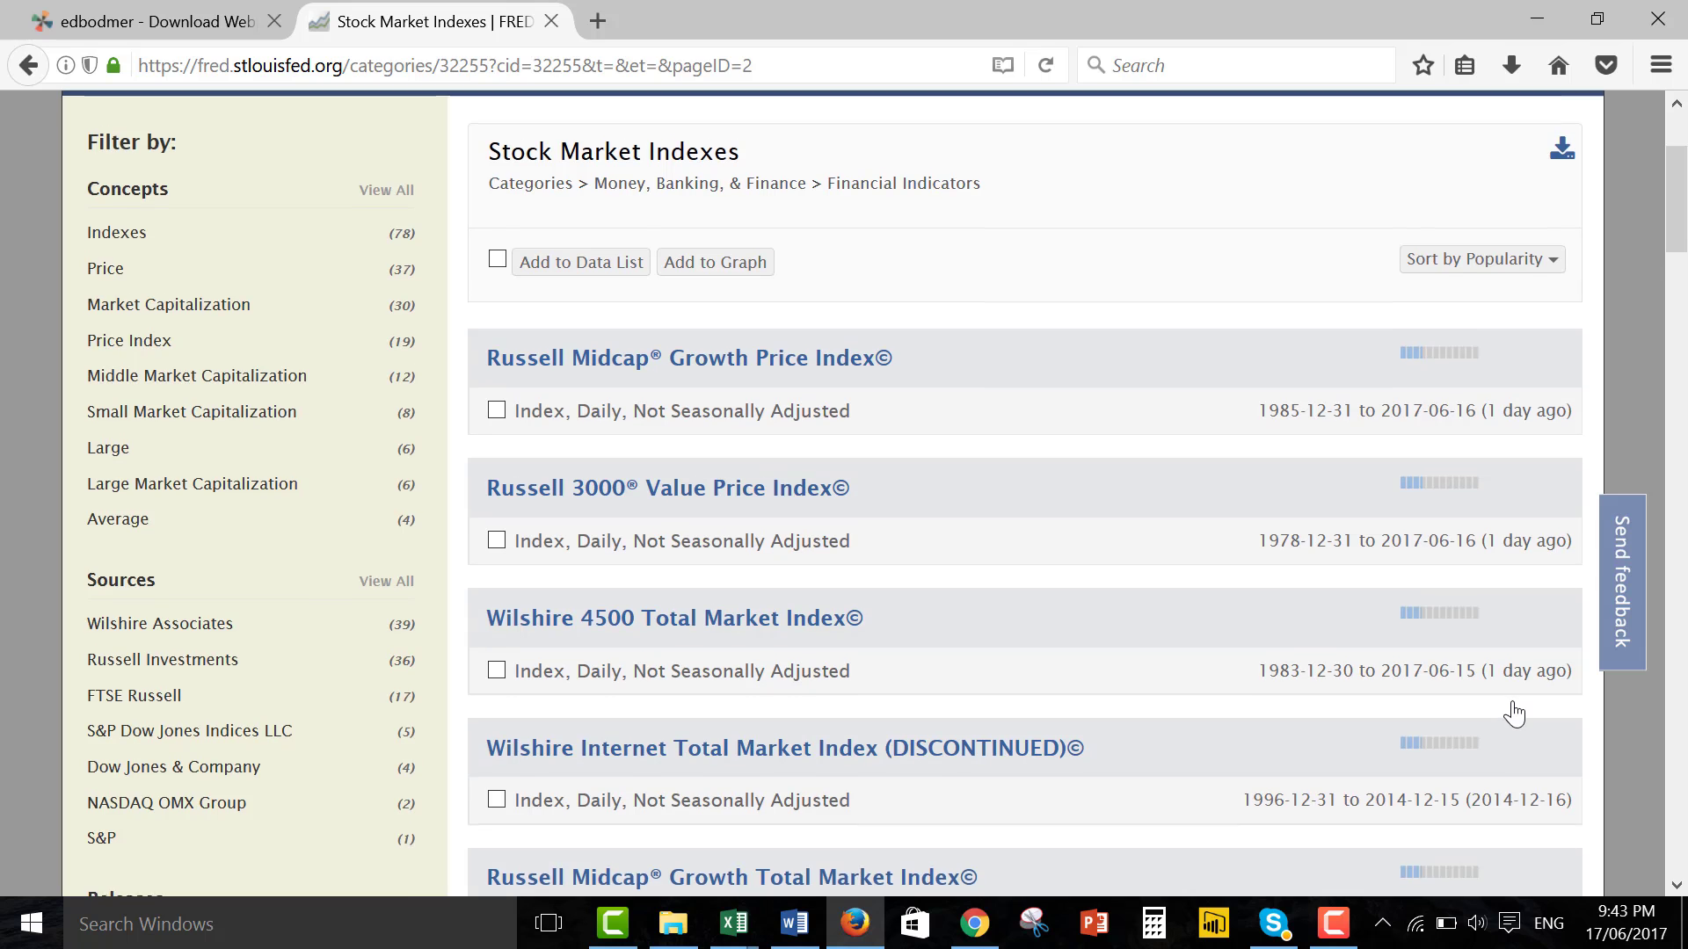
scroll(1513, 713, "down", 4)
scroll(1513, 714, "up", 5)
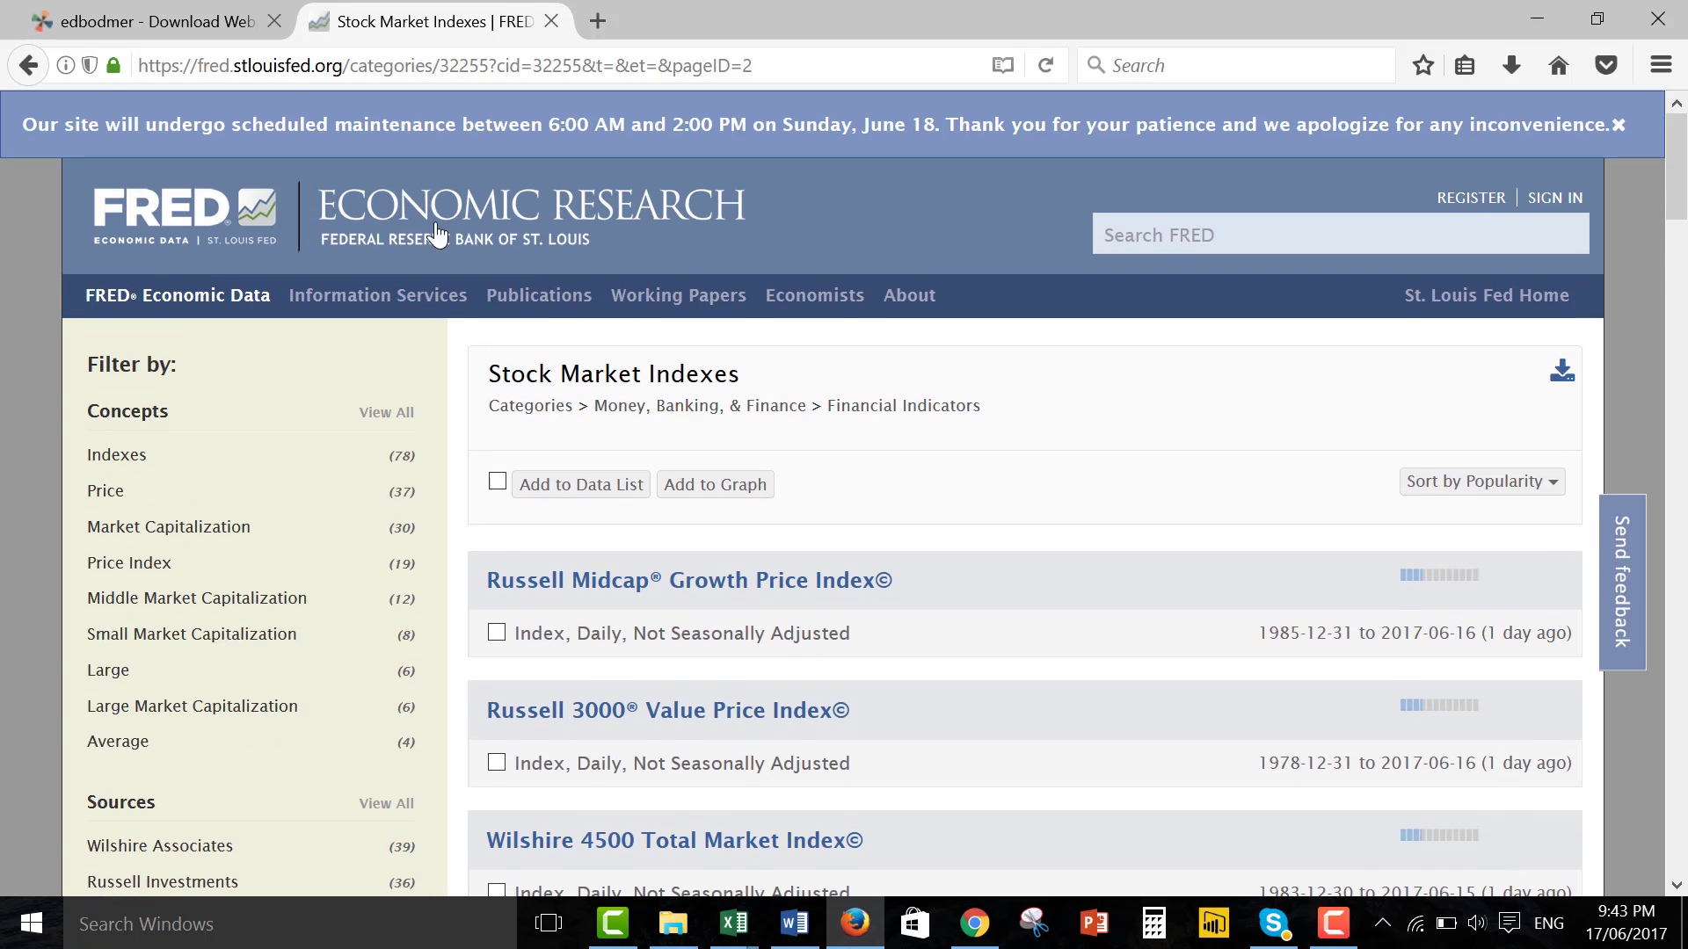
left_click(29, 64)
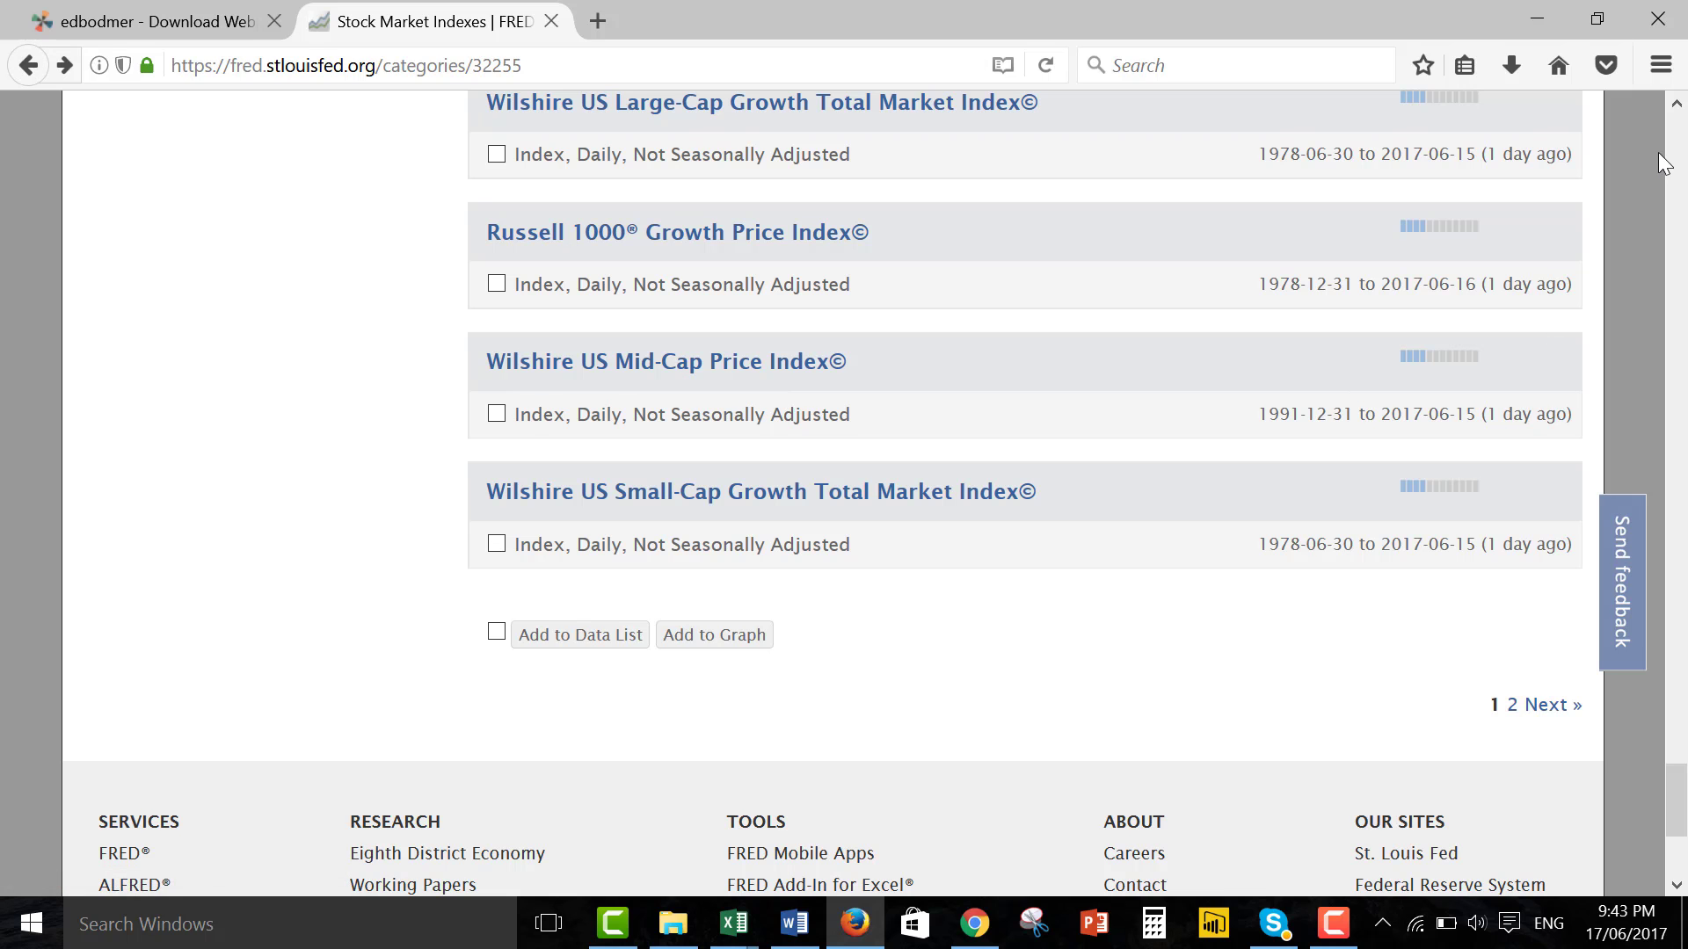
Return to the beginning of the index list and open the FRED Economic Data home page.
left_click(1670, 149)
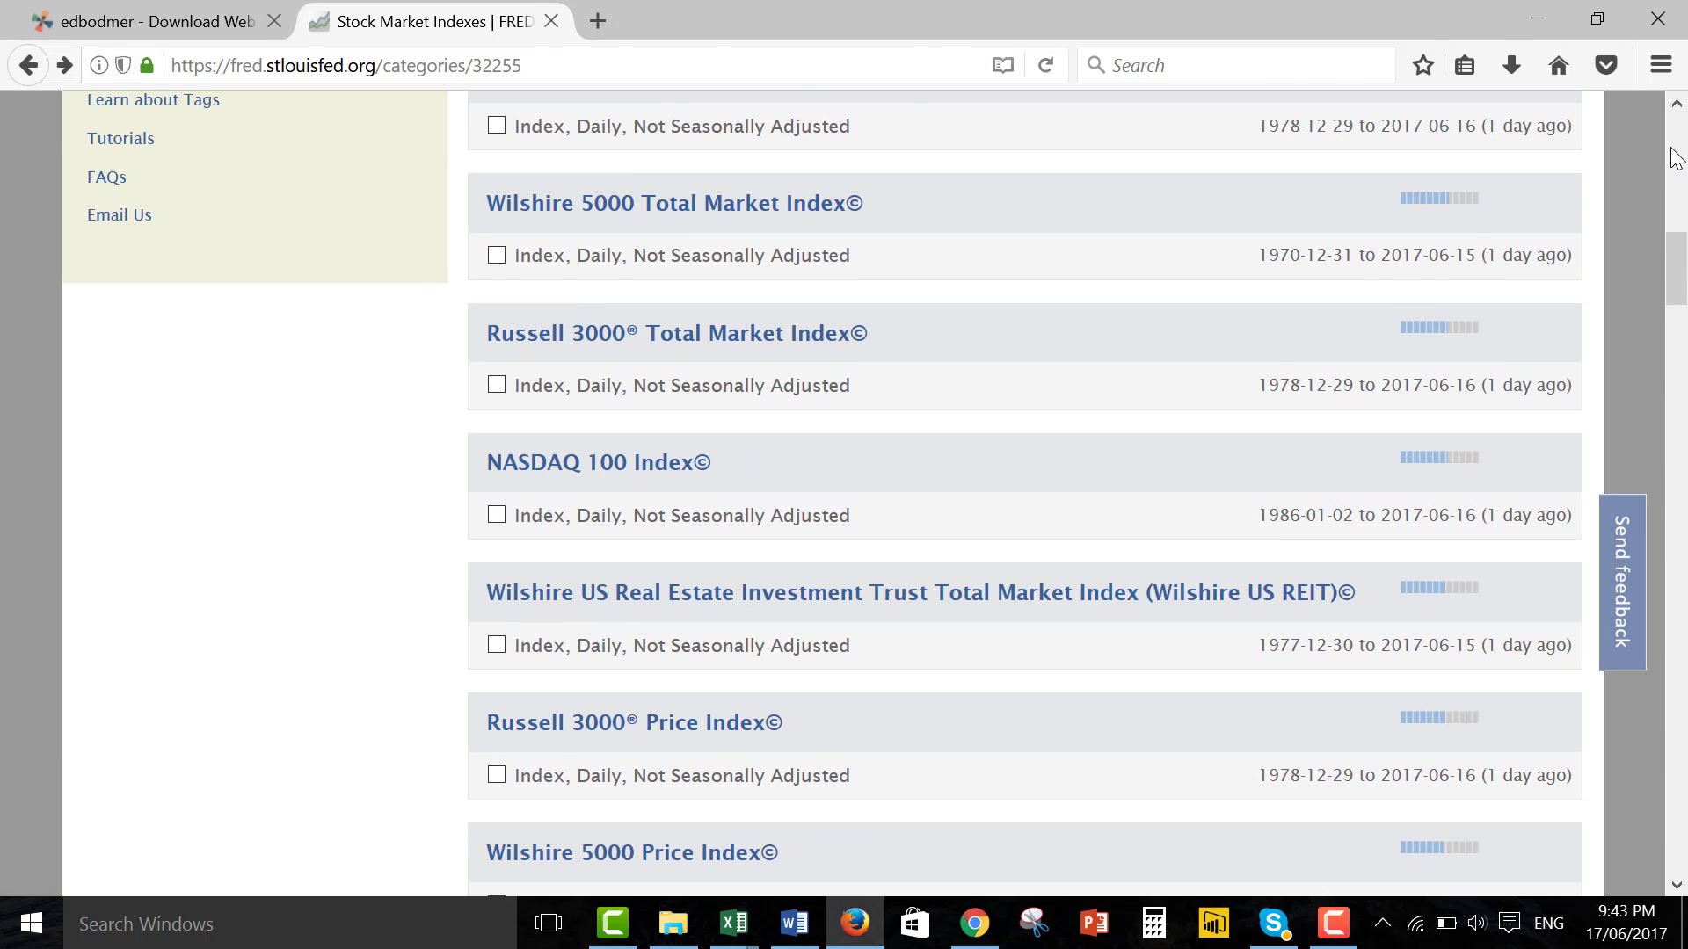
left_click(1672, 149)
left_click(1672, 151)
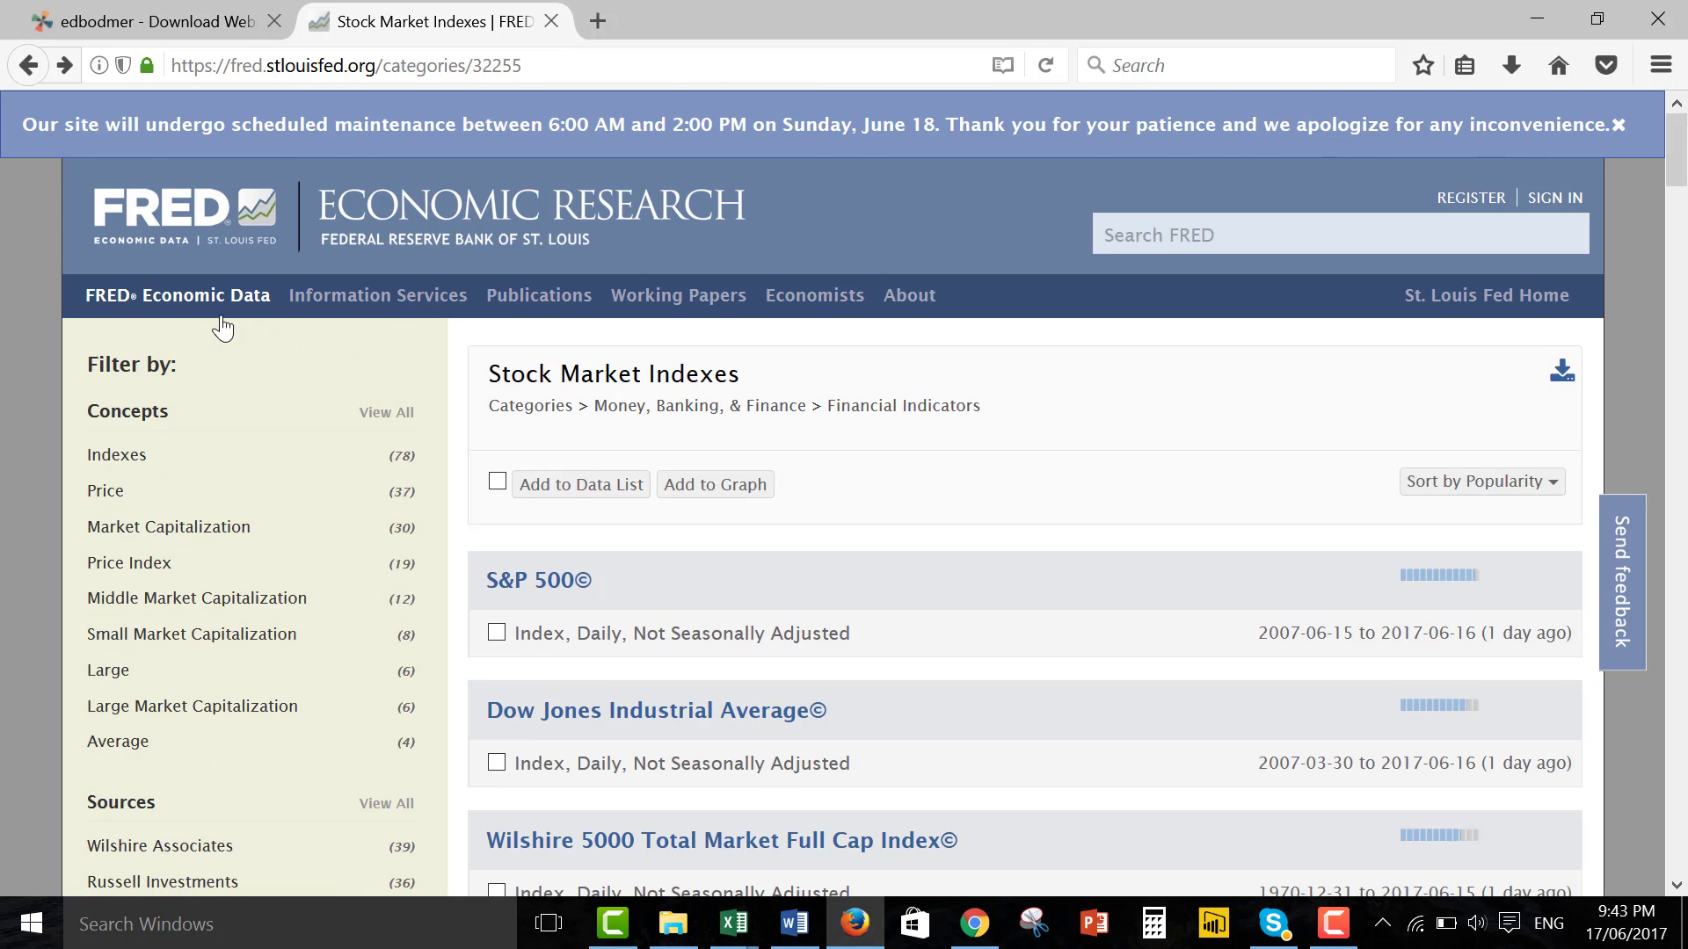
left_click(177, 306)
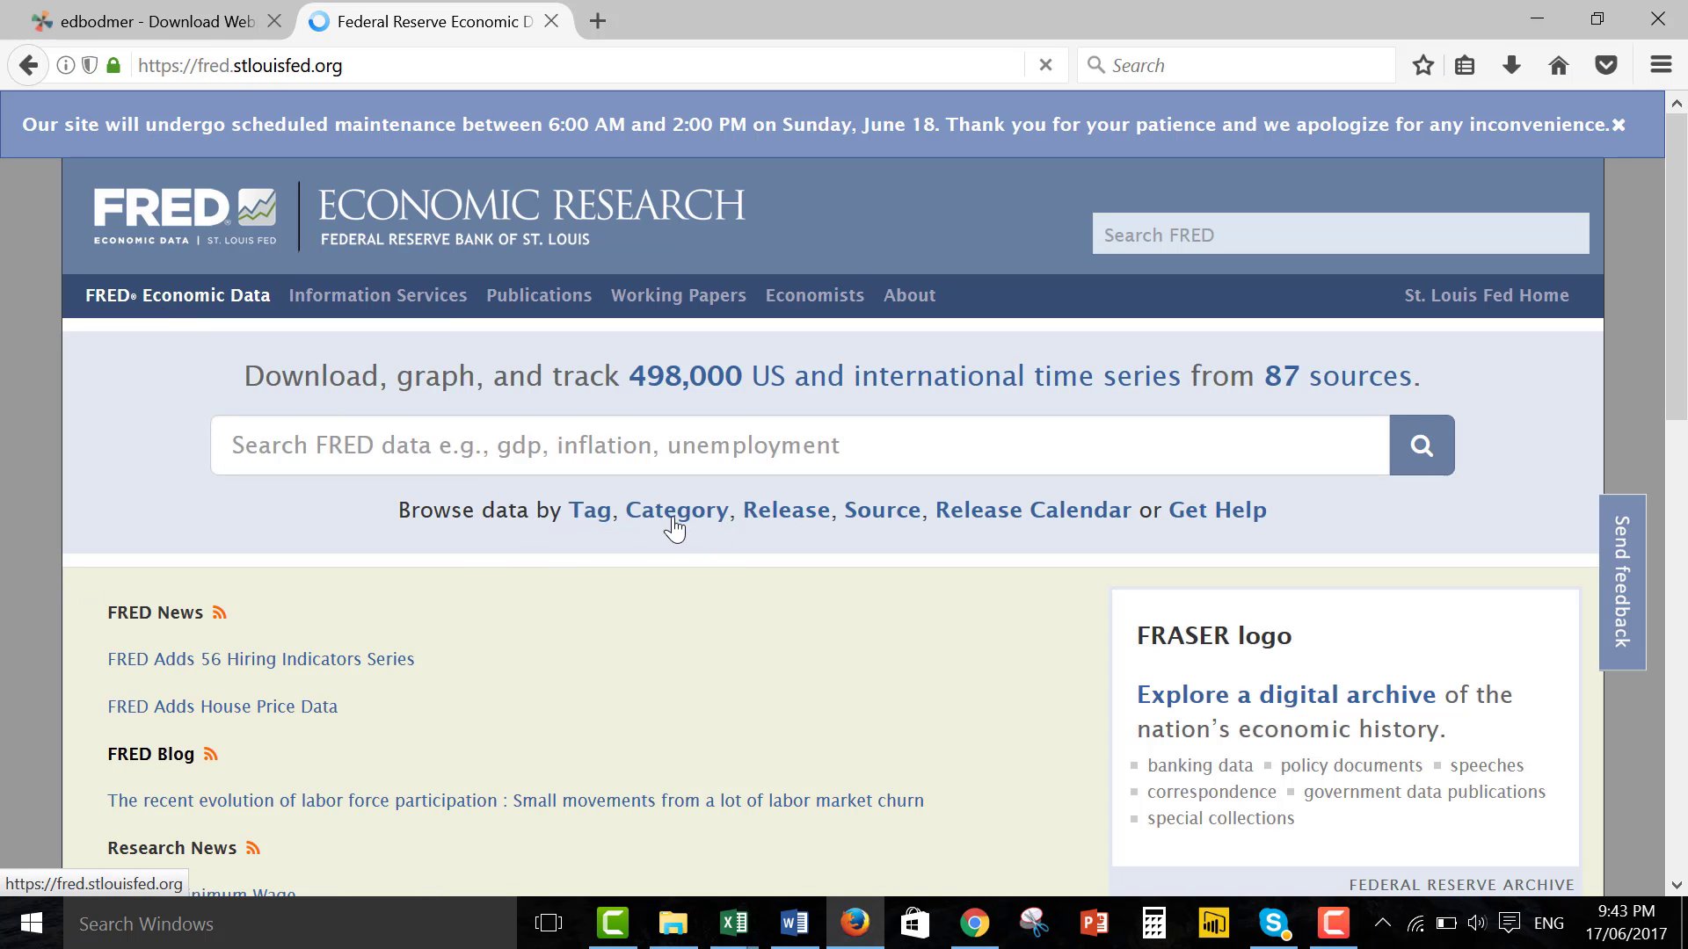
Browse FRED by category to the Commodities list under Prices and open the daily WTI crude oil price series.
left_click(668, 512)
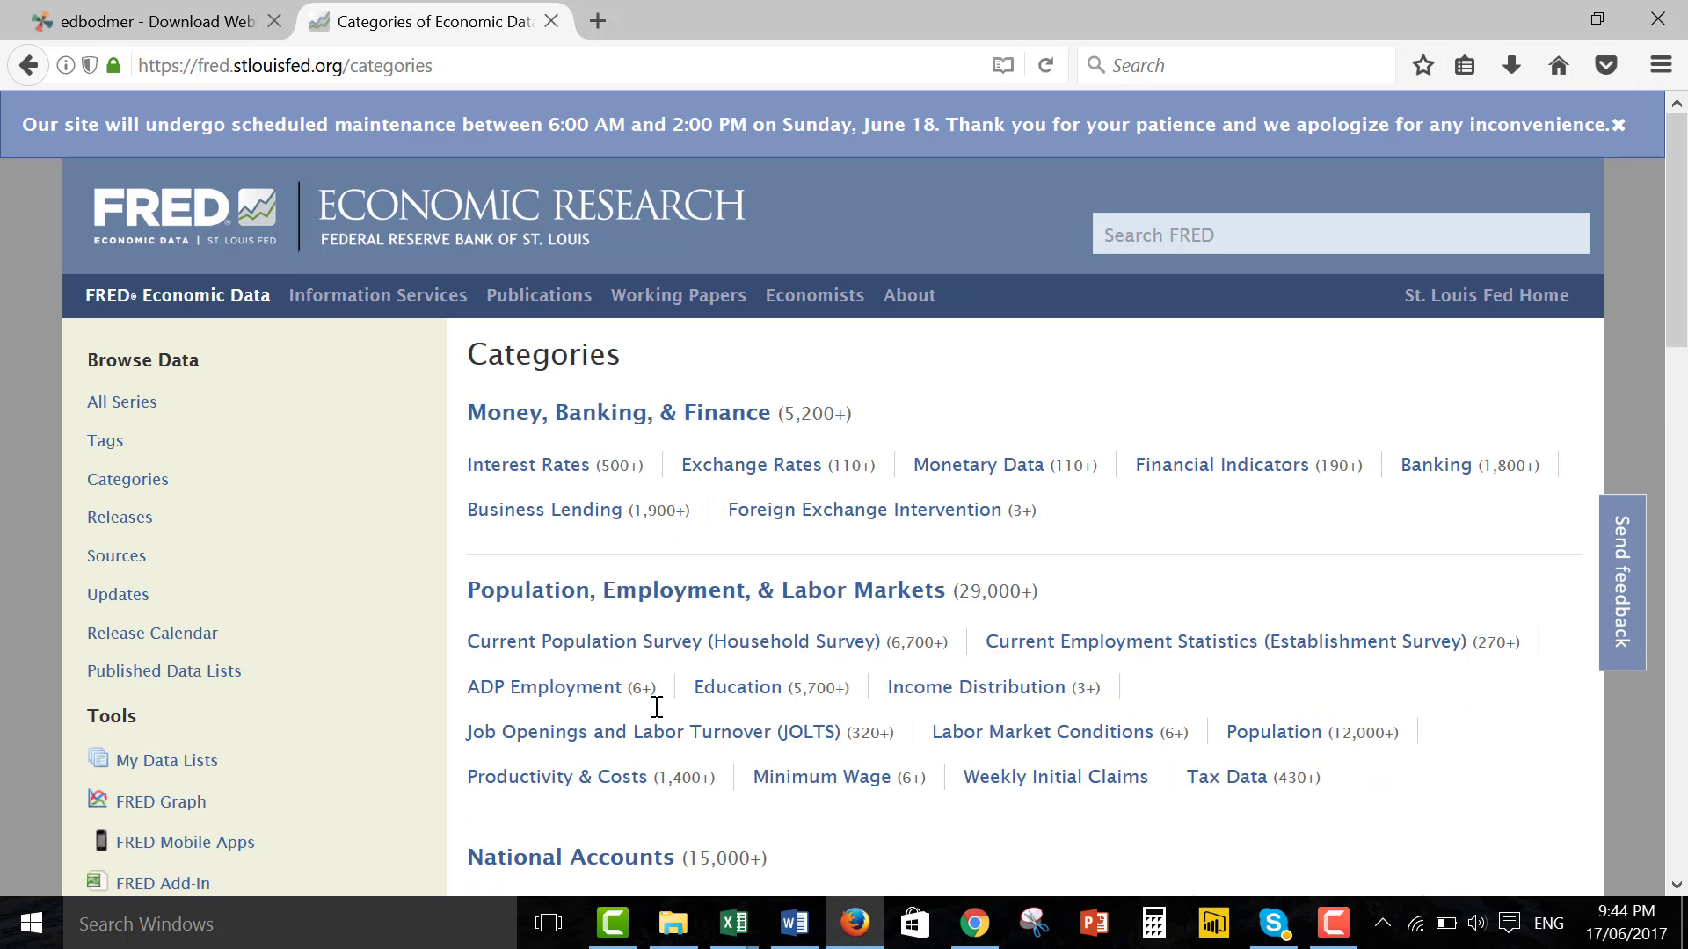
scroll(736, 563, "down", 3)
scroll(740, 572, "down", 4)
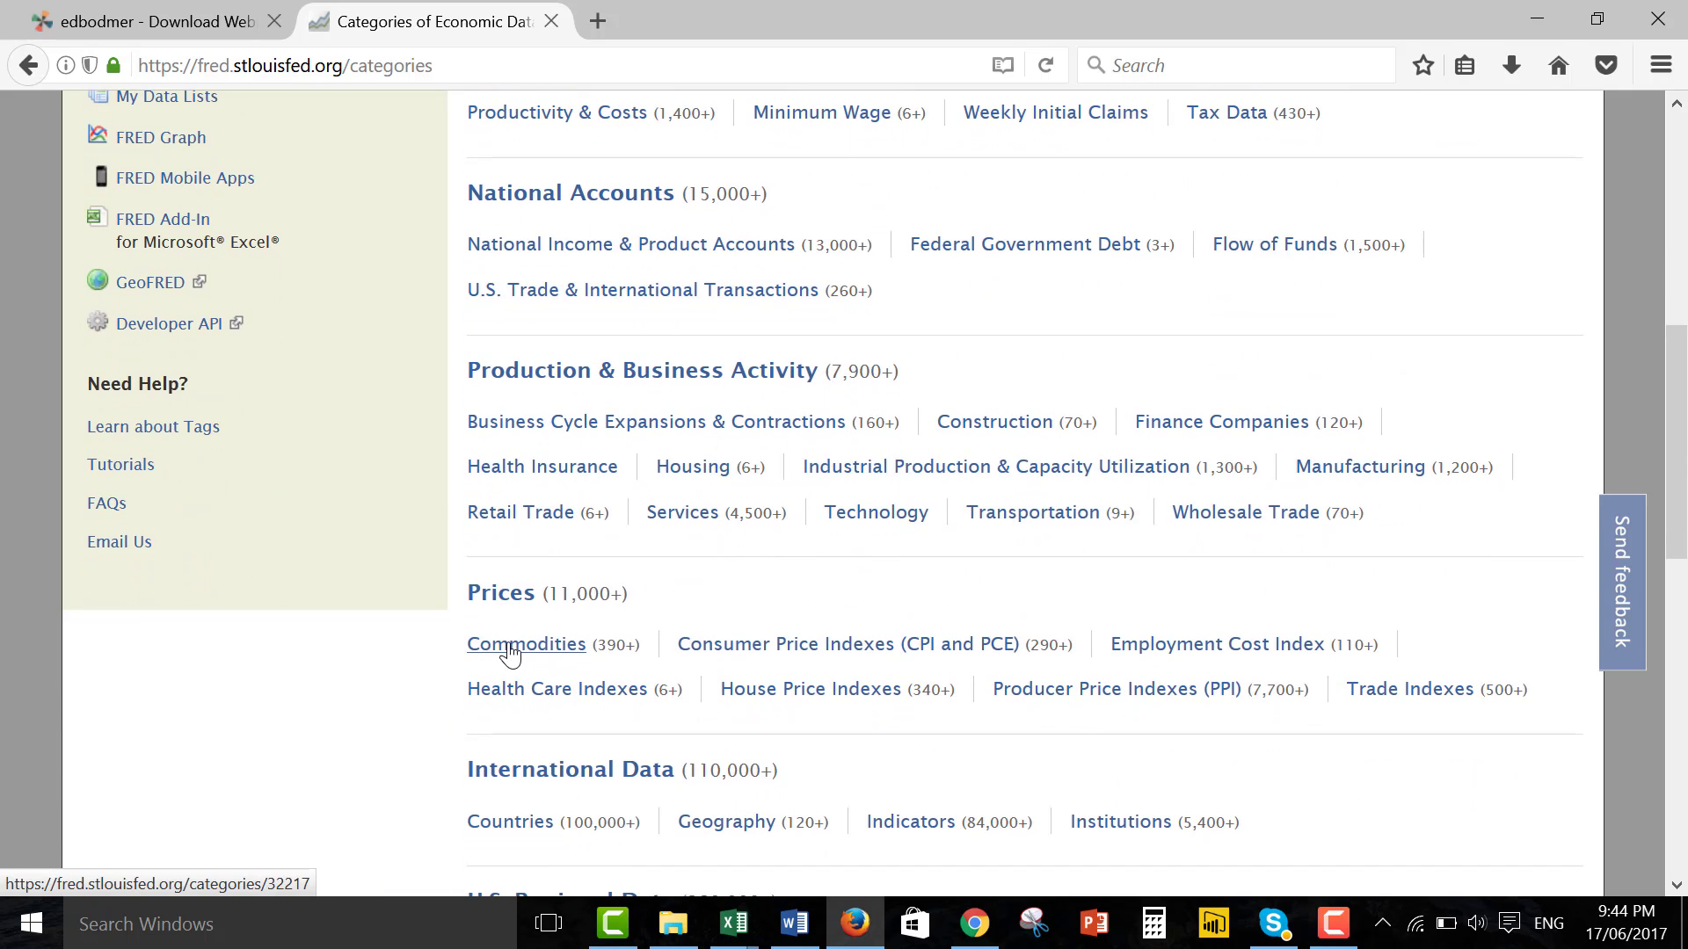
left_click(517, 646)
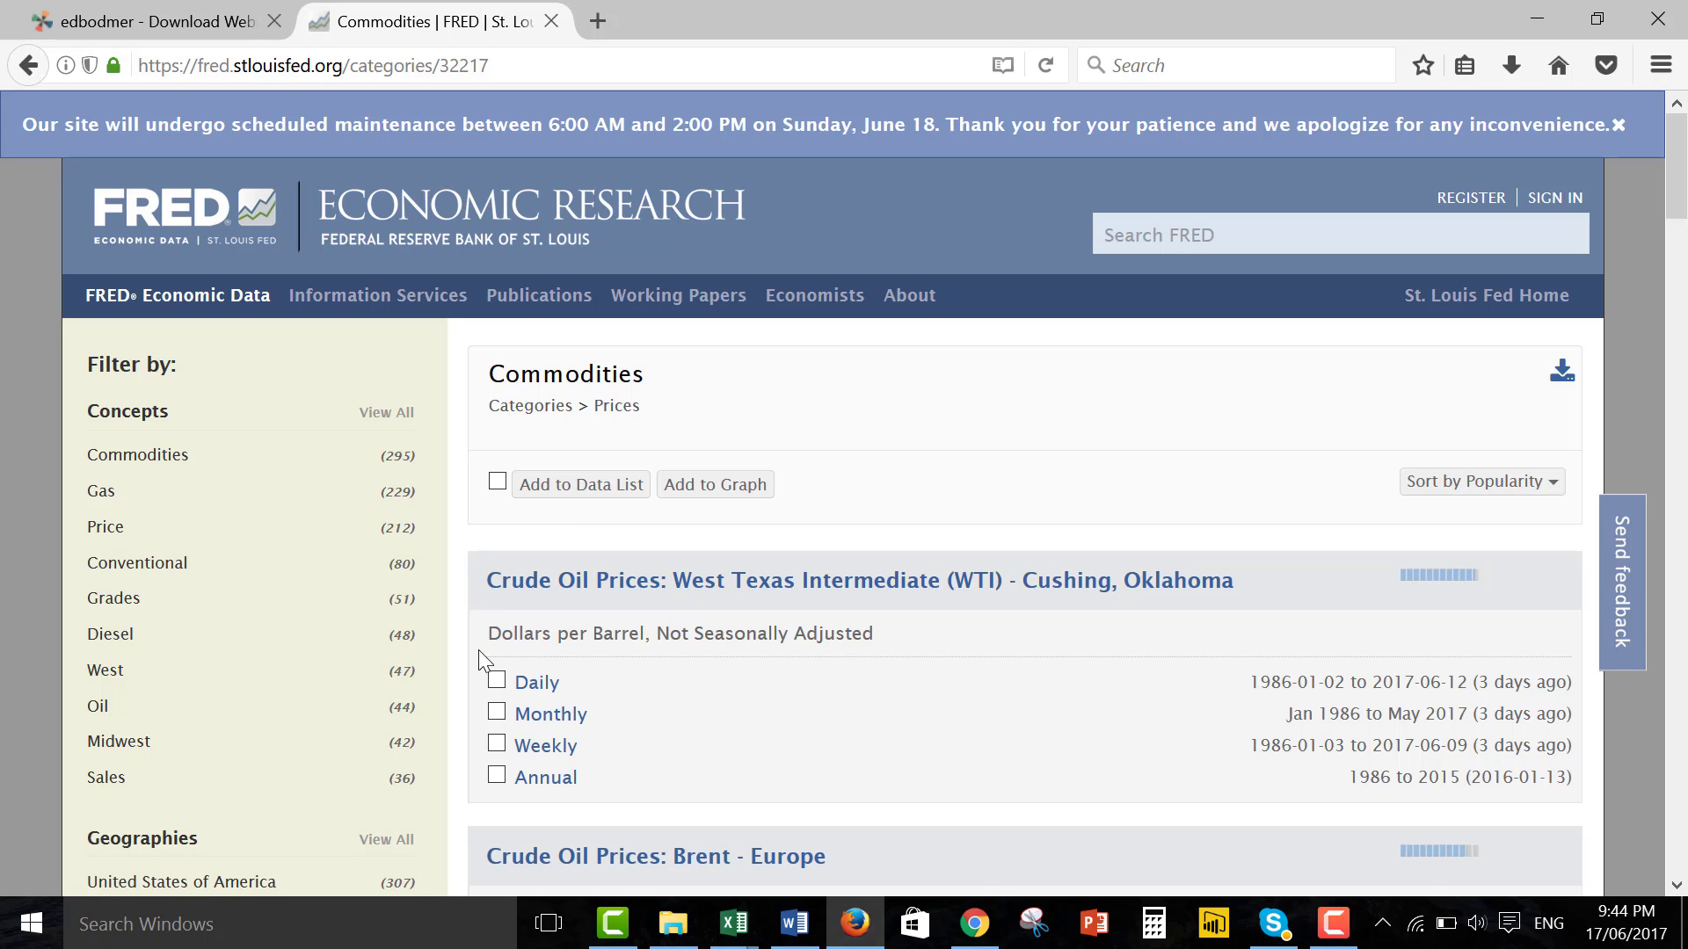
left_click(529, 687)
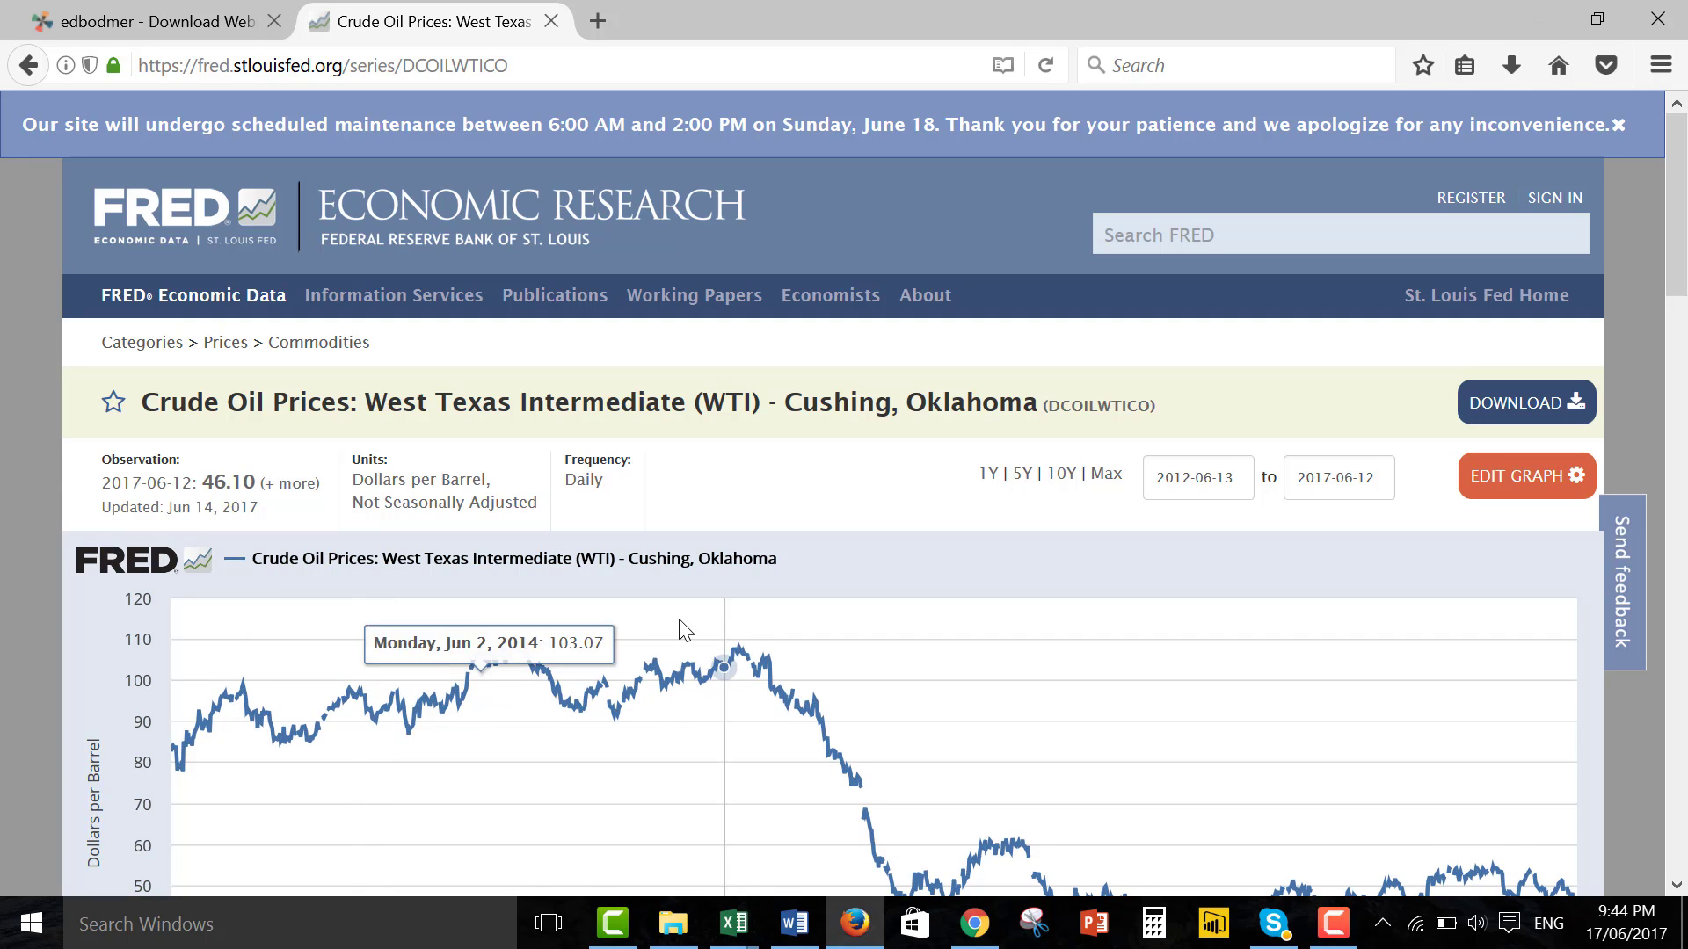
Switch to the Stock Market Indicies1.xlsm workbook in Excel and look through the country series codes on the International Indicies sheet.
mouse_move(729, 928)
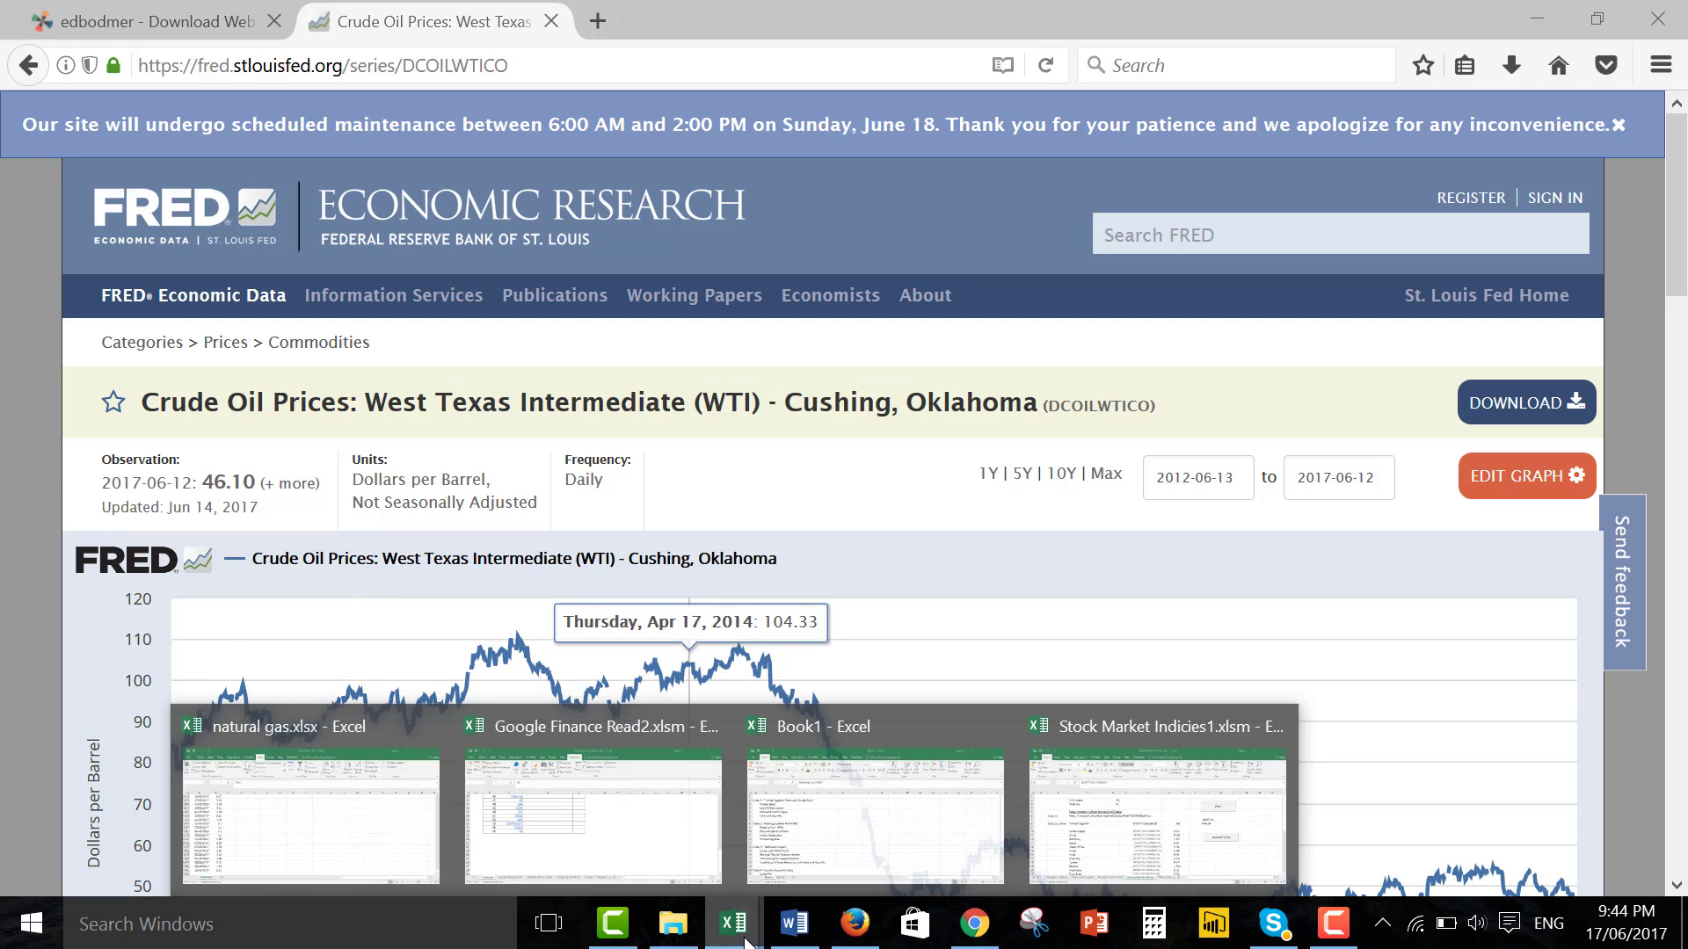
mouse_move(995, 826)
left_click(1151, 817)
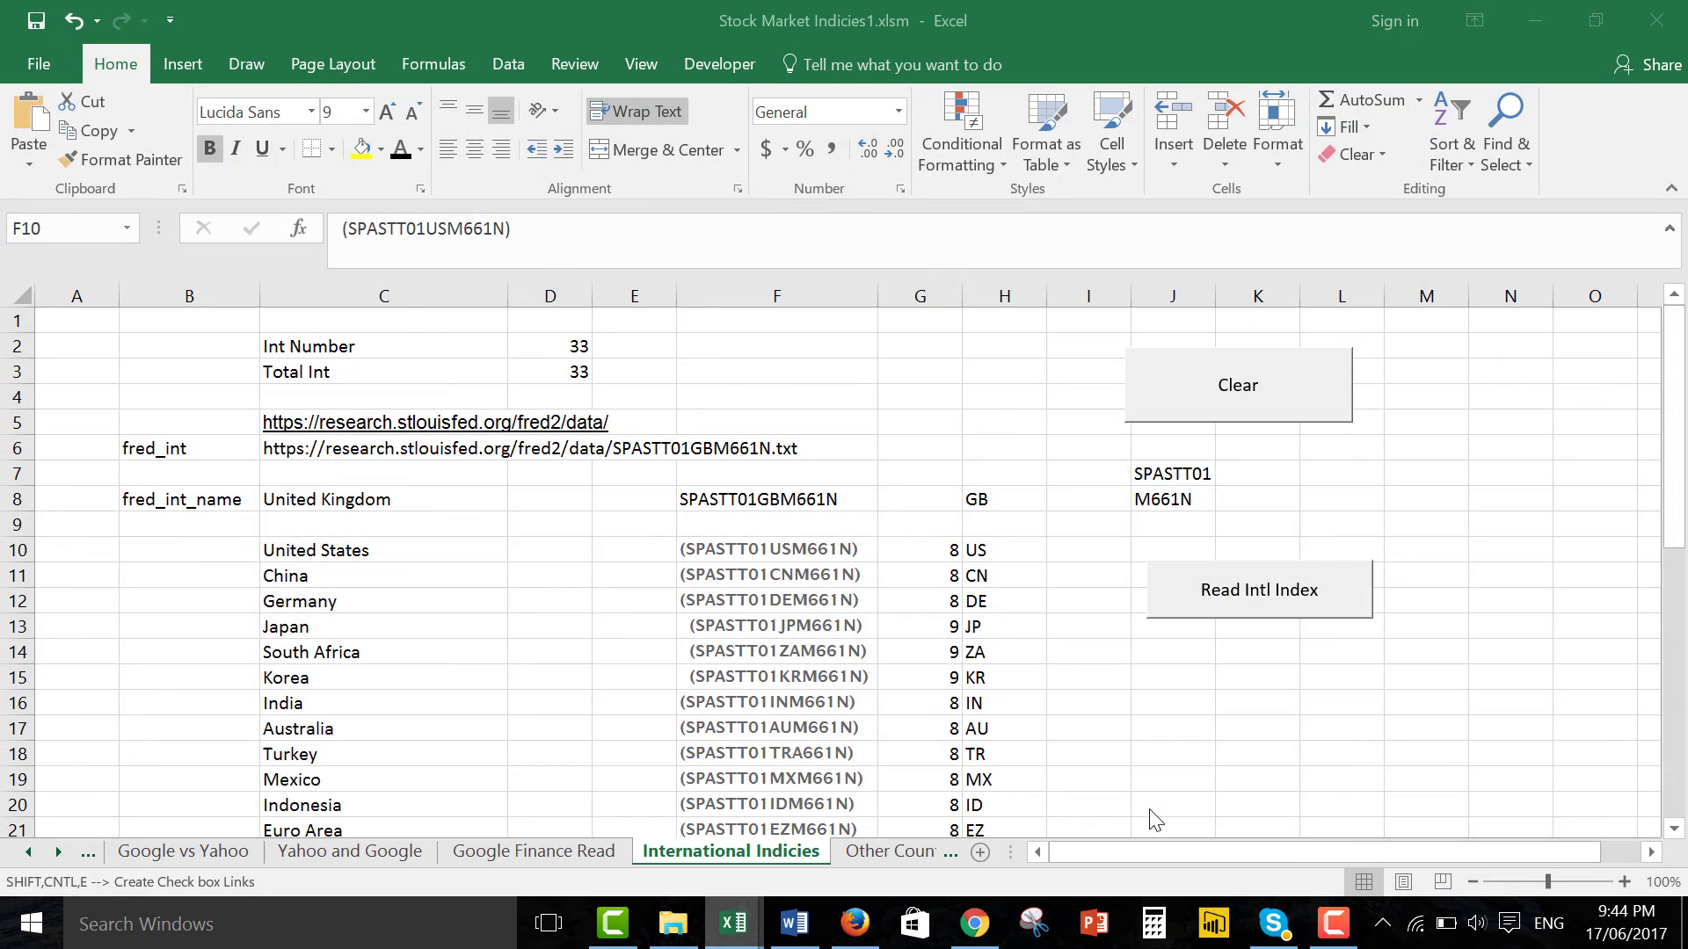
left_click(625, 558)
key("Up")
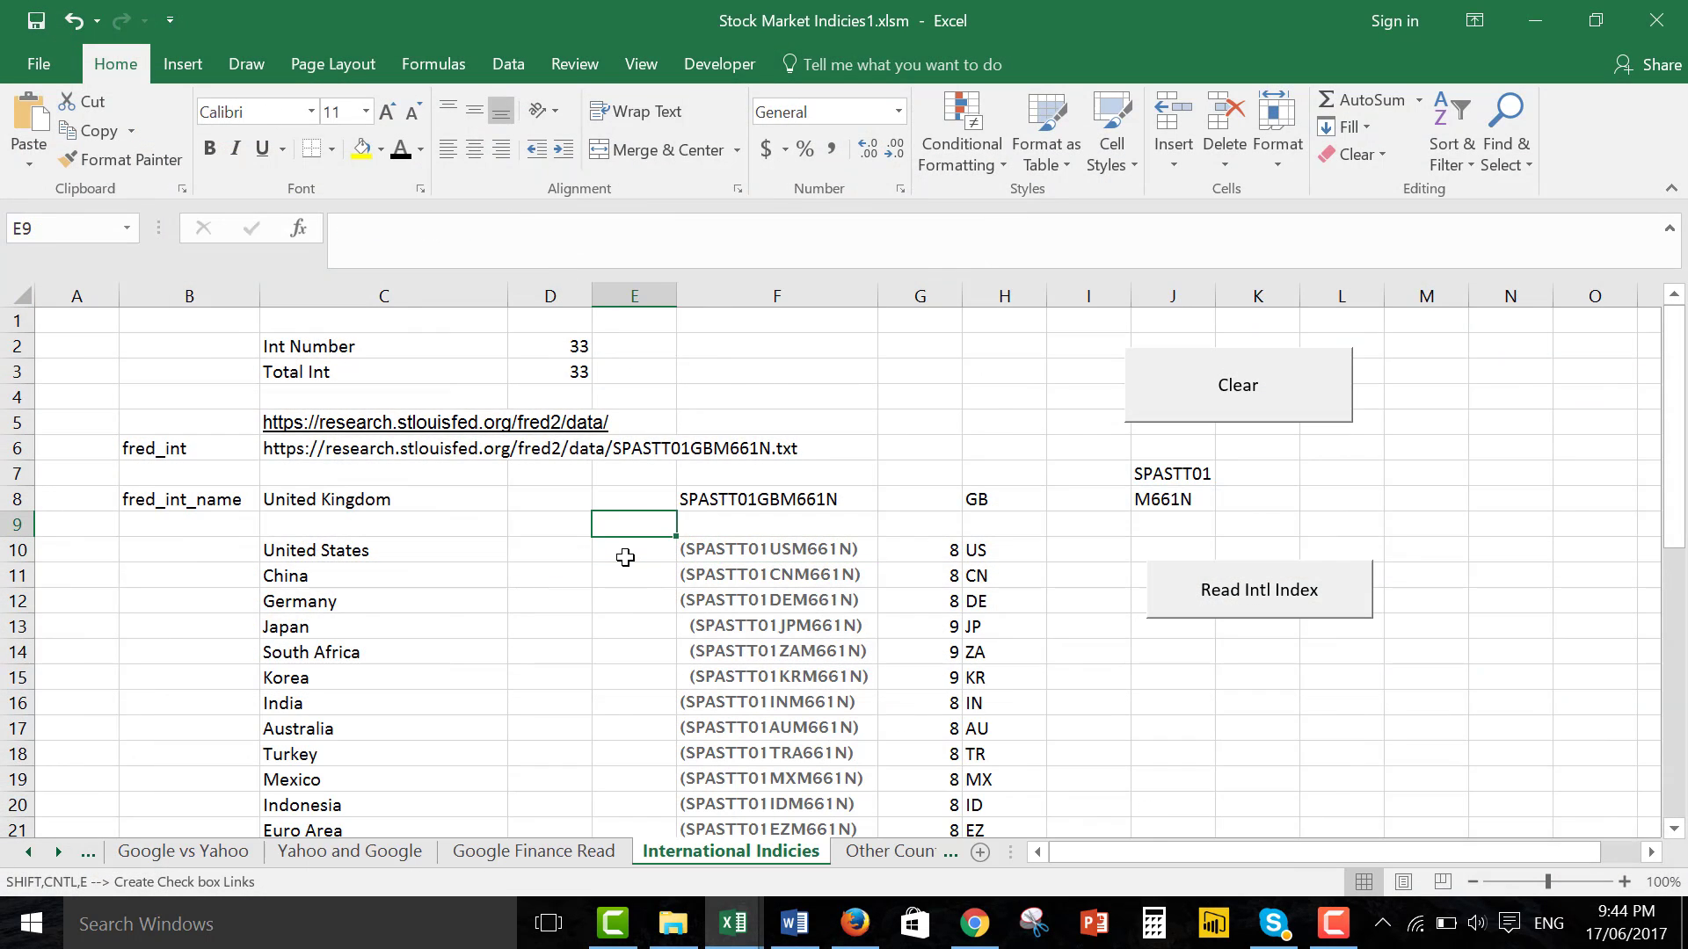
key("Right")
key("Down")
key("Page_Down")
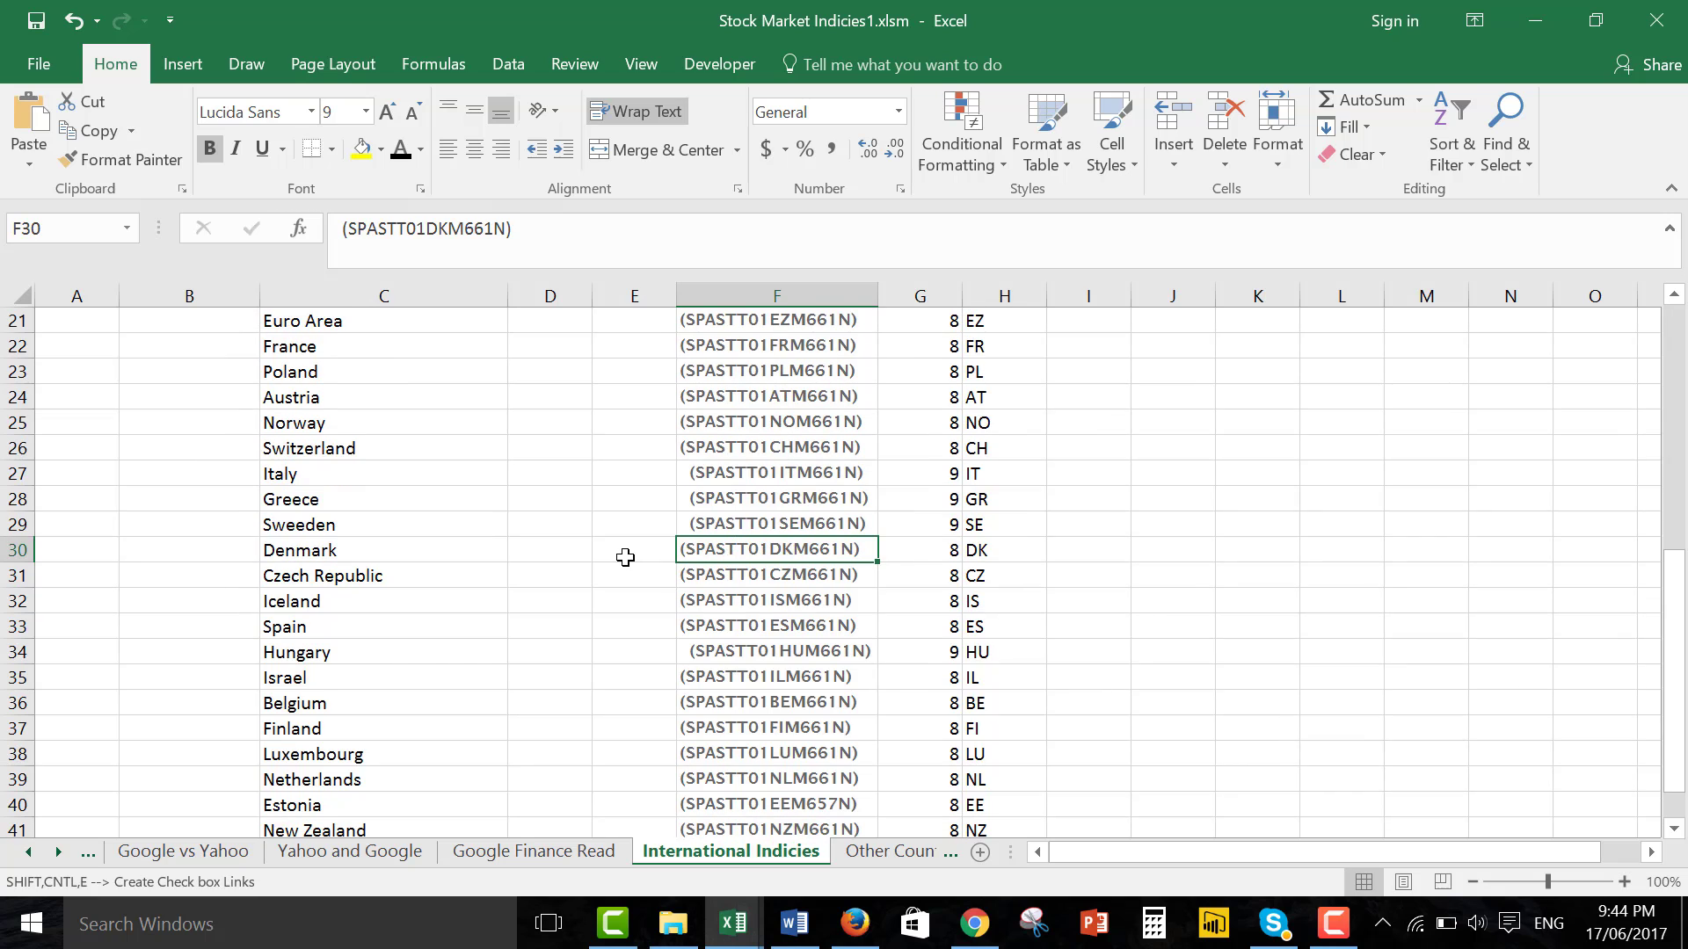
key("Page_Down")
key("Page_Up")
key("Page_Up")
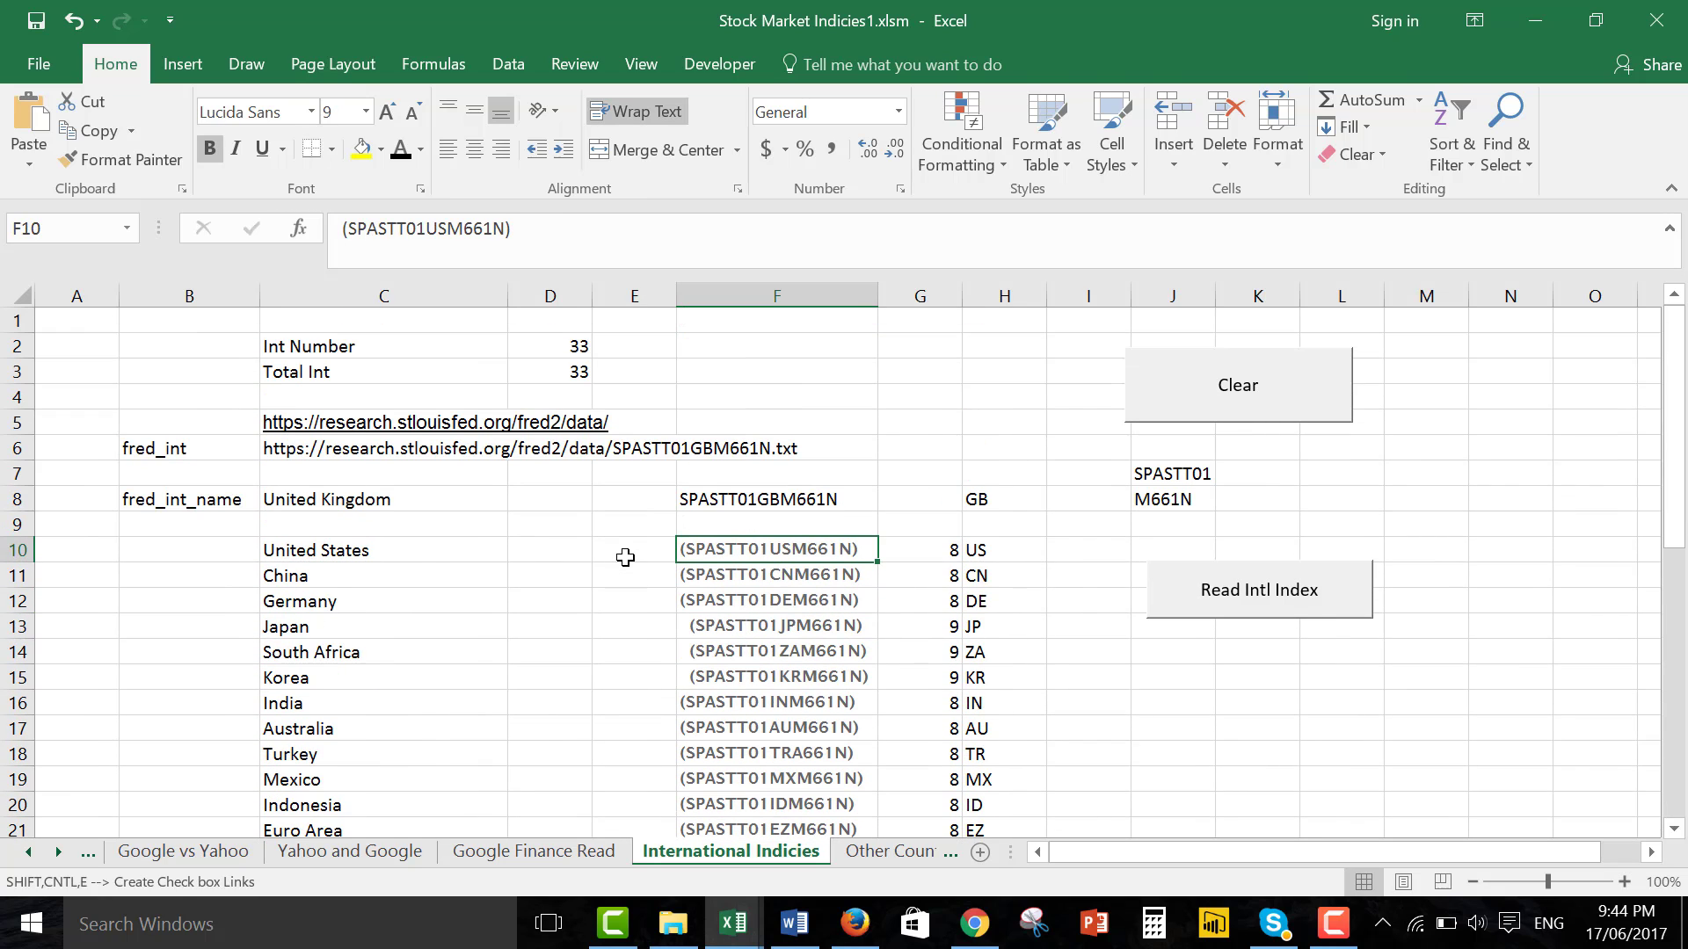
Look over the Google Finance Read, International Indicies, Other Countries and US Indicies sheets of the workbook.
key("ctrl+Page_Up")
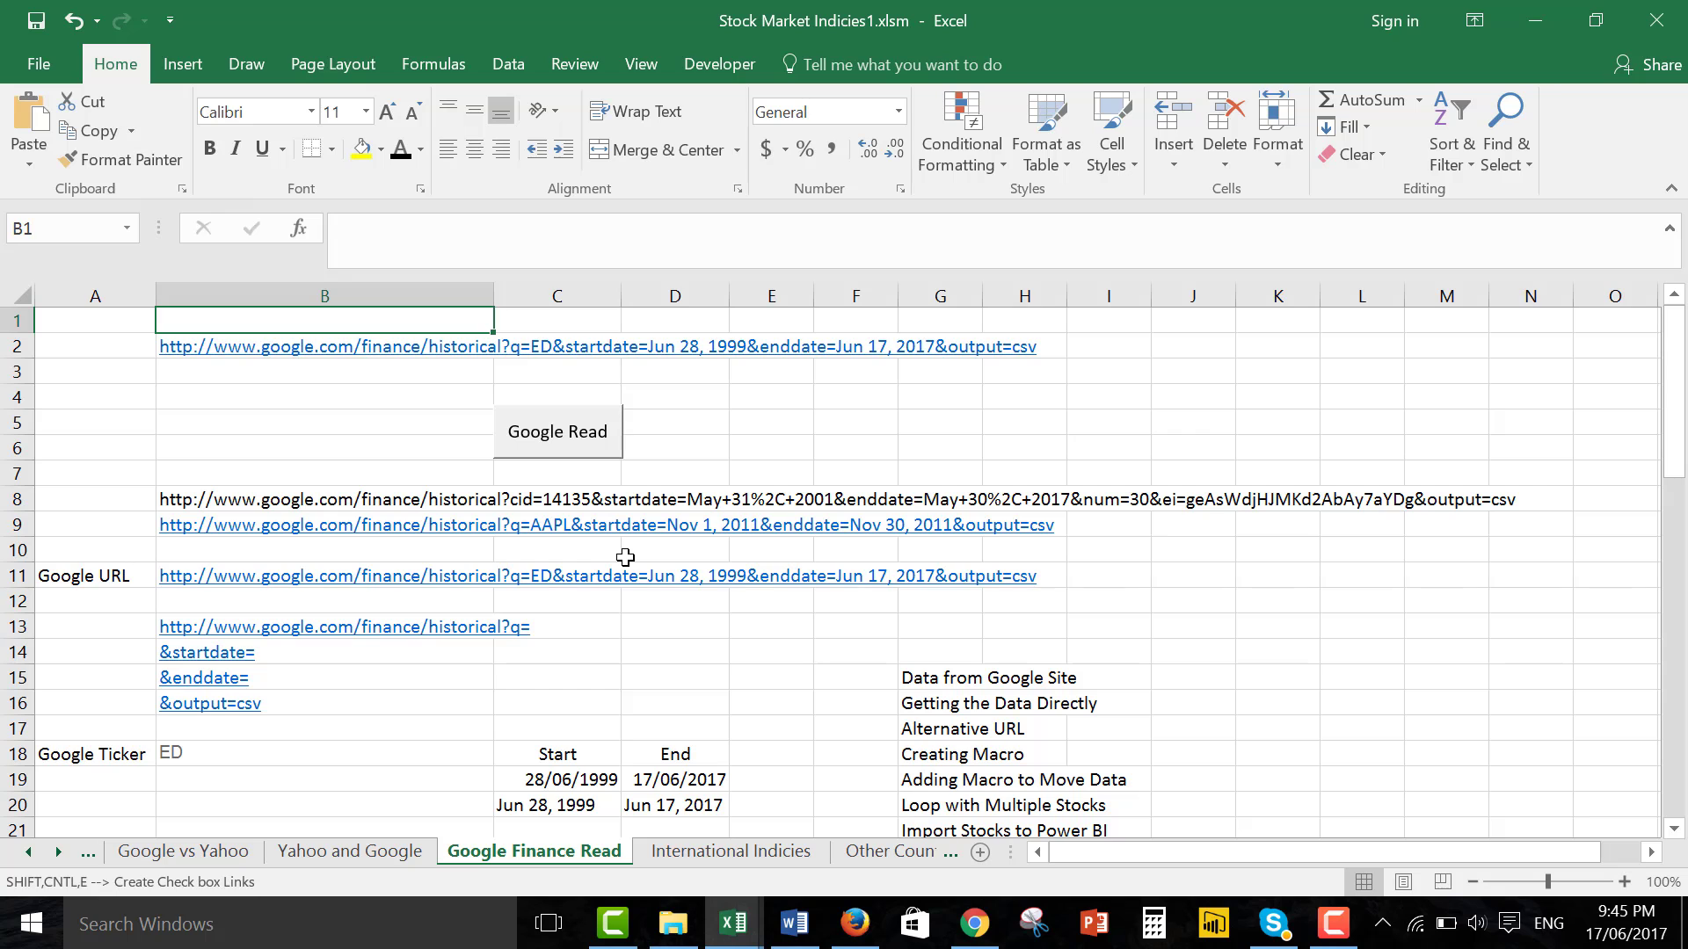
key("ctrl+Page_Down")
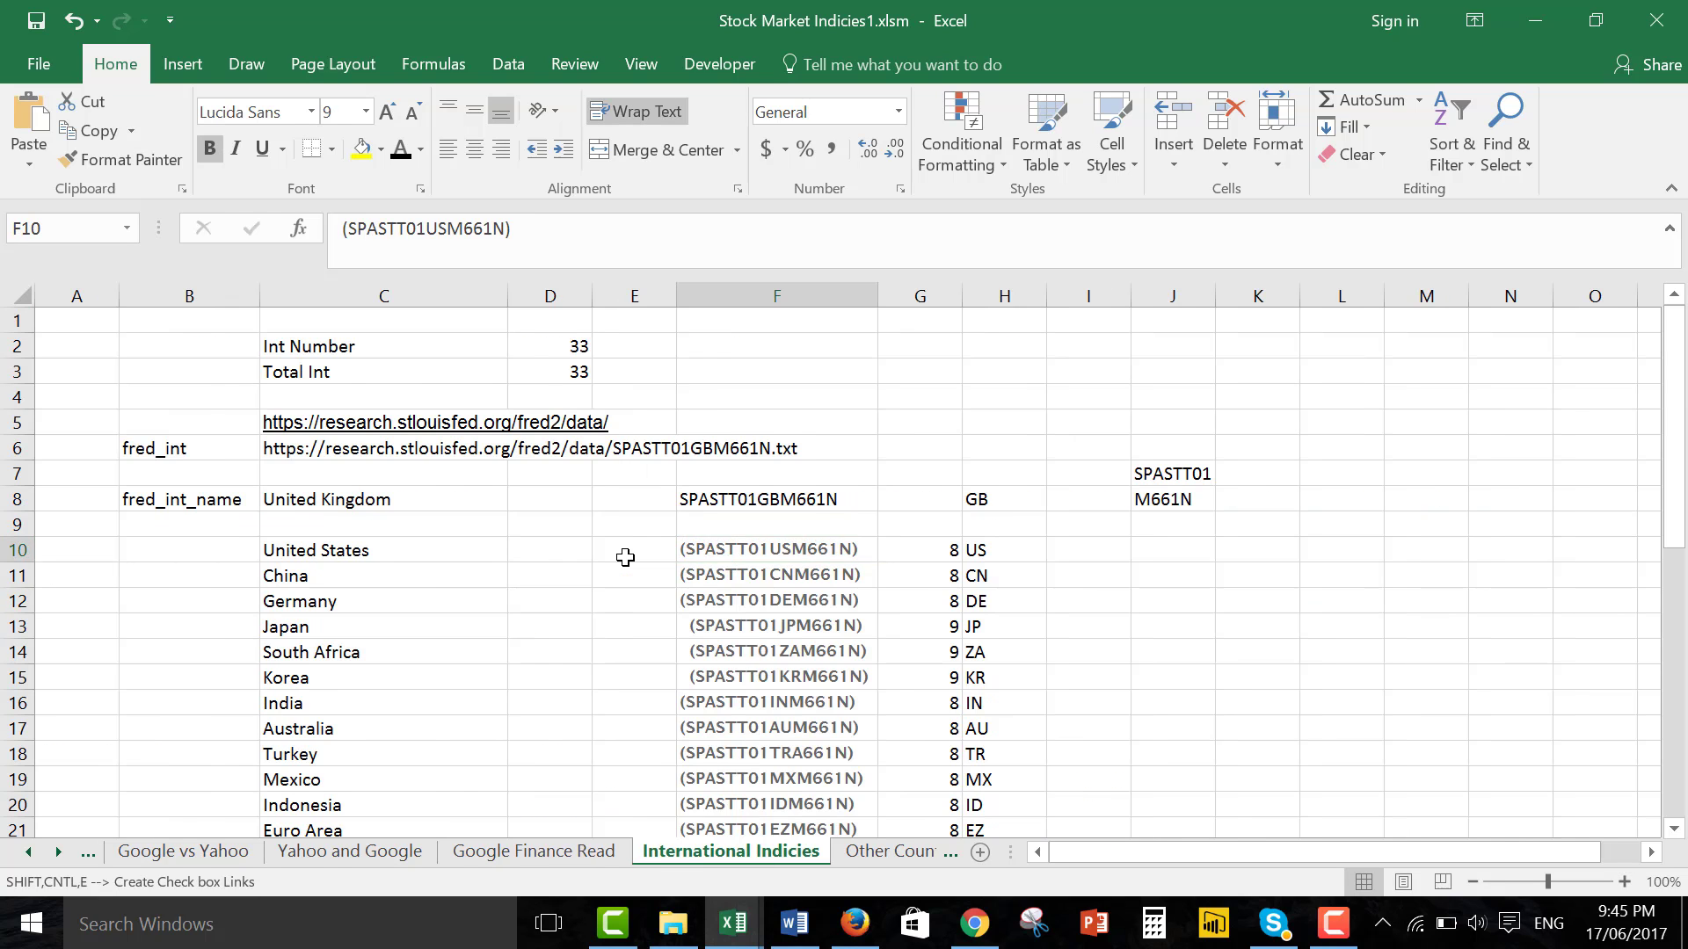
key("ctrl+Page_Down")
key("ctrl+Page_Up")
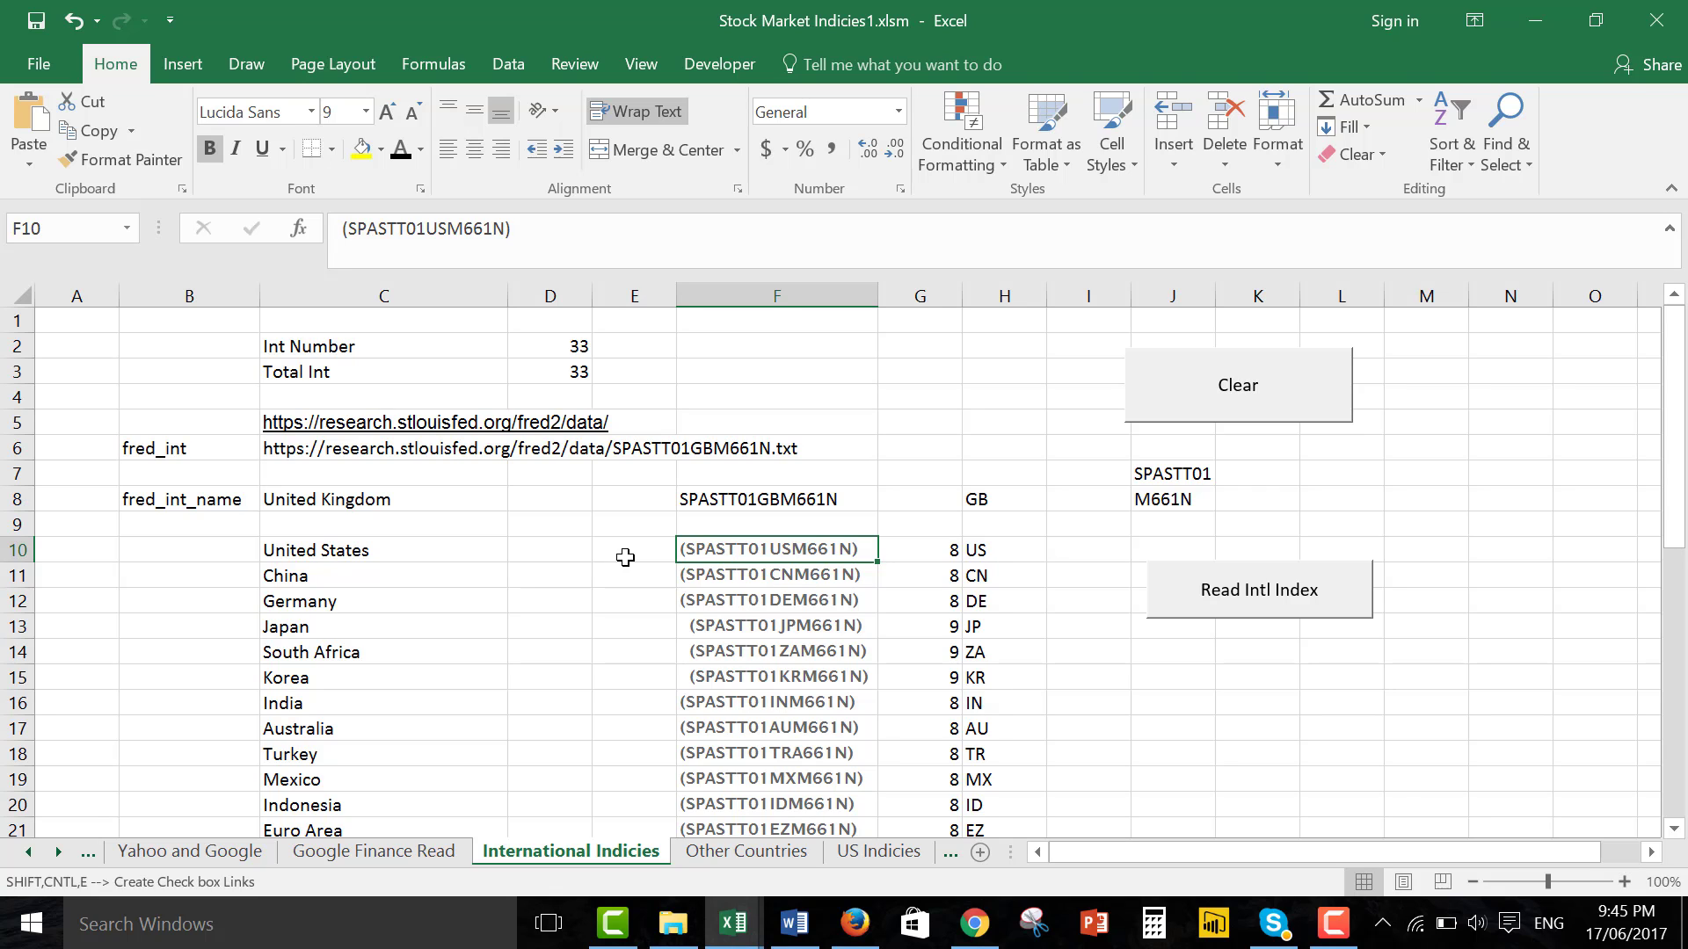
key("ctrl+Page_Down")
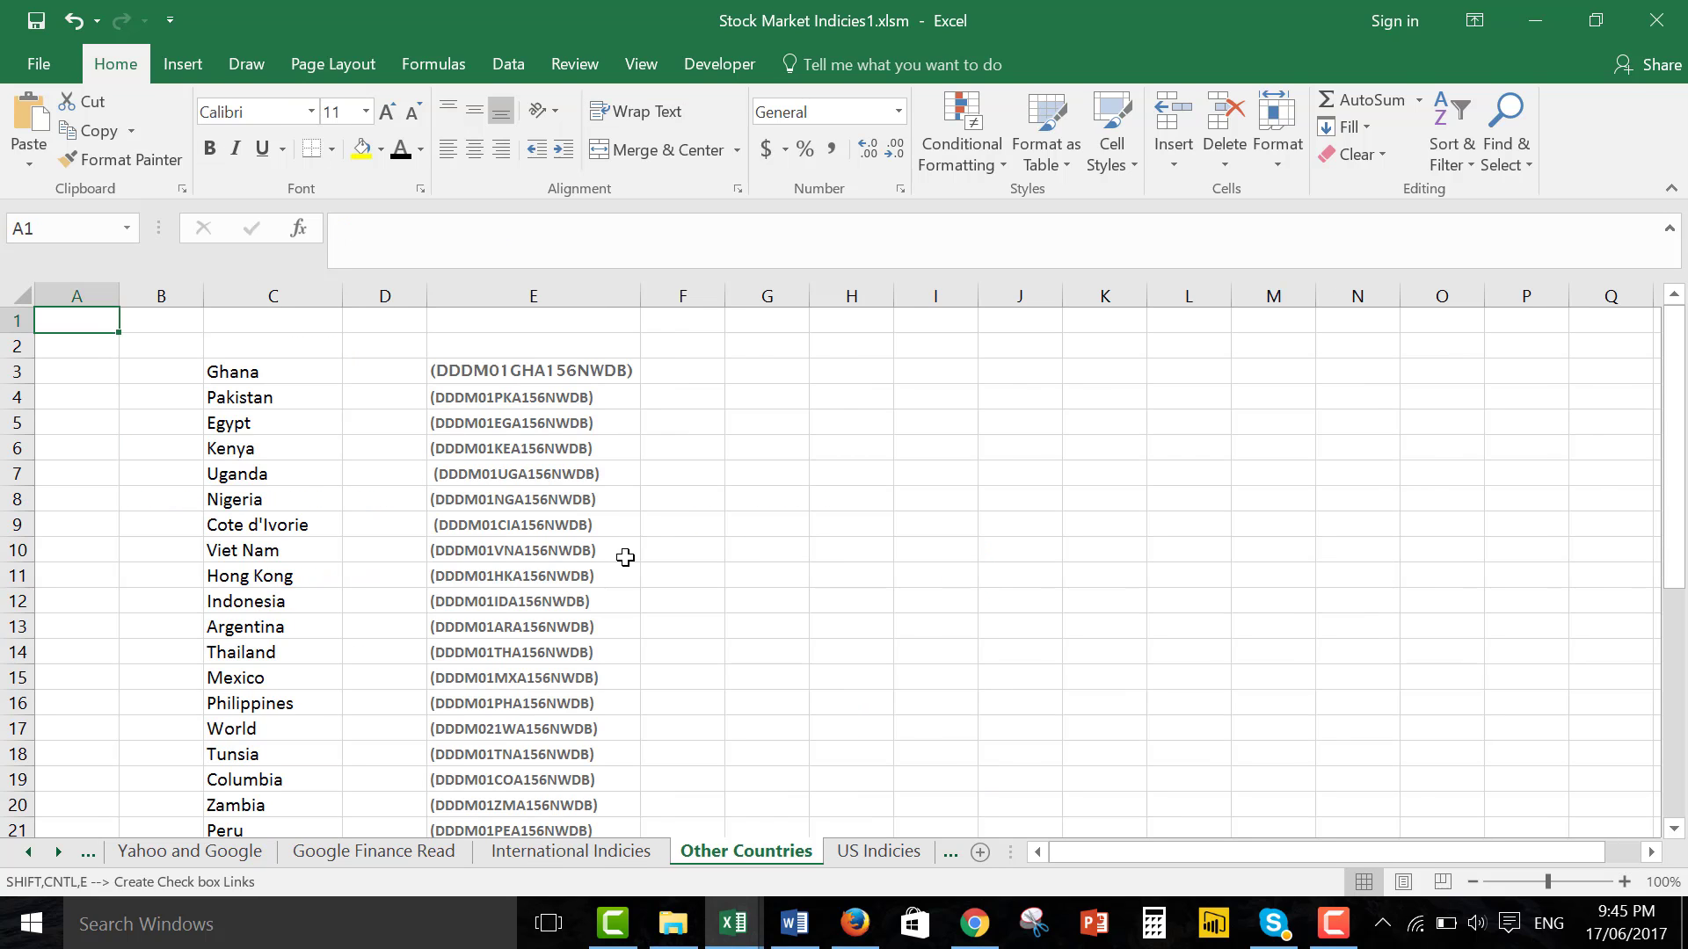
key("ctrl+Page_Down")
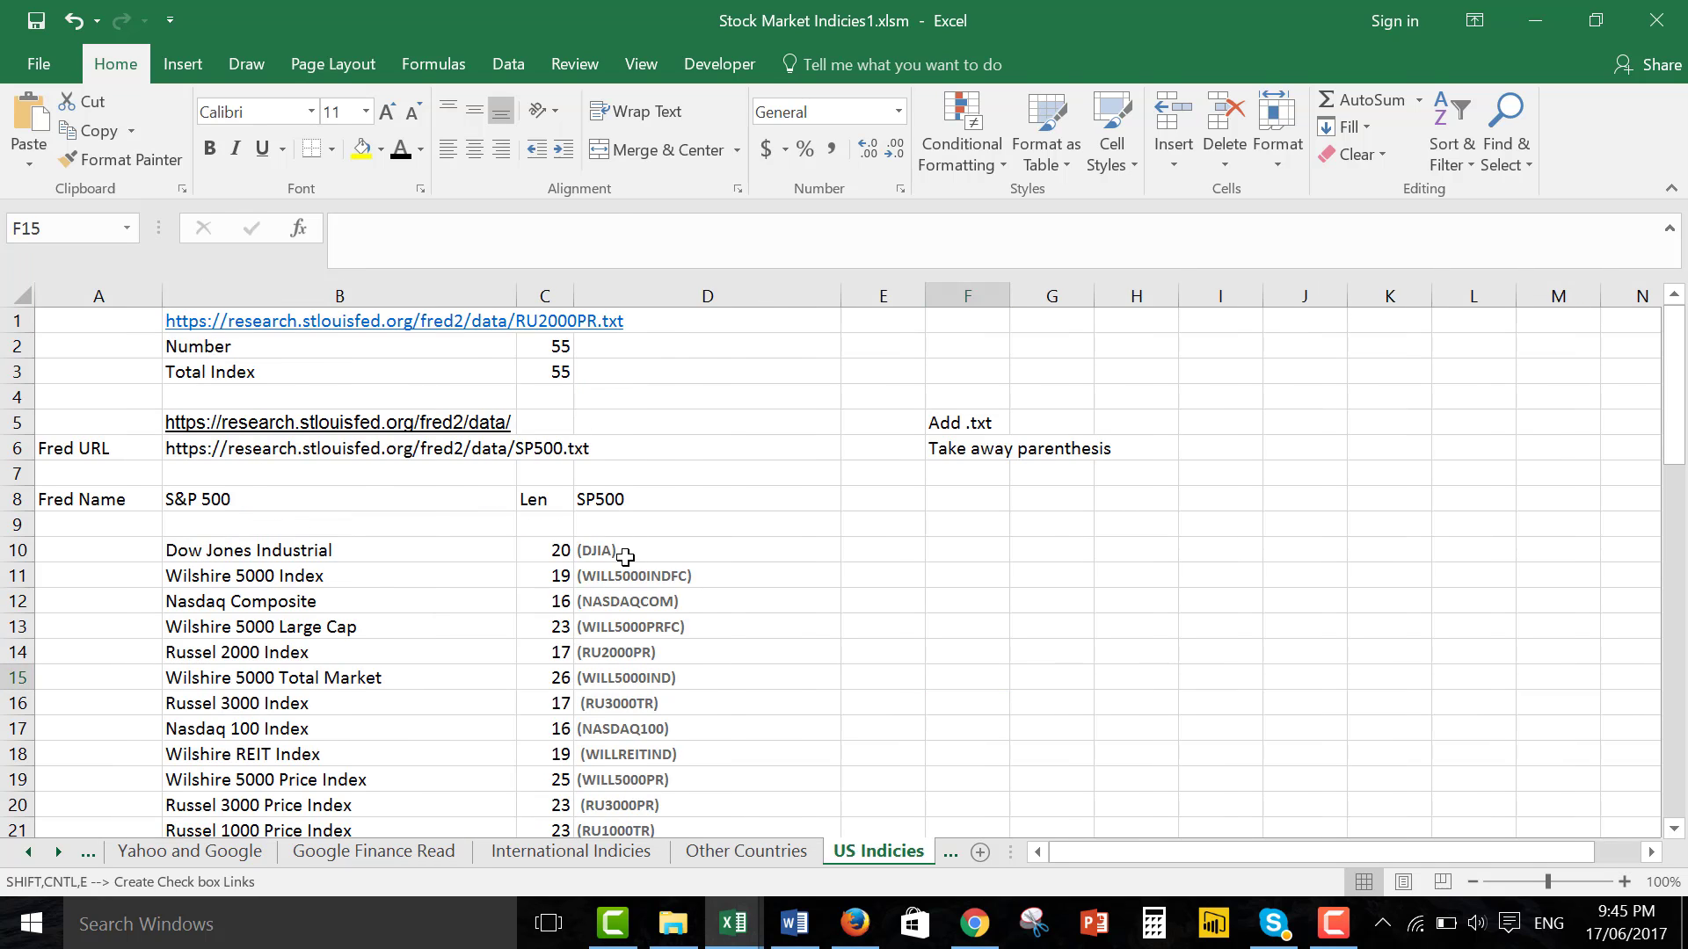
Go back to the Other Countries sheet and look through its country names in column C down to Qatar.
key("ctrl+Page_Up")
key("Down")
key("Down")
key("Right")
key("Right")
key("Down")
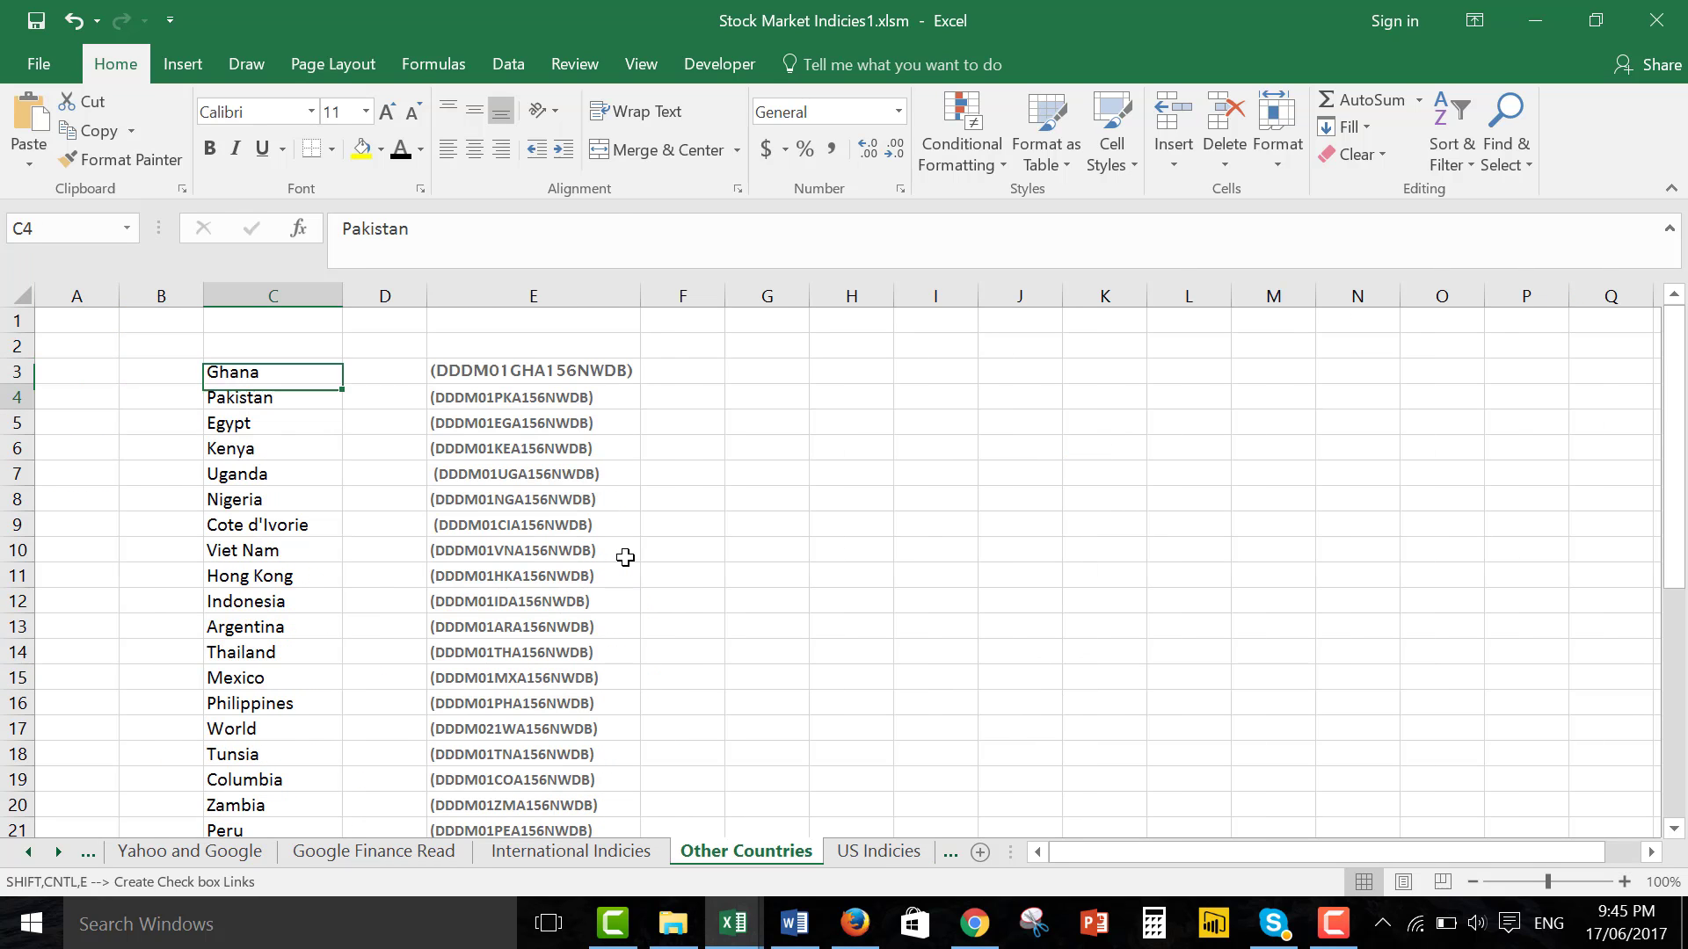
key("Down")
key("Down")
key("Down")
key("Down")
key("Down")
key("Down")
key("Down")
key("Down")
key("Down")
key("Down")
key("Down")
key("Down")
key("Down")
key("Down")
key("Down")
key("Down")
key("Down")
key("Down")
key("Down")
key("Down")
key("Down")
key("Down")
key("Down")
key("Down")
key("Down")
key("Down")
key("Down")
key("Down")
key("Down")
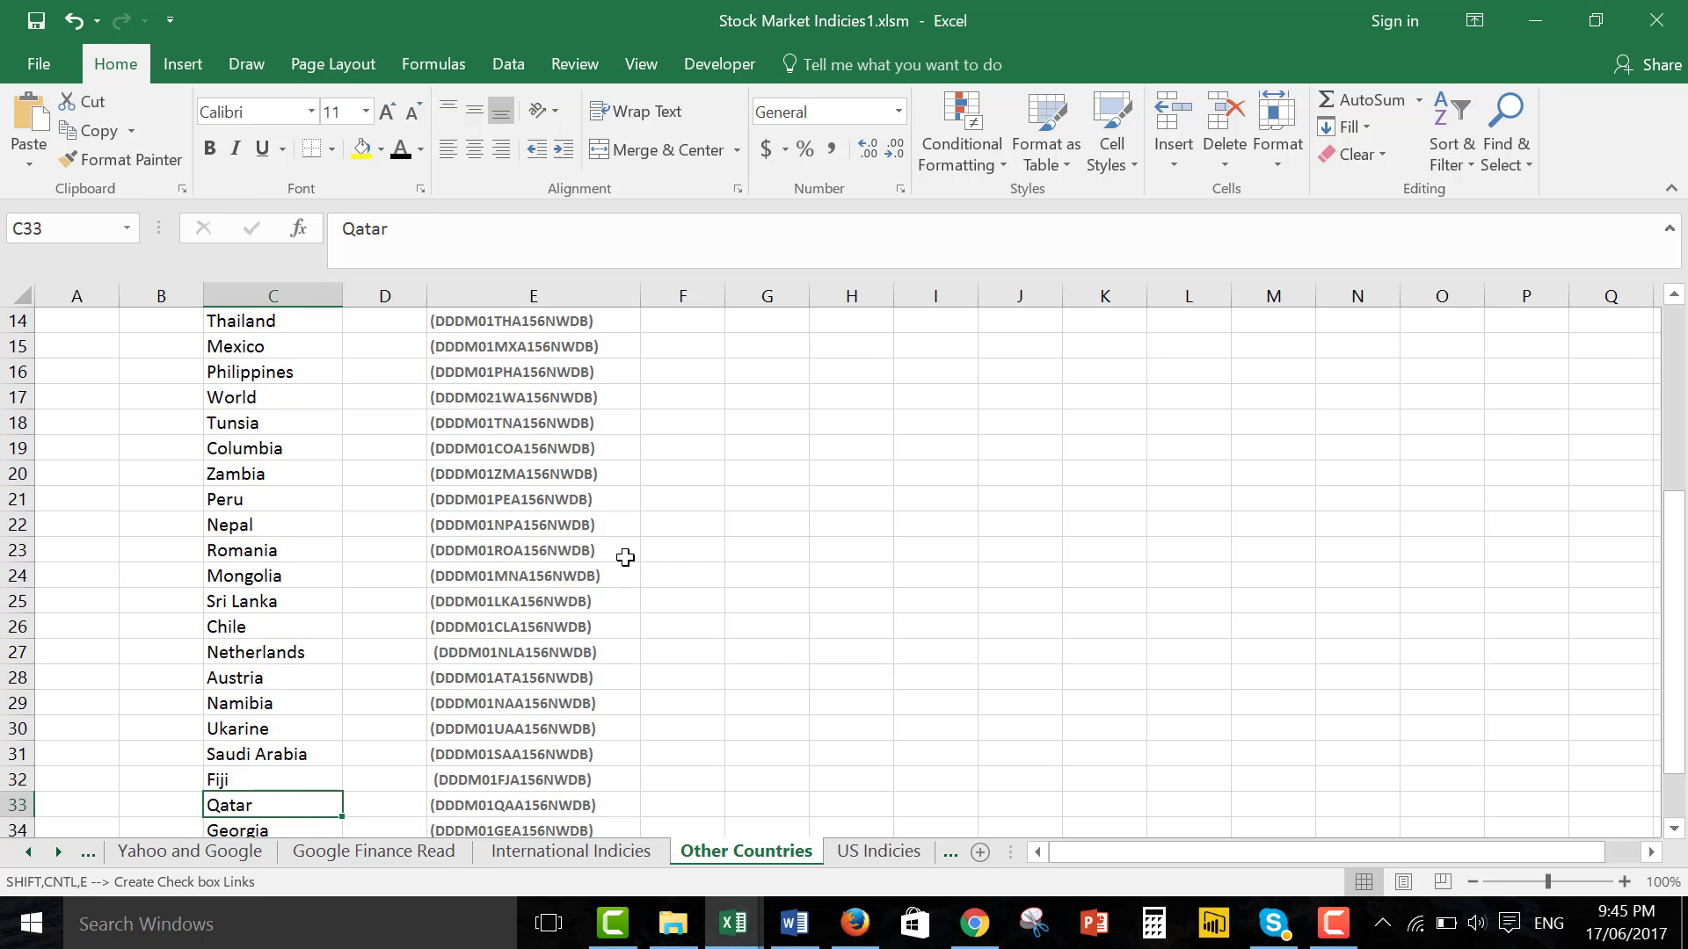
key("Up")
key("Up")
key("Up")
key("Up")
key("Up")
key("Up")
key("Up")
key("Up")
key("Up")
key("Up")
key("Up")
key("Up")
key("Up")
key("Up")
key("Up")
key("Up")
key("Up")
key("Up")
key("Up")
key("Up")
key("Up")
key("Up")
key("Up")
Examine the FRED series codes in column E and return to Pakistan in the country list.
key("Right")
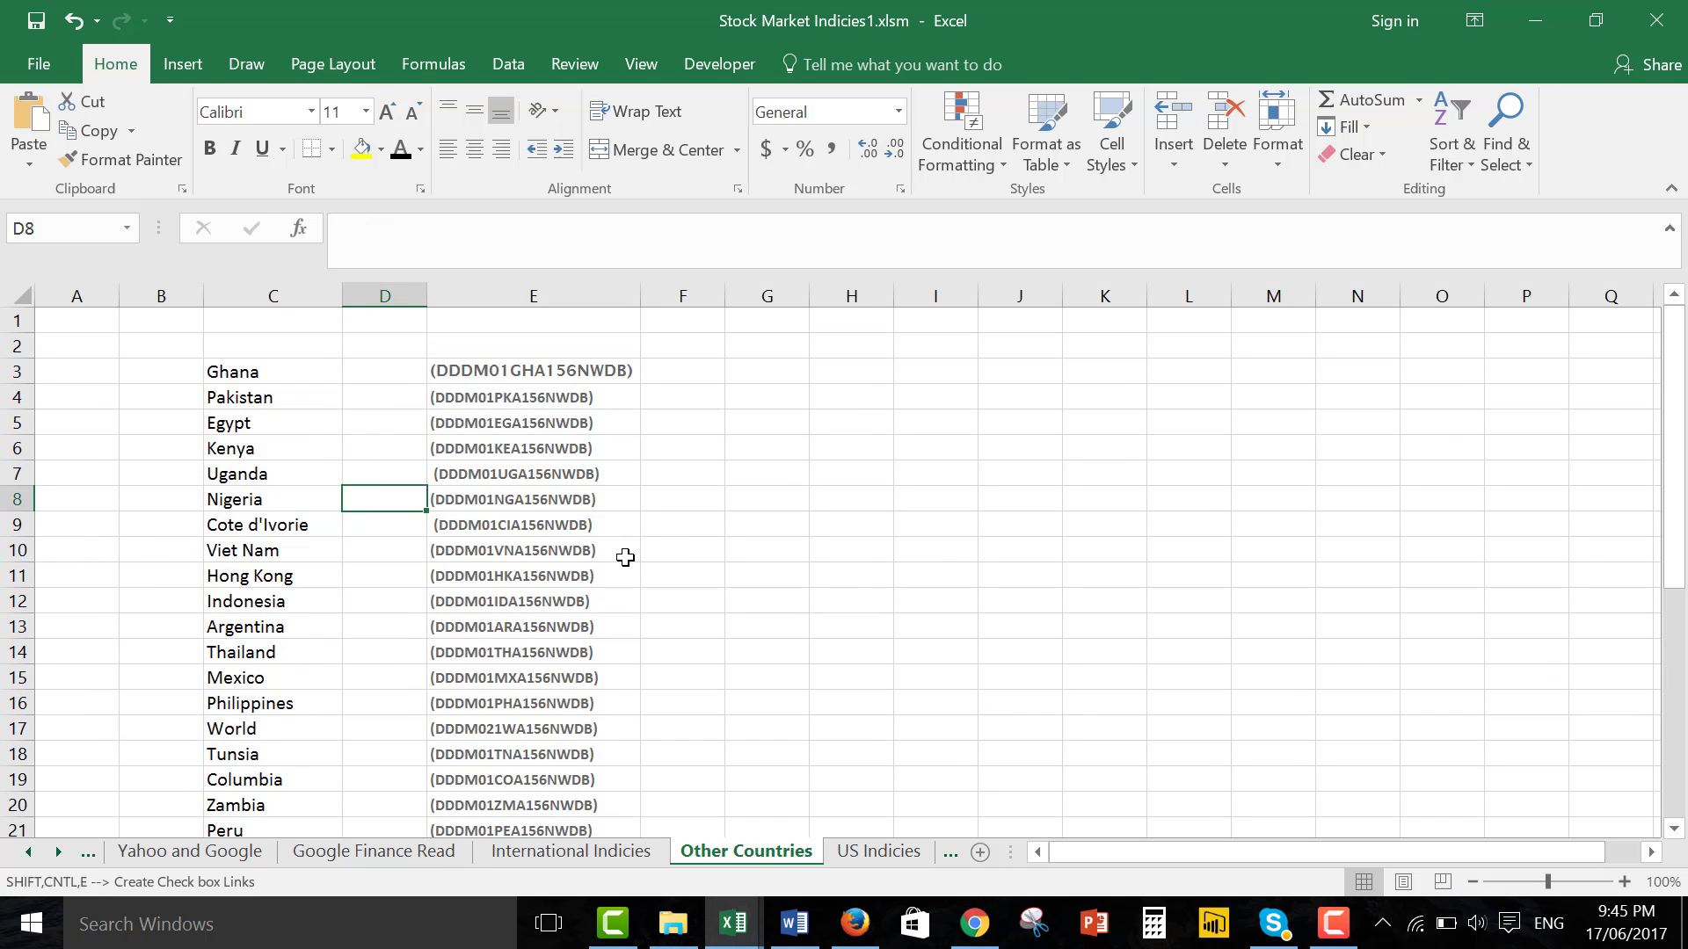
key("Right")
key("Up")
key("Up")
key("Up")
key("Up")
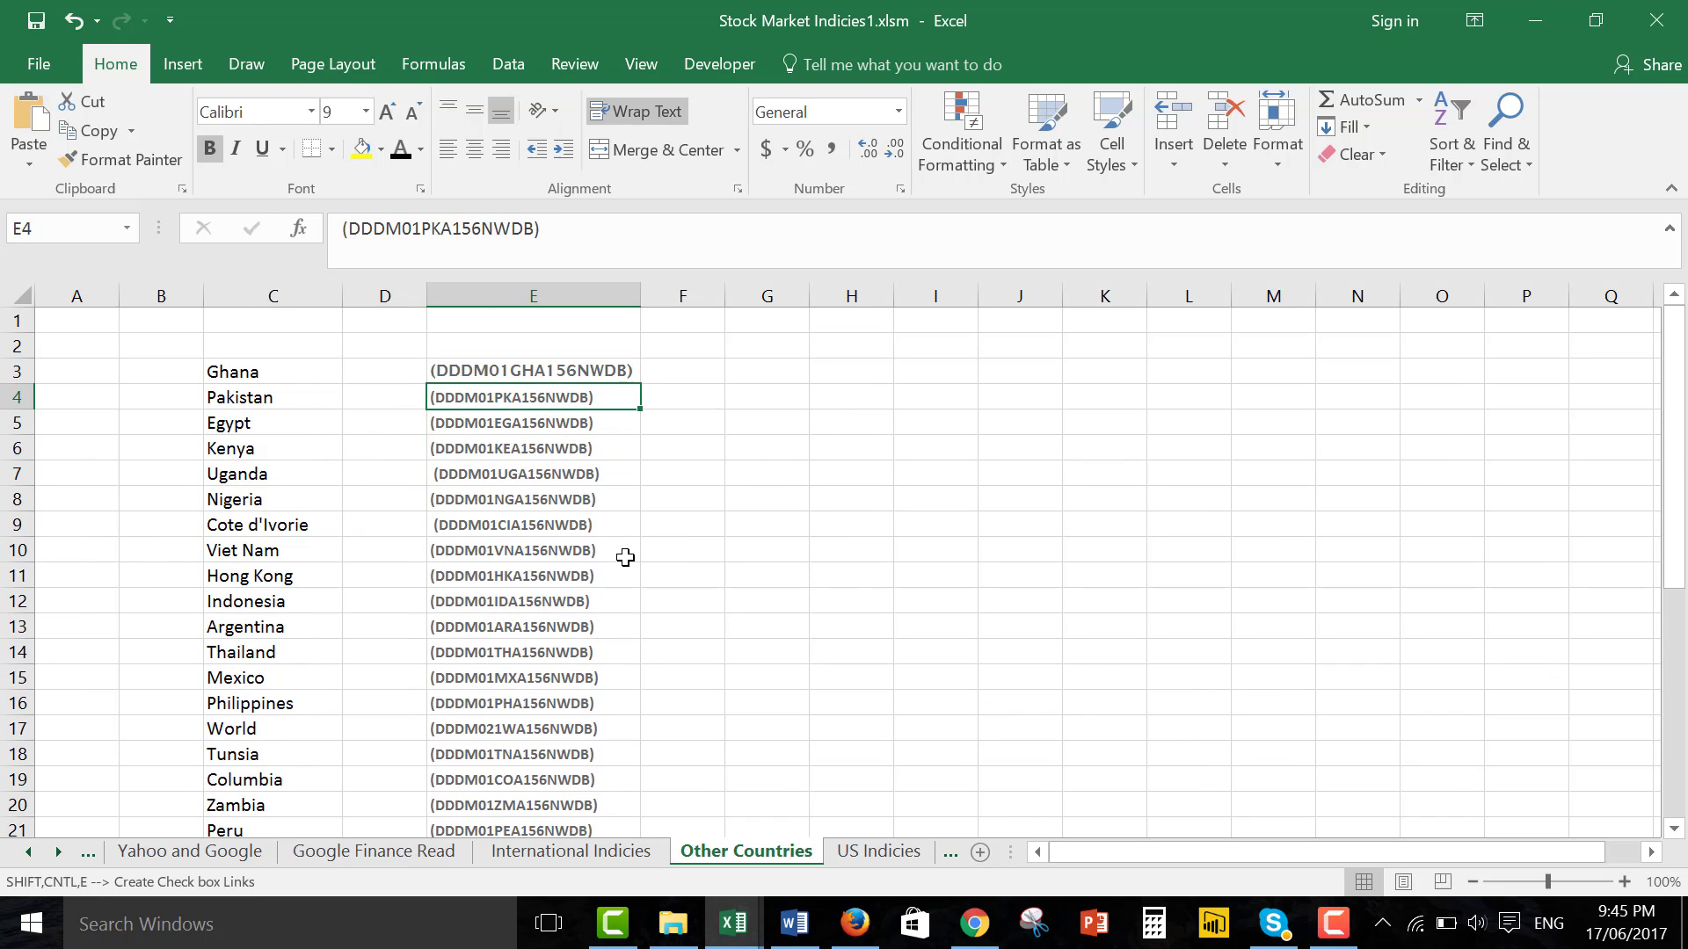
key("Left")
key("Left")
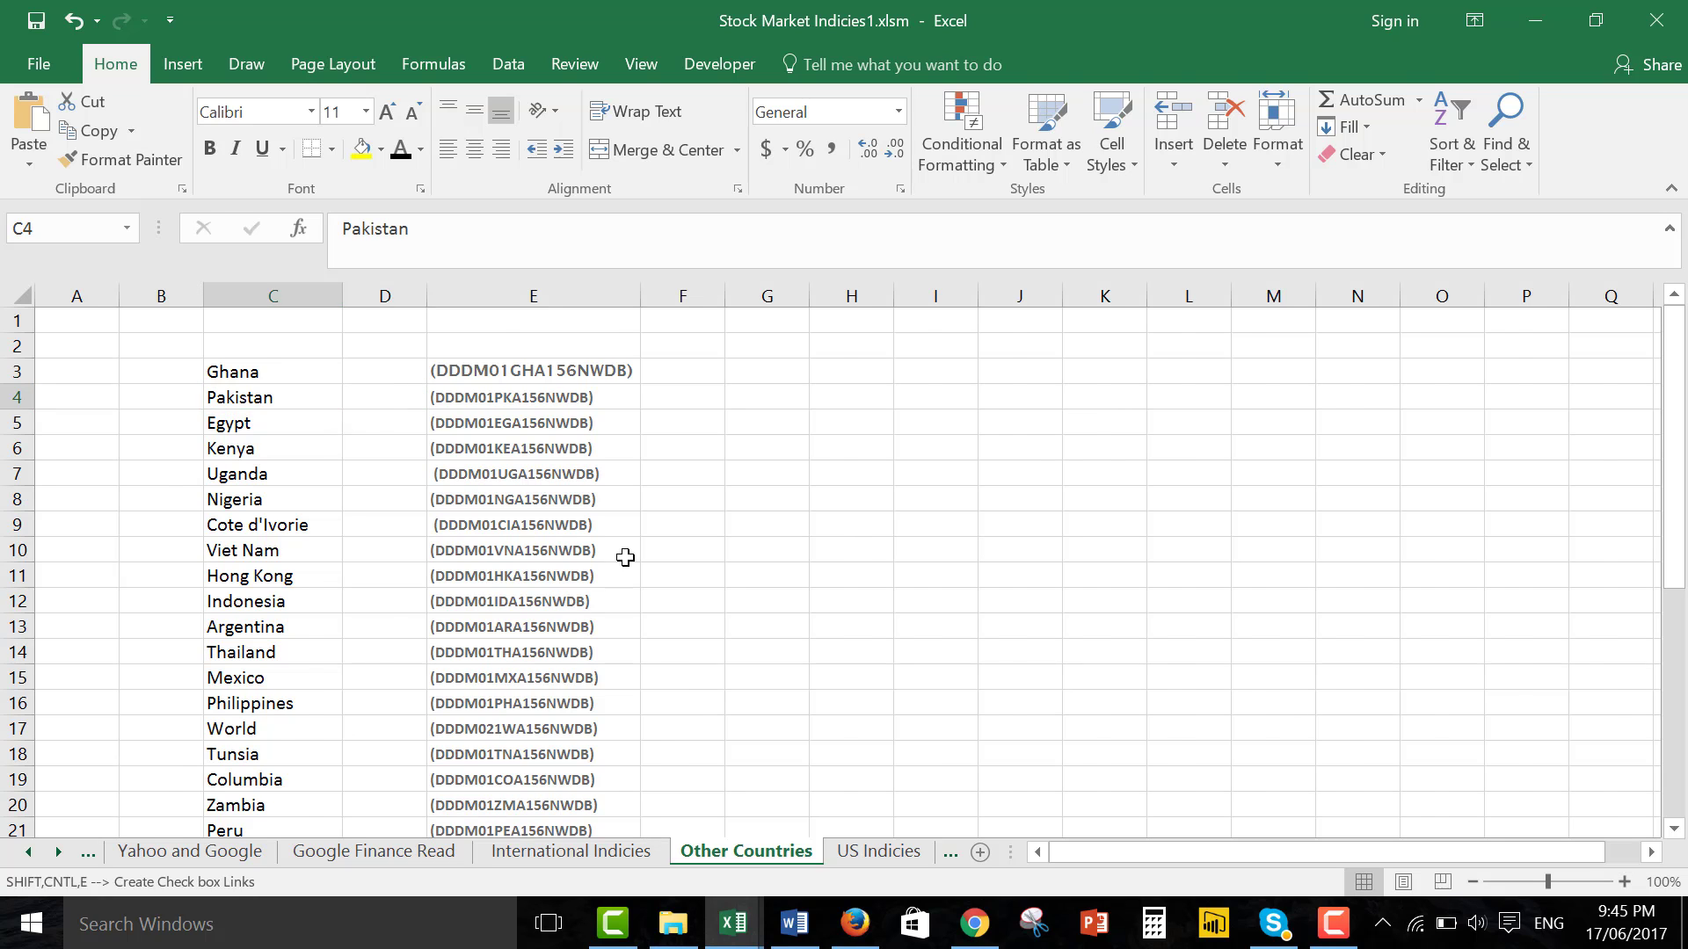
Open the US Indicies sheet and look through the index series codes in column D, returning to the first row.
key("ctrl+Page_Down")
key("Down")
key("Left")
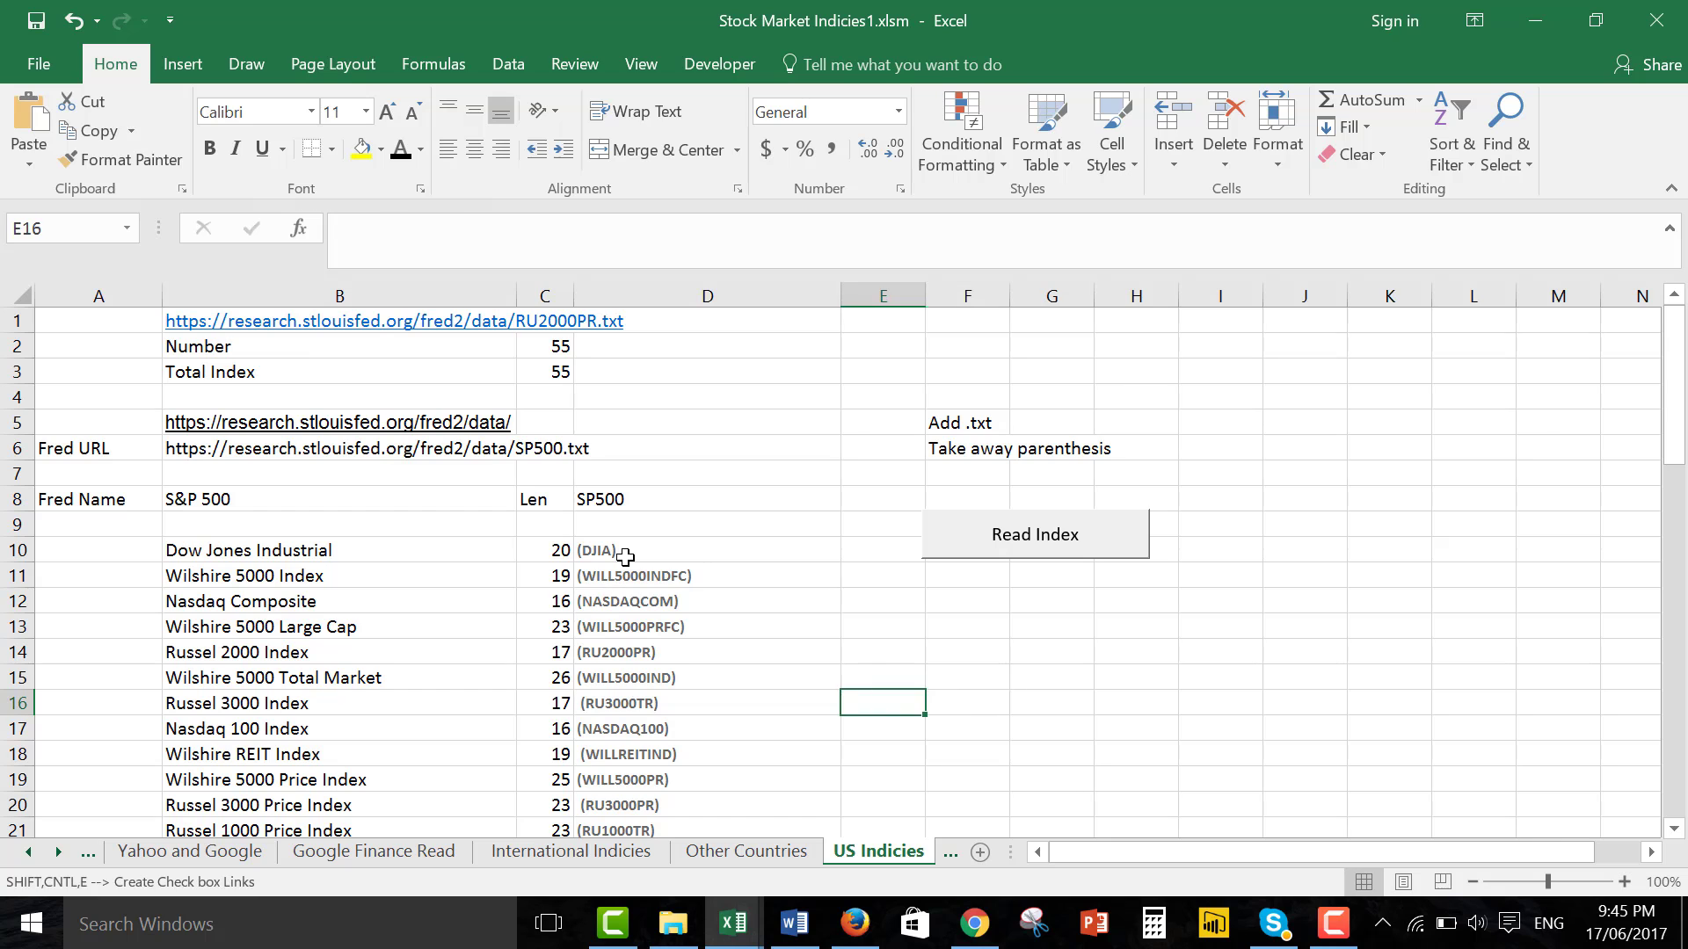
key("Left")
key("Left")
key("Right")
key("Down")
key("Down")
key("Down")
key("Down")
key("Down")
key("Down")
key("Down")
key("Down")
key("Down")
key("Down")
key("Down")
key("Down")
key("Down")
key("Down")
key("Down")
key("Down")
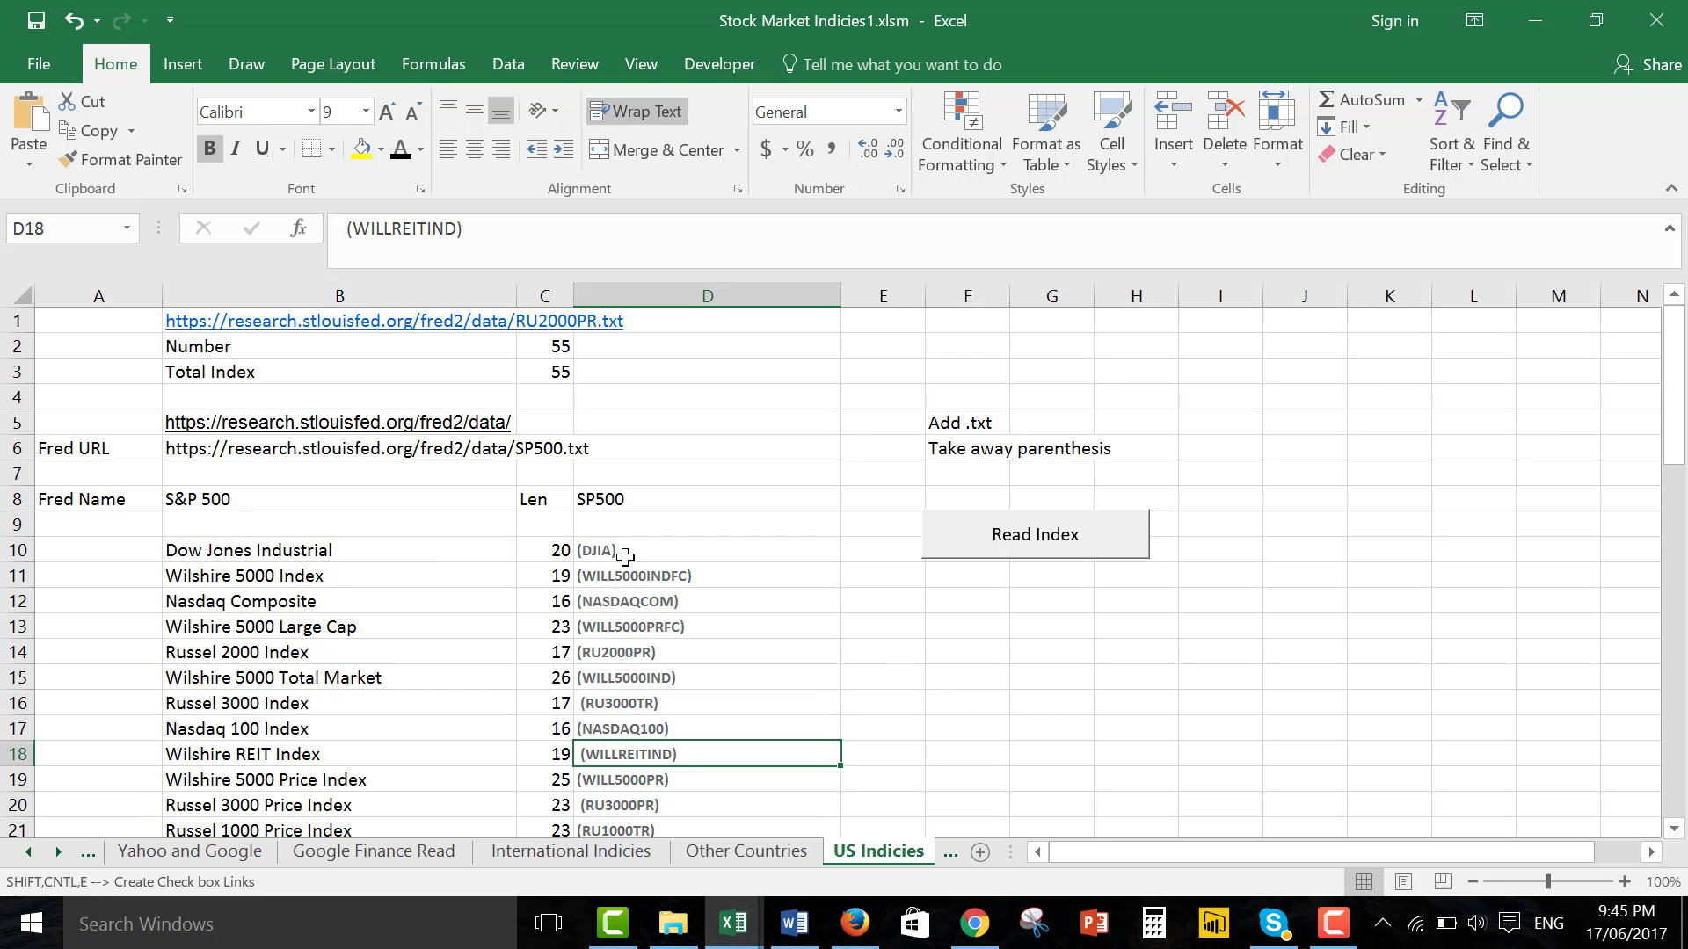
key("Down")
key("Down")
key("Down")
key("Down")
key("Down")
key("Up")
key("Up")
key("Up")
key("Up")
key("Up")
key("Up")
key("Up")
key("Up")
key("Up")
key("Up")
key("Up")
key("Up")
key("Up")
key("Up")
key("Up")
key("Up")
key("Up")
key("Up")
key("Up")
key("Up")
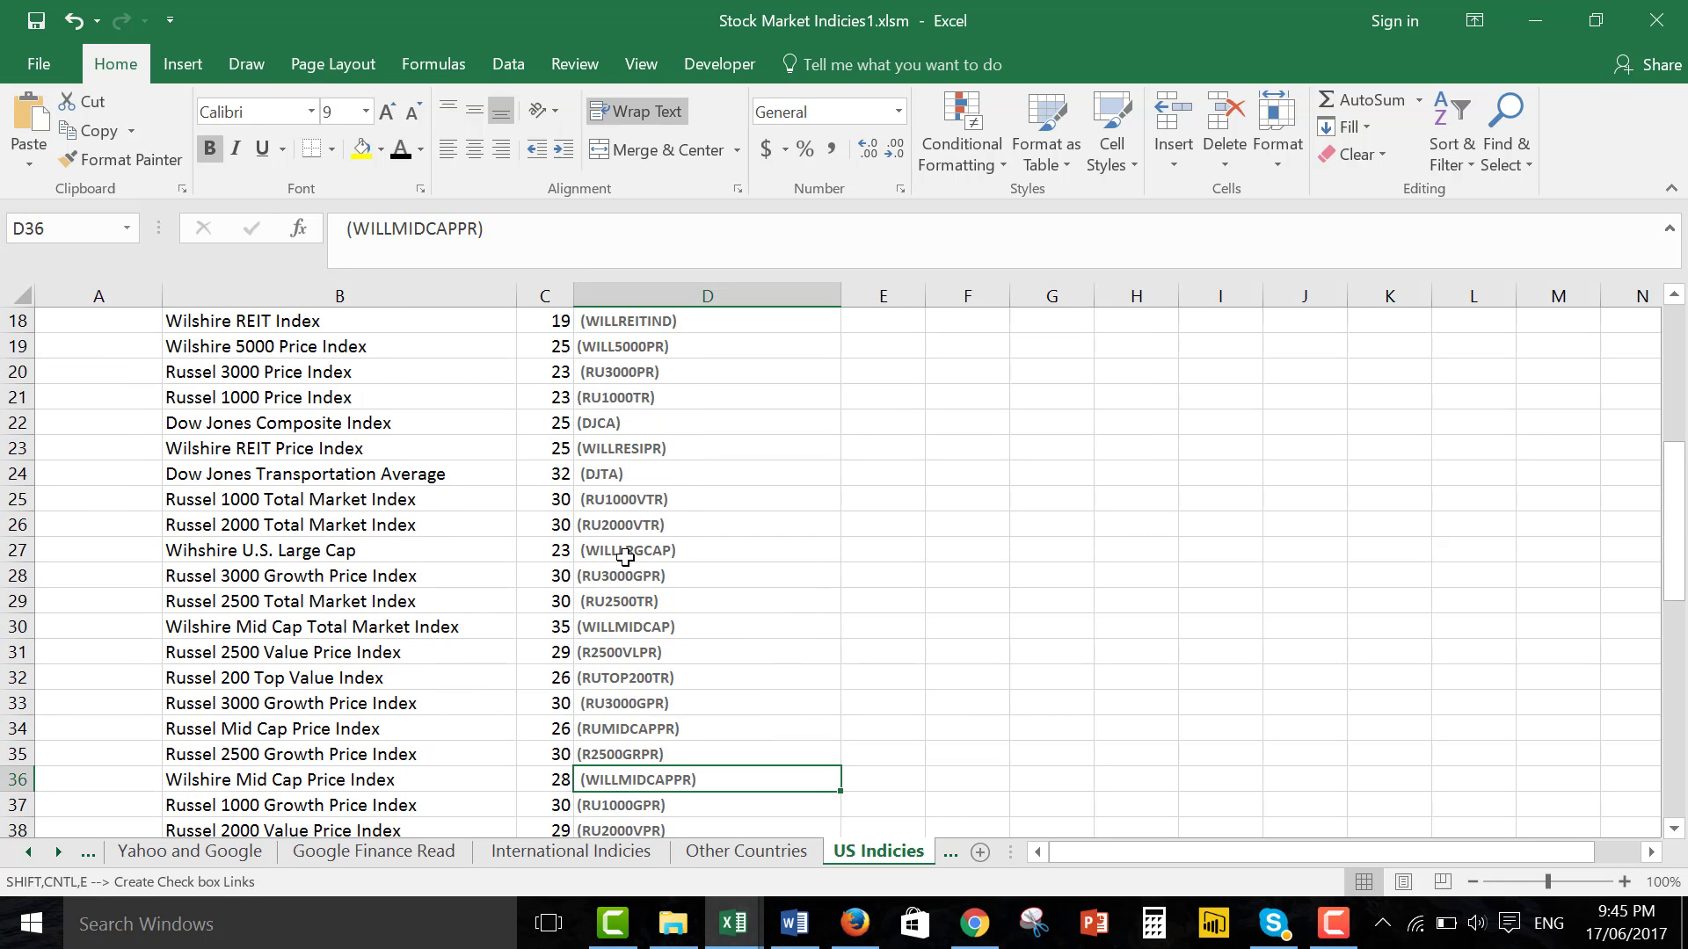
key("Up")
key("Up")
key("Up")
key("Up")
key("Up")
key("Up")
key("Up")
key("Up")
key("Up")
key("Up")
key("Up")
key("Up")
key("Up")
key("Up")
key("Up")
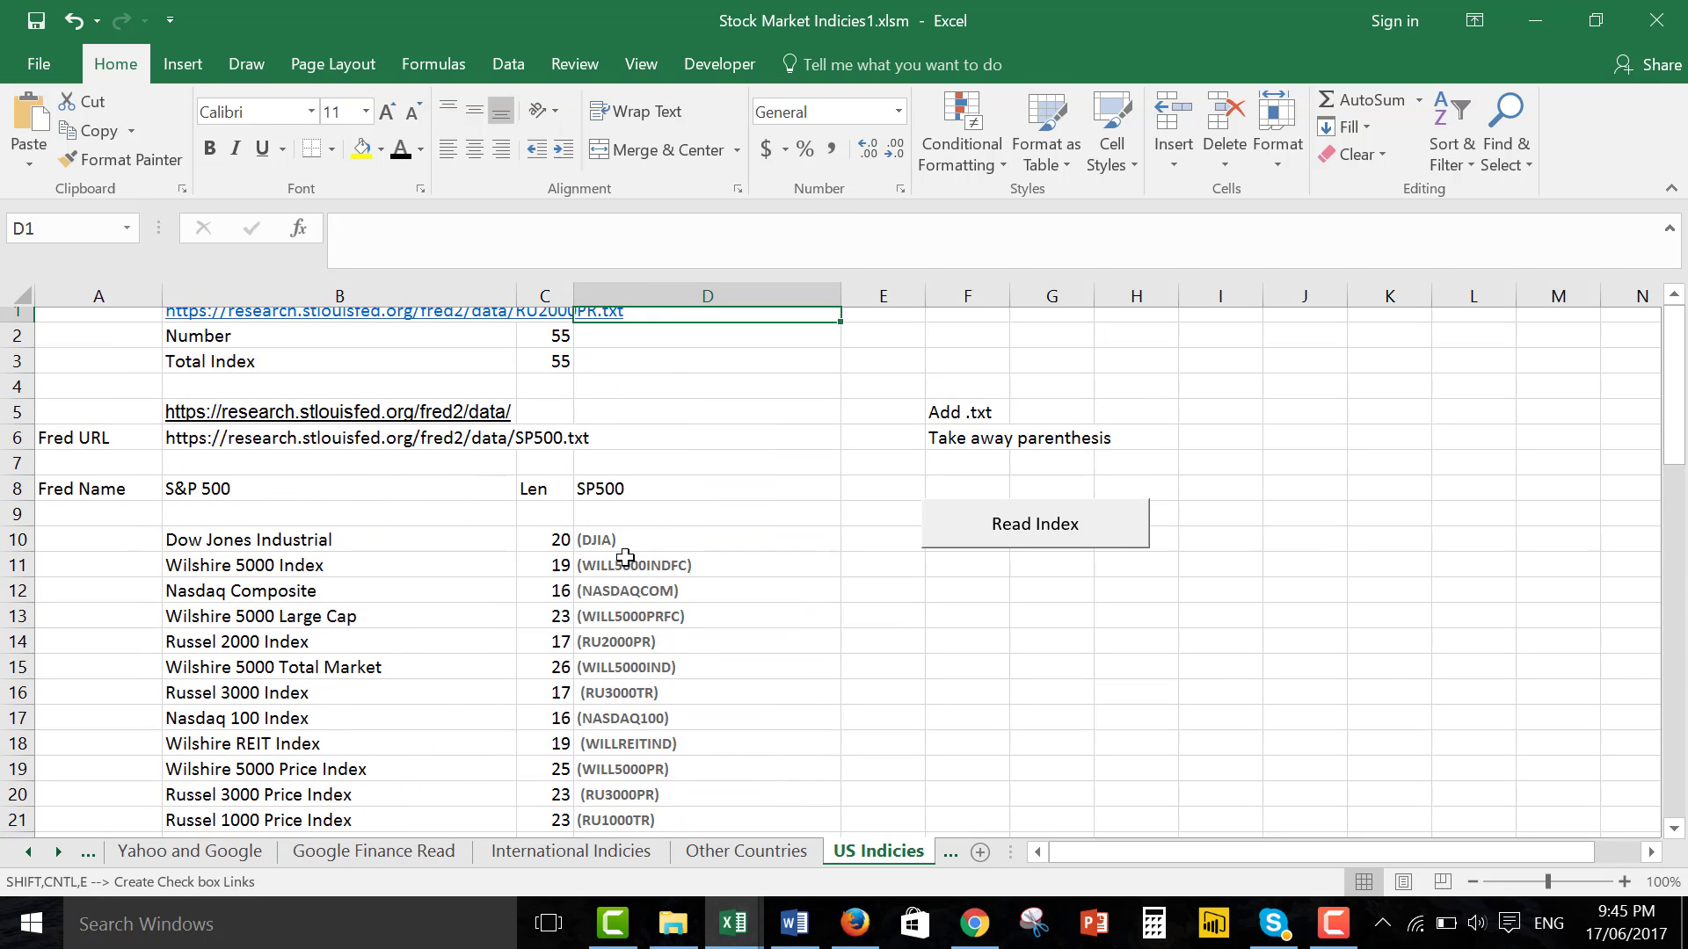
Select the Dow Jones Industrial series code in cell D10.
key("Down")
key("Down")
key("Down")
key("Down")
key("Down")
key("Down")
key("Down")
key("Down")
key("Down")
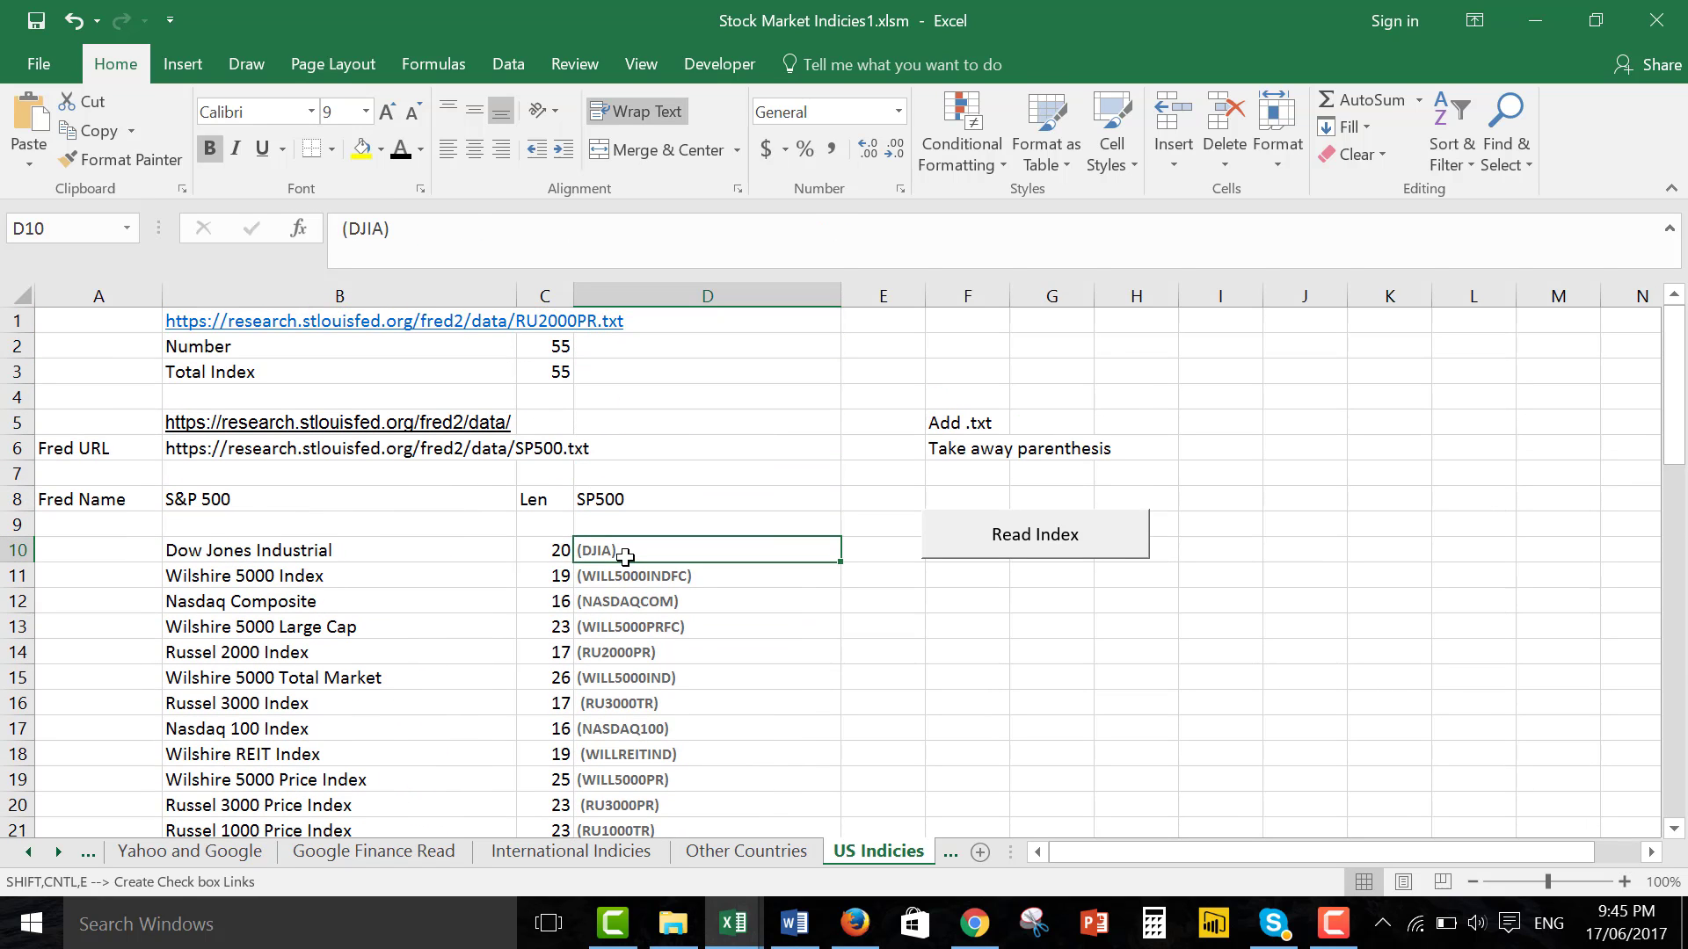
Look through the index series codes in column D down to the Wilshire 5000 Price Index and return to the header rows.
key("Down")
key("Down")
key("Down")
key("Down")
key("Down")
key("Down")
key("Down")
key("Down")
key("Down")
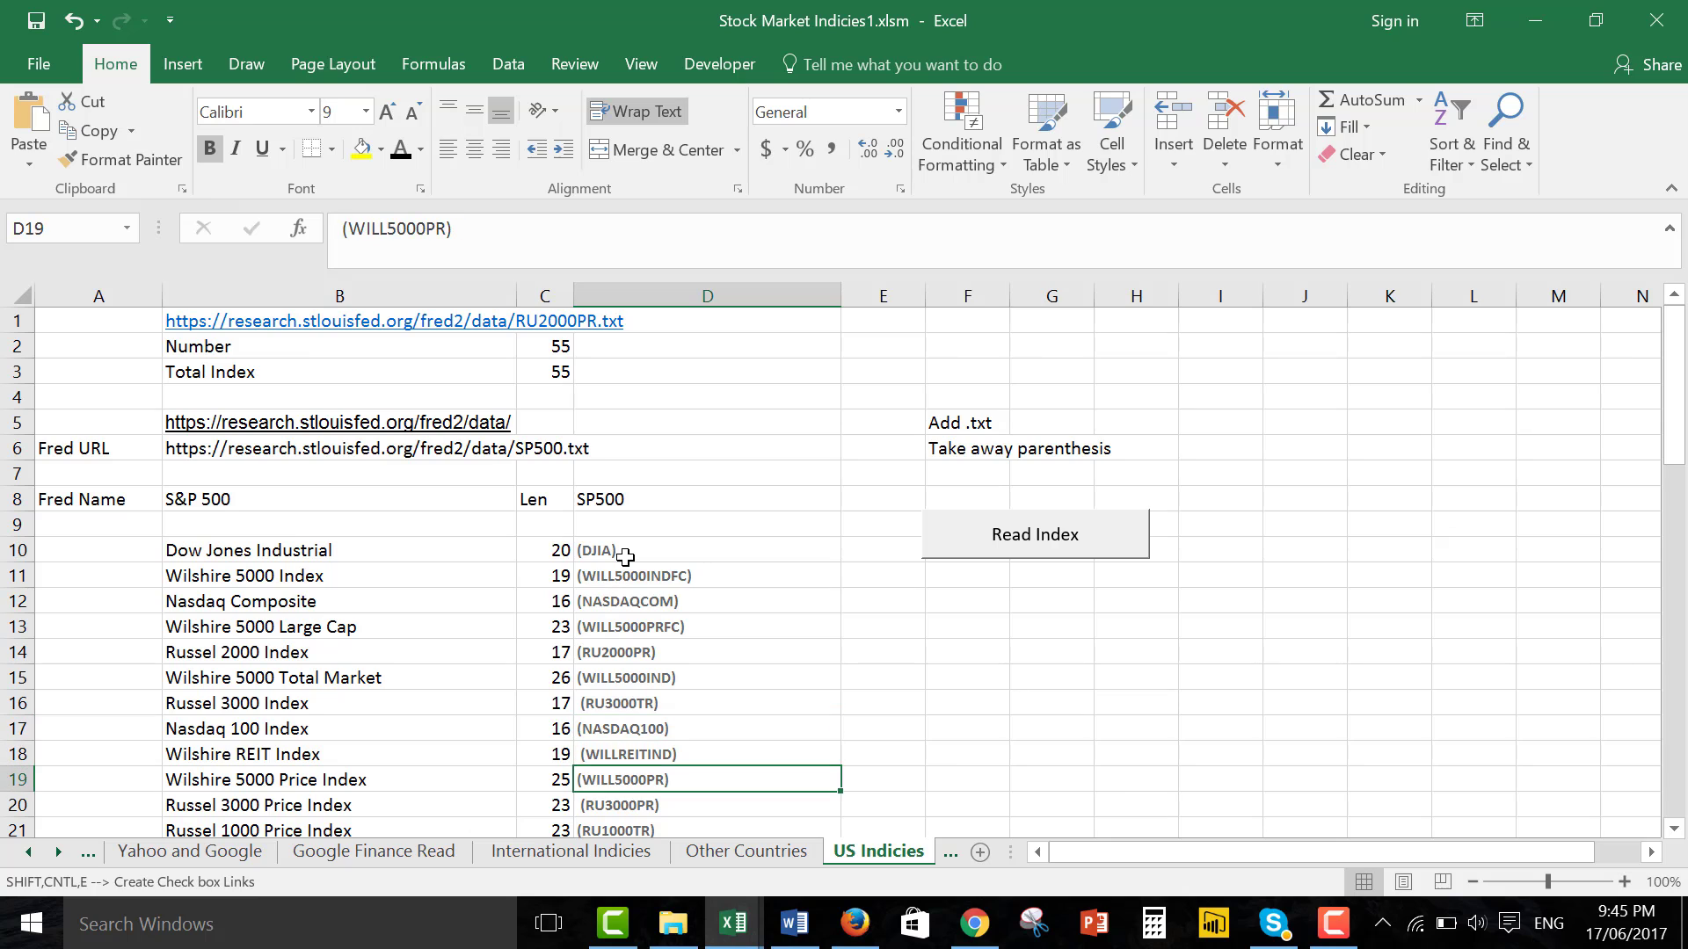
key("Left")
key("Left")
key("Left")
key("Right")
key("Right")
key("Up")
key("Up")
key("Up")
key("Up")
key("Up")
key("Up")
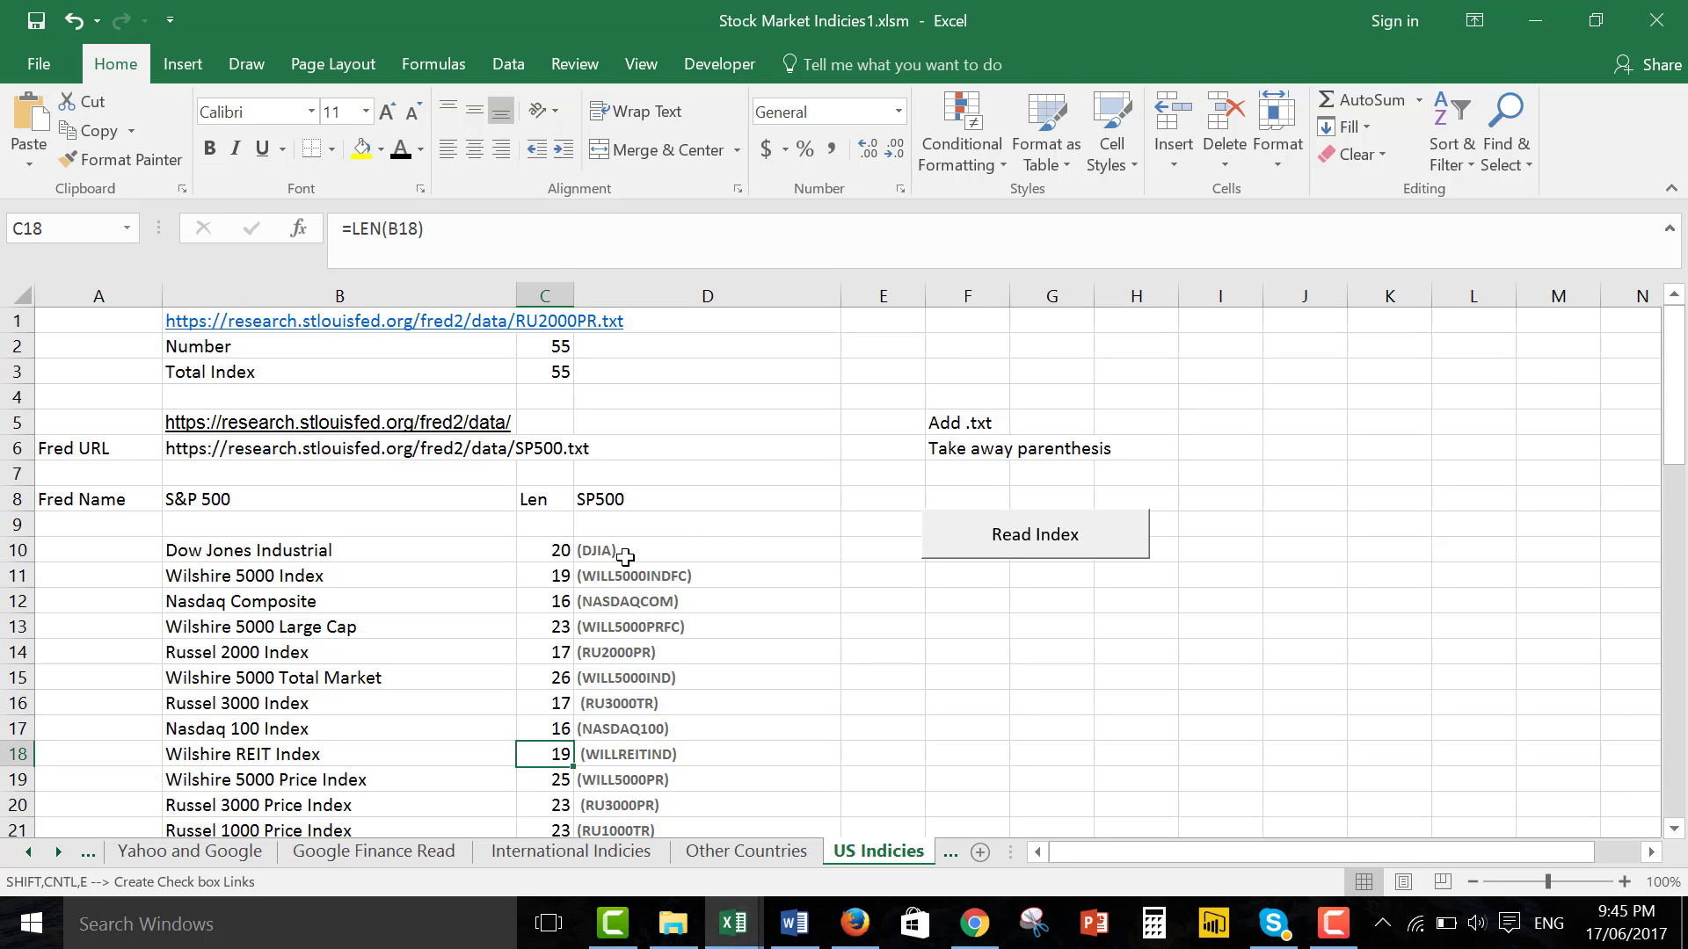
key("Up")
key("Up")
key("Up")
key("Left")
key("Left")
key("Up")
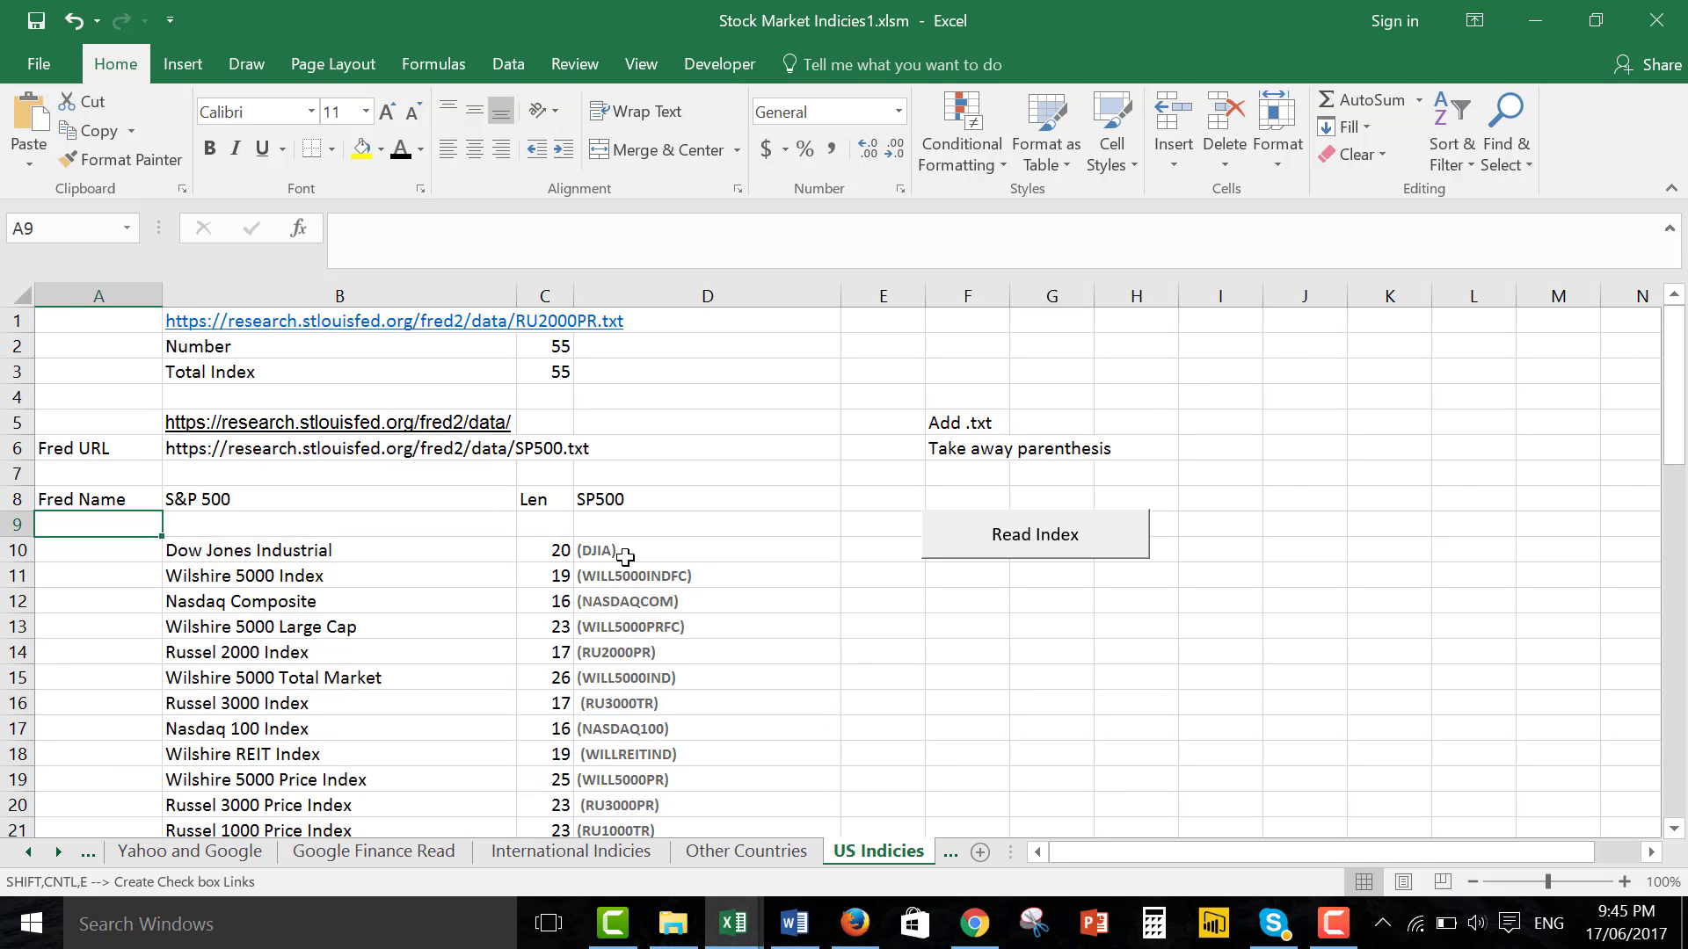
Examine the Fred Name formula in B8 and the Fred URL formula in B6.
key("Up")
key("Right")
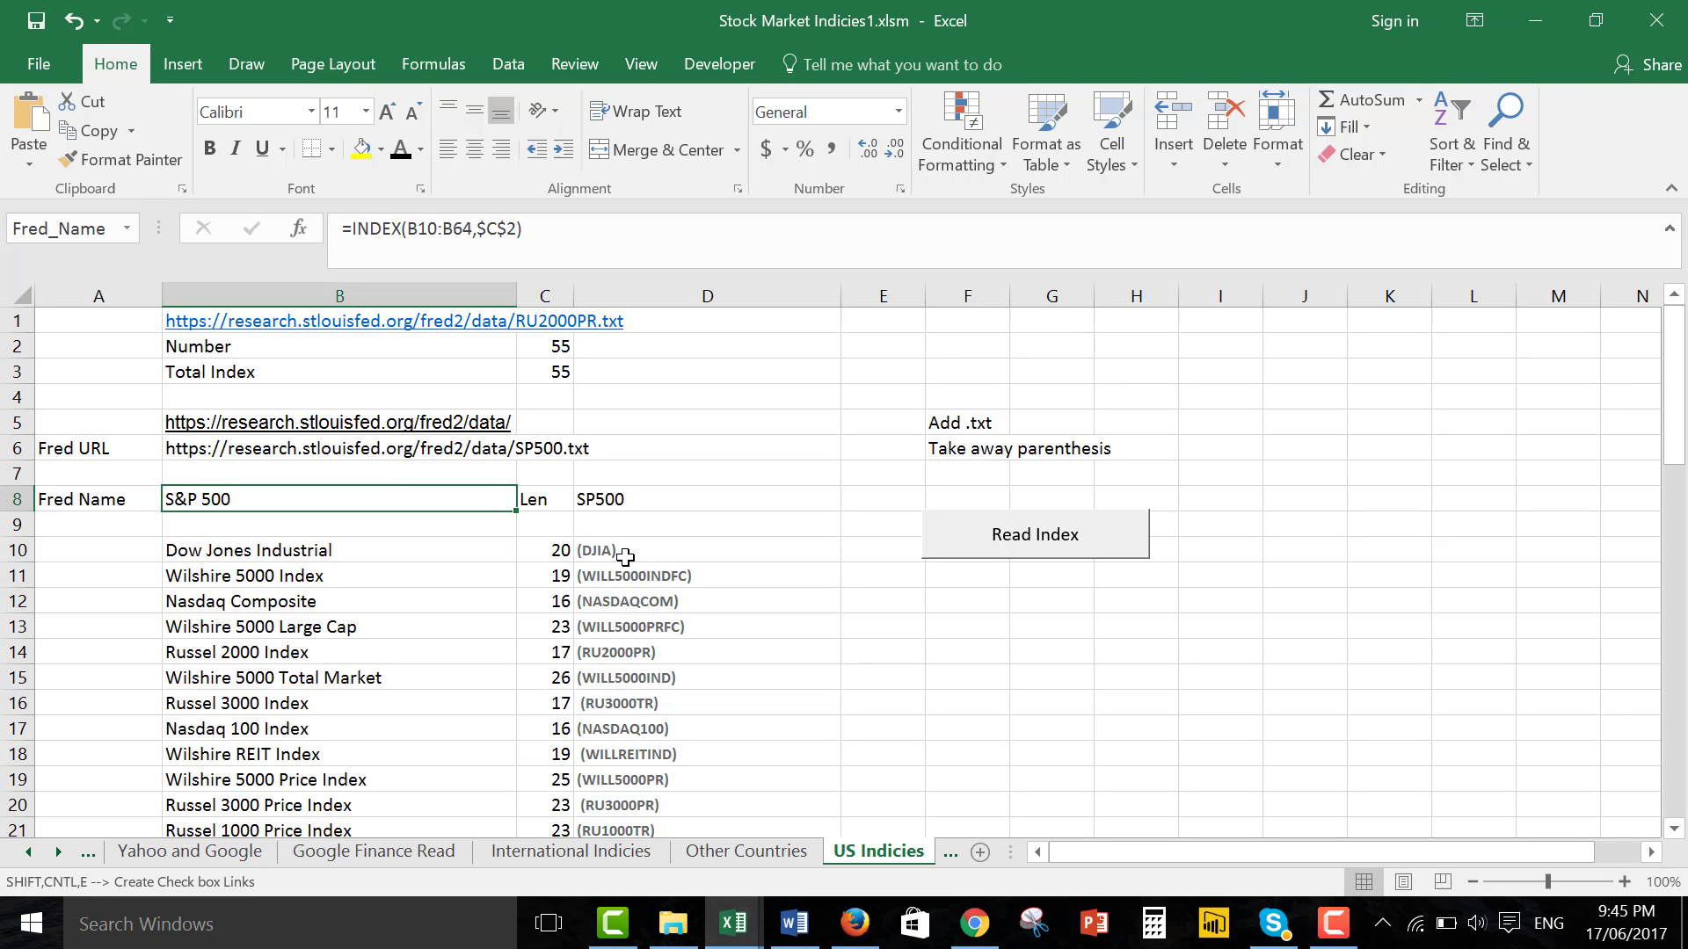
key("Left")
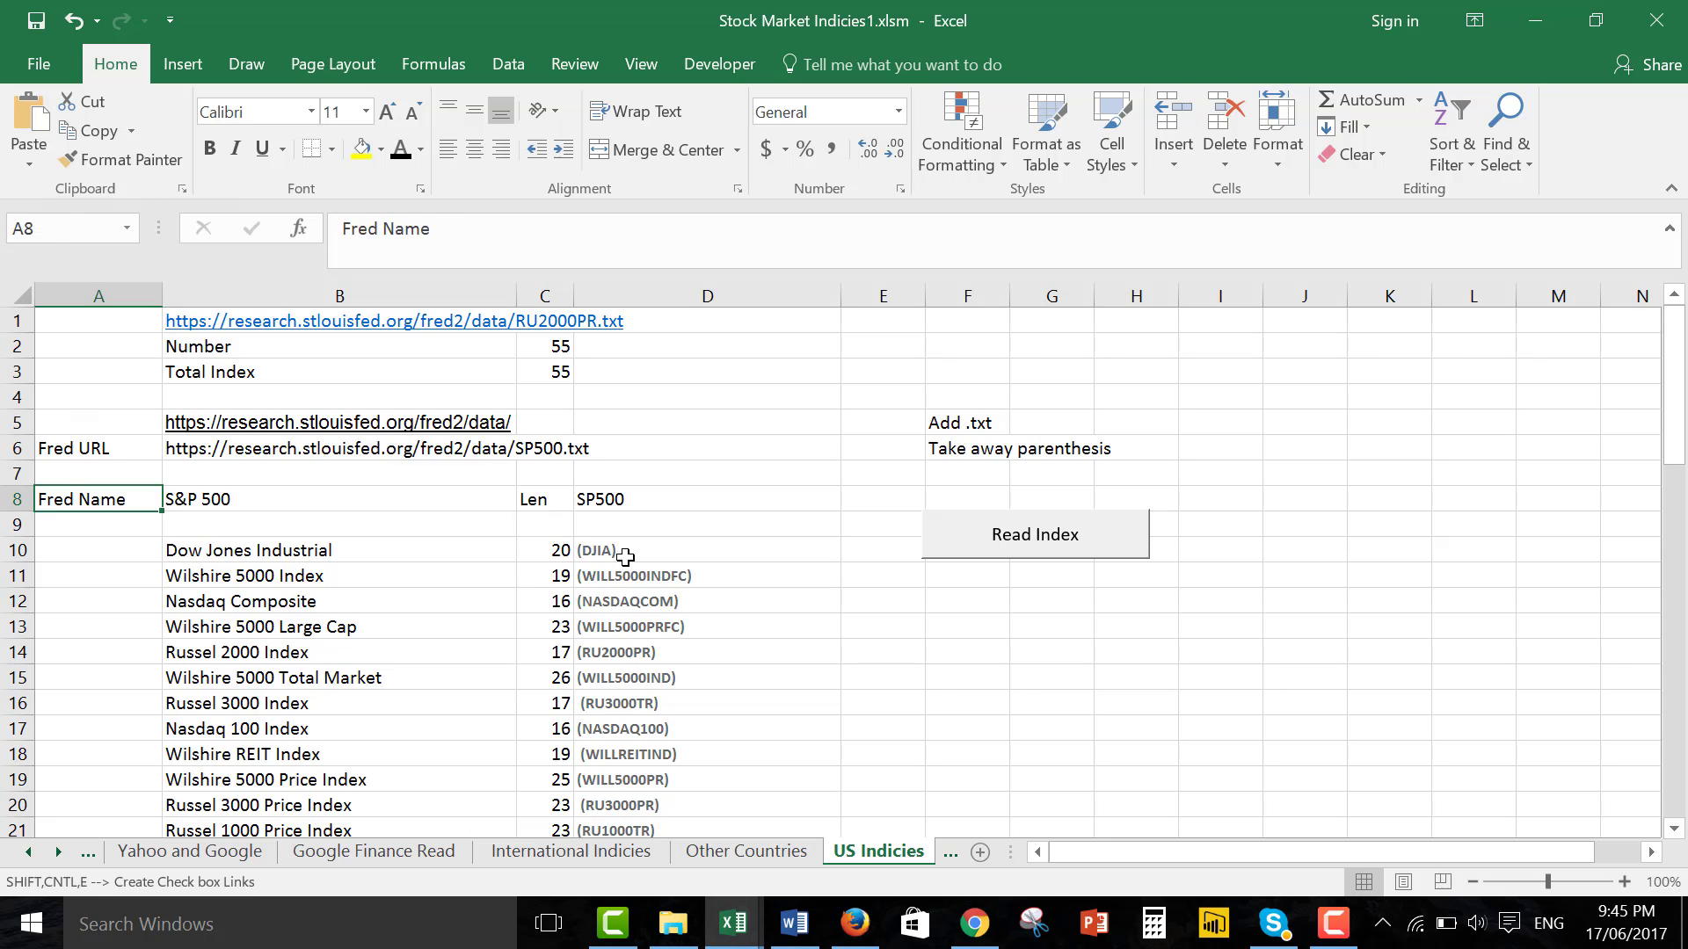
key("Right")
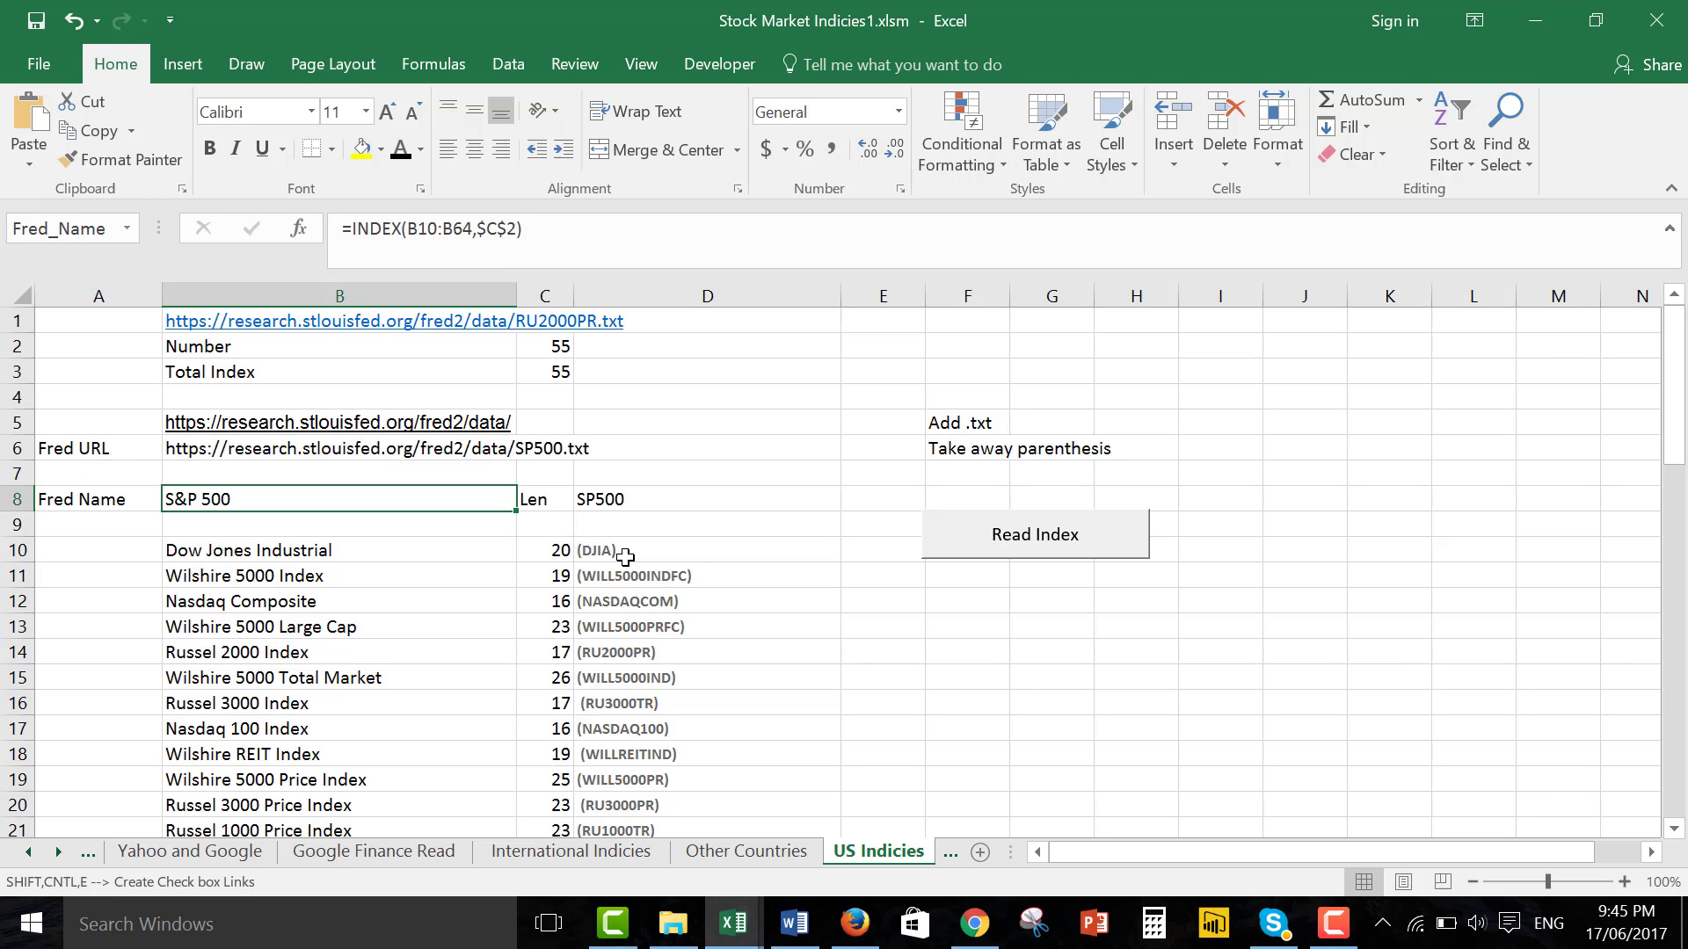
key("Up")
key("Up")
key("Left")
key("Right")
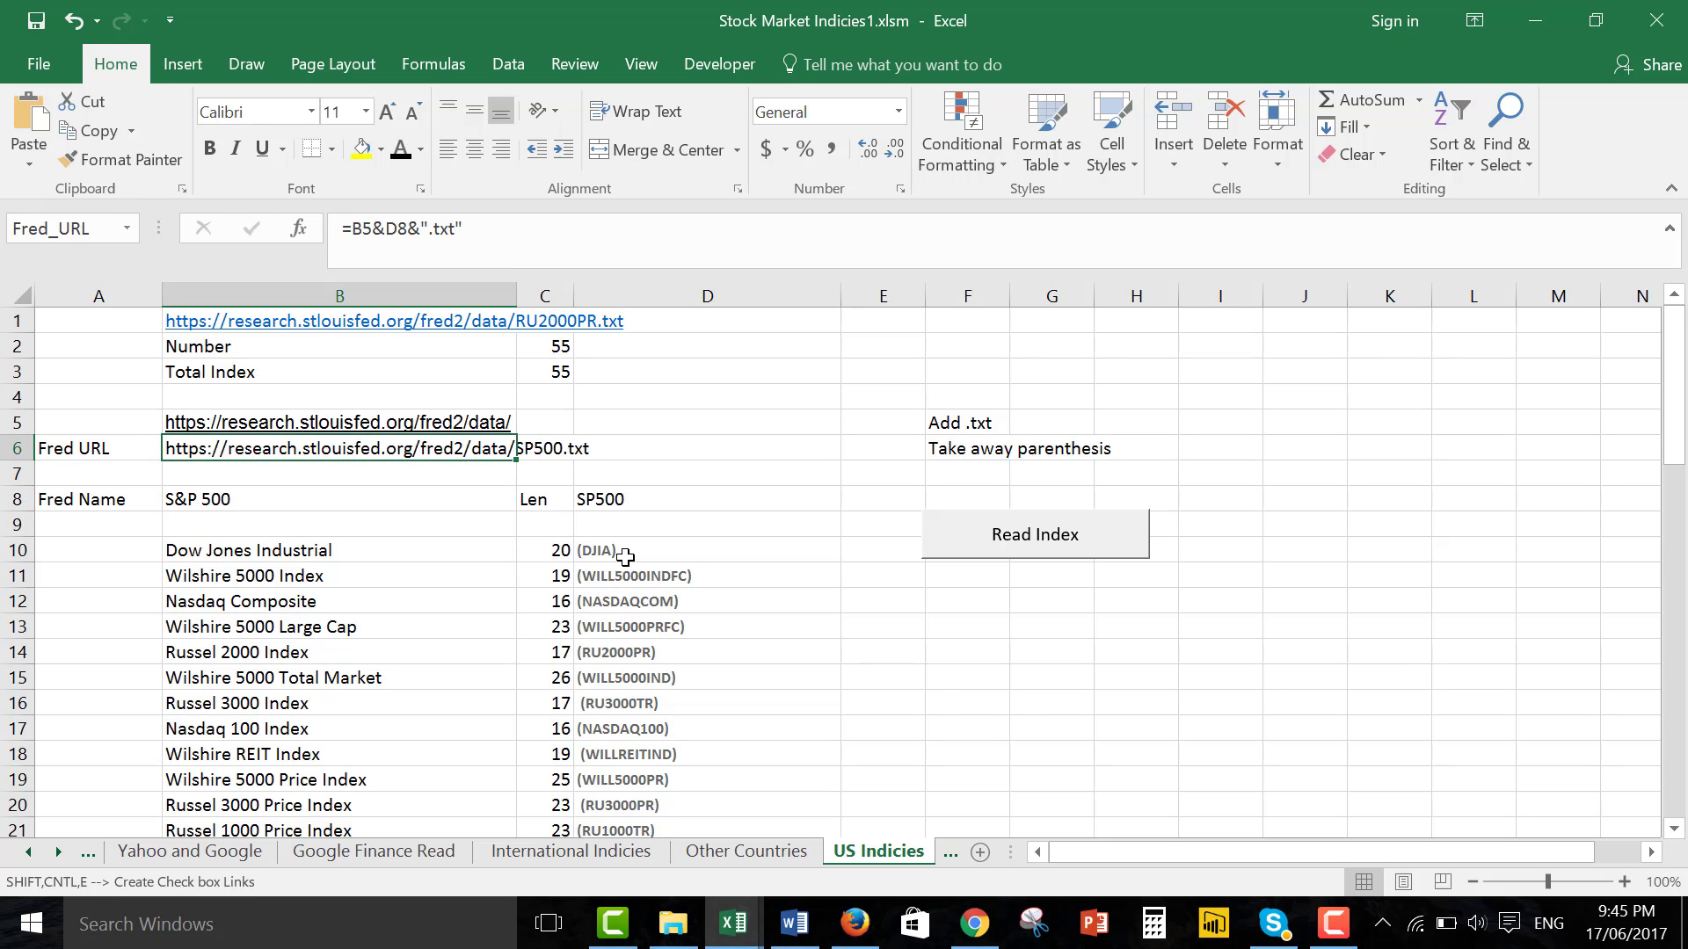
Examine the base FRED data address in B5 and highlight the series code RU2000PR within the sample address in B1.
key("Up")
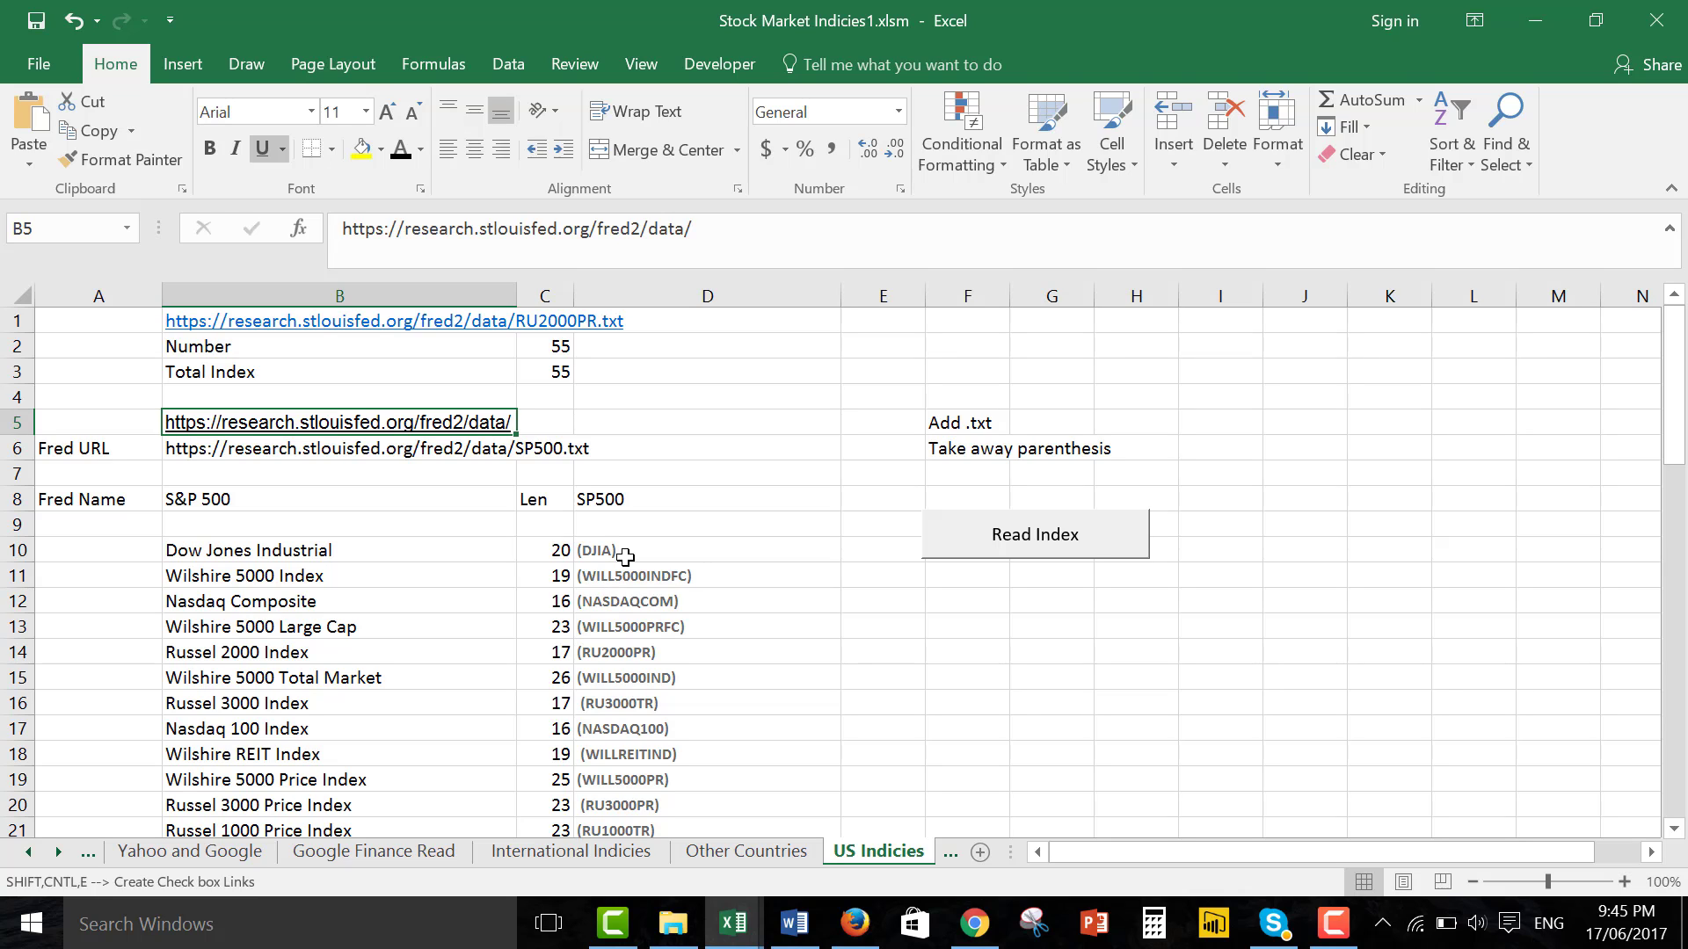
key("Up")
key("Up")
key("Up")
key("Up")
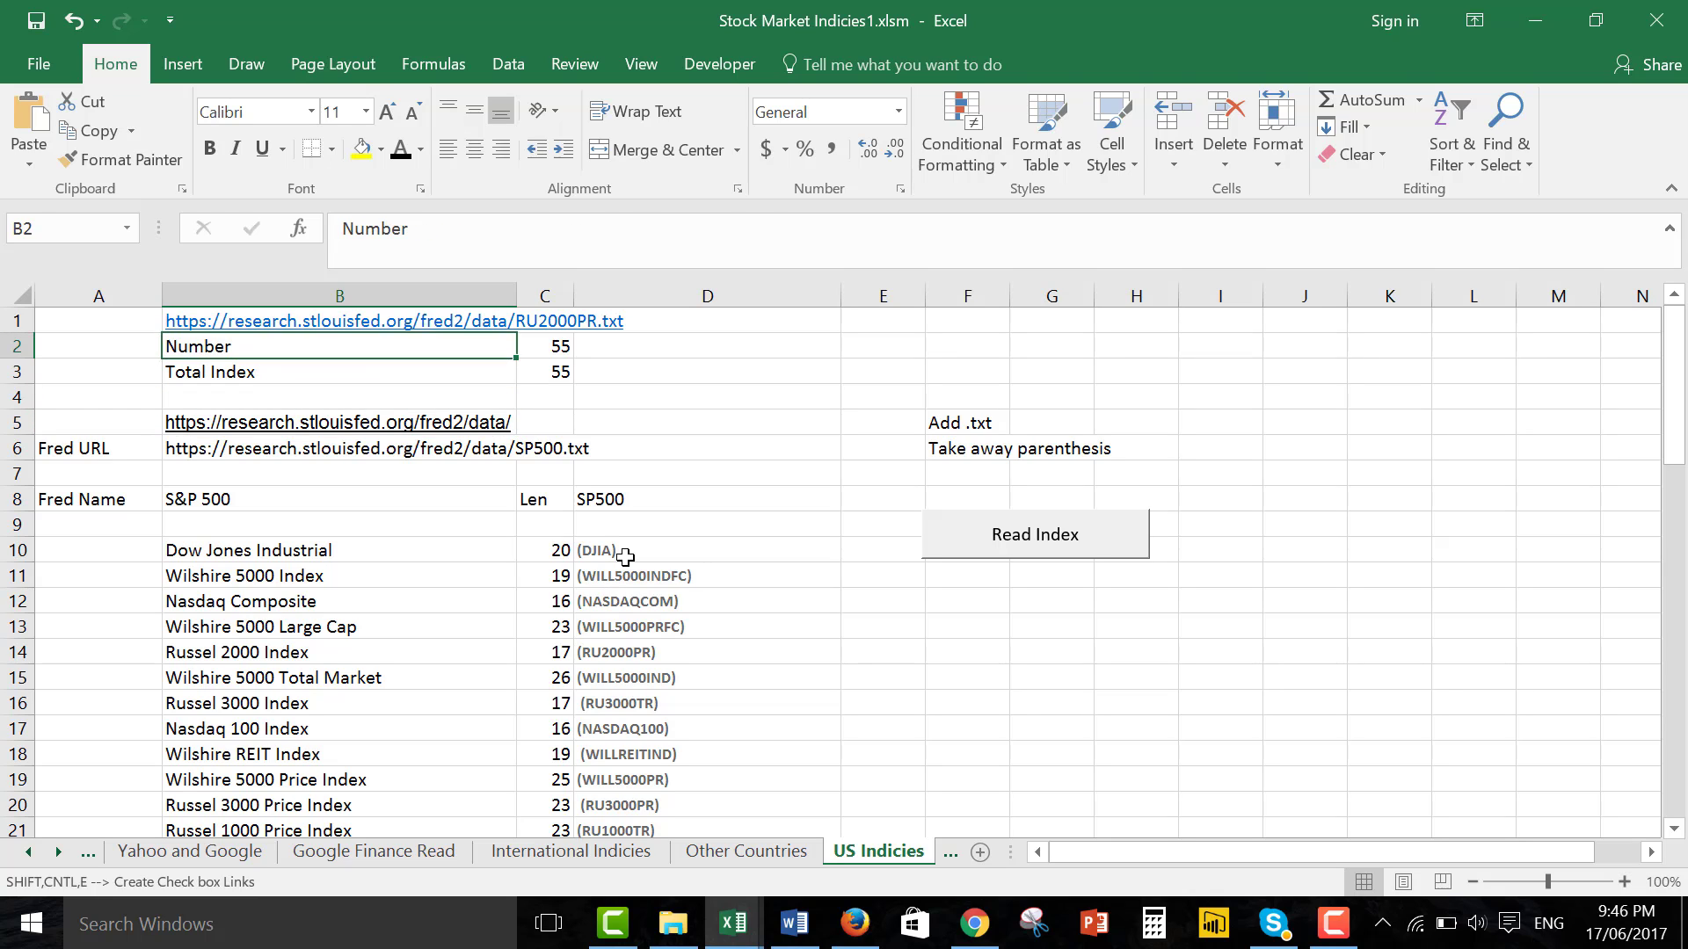
key("F2")
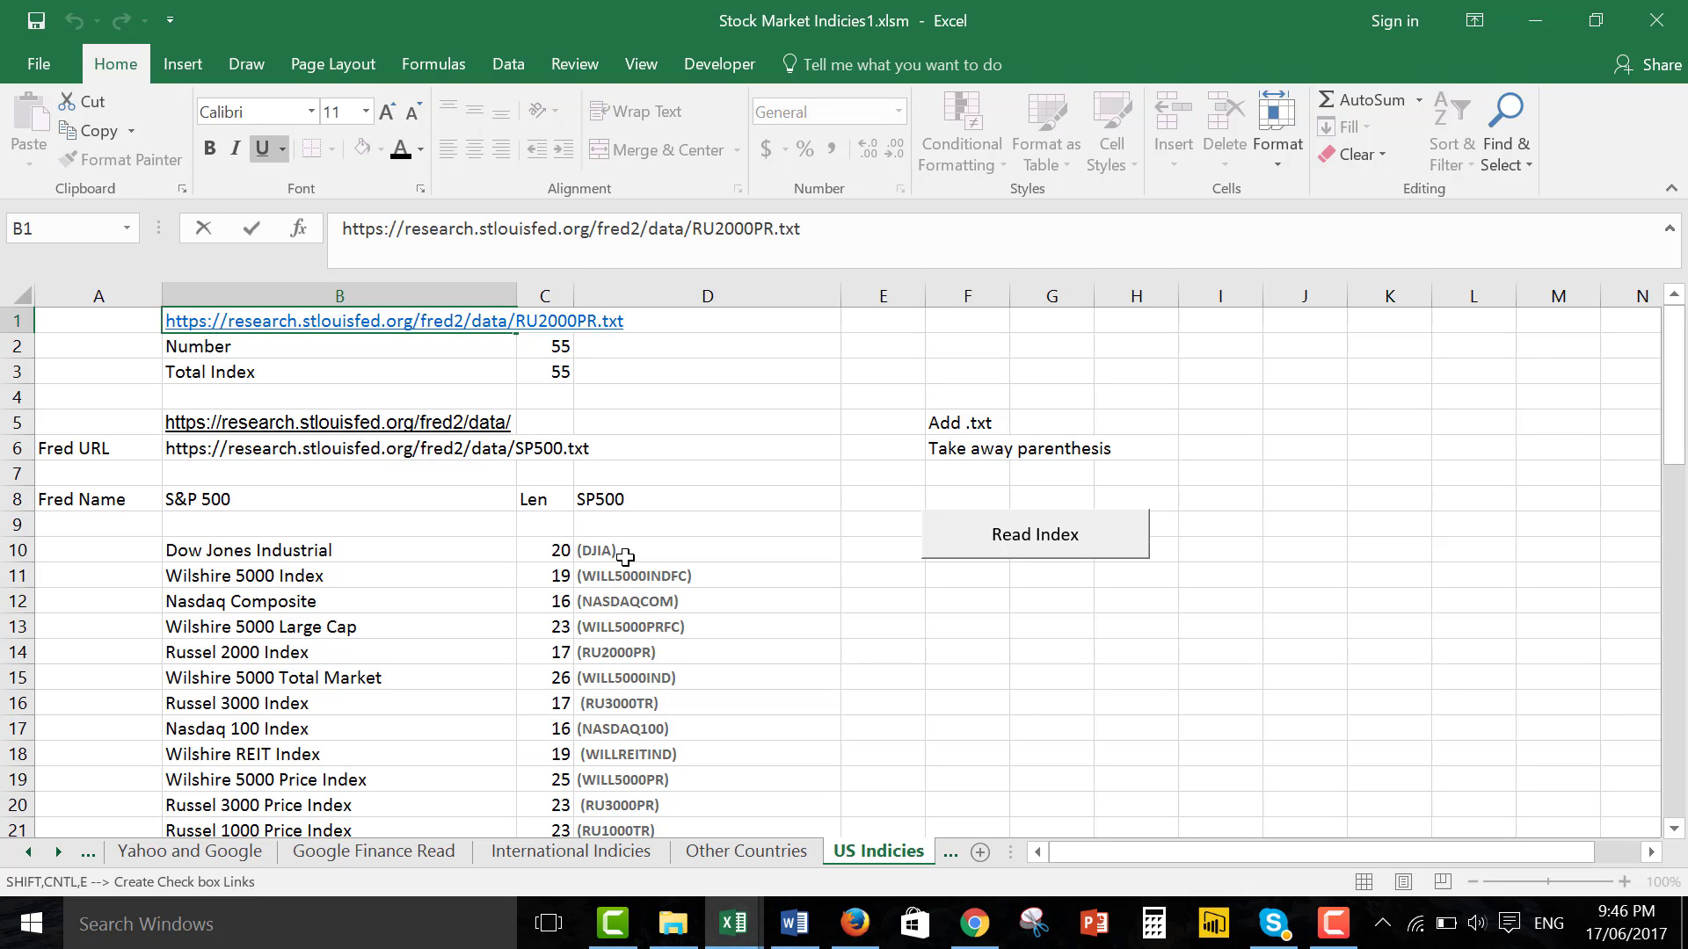
key("shift+Left")
key("shift+Left")
key("shift+Left")
key("shift+Left")
key("shift+Left")
key("shift+Left")
key("shift+Left")
key("shift+Left")
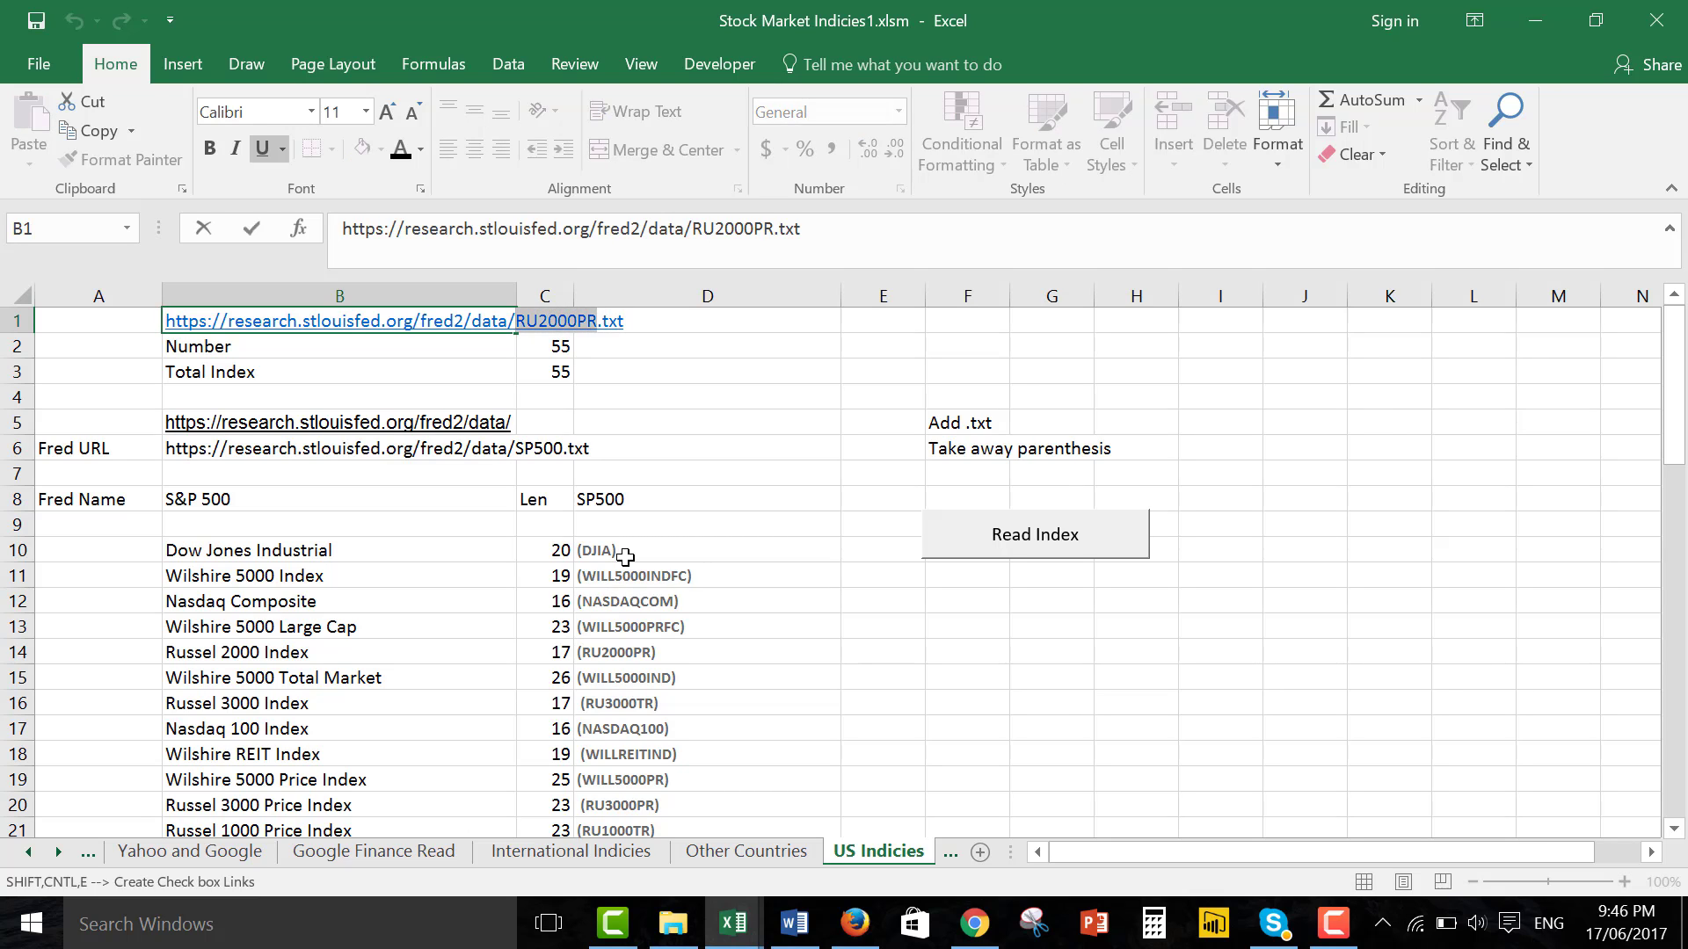
key("End")
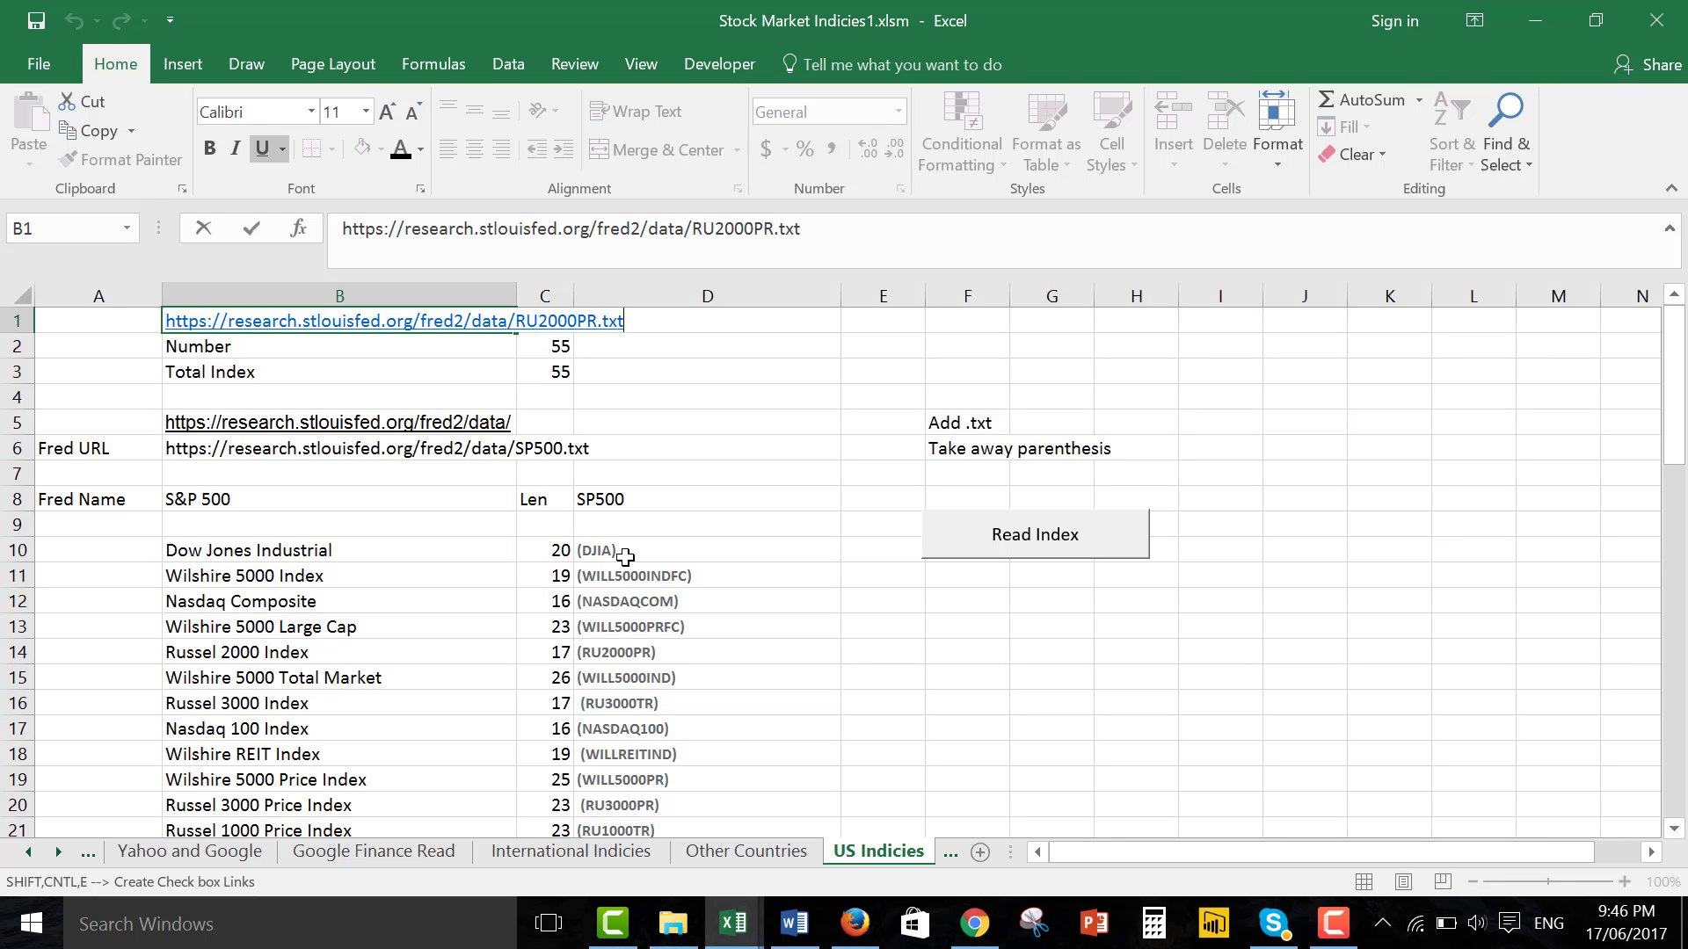
key("Return")
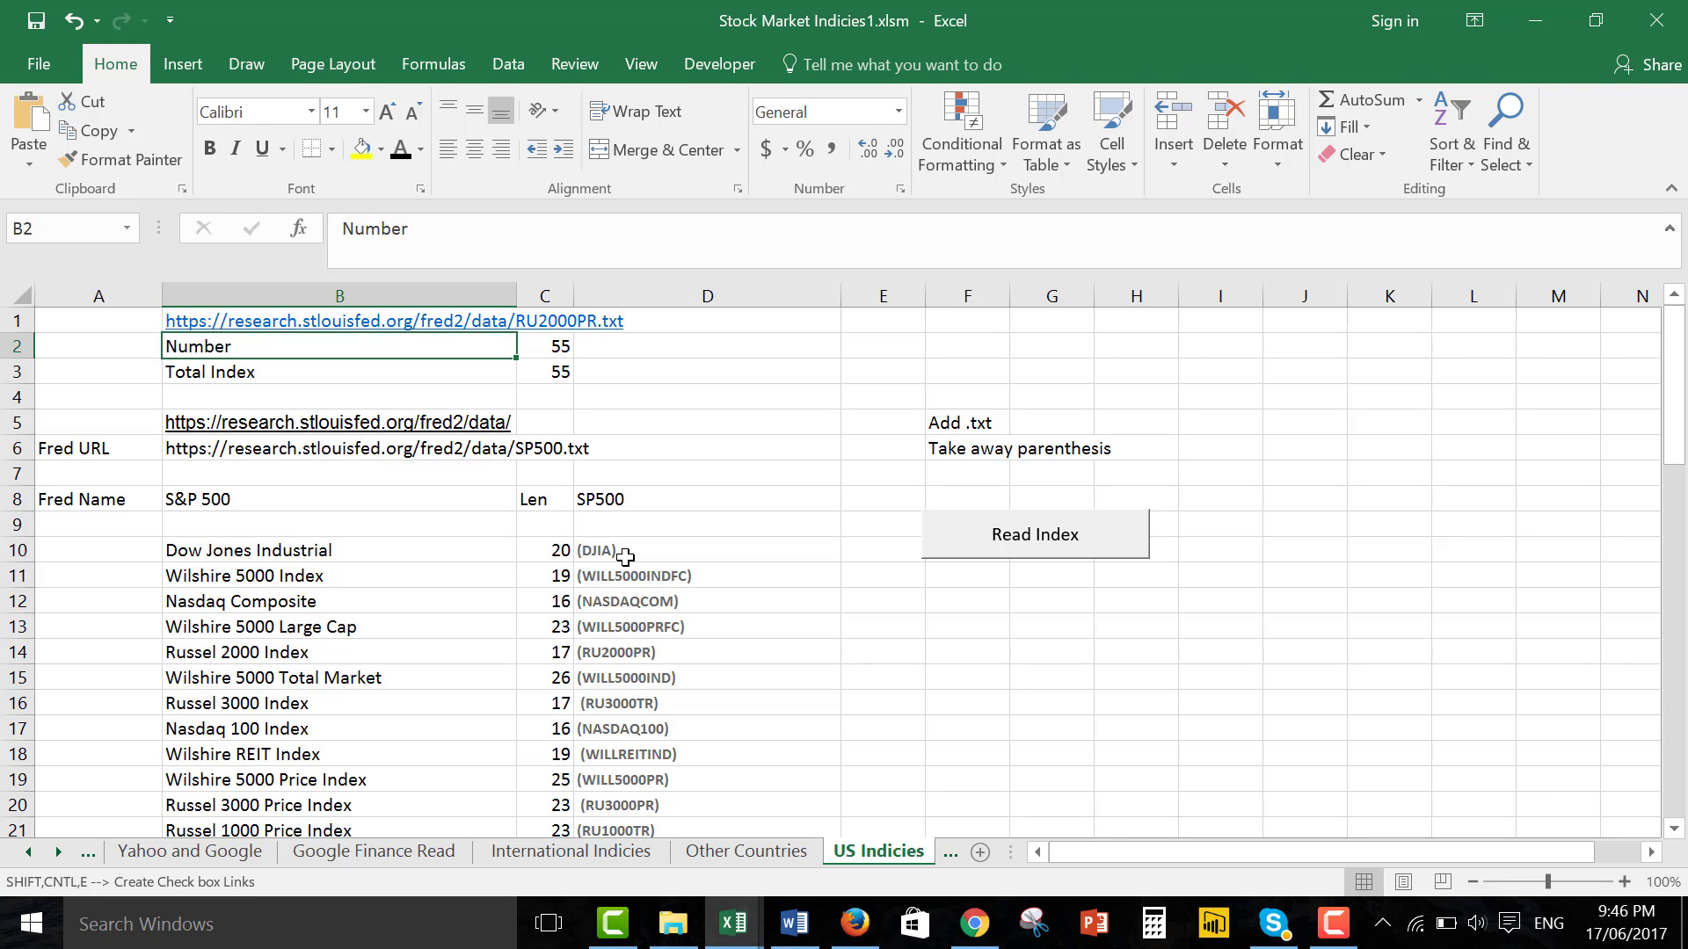
Re-enter the base FRED data address in cell B5 and return to the sample address in B1.
key("Down")
key("Down")
key("Down")
key("F2")
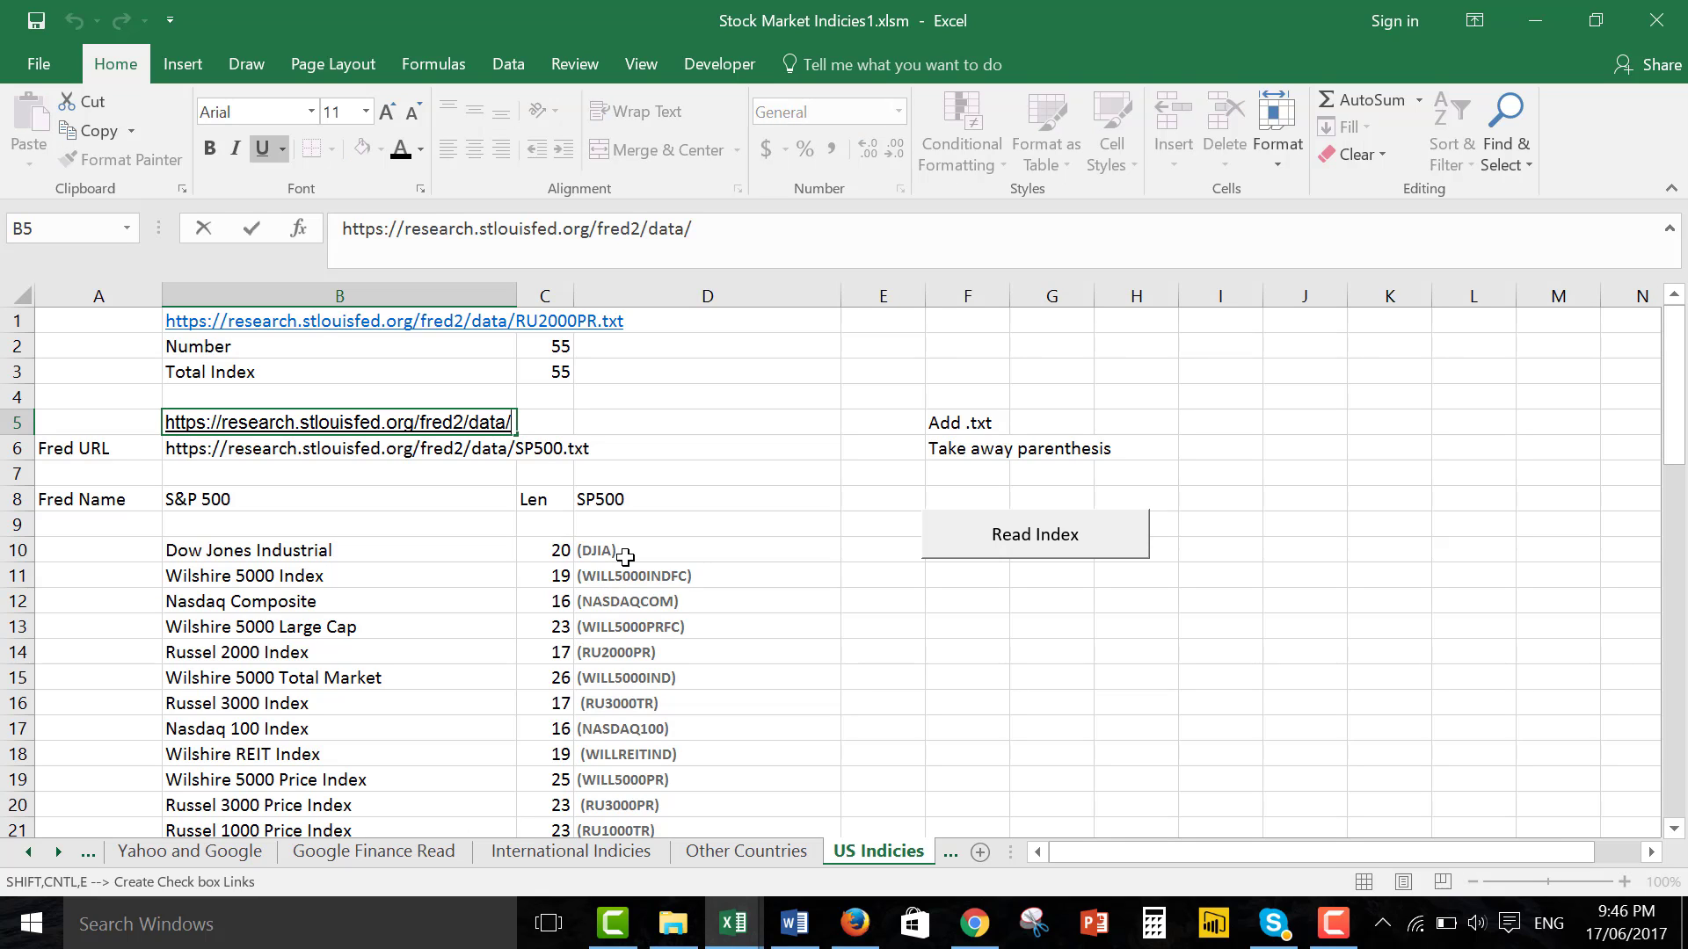
key("Return")
key("Up")
key("Up")
key("Up")
key("Up")
key("Up")
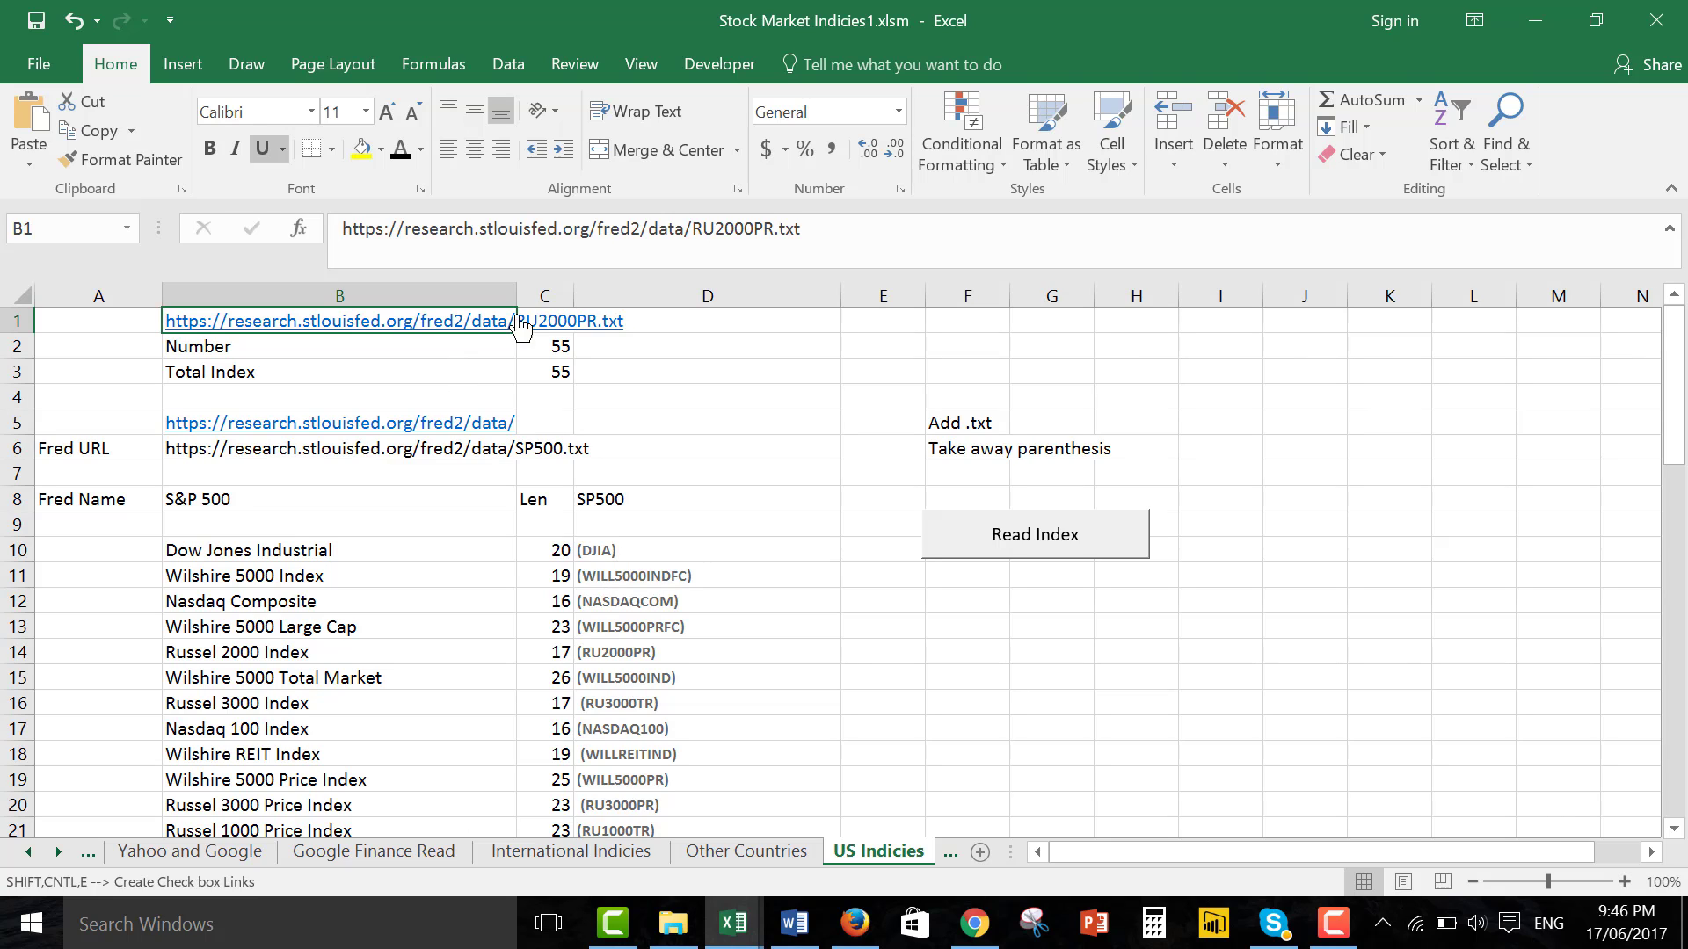
Look across the Fred Name row to the series code in D8 and back to the Fred URL label in A6.
key("Down")
key("Down")
key("Down")
key("Down")
key("Down")
key("Down")
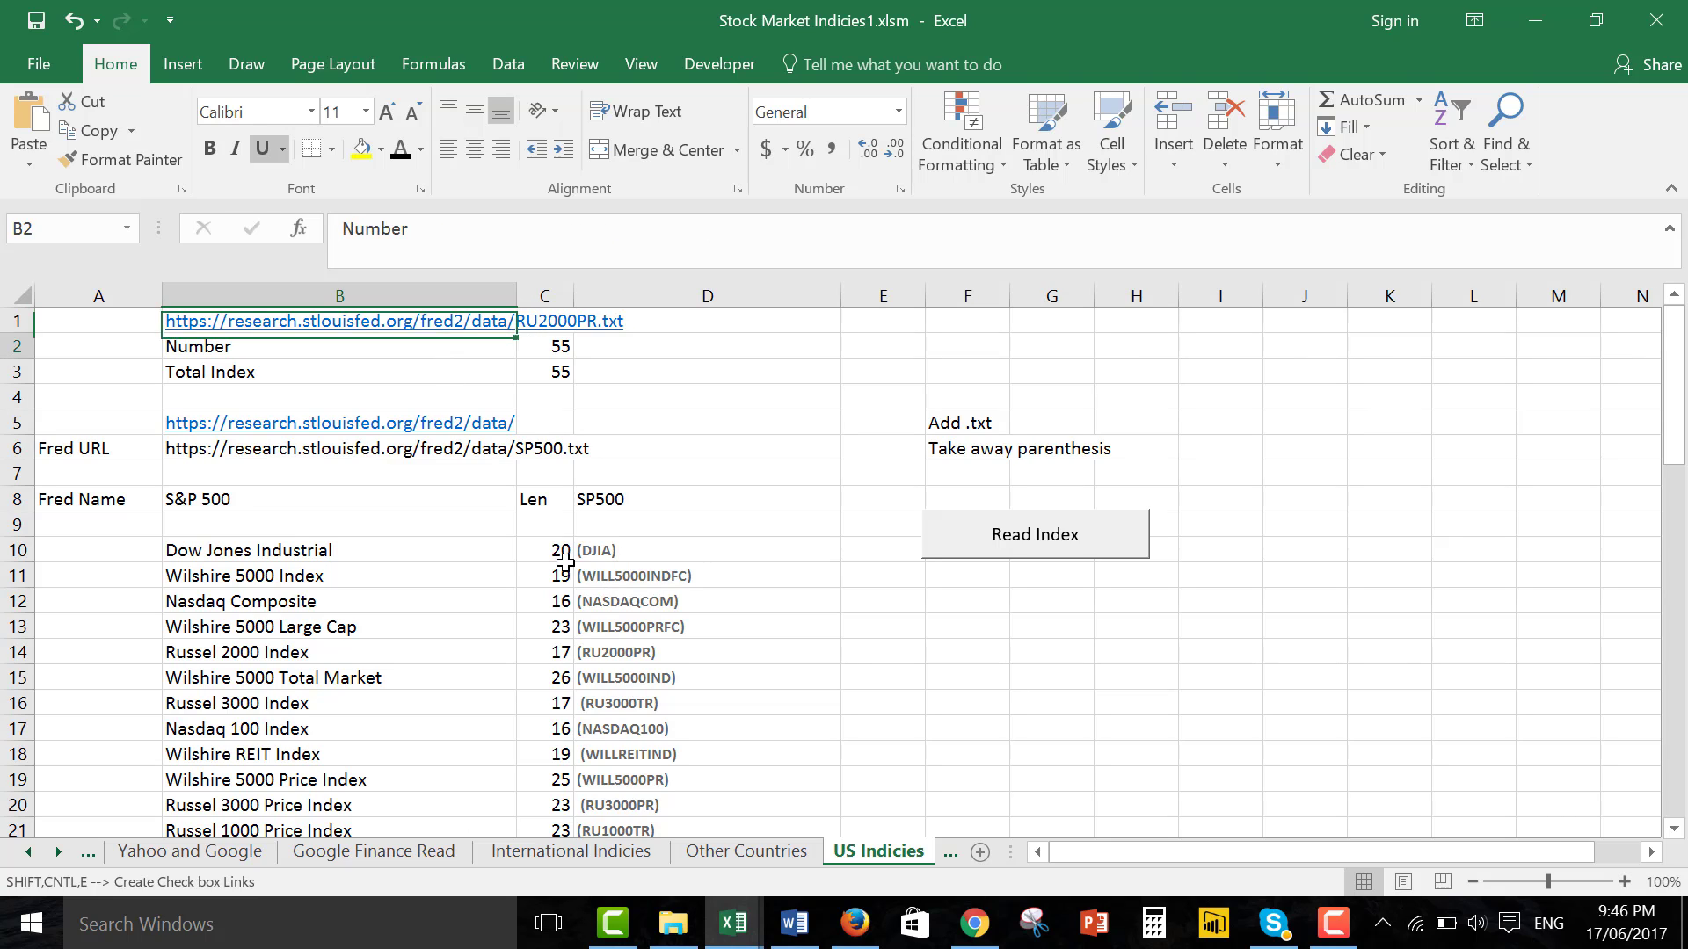
key("Down")
key("Right")
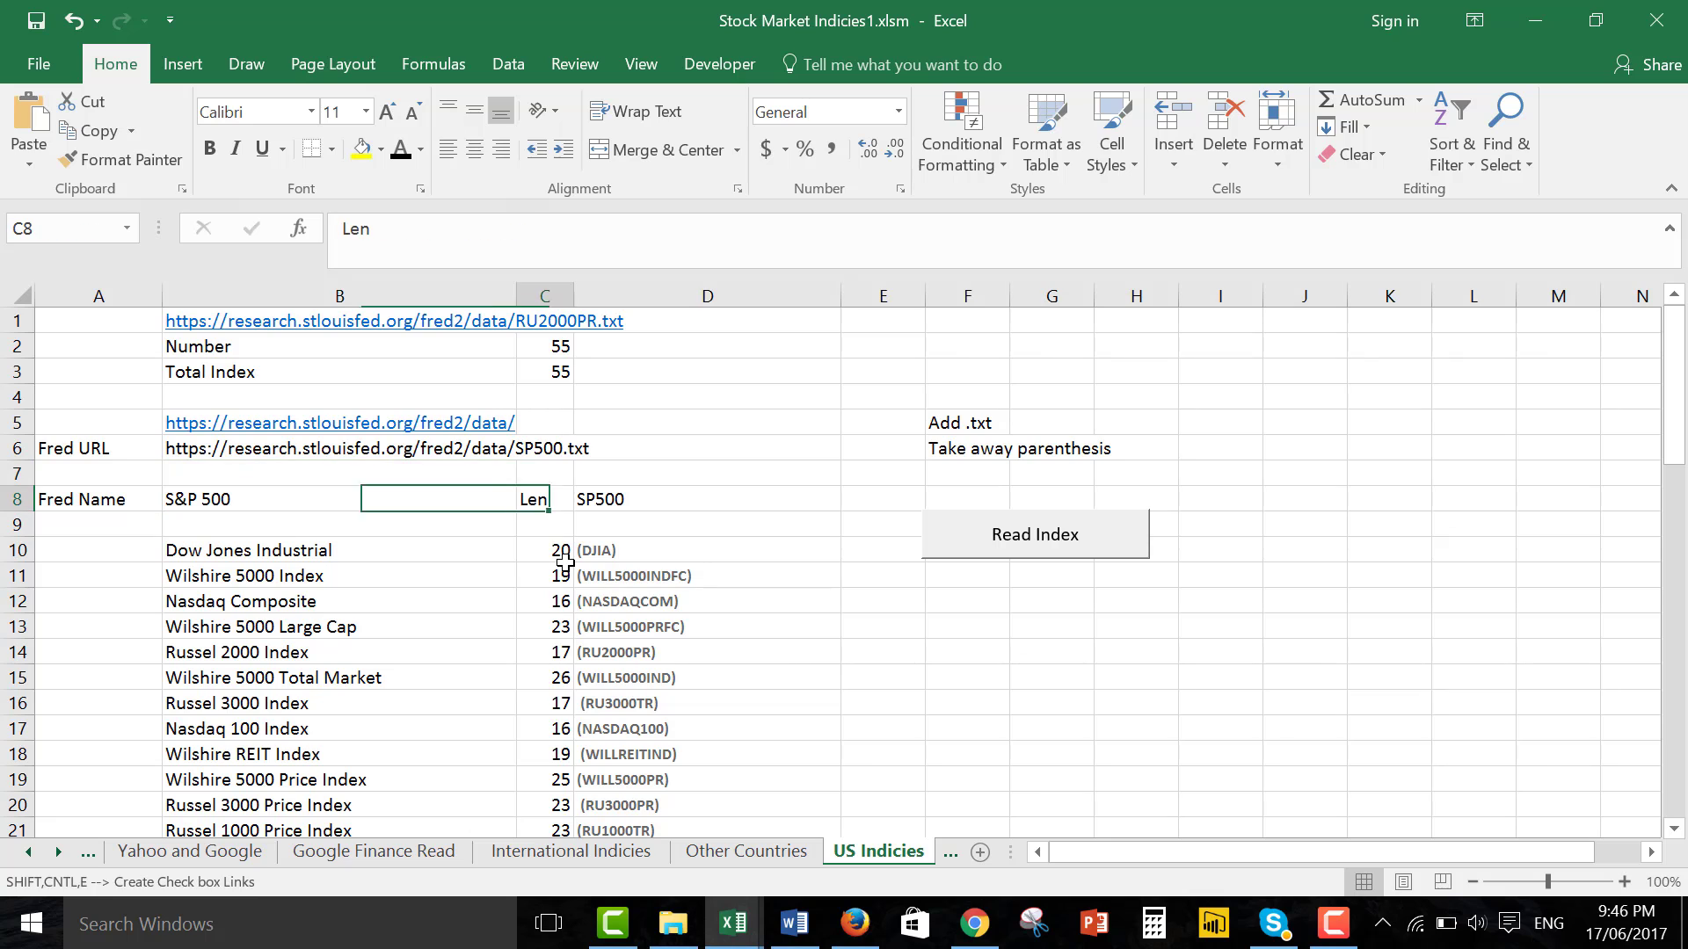
key("Right")
key("Left")
key("Left")
key("Left")
key("Up")
key("Up")
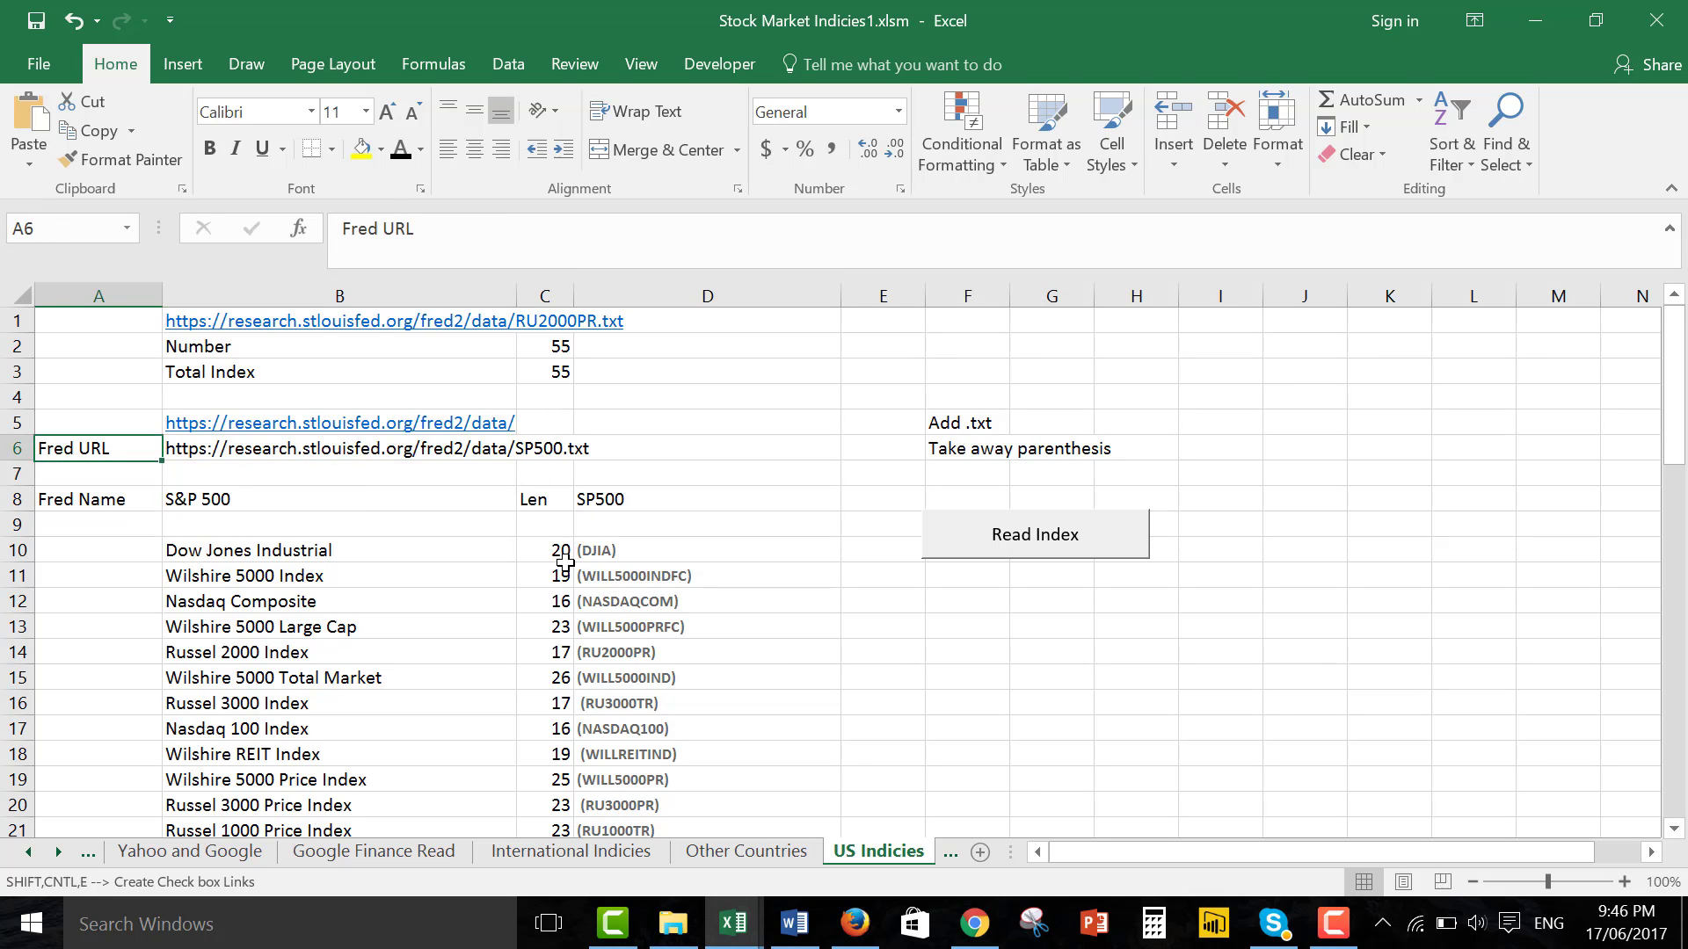
Set the Number in cell C2 to 1 to pick the first index in the list.
key("Up")
key("Up")
key("Up")
key("Up")
key("Up")
key("Down")
key("Right")
key("Right")
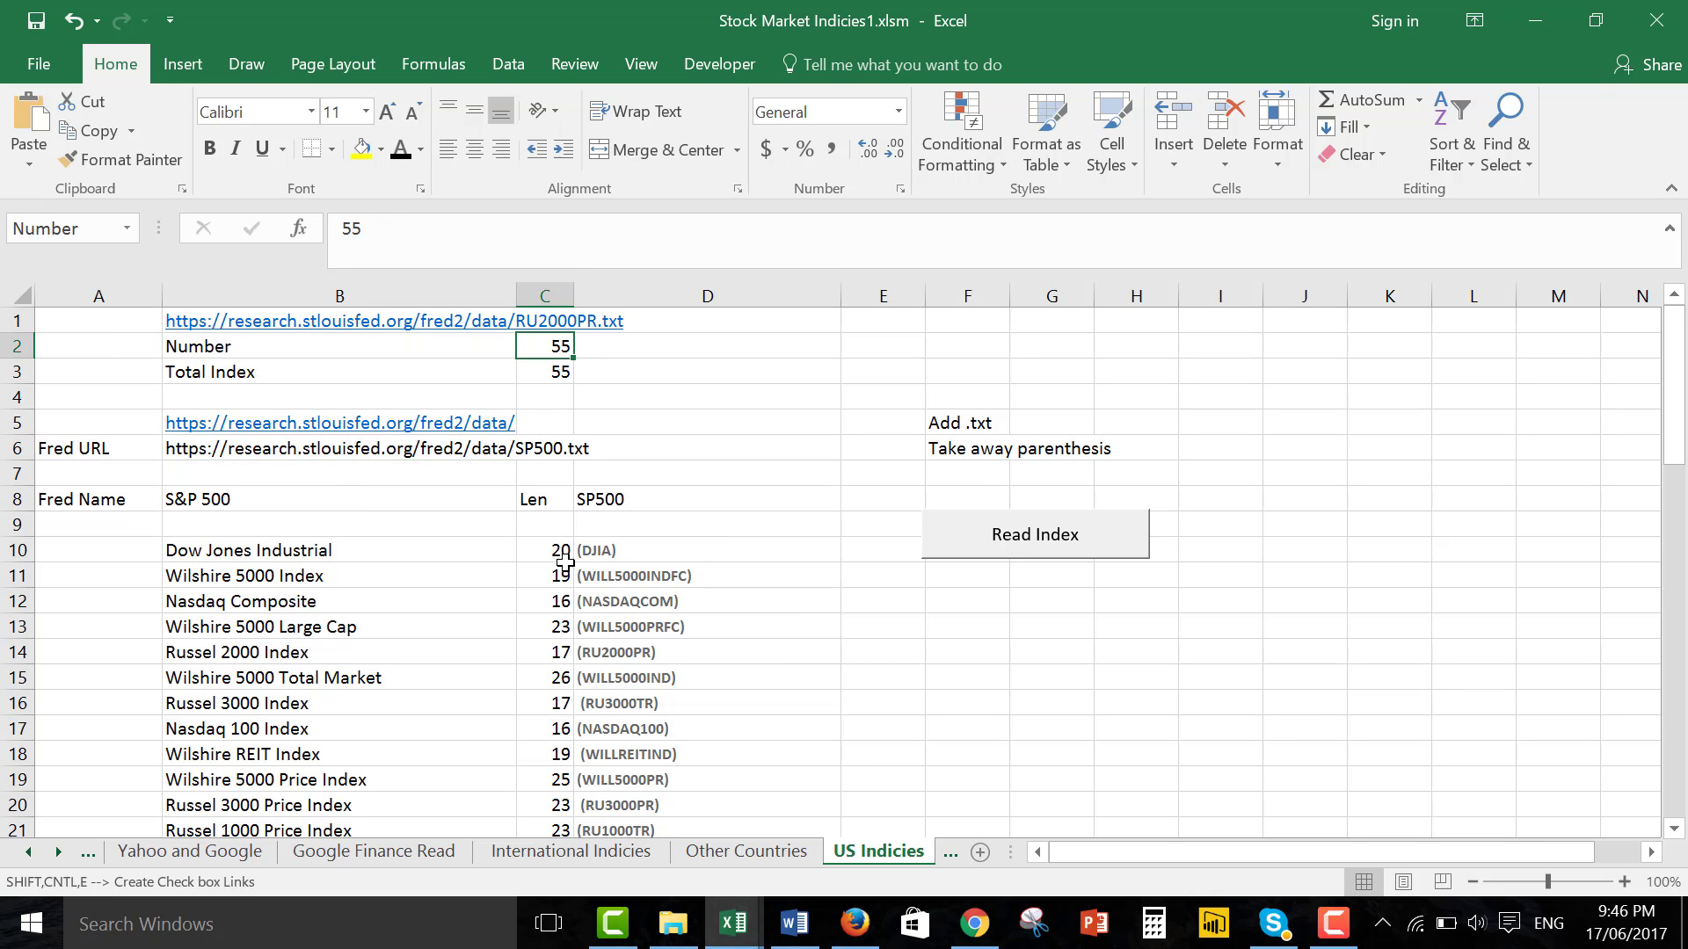
type("1")
key("Down")
Inspect the COUNTA formula behind Total Index in C3 without changing it.
key("Down")
key("Up")
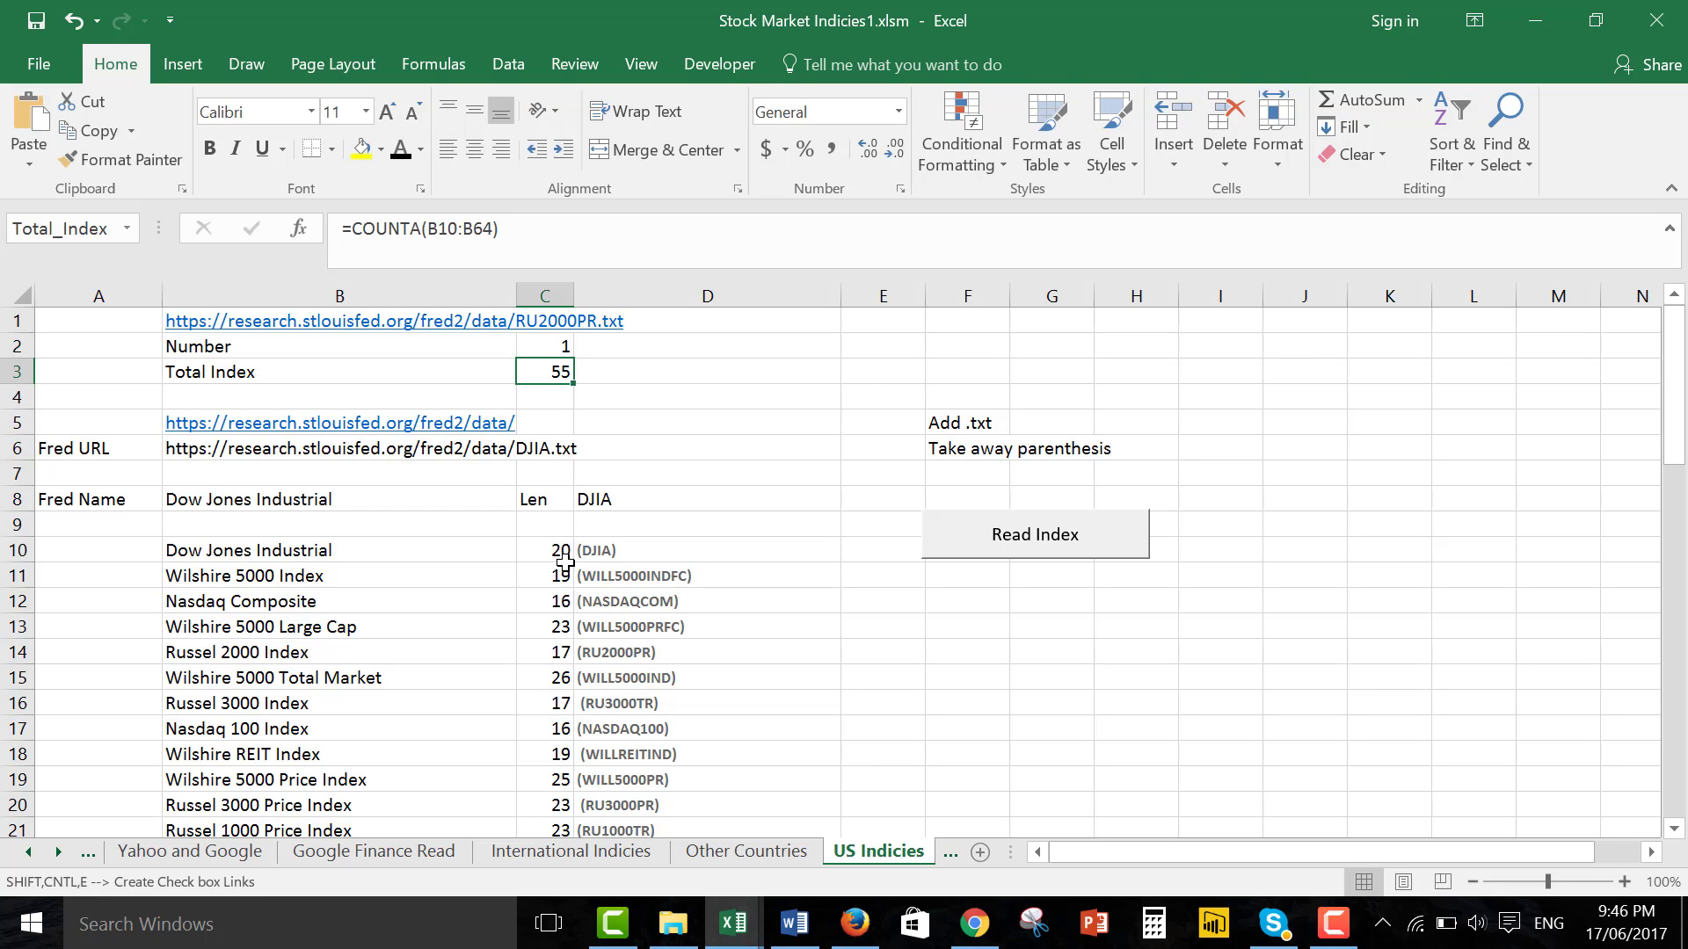
key("F2")
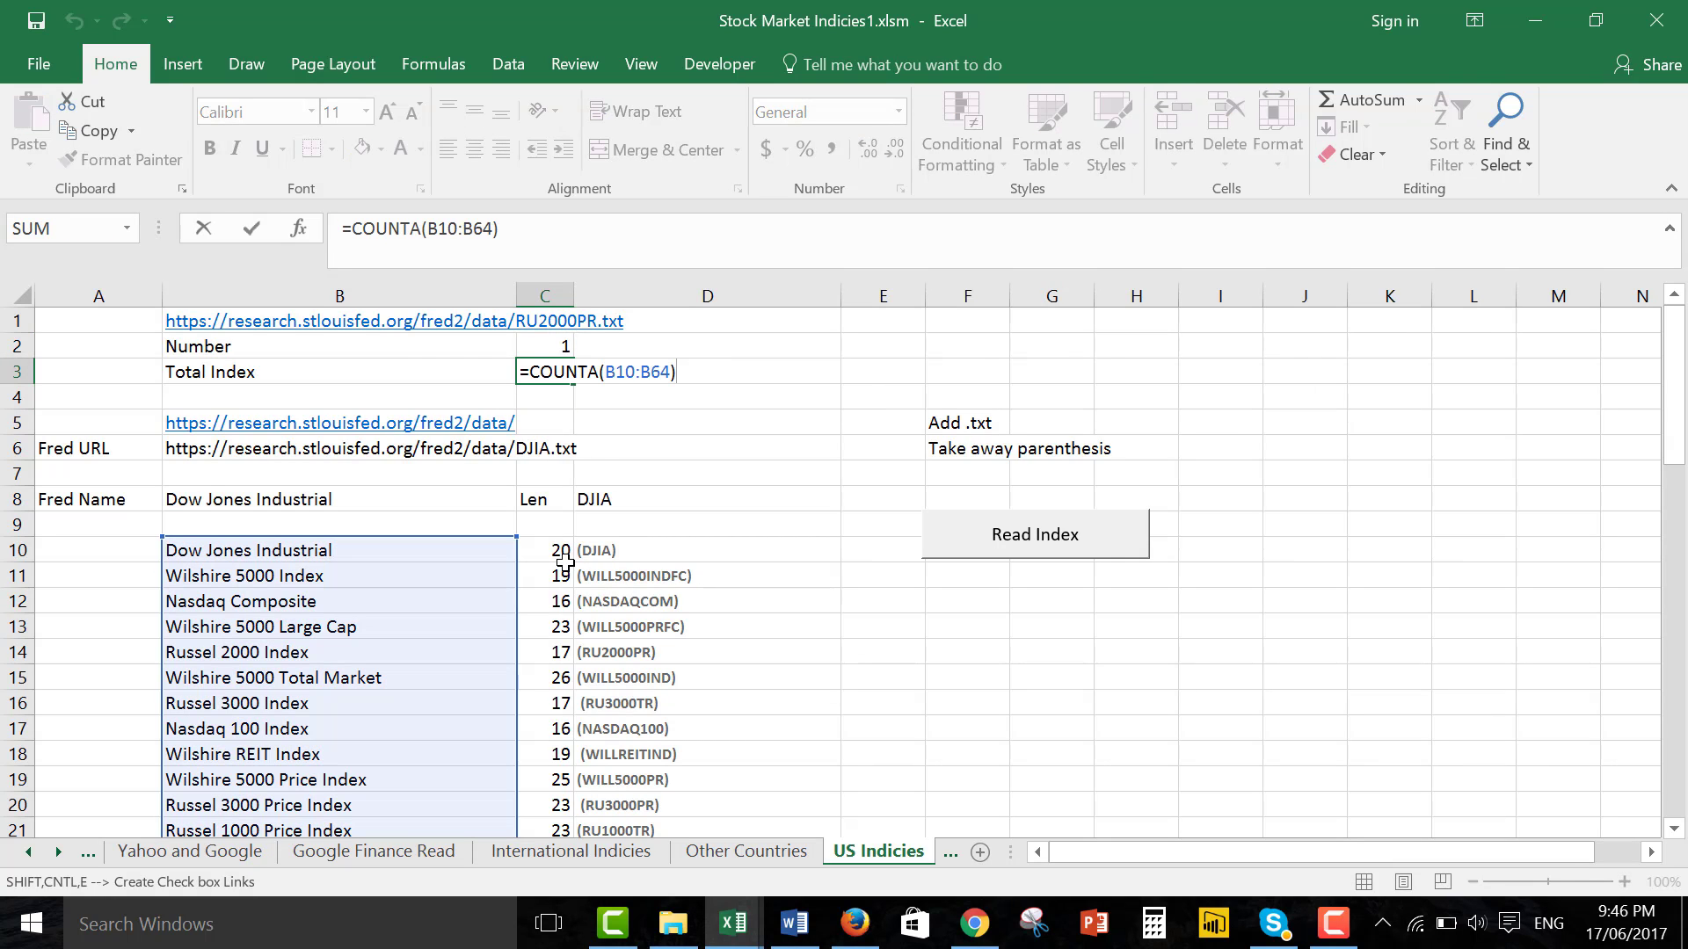
key("Escape")
key("Down")
key("Down")
key("Down")
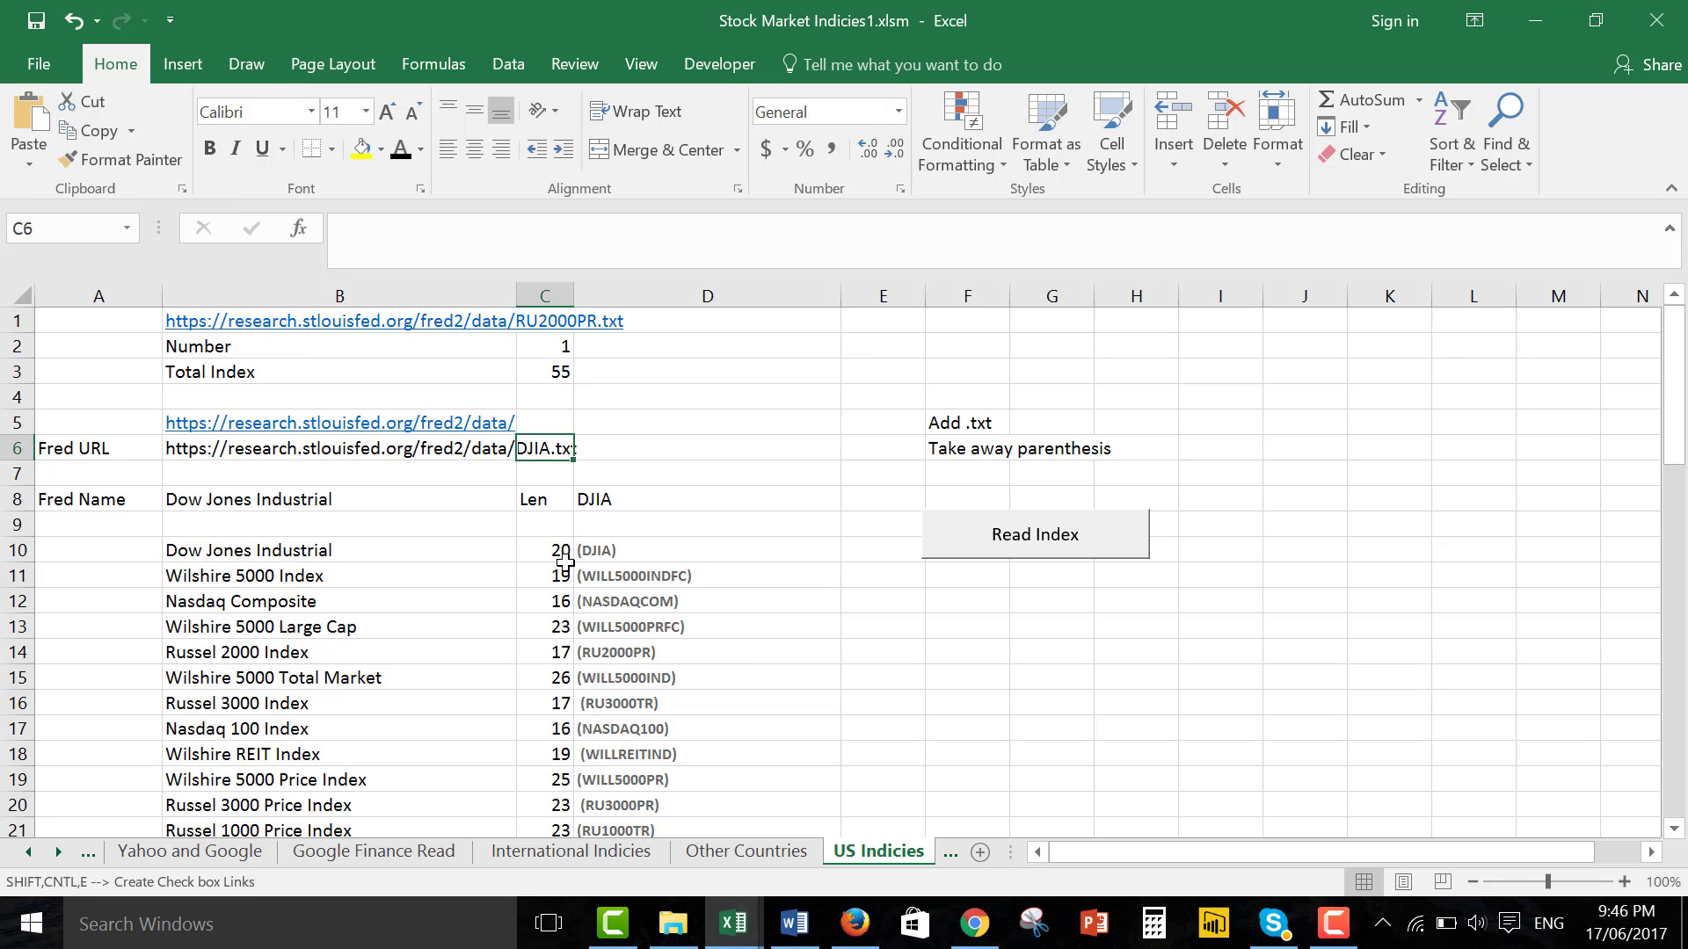
Check the Fred URL row and the series code in D8 for the first index.
key("Up")
key("Down")
key("Up")
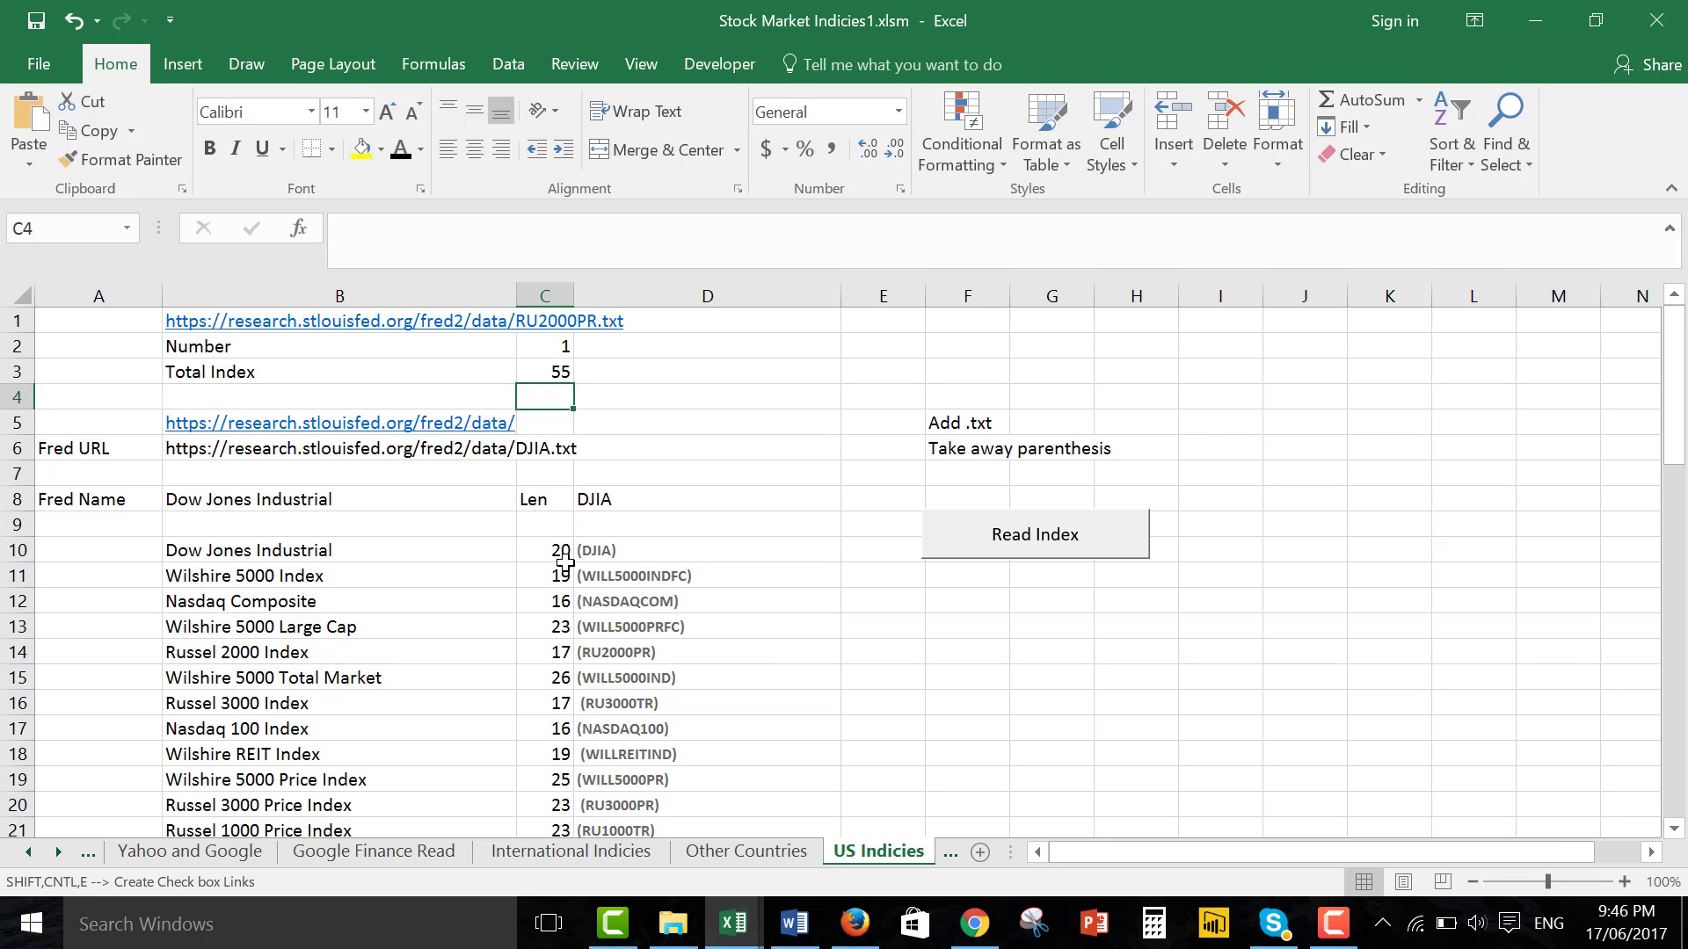
key("Down")
key("Down")
key("Up")
key("Down")
key("Down")
key("Right")
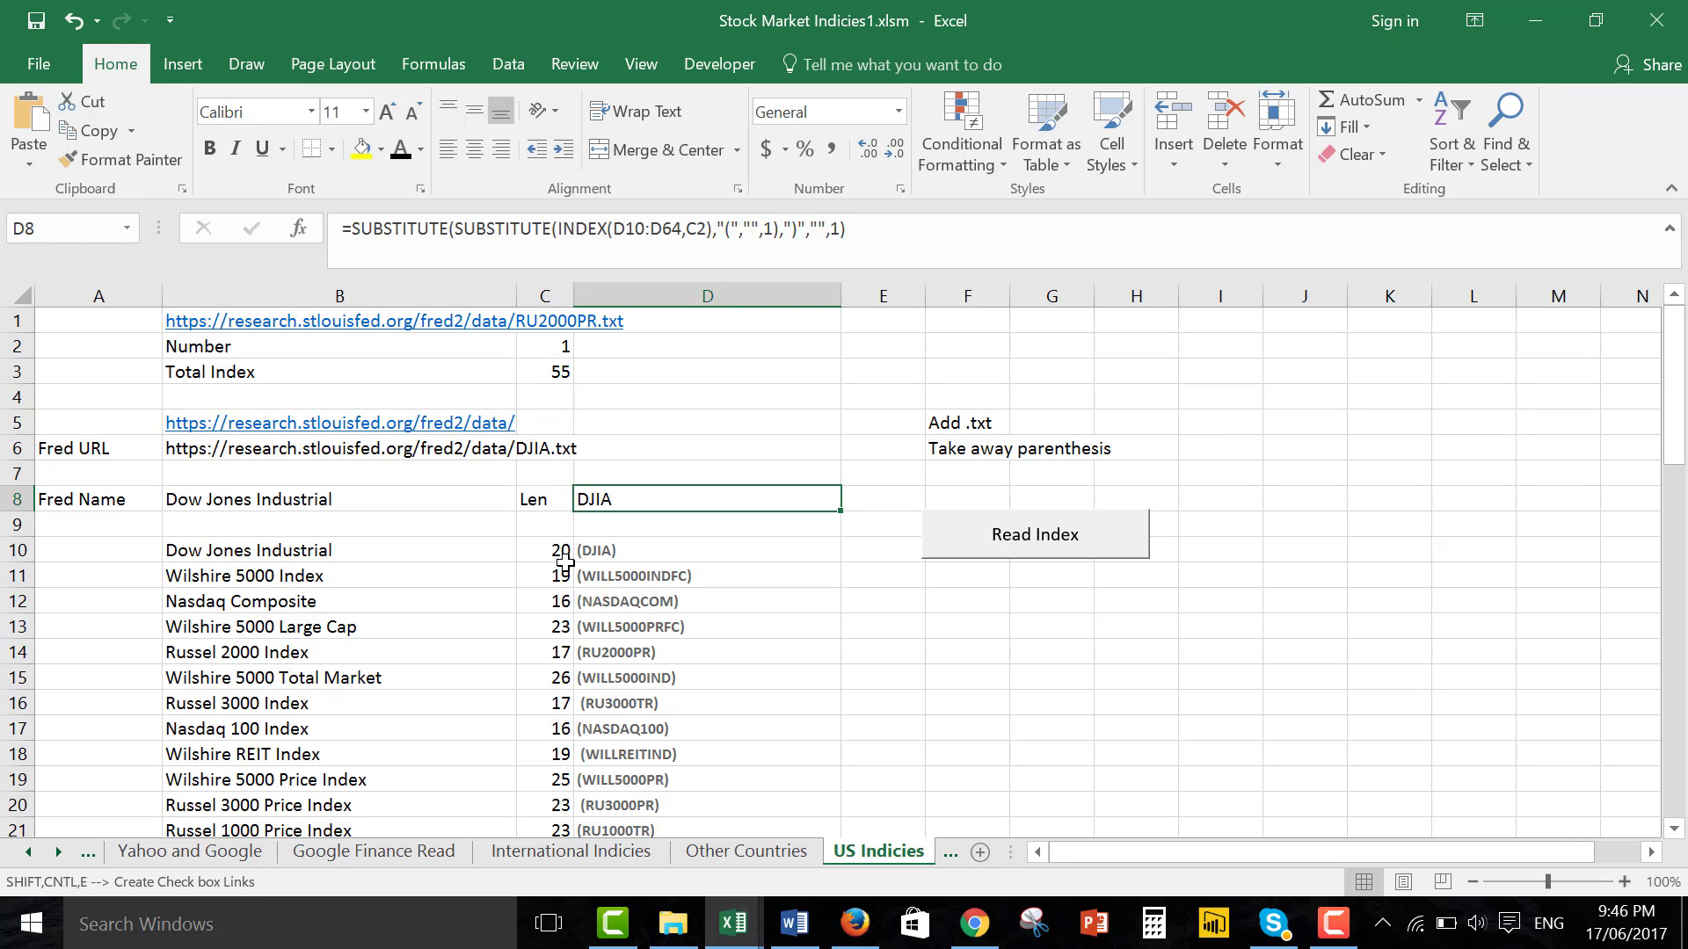
key("Down")
key("Up")
Set the Number in cell C2 to 2 to pick the second index in the list.
key("Up")
key("Up")
key("Up")
key("Up")
key("Up")
key("Up")
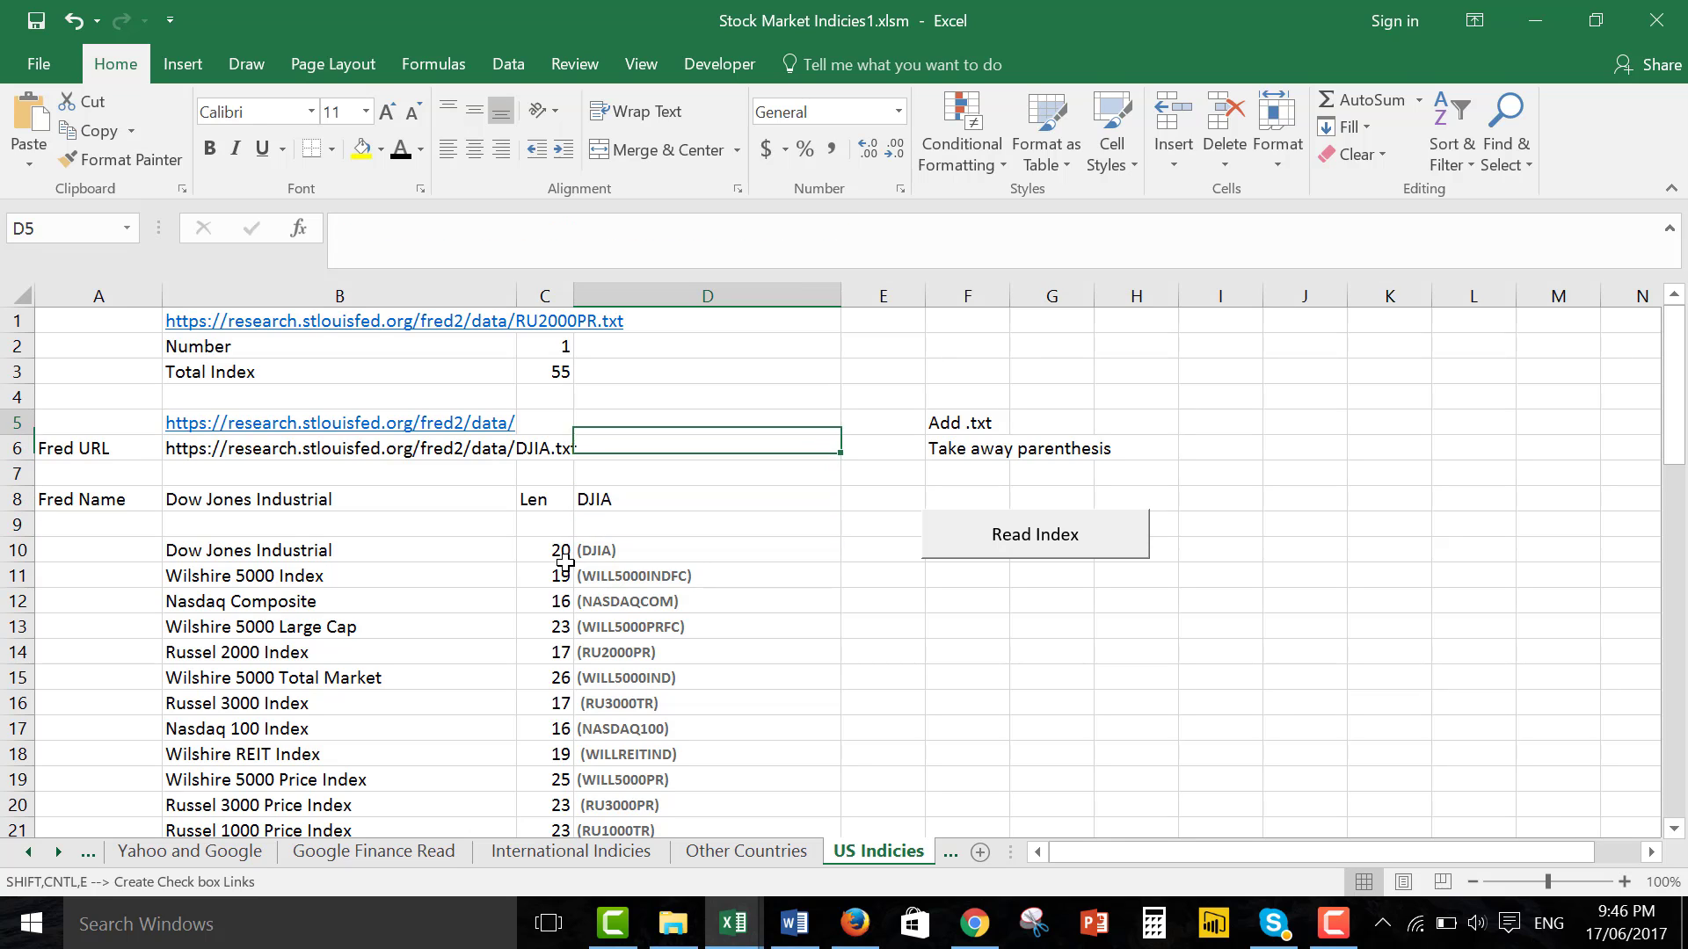
key("Left")
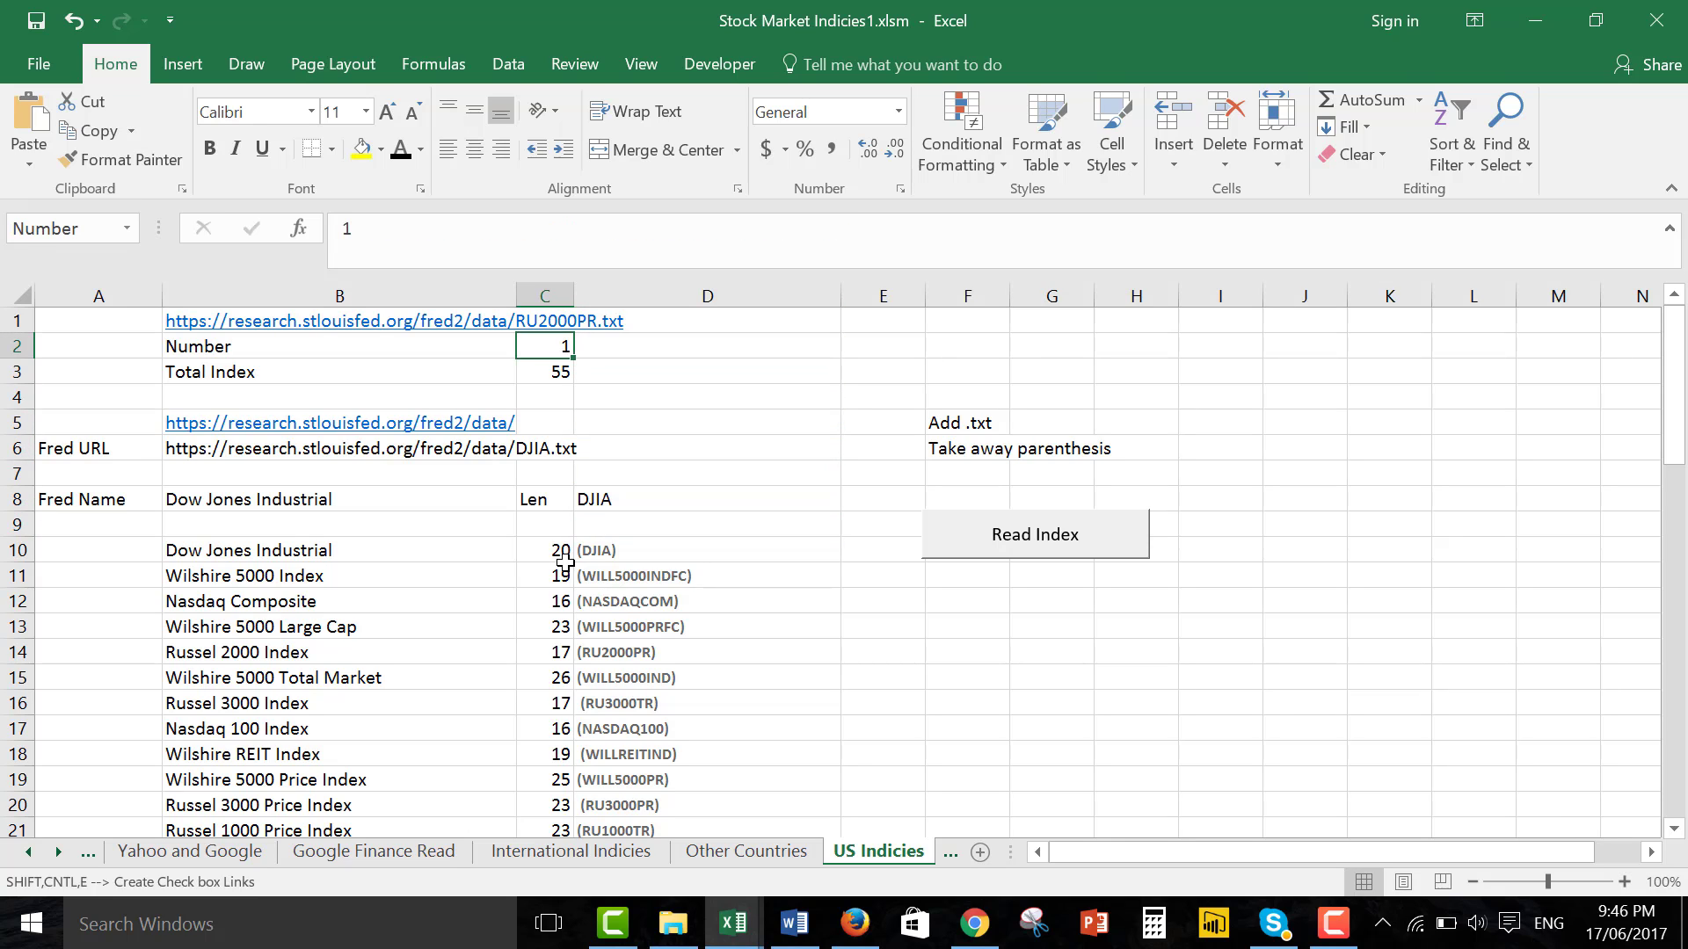
key("F2")
key("Return")
key("Return")
key("Up")
key("Up")
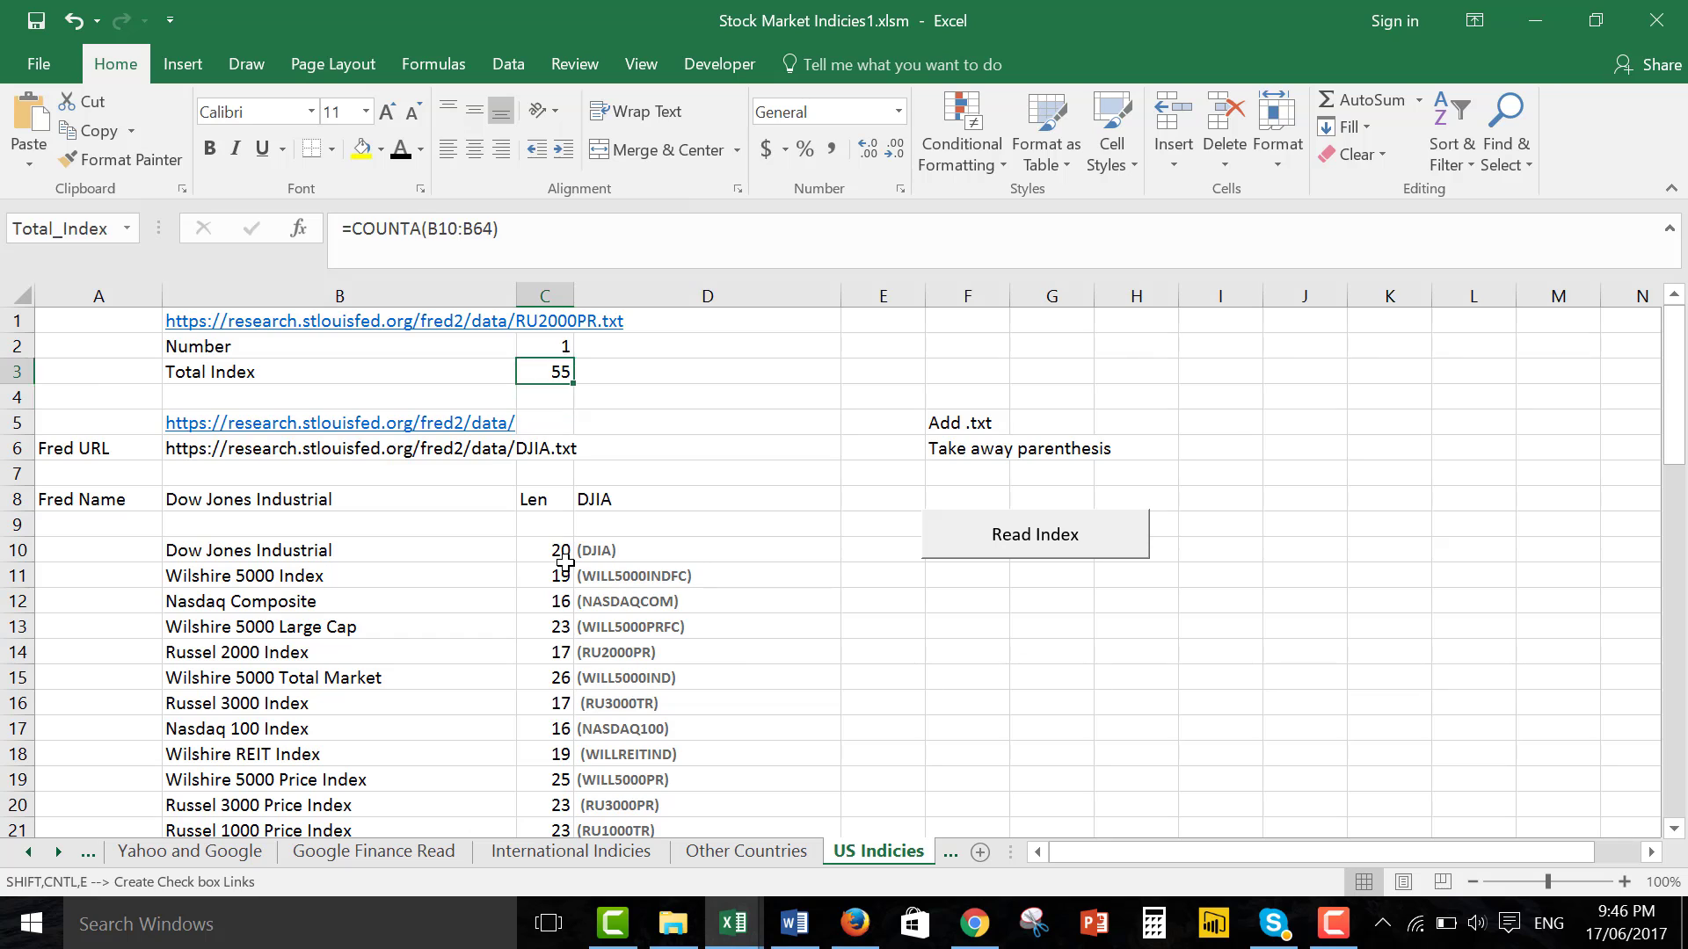
type("2")
key("Down")
Examine the nested SUBSTITUTE formula in D8 that strips the parentheses, and the INDEX formula for the Fred Name in B8.
key("Down")
key("Down")
key("Down")
key("Down")
key("Down")
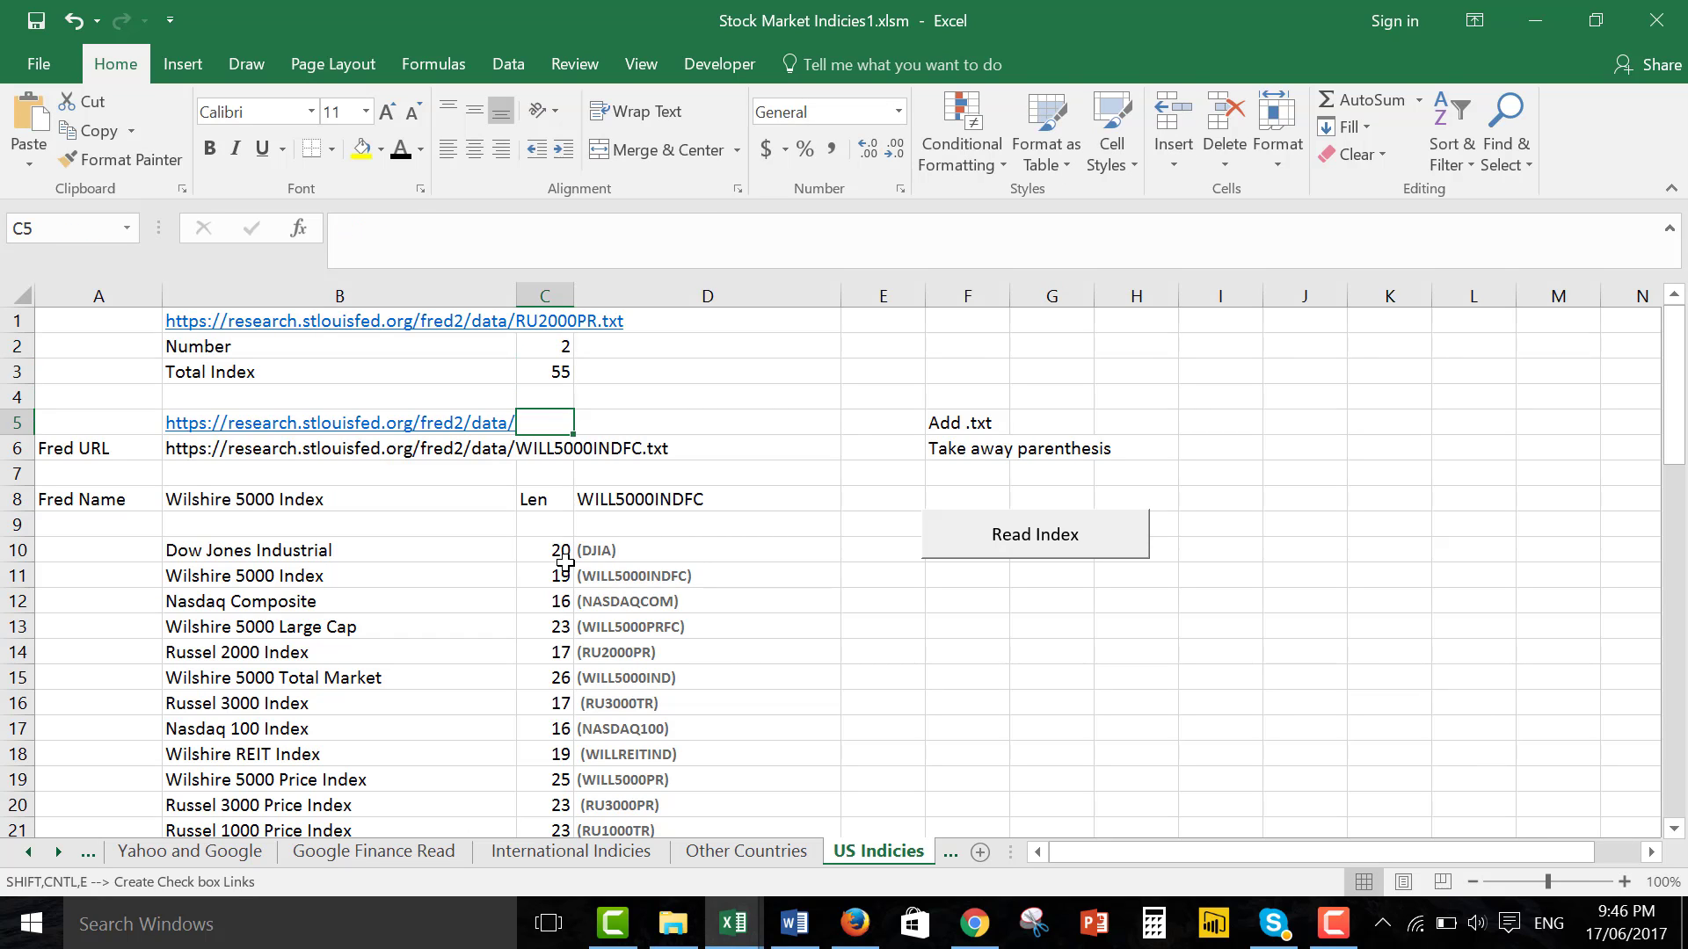
key("Right")
key("F2")
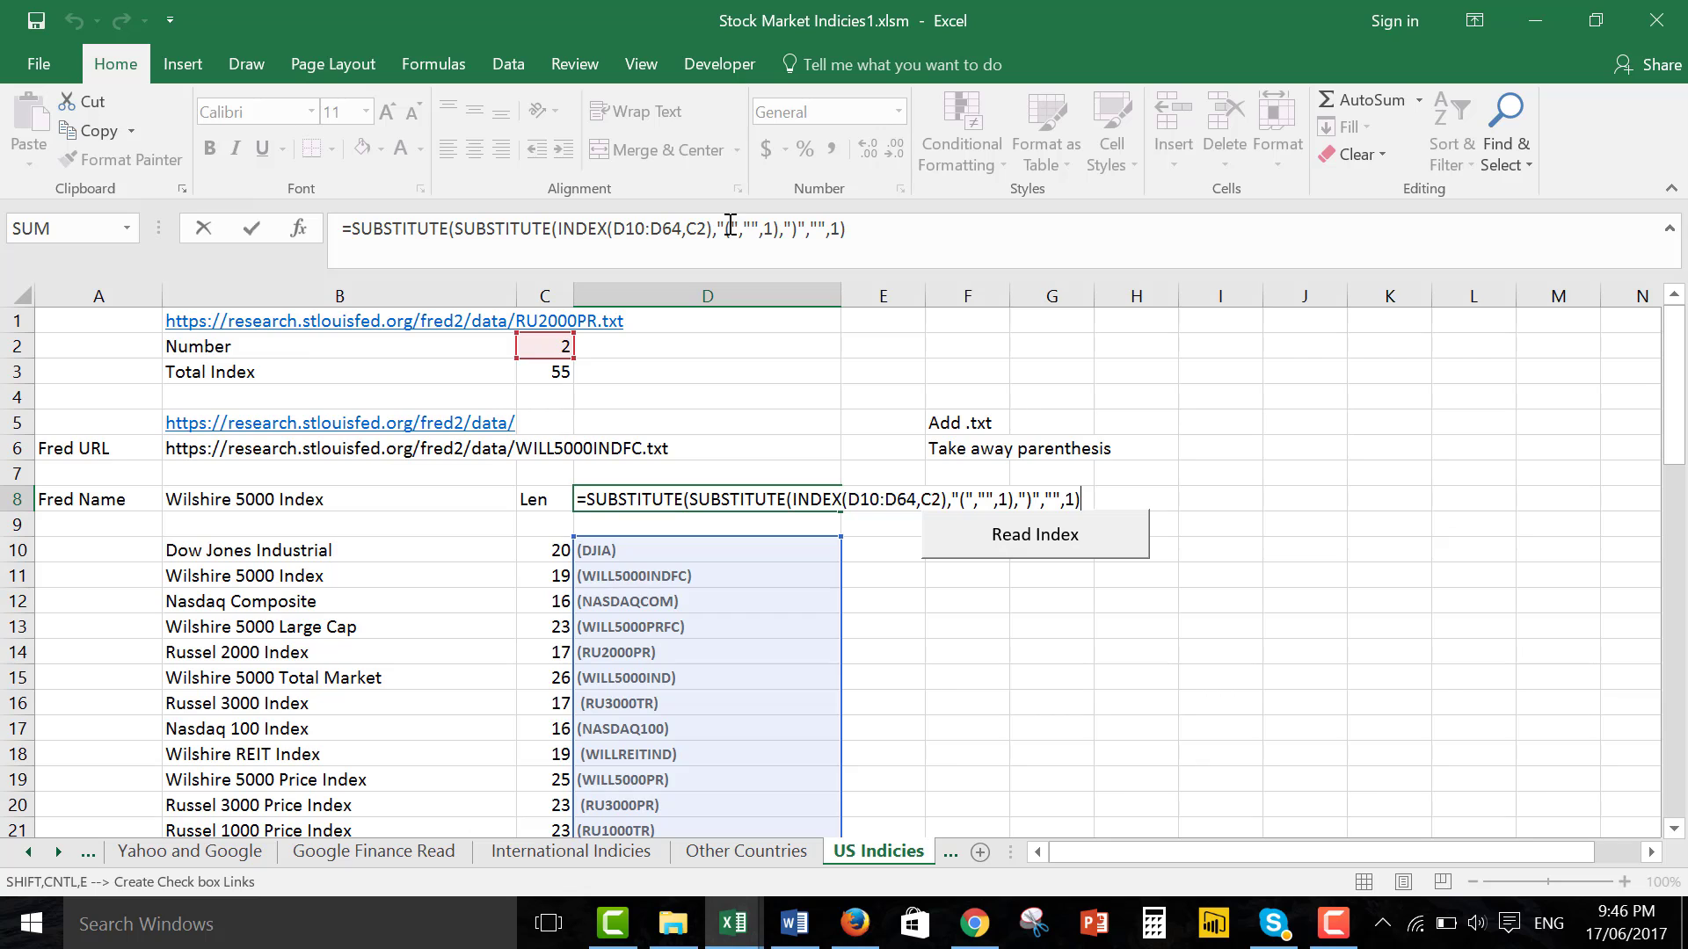
key("Return")
key("Down")
key("Down")
key("Up")
key("Up")
key("Up")
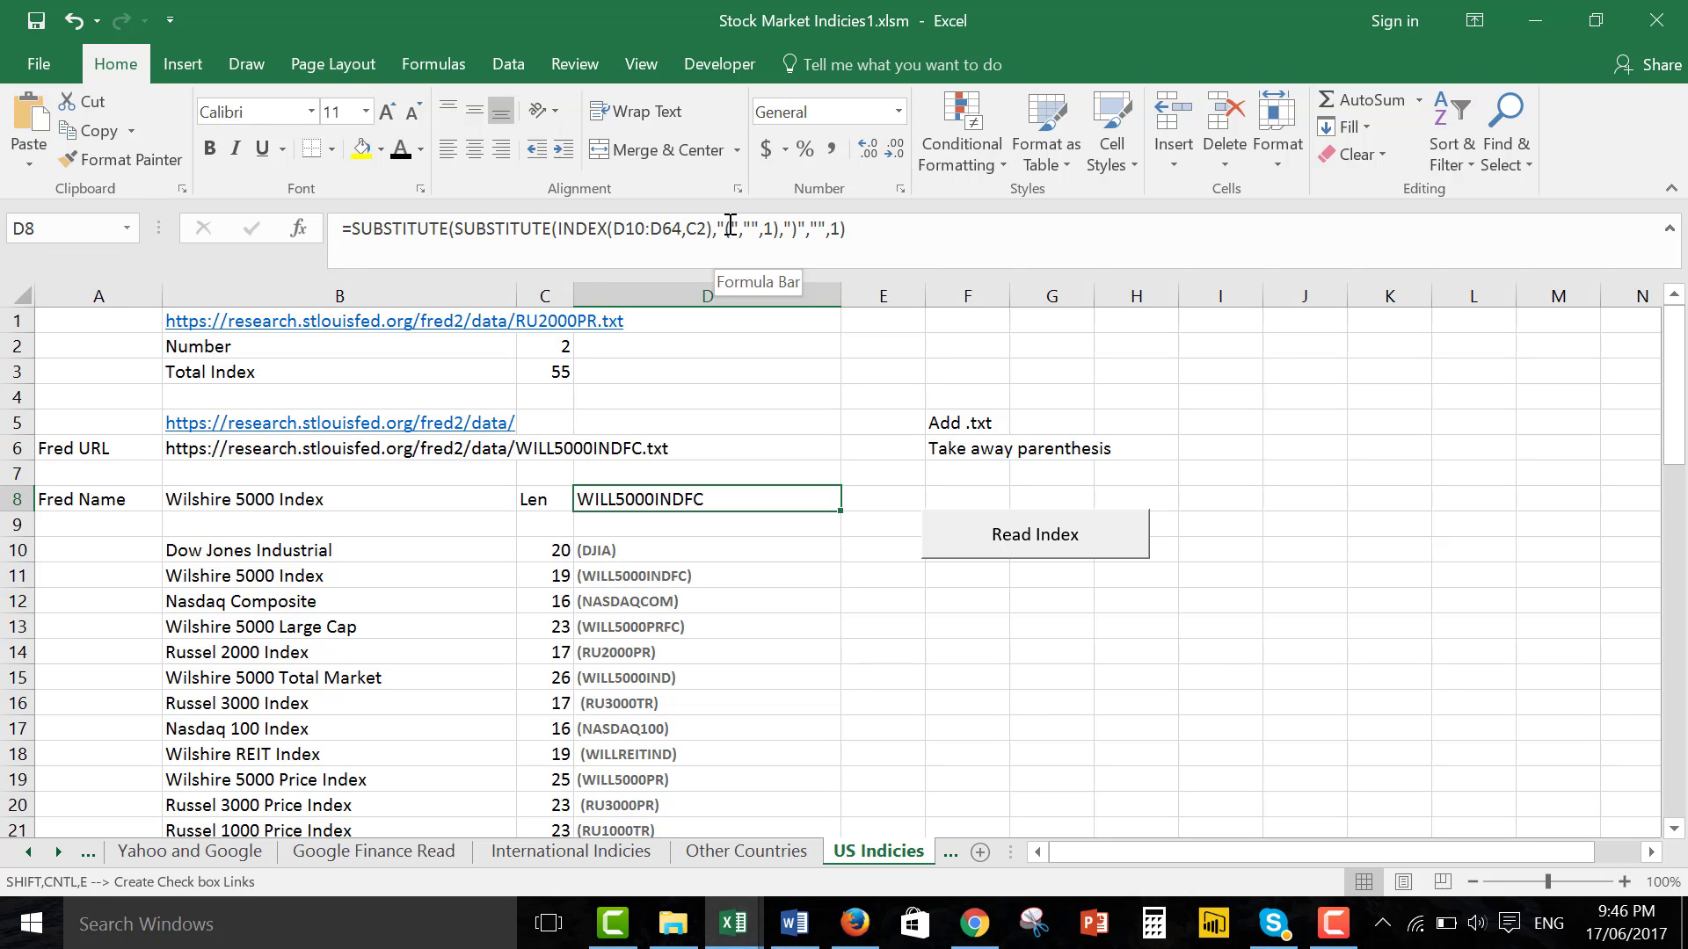
key("Left")
key("Left")
key("Left")
key("Right")
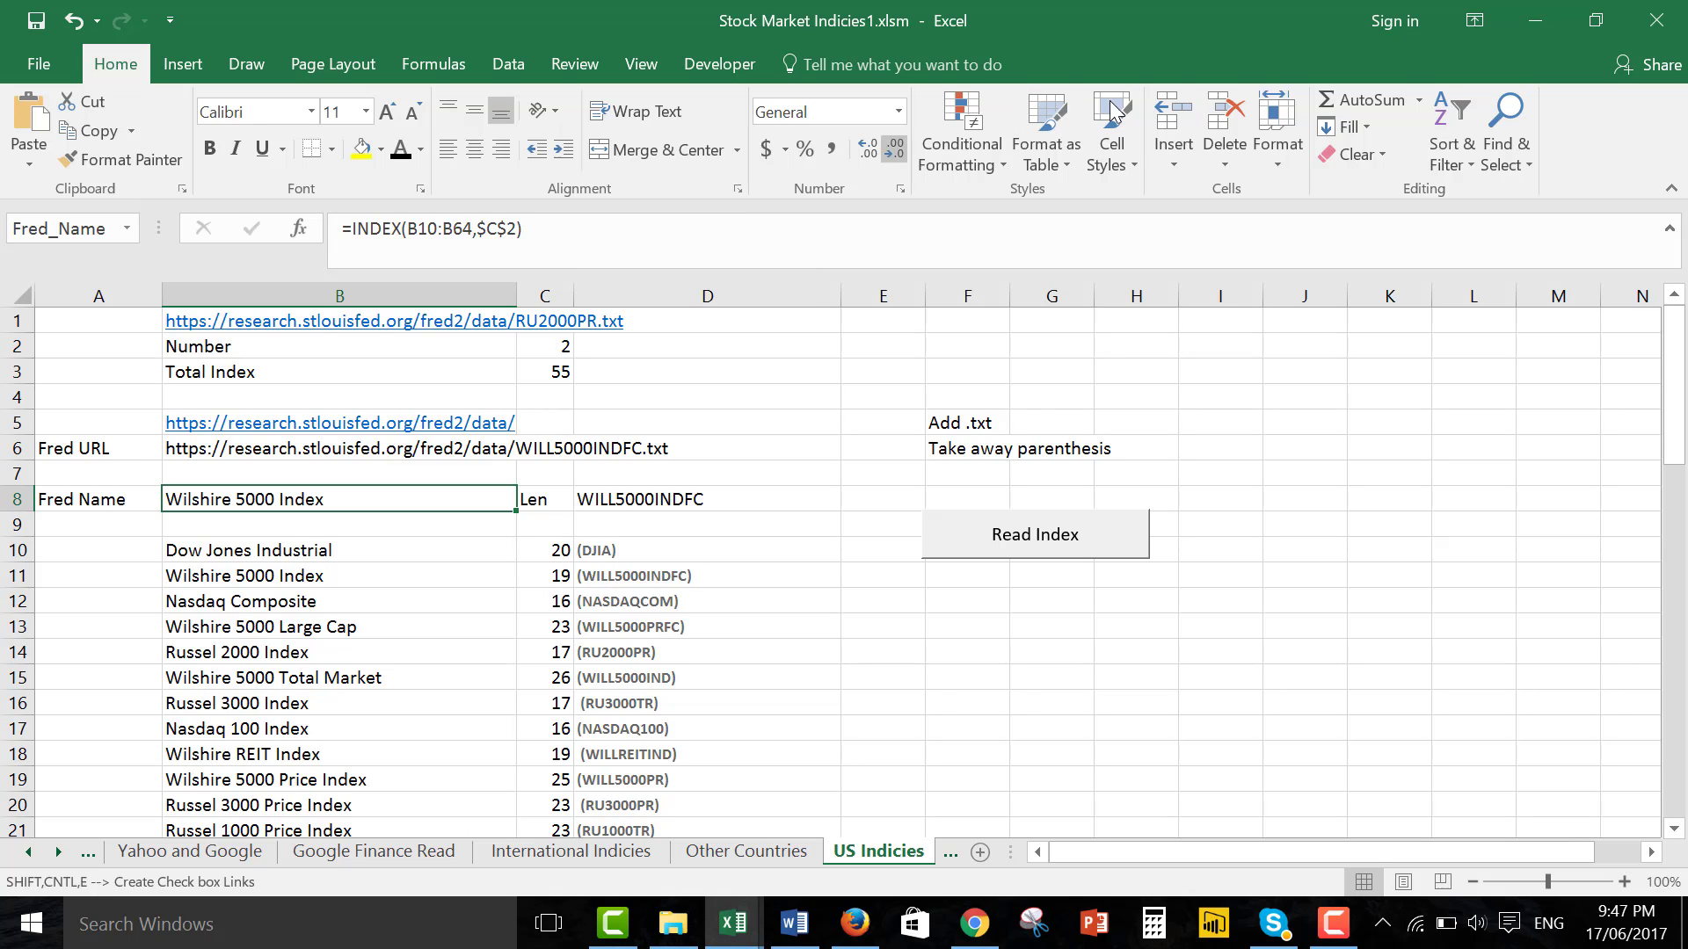
Open the code of the Fred_index_all macro assigned to the Read Index button.
right_click(972, 544)
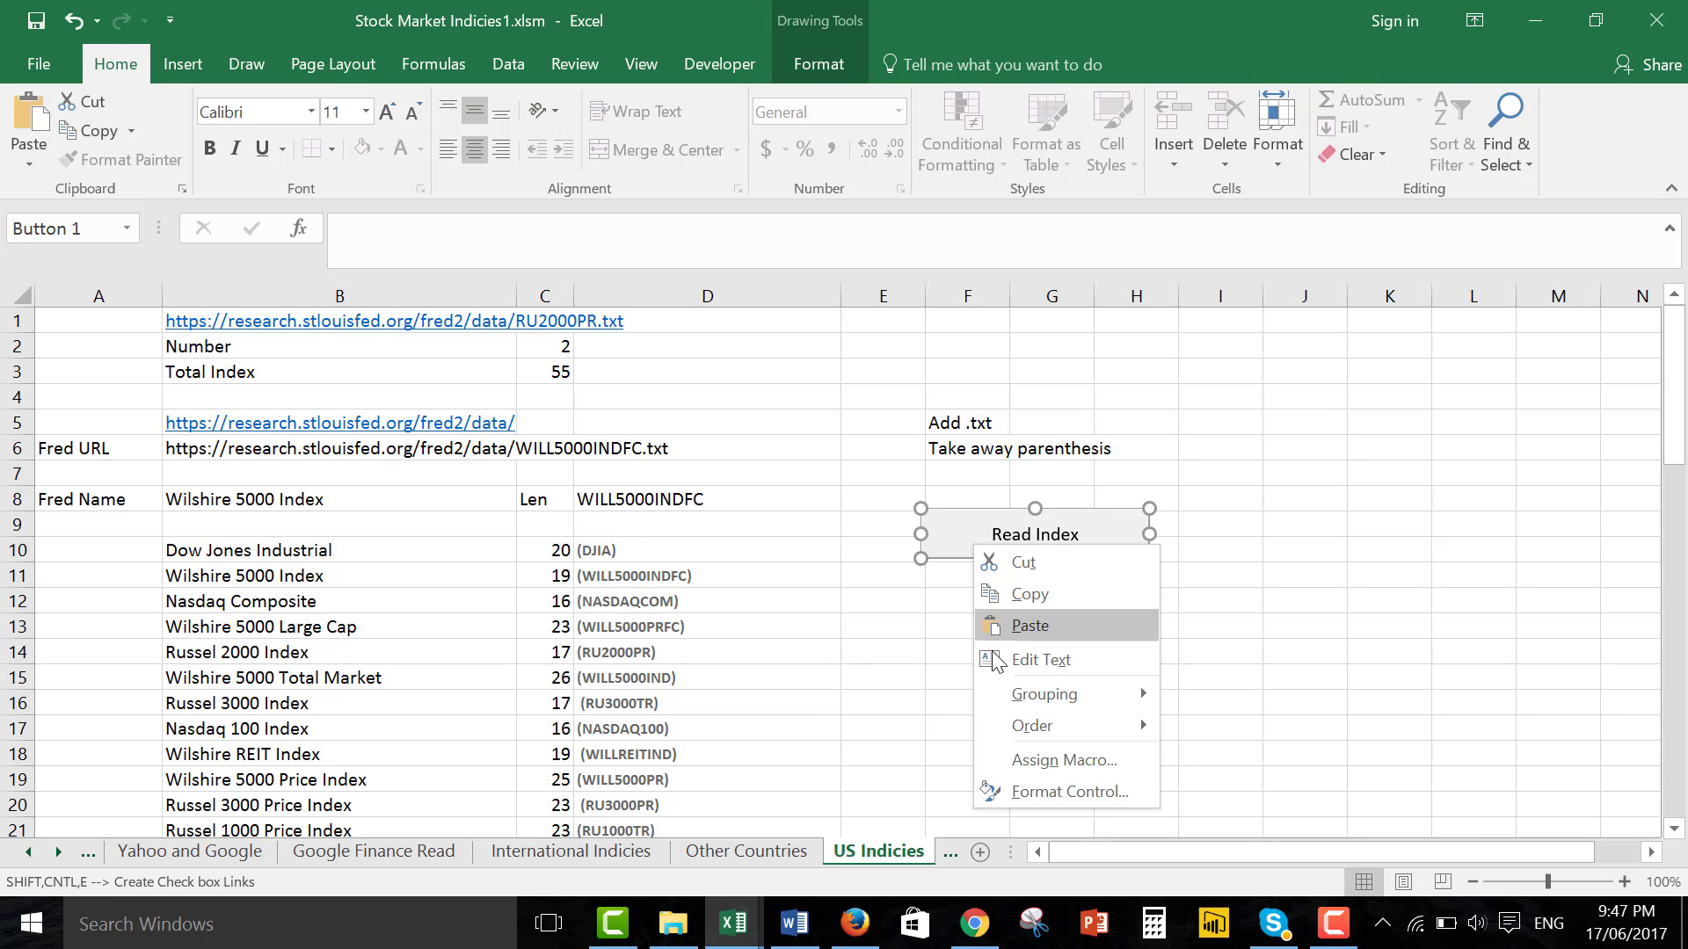
left_click(1023, 762)
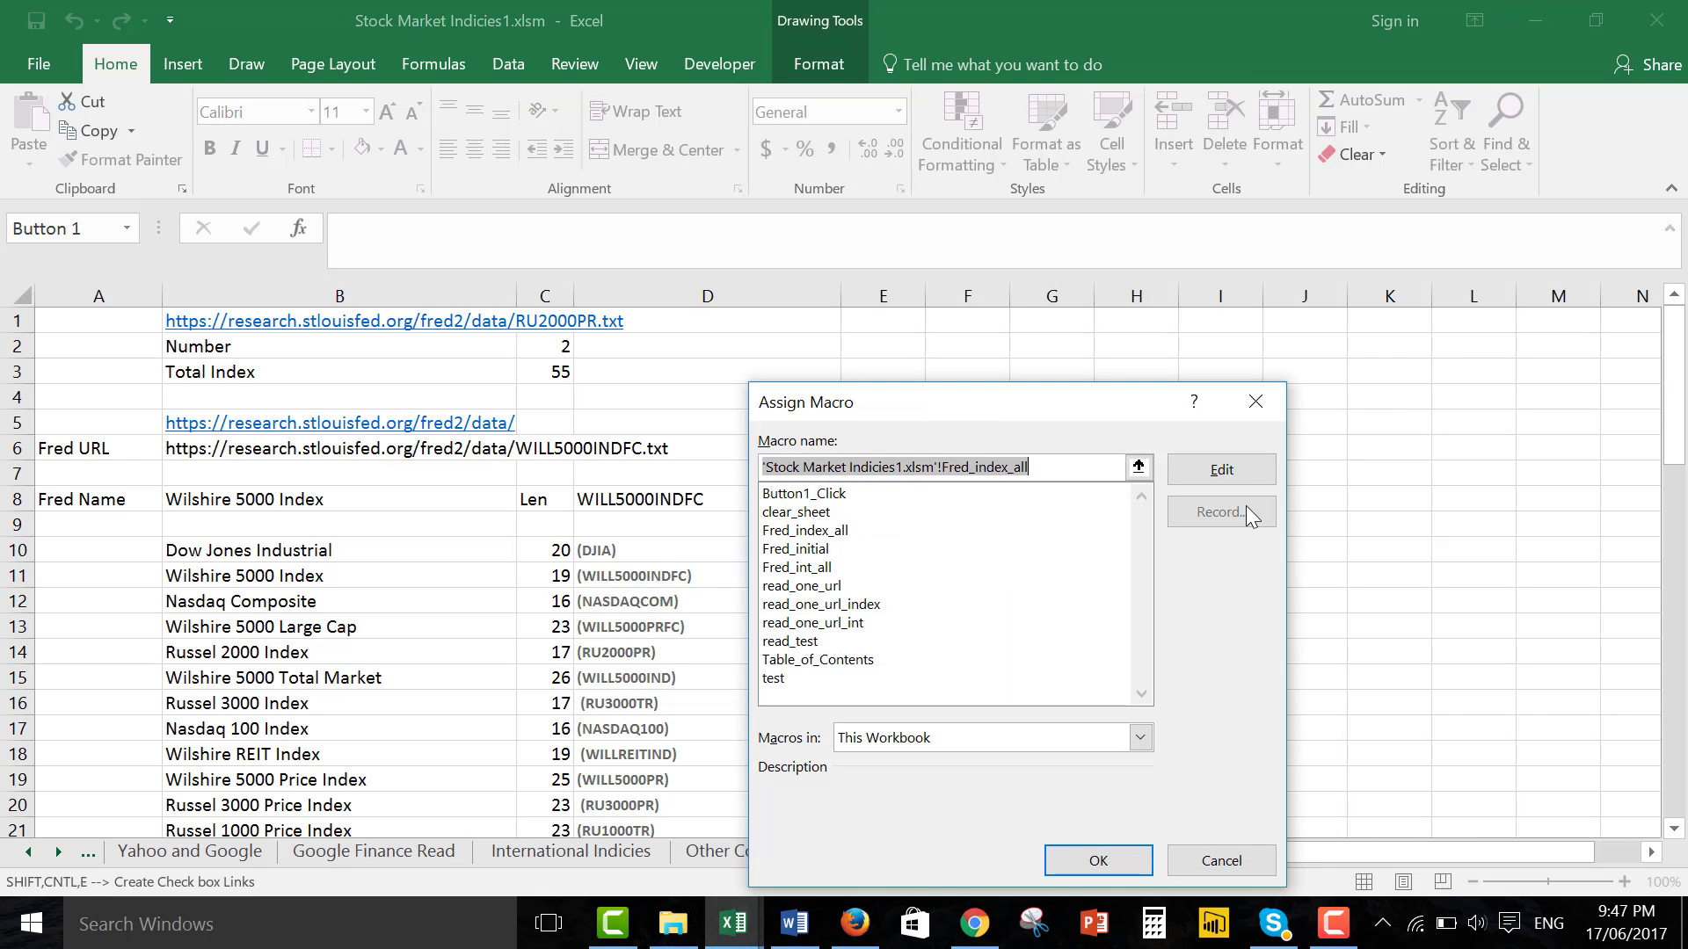
left_click(1222, 471)
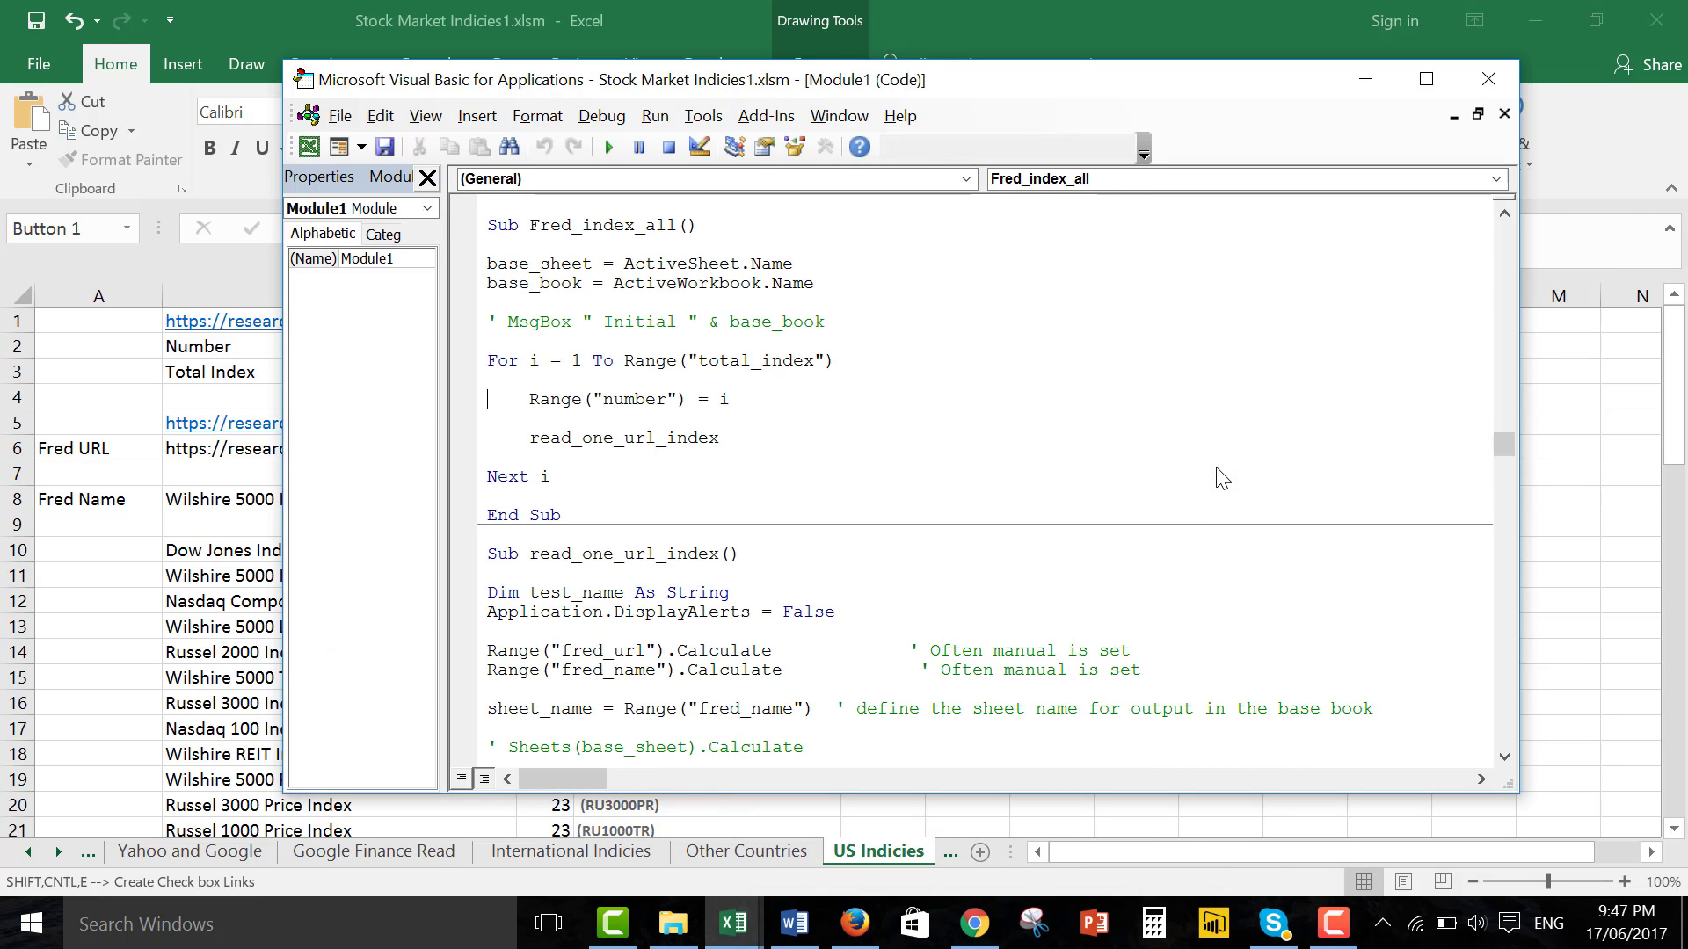
Read through the Fred_index_all loop and the read_one_url_index procedure down to the Workbooks.Open line.
key("Down")
key("Down")
key("Down")
key("Down")
key("Down")
key("Down")
key("Down")
key("Down")
key("Down")
key("Down")
key("Down")
key("Down")
key("Down")
key("Down")
key("Down")
key("Down")
key("Down")
key("Down")
key("Down")
key("Down")
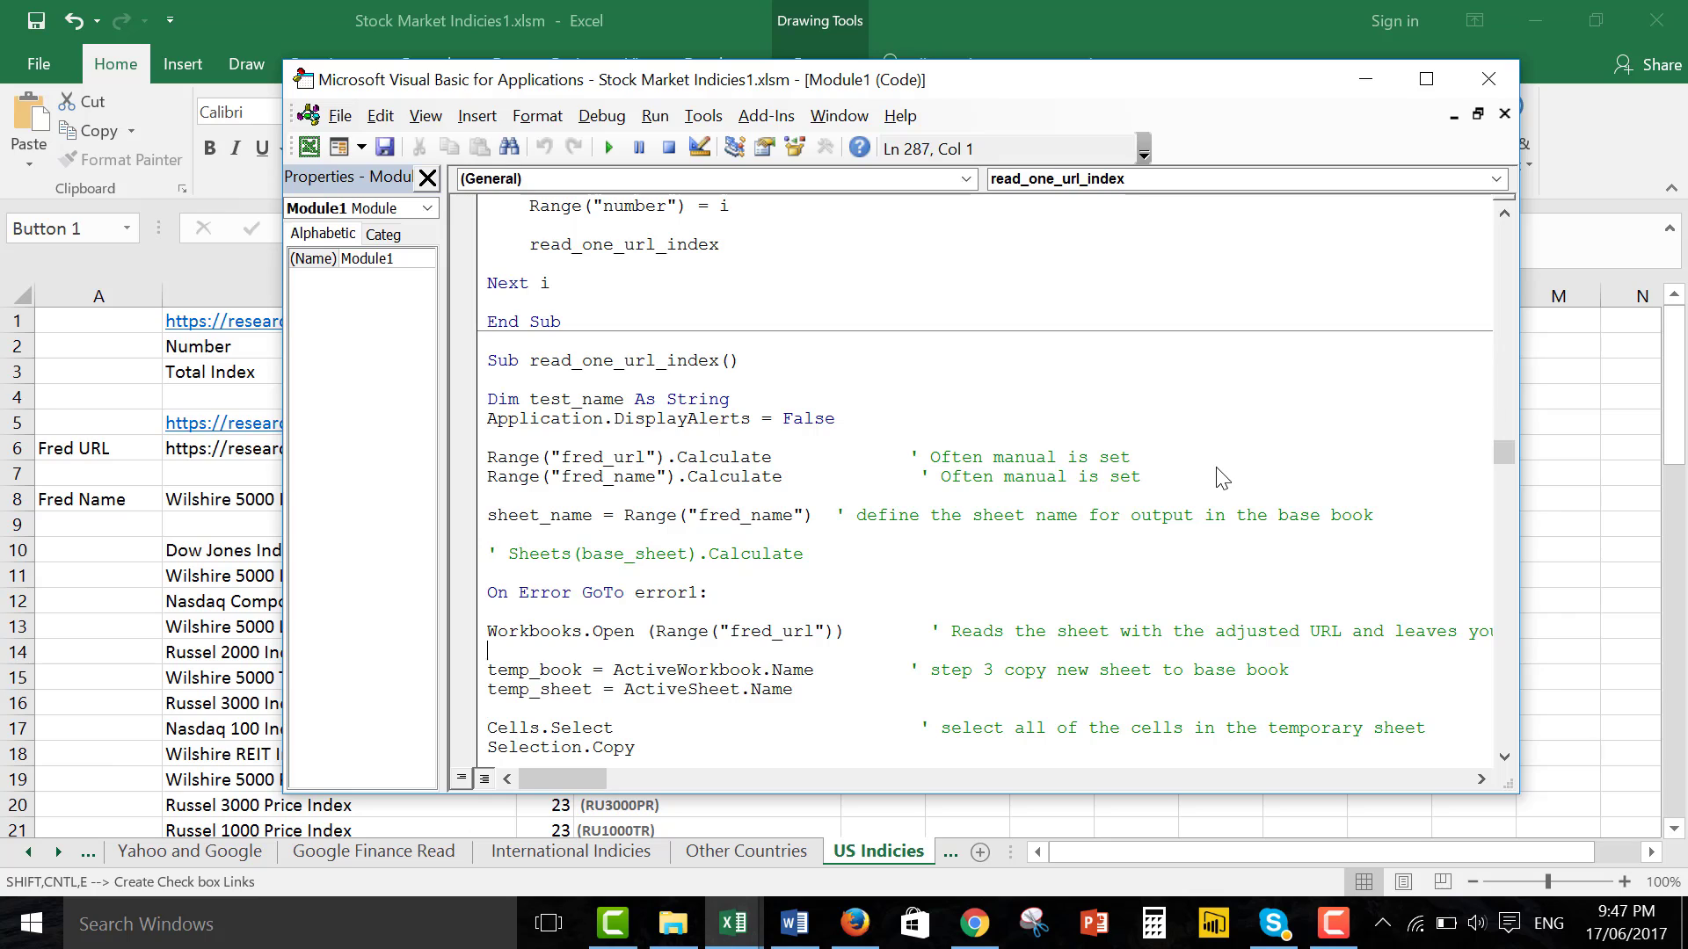
Read the read_one_url_index lines that copy the downloaded sheet and paste it as values into a new sheet of the base workbook.
key("Up")
key("Up")
key("Up")
key("Up")
key("Up")
key("Up")
key("Up")
key("Up")
key("Up")
key("Up")
left_click(783, 508)
key("Down")
key("Down")
key("Down")
key("Down")
key("Down")
key("Down")
key("Down")
key("Down")
key("Down")
key("Down")
key("Down")
key("Down")
key("Down")
scroll(782, 513, "down", 5)
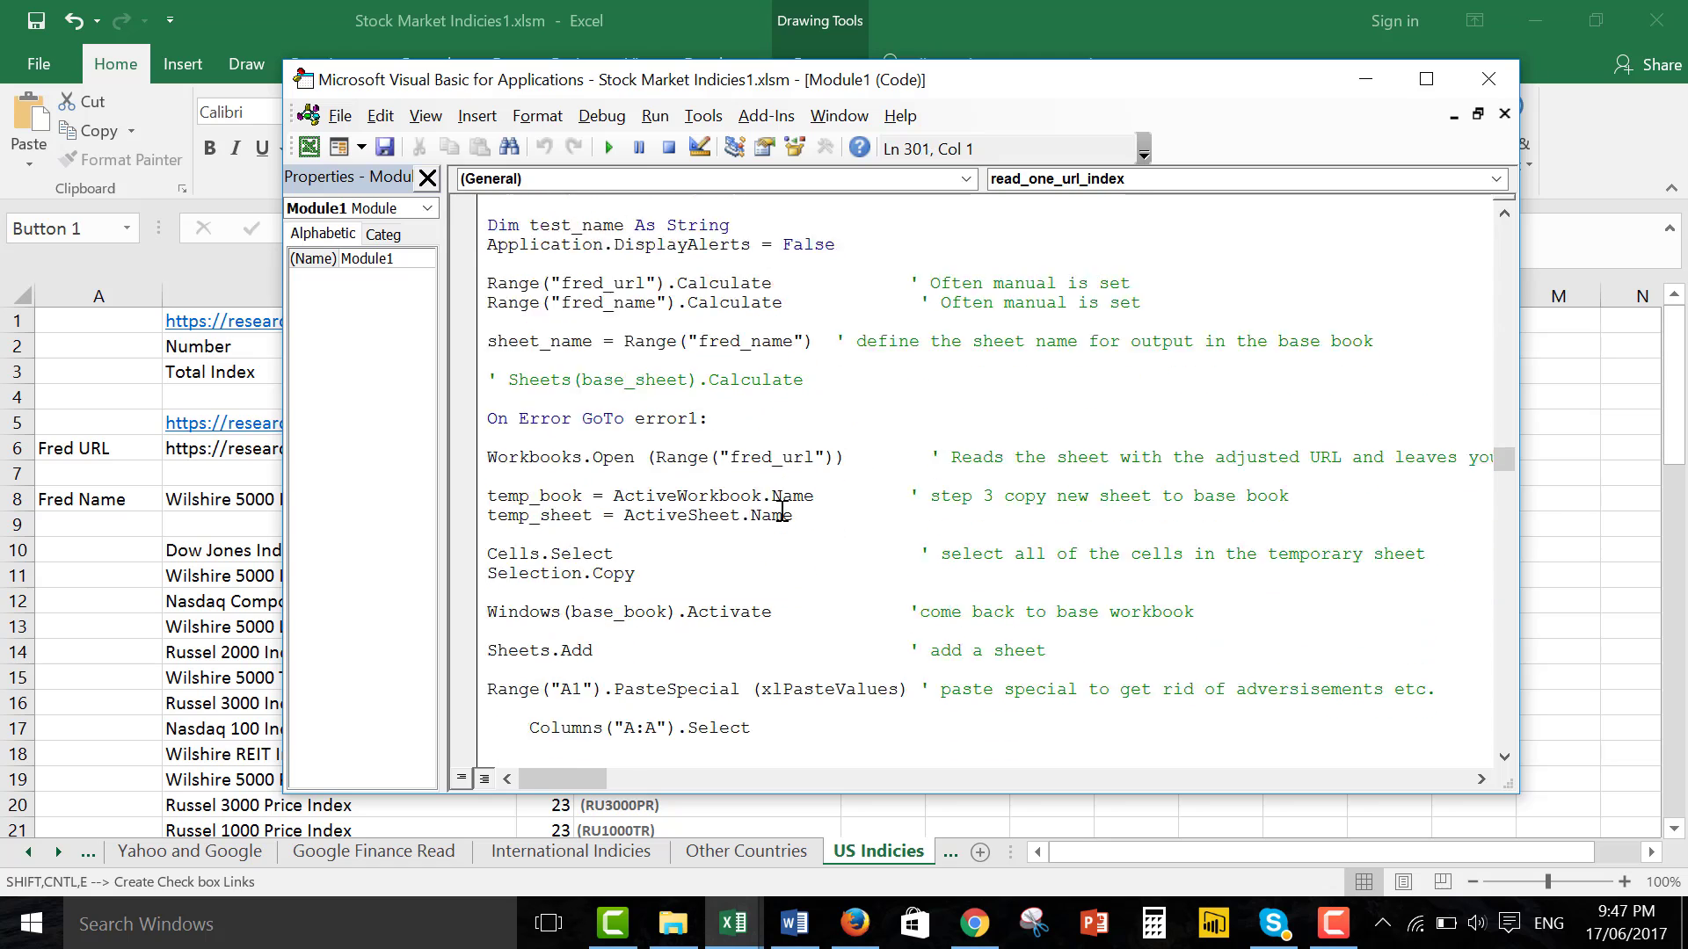
key("Up")
key("Up")
key("Up")
key("Up")
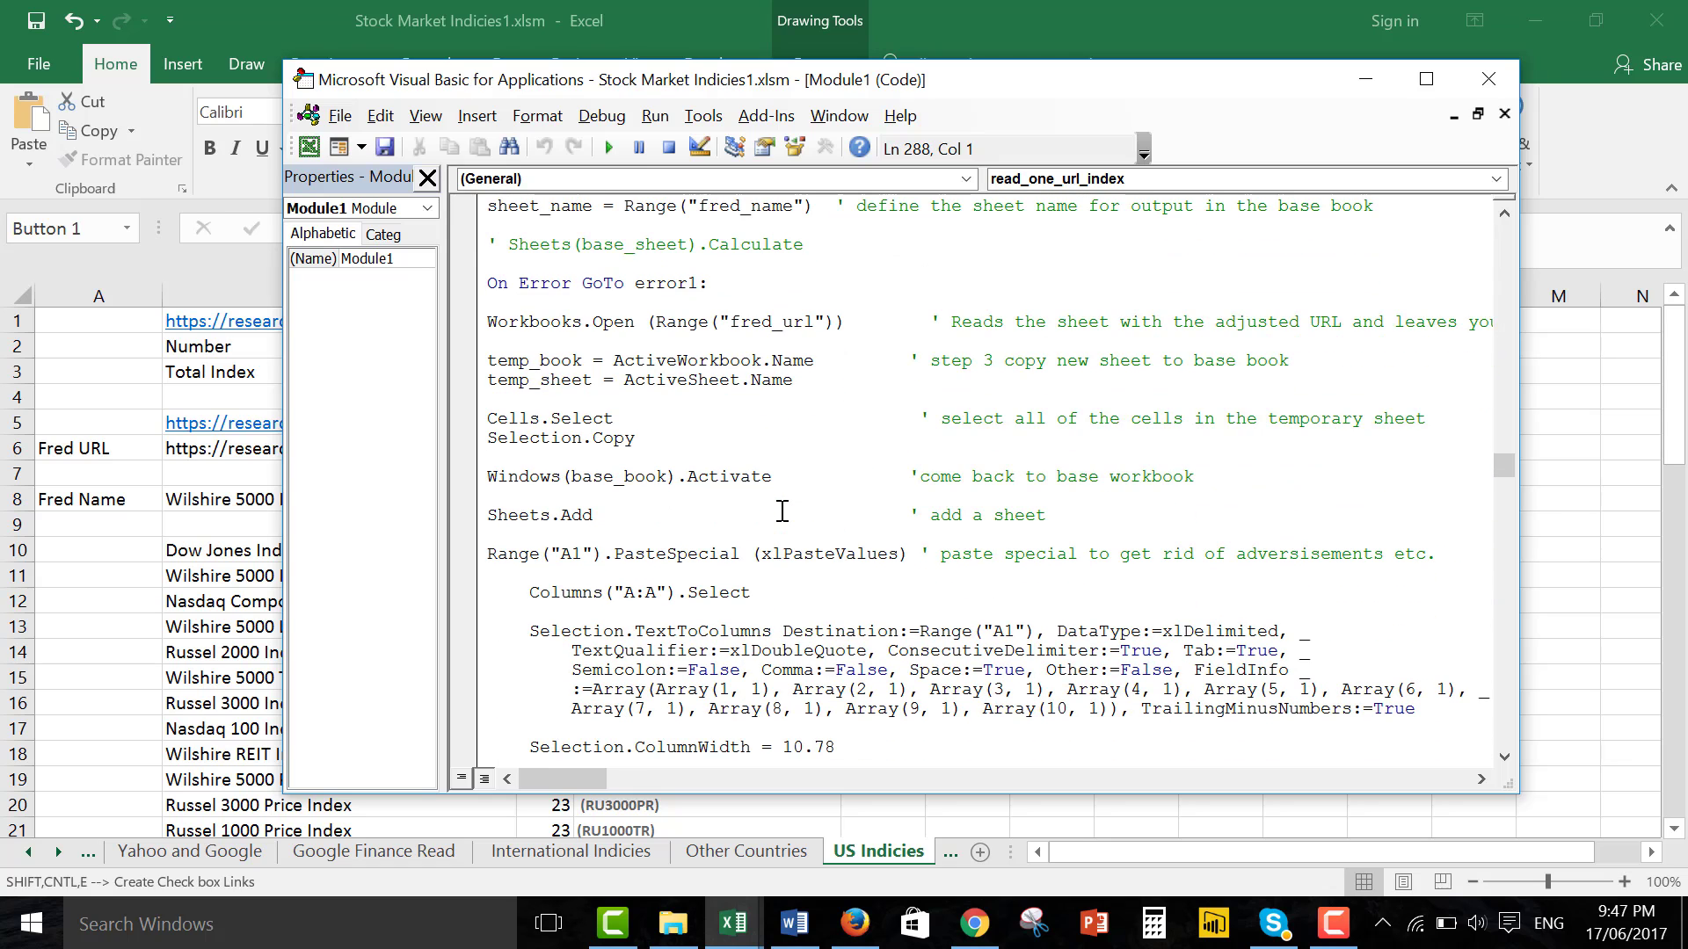
key("Down")
key("Down")
key("Down")
key("Down")
key("Down")
Check the public base_sheet and base_book declarations at the start of the module and close the code editor.
key("Page_Up")
key("Page_Up")
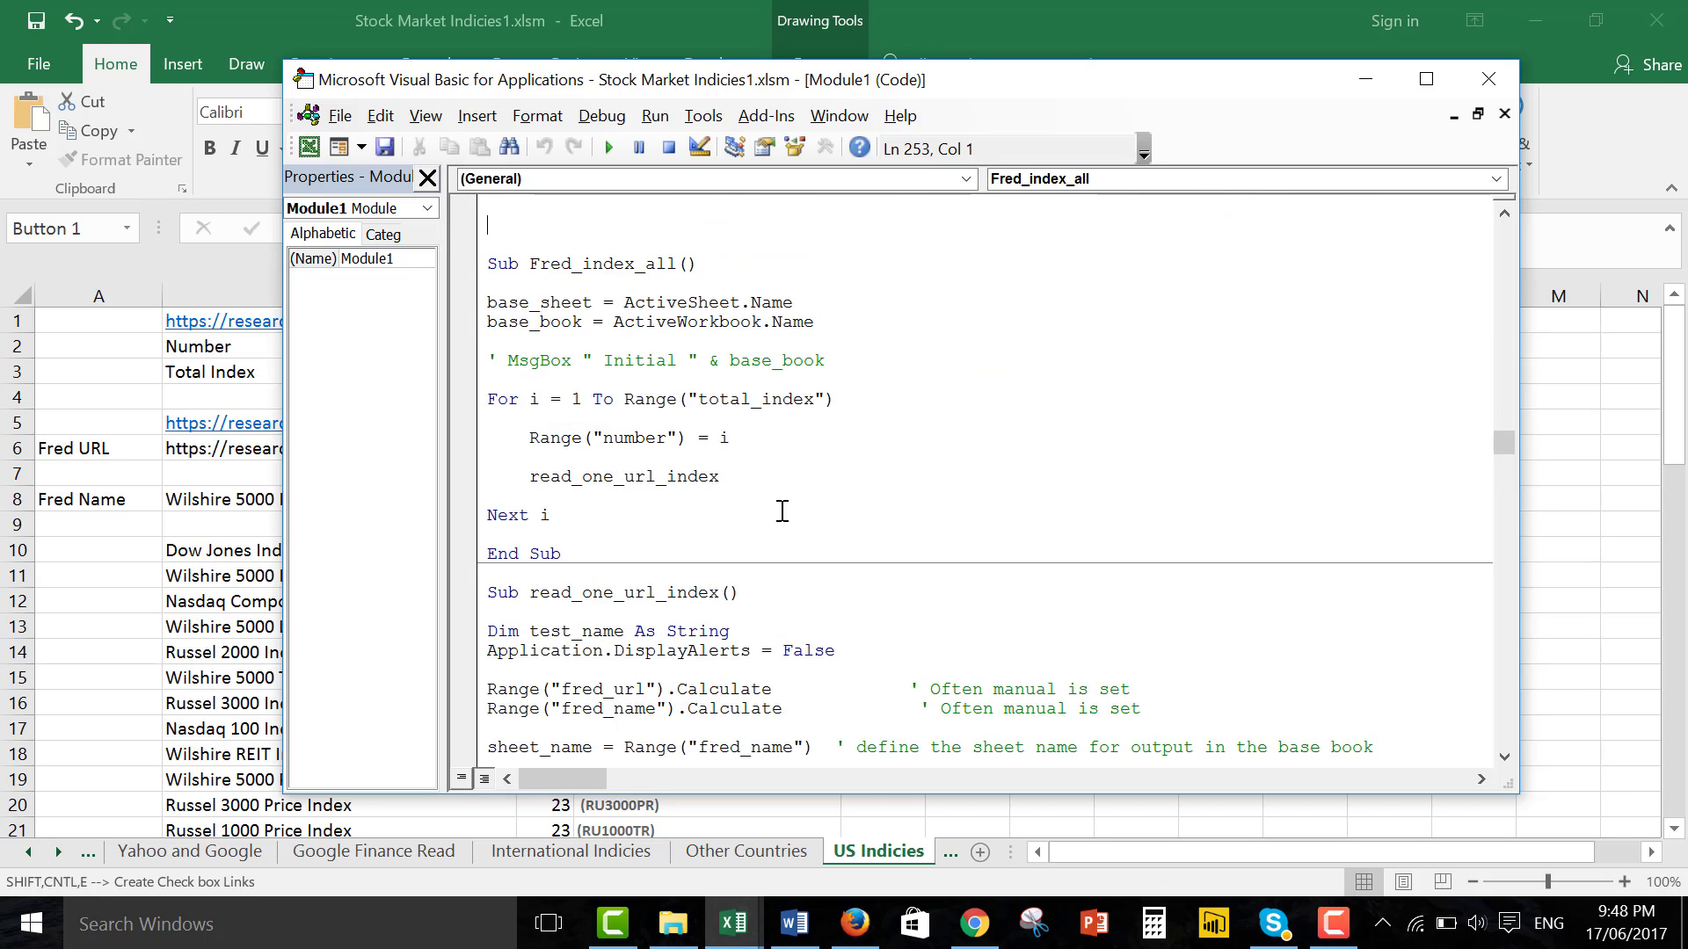
key("ctrl+Home")
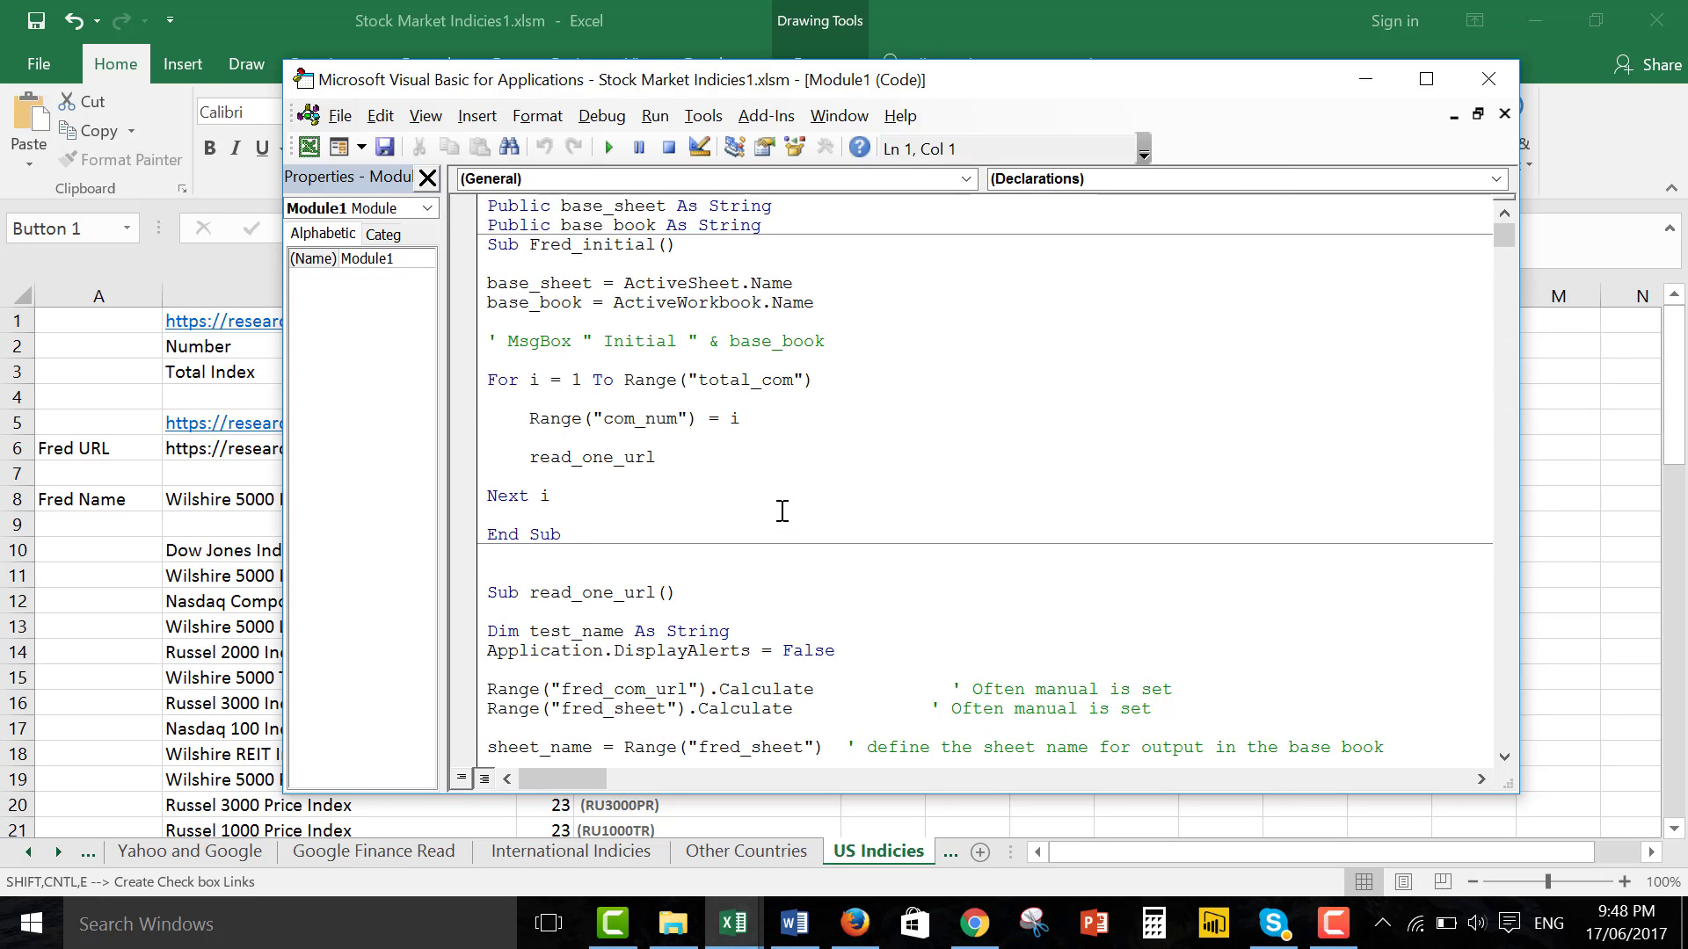
key("Up")
left_click(1500, 67)
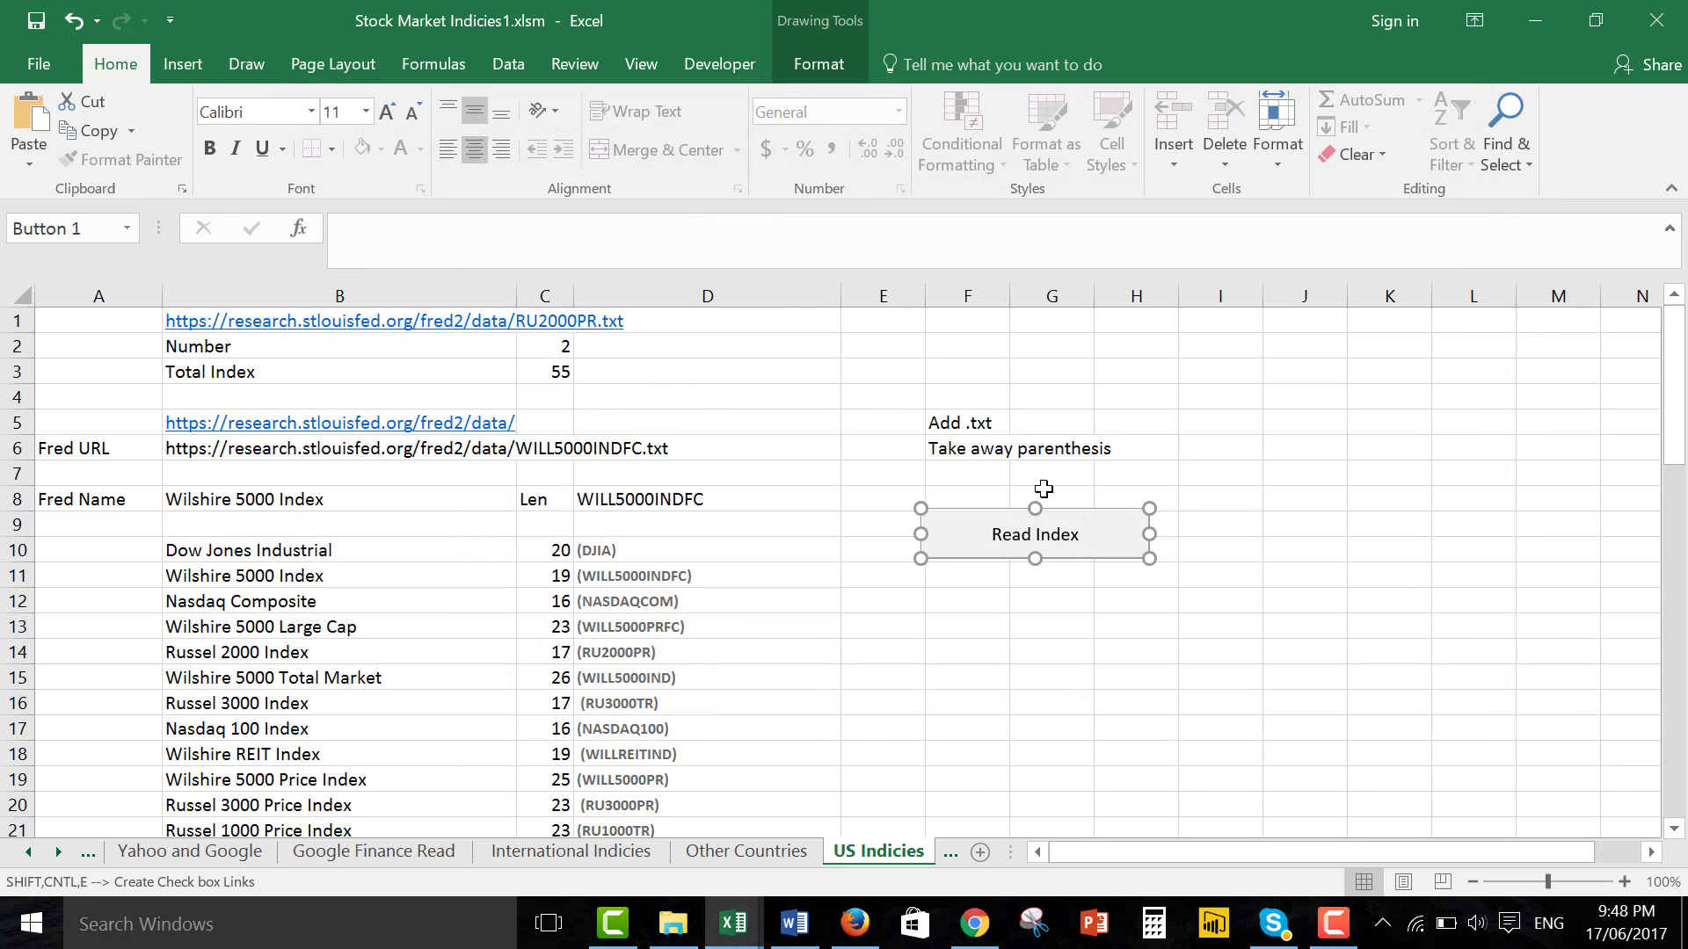
Reopen the code of the Fred_index_all macro through the Read Index button's macro assignment.
left_click(1063, 621)
right_click(1011, 540)
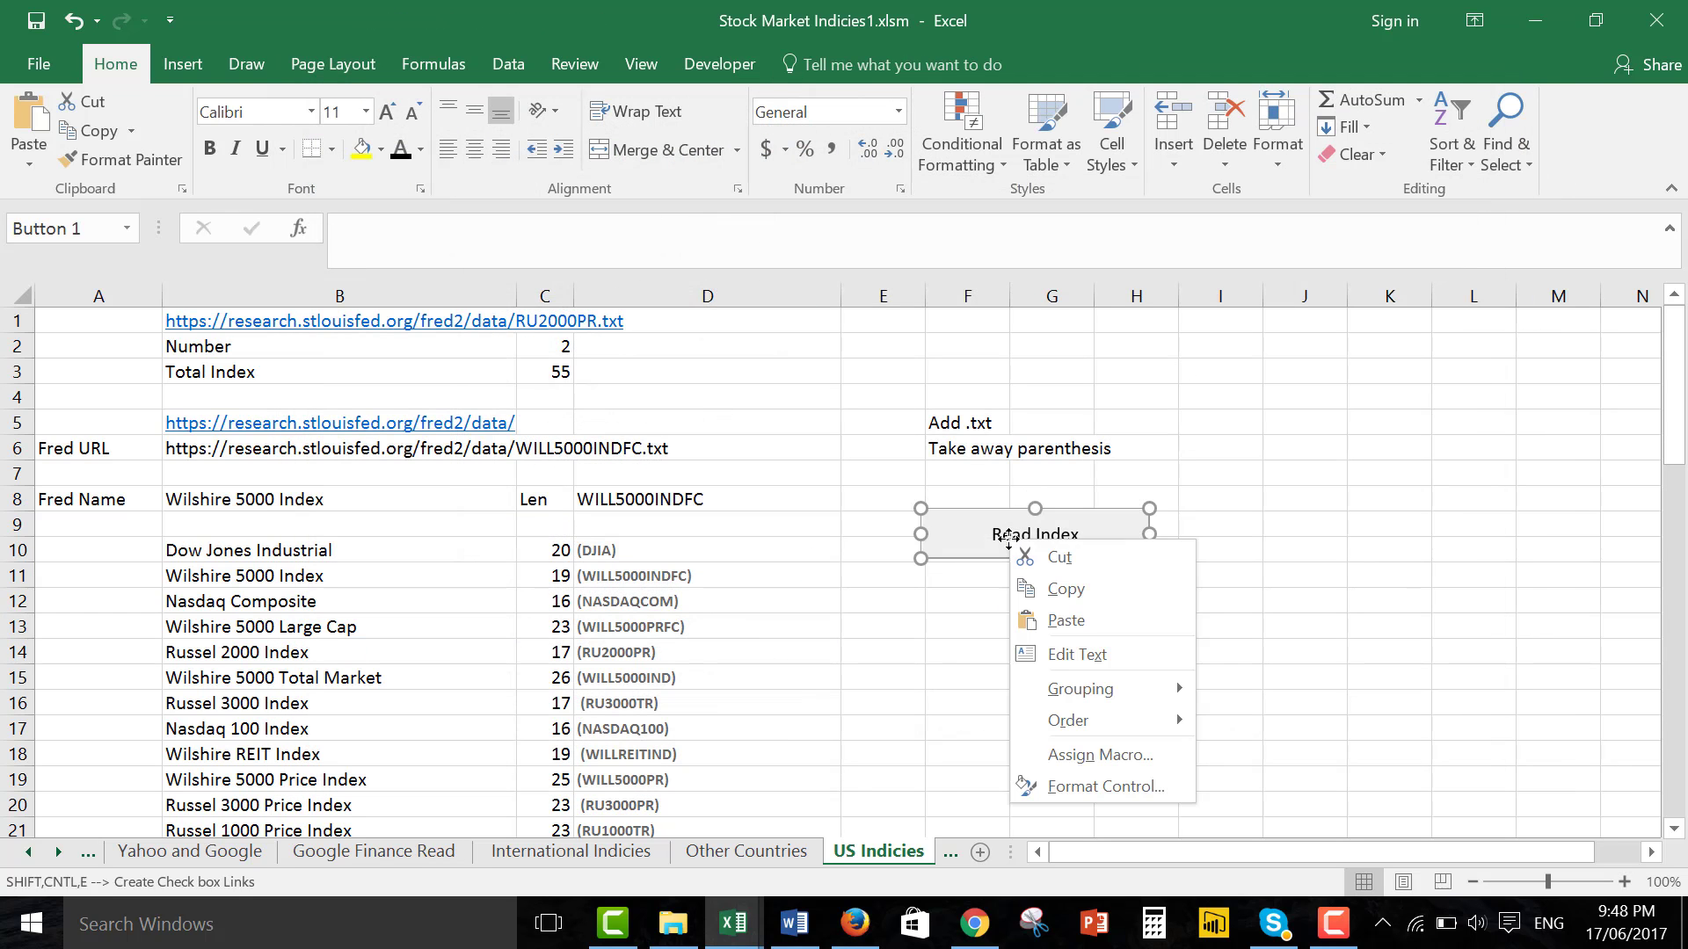
left_click(1073, 754)
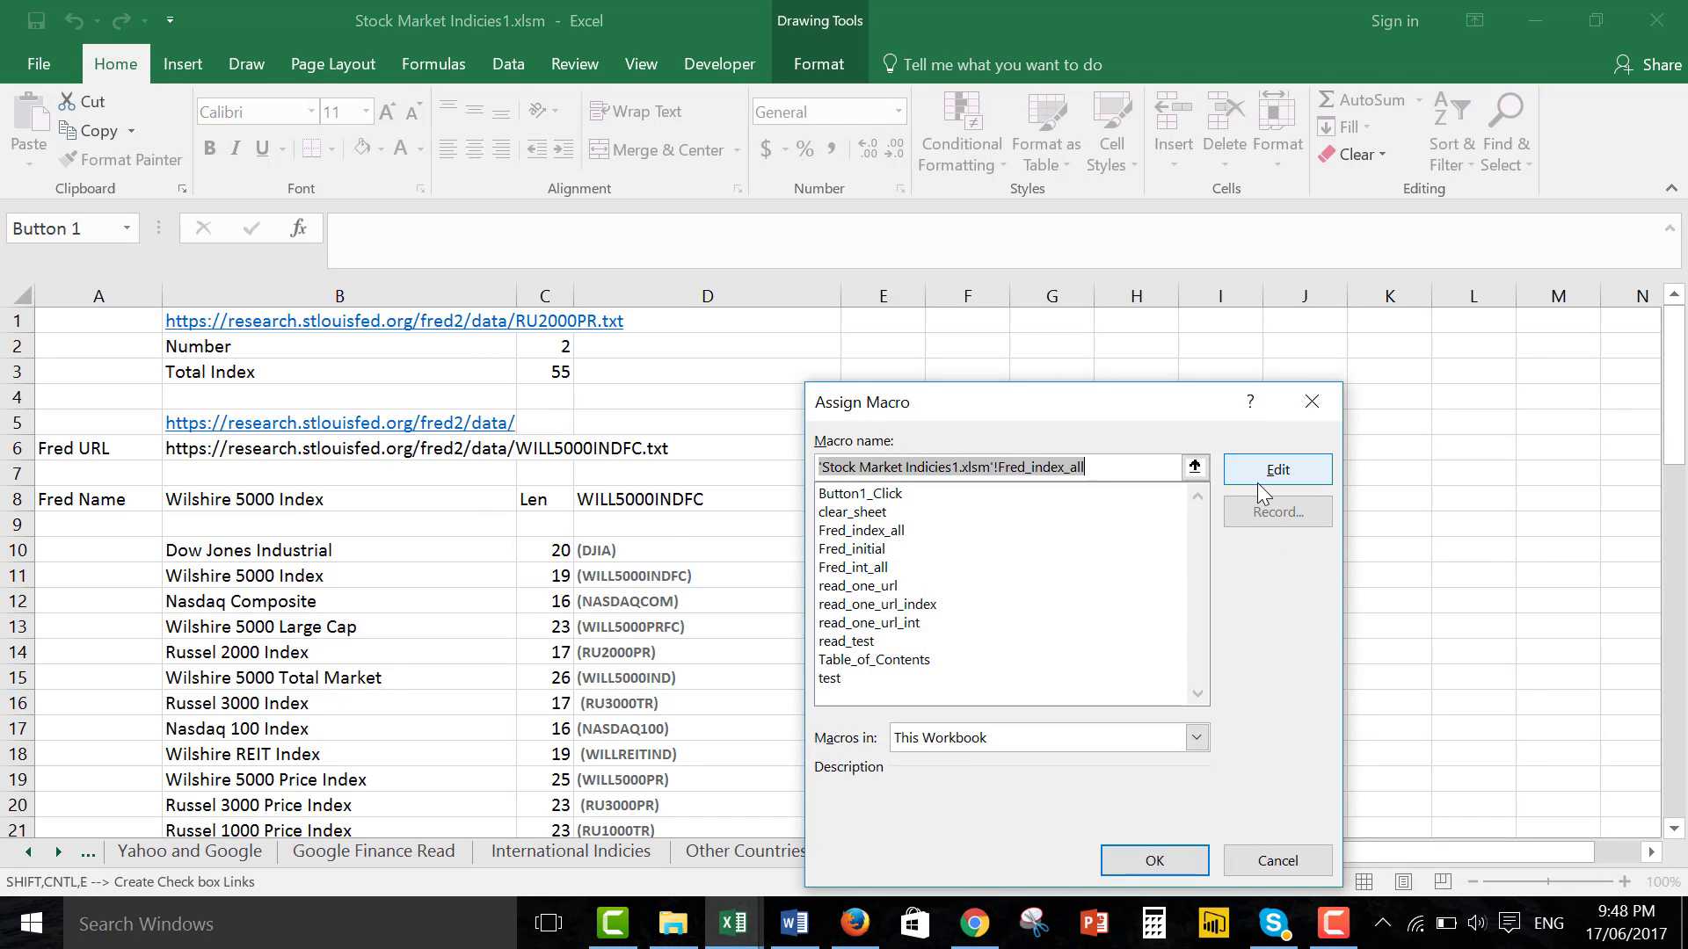
left_click(1276, 470)
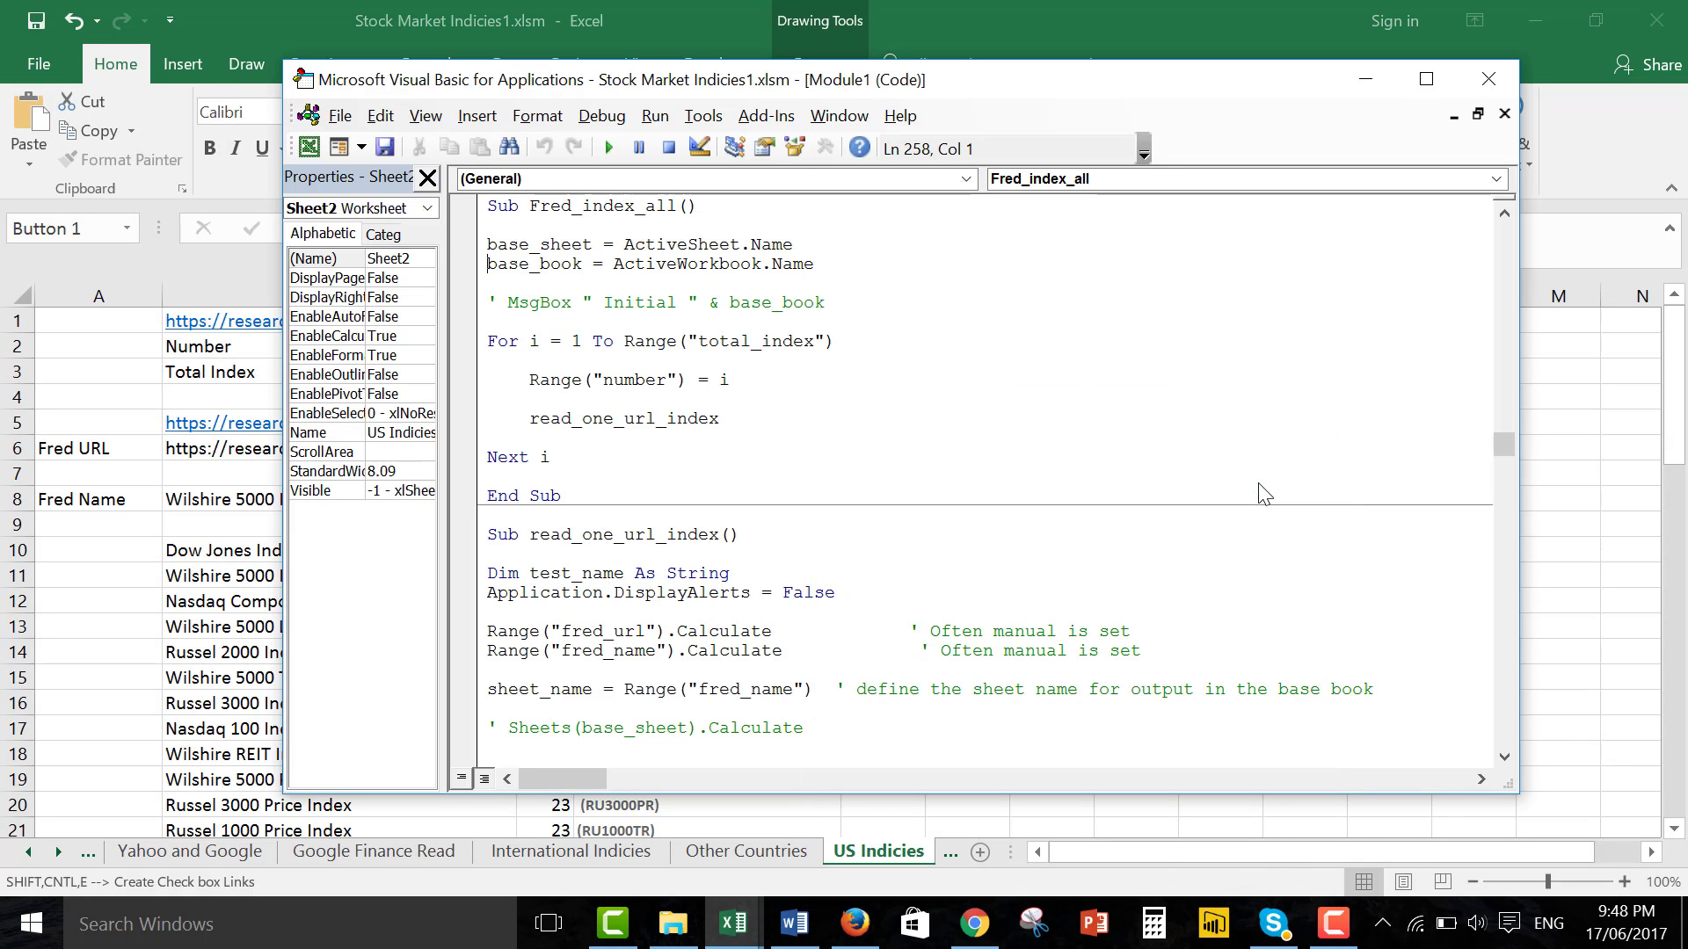
Review the code from the Fred_index_all loop through the Workbooks.Open line to the temp_book and temp_sheet assignments.
key("Down")
key("Down")
key("Down")
key("Down")
key("Down")
key("Down")
key("Down")
key("Down")
key("Down")
key("Down")
key("Down")
key("Down")
key("Down")
key("Down")
key("Down")
key("Down")
key("Down")
key("Down")
key("Down")
key("Down")
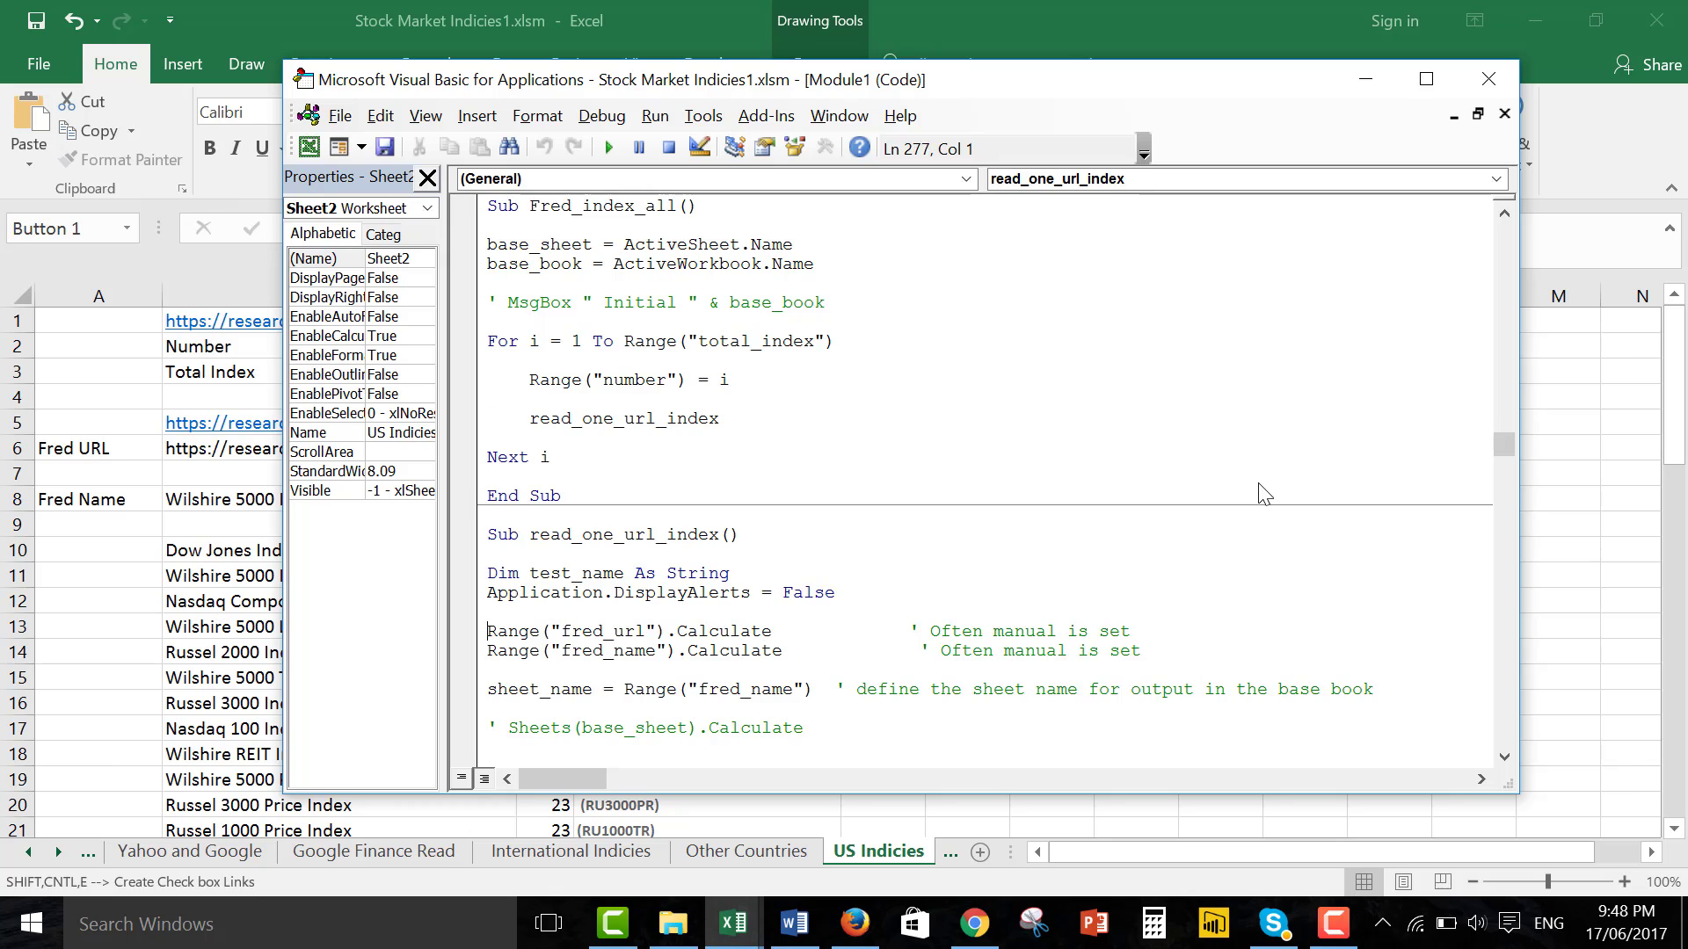
key("Down")
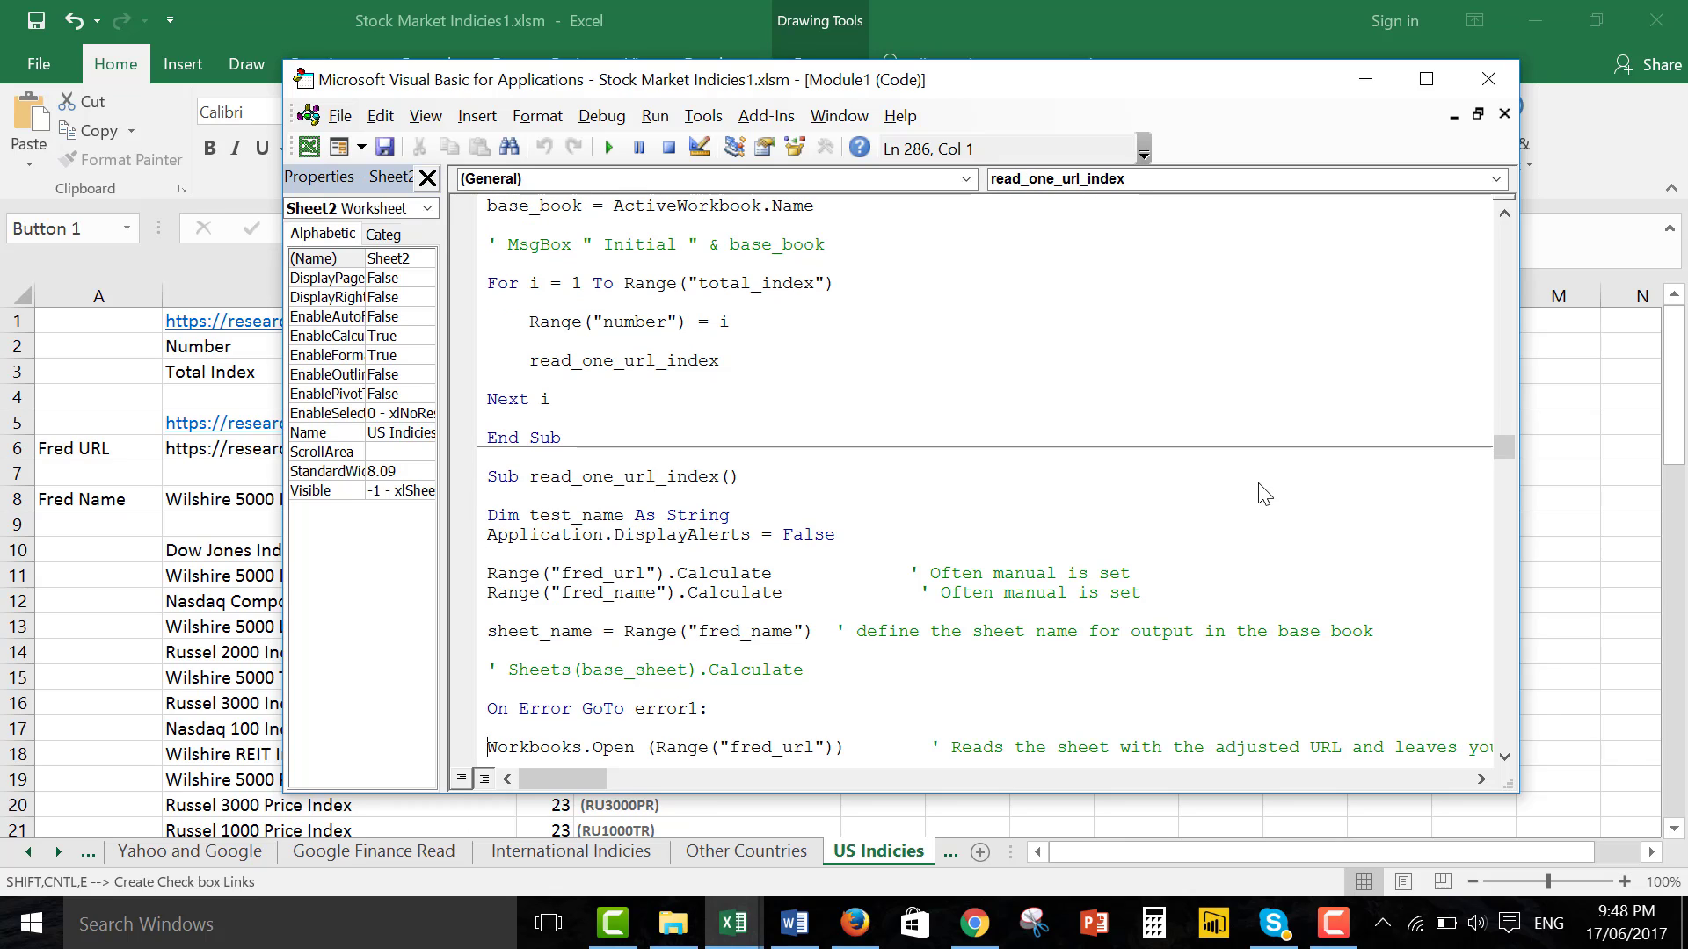
key("Down")
key("Down")
key("Down")
key("Down")
key("Down")
key("Down")
key("Down")
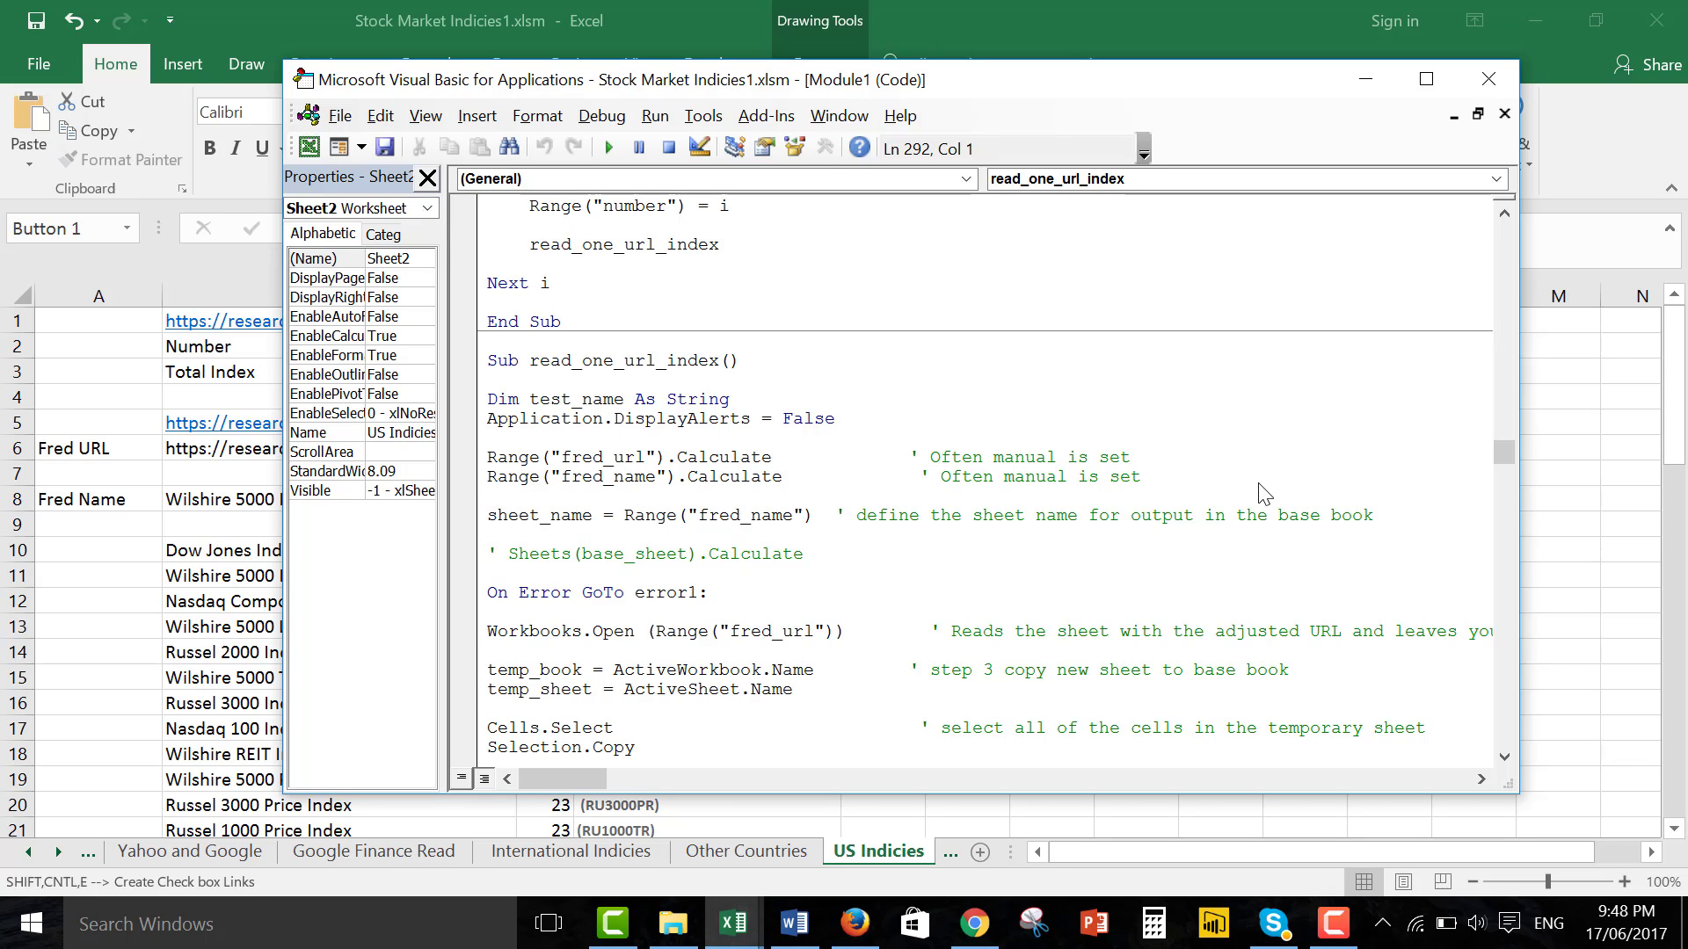
Examine the TextToColumns statement for column A, marking its Space:=True delimiter argument.
key("Down")
key("Down")
key("Down")
key("Down")
key("Down")
key("Down")
key("Down")
key("Down")
key("Down")
key("Down")
key("Down")
key("Down")
key("Down")
key("Down")
key("Down")
key("Down")
key("Down")
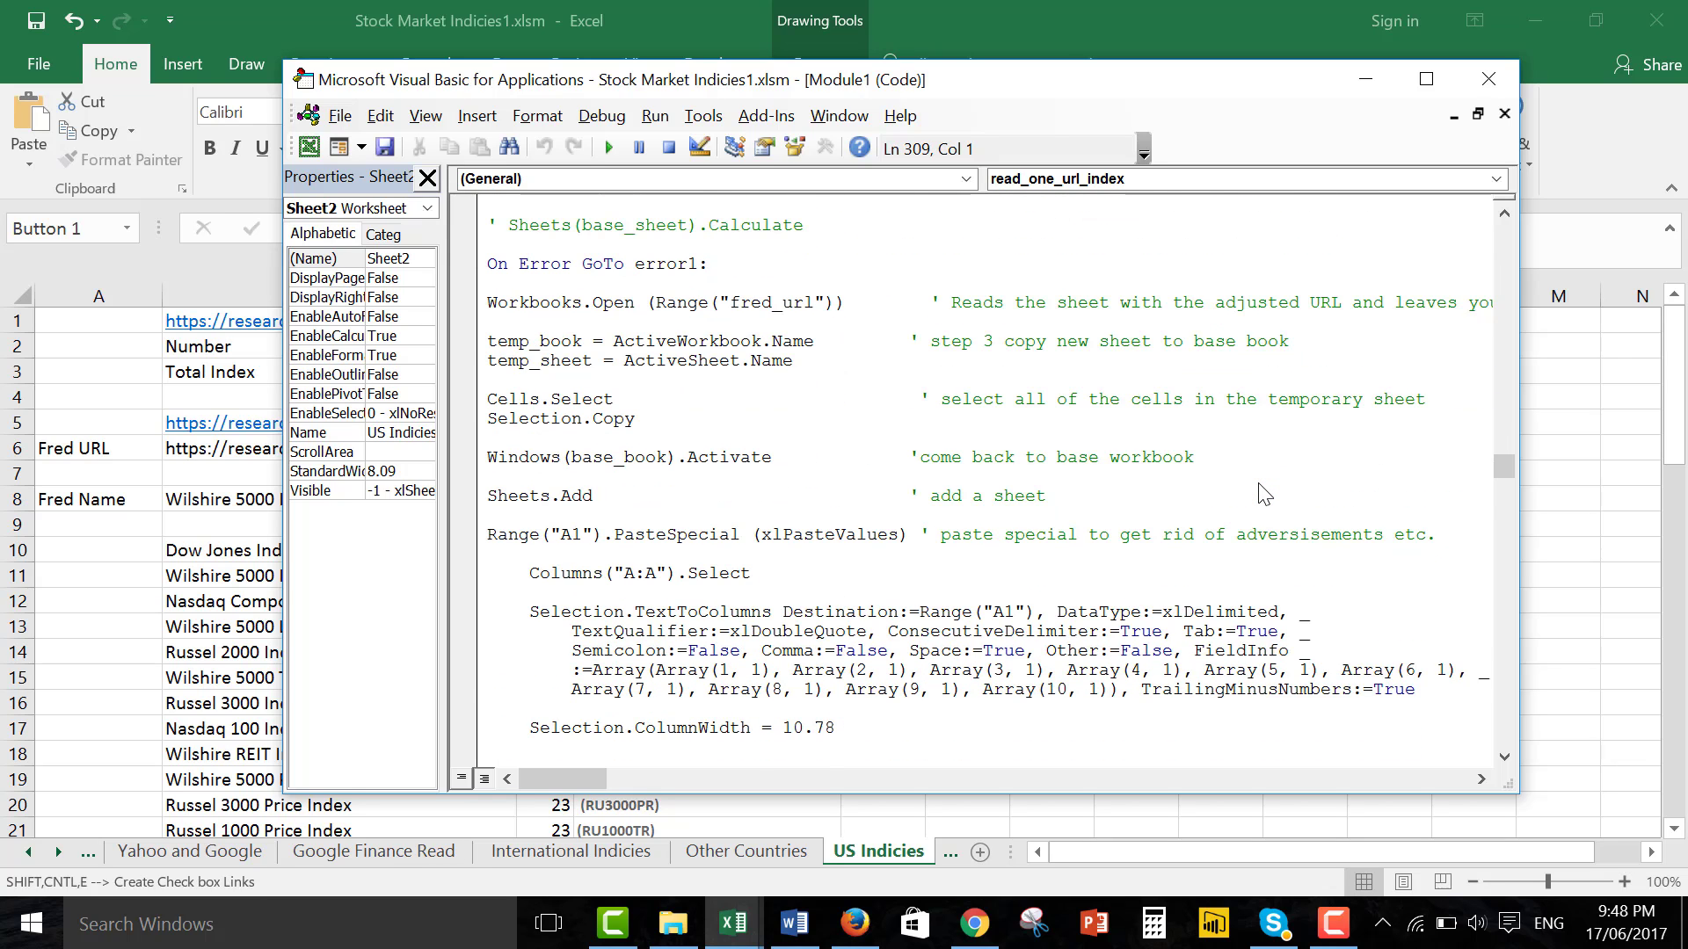
key("Down")
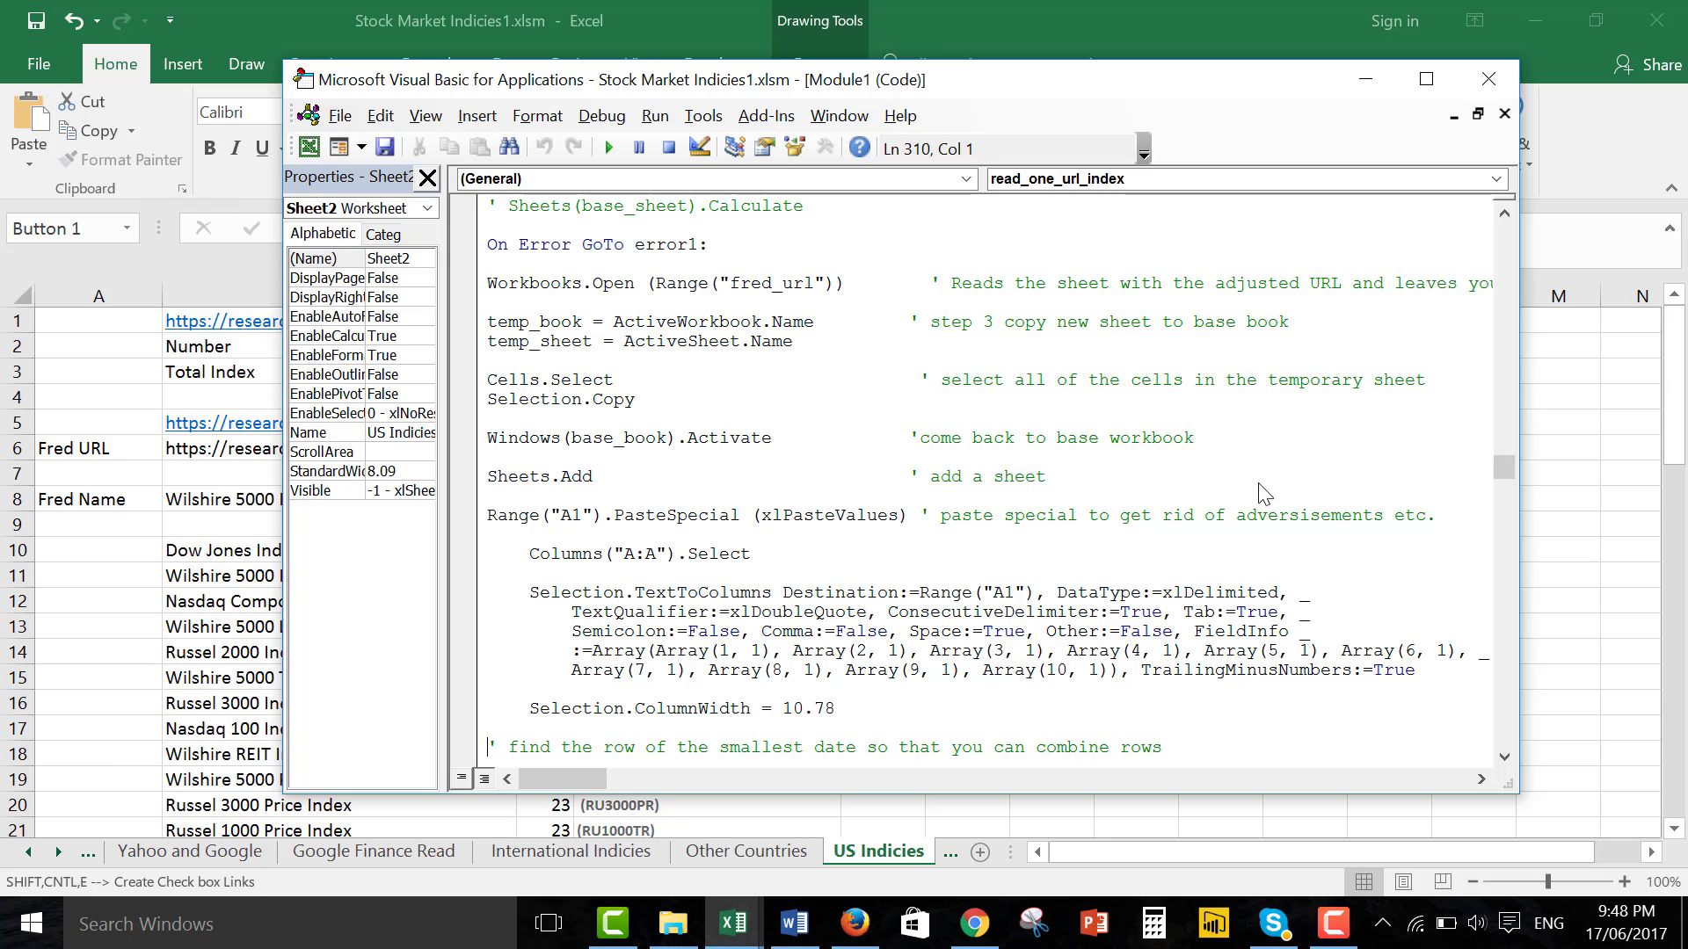
key("Up")
key("Up")
key("Up")
key("Down")
key("Down")
key("Down")
key("Down")
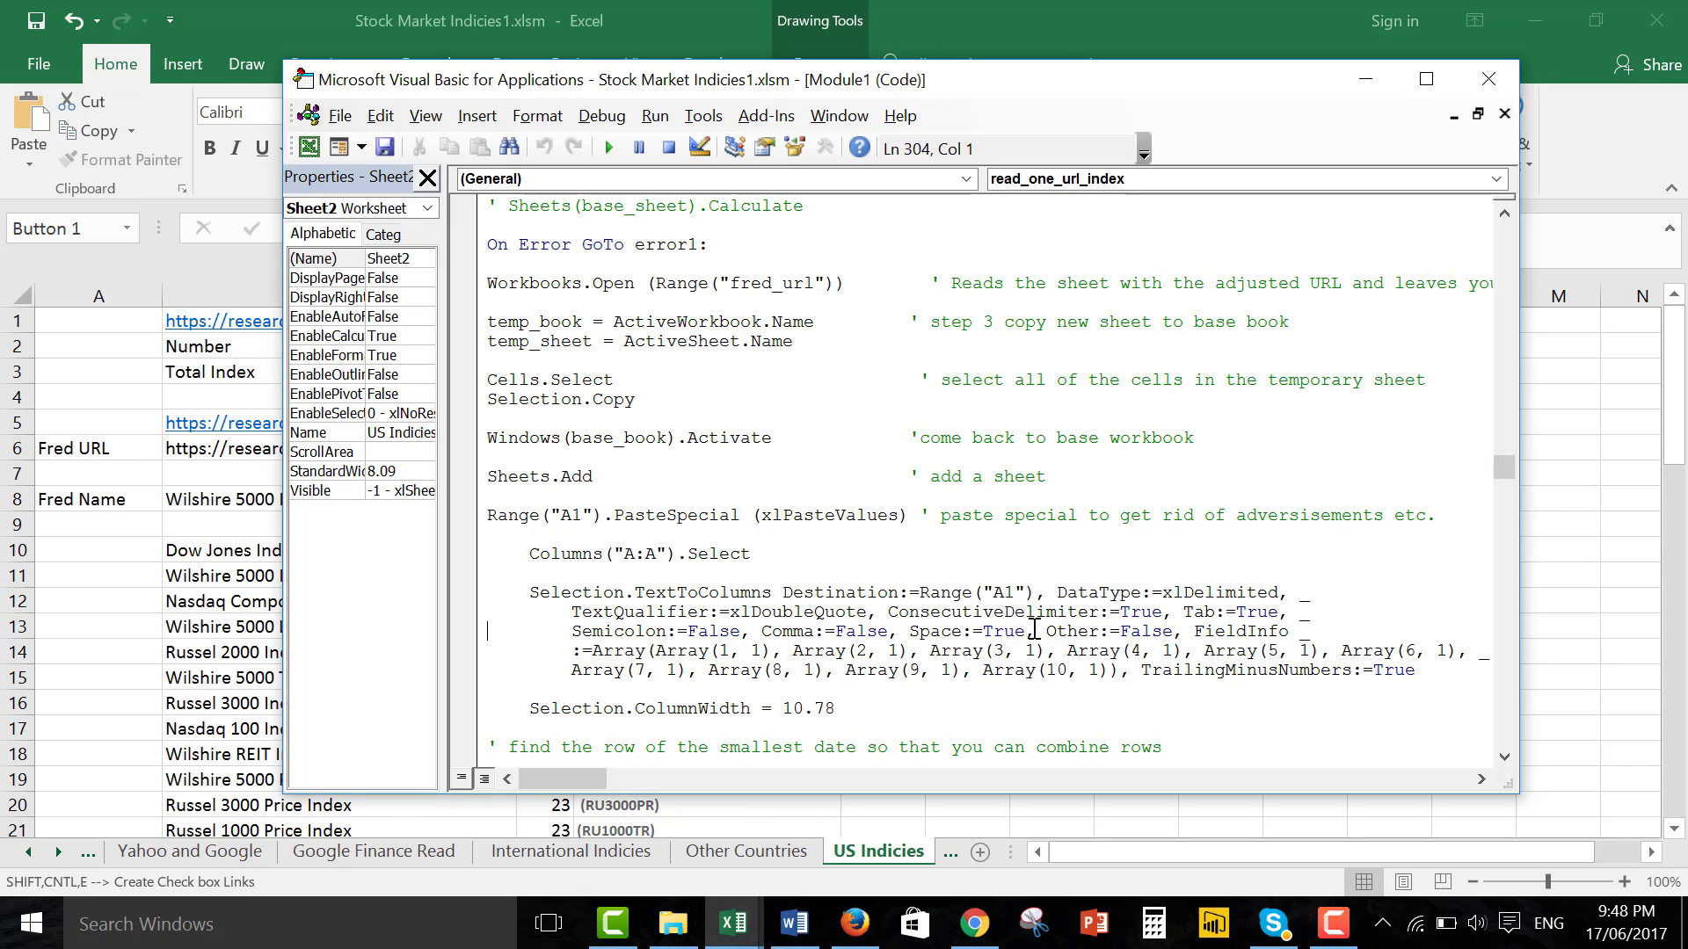
left_click_drag(920, 631, 1002, 640)
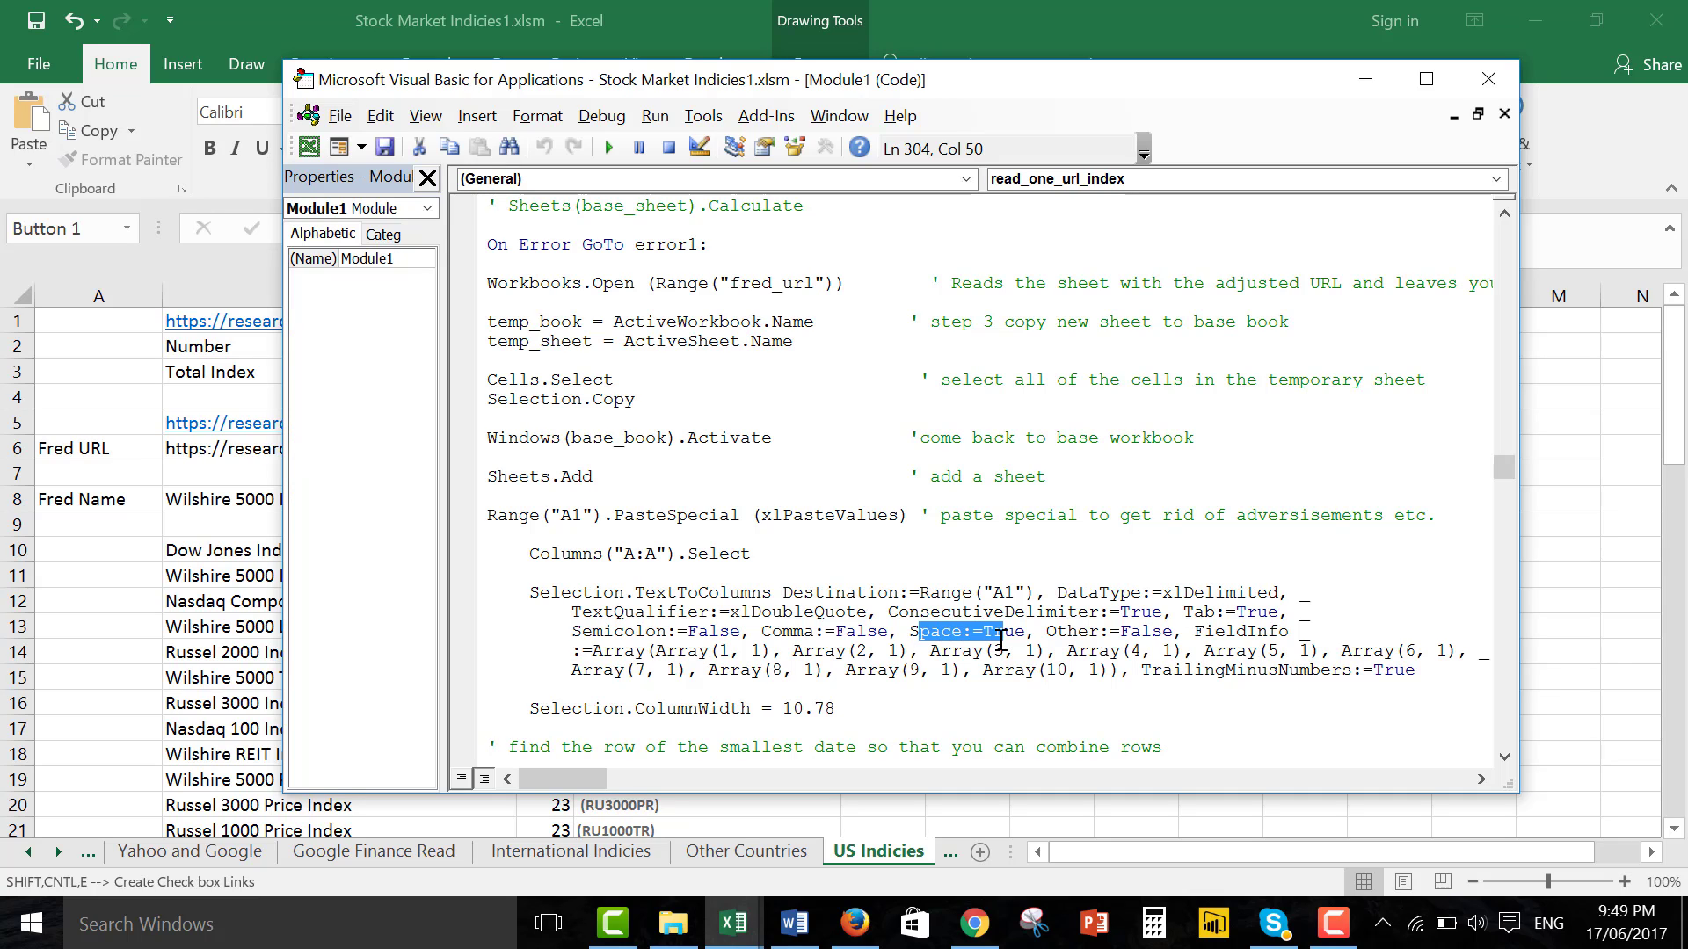
Read the code section that finds the smallest date and its row number for combining the title rows.
left_click(532, 673)
key("Down")
key("Down")
key("Down")
key("Down")
key("Down")
key("Down")
key("Down")
key("Down")
key("Down")
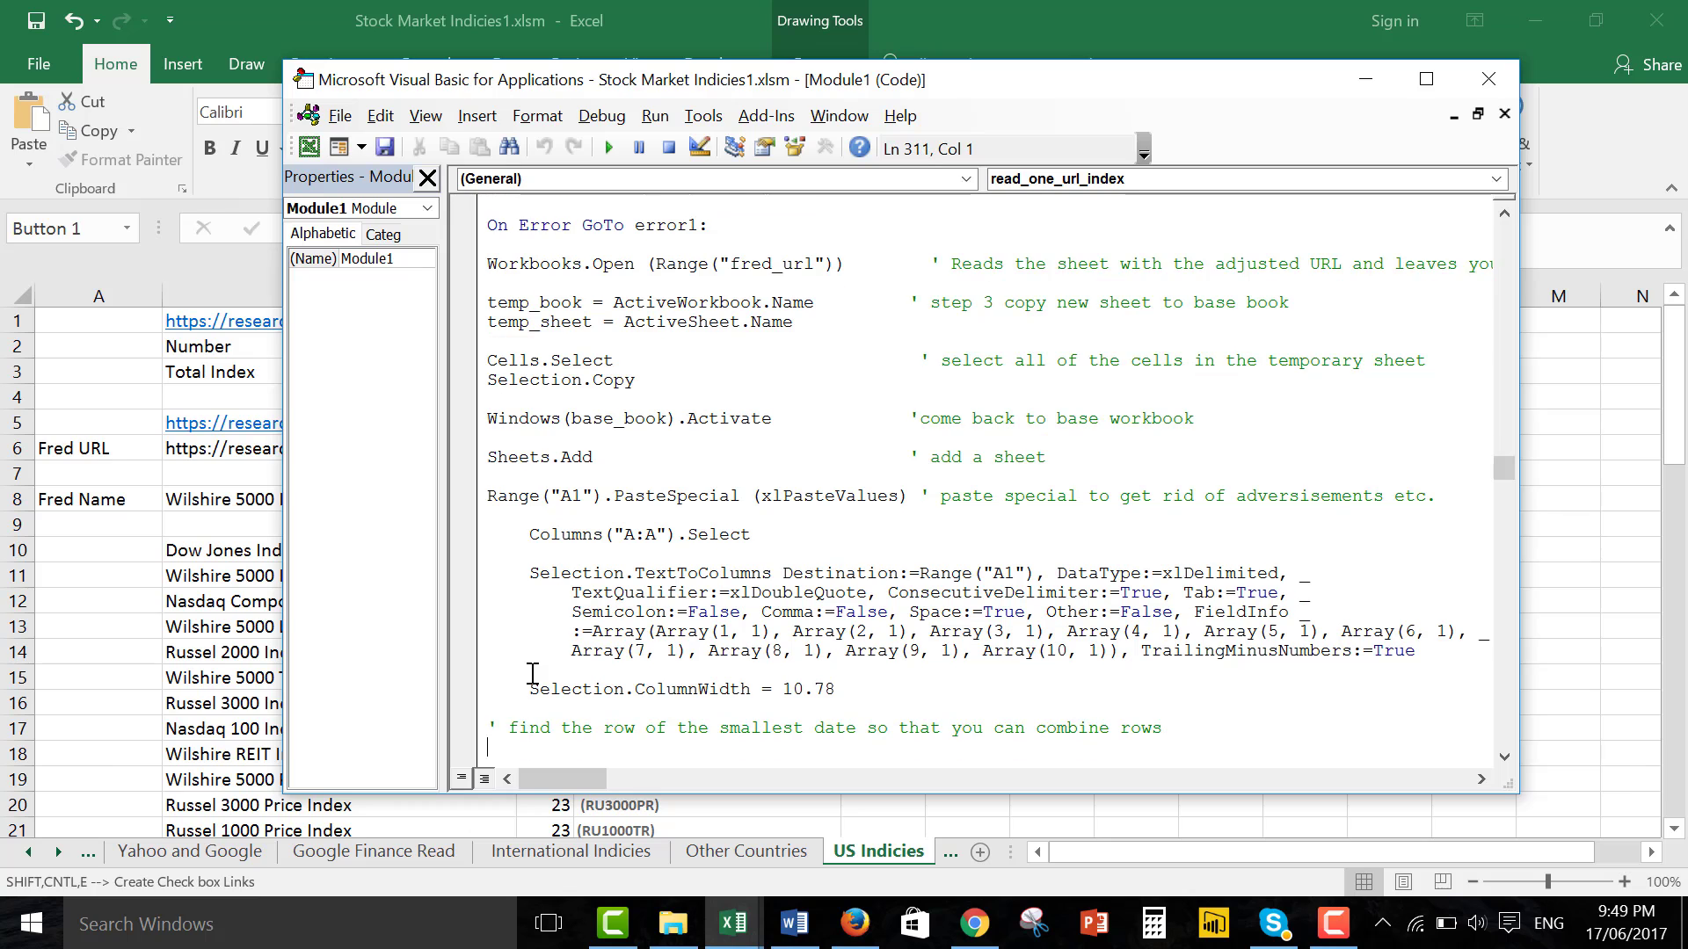
scroll(532, 673, "down", 2)
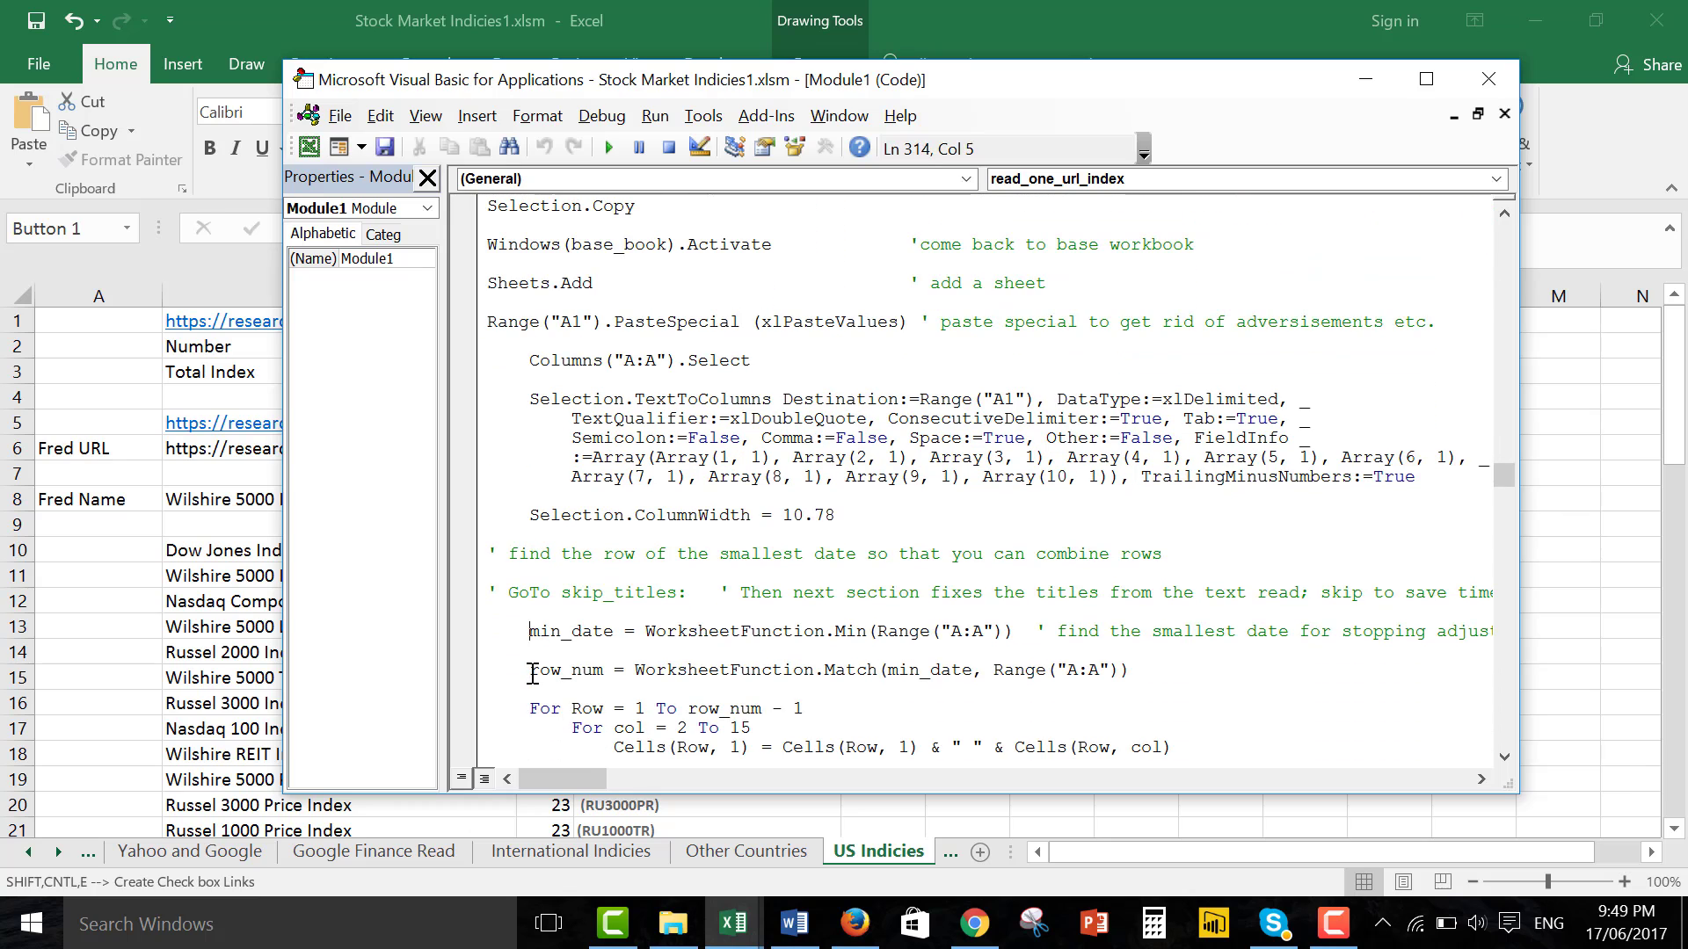
Return to the workbook and go to the United States sheet.
left_click(93, 755)
key("ctrl+Page_Down")
key("ctrl+Page_Down")
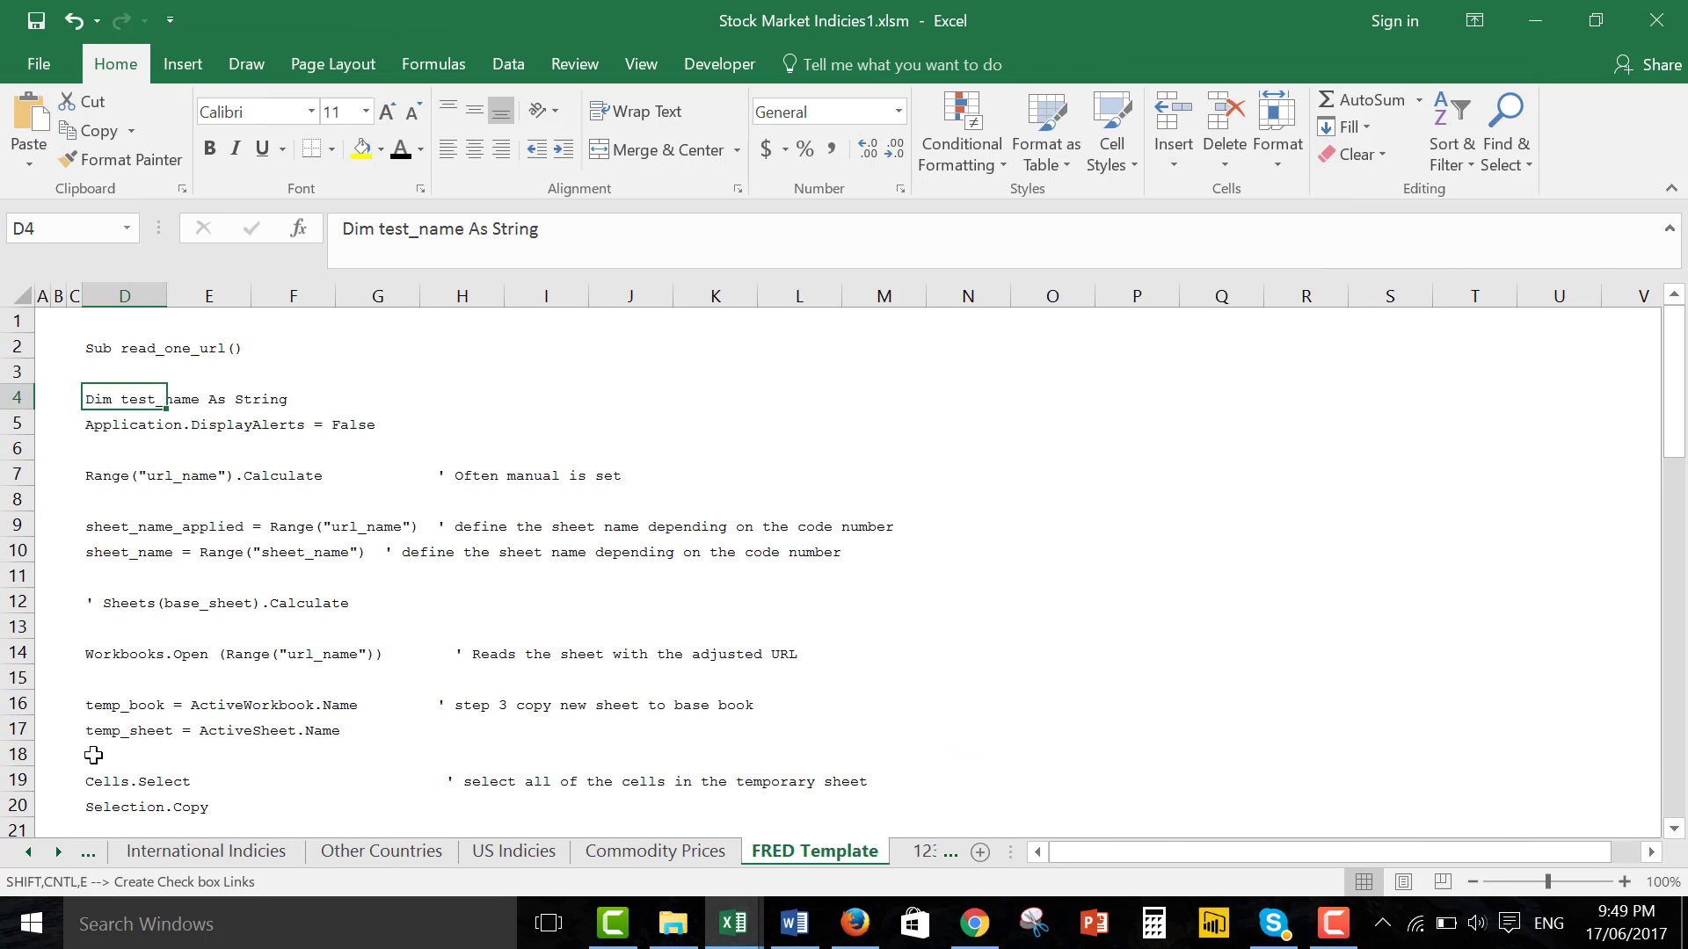
key("ctrl+Page_Down")
key("ctrl+Page_Down")
key("ctrl+Page_Down")
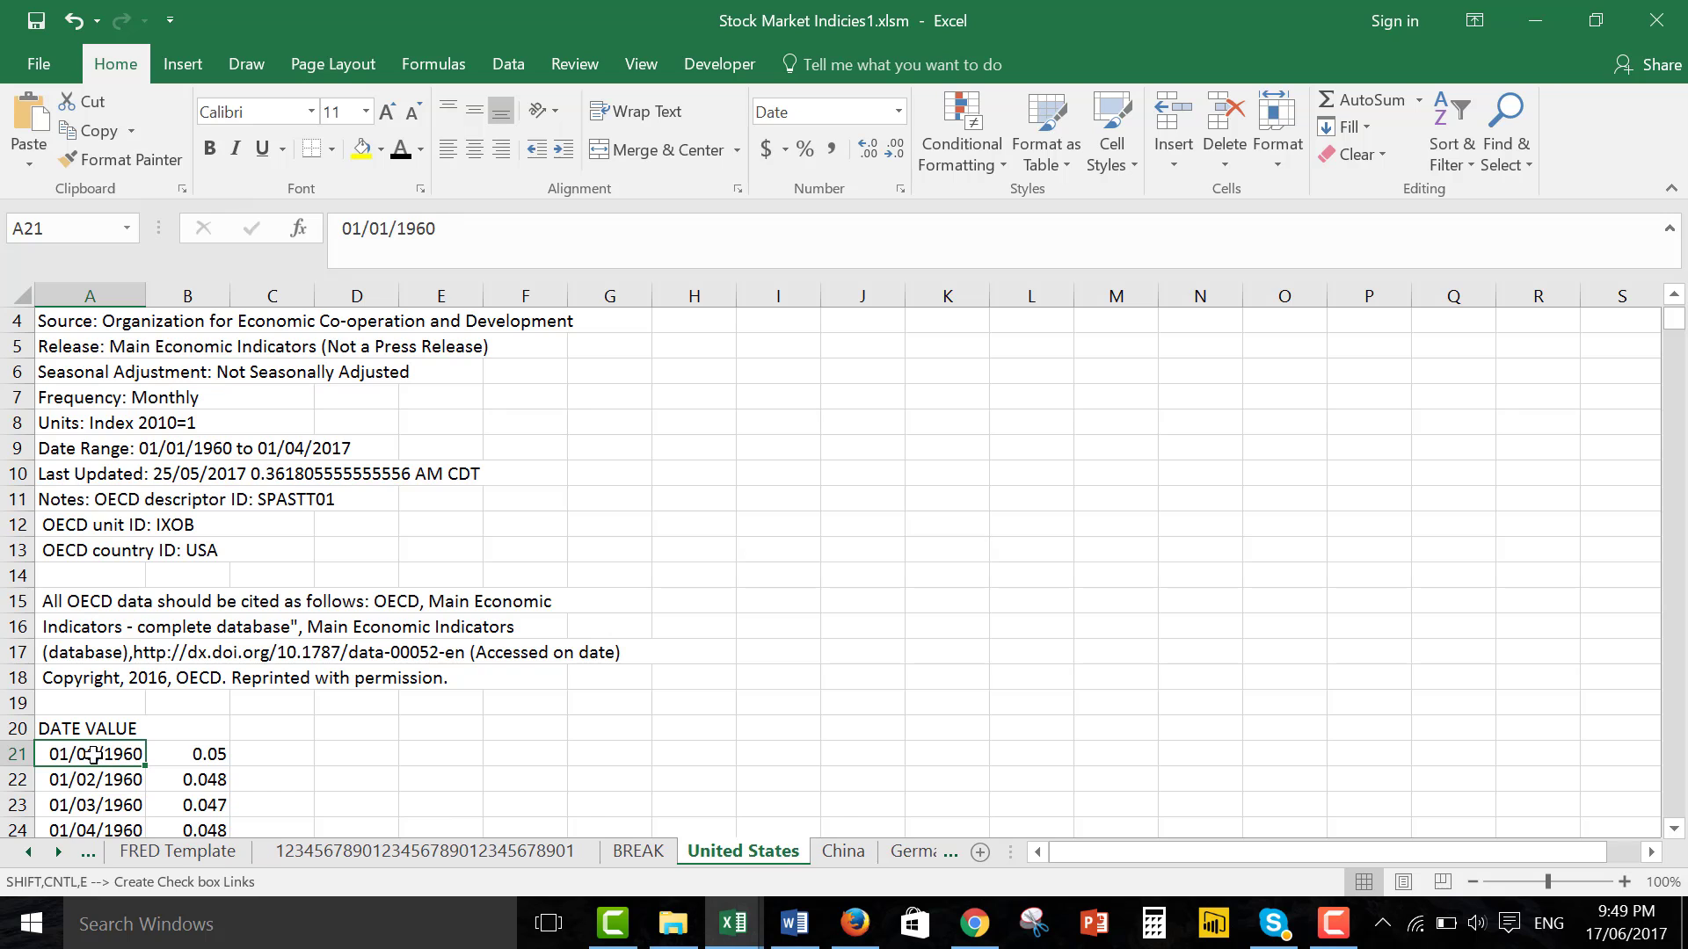
Look through the monthly dates and values on the United States sheet, and the title rows above them.
key("Up")
key("Down")
key("Page_Down")
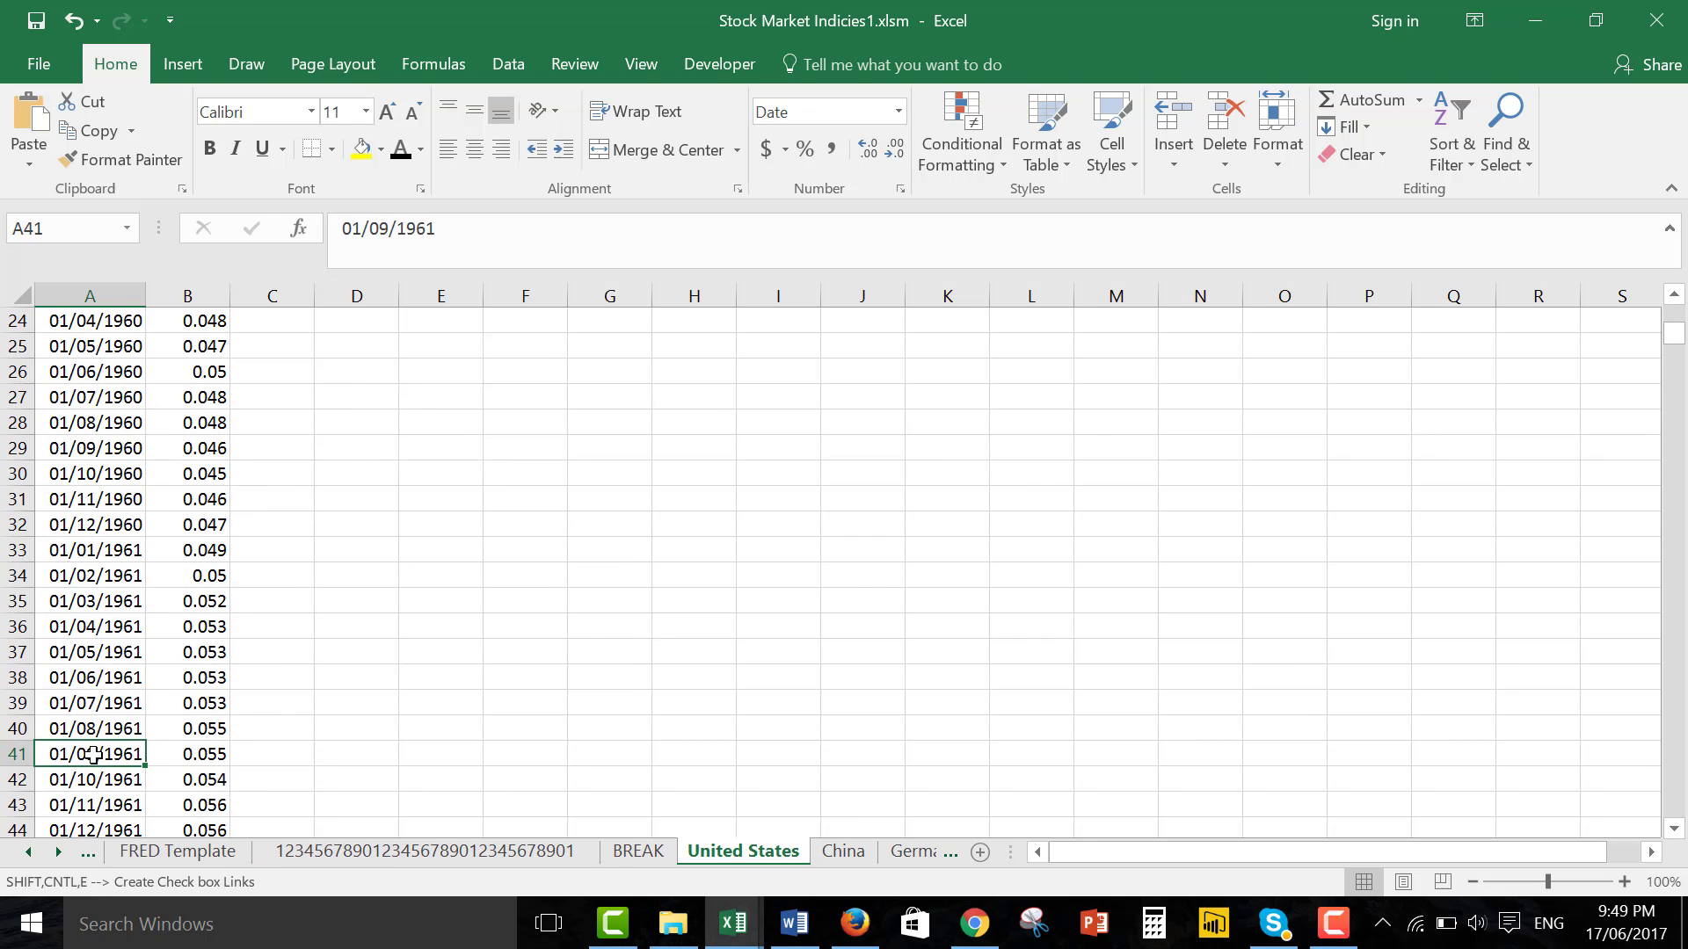
key("Down")
key("Down")
key("Down")
key("Down")
key("Down")
key("Up")
key("Up")
key("Up")
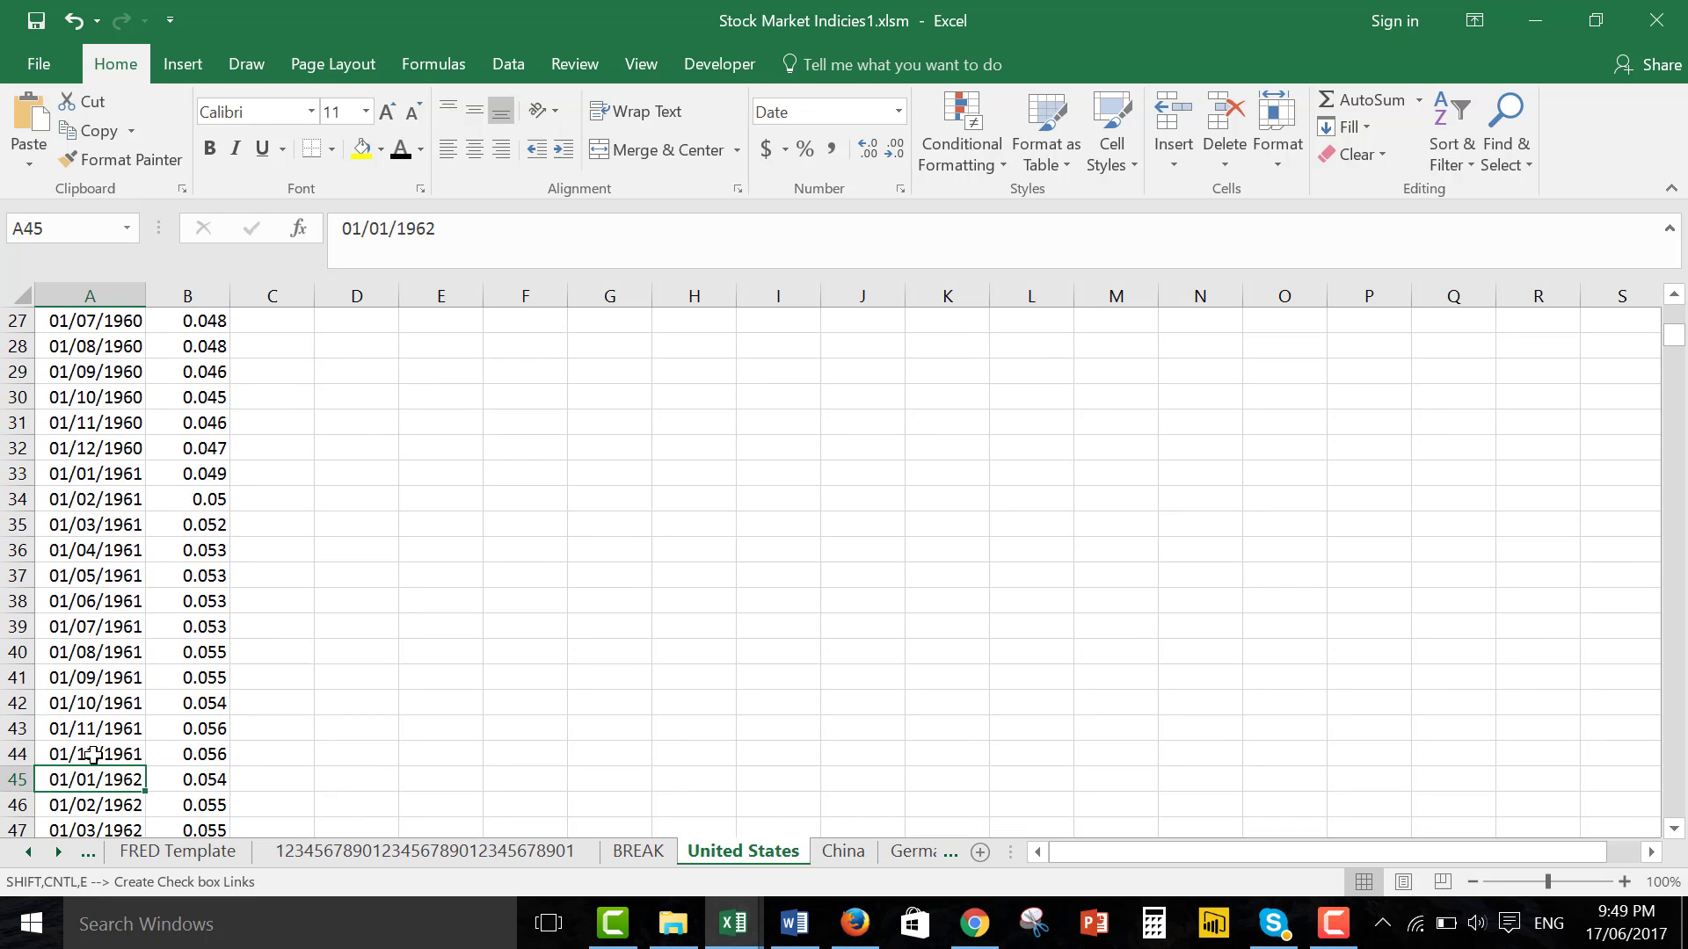
key("Up")
key("Up")
key("Up")
key("ctrl+Home")
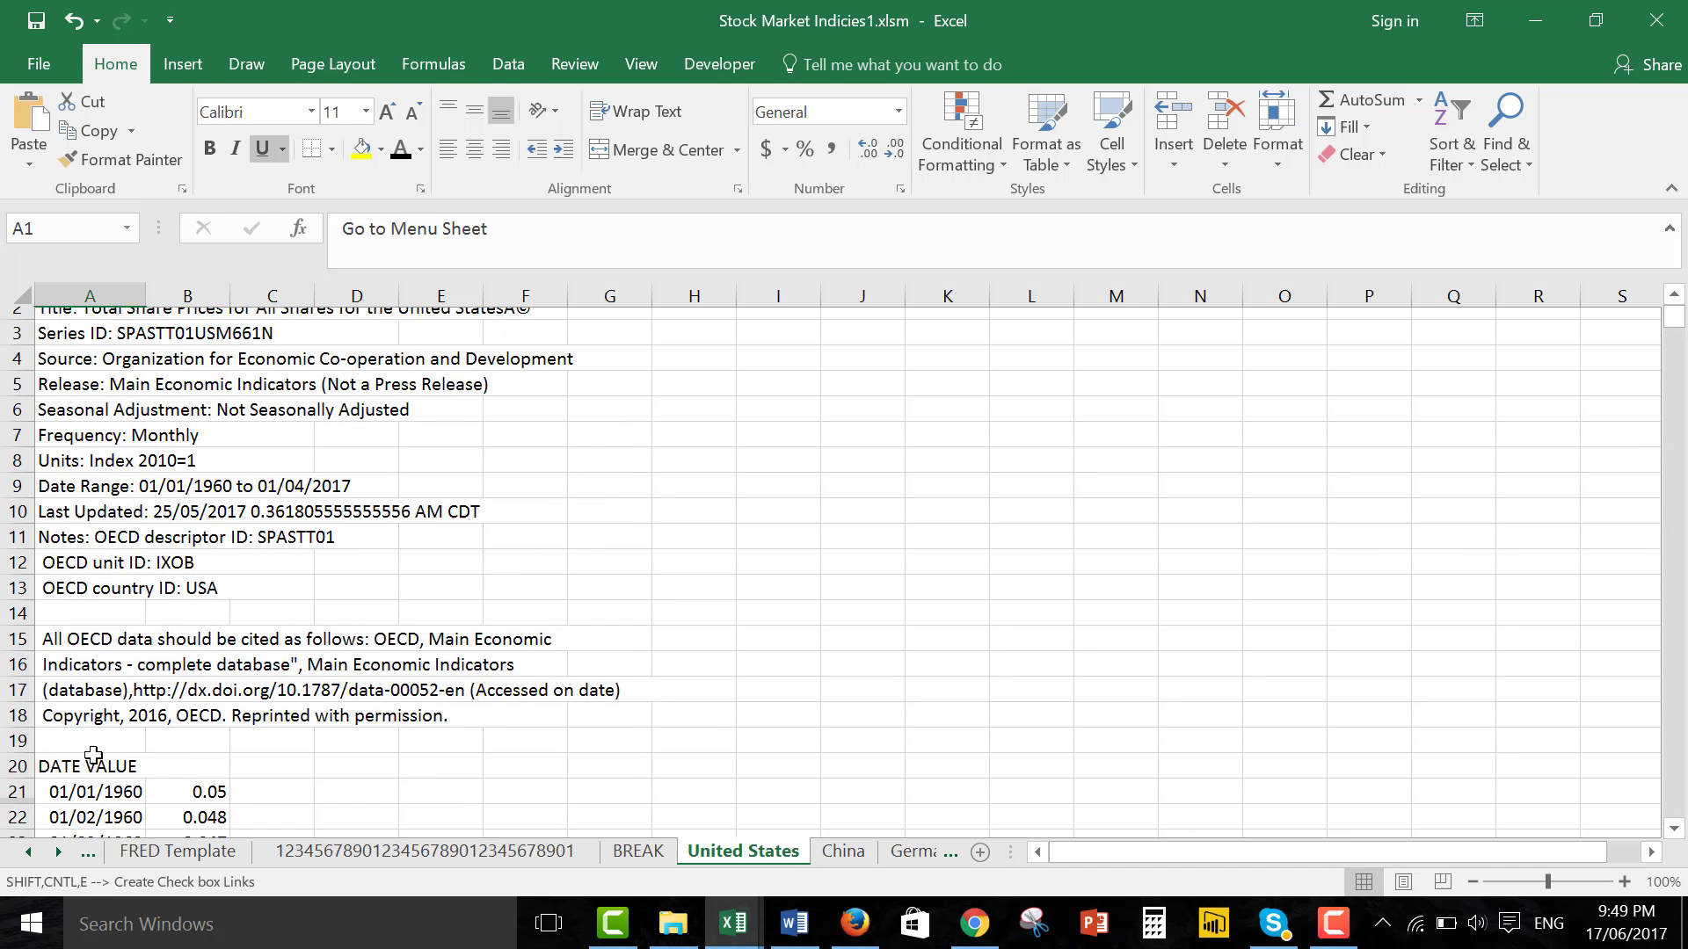
key("Down")
key("Up")
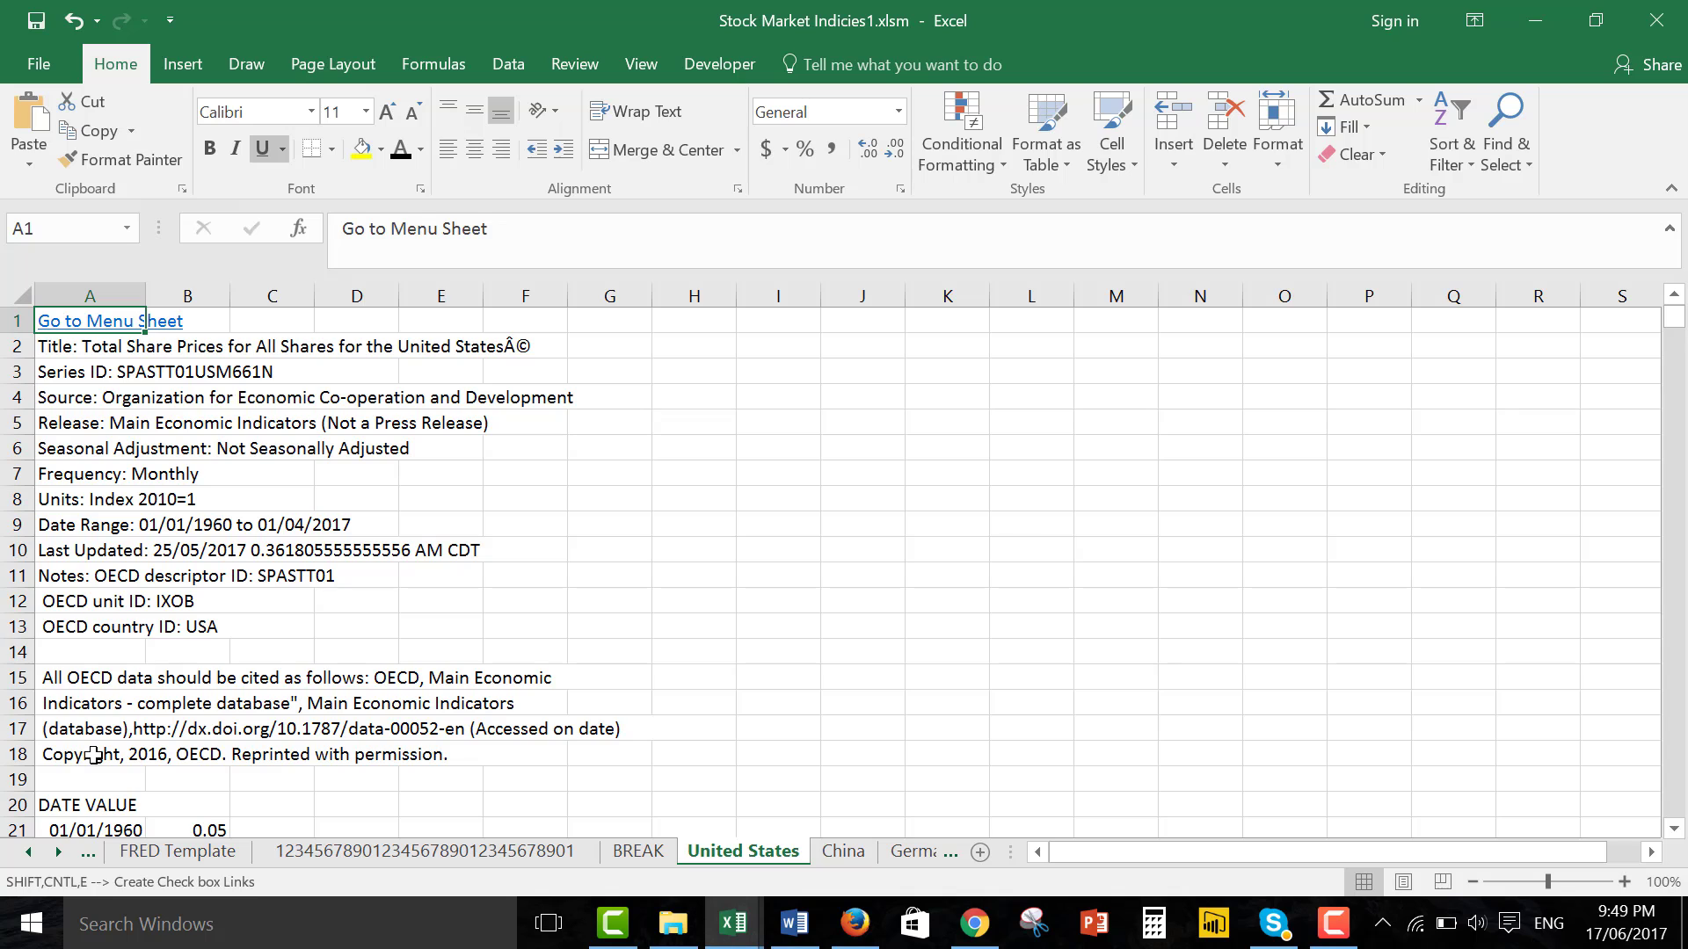
Split column A with Text to Columns as delimited by tab and space, treating consecutive delimiters as one and replacing existing data.
left_click(88, 295)
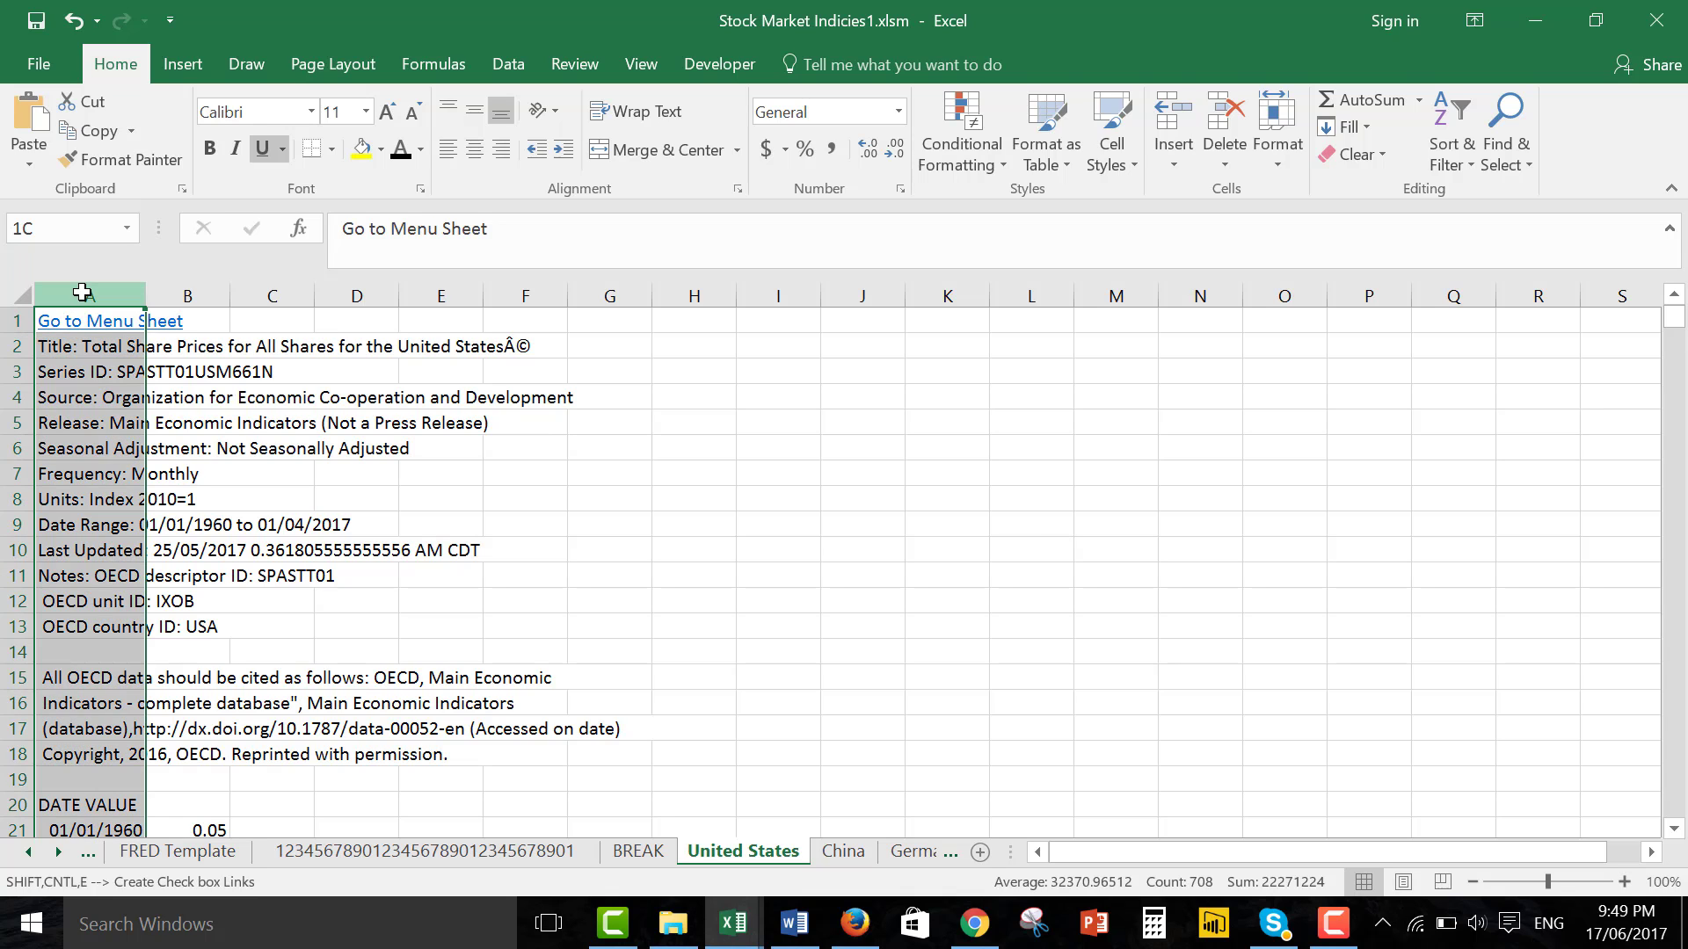
left_click(499, 65)
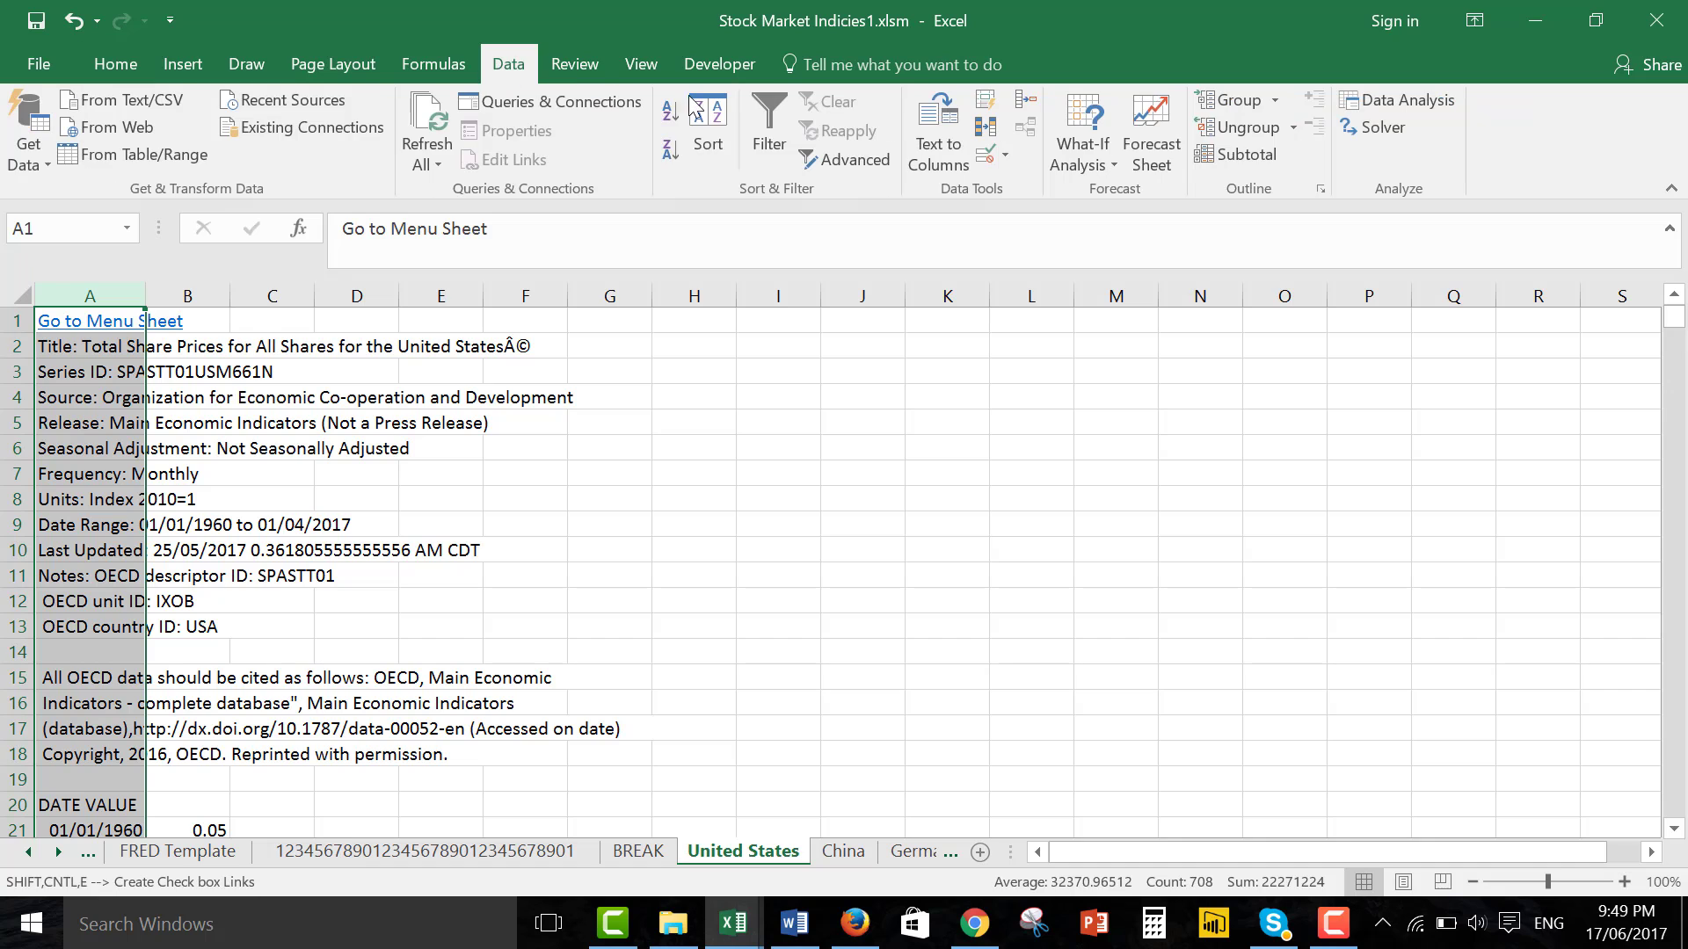
left_click(939, 132)
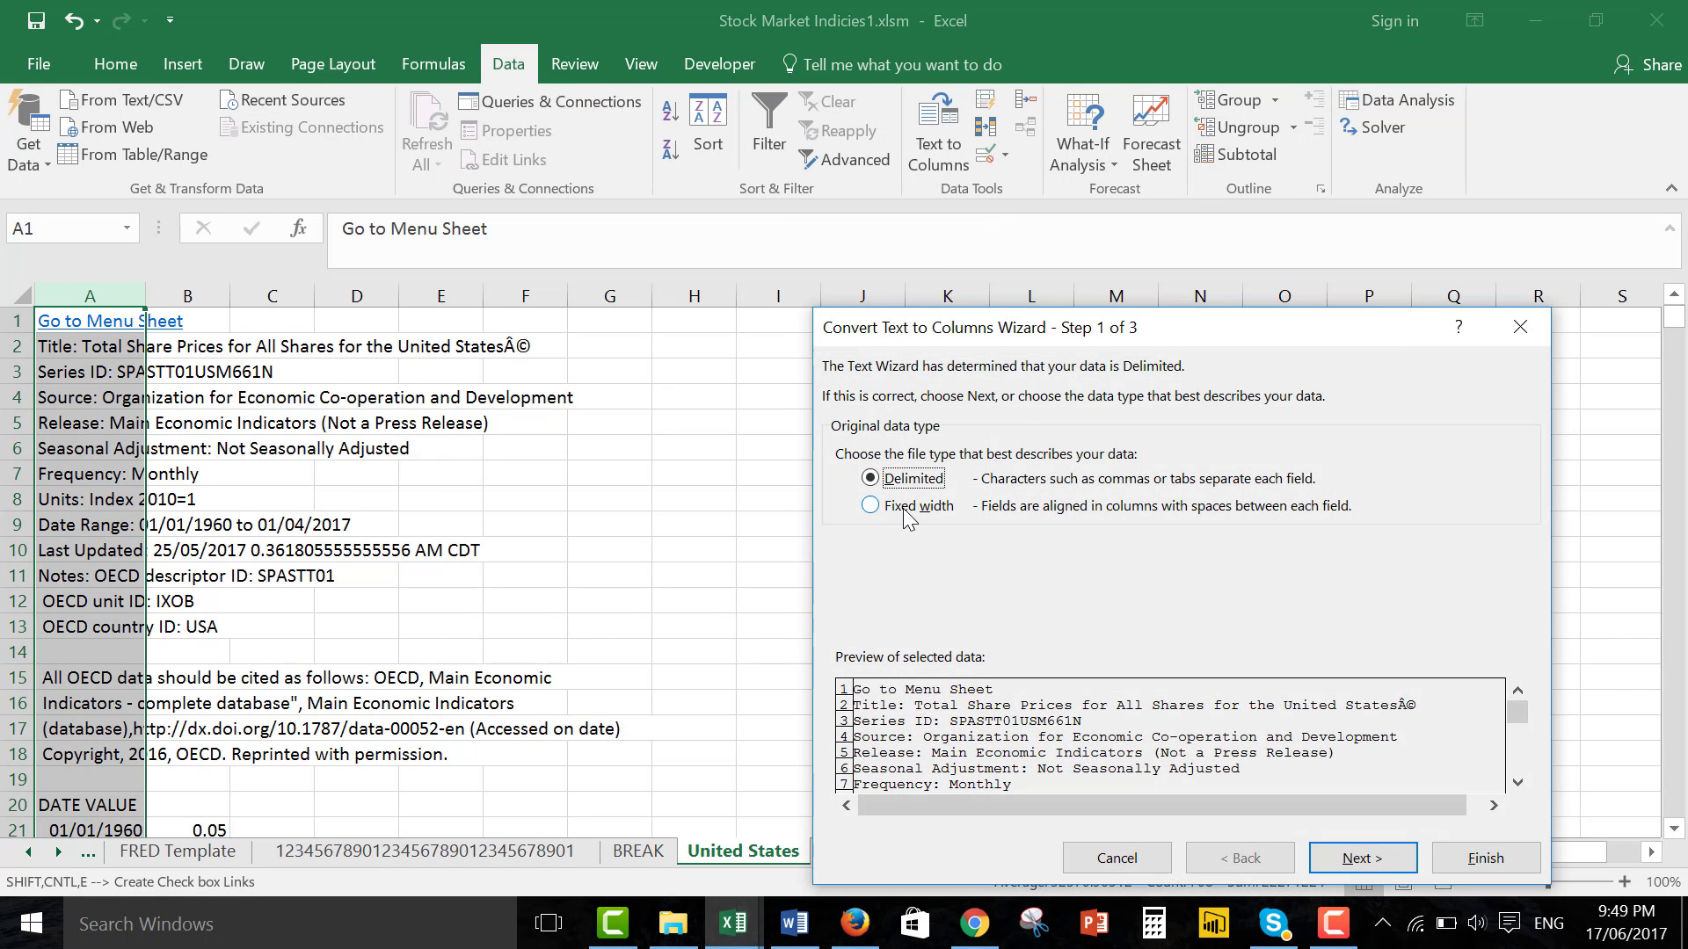
left_click(1368, 858)
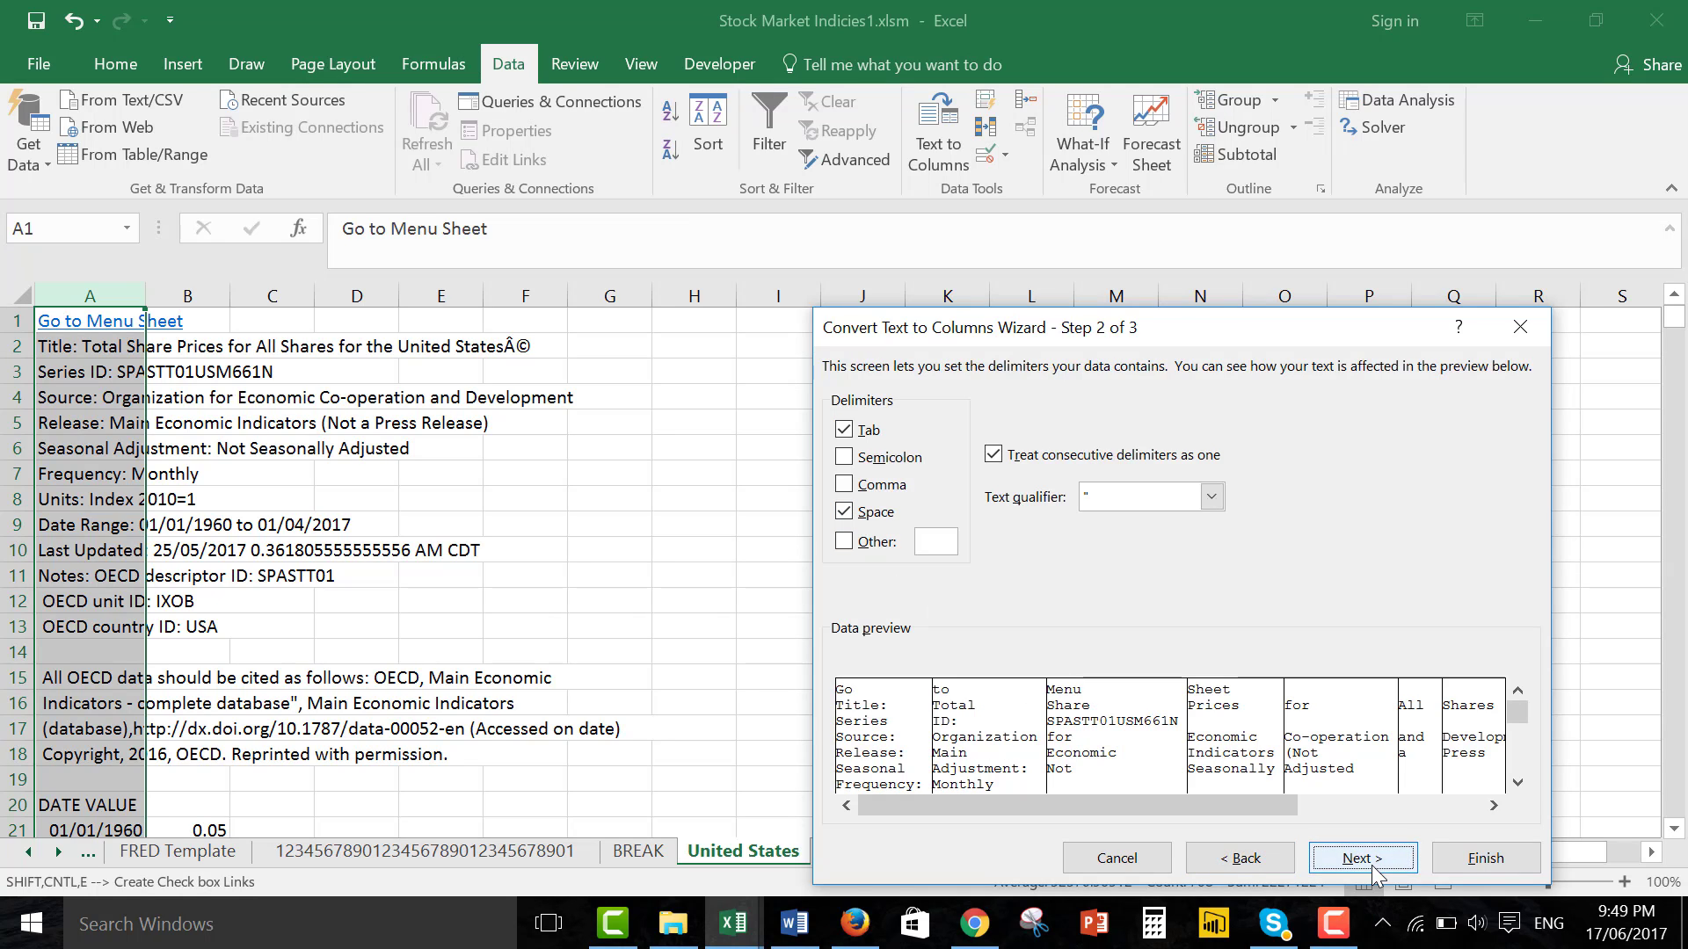
left_click(1485, 860)
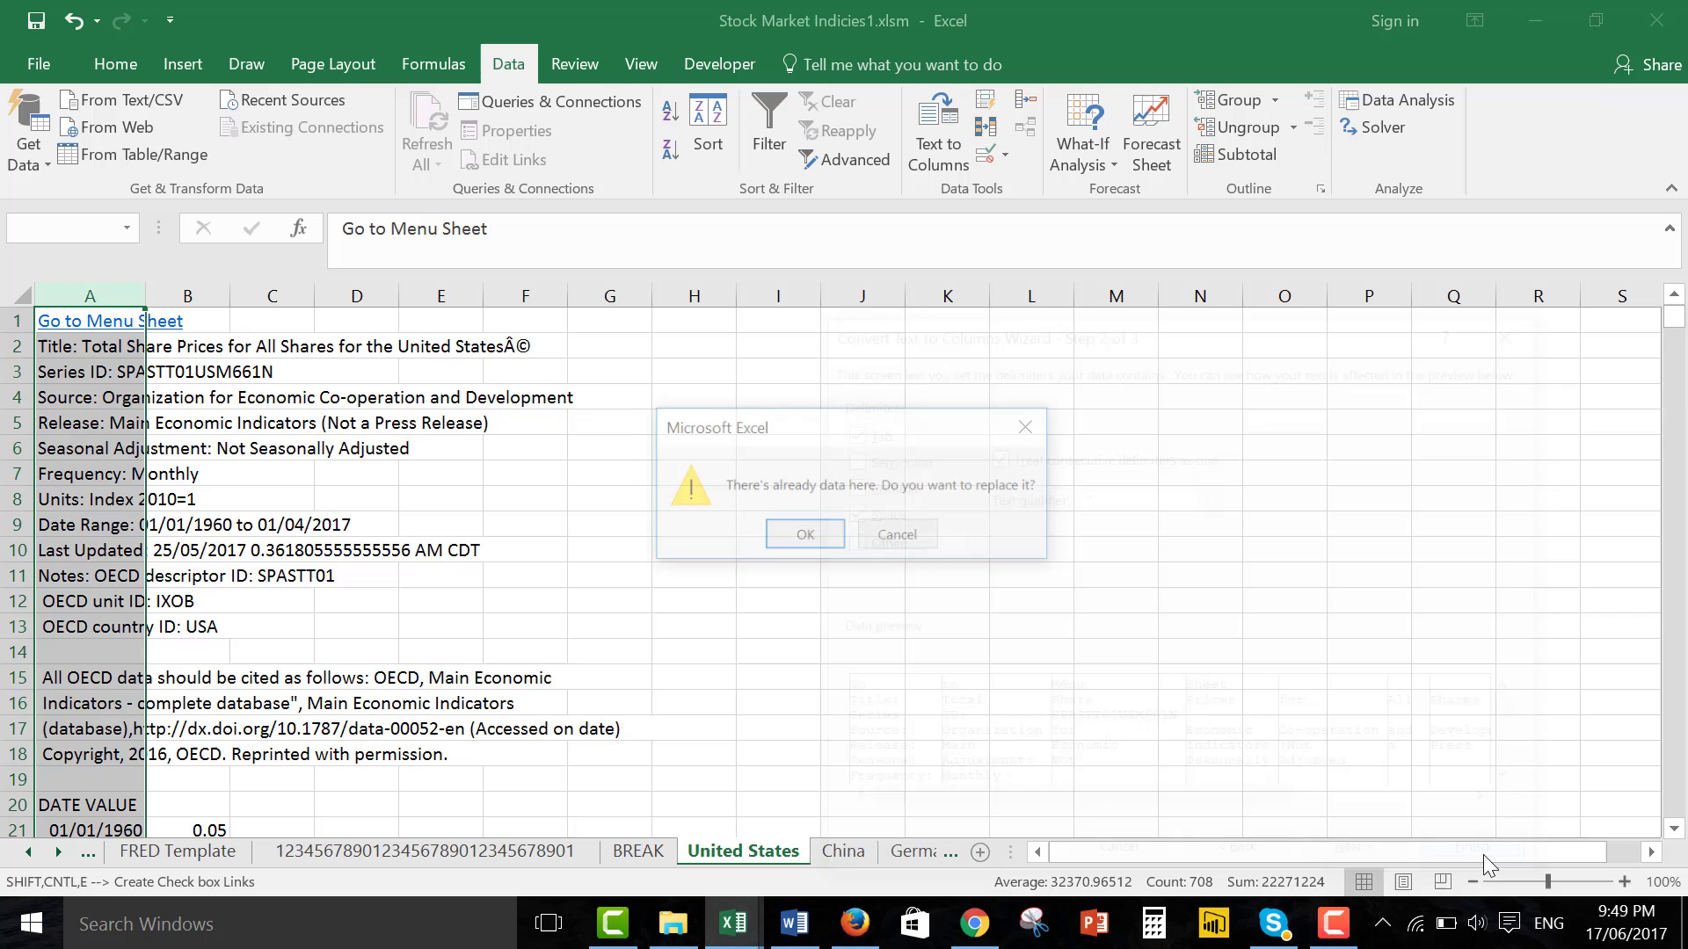
left_click(819, 536)
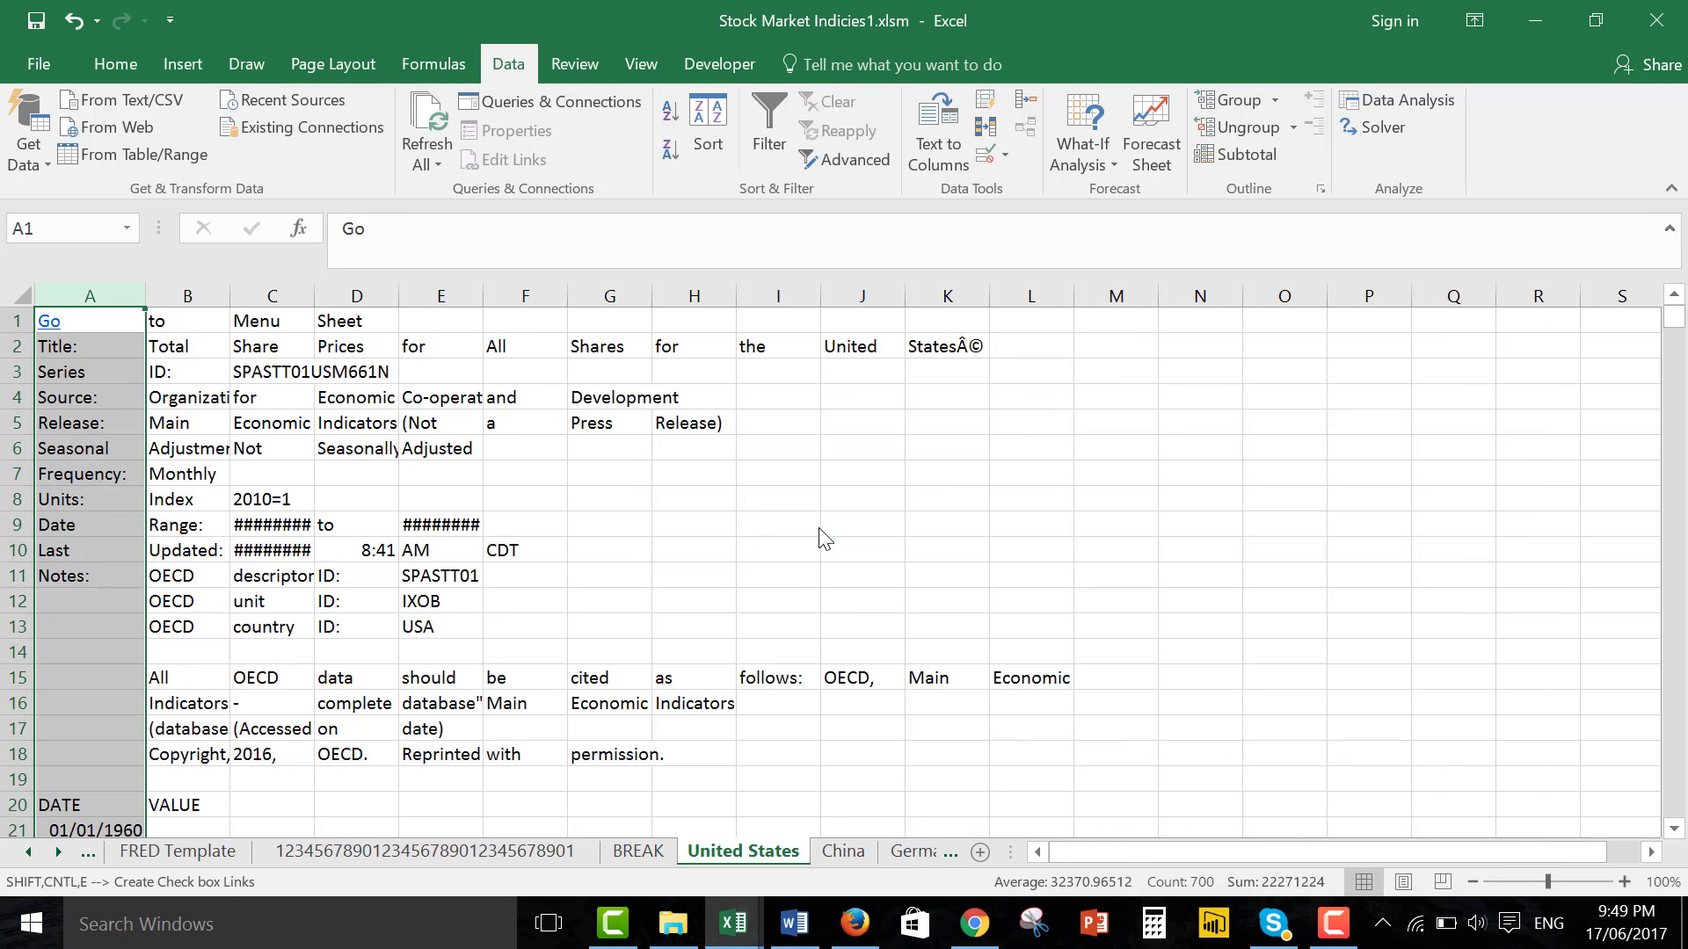
Examine how the title and note rows of the United States sheet are spread across separate columns.
key("Down")
key("Down")
key("Down")
key("Down")
key("Down")
key("Down")
key("Down")
key("Down")
key("Down")
key("Down")
key("Down")
key("Down")
key("Down")
key("Down")
key("Down")
key("Down")
key("Down")
key("Down")
key("Down")
key("Down")
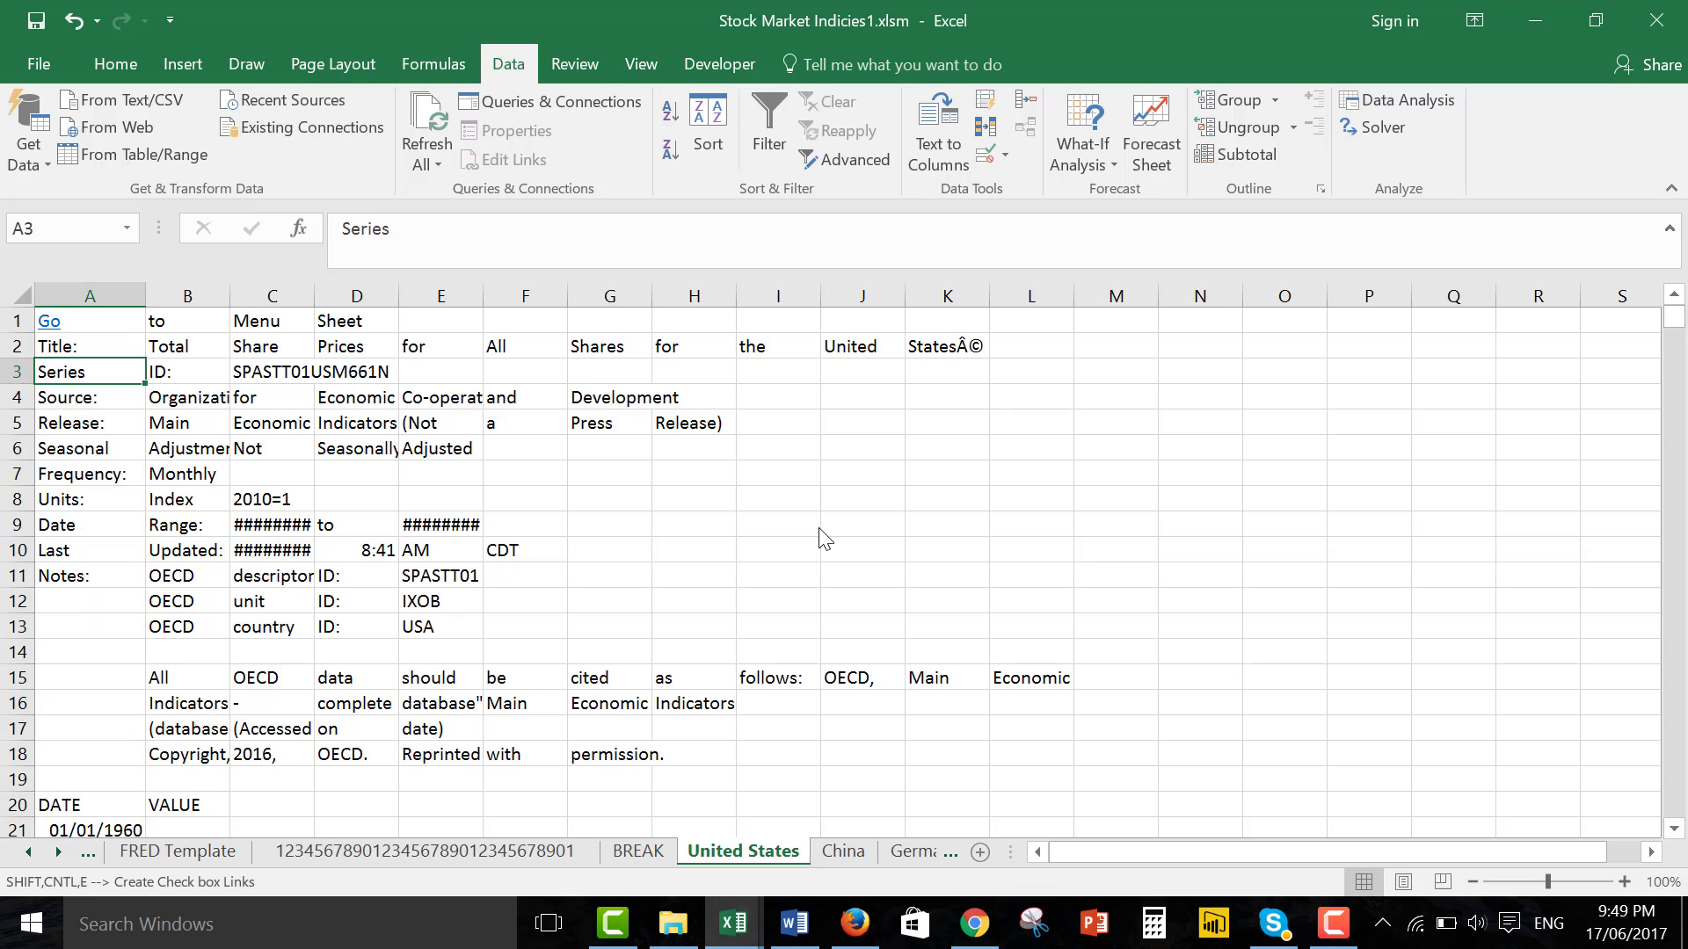
Examine the DATE and VALUE columns of the United States sheet after the split, from 1960 into 1961.
key("Down")
key("Down")
key("Down")
key("Down")
key("Down")
key("Down")
key("Down")
key("Down")
key("Down")
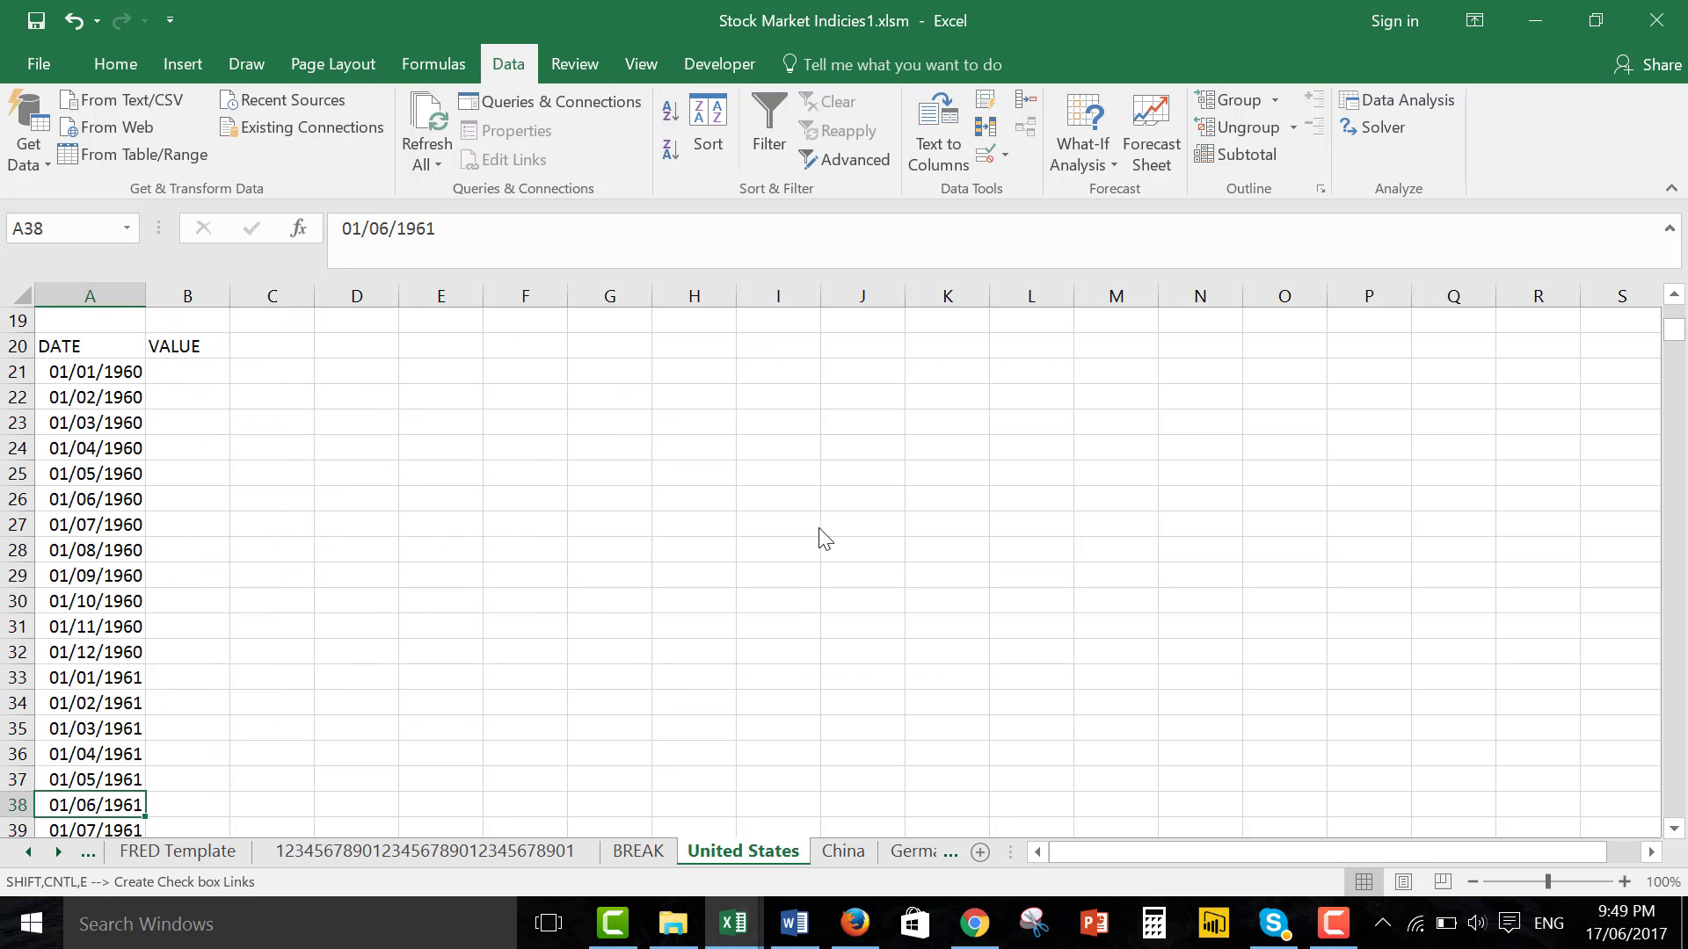
key("Up")
key("Up")
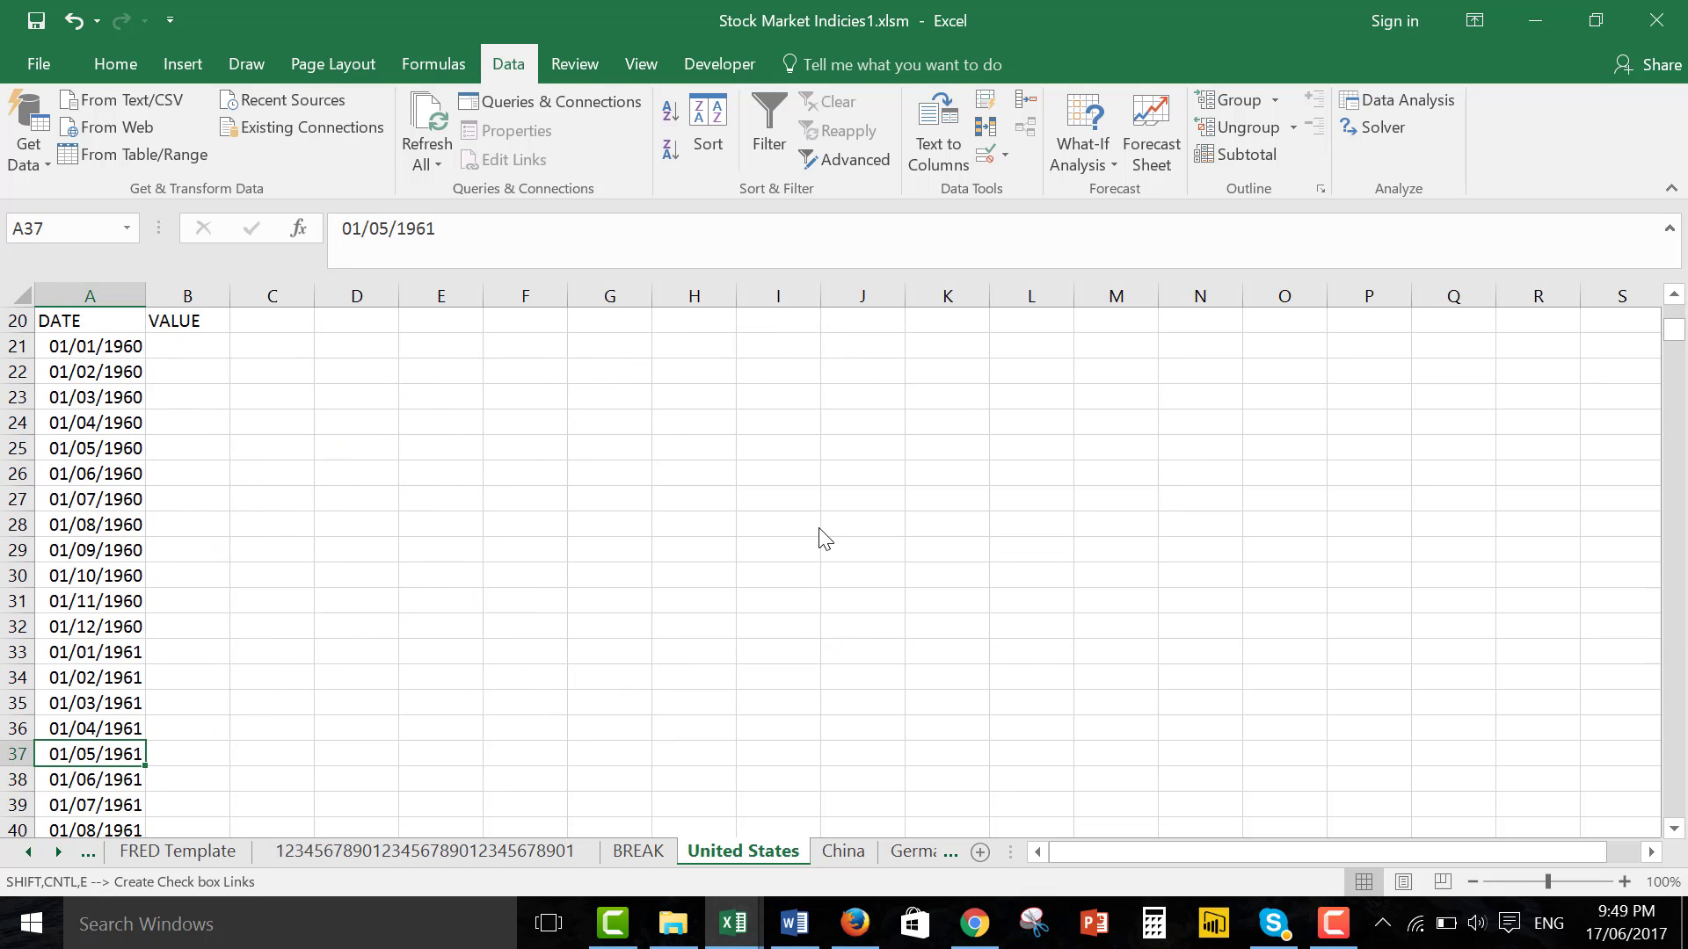
Undo the Text to Columns split on the United States sheet and check the title rows in column A.
key("ctrl+z")
key("Down")
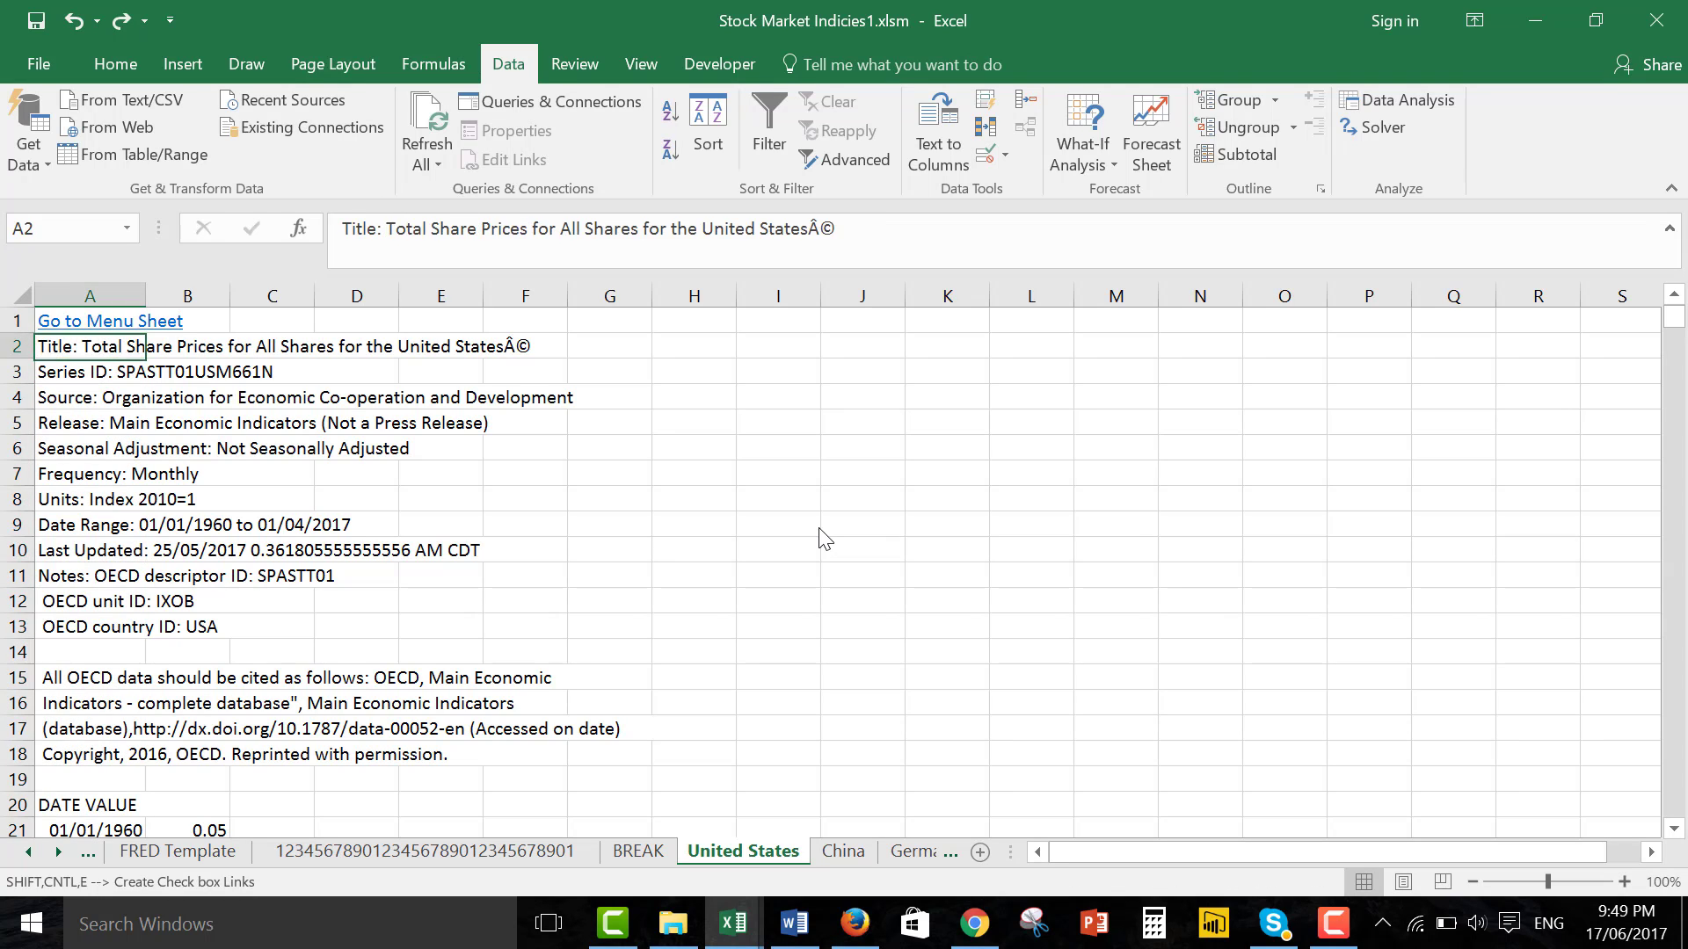
key("Up")
key("Down")
key("Down")
key("Down")
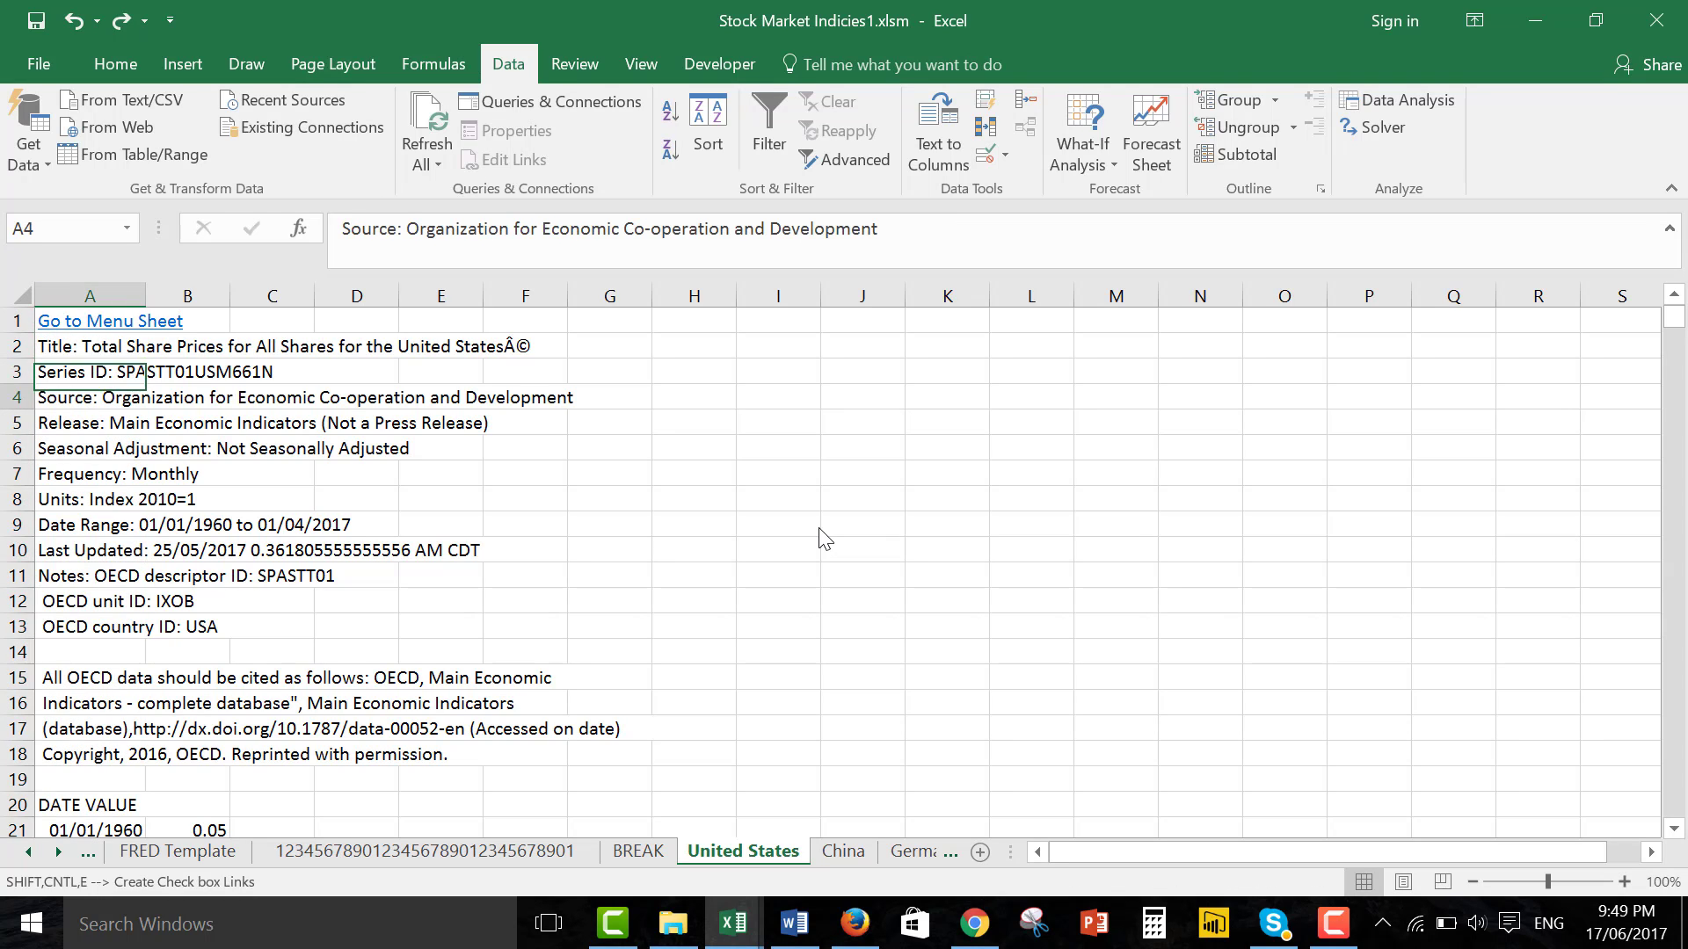
key("Up")
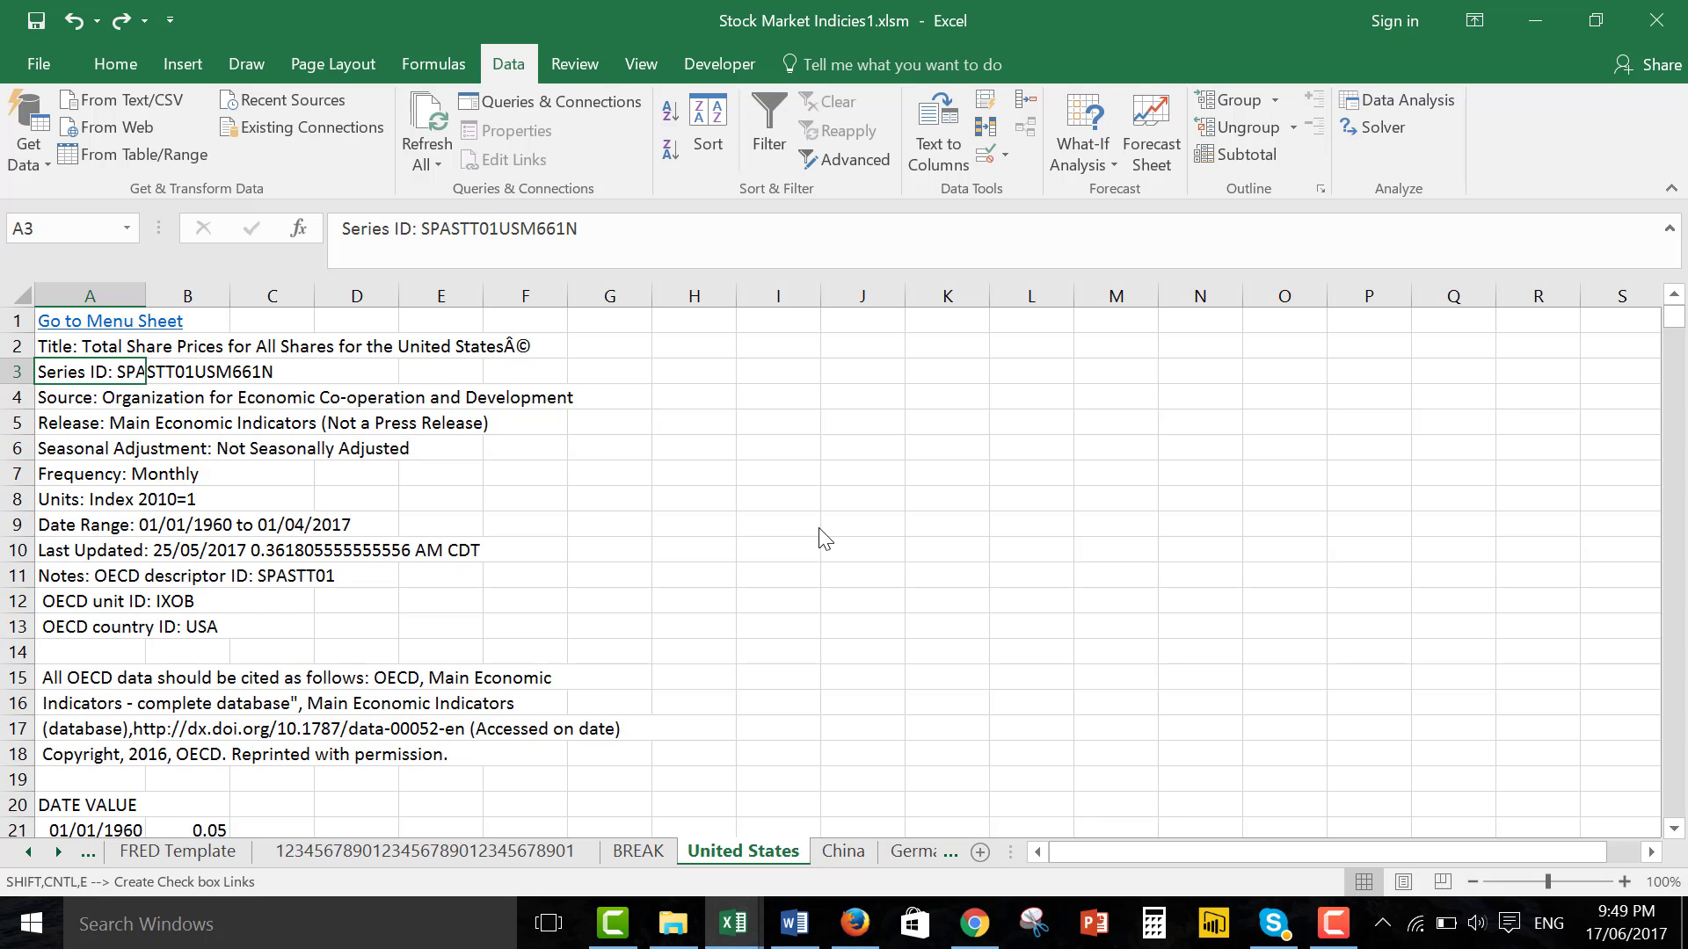
Look through the combined title and note rows down to the first date and value row.
key("Down")
key("Down")
key("Down")
key("Down")
key("Down")
key("Down")
key("Down")
key("Down")
key("Down")
key("Down")
key("Down")
key("Down")
key("Down")
key("Down")
key("Down")
key("Down")
key("Down")
key("Down")
key("Down")
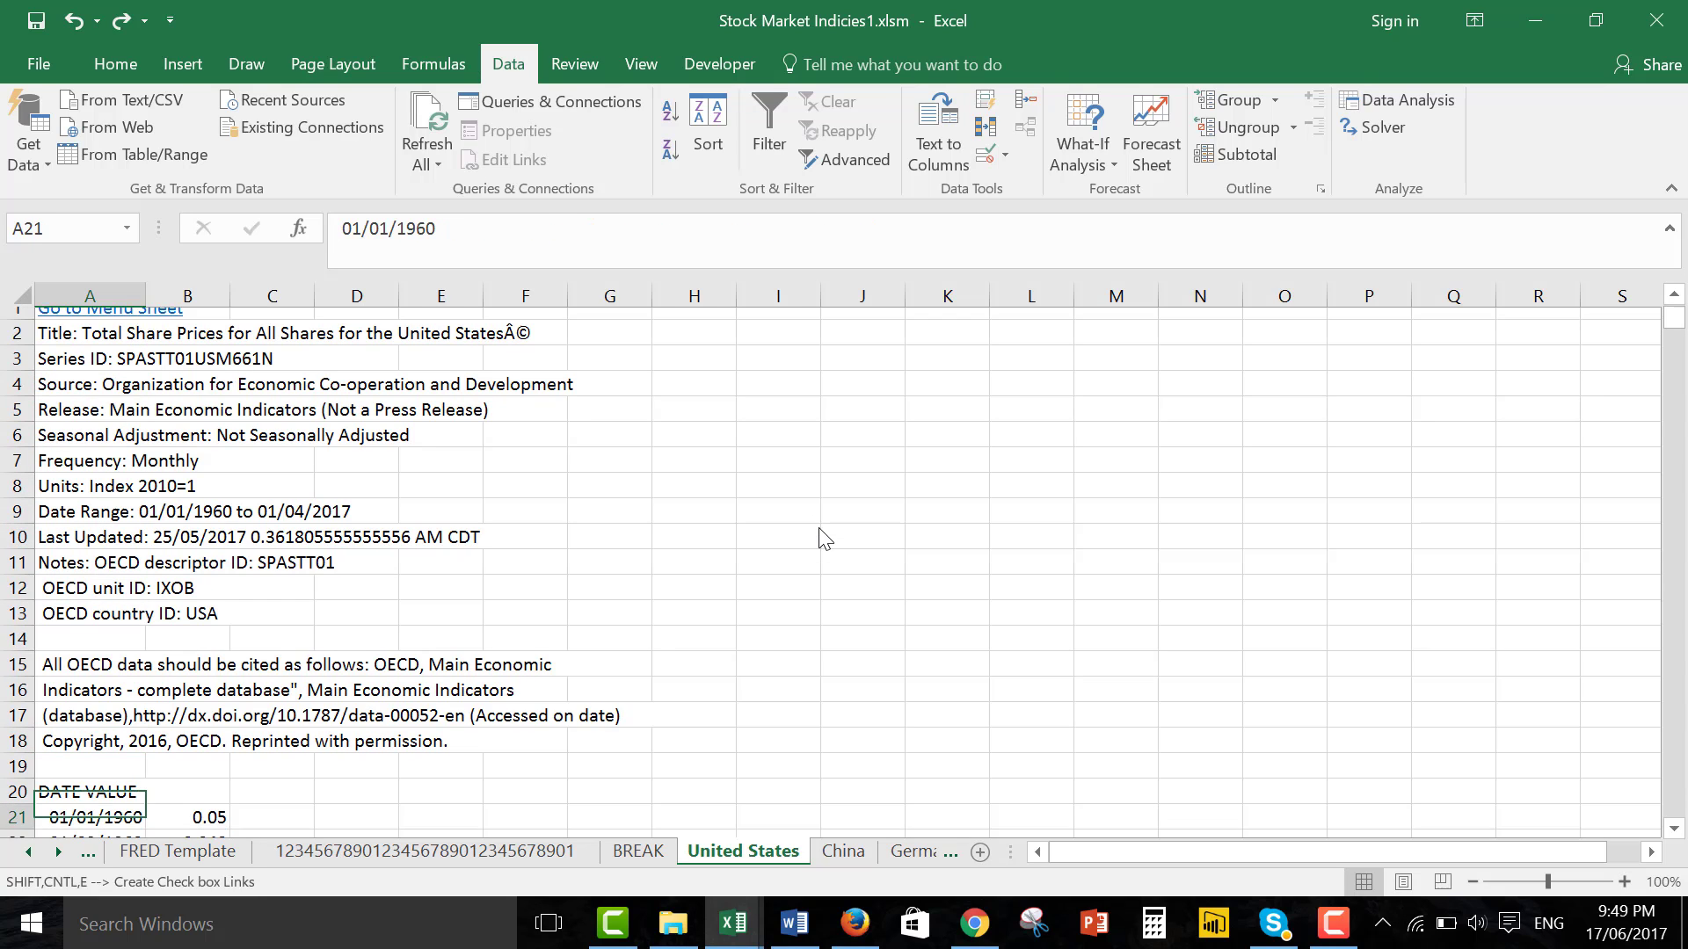
key("Up")
key("Up")
key("Down")
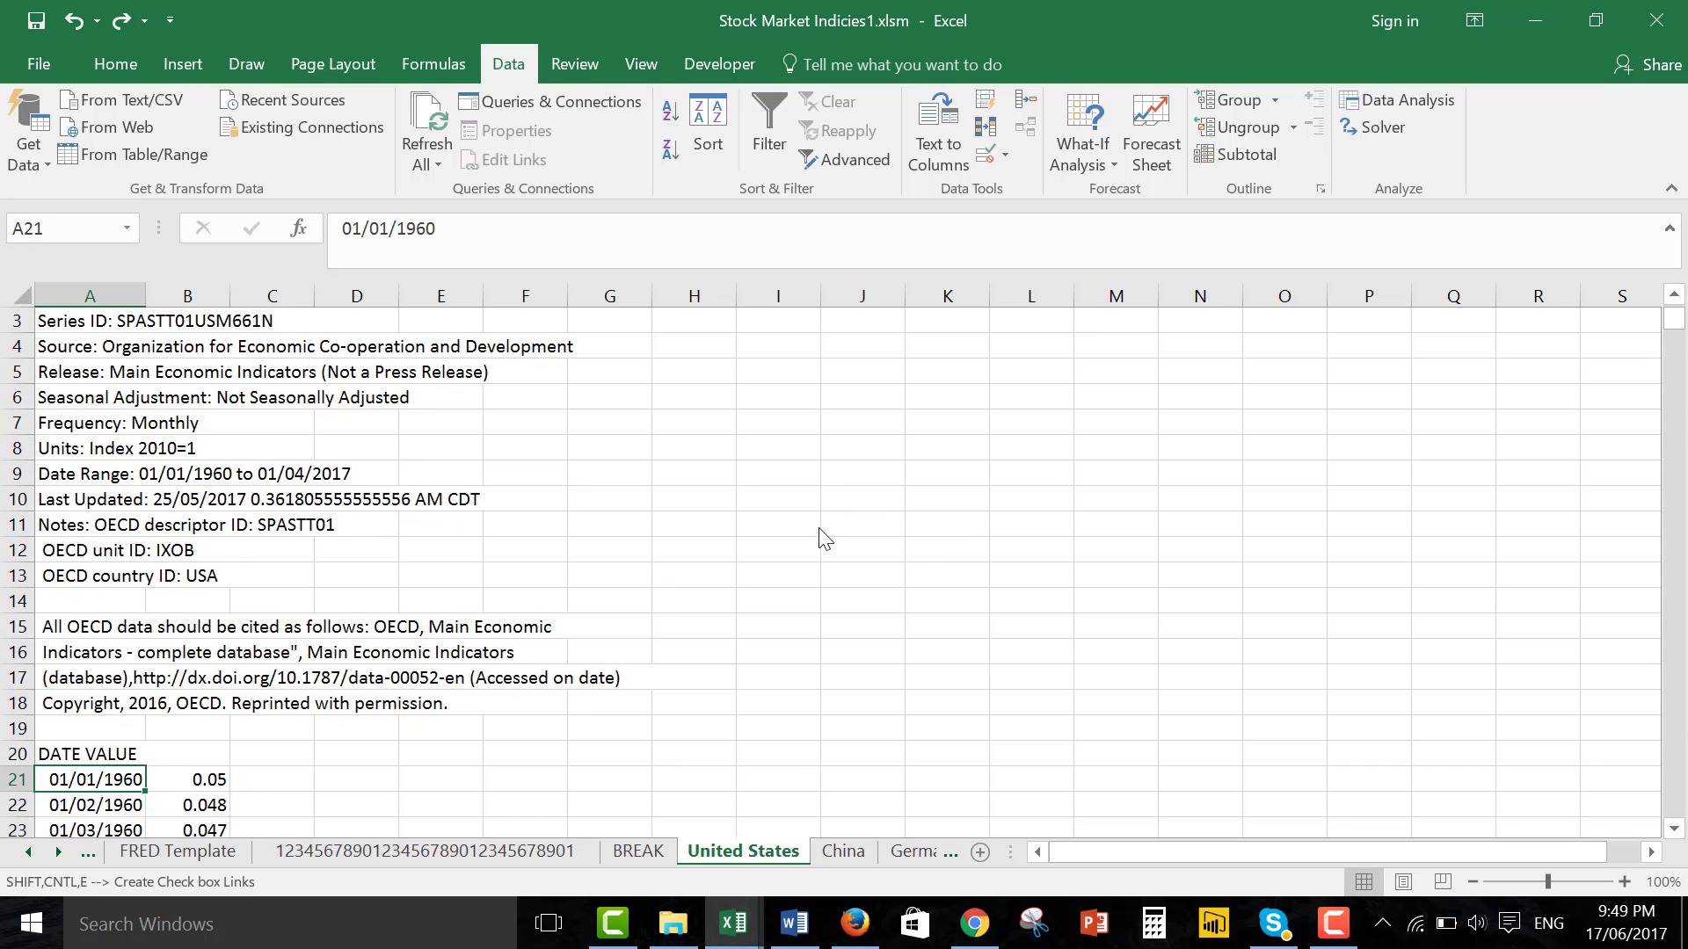
Review the header text from the DATE VALUE row up to the Source row and back down to the first date.
key("Up")
key("Up")
key("Up")
key("Up")
key("Up")
key("Up")
key("Up")
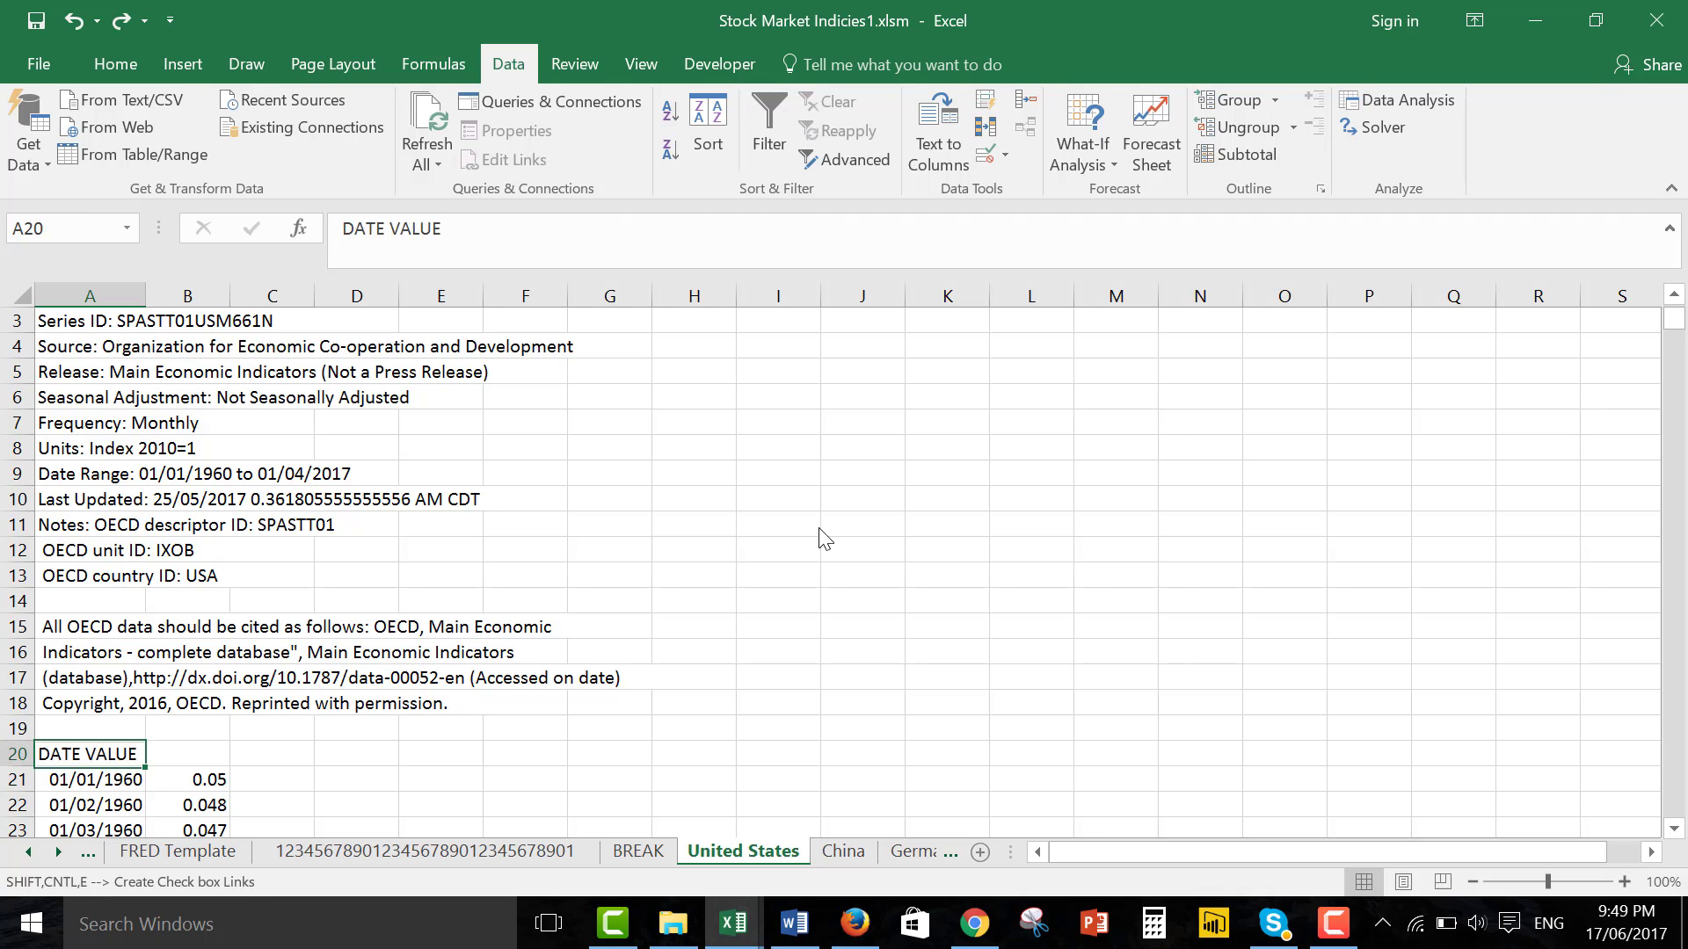
key("Up")
key("Up")
key("Up")
key("Up")
key("Up")
key("Up")
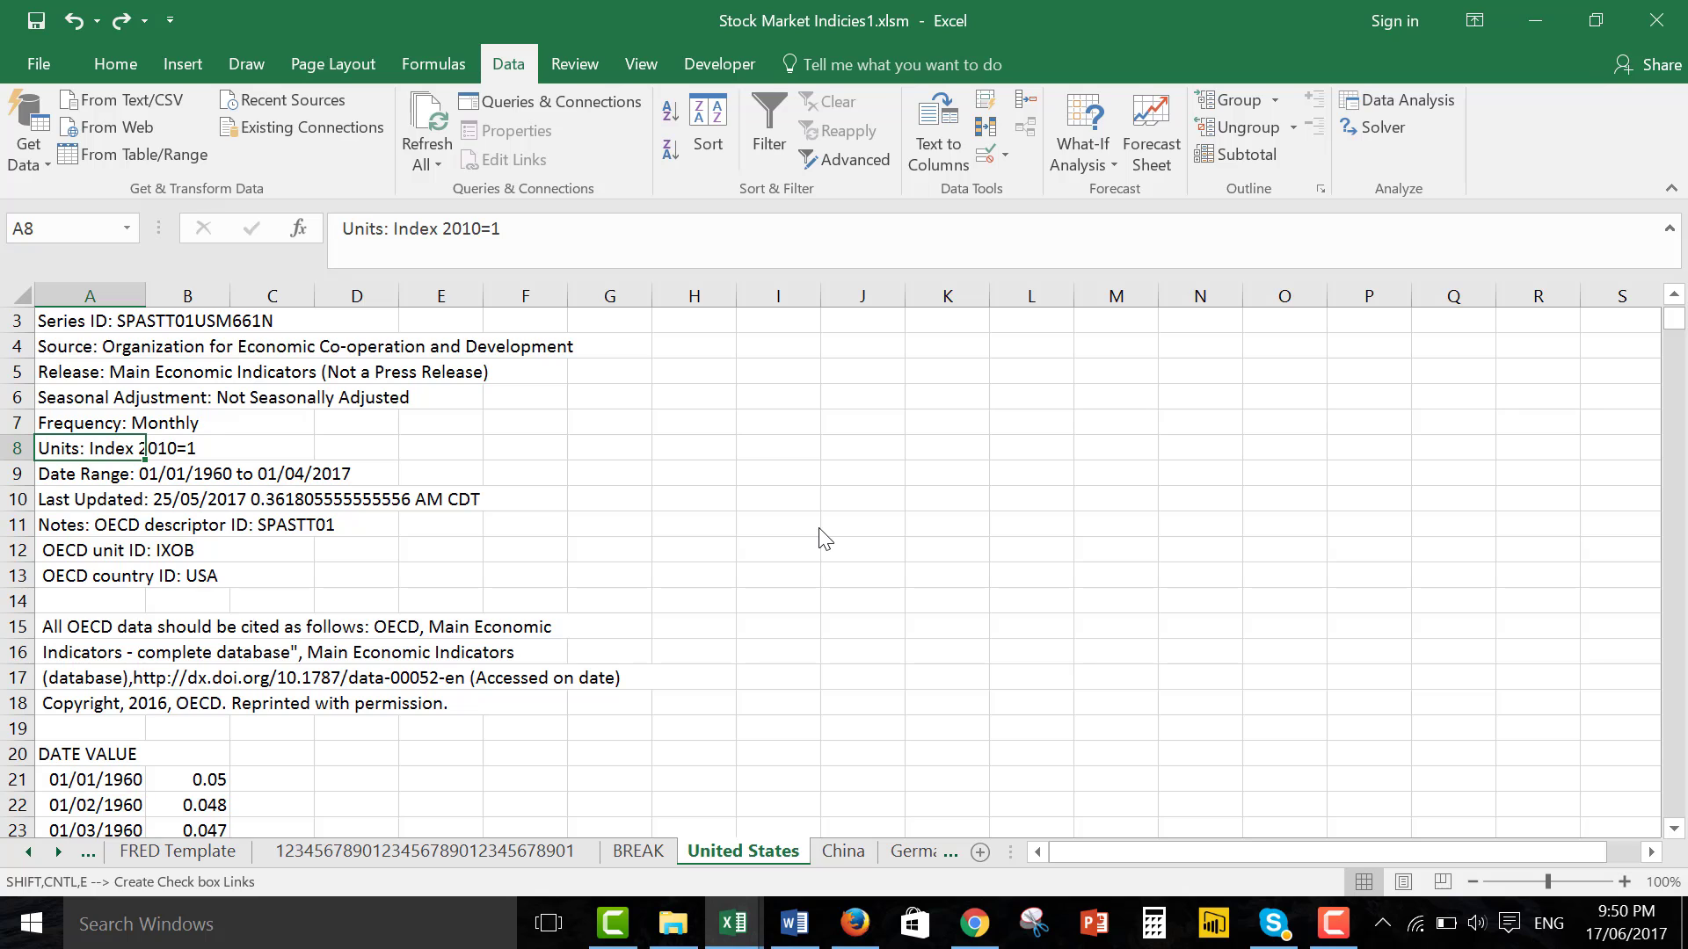
key("Up")
key("Up")
key("Up")
key("Up")
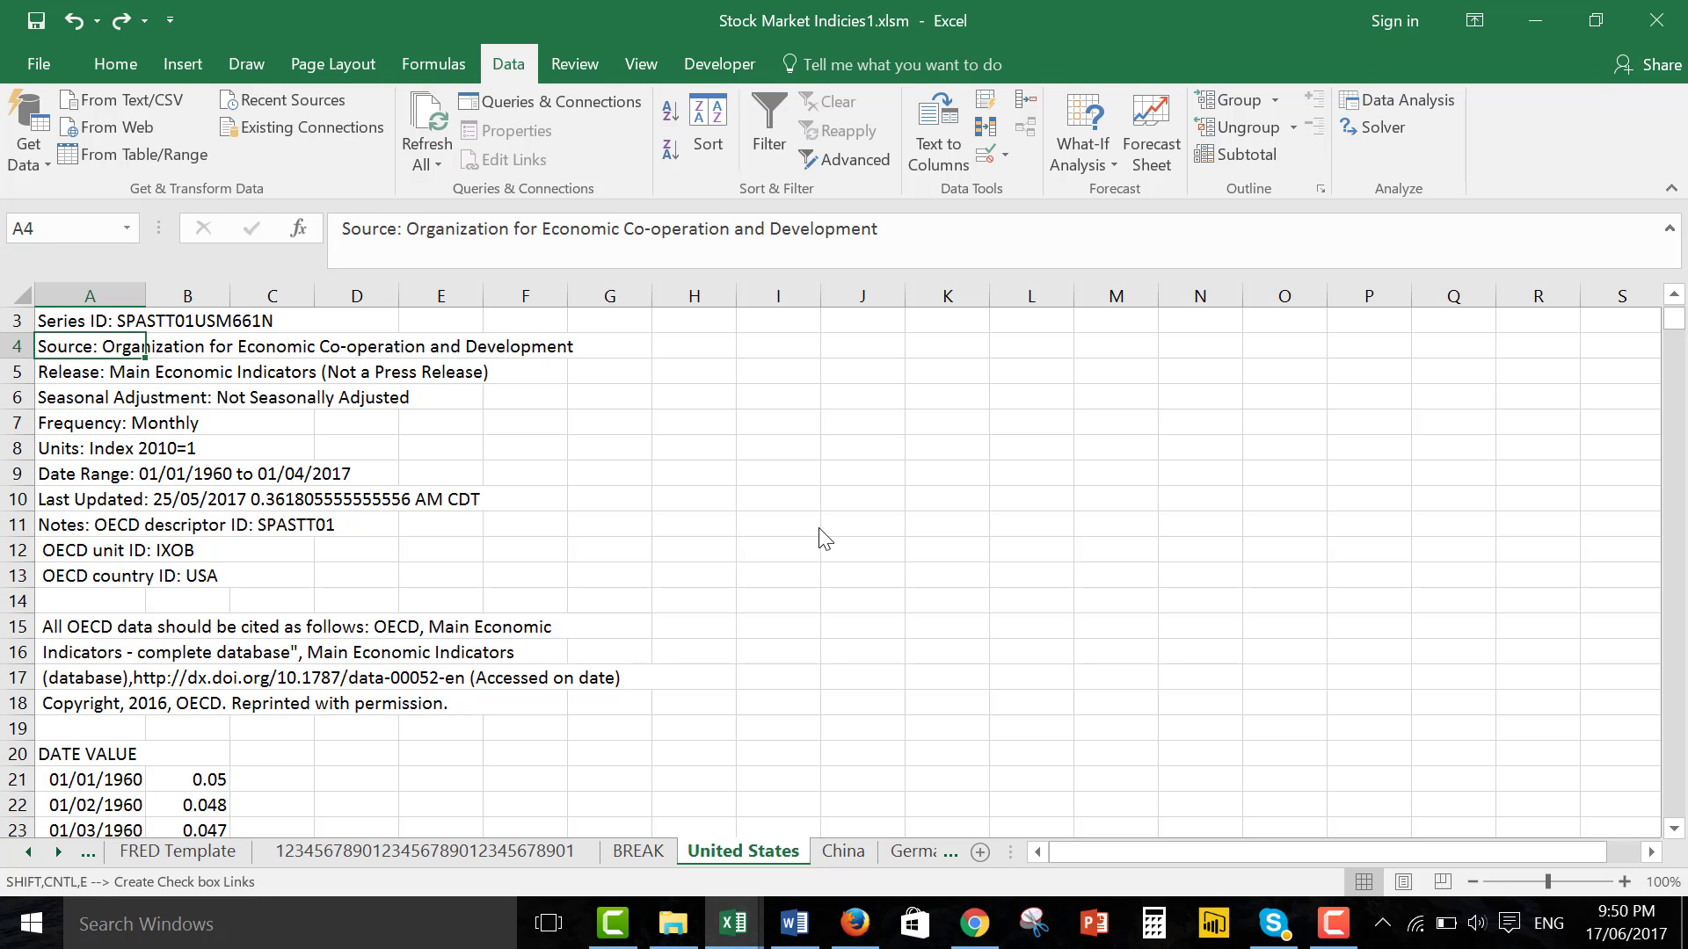
key("Down")
key("Down")
key("Down")
key("Down")
key("Down")
key("Down")
key("Down")
key("Down")
key("Down")
key("Down")
key("Down")
key("Down")
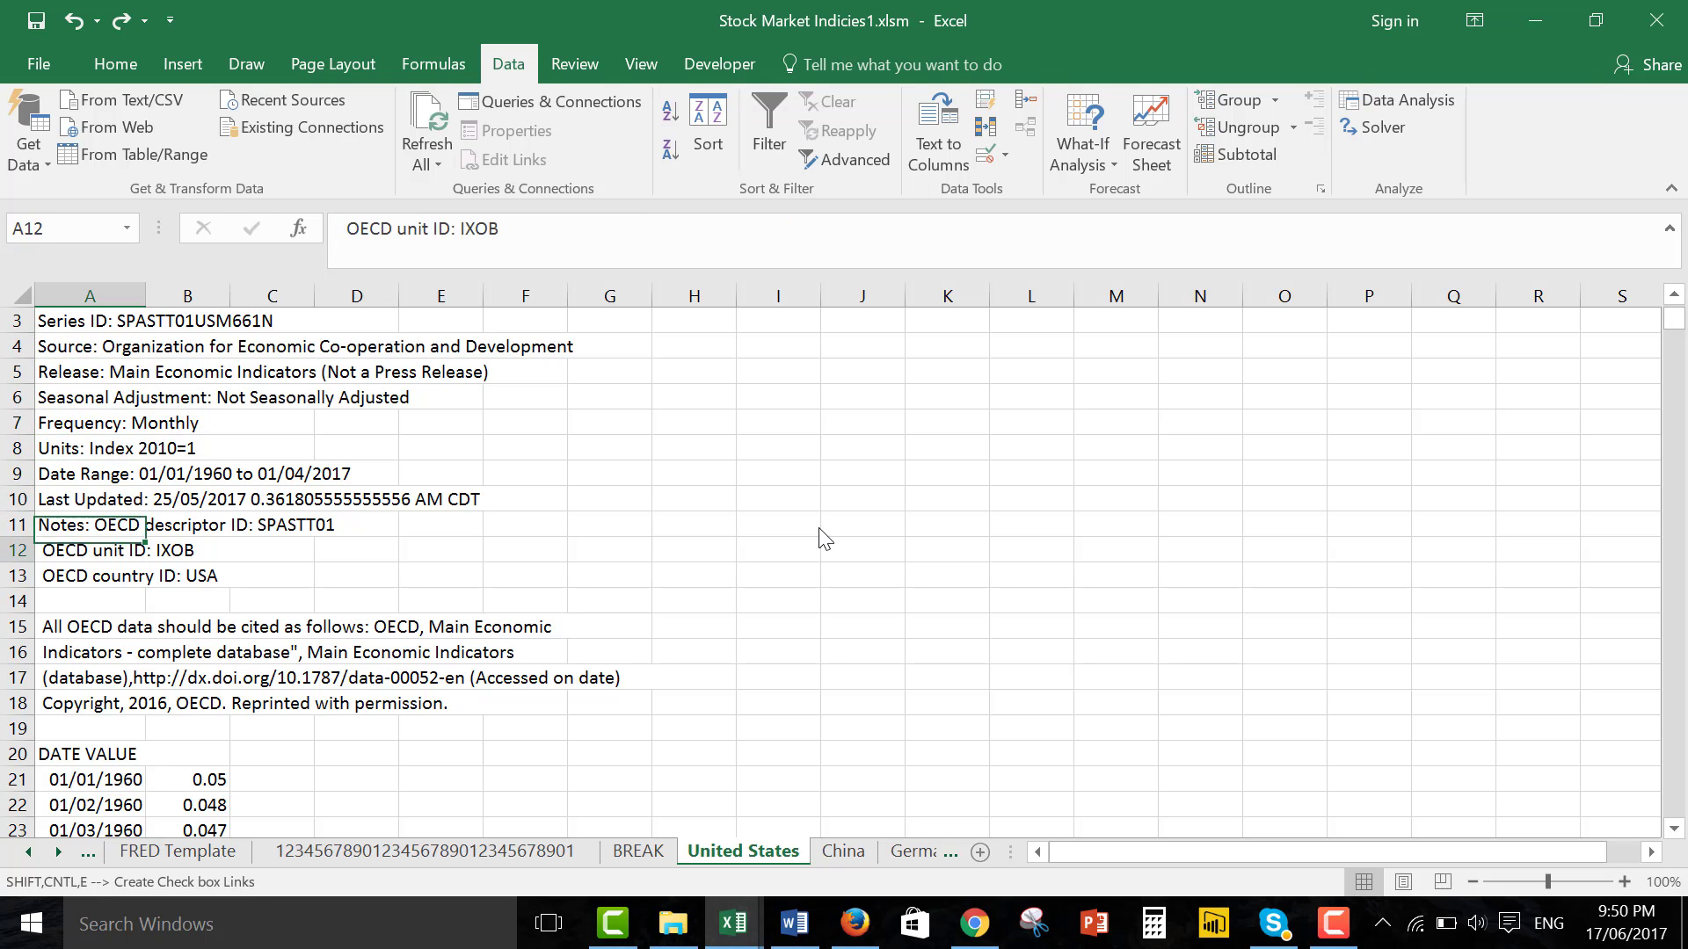
key("Down")
key("Down")
key("Down")
key("Down")
key("Down")
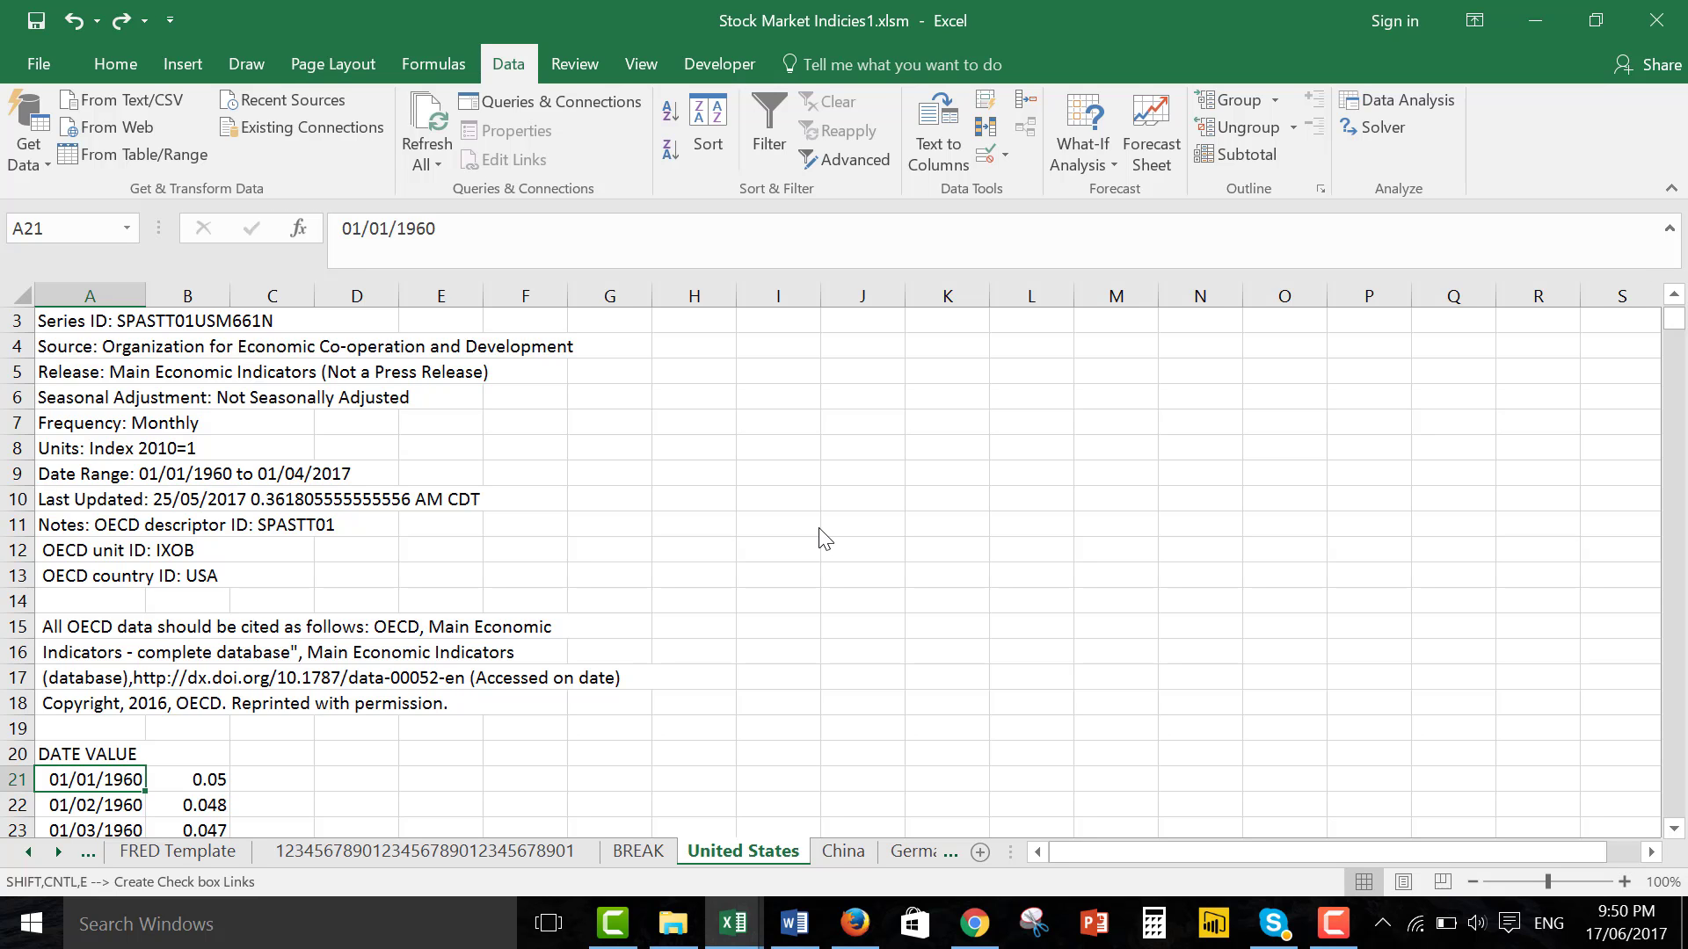
Go to the Summary sheet and return to the first rows of its index data.
key("ctrl+Page_Up")
key("ctrl+Page_Up")
key("ctrl+Page_Up")
key("ctrl+Page_Up")
key("ctrl+Page_Up")
key("ctrl+Page_Up")
key("ctrl+Page_Up")
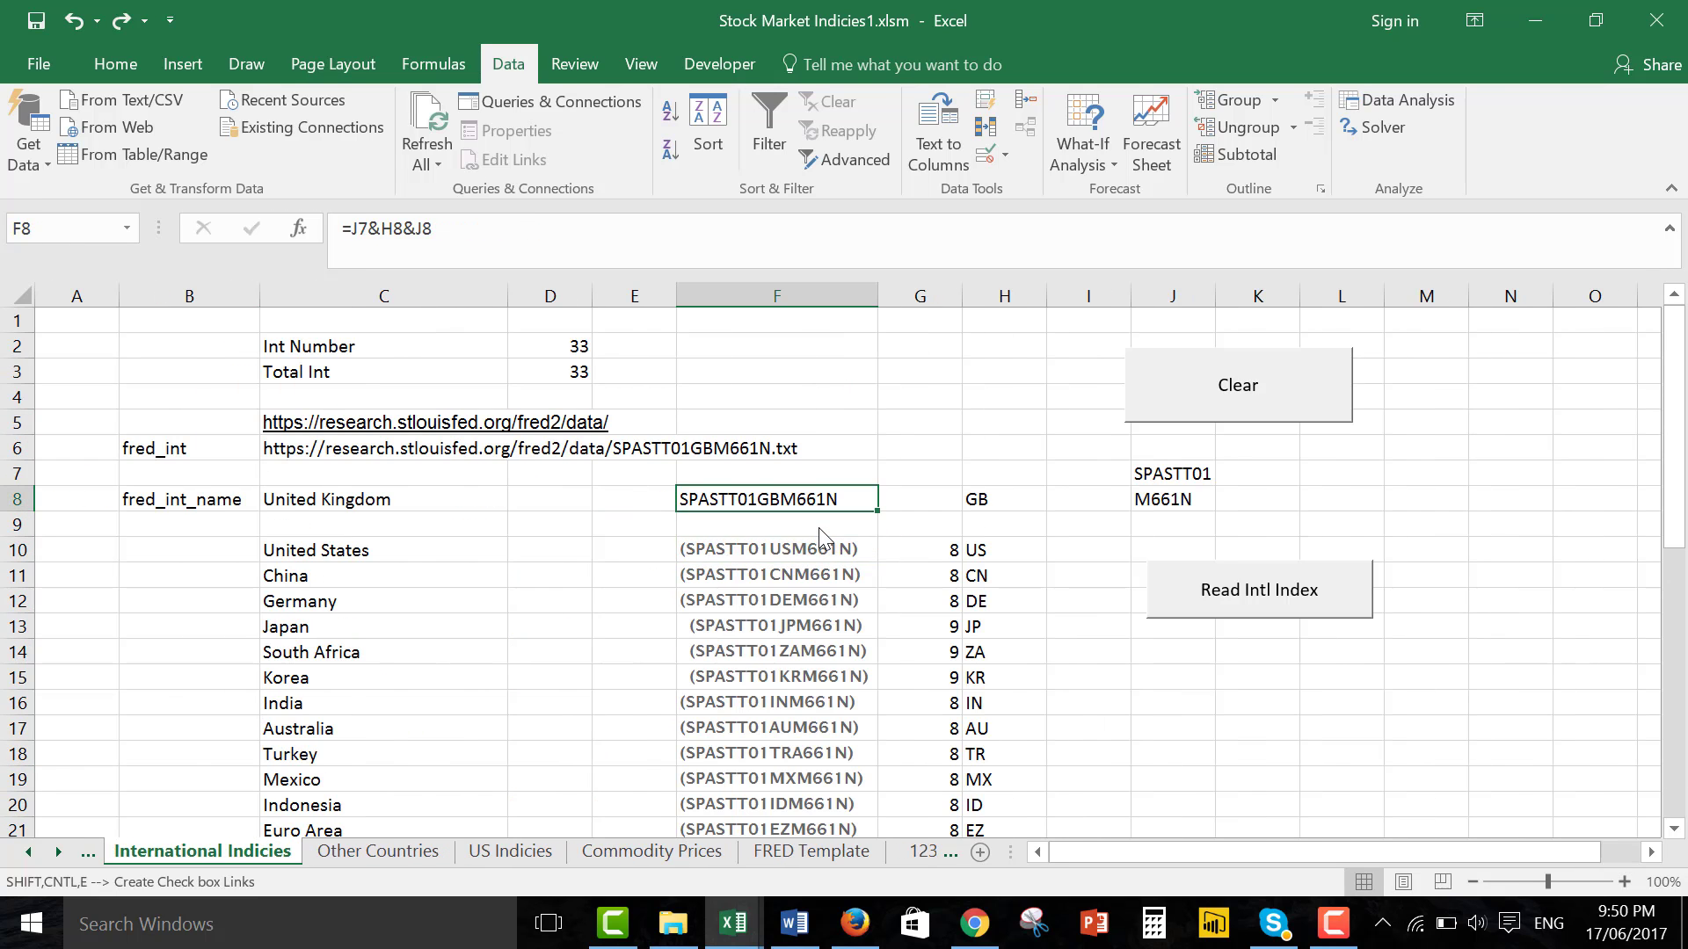
key("ctrl+Page_Up")
key("ctrl+Page_Up")
key("ctrl+Page_Up")
key("ctrl+Page_Up")
key("ctrl+Page_Up")
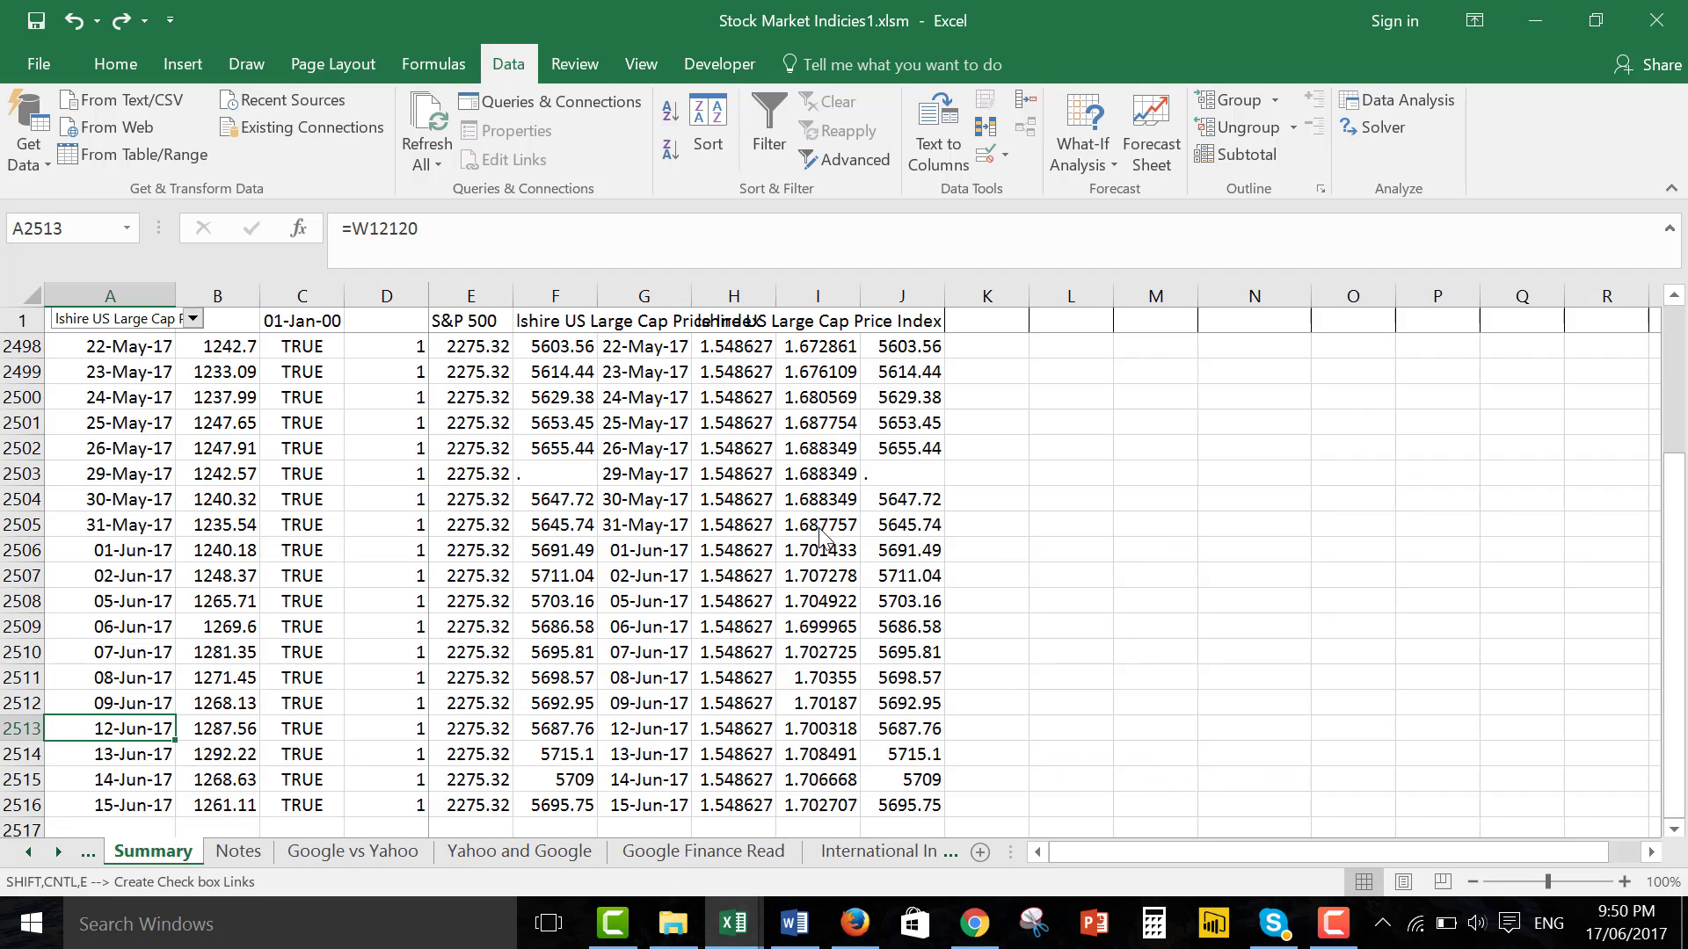
key("ctrl+Page_Up")
key("ctrl+Page_Down")
key("Up")
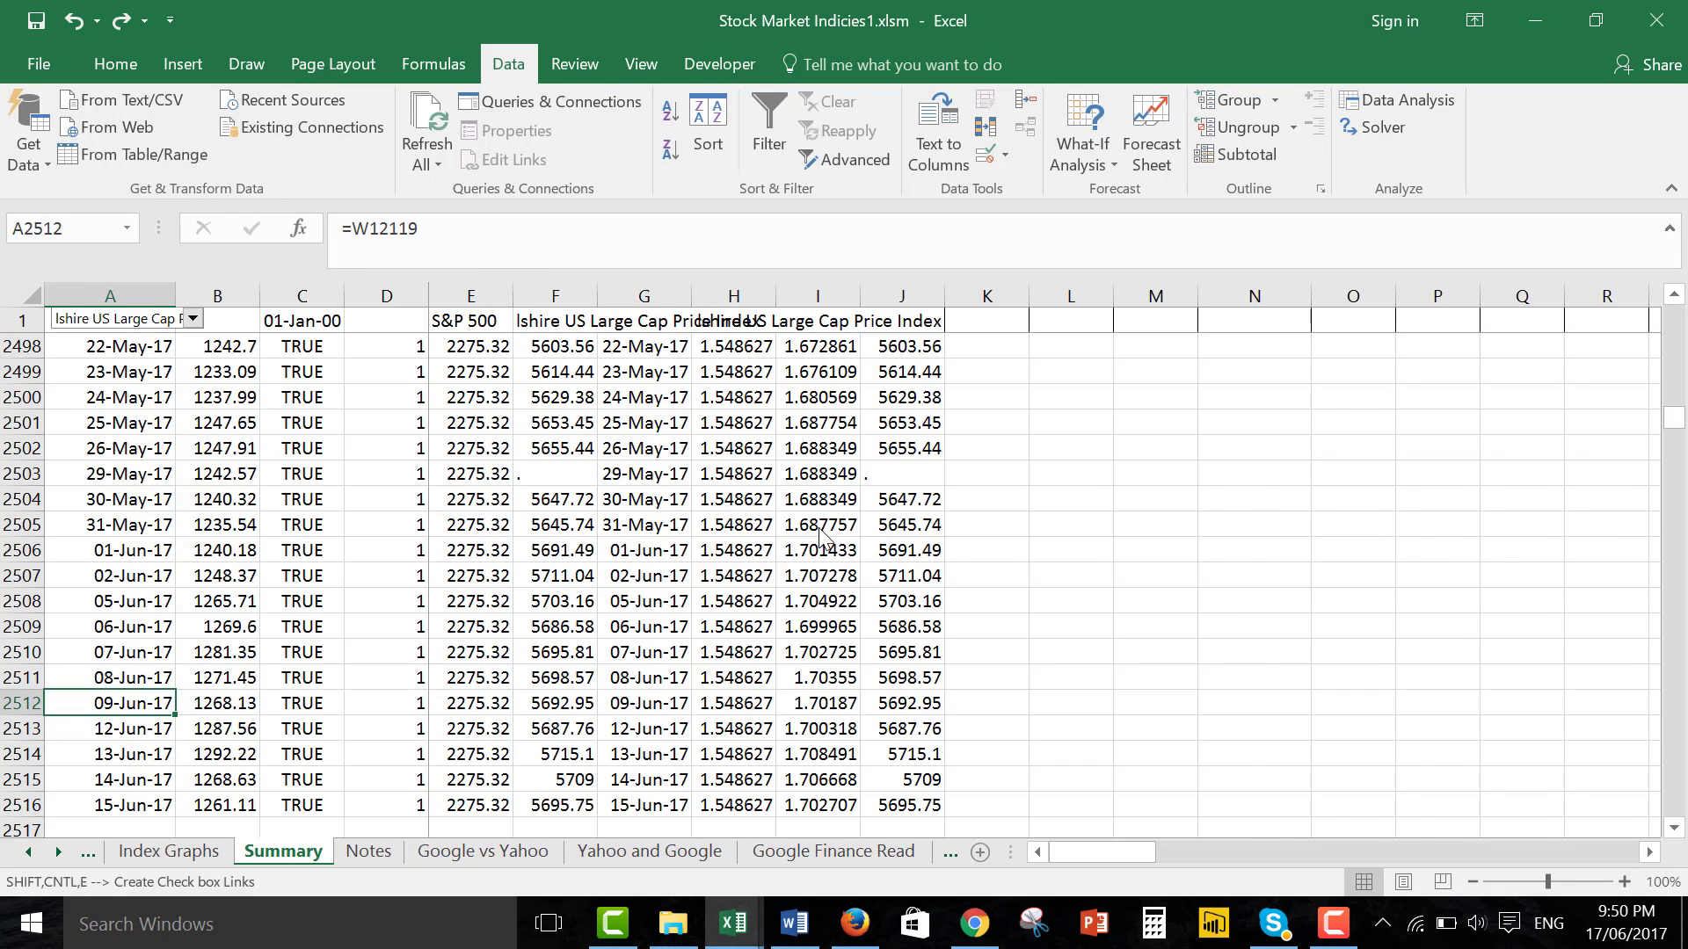
key("ctrl+Home")
key("Down")
key("Down")
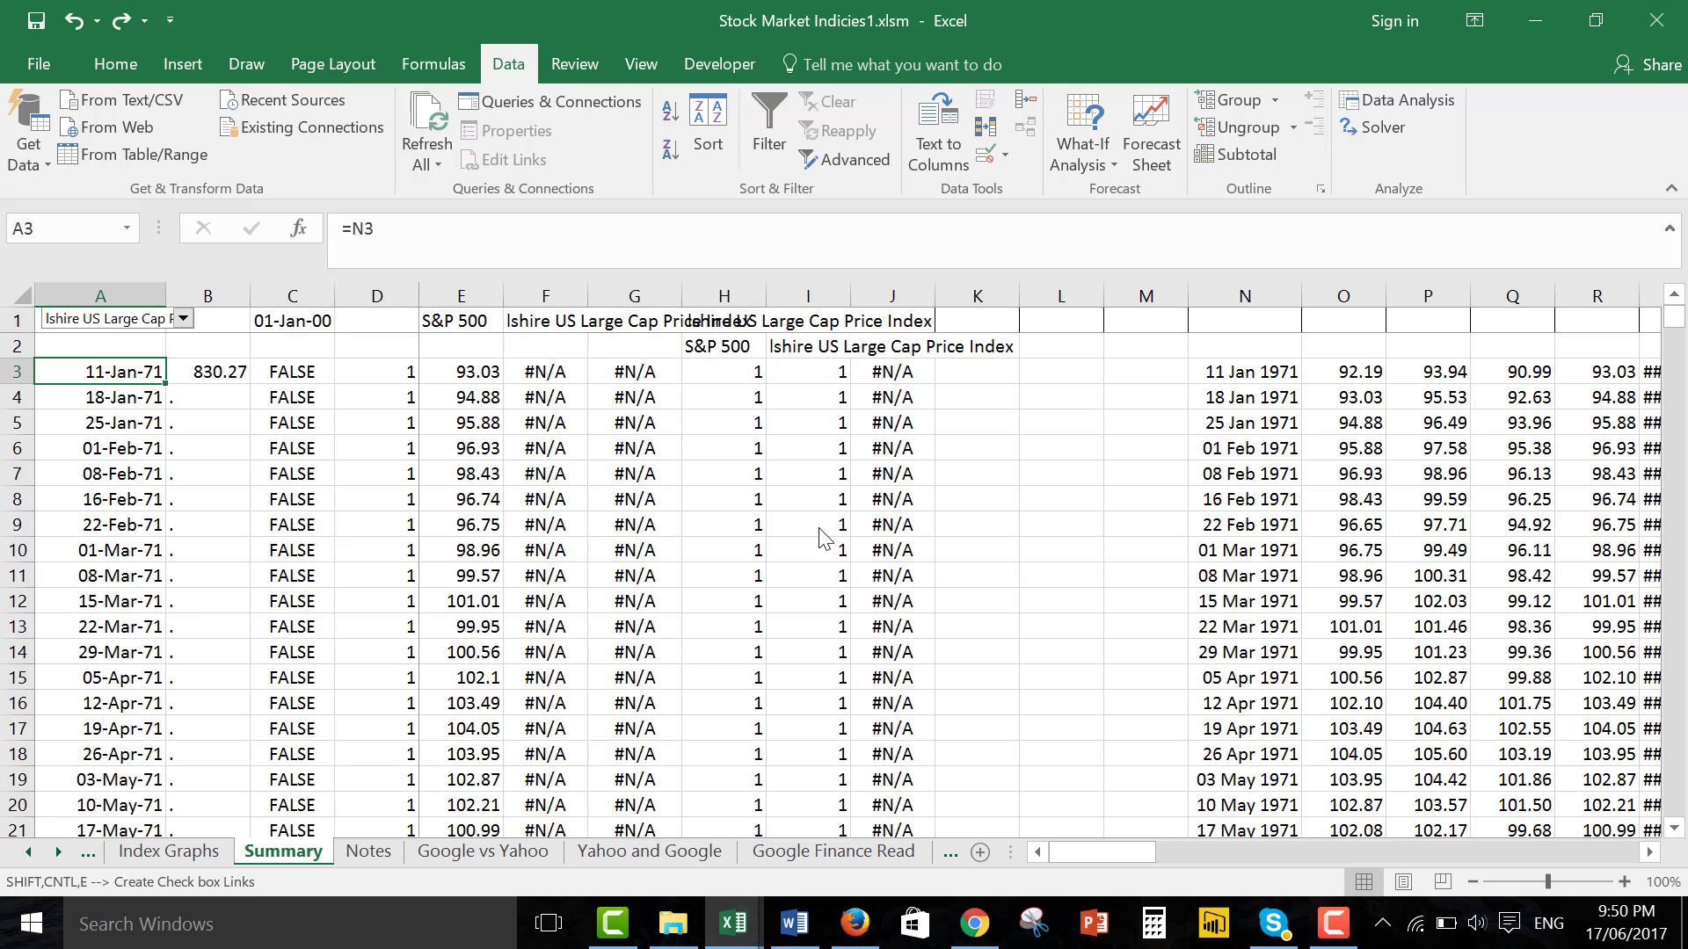
Look down the weekly dates in column A of the Summary sheet and return to the first row.
key("Down")
key("Down")
key("Down")
key("Down")
key("Down")
key("Down")
key("Down")
key("Down")
key("Down")
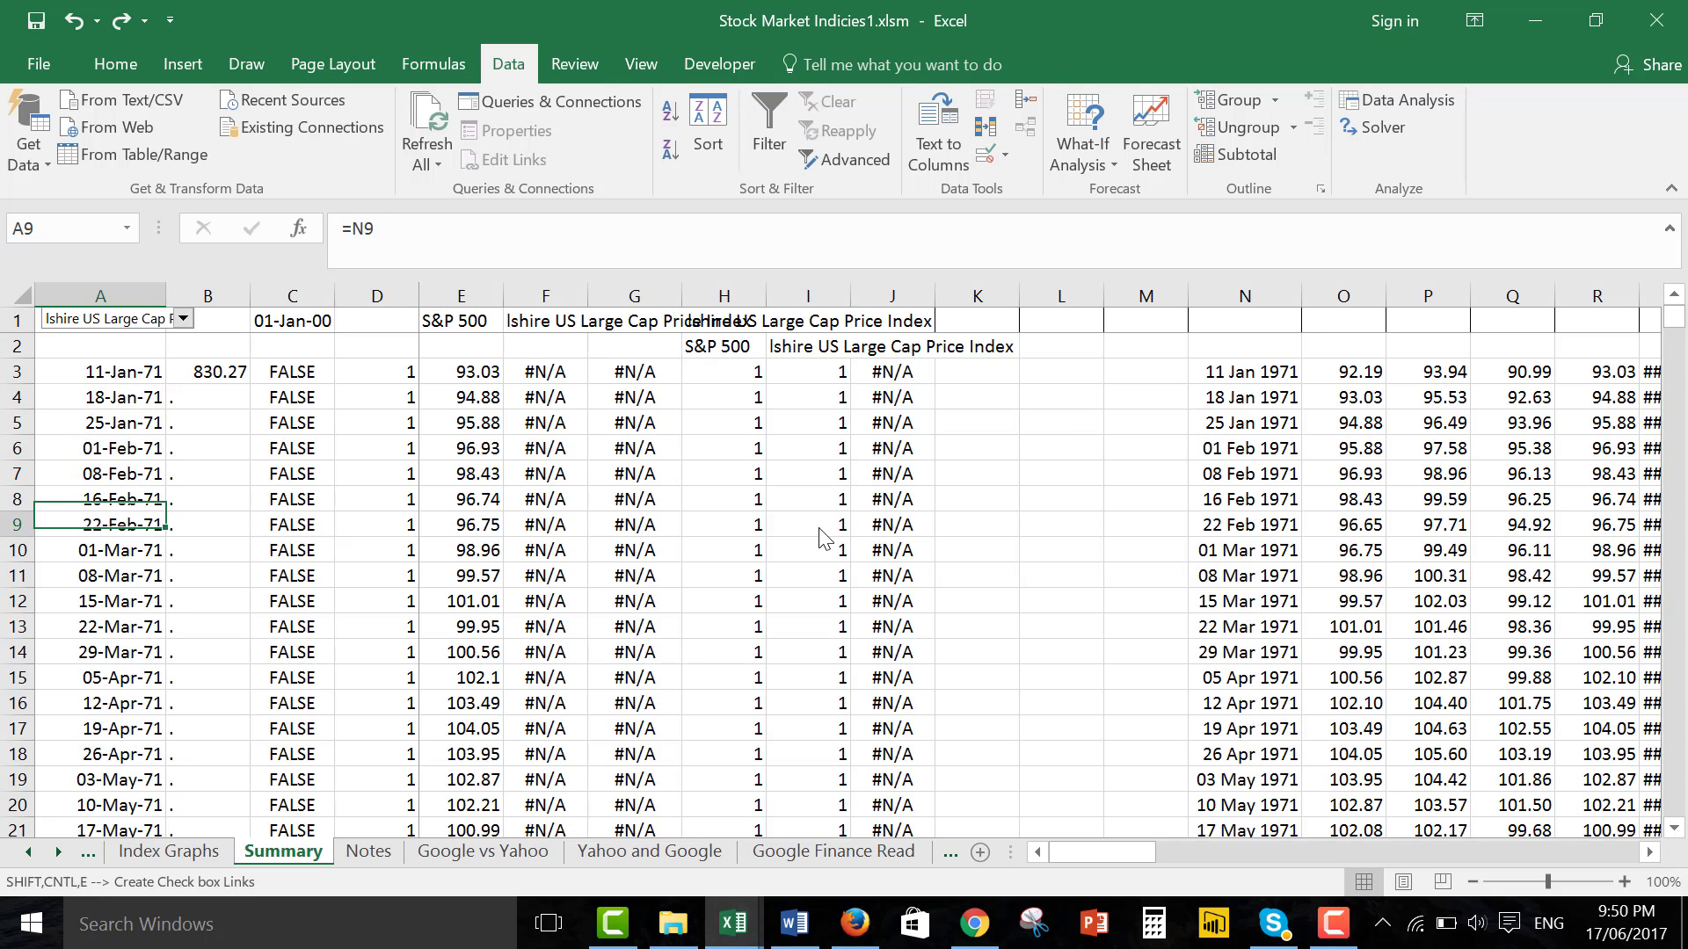
key("Down")
key("Down")
key("Down")
key("Down")
key("Down")
key("Down")
key("Down")
key("Down")
key("Down")
key("Down")
key("Down")
key("Down")
key("Down")
key("Down")
key("Down")
key("Down")
key("Down")
key("Down")
key("Down")
key("Down")
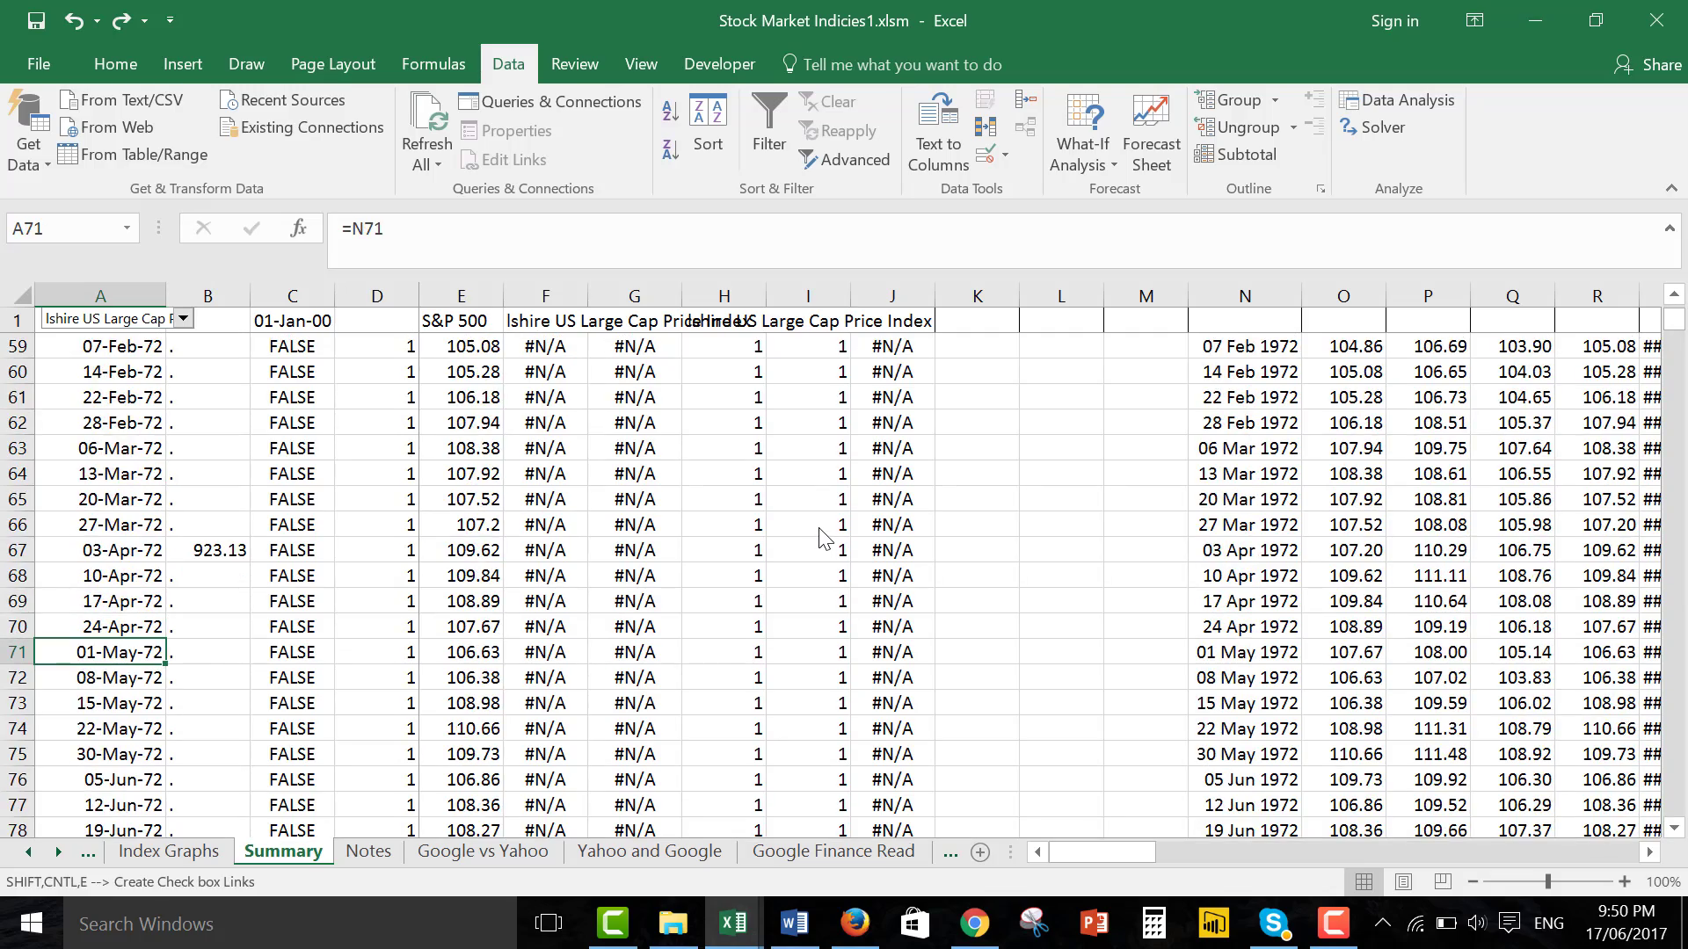
key("Down")
key("Down")
key("Down")
key("Down")
key("Down")
key("Down")
key("Down")
key("Down")
key("Down")
key("Down")
key("Down")
key("Down")
key("Down")
key("Down")
key("Down")
key("Down")
key("Down")
key("Down")
key("Down")
key("Down")
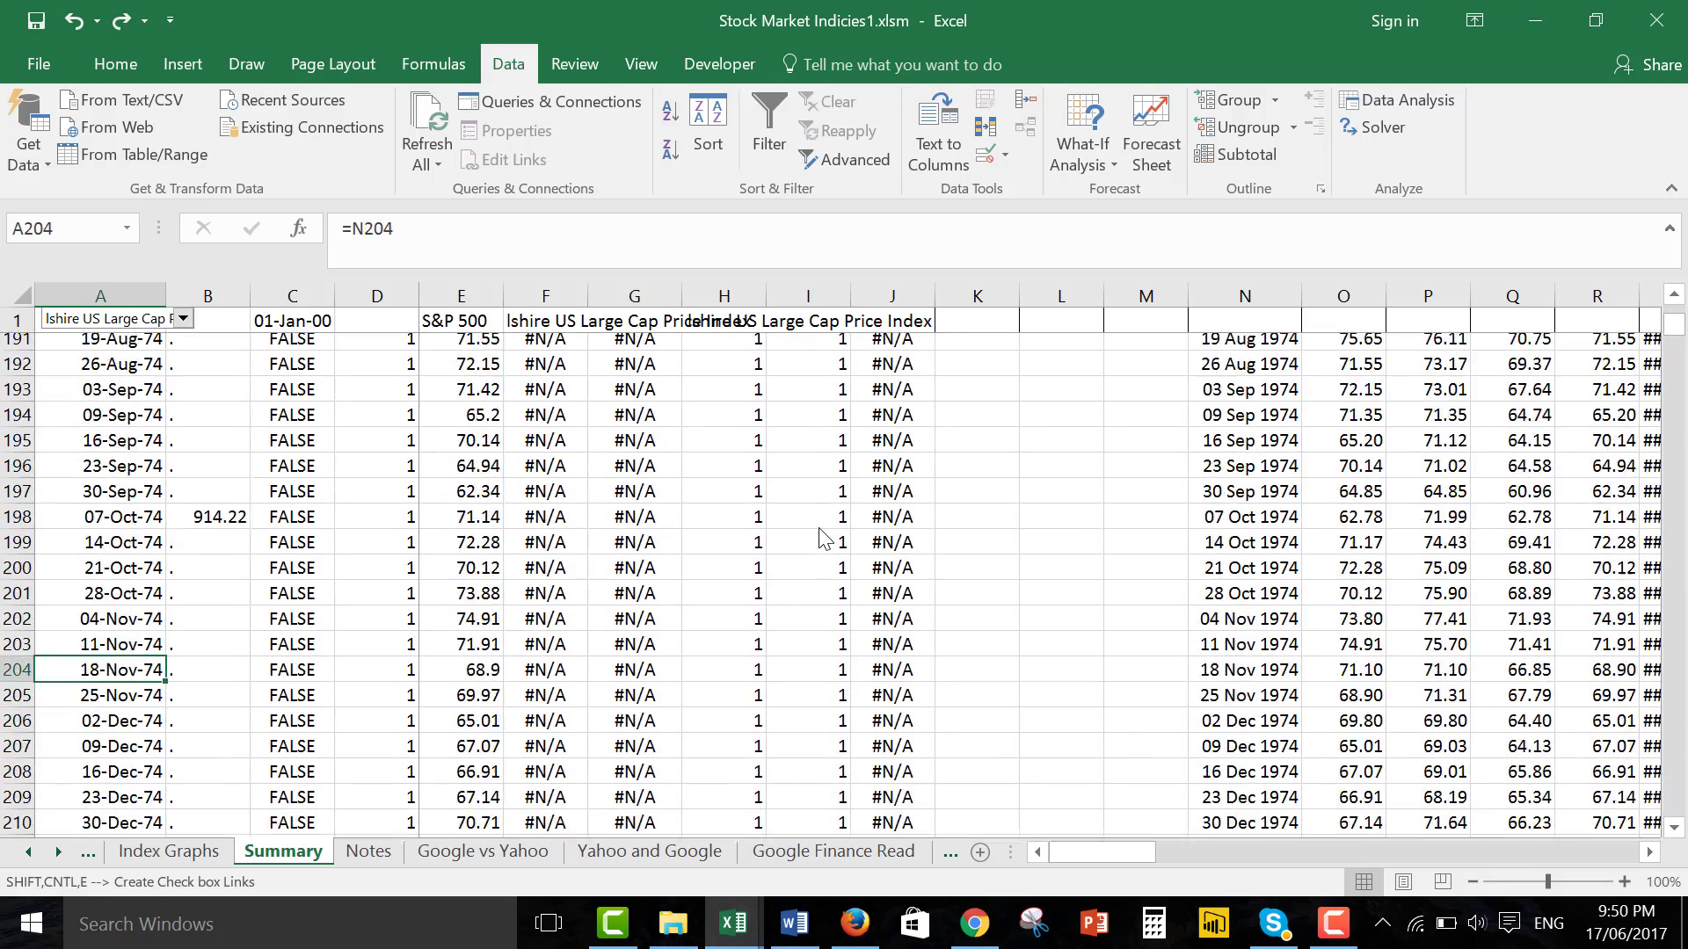
key("Down")
key("Down")
key("Down")
key("Down")
key("Down")
key("Down")
key("Down")
key("Down")
key("Down")
key("Down")
key("Down")
key("Down")
key("Down")
key("Down")
key("Down")
key("Down")
key("Down")
key("Down")
key("Down")
key("Down")
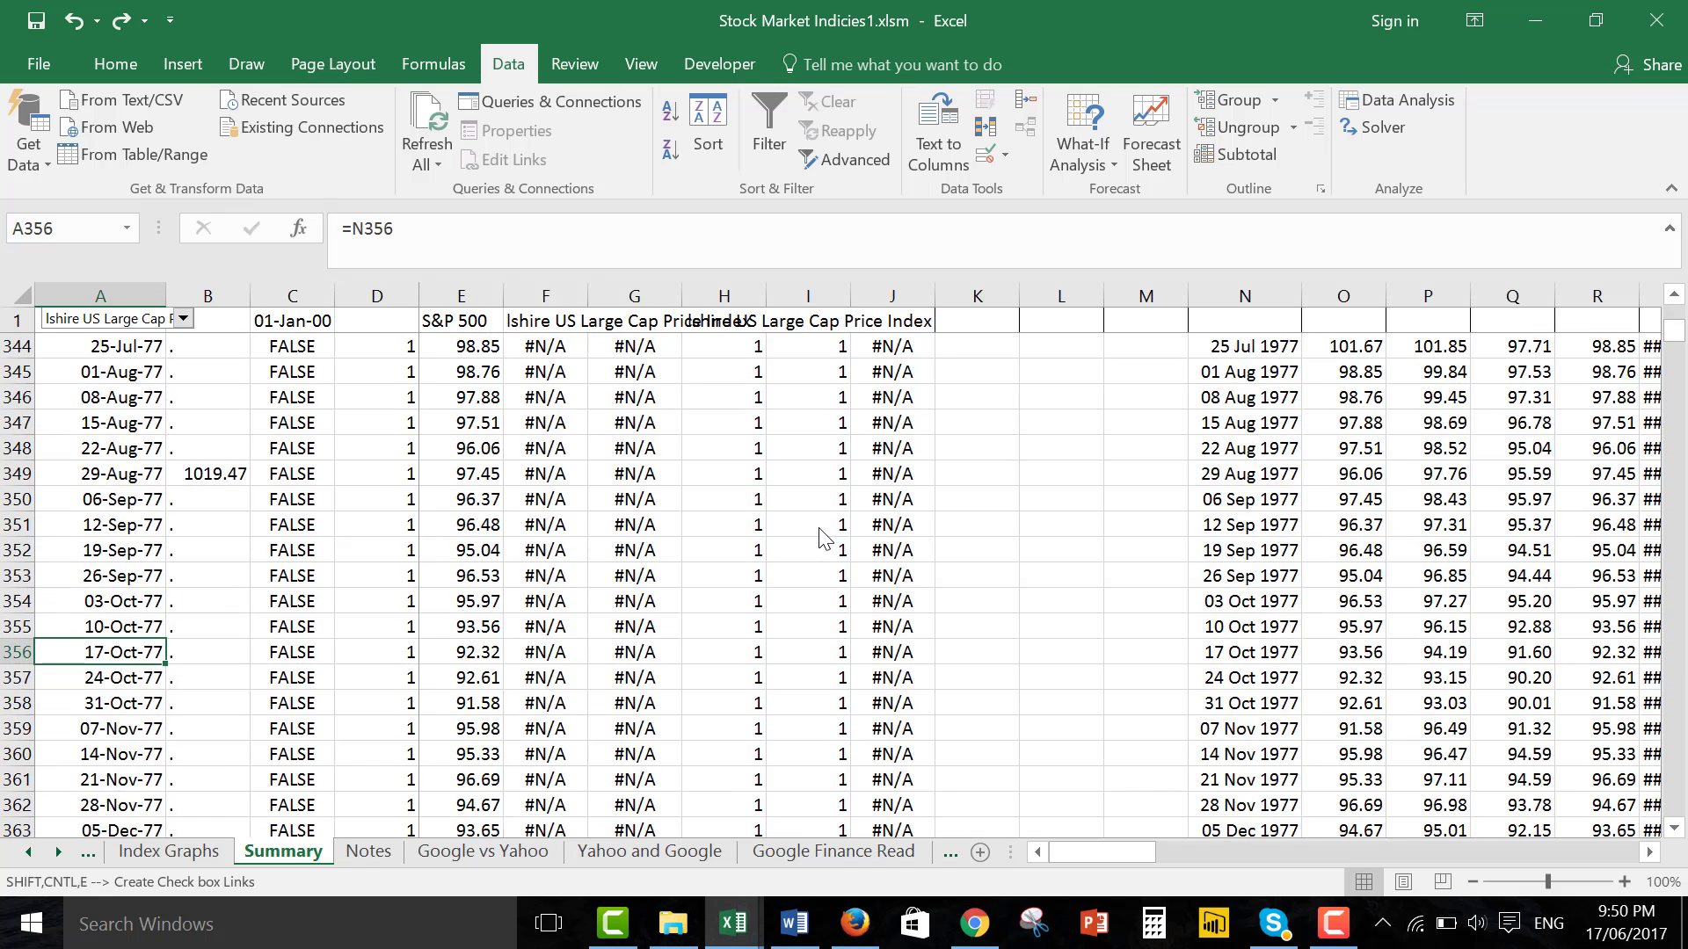
key("ctrl+Home")
key("Up")
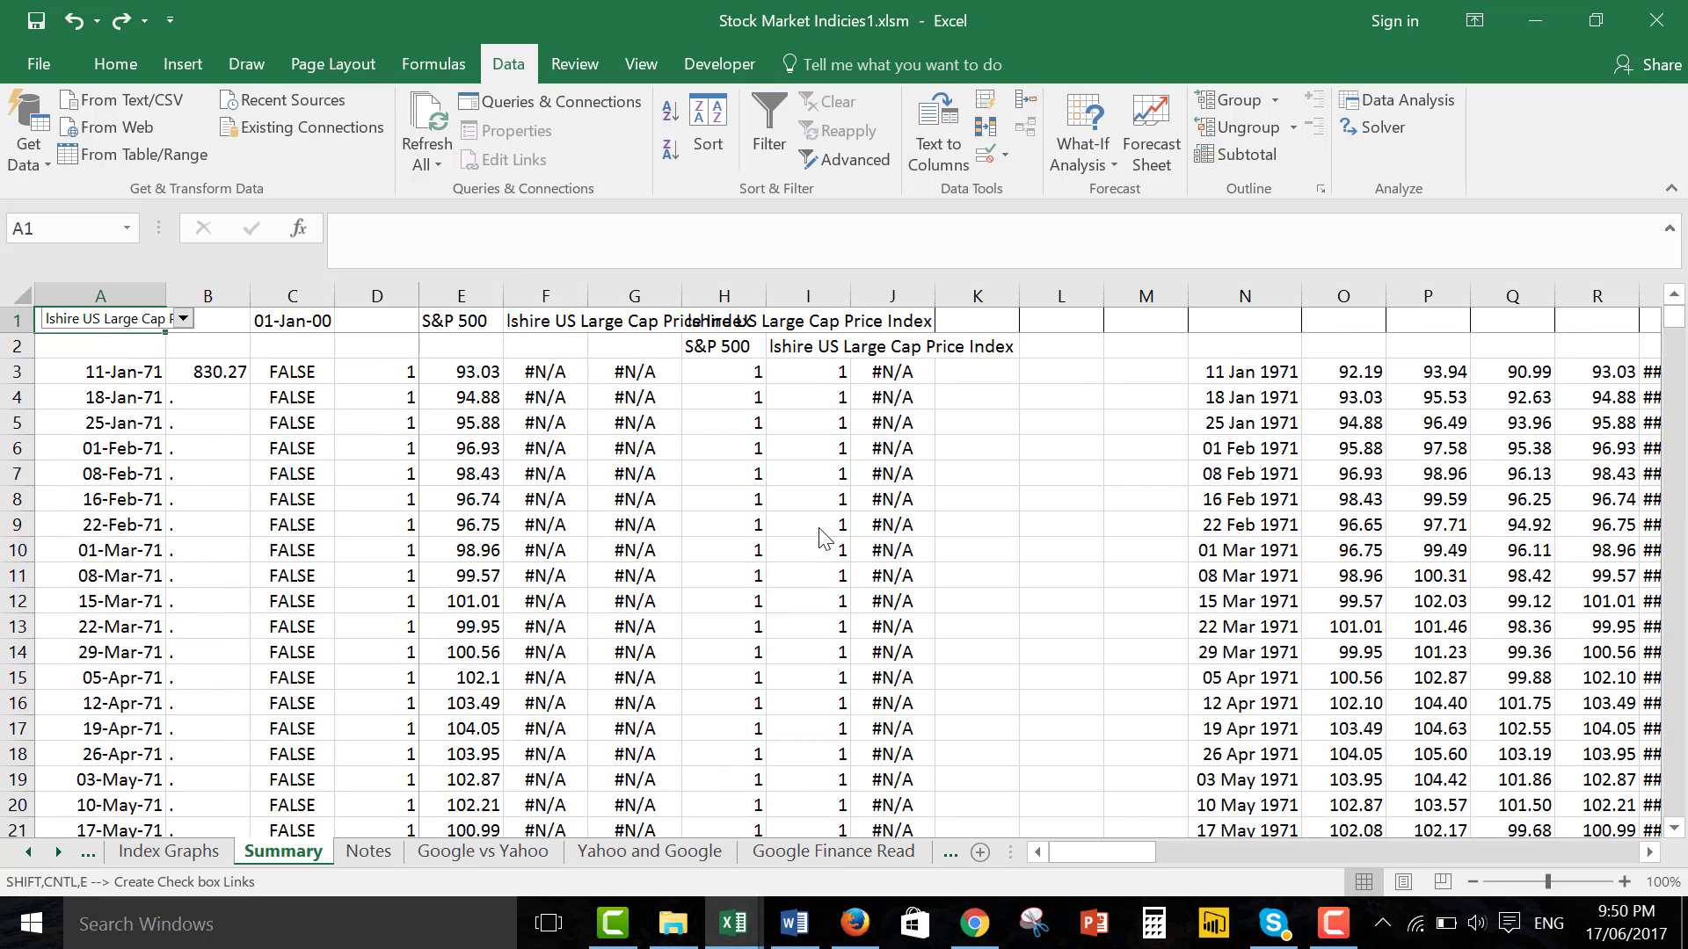
Inspect the formula behind the index title in cell F1, beside the S&P 500 header.
key("Right")
key("Right")
key("Right")
key("Right")
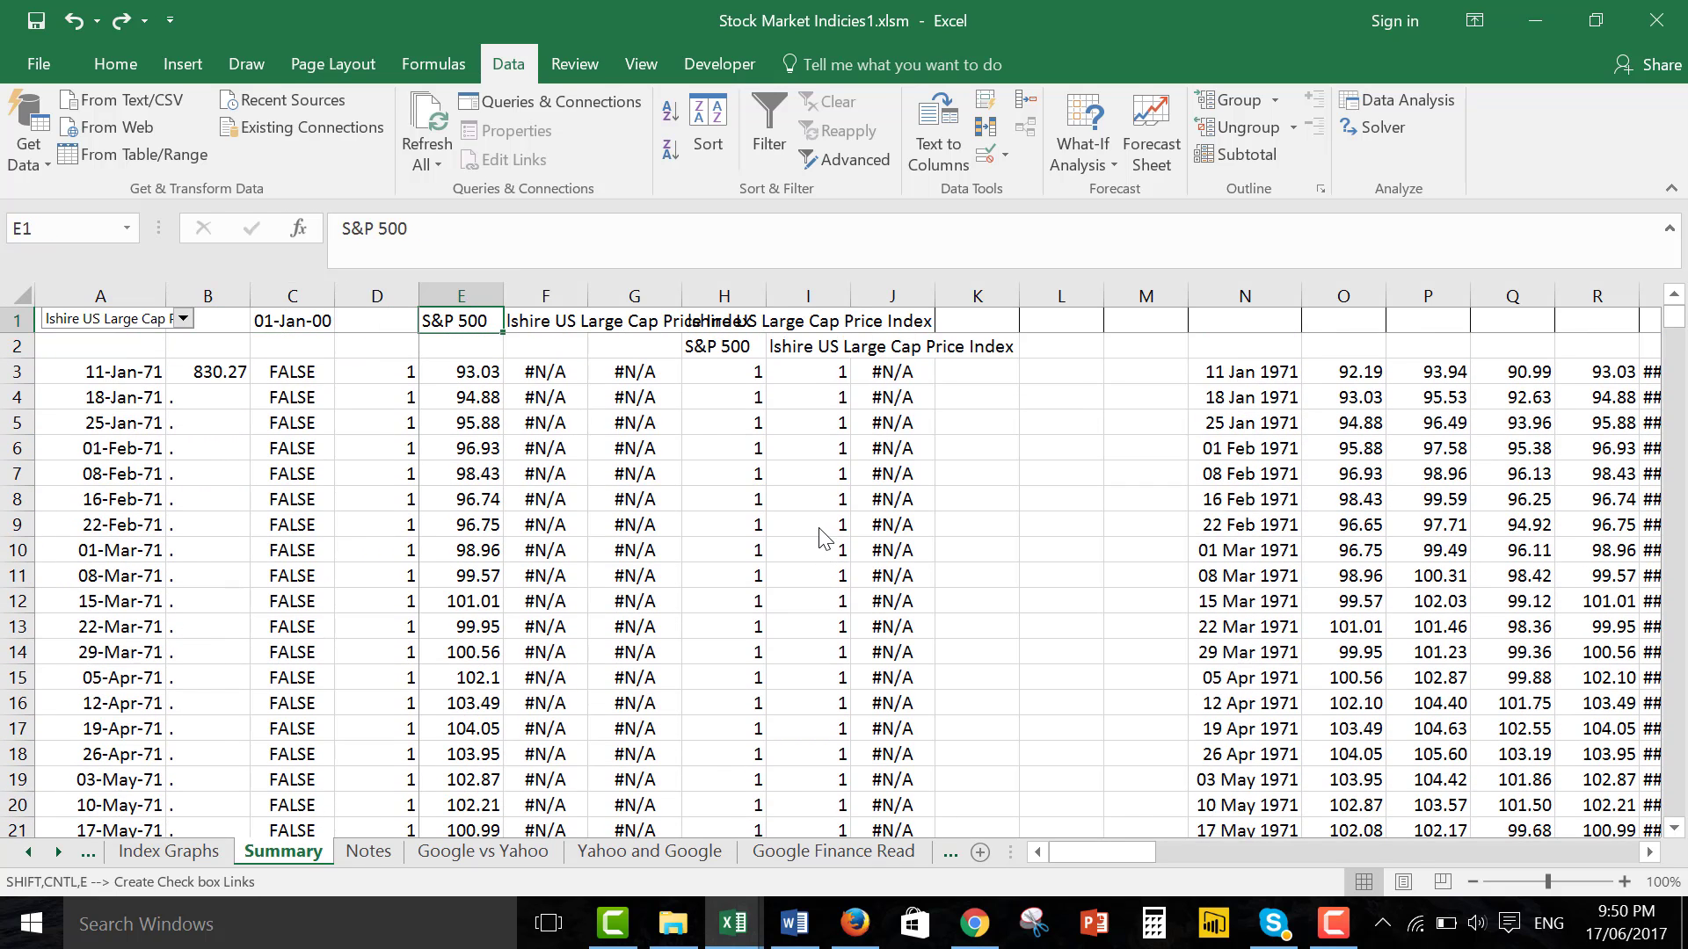
key("Right")
key("F2")
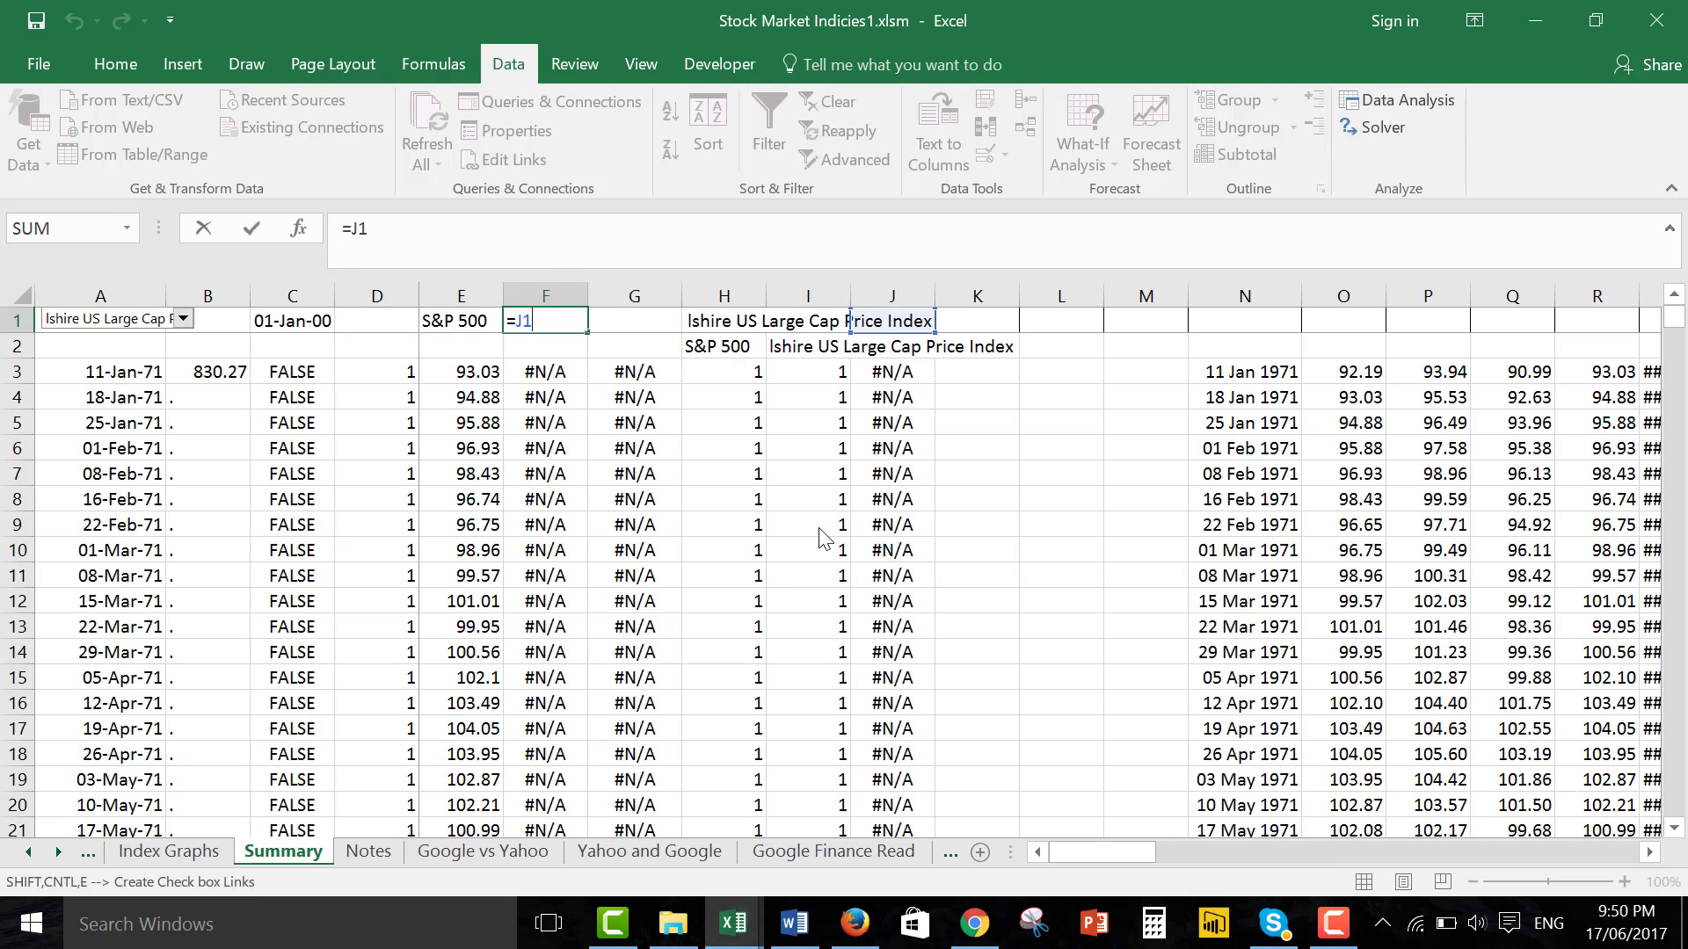
key("ctrl+Return")
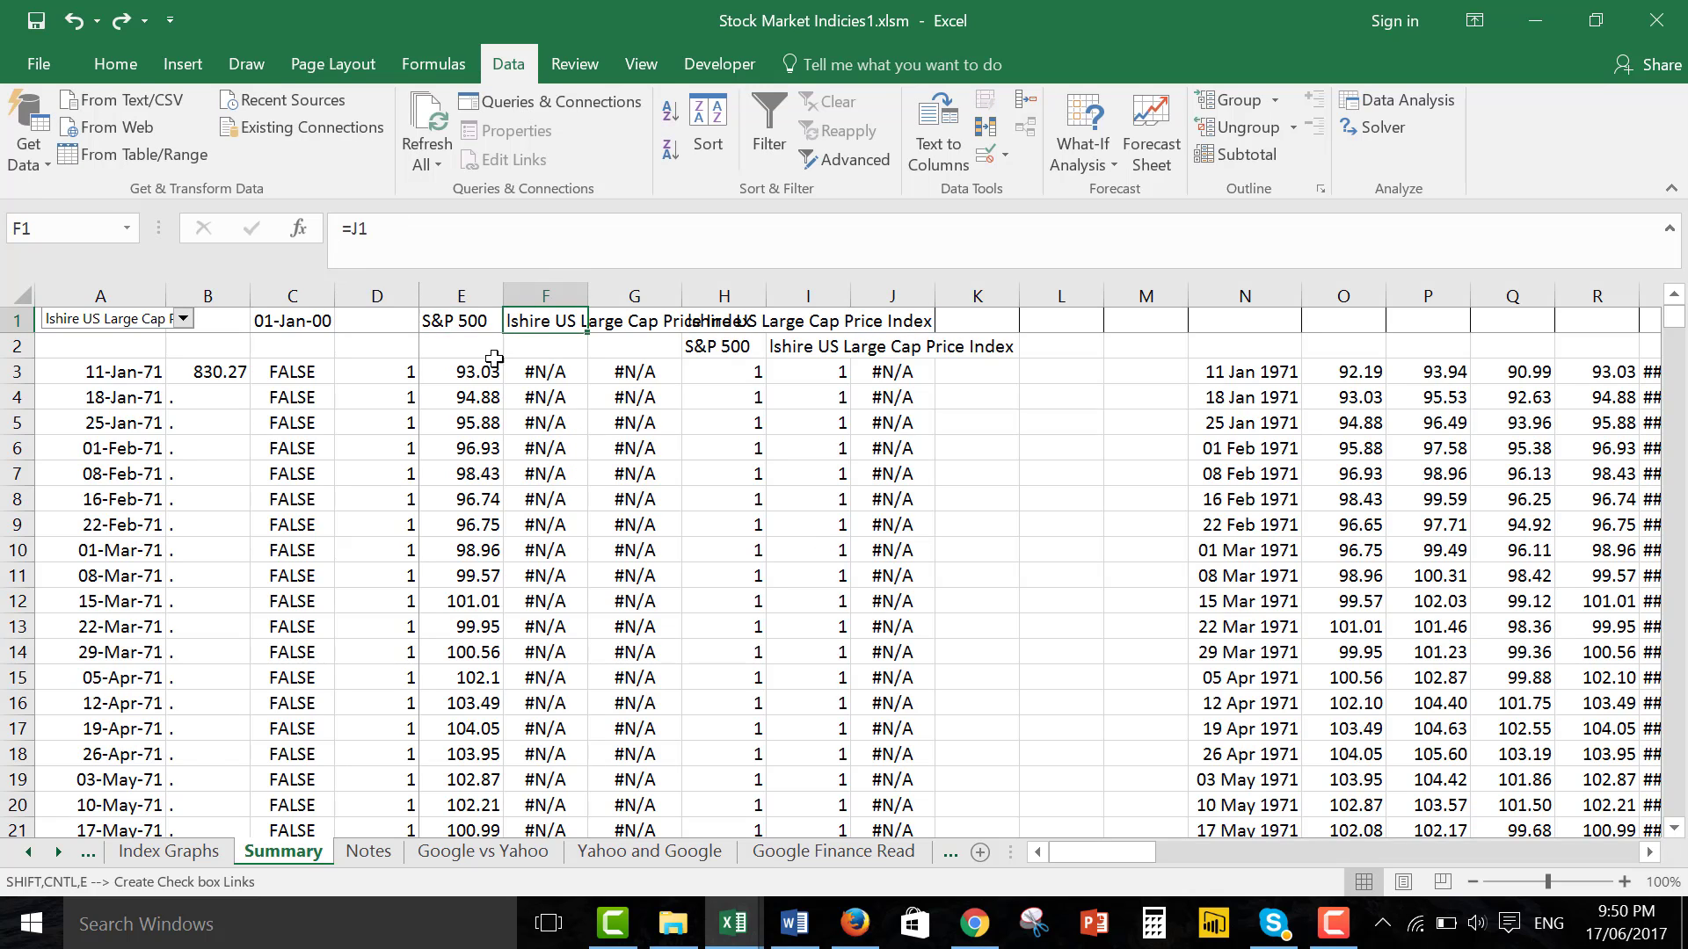
Choose the Dow Jones Composite Index in the index selector at cell A1.
left_click(182, 319)
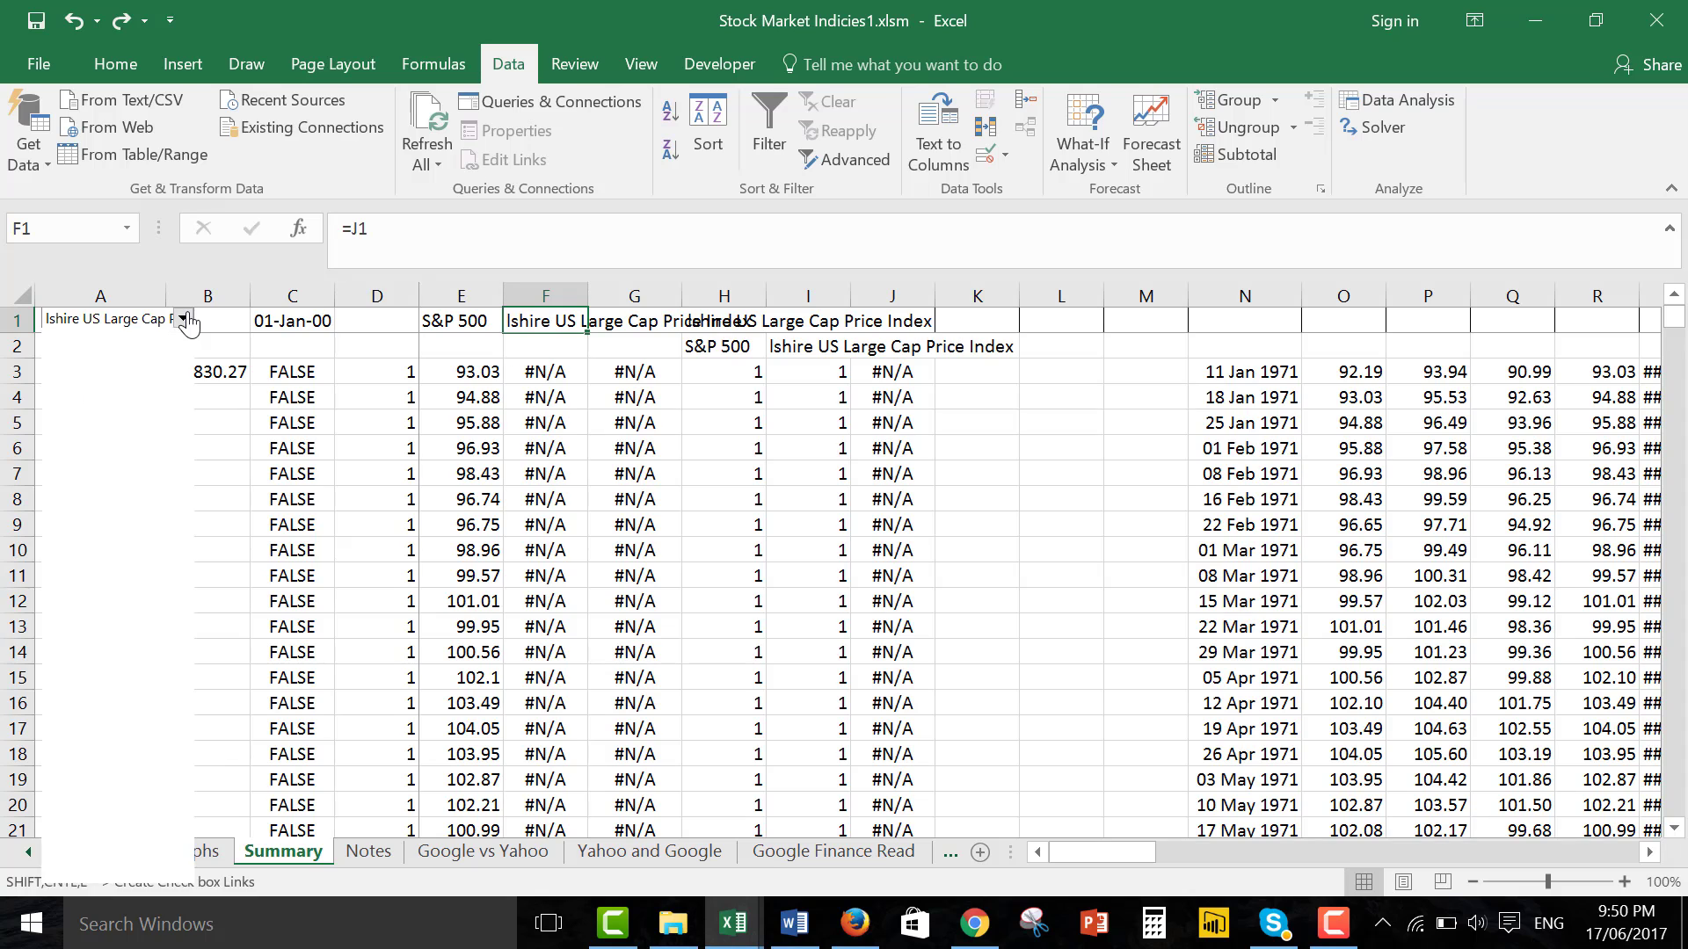
key("Up")
key("Up")
key("Up")
key("Up")
key("Up")
key("Up")
key("Up")
key("Up")
key("Up")
key("Up")
key("Up")
key("Up")
key("Up")
key("Up")
key("Up")
key("Up")
key("Up")
key("Up")
key("Up")
key("Up")
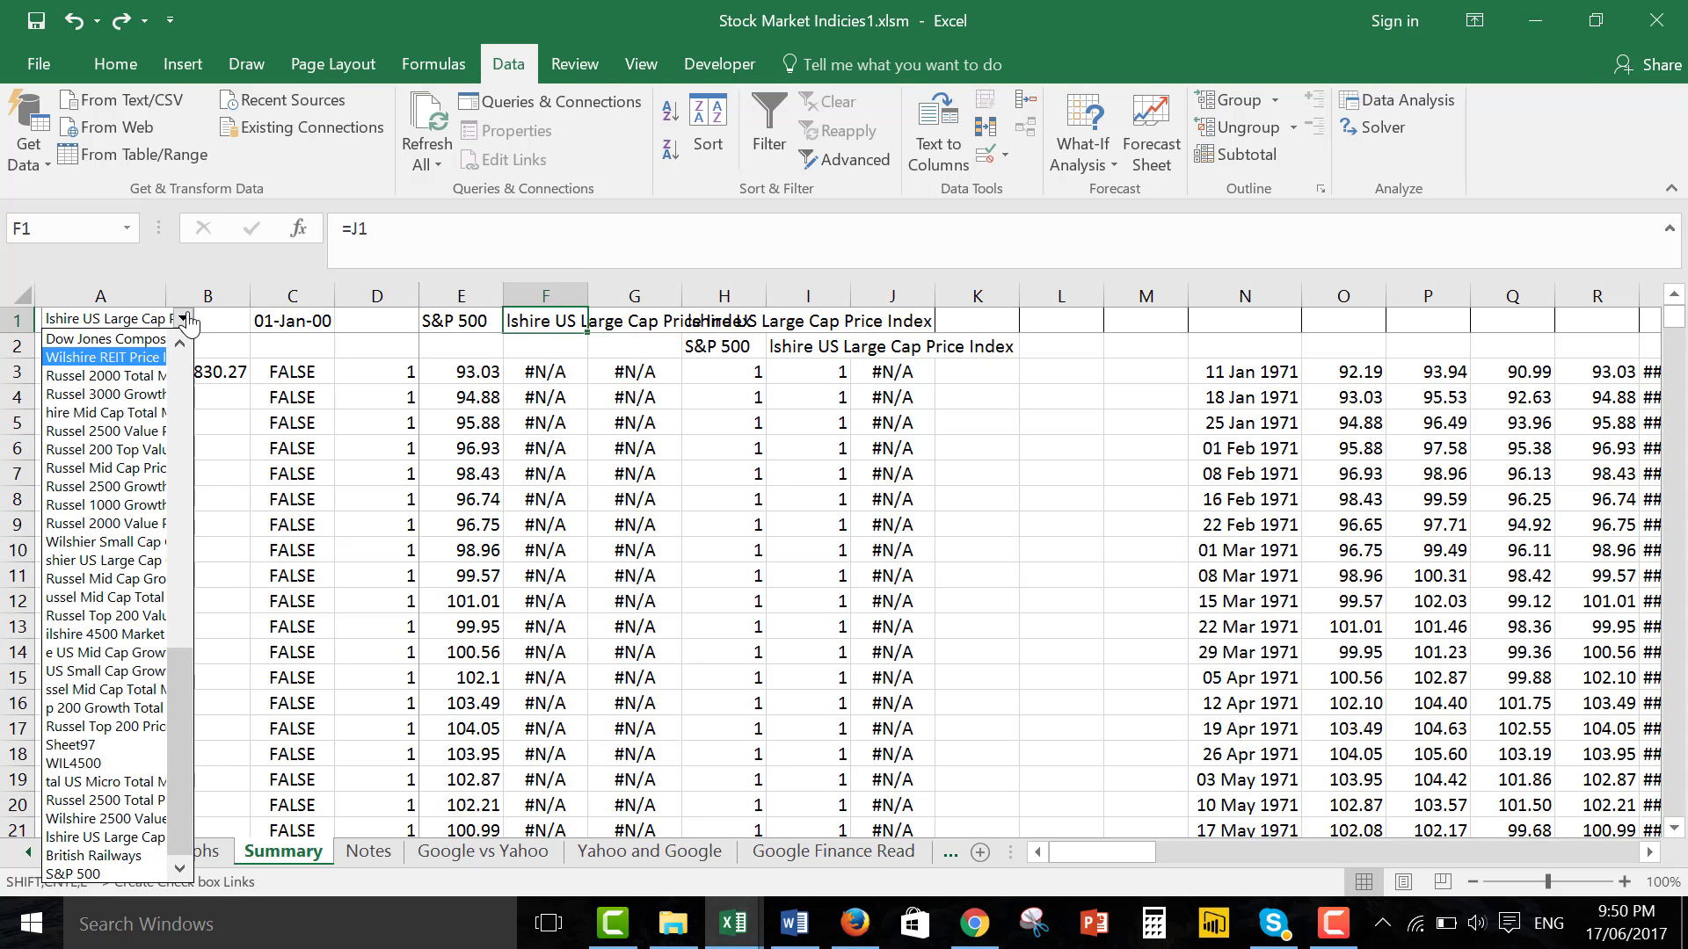
key("Escape")
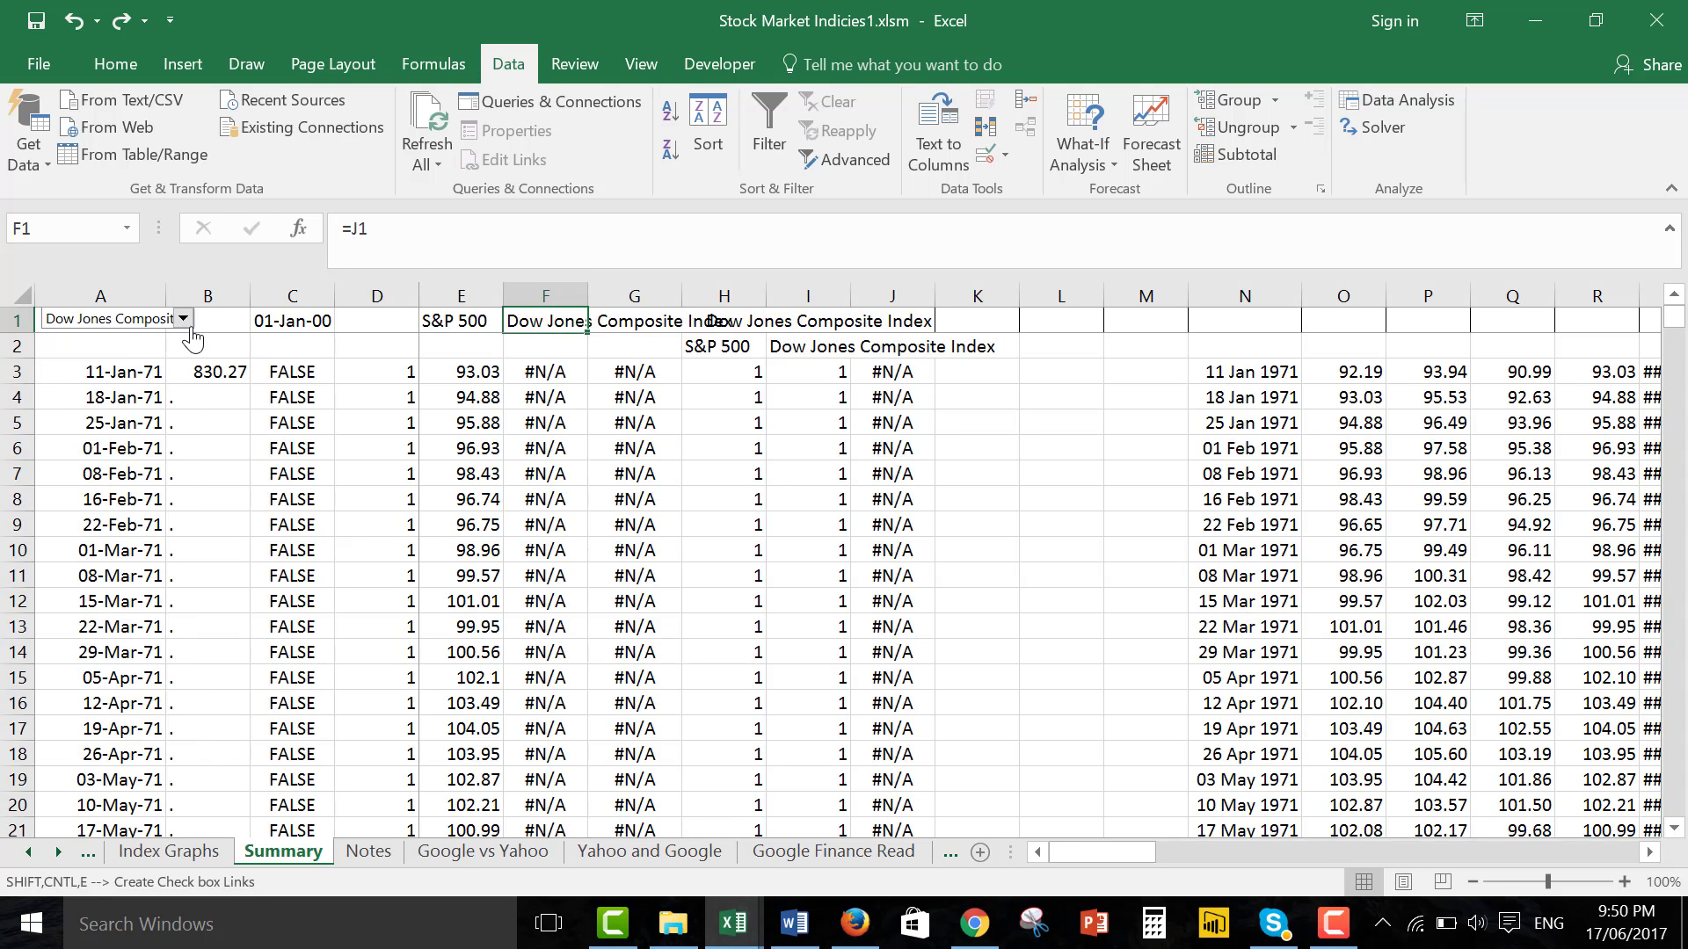
Check the first data row's formulas under the selected index, ending on cell G3.
key("Down")
key("Up")
key("Down")
key("Down")
key("Down")
key("Up")
key("Right")
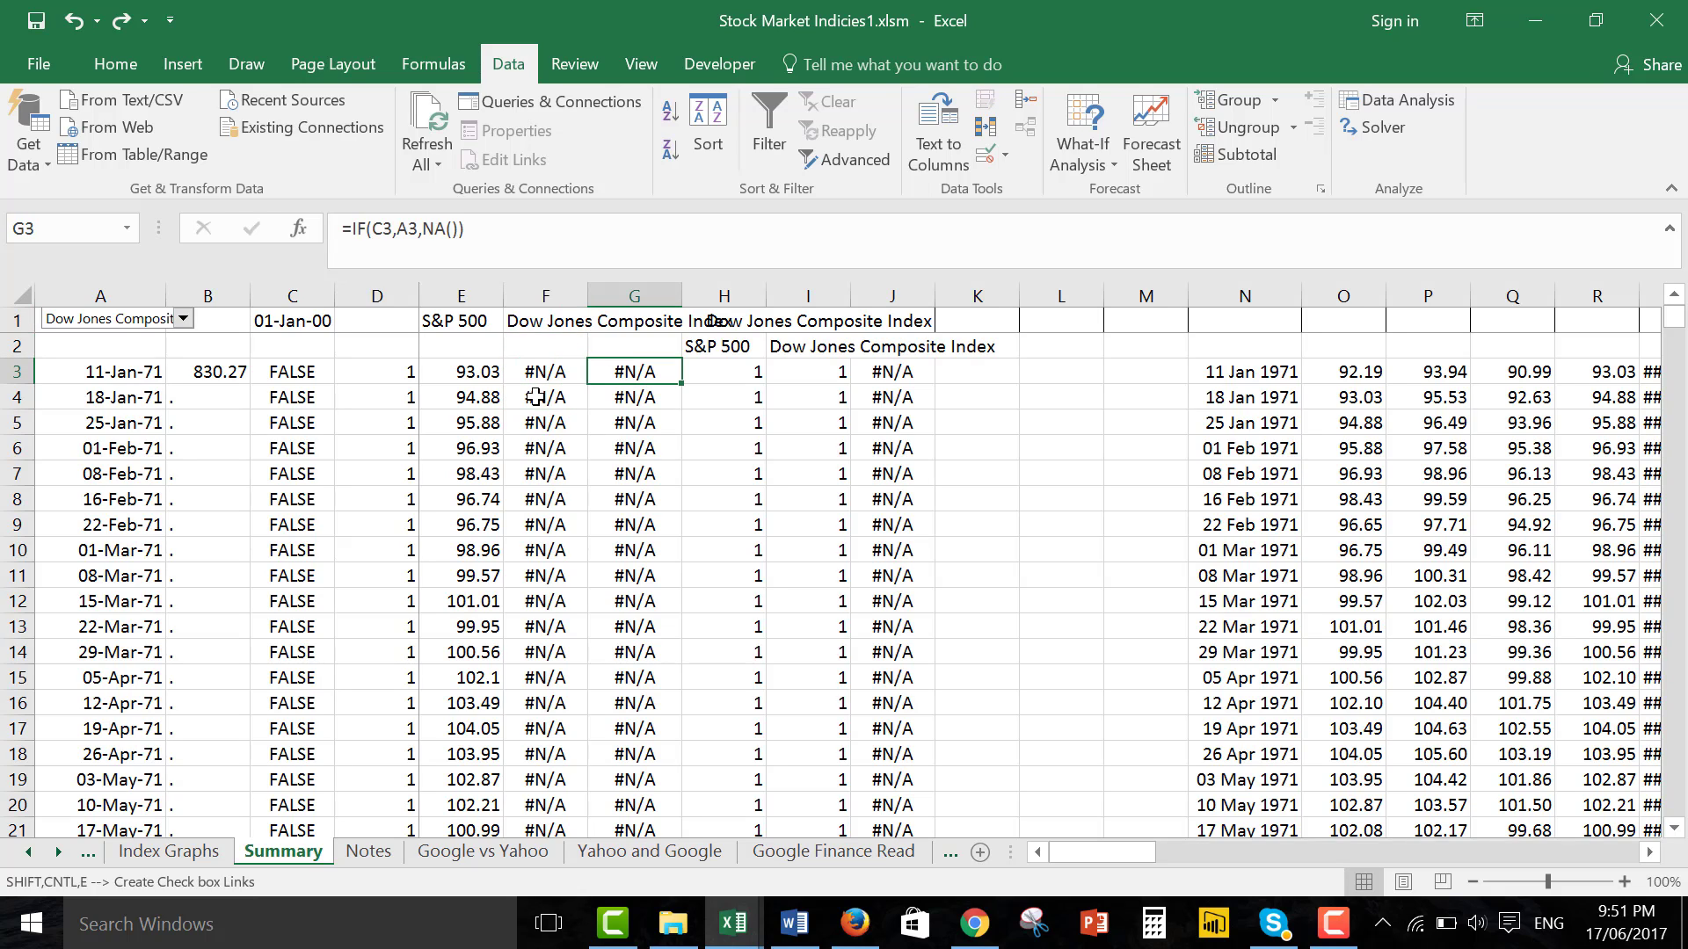
Examine the LOOKUP and INDIRECT formula in cell J3, then leave the cell without editing it.
key("Up")
key("Up")
key("Right")
key("Right")
key("Right")
key("Down")
key("Down")
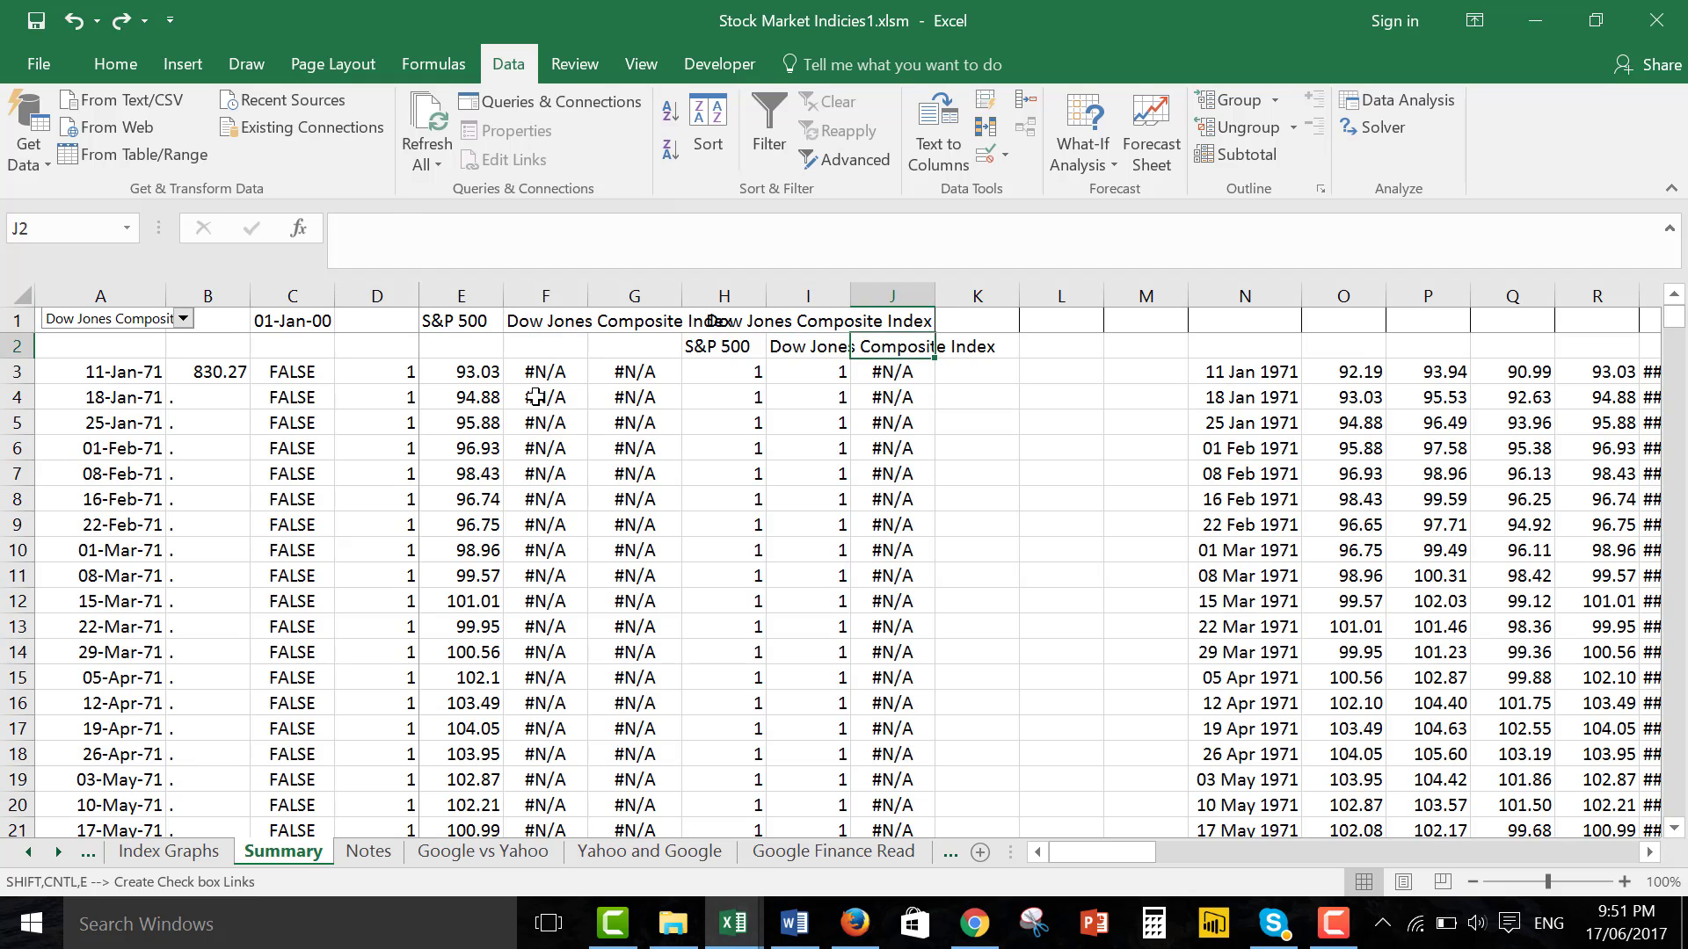
key("F2")
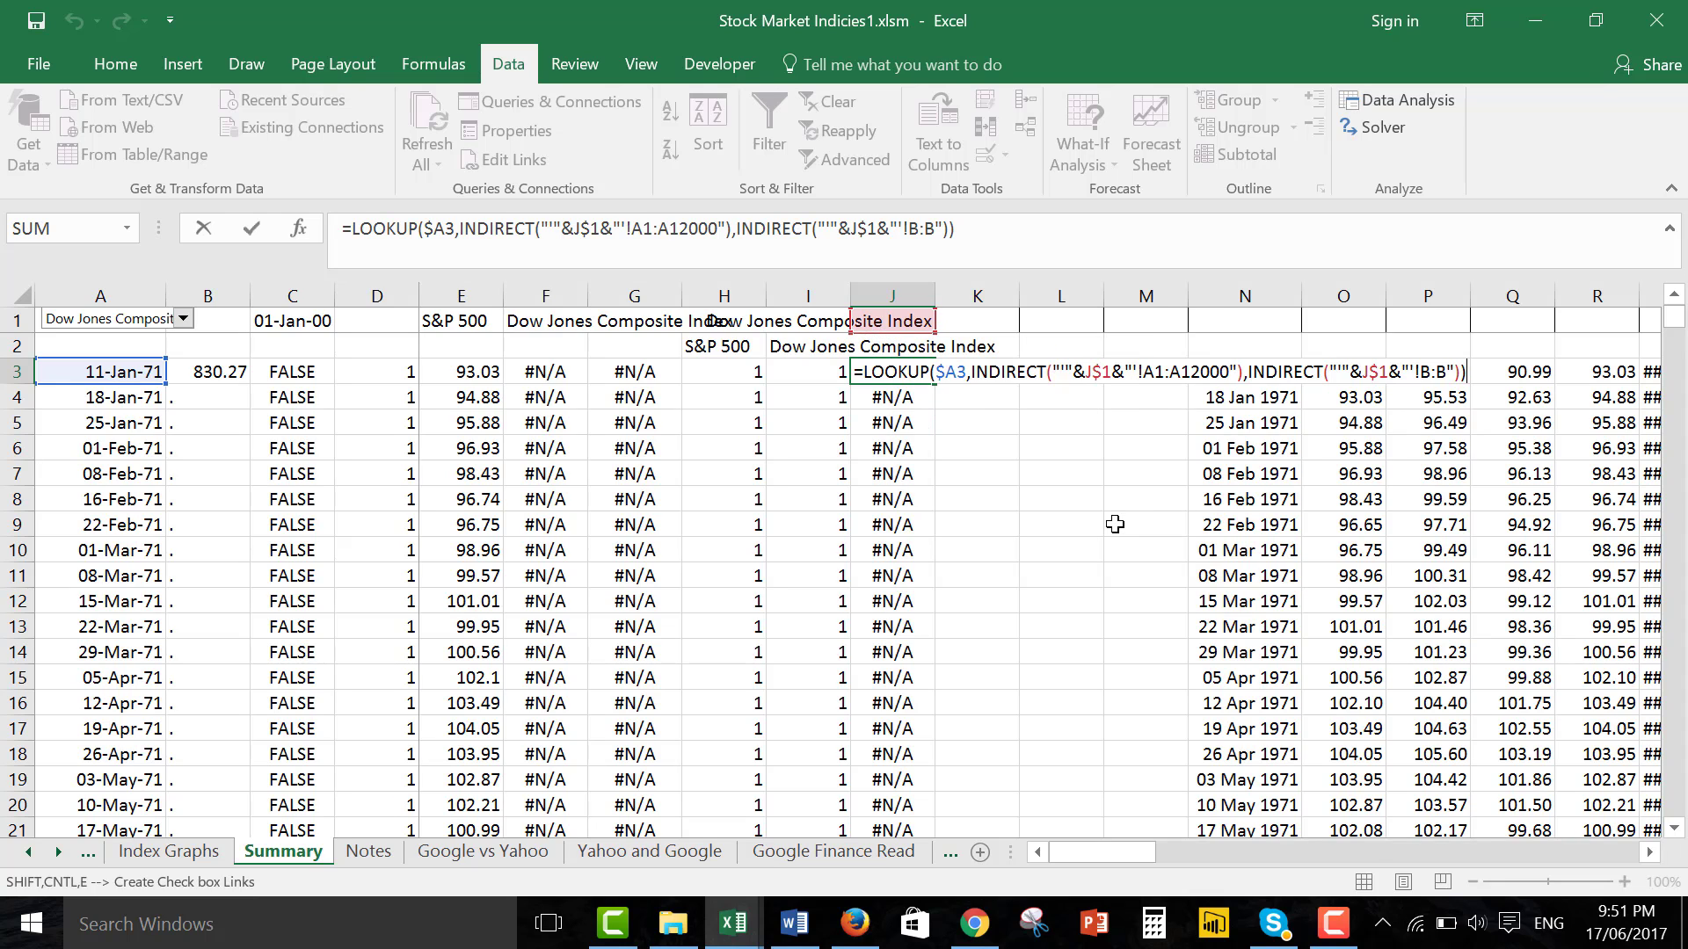
key("Escape")
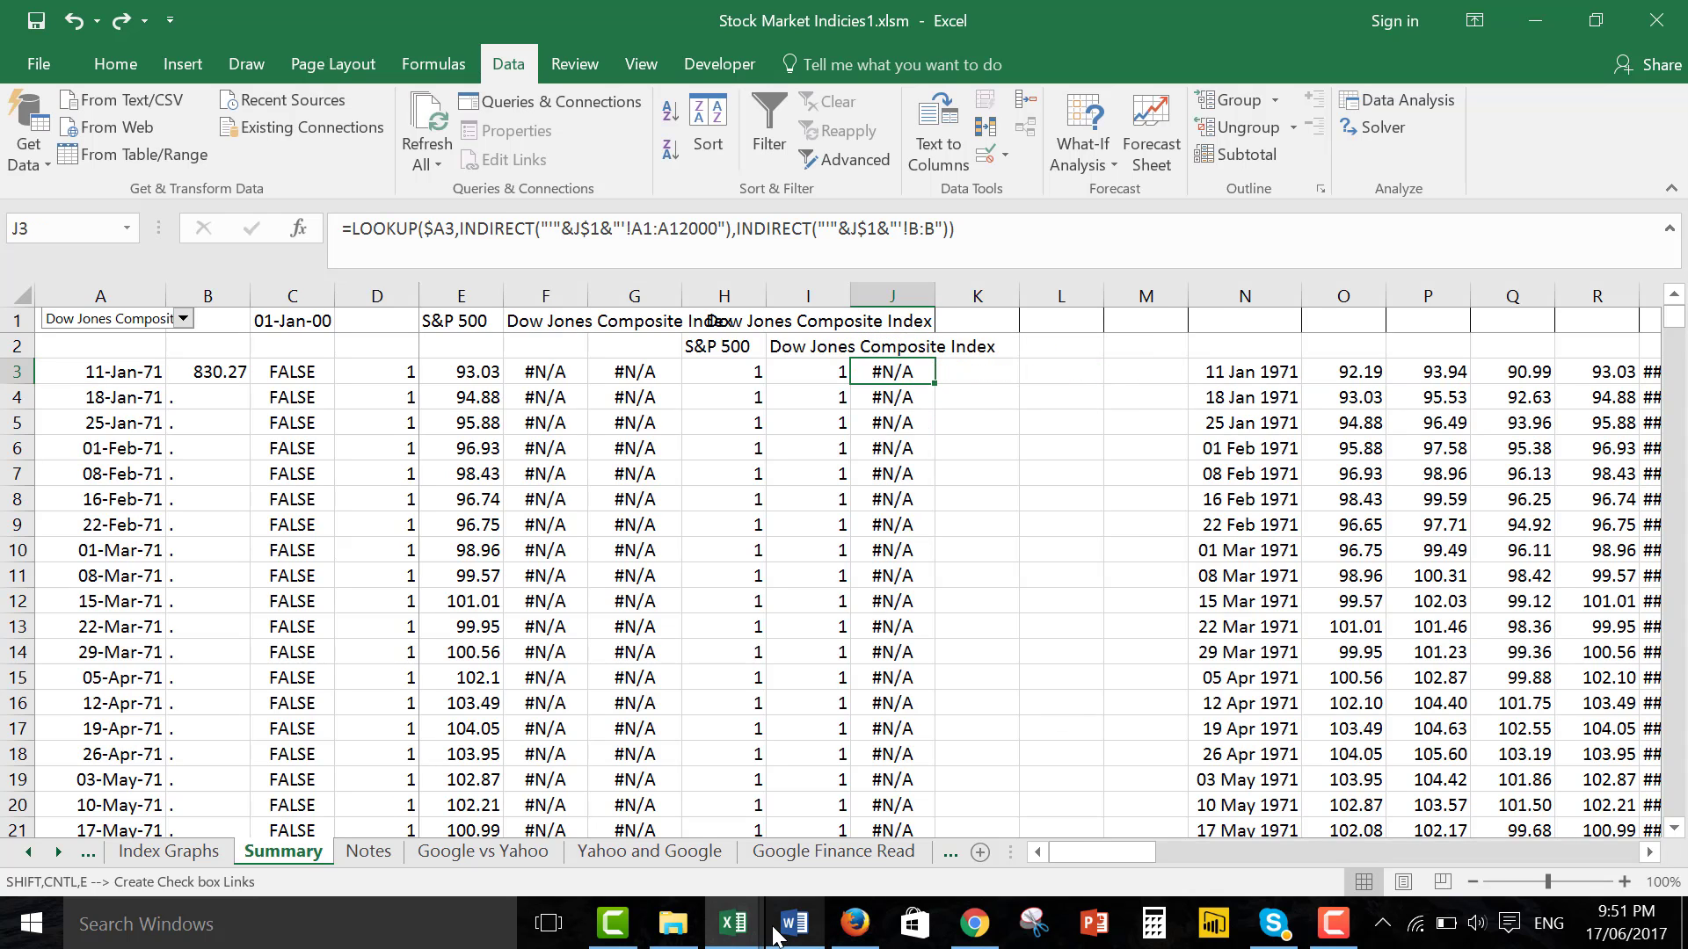
Switch to the Visual Basic editor and review the read_one_url_index code from the text-to-columns split to the title-combining loop.
left_click(730, 923)
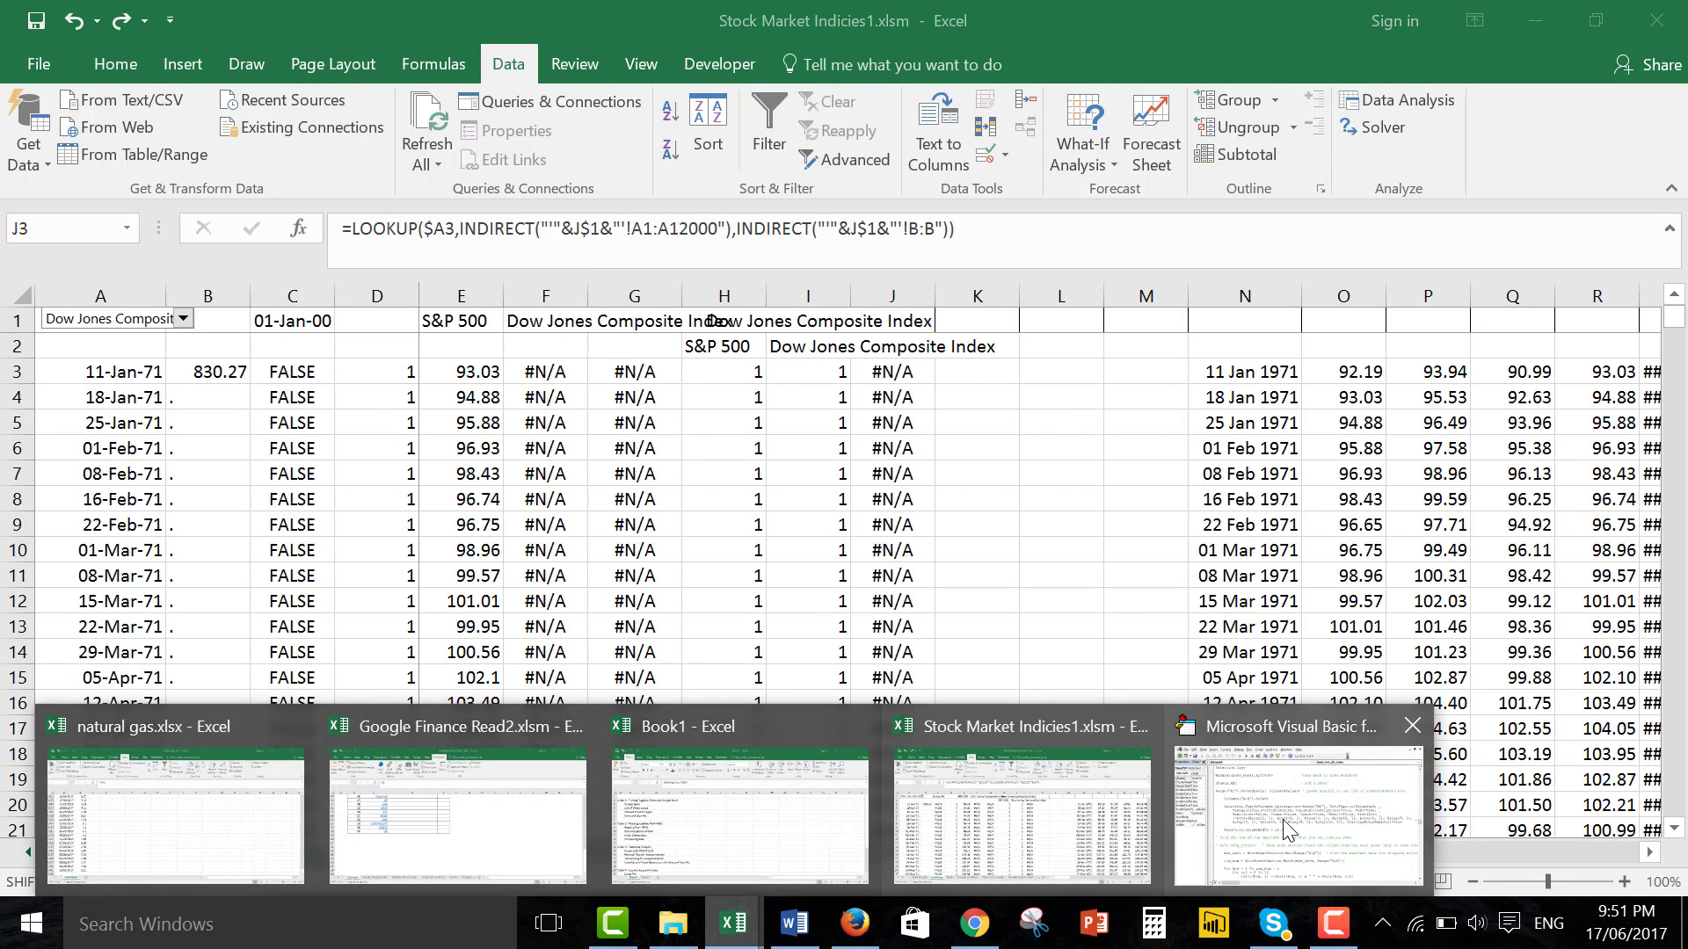
left_click(1284, 820)
key("Down")
key("Down")
key("Down")
key("Down")
key("Down")
key("Down")
key("Down")
key("Down")
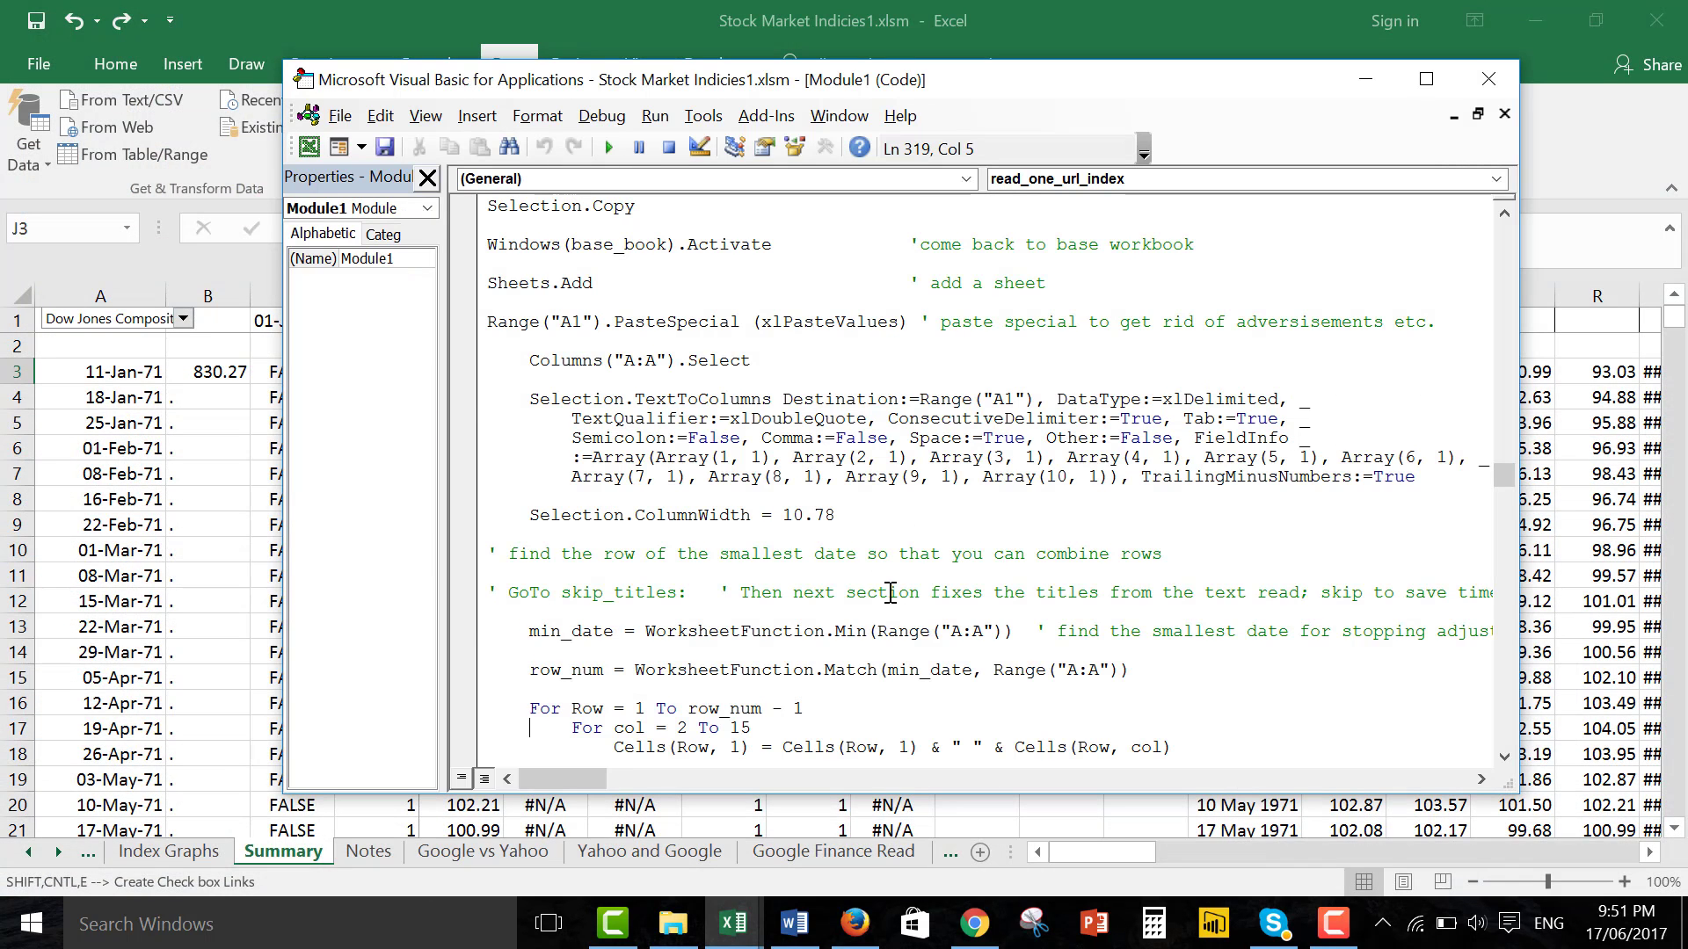
key("Up")
key("Up")
key("Up")
key("Up")
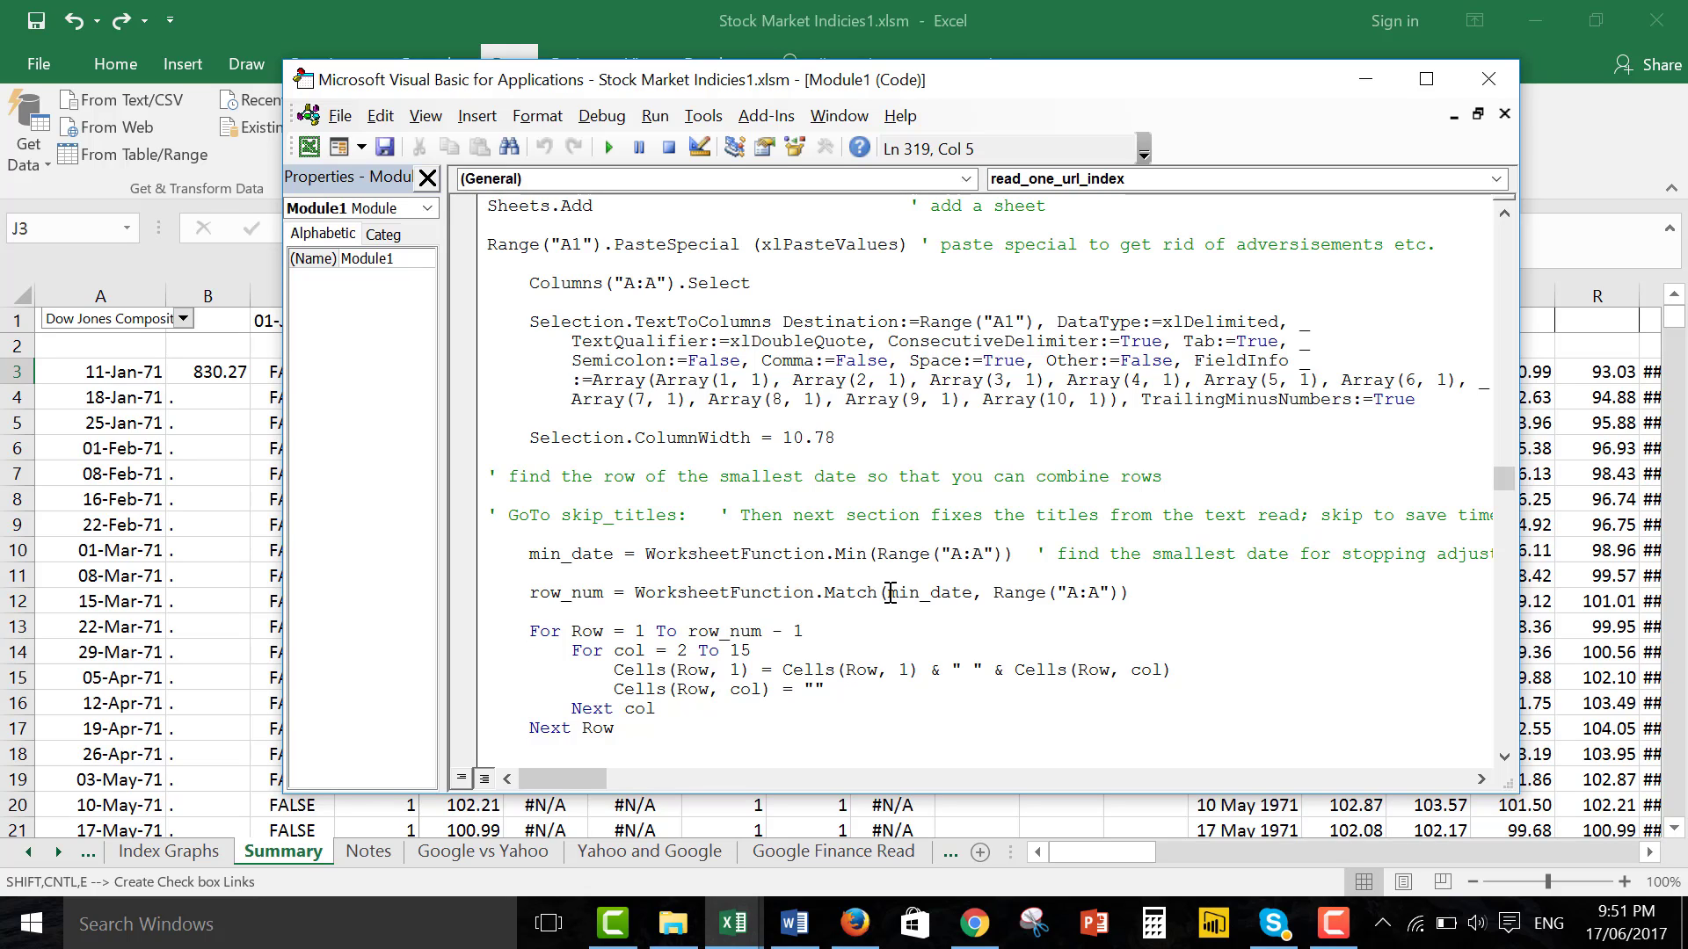
Review the read_one_url_index code from the smallest-date and row-match lines through the title-combining loop to the hyperlink parameters and row insert.
key("Up")
key("Right")
key("Right")
key("Right")
key("Down")
key("Up")
key("Right")
key("Right")
key("Right")
key("Right")
key("Right")
key("Right")
key("Right")
key("Home")
key("Up")
key("Up")
key("End")
key("Left")
key("Left")
key("Left")
key("Left")
key("Left")
key("Down")
key("Up")
key("Right")
key("Right")
key("Right")
key("Up")
key("Down")
key("Down")
key("Down")
key("Down")
key("Down")
key("Left")
key("Left")
key("Left")
key("Left")
key("Left")
key("Left")
key("Left")
key("Left")
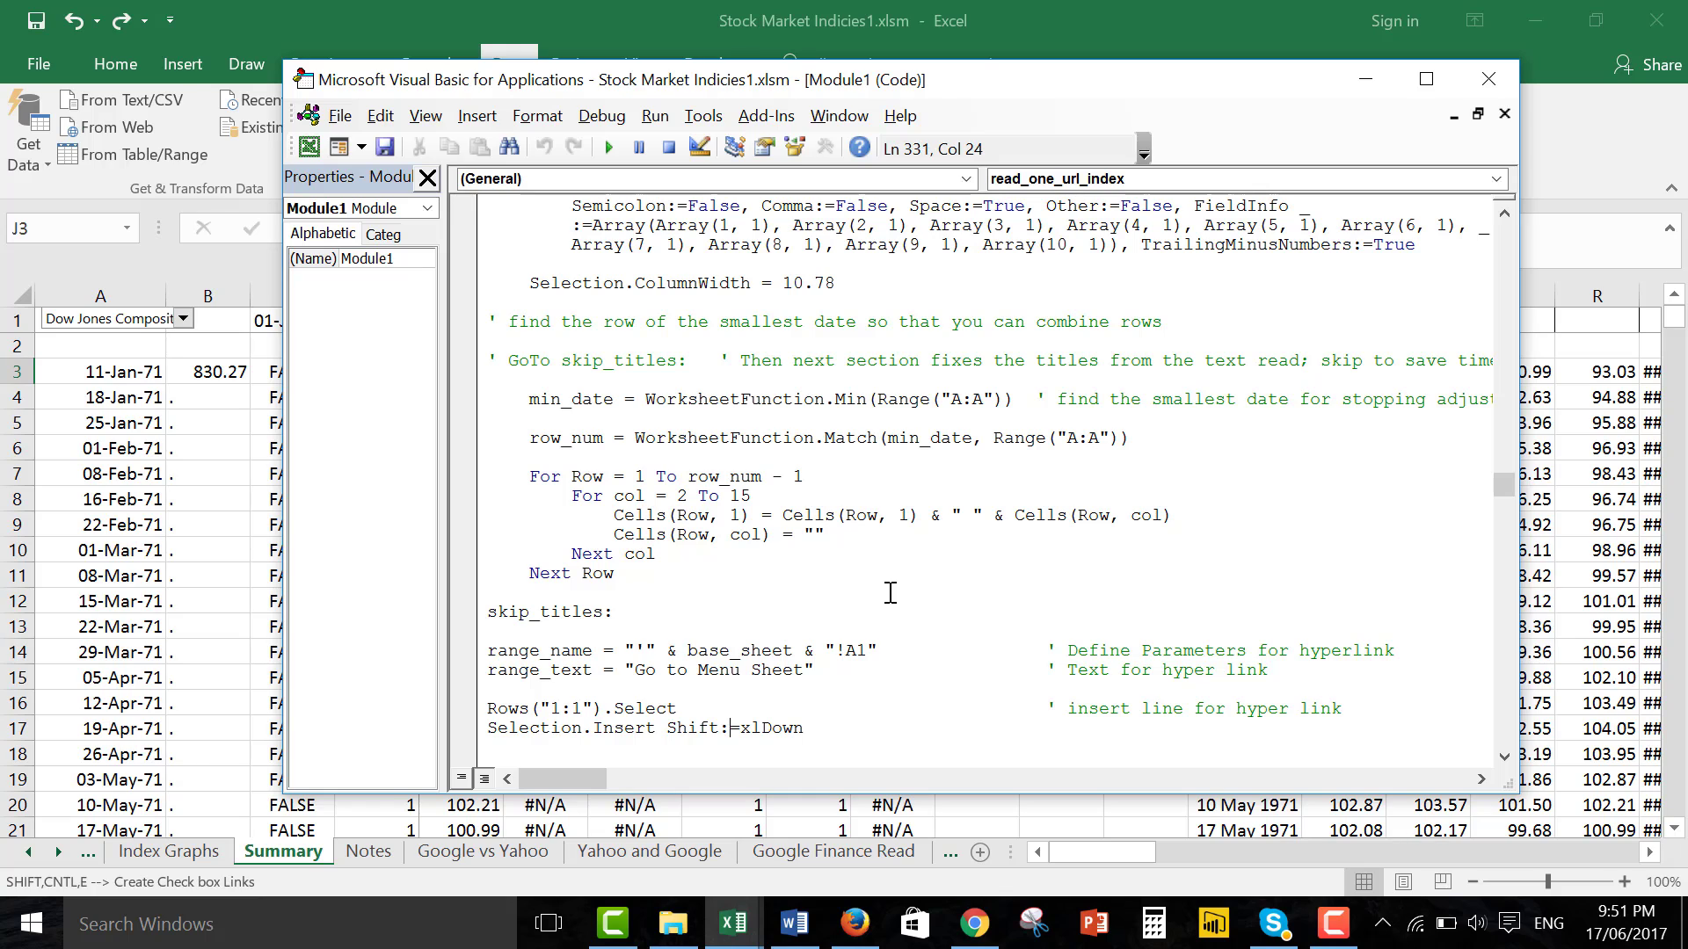
key("Up")
key("Up")
Return to the workbook, browse to the Japan sheet and try its Go to Menu Sheet hyperlink.
left_click(230, 627)
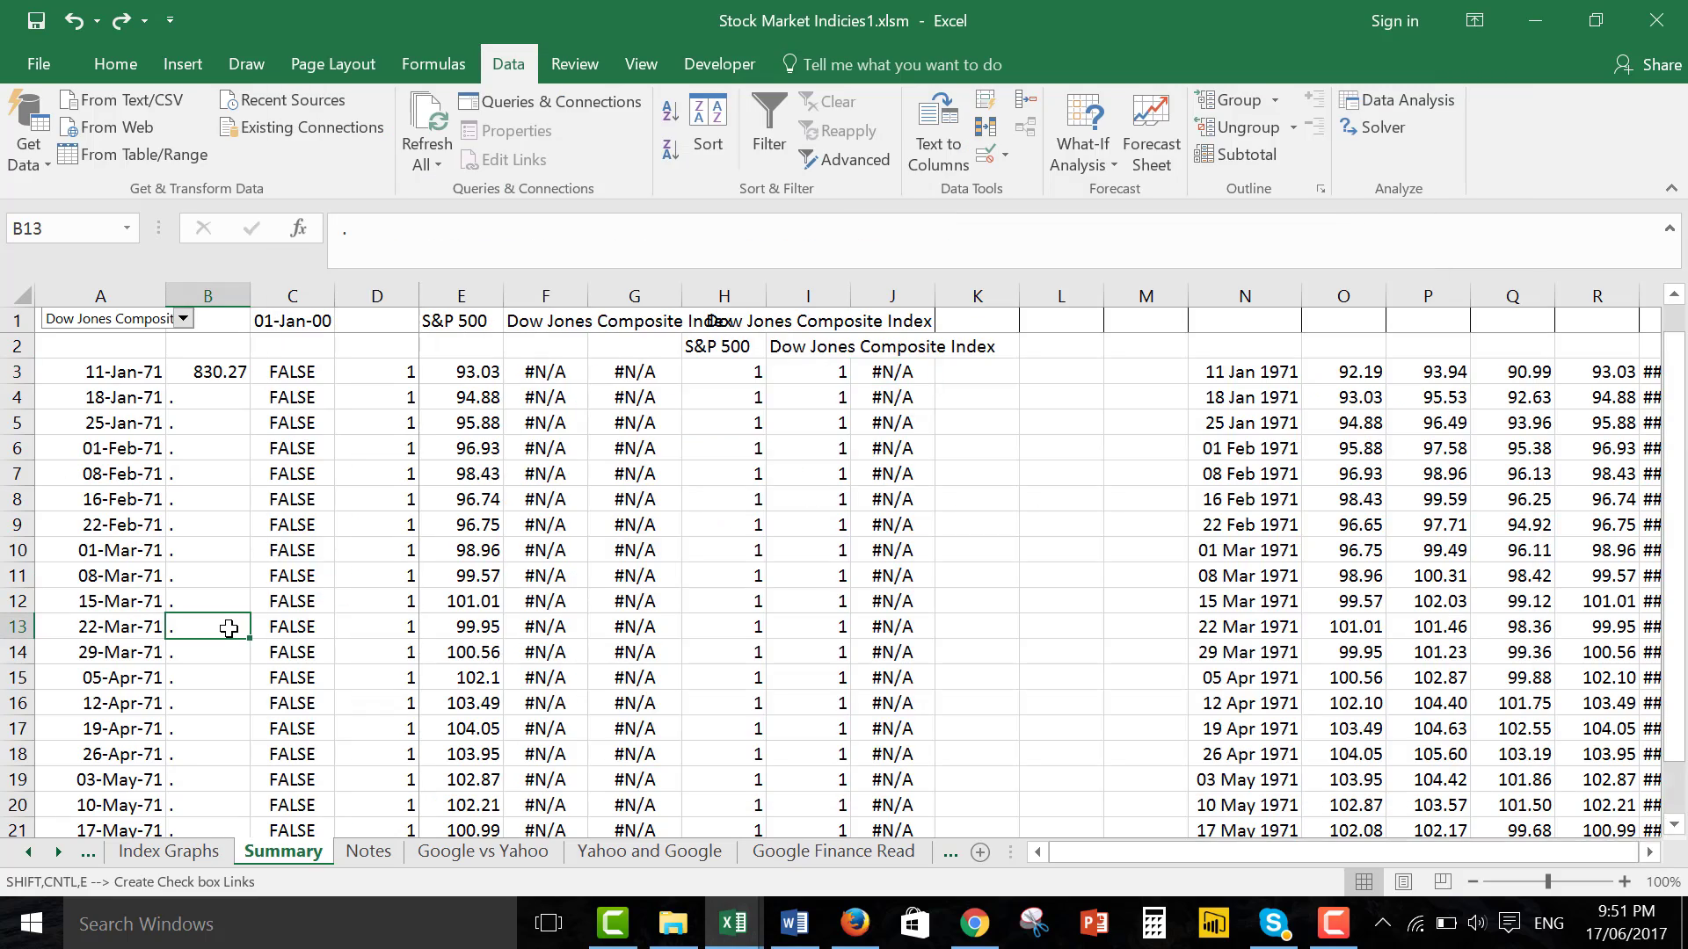
key("ctrl+Page_Down")
key("ctrl+Page_Down")
key("ctrl+Page_Down")
key("ctrl+Page_Down")
key("ctrl+Page_Down")
key("ctrl+Page_Down")
key("ctrl+Page_Down")
key("ctrl+Page_Down")
key("ctrl+Page_Down")
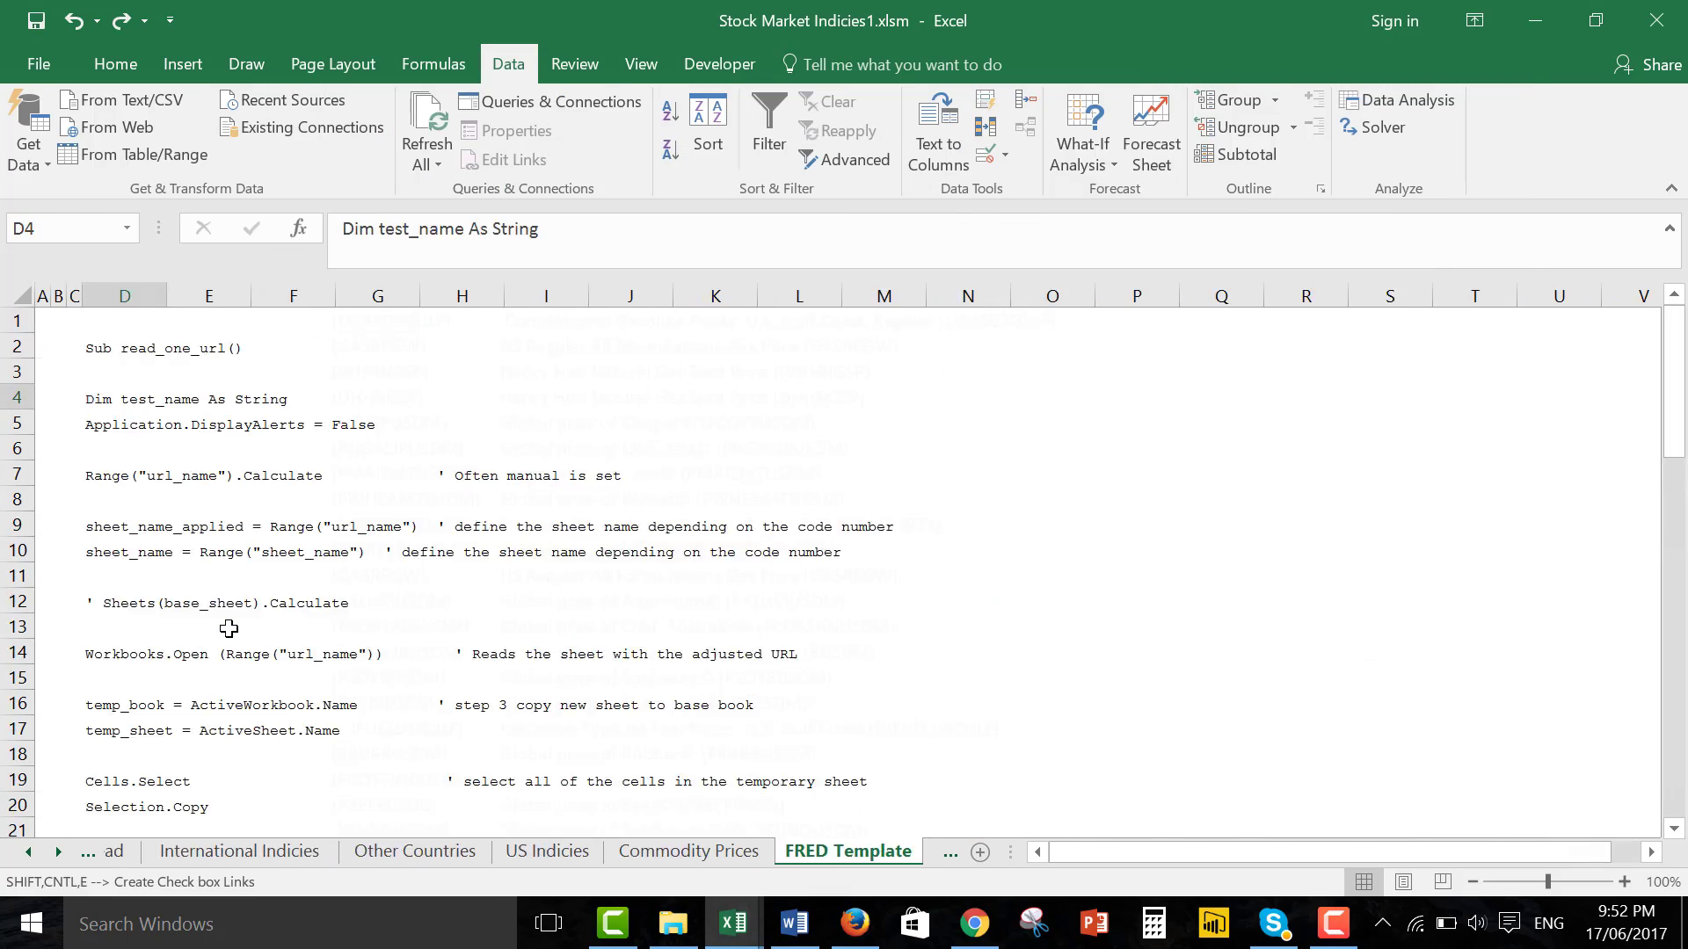
key("ctrl+Page_Down")
key("ctrl+Page_Down")
key("ctrl+Page_Down")
key("ctrl+Page_Down")
key("ctrl+Page_Down")
key("ctrl+Page_Down")
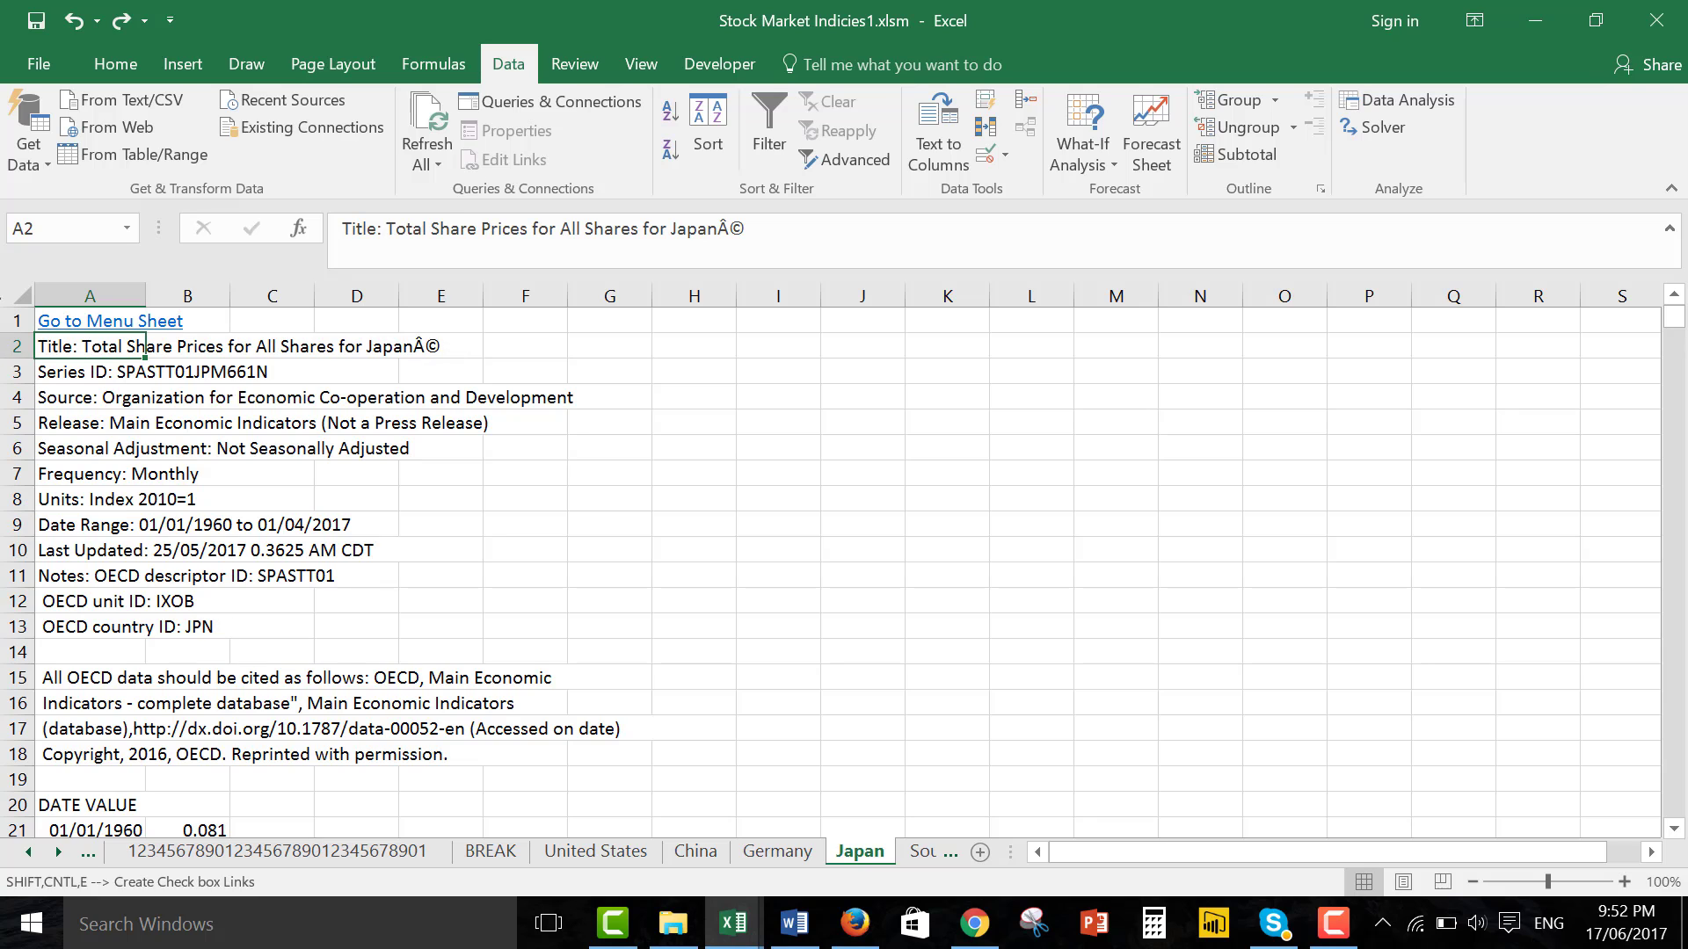
left_click(54, 327)
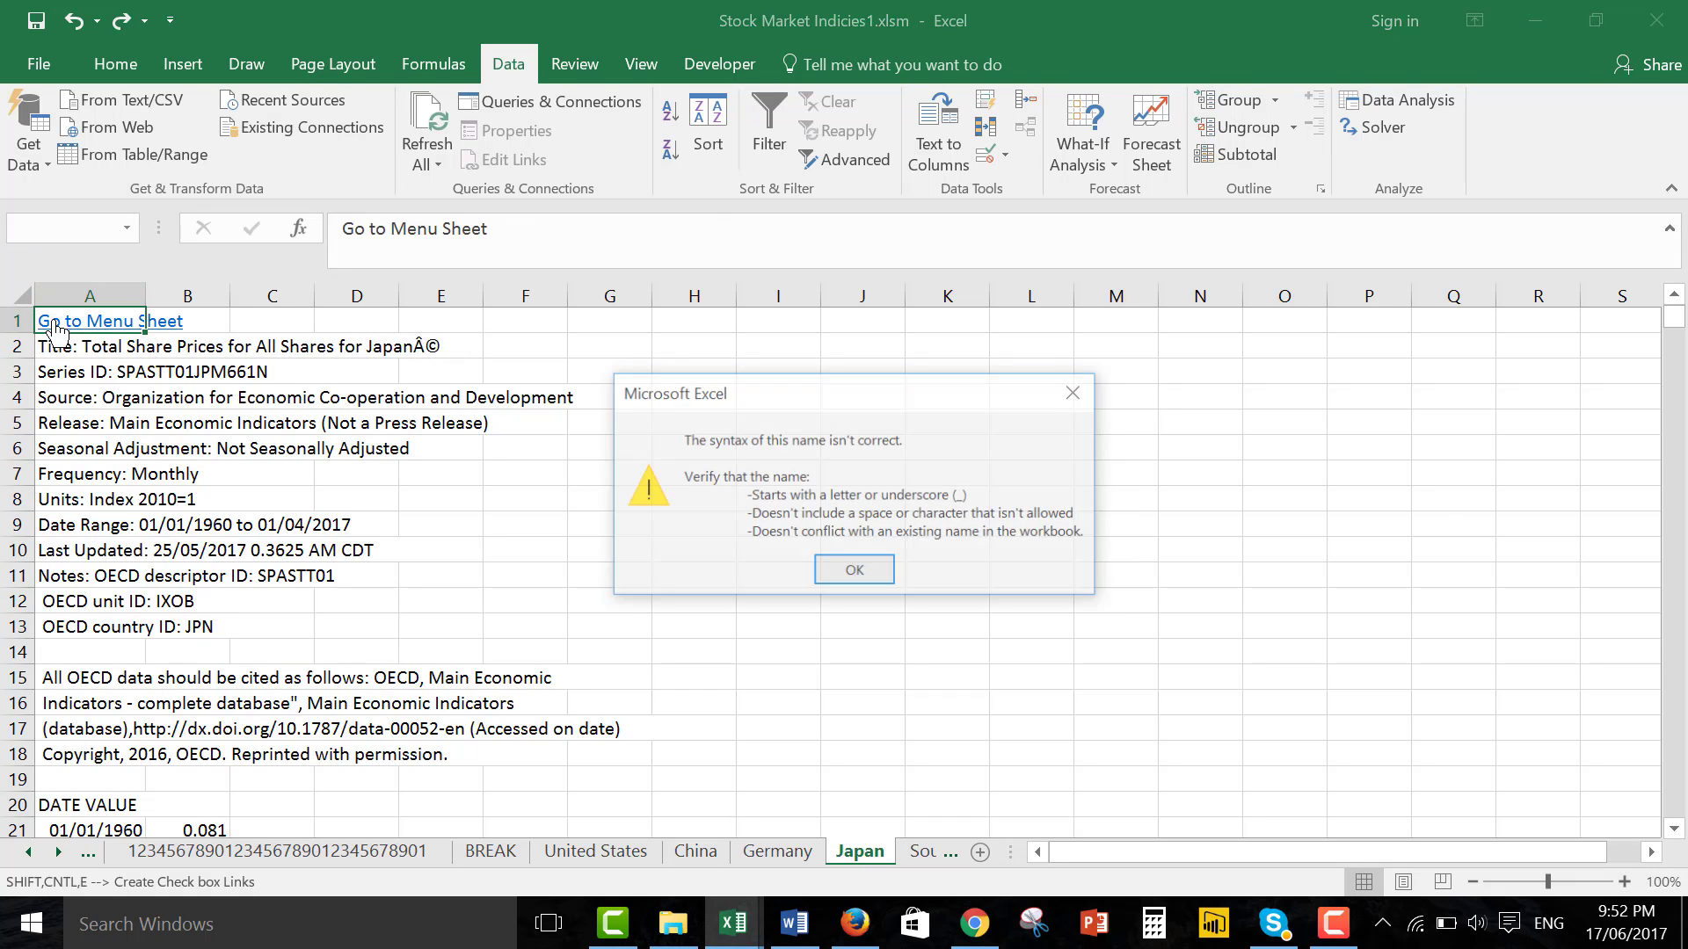
key("Return")
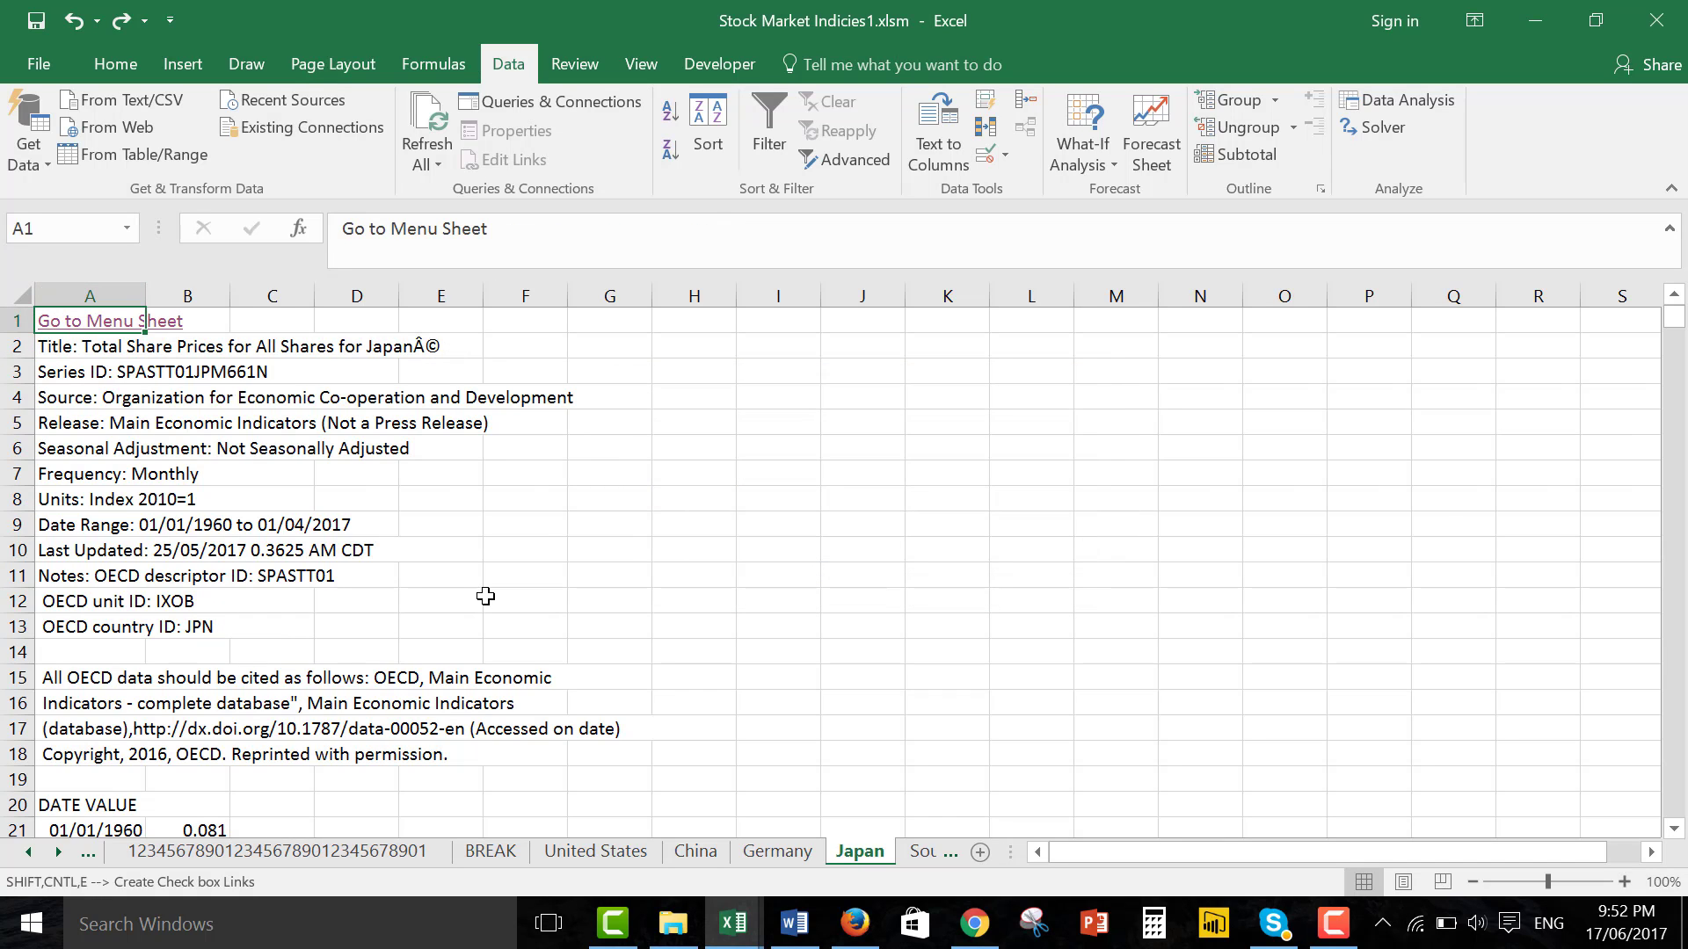
Browse back to the Contents sheet to look through its sheet links, and move on to the Index Graphs chart.
key("ctrl+Page_Up")
key("ctrl+Page_Up")
key("ctrl+Page_Up")
key("ctrl+Page_Up")
key("ctrl+Page_Up")
key("ctrl+Page_Up")
key("ctrl+Page_Up")
key("ctrl+Page_Up")
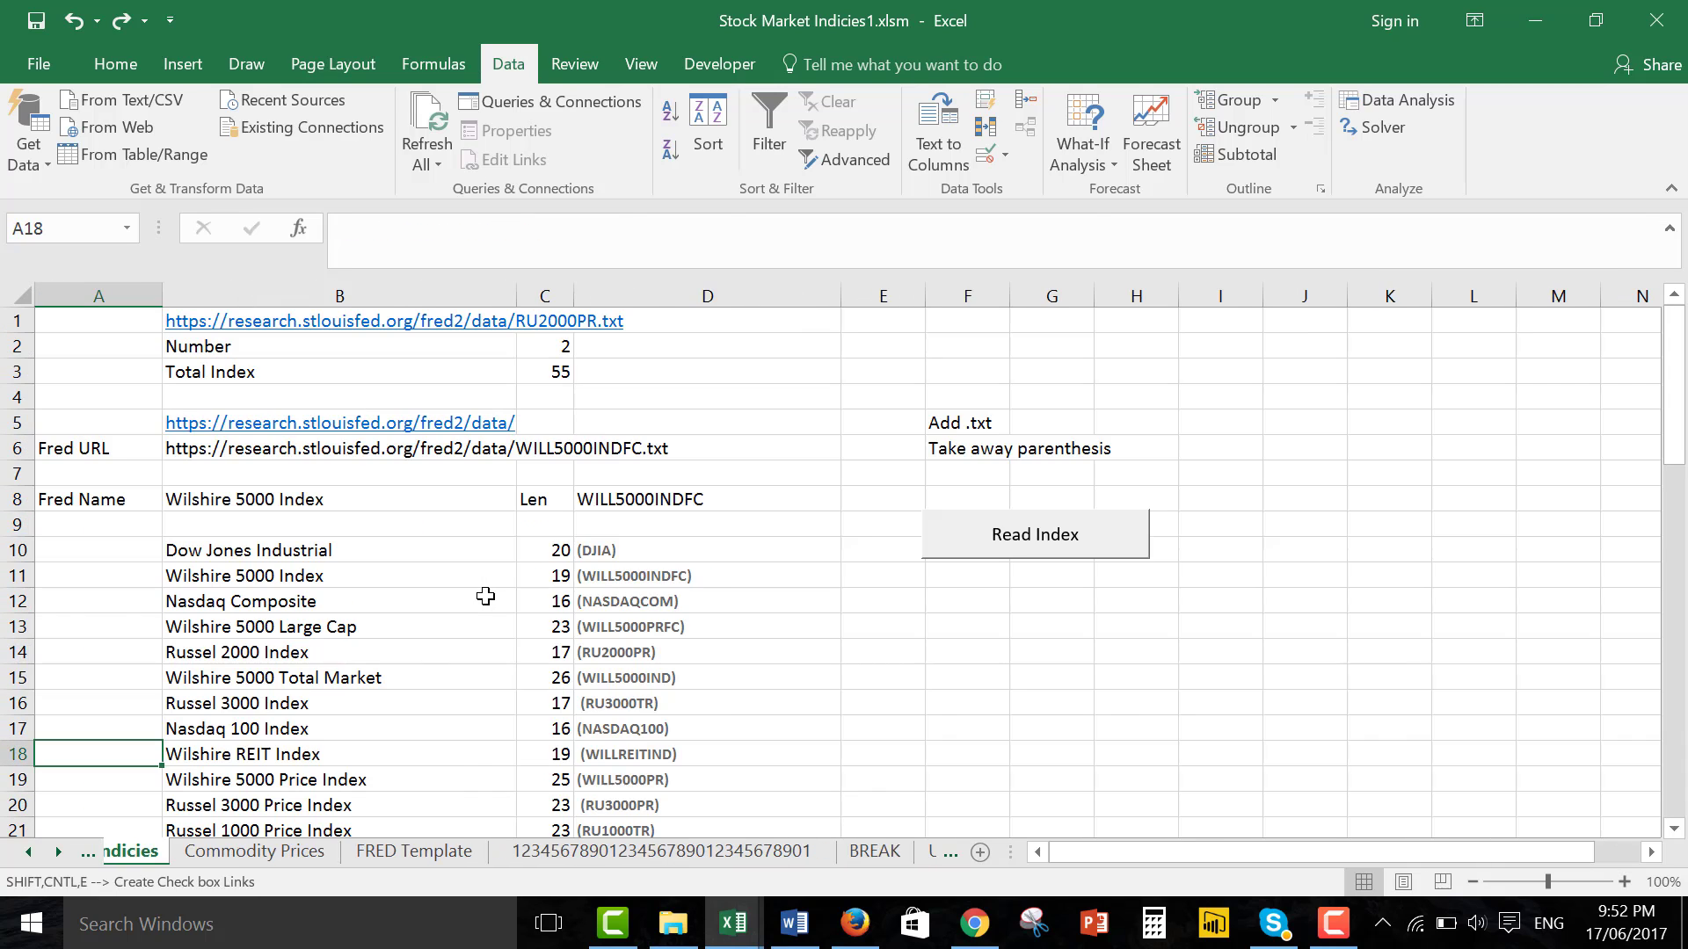
key("ctrl+Page_Up")
key("ctrl+Page_Up")
key("ctrl+Page_Up")
key("ctrl+Page_Up")
key("ctrl+Page_Up")
key("ctrl+Page_Up")
key("ctrl+Page_Up")
key("ctrl+Page_Up")
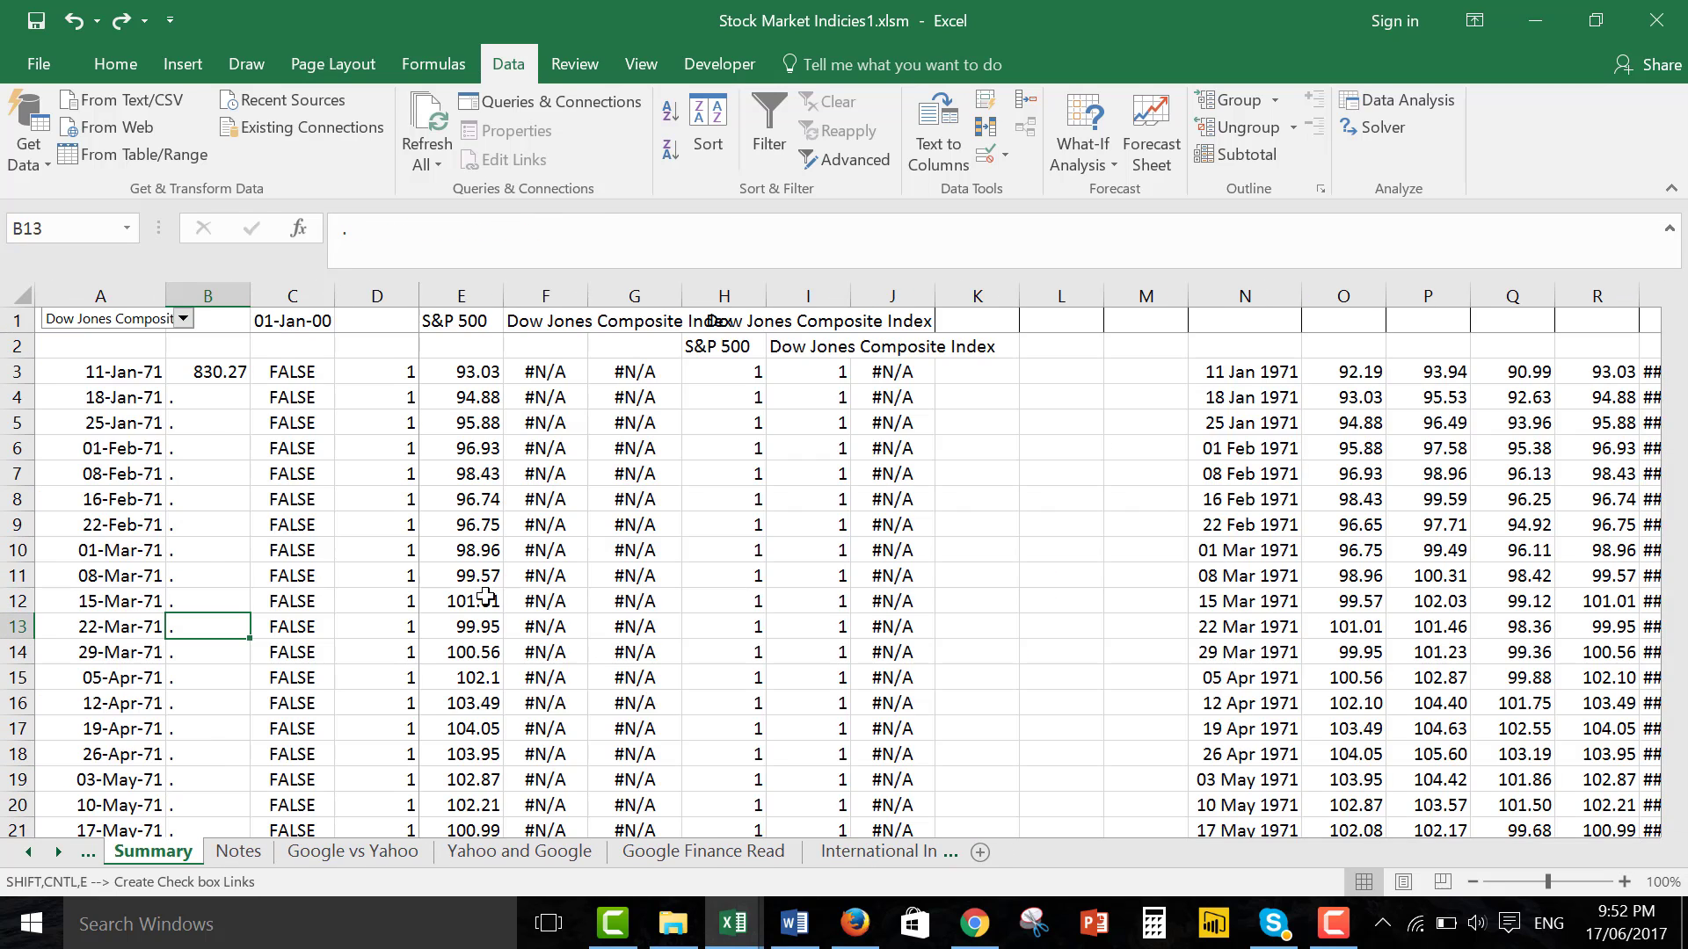
key("ctrl+Page_Up")
key("ctrl+Page_Up")
key("ctrl+Page_Up")
key("Page_Up")
key("Page_Up")
key("Page_Up")
key("Page_Up")
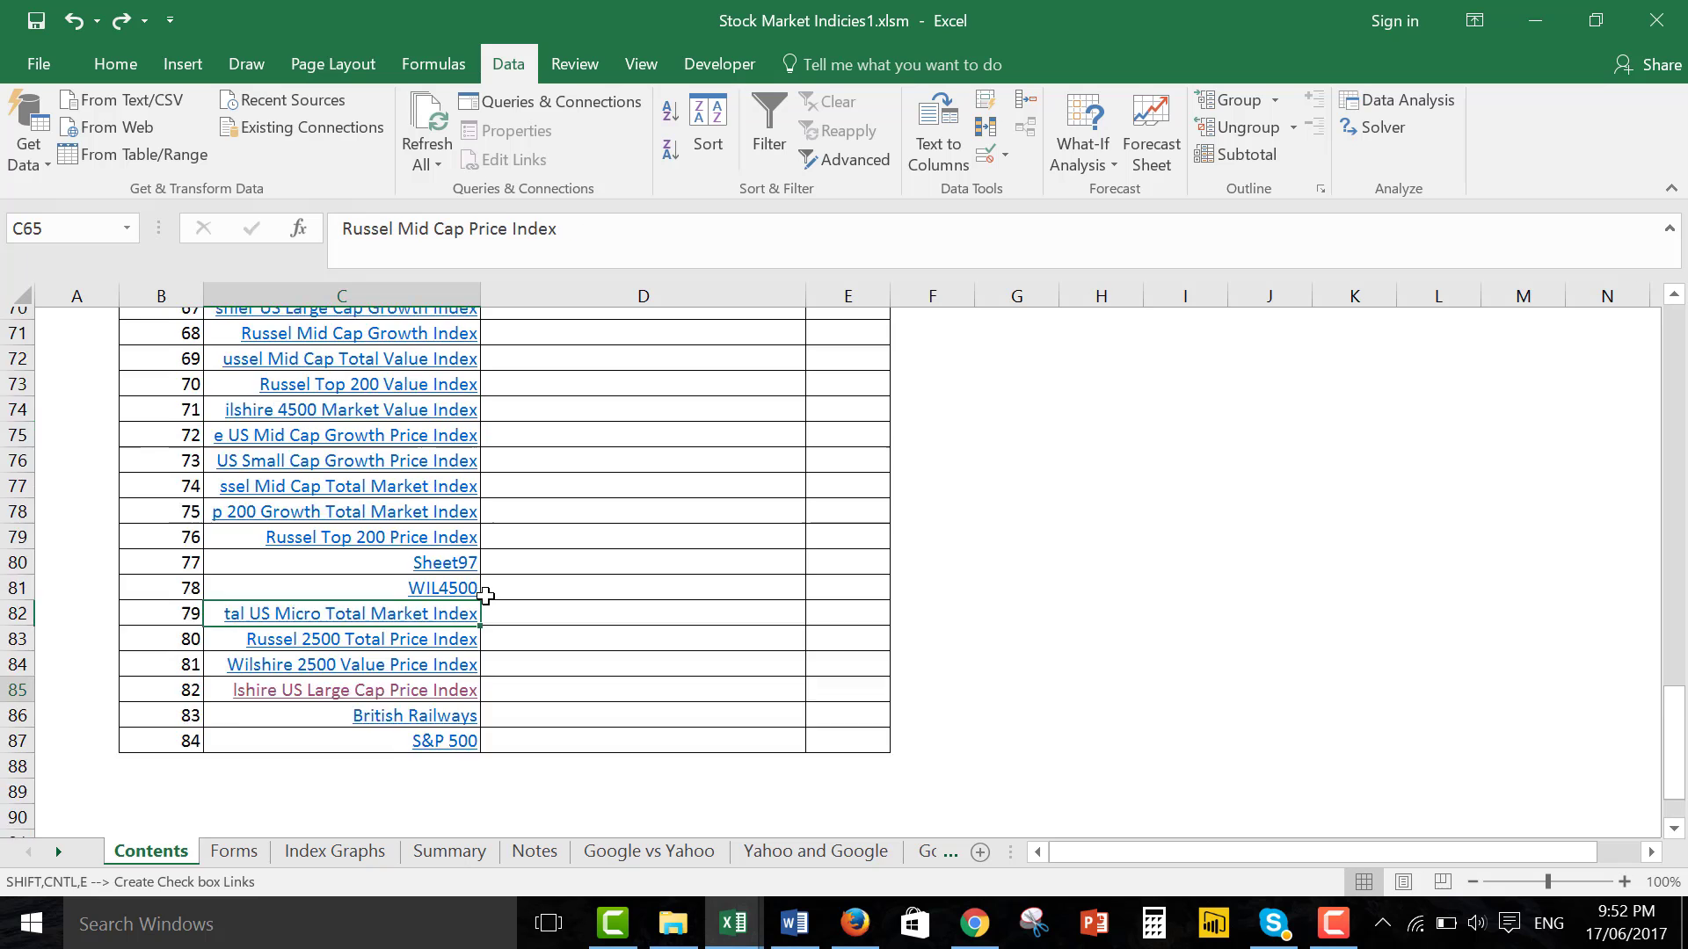
key("Page_Down")
key("Page_Down")
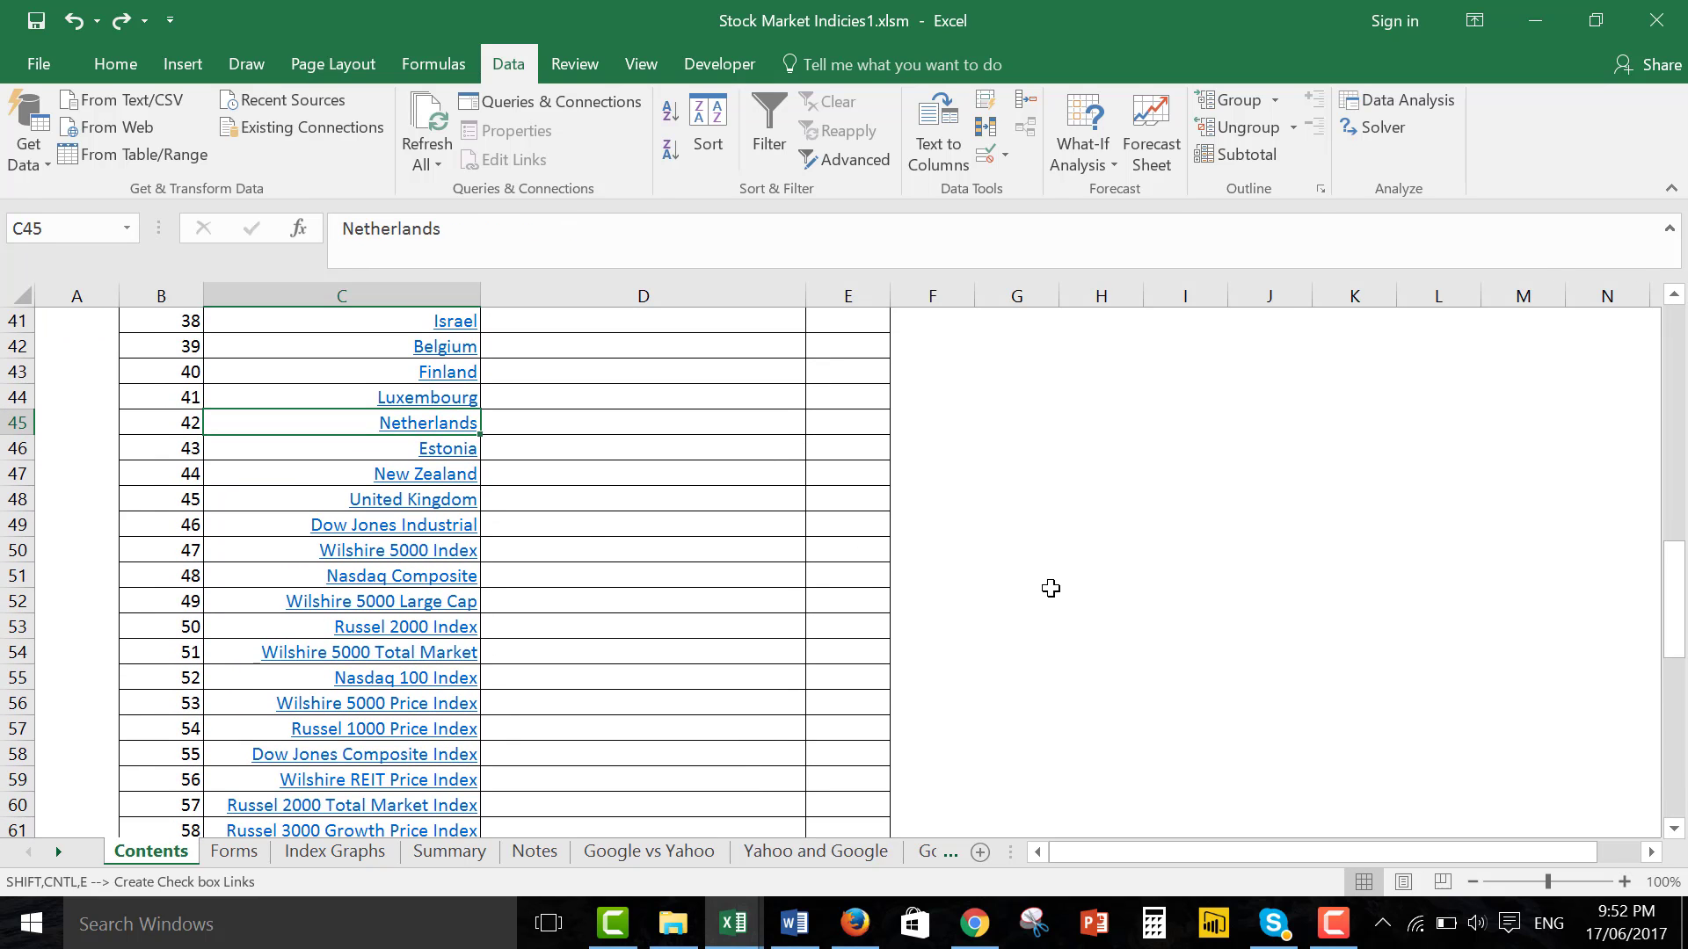
key("ctrl+Page_Down")
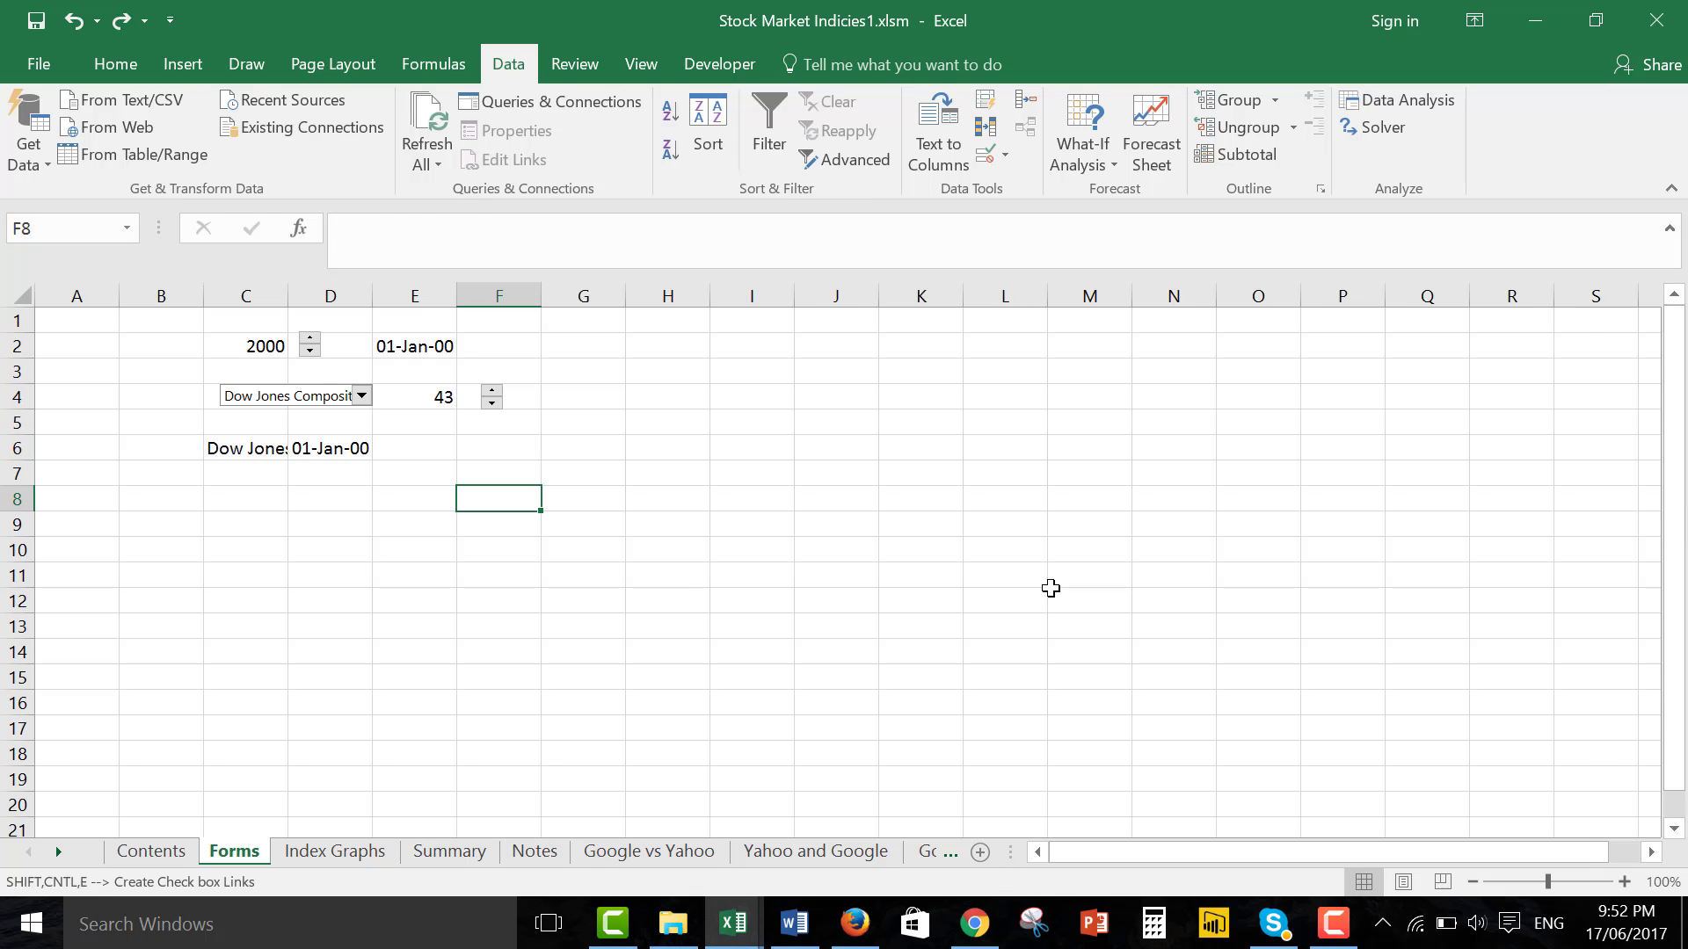
key("ctrl+Page_Down")
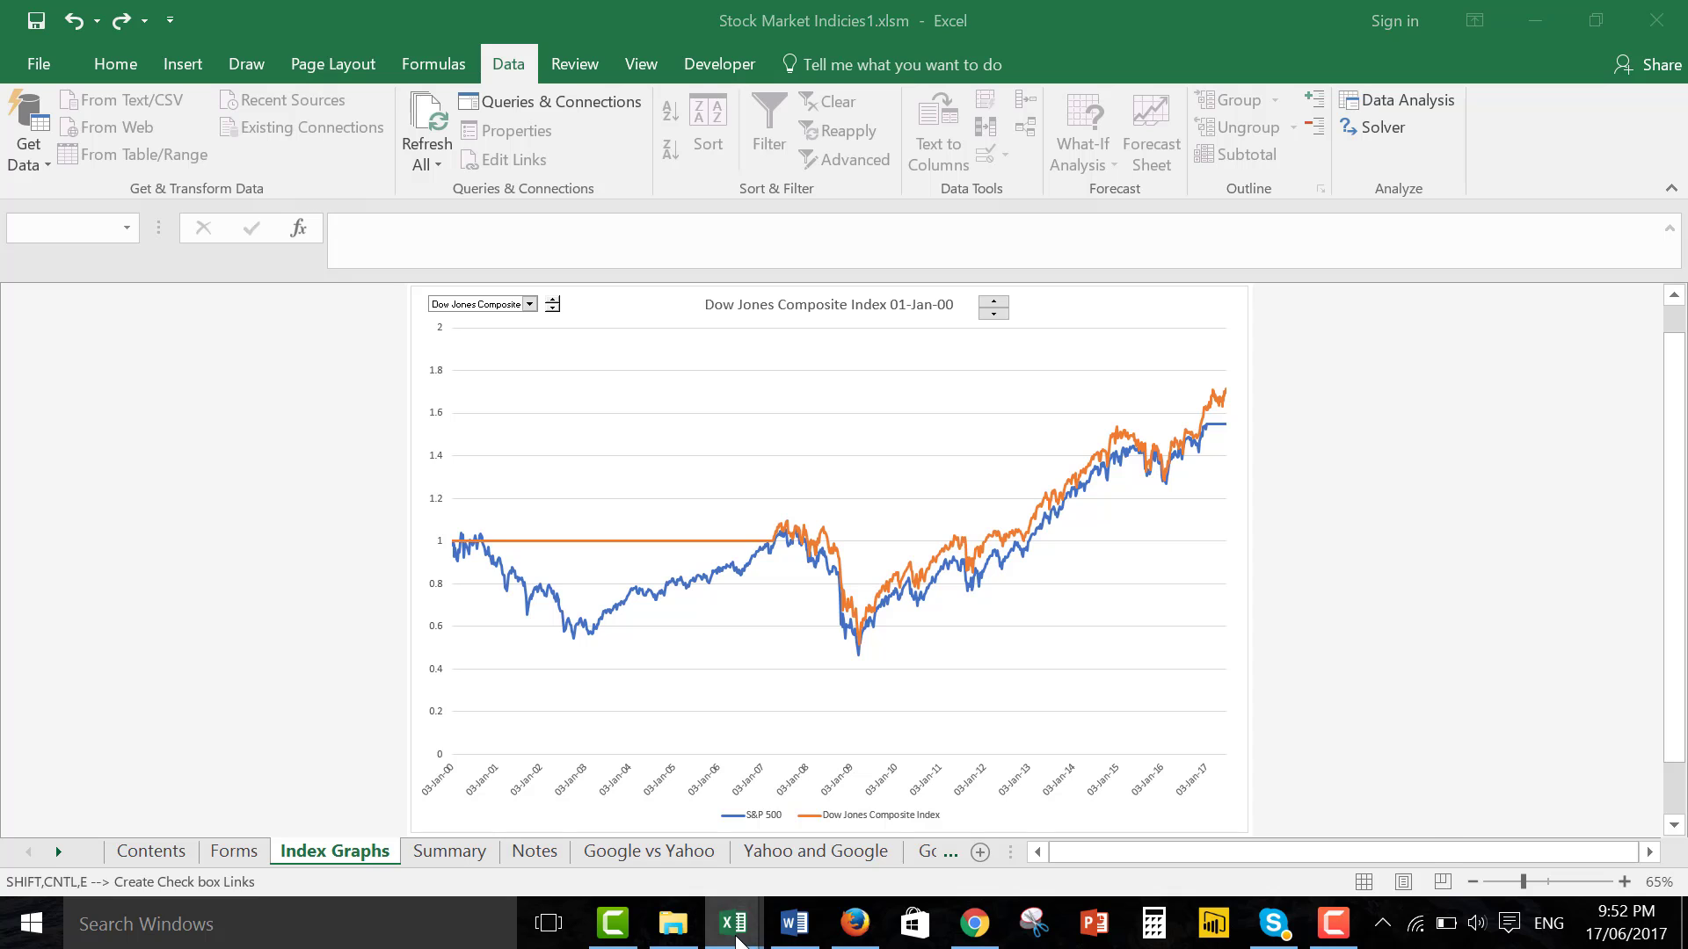
Switch back to the Visual Basic editor and review the read_one_url_index code from the hyperlink creation to the error handler.
mouse_move(736, 939)
left_click(1212, 858)
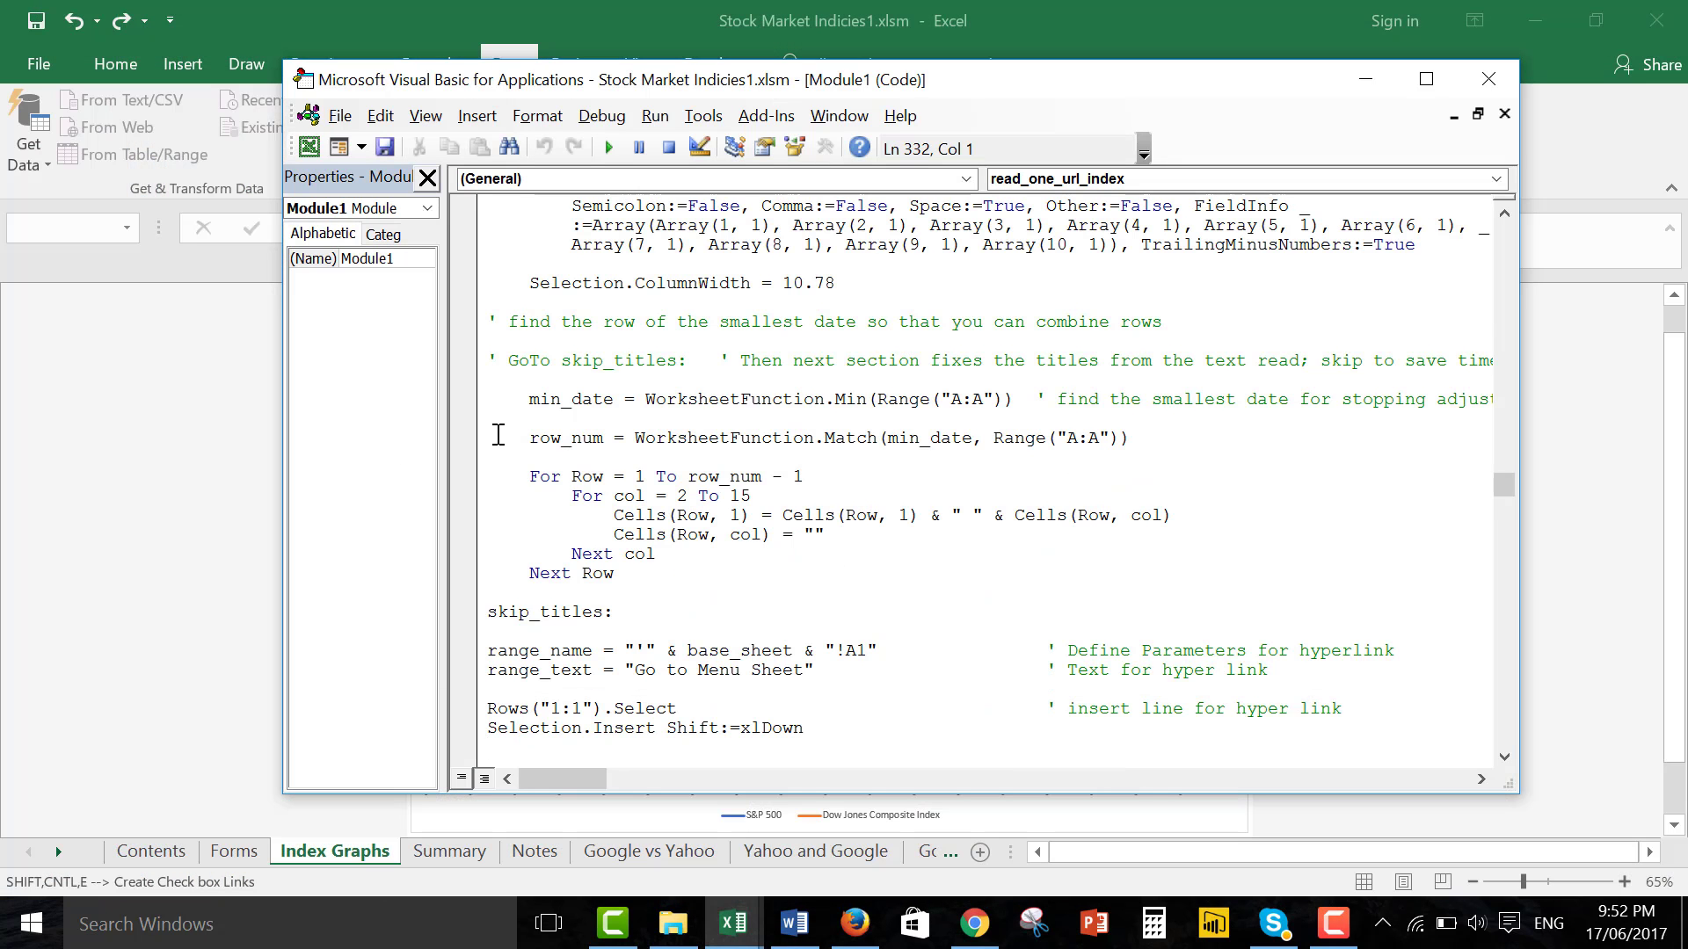
key("Down")
key("Down")
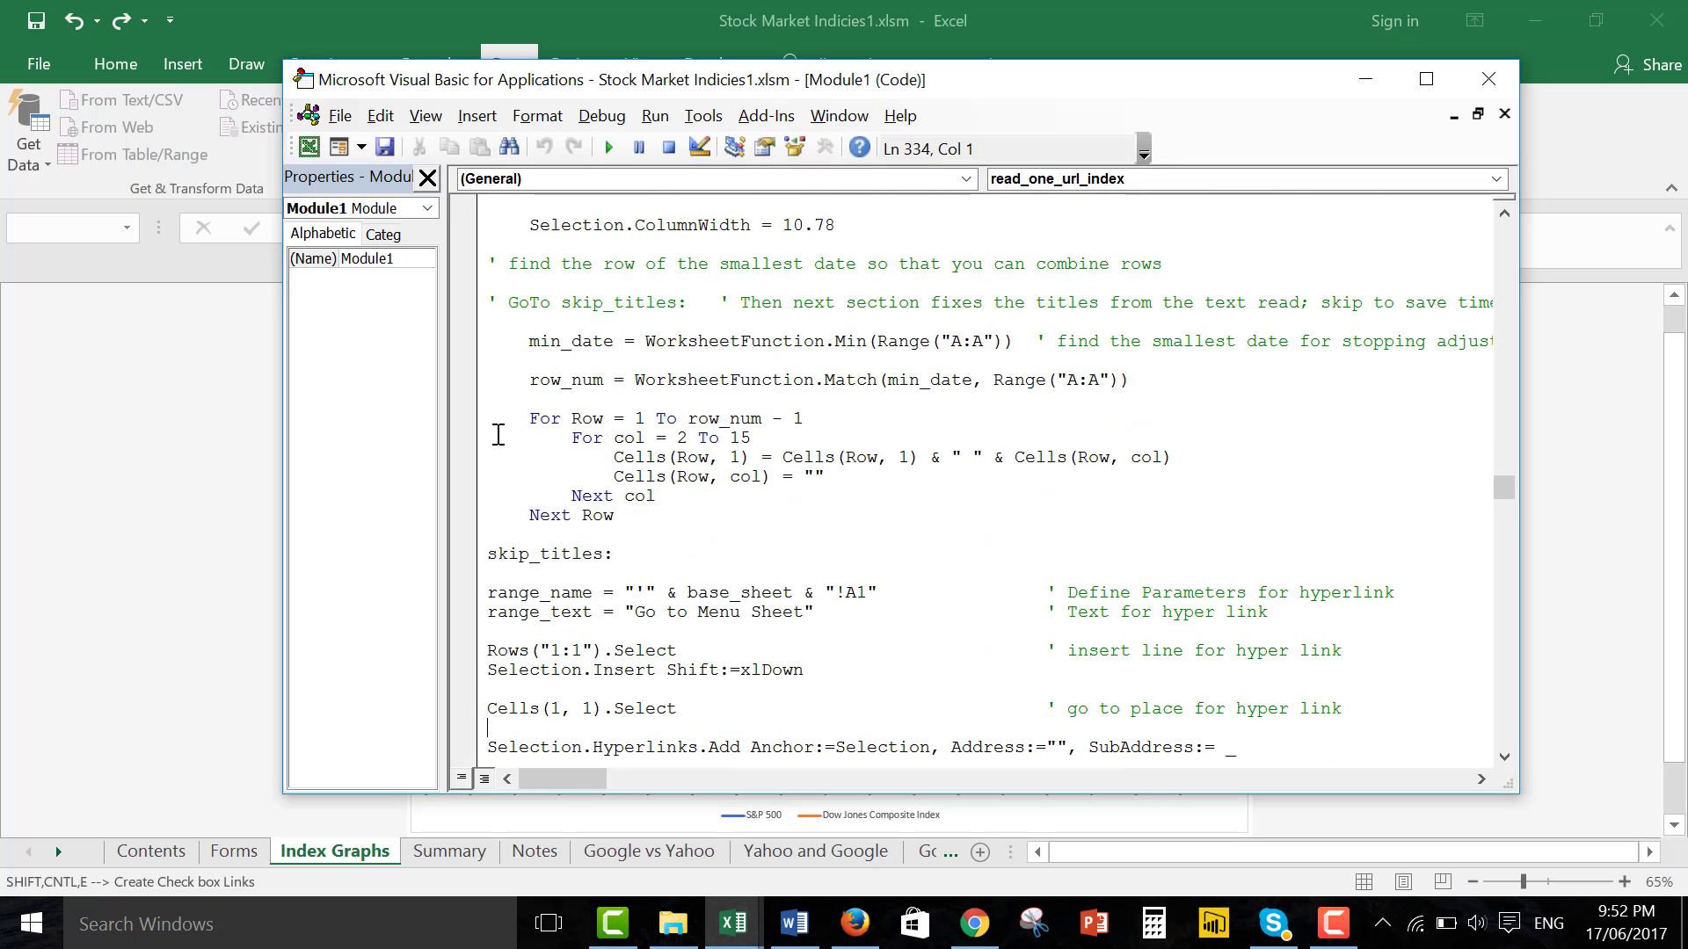
key("Up")
key("Up")
key("Up")
key("Up")
key("Up")
key("Down")
key("Down")
key("Down")
key("Down")
key("Down")
key("Down")
key("Down")
key("Down")
key("Down")
key("Down")
key("Down")
key("Down")
key("Down")
key("Down")
key("Down")
key("Down")
key("Down")
key("Down")
key("Down")
key("Down")
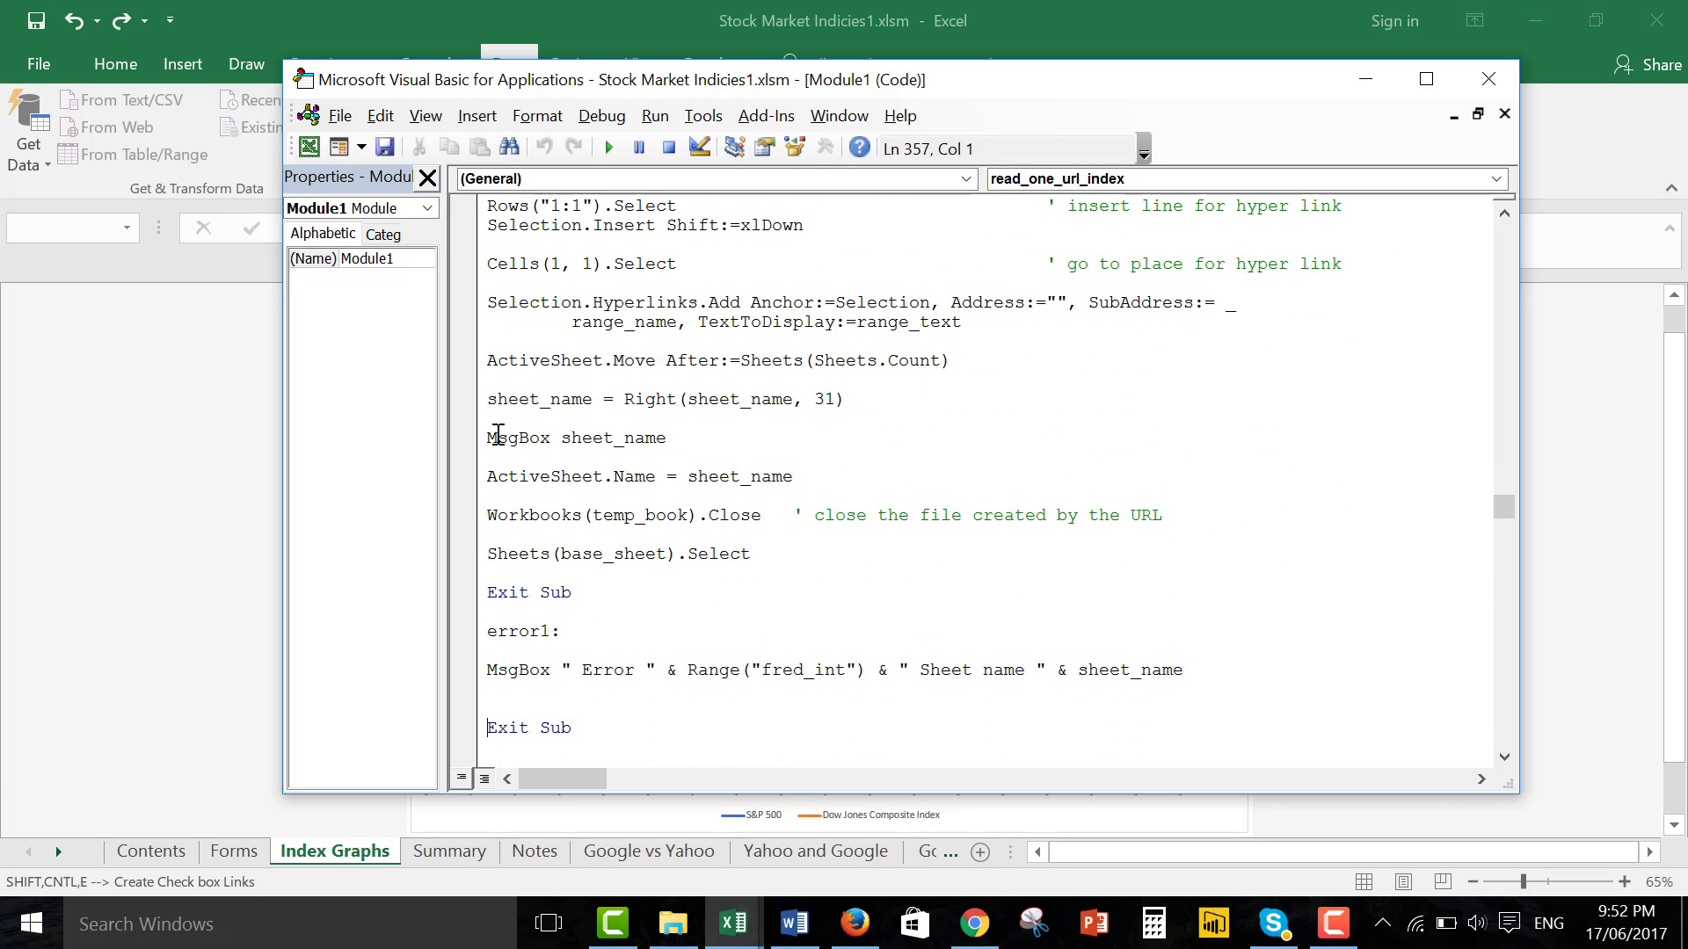
Recheck the closing lines that move, name and close the imported sheet's file, and close the Visual Basic editor.
key("Up")
key("Up")
key("Up")
key("Up")
key("Up")
key("Up")
key("Up")
key("Up")
key("Up")
key("Up")
key("Up")
key("Up")
key("Up")
key("Up")
key("Up")
key("Up")
key("Up")
key("Up")
key("Up")
key("Up")
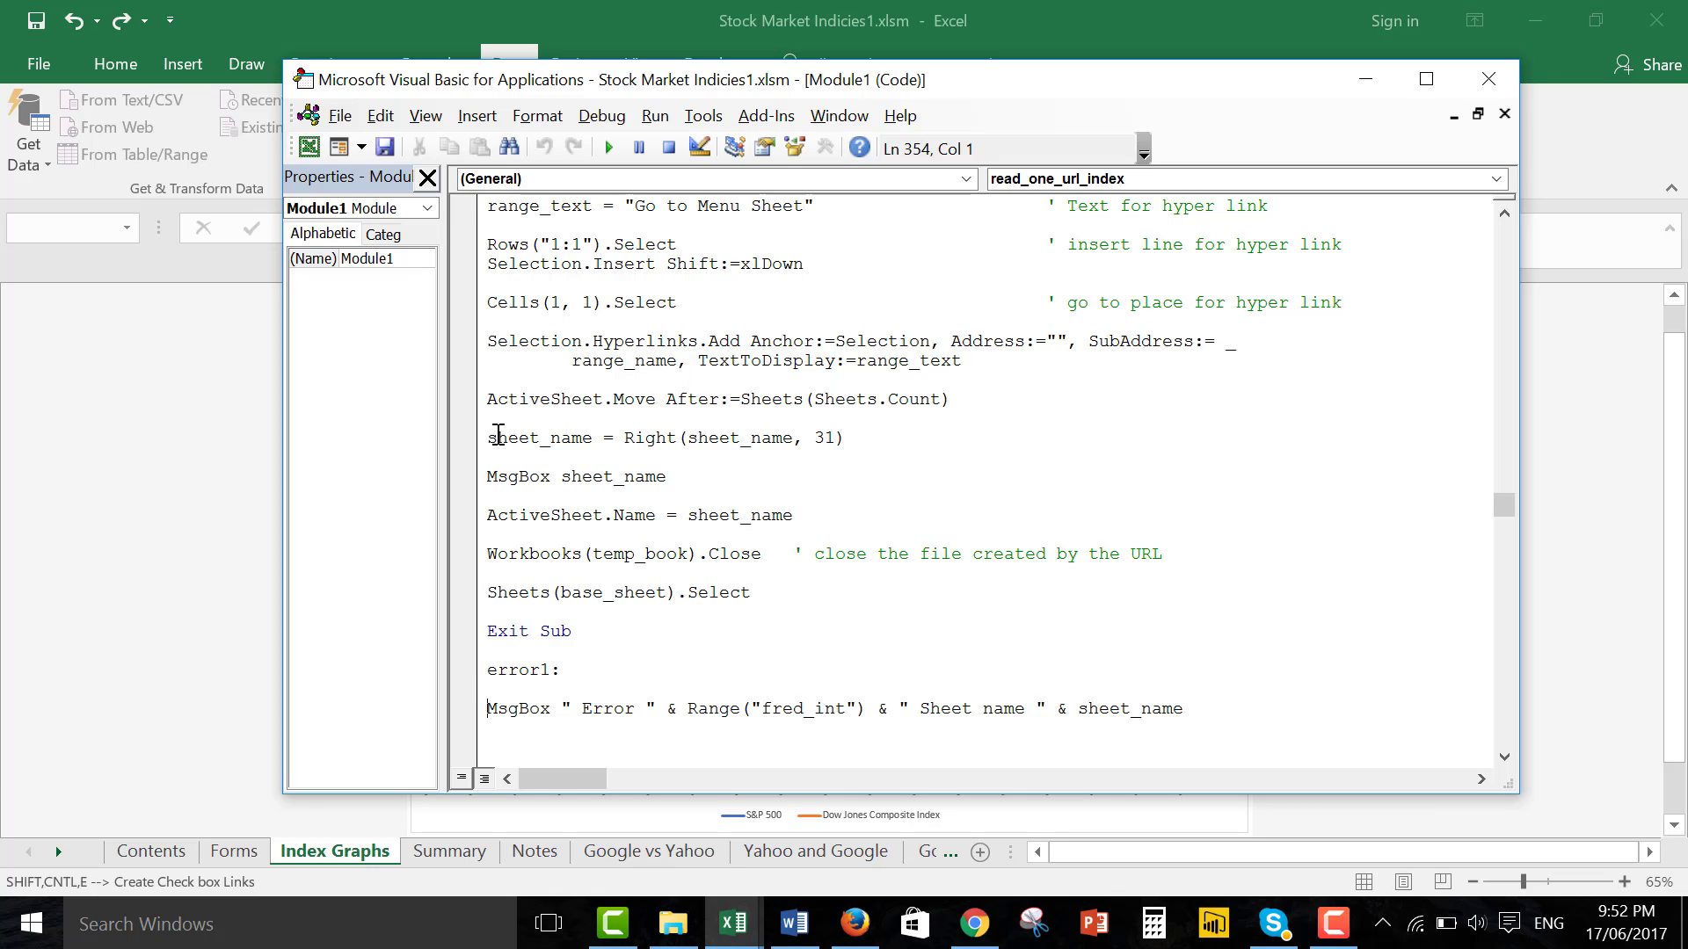
key("Up")
left_click(1488, 79)
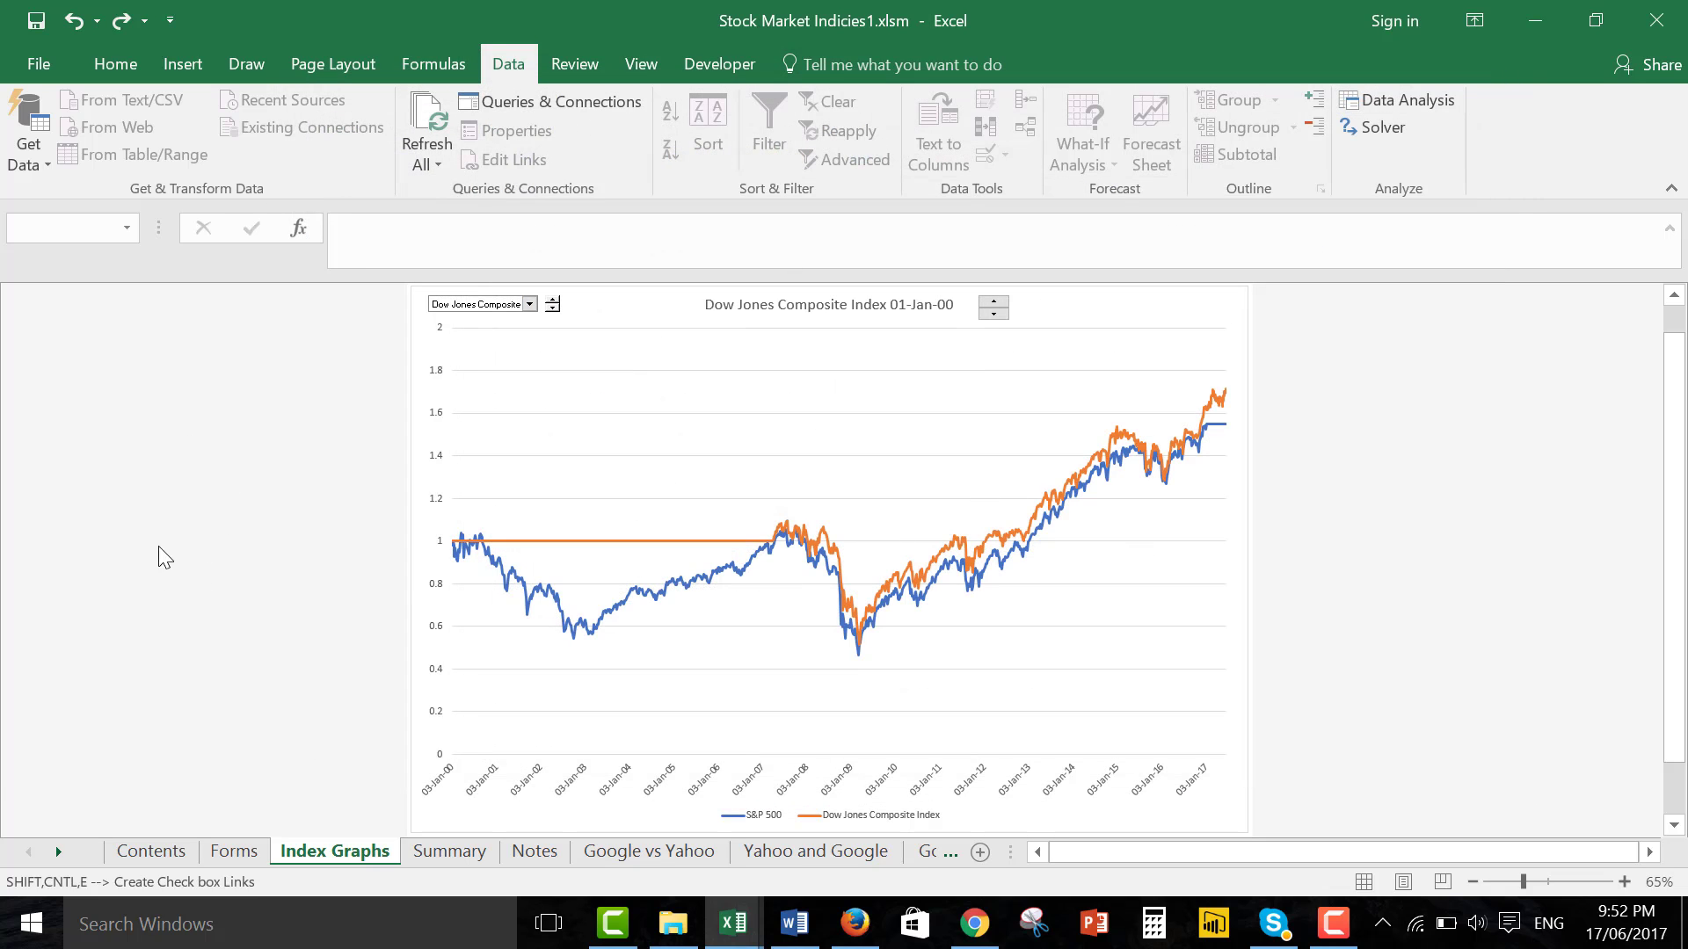
Check the data source list on the Notes sheet and go back to the Contents sheet.
key("ctrl+Page_Down")
key("ctrl+Page_Down")
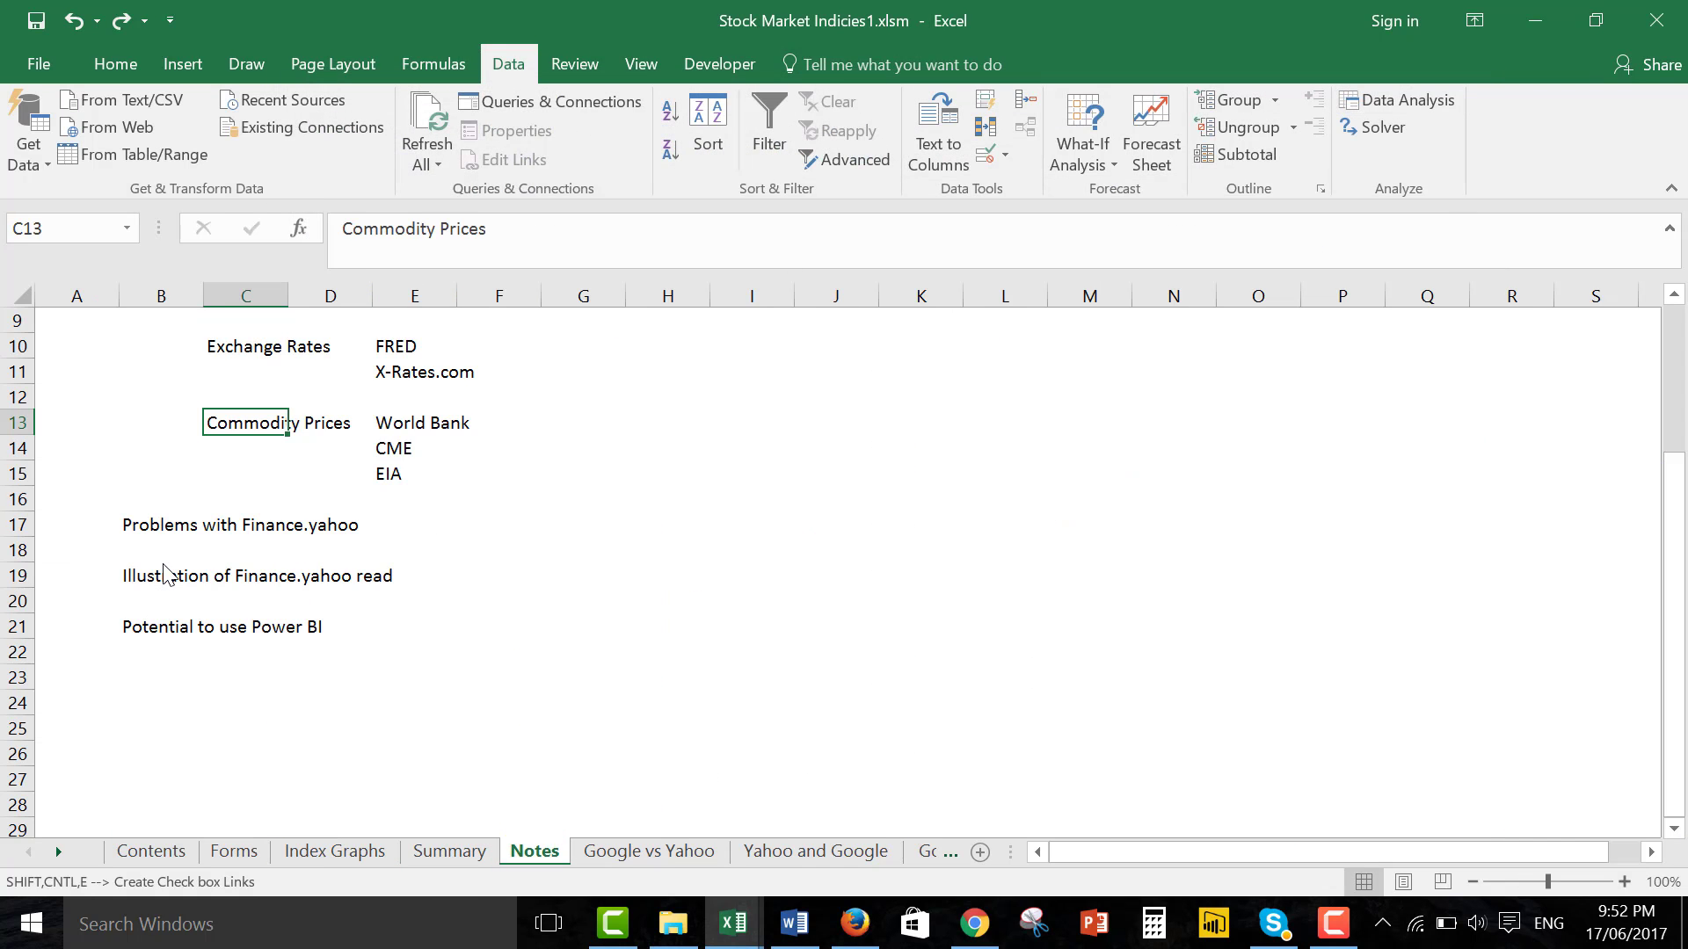
key("ctrl+Down")
key("ctrl+Up")
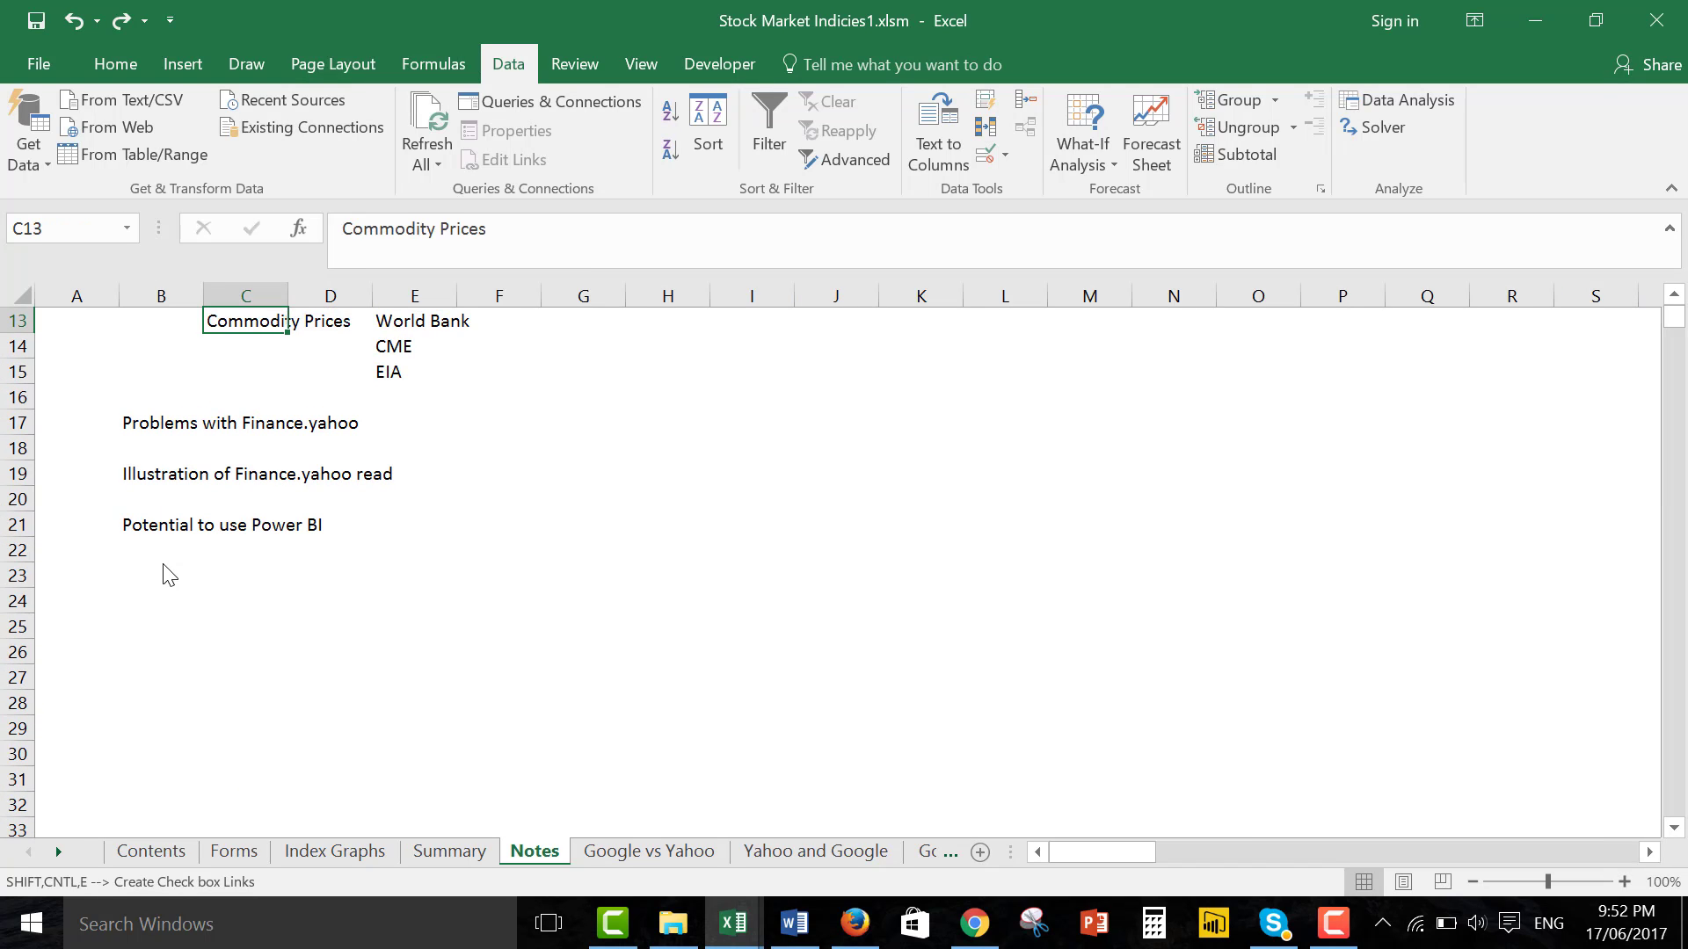
key("ctrl+Page_Up")
key("ctrl+Page_Up")
key("ctrl+Page_Up")
key("ctrl+Page_Up")
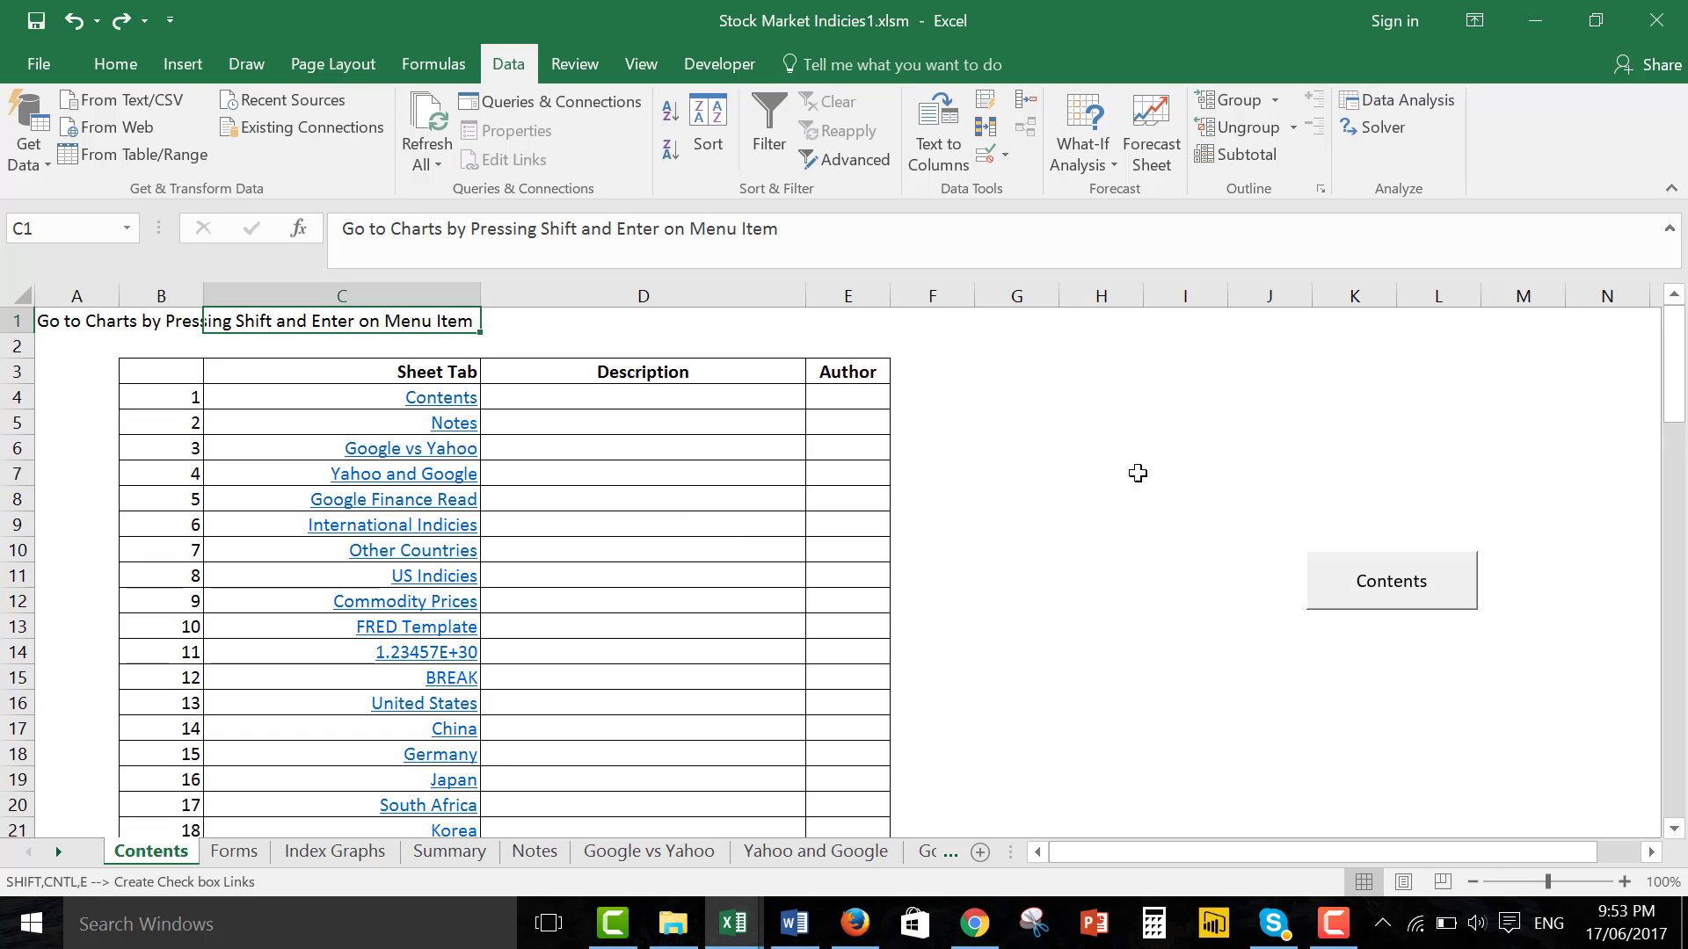
Go from the Contents sheet to the Index Graphs chart.
left_click(1049, 529)
key("ctrl+Page_Down")
key("ctrl+Page_Down")
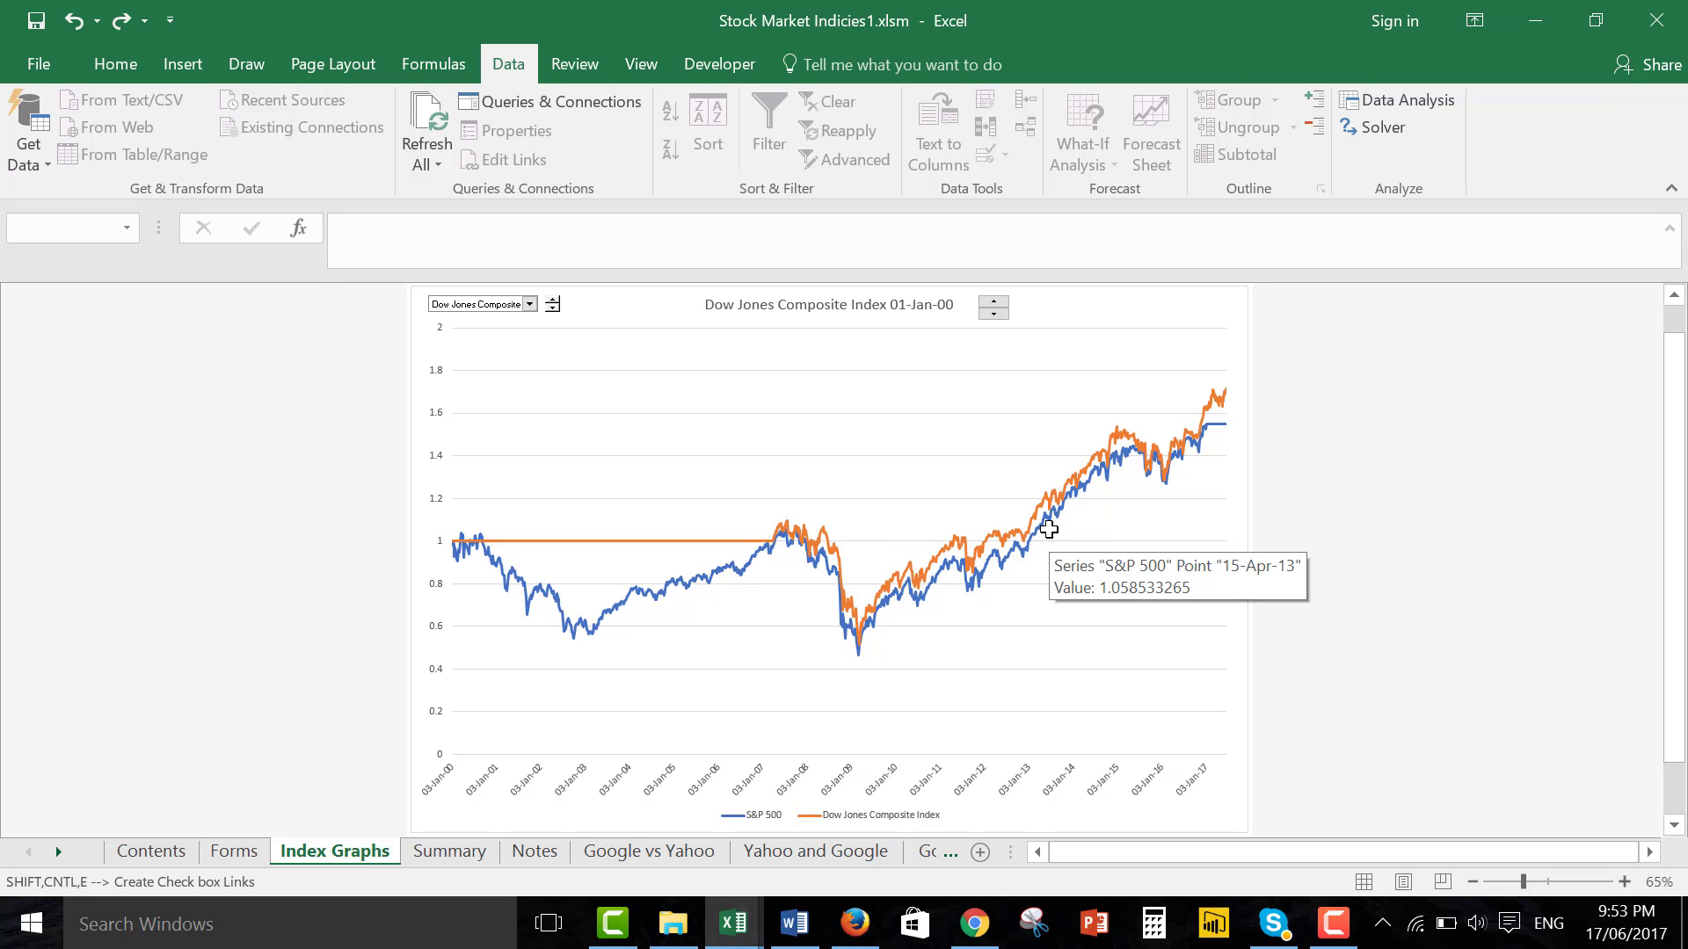
Change the index compared with the S&P 500 on the chart to United States.
left_click(530, 304)
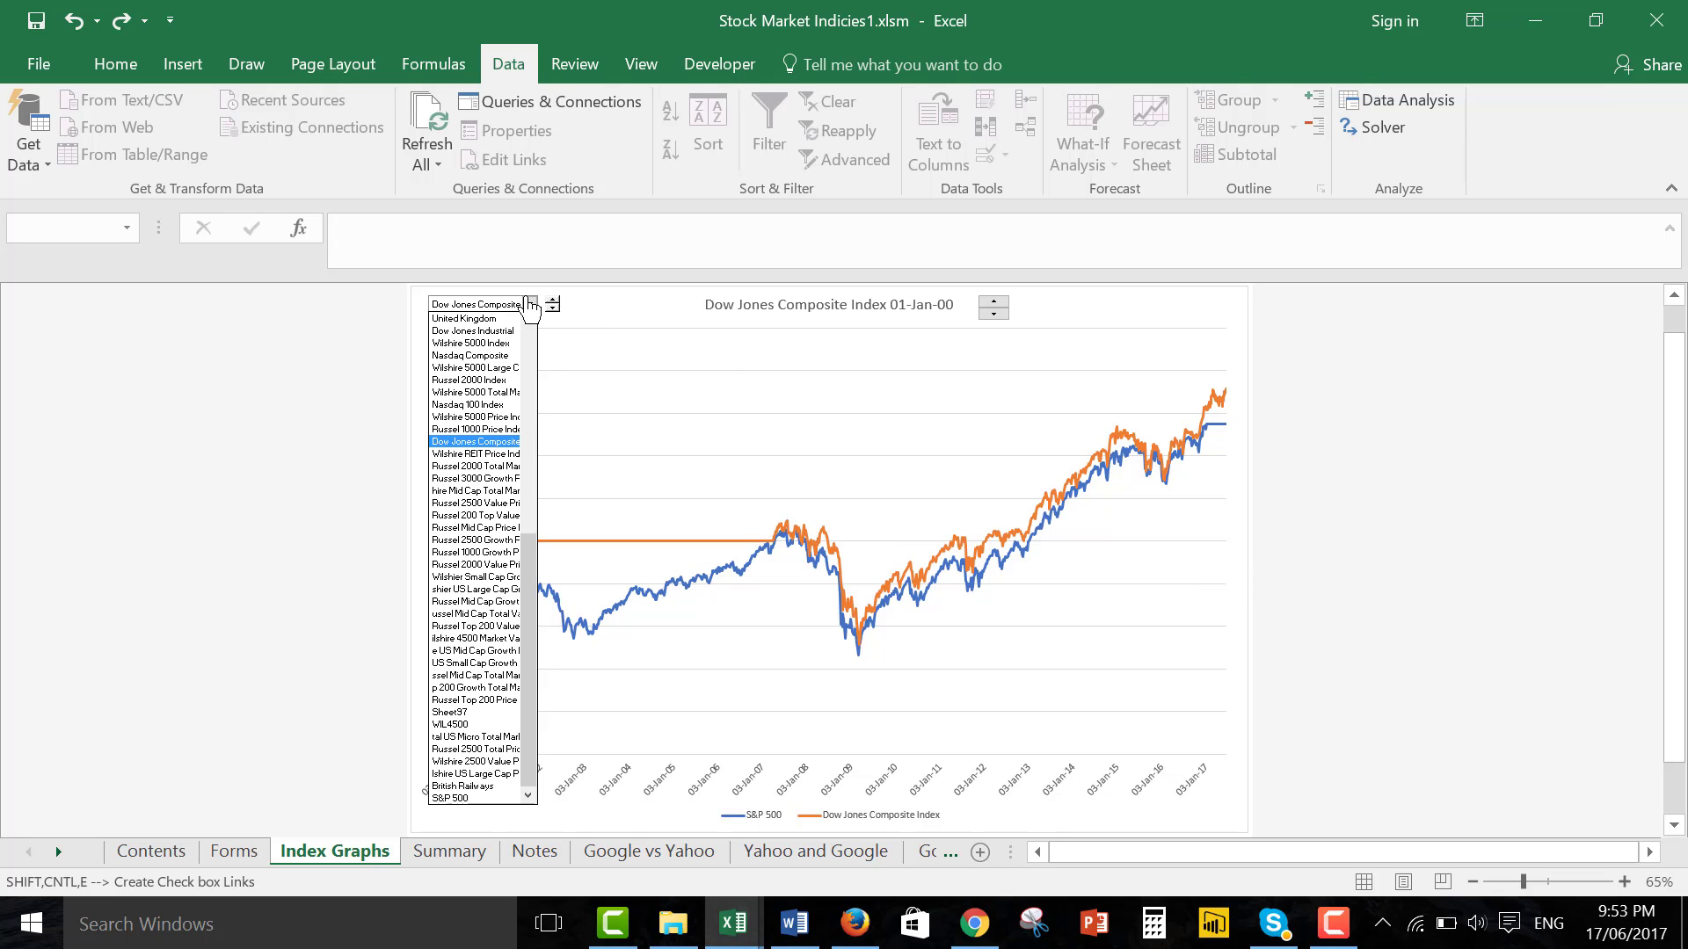
key("Up")
key("Up")
key("Up")
key("Up")
key("Up")
key("Up")
key("Up")
key("Up")
key("Up")
key("Up")
key("Up")
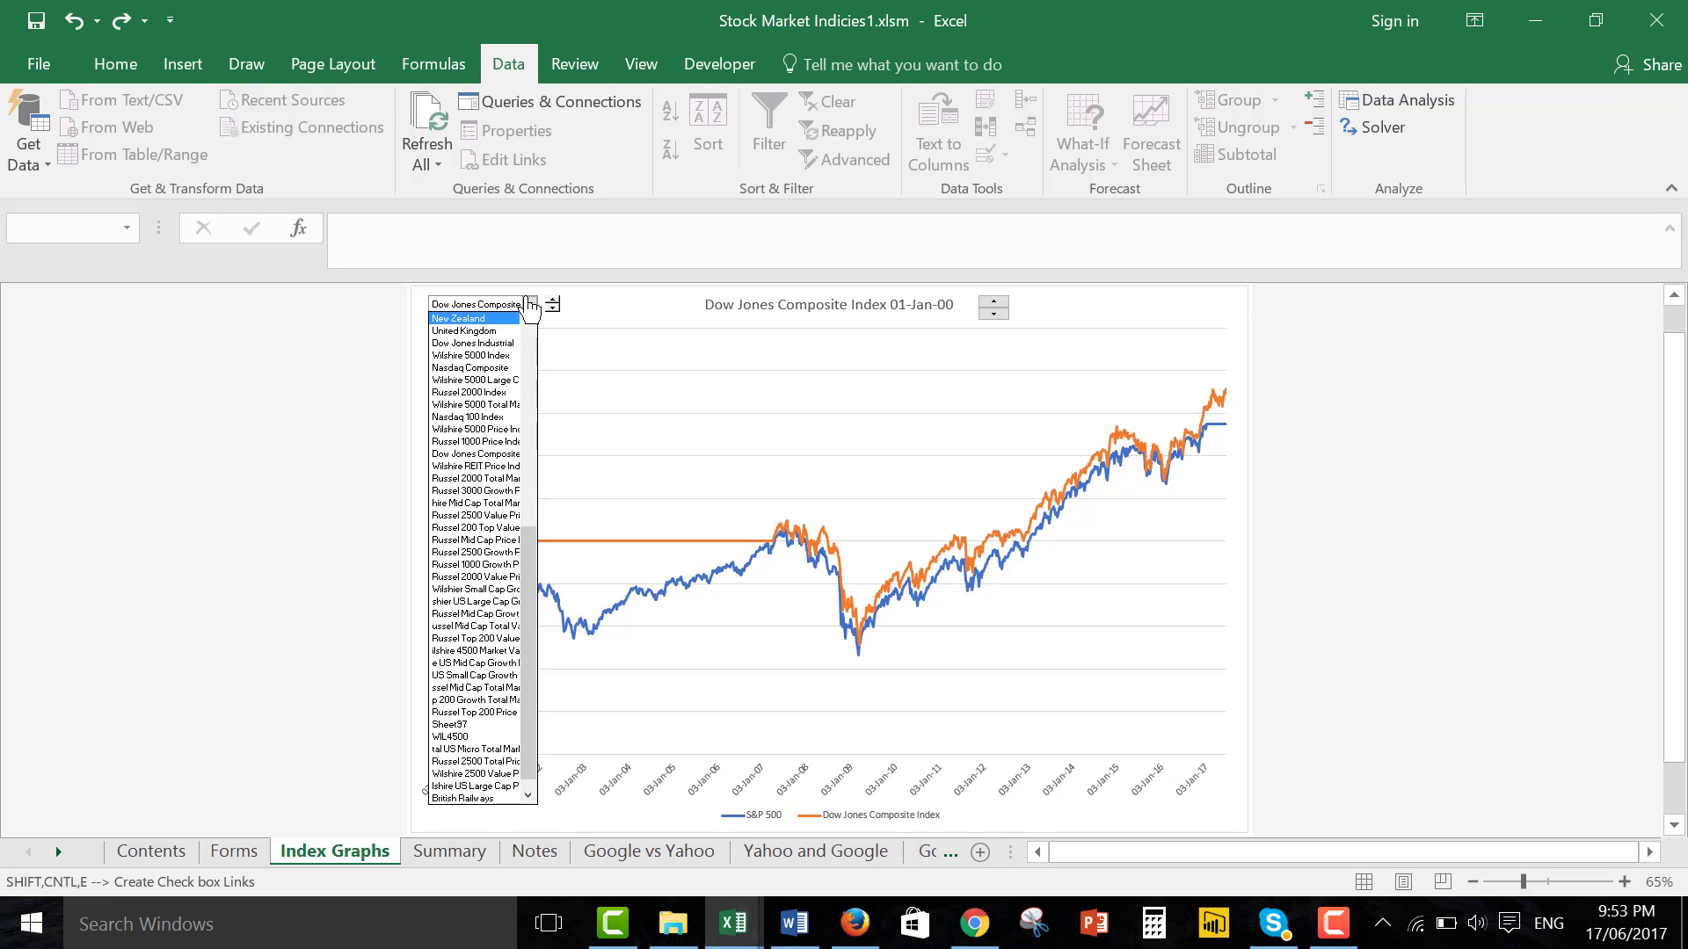
key("Up")
key("Up")
key("Up")
key("Up")
key("Up")
key("Up")
key("Up")
key("Up")
key("Up")
key("Up")
key("Up")
key("Up")
key("Up")
key("Down")
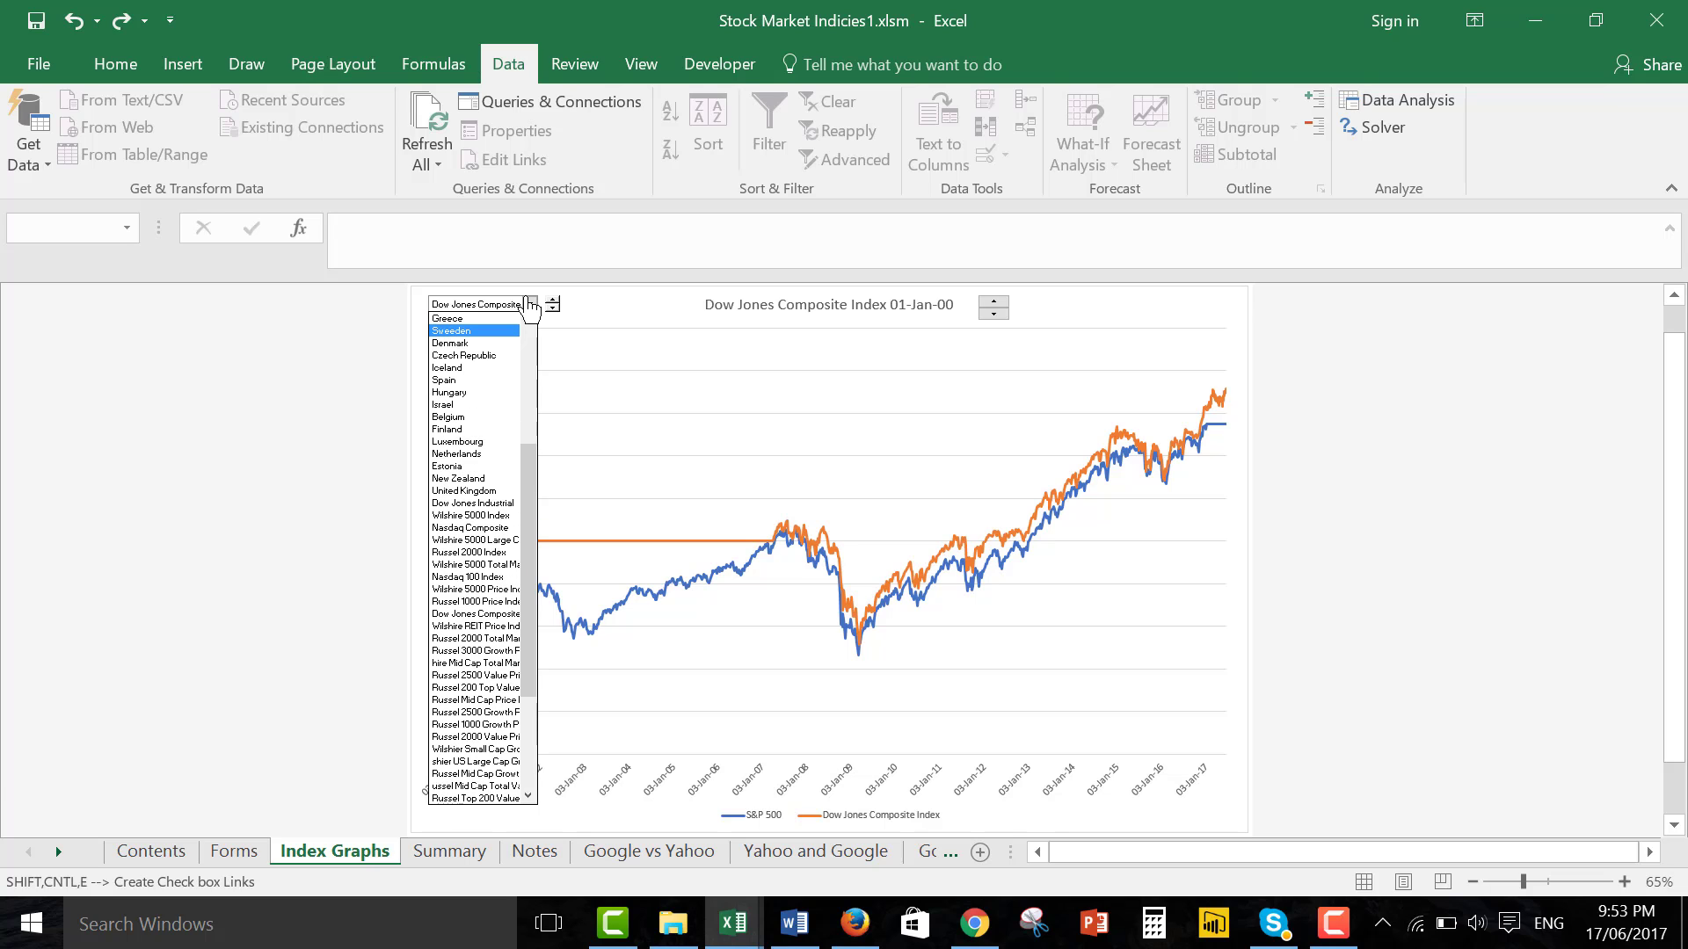
key("Up")
key("Up")
key("Up")
key("Up")
key("Up")
key("Up")
key("Up")
key("Up")
key("Up")
key("Up")
key("Up")
key("Up")
key("Up")
key("Up")
key("Up")
key("Up")
key("Up")
key("Up")
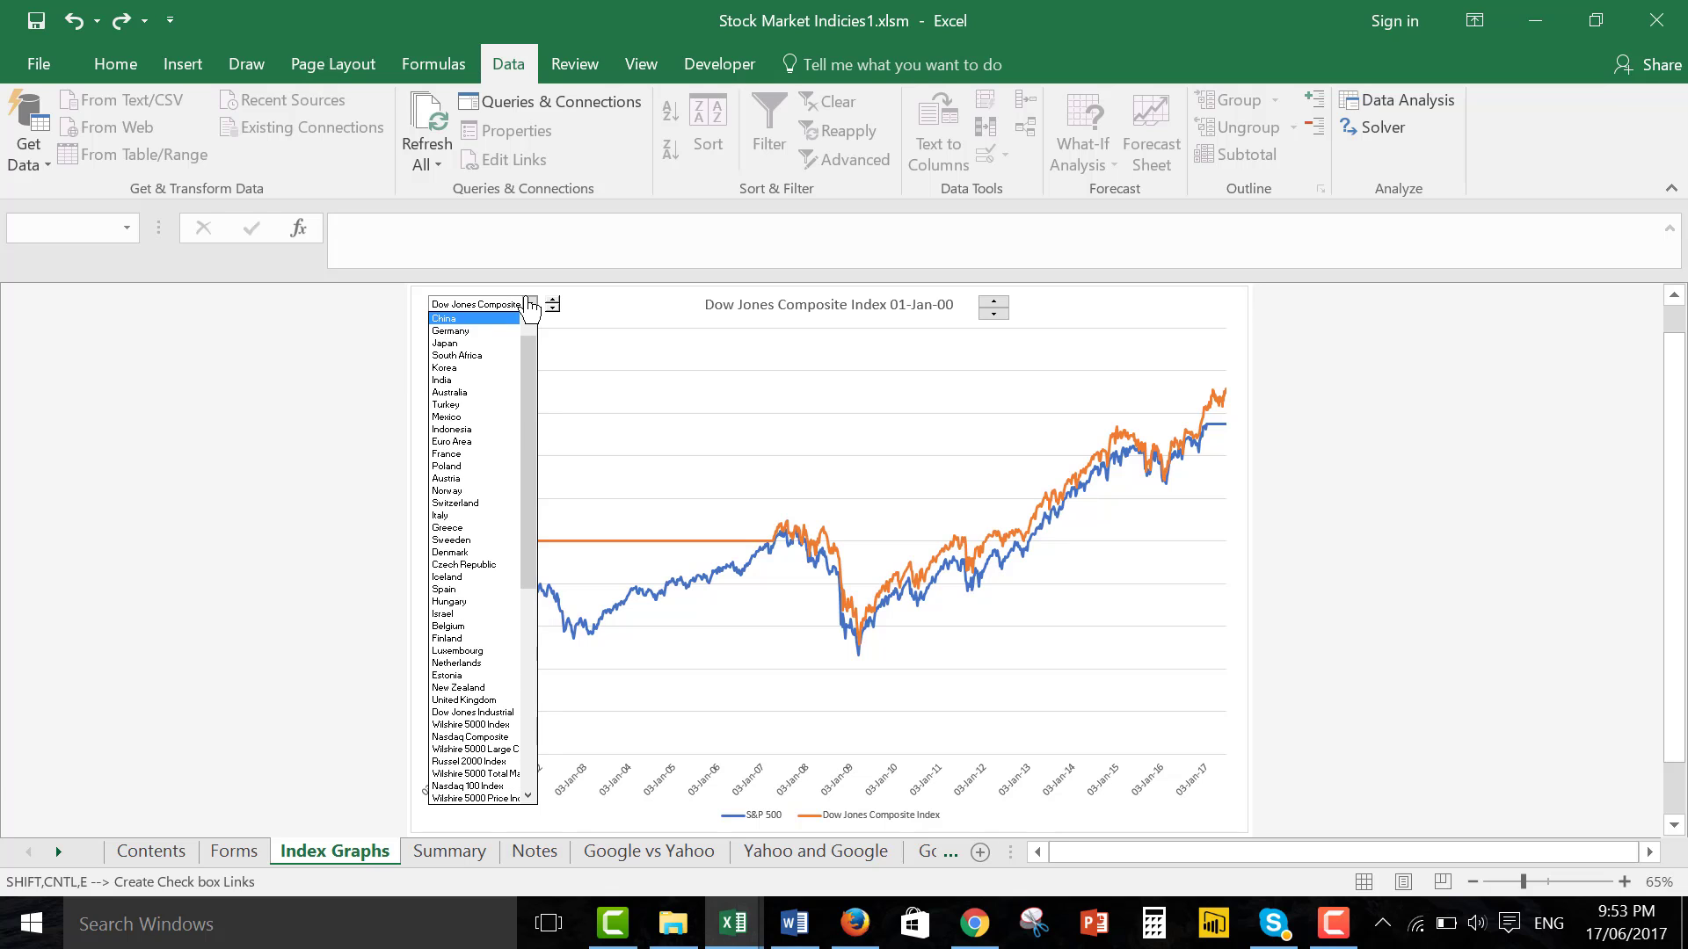
key("Up")
key("Return")
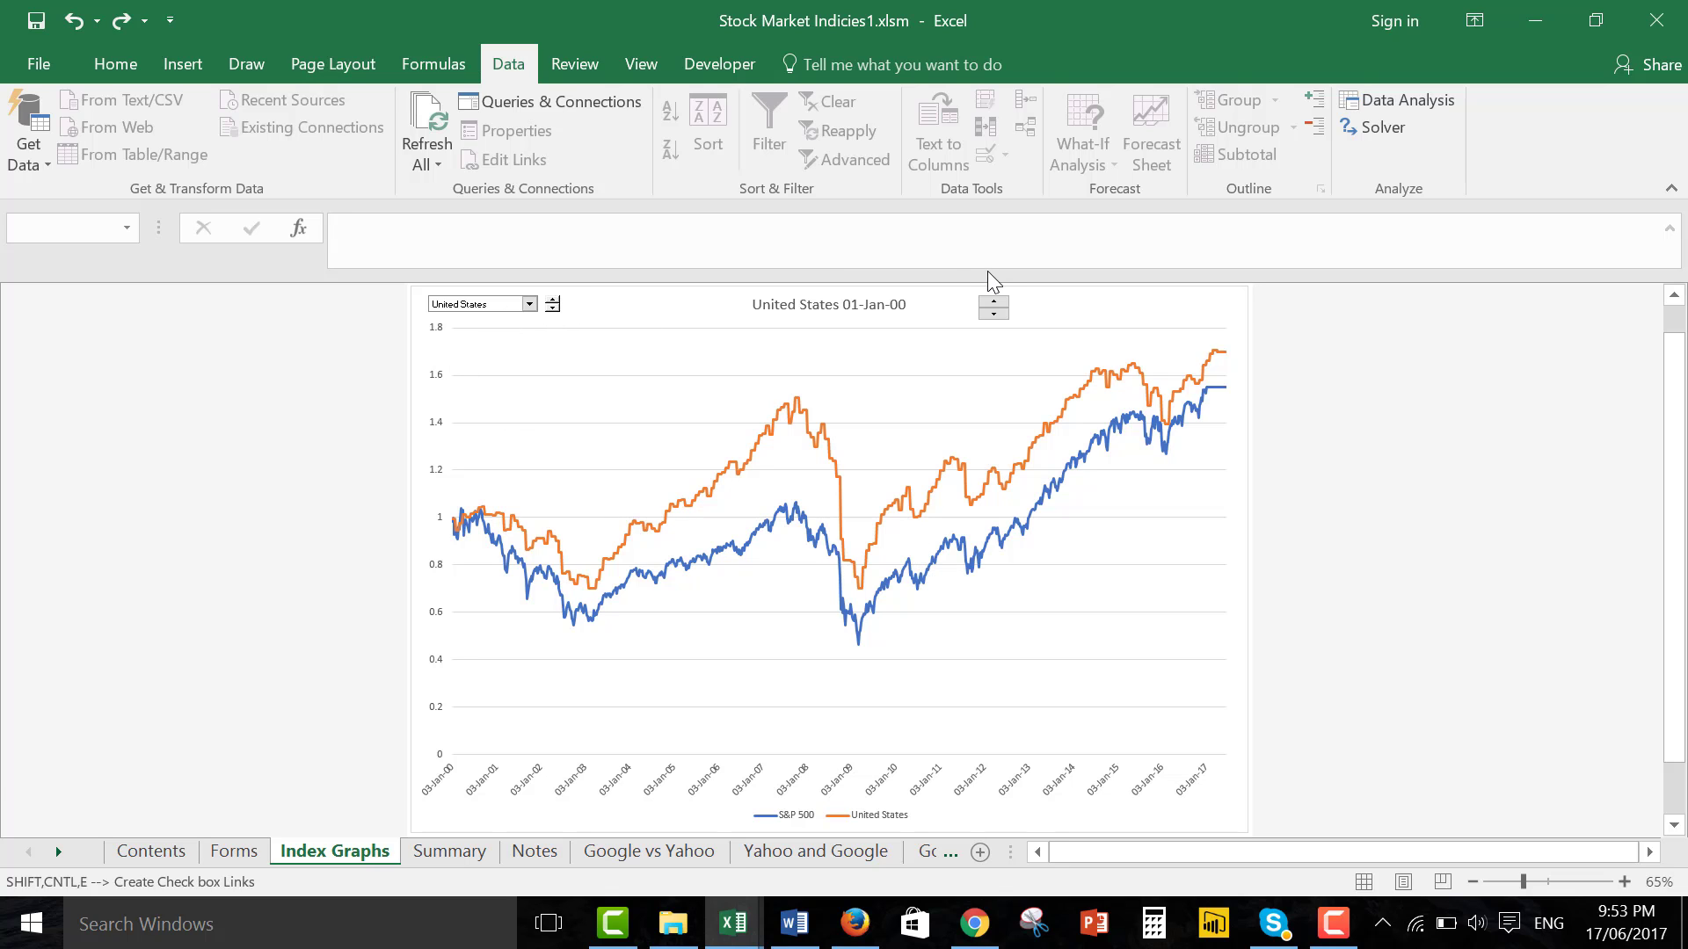
Compare the United States chart from start dates of 2000, 2005 and 2010, finishing back on 01-Jan-00.
left_click(994, 309)
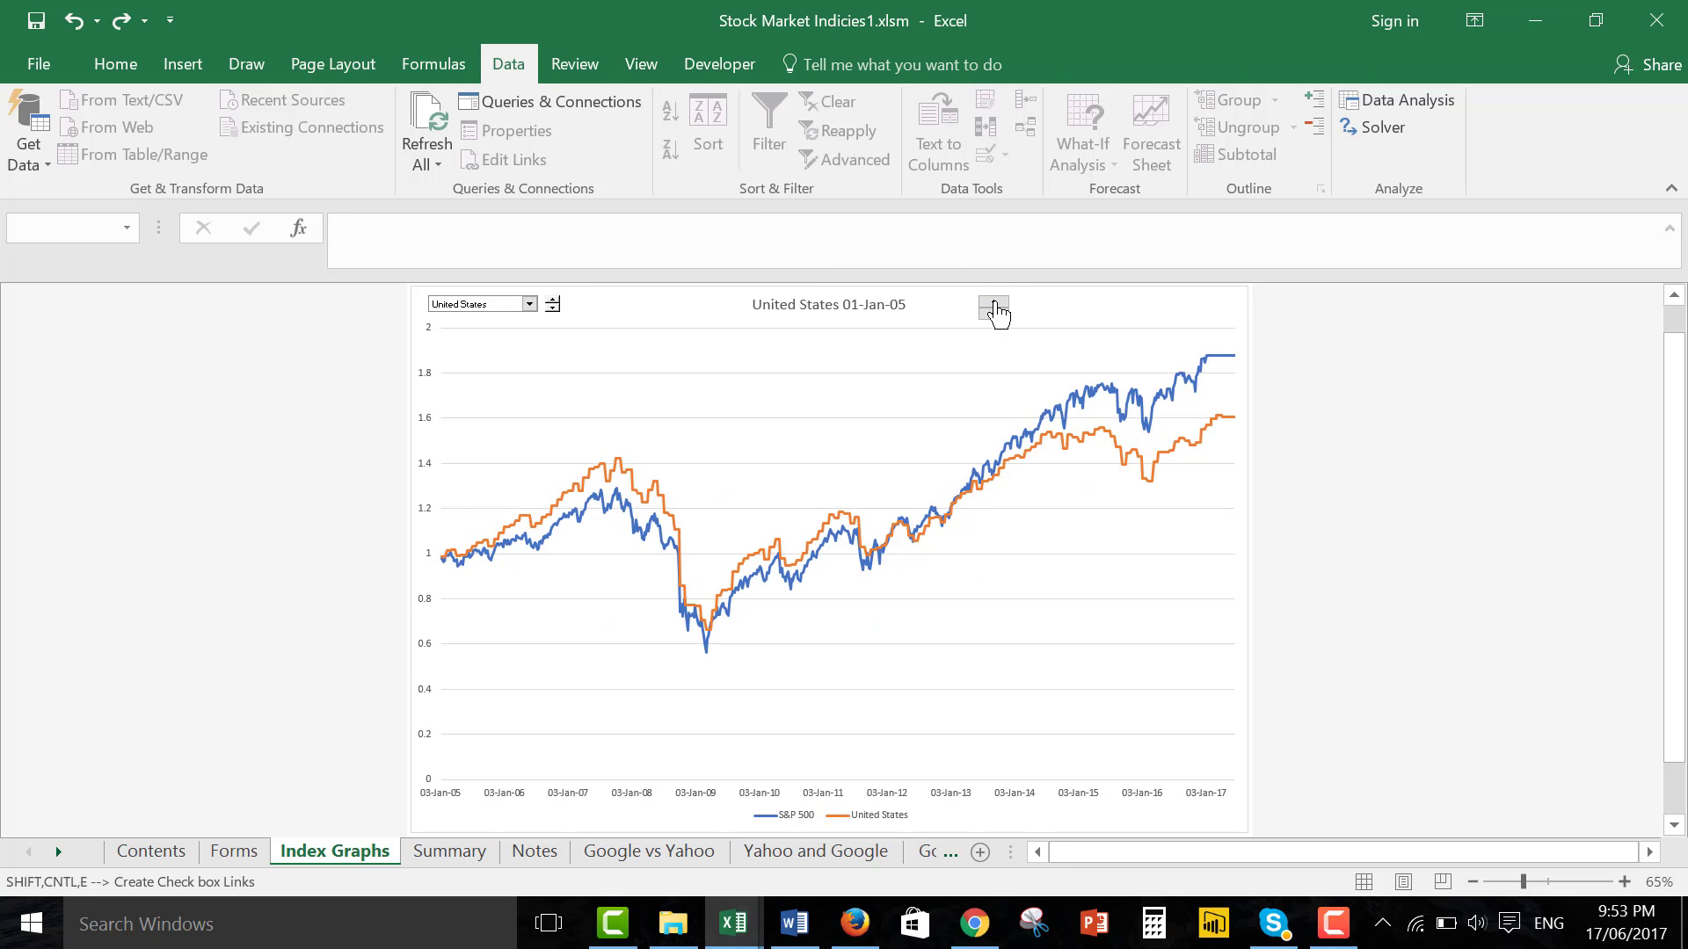
left_click(995, 305)
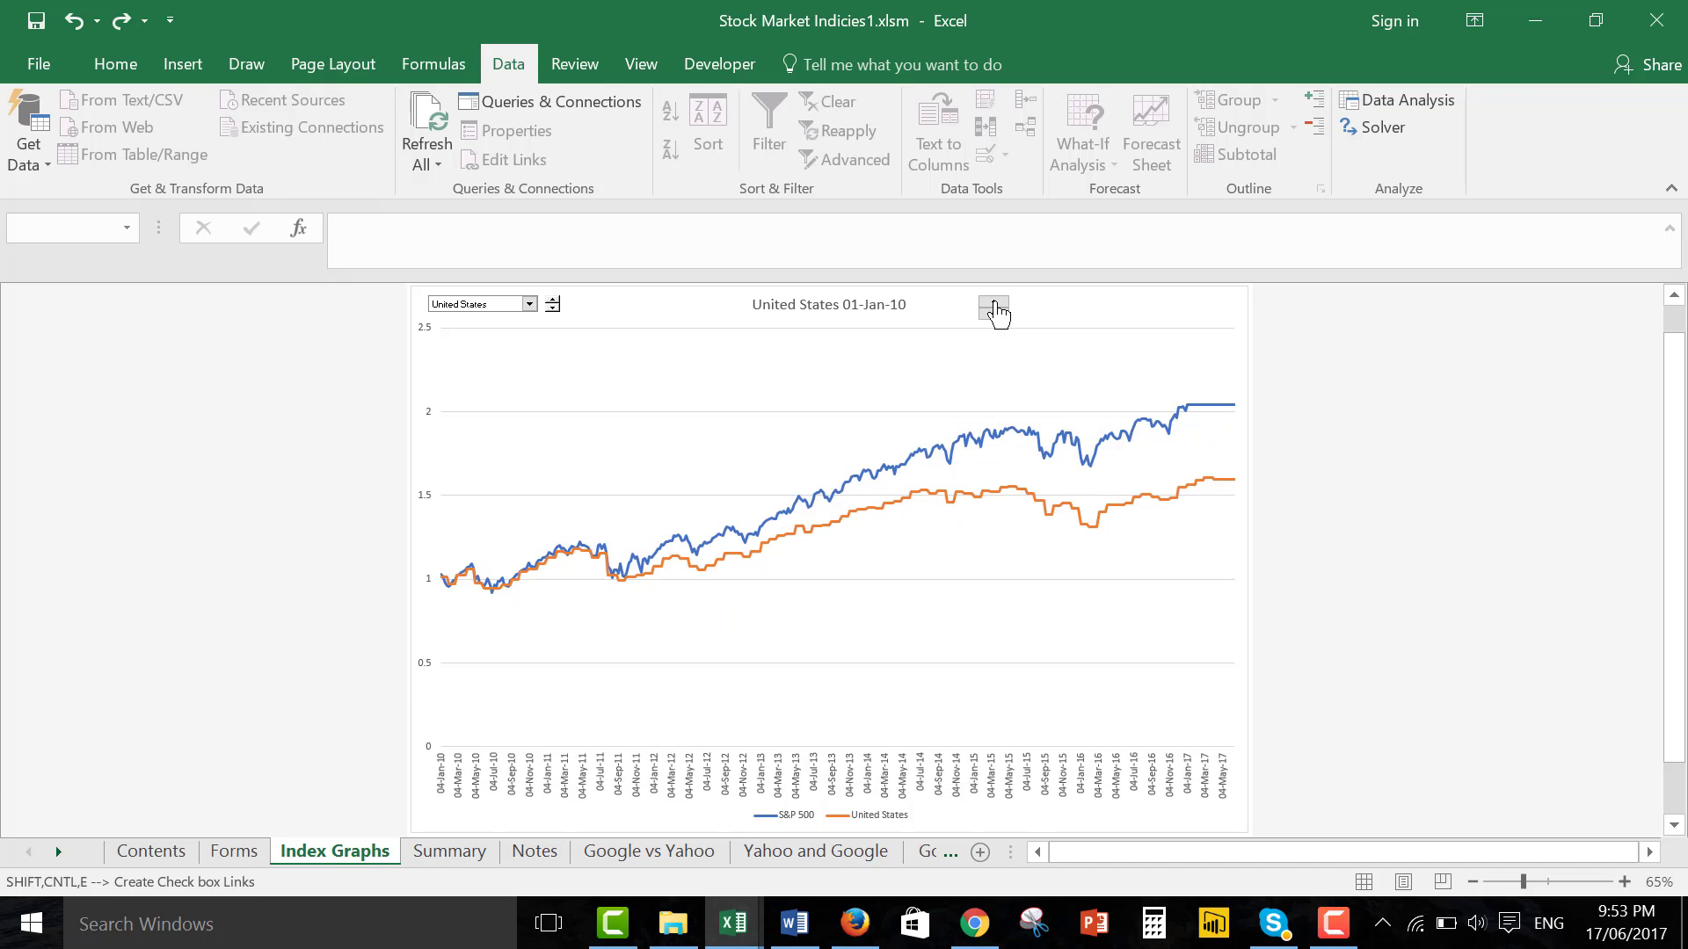
left_click(997, 314)
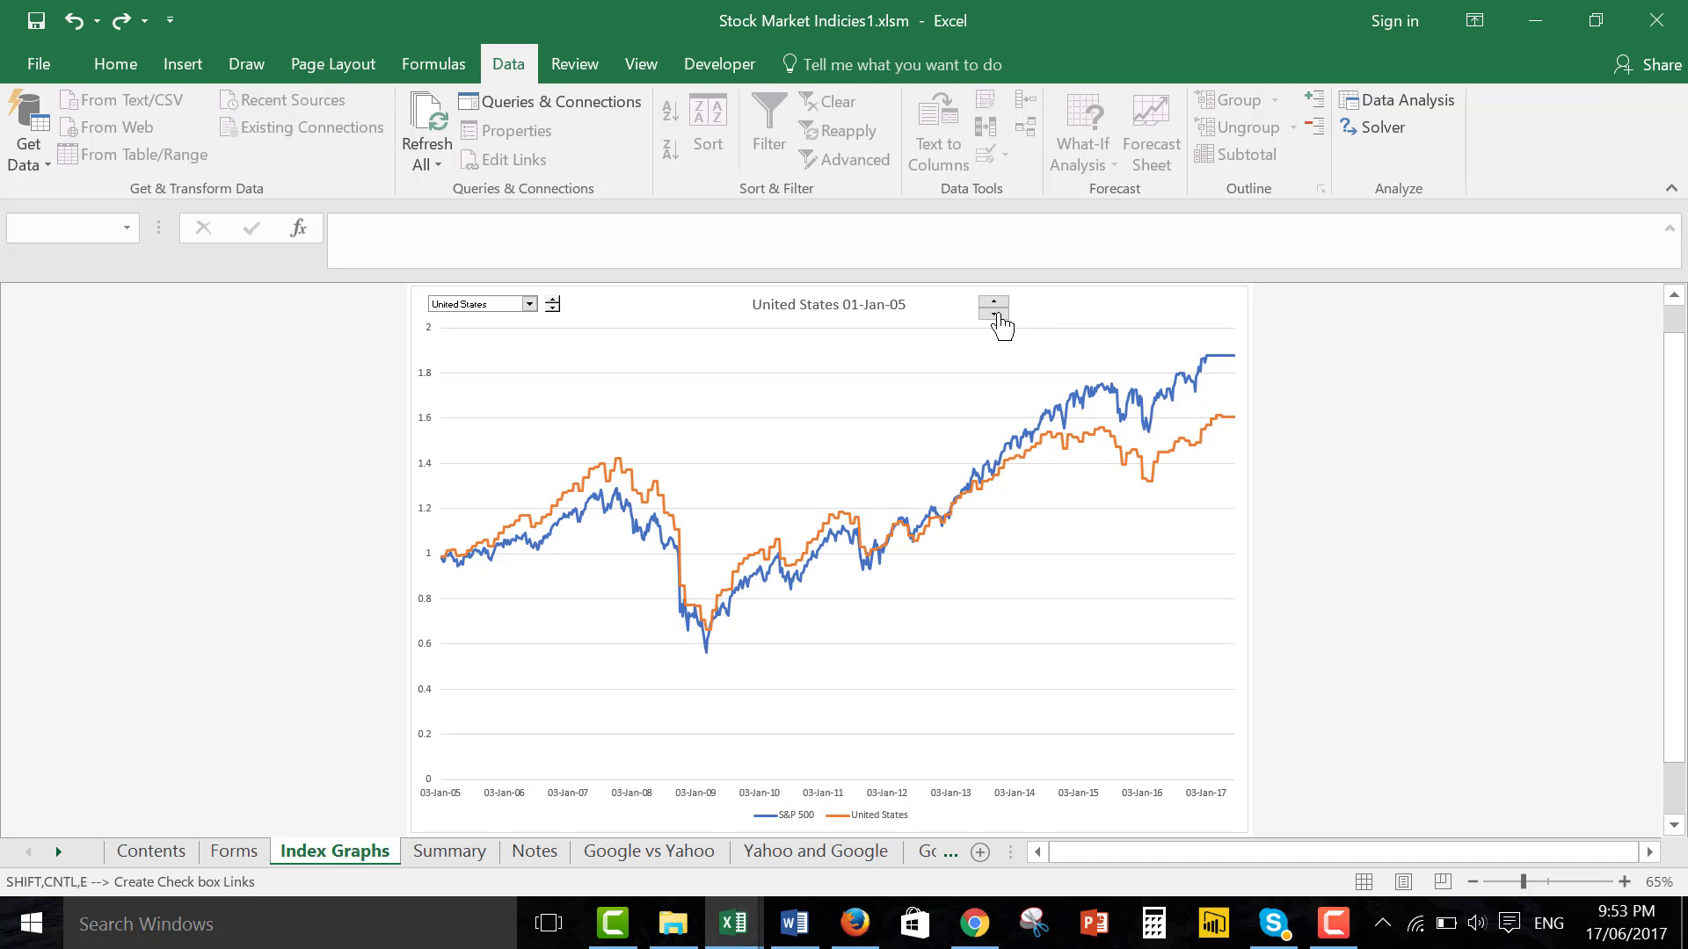
left_click(997, 313)
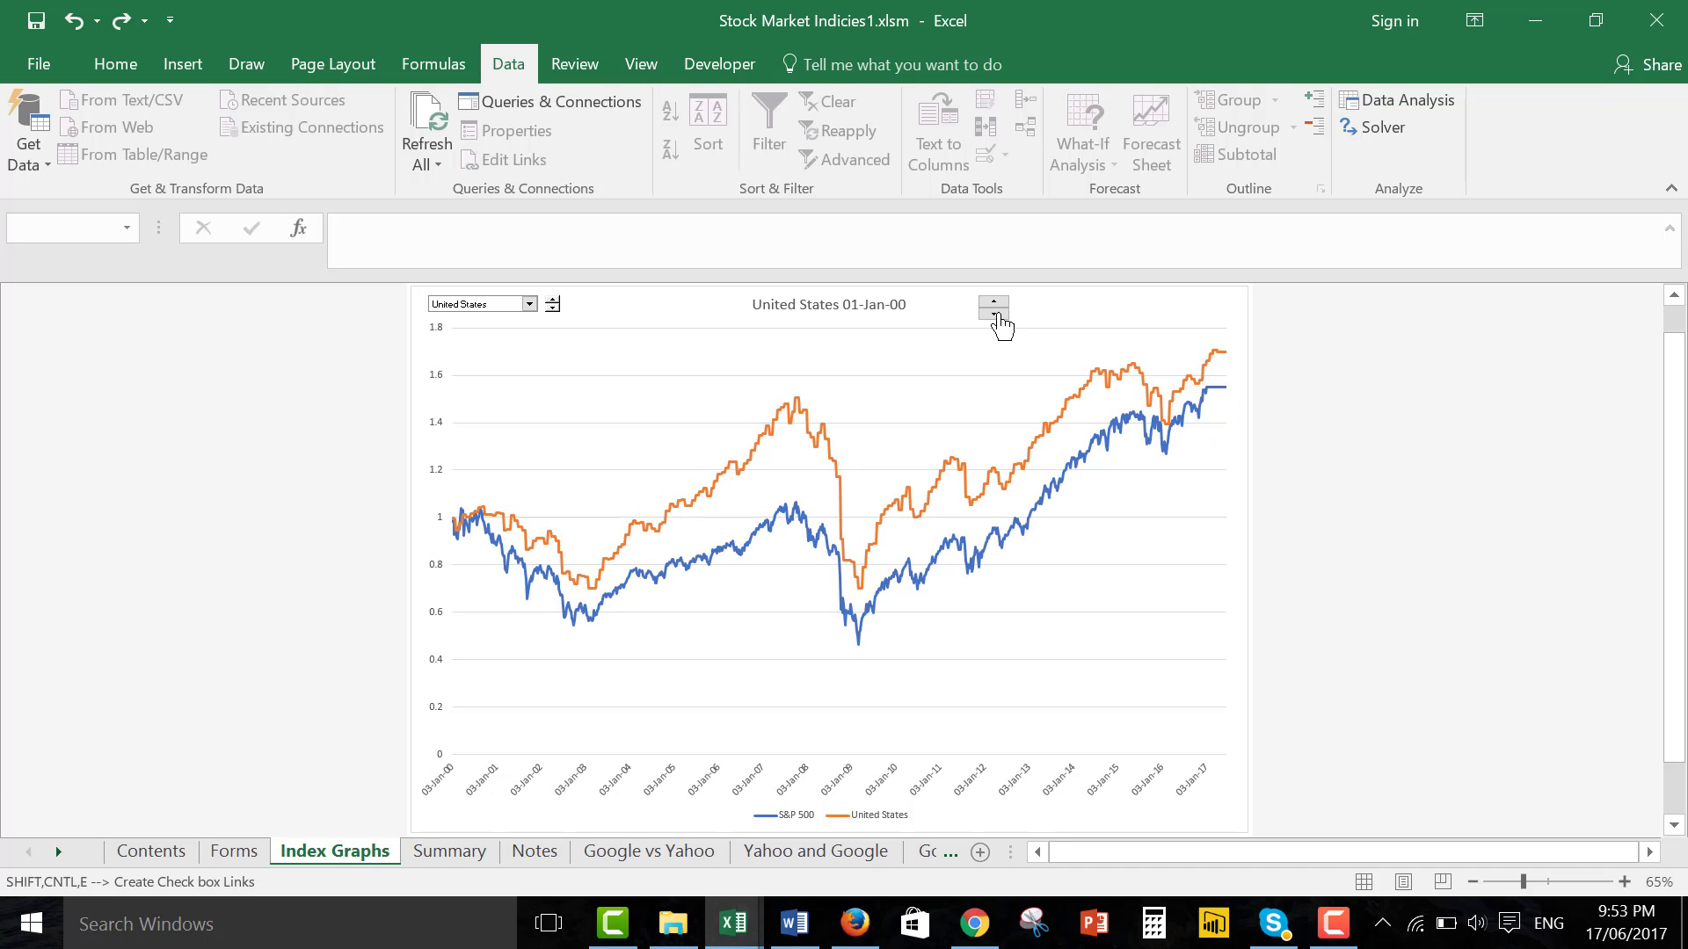
left_click(995, 303)
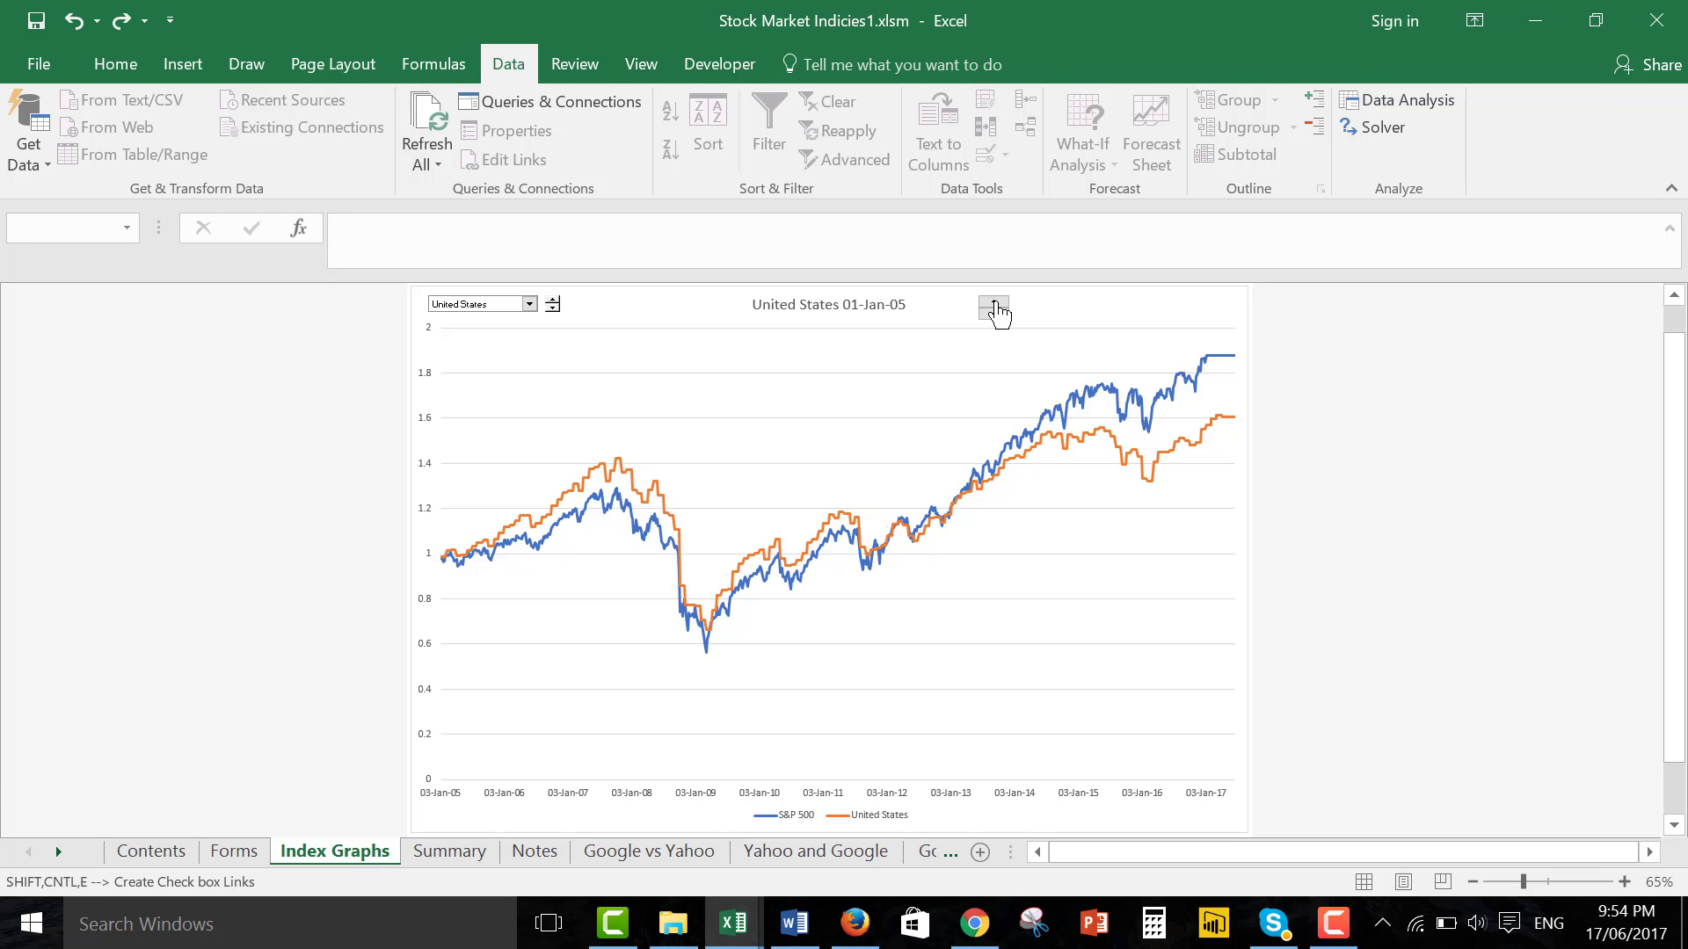
left_click(996, 302)
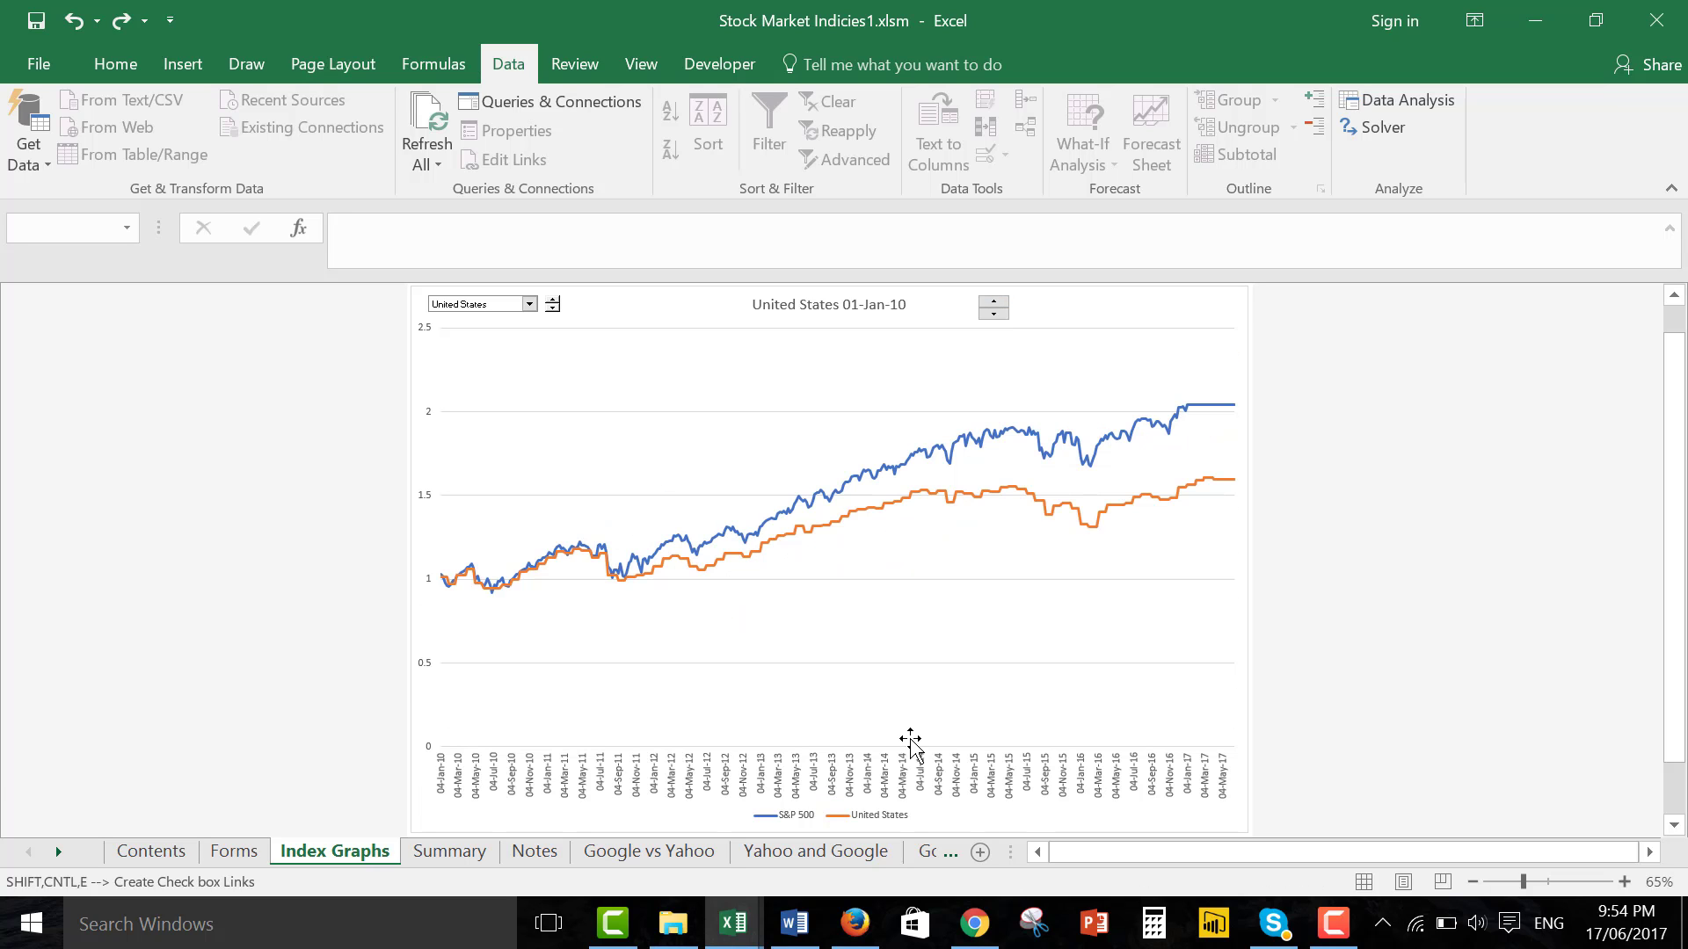
left_click(994, 313)
left_click(994, 314)
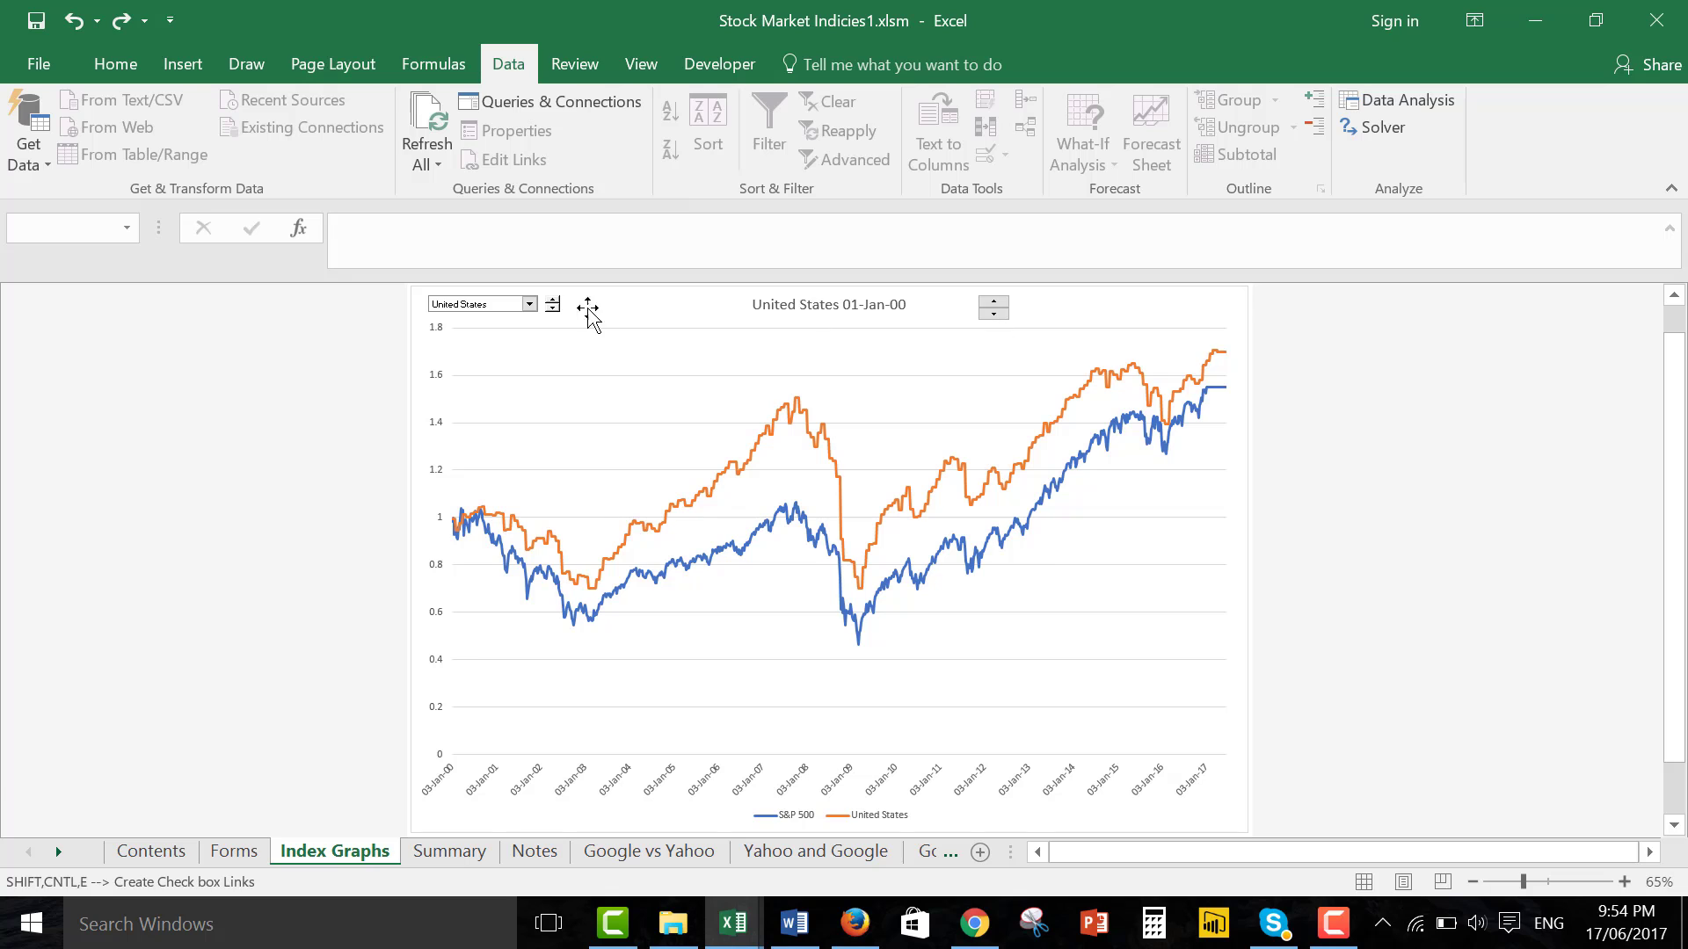
Chart China against the S&P 500 and step through start dates between 1995 and 2010, finishing on 01-Jan-00.
left_click(529, 304)
key("Down")
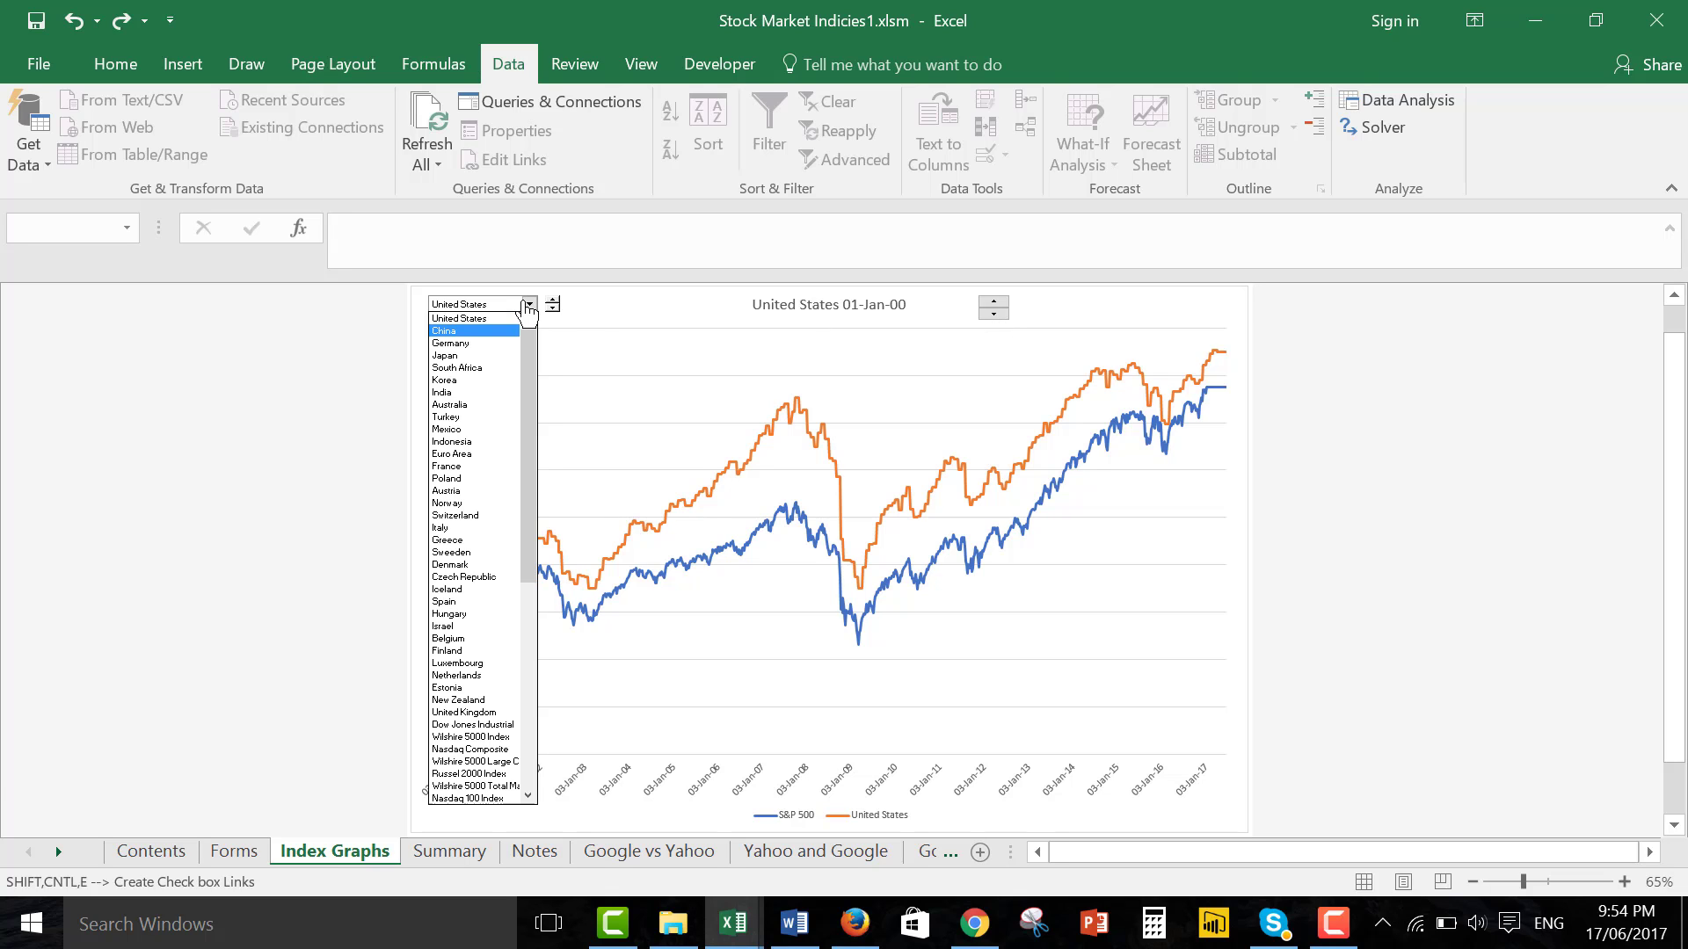
key("Return")
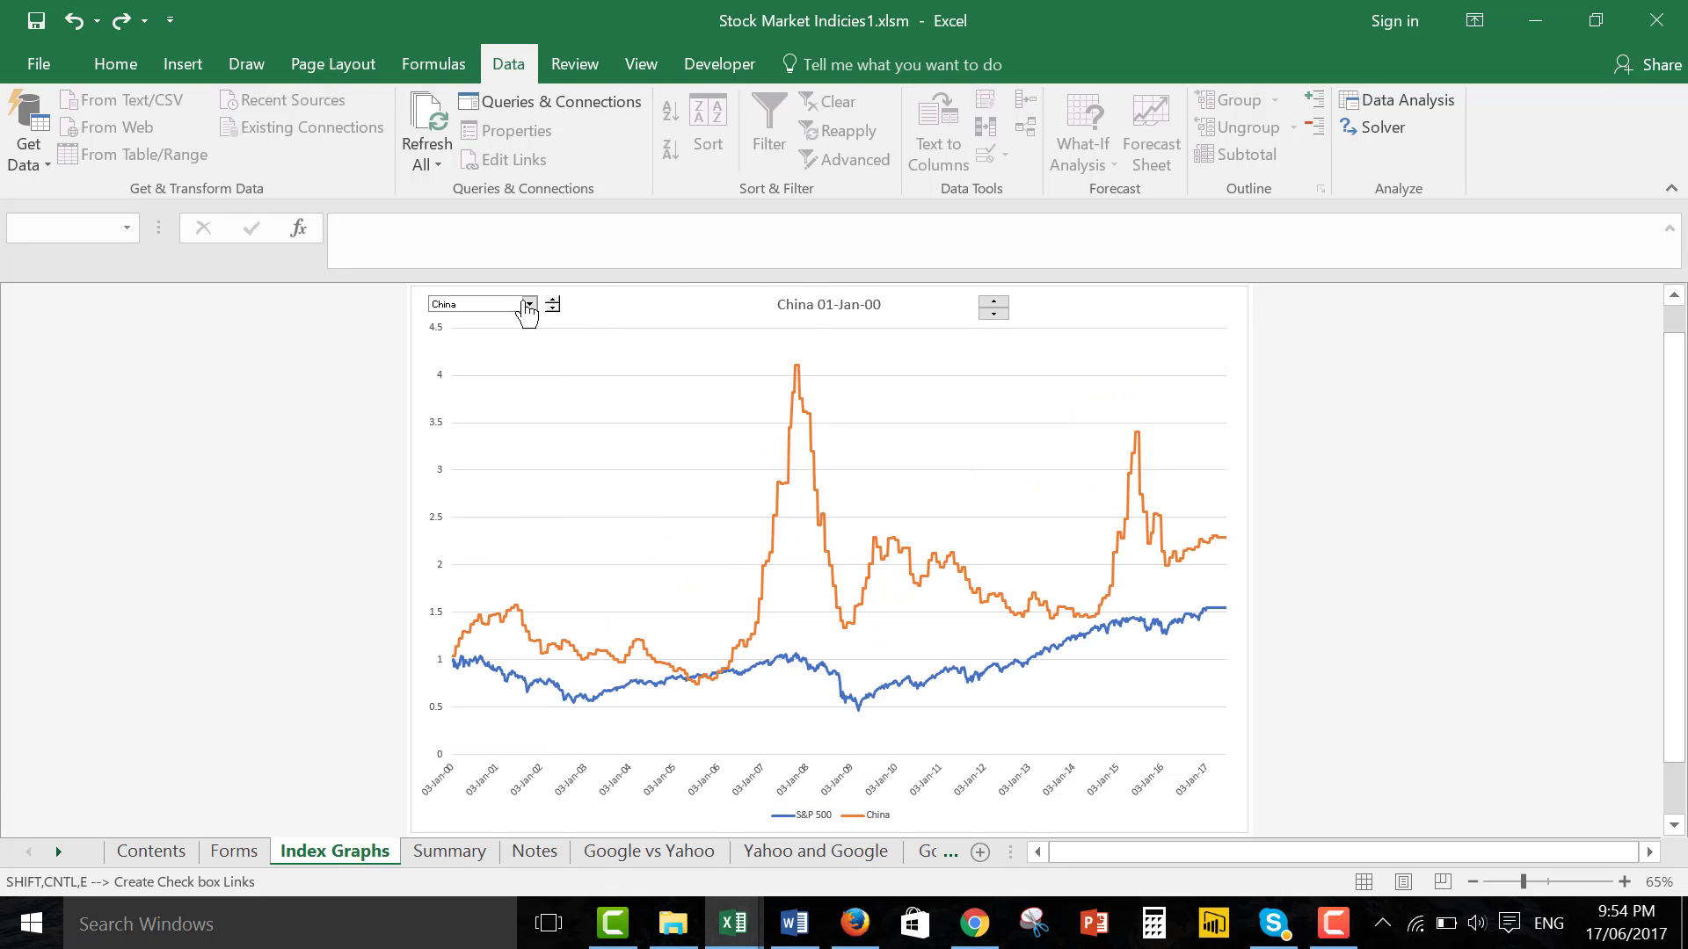
left_click(993, 314)
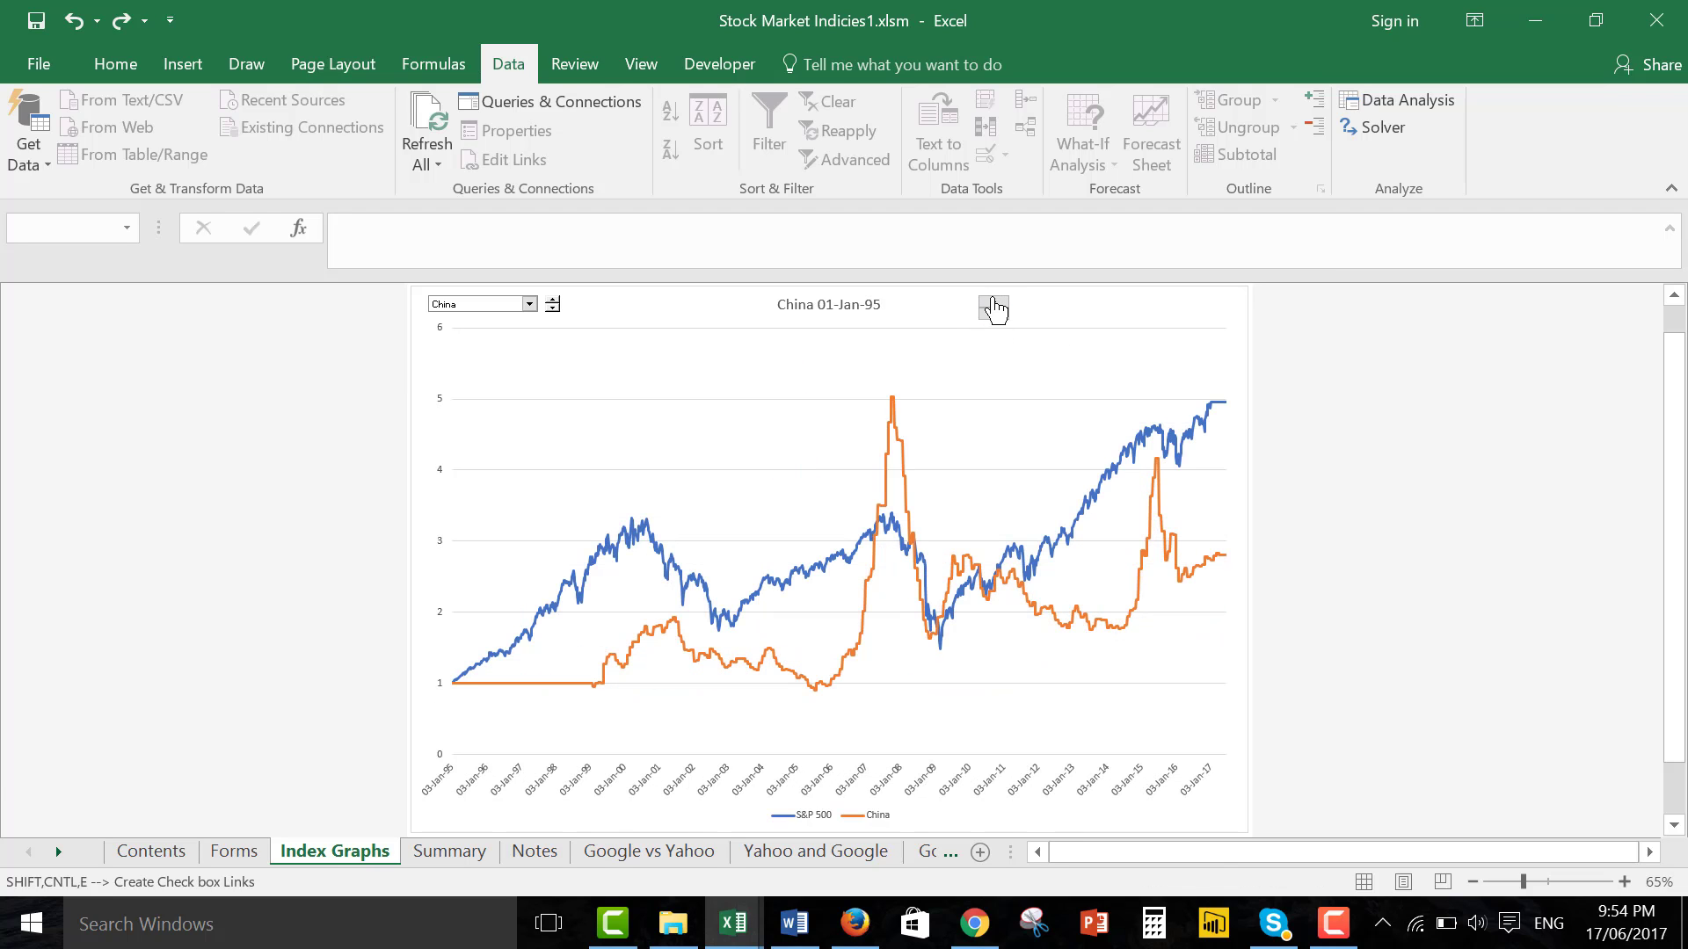
left_click(994, 301)
left_click(994, 301)
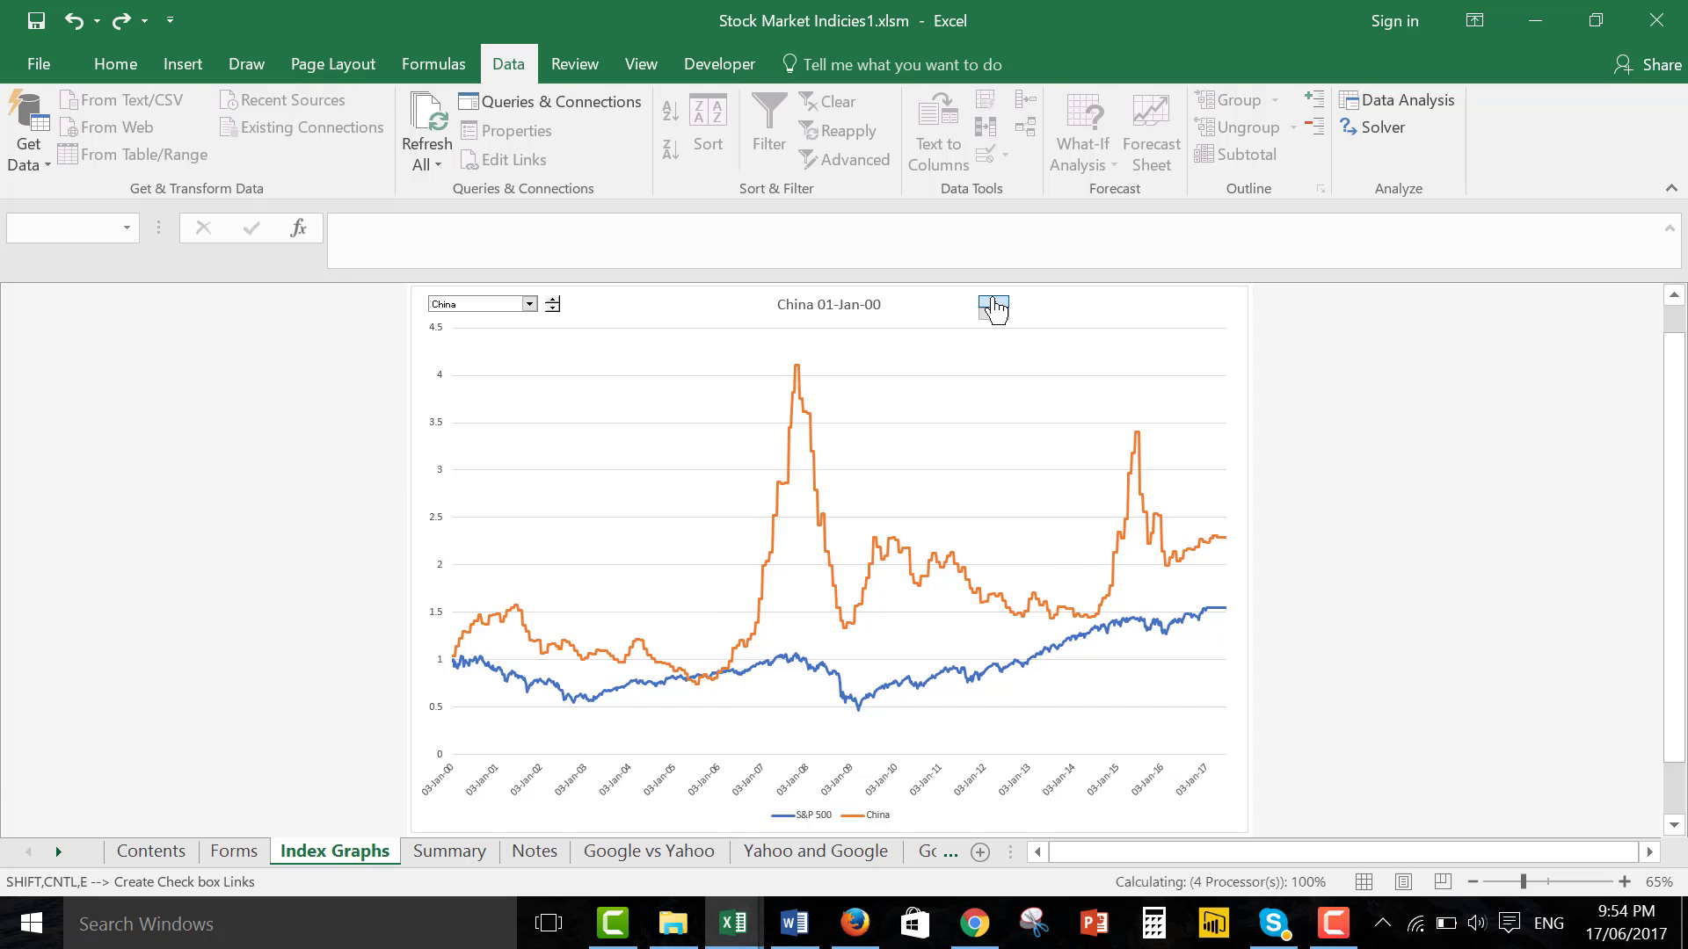
left_click(995, 303)
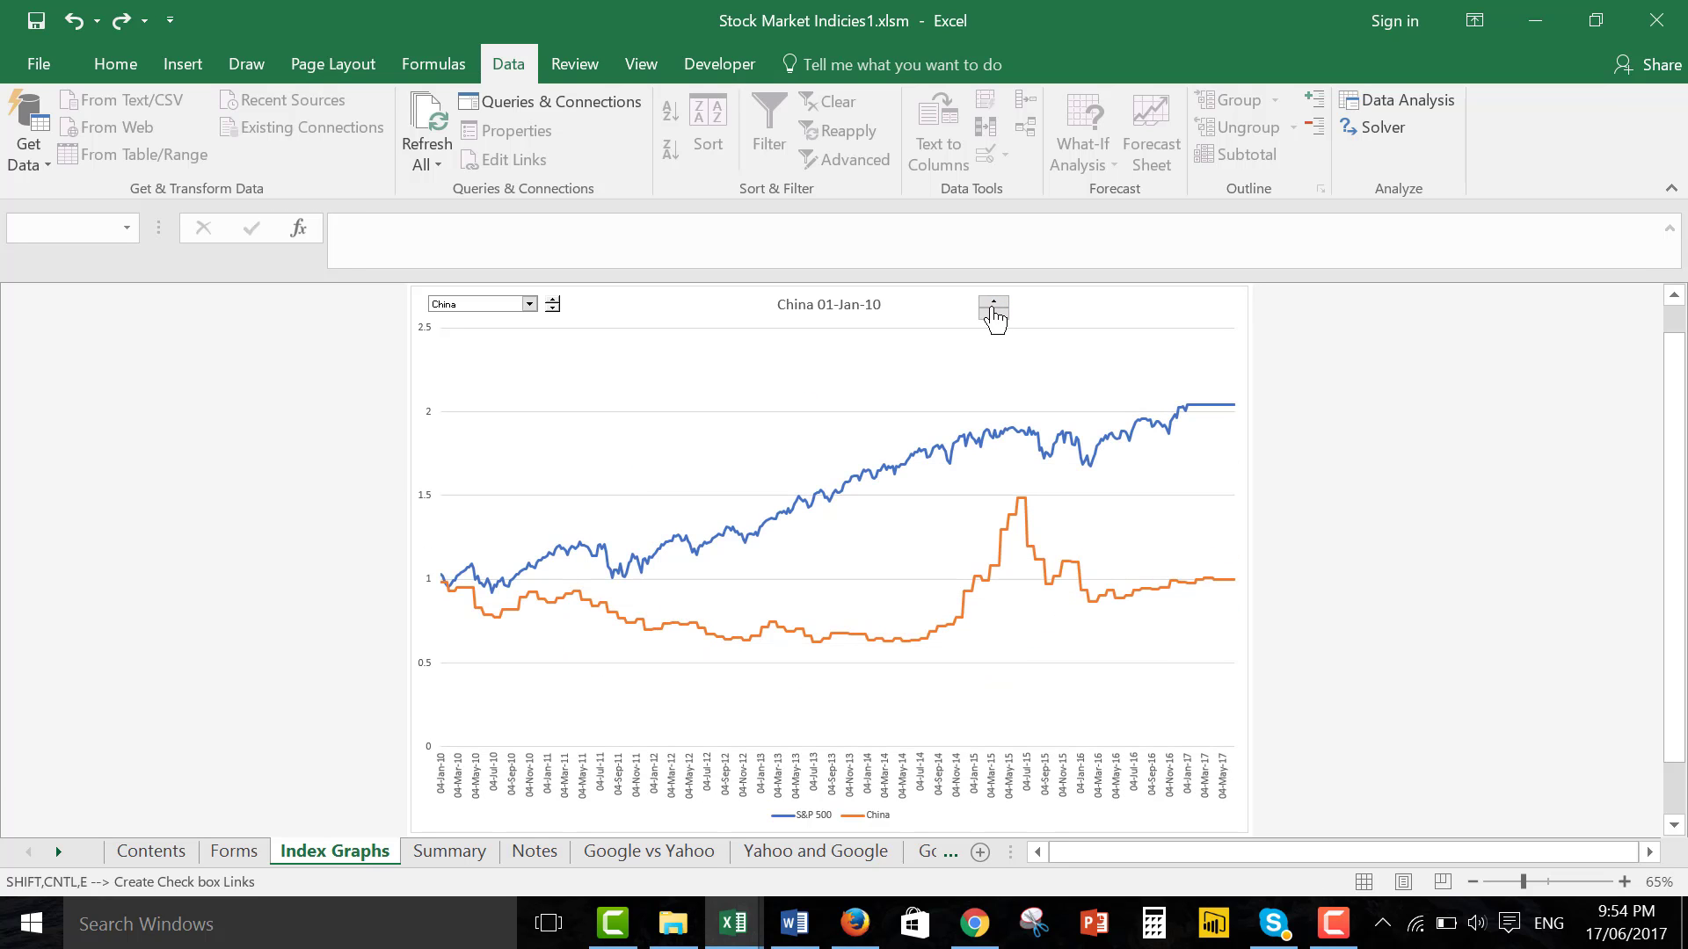
left_click(993, 313)
left_click(993, 313)
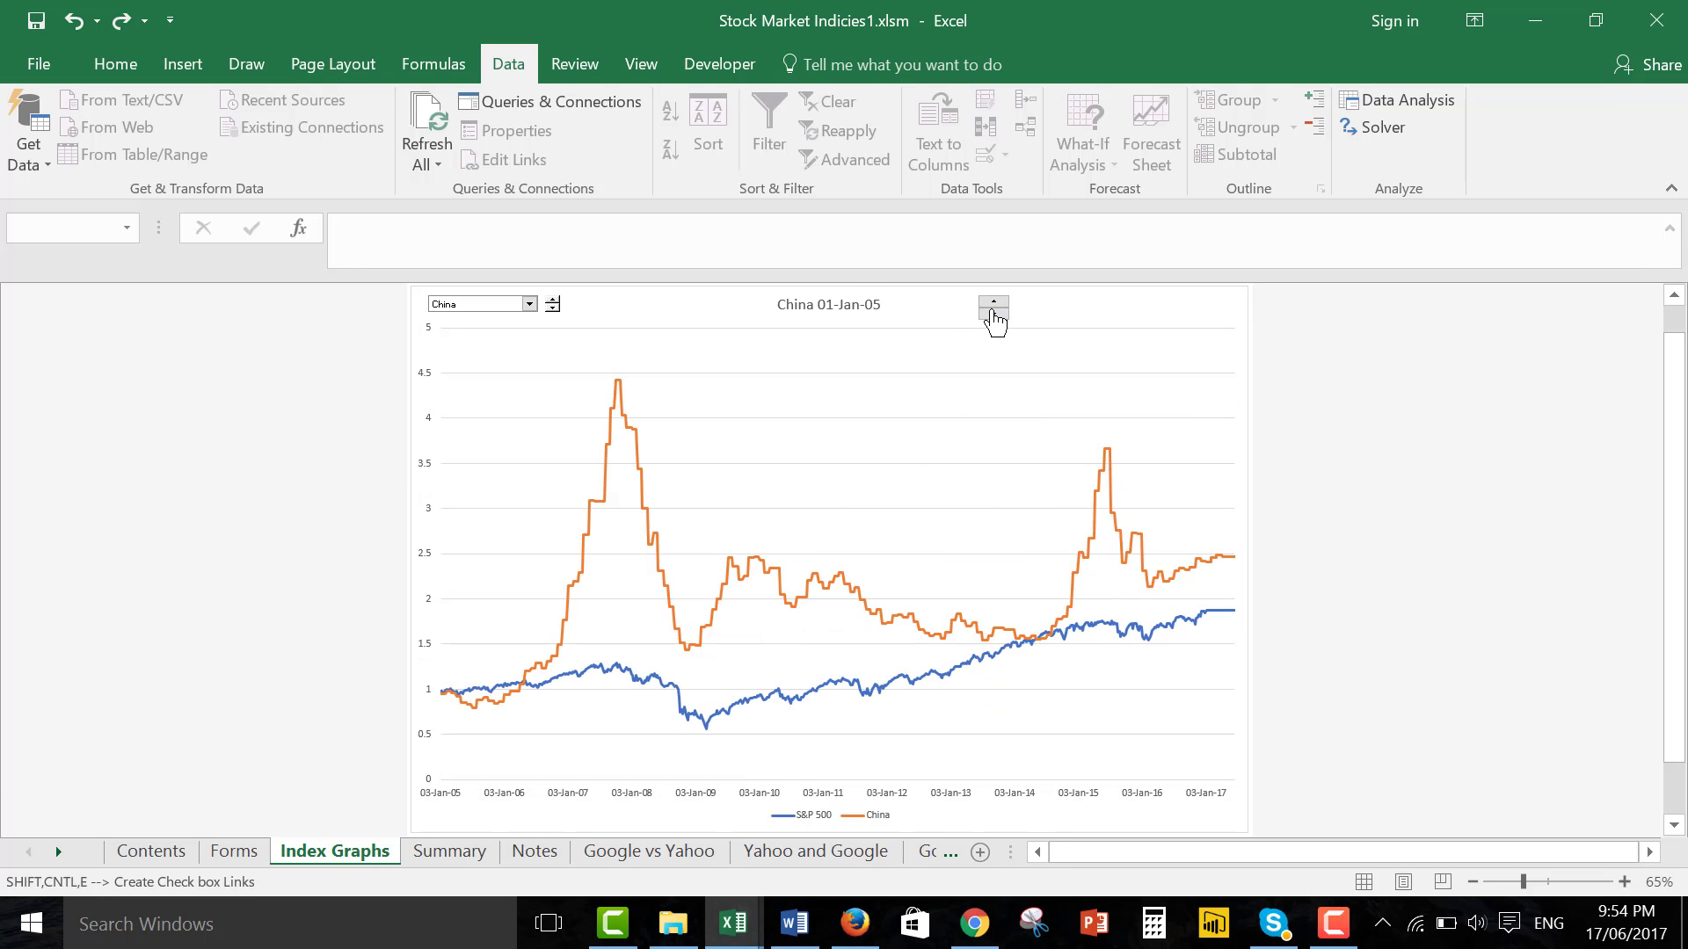
Chart Germany against the S&P 500 and step the start date forward to 01-Jan-10 and back to 01-Jan-00.
left_click(531, 306)
key("Down")
key("Return")
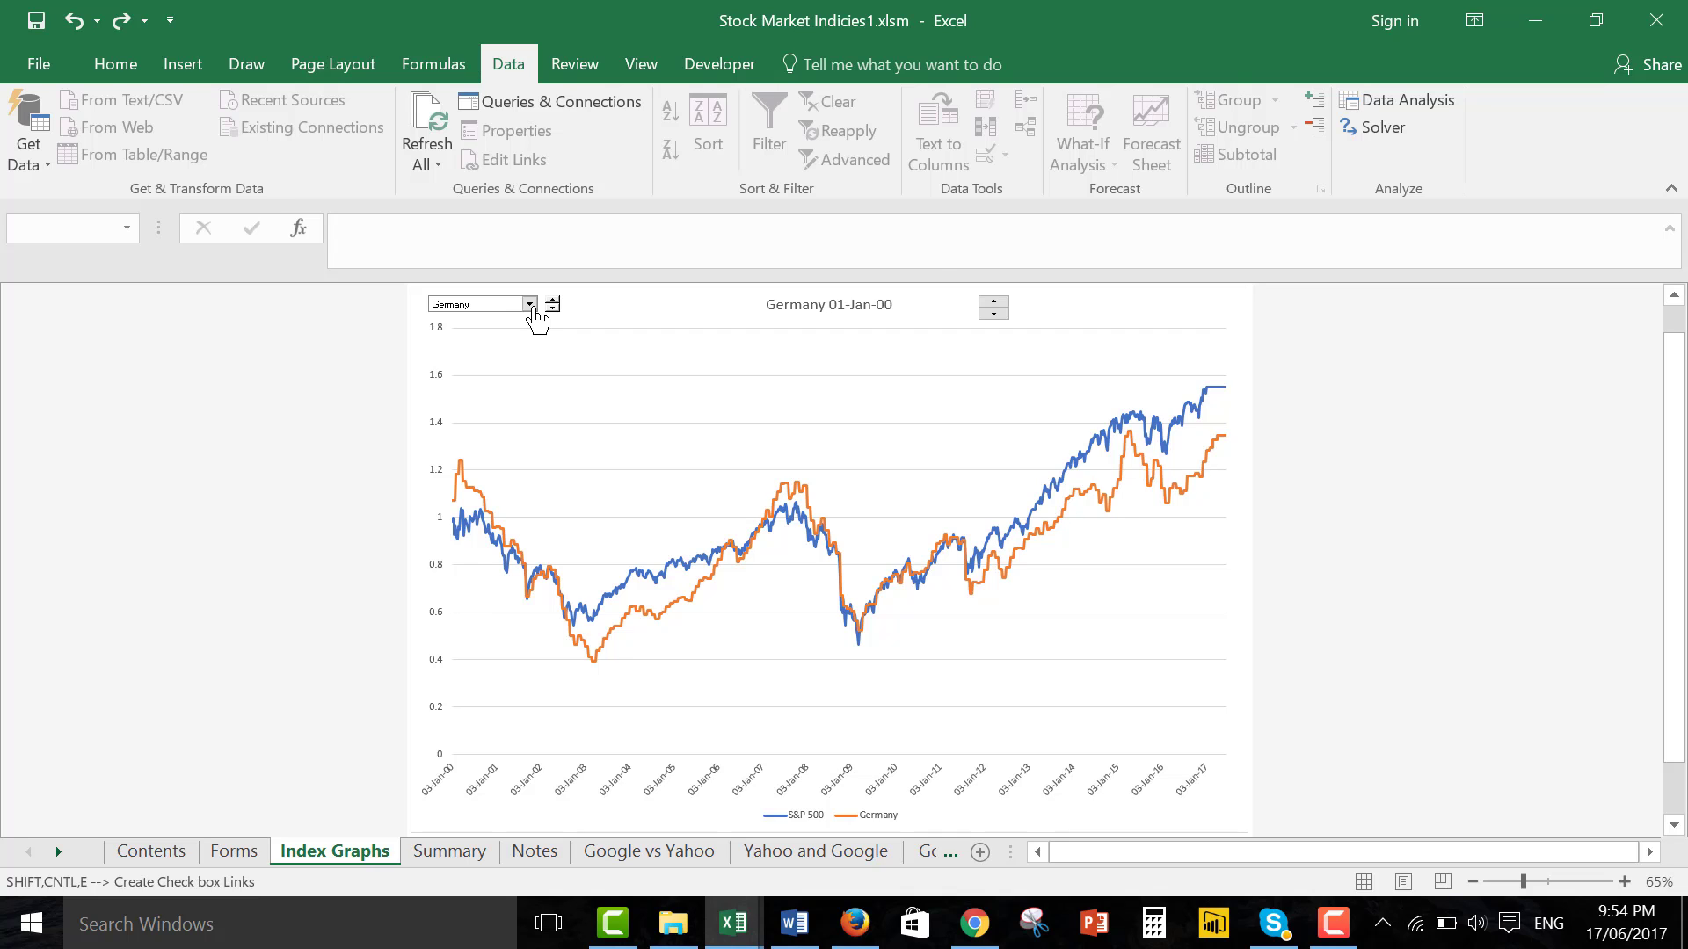
left_click(996, 311)
left_click(996, 303)
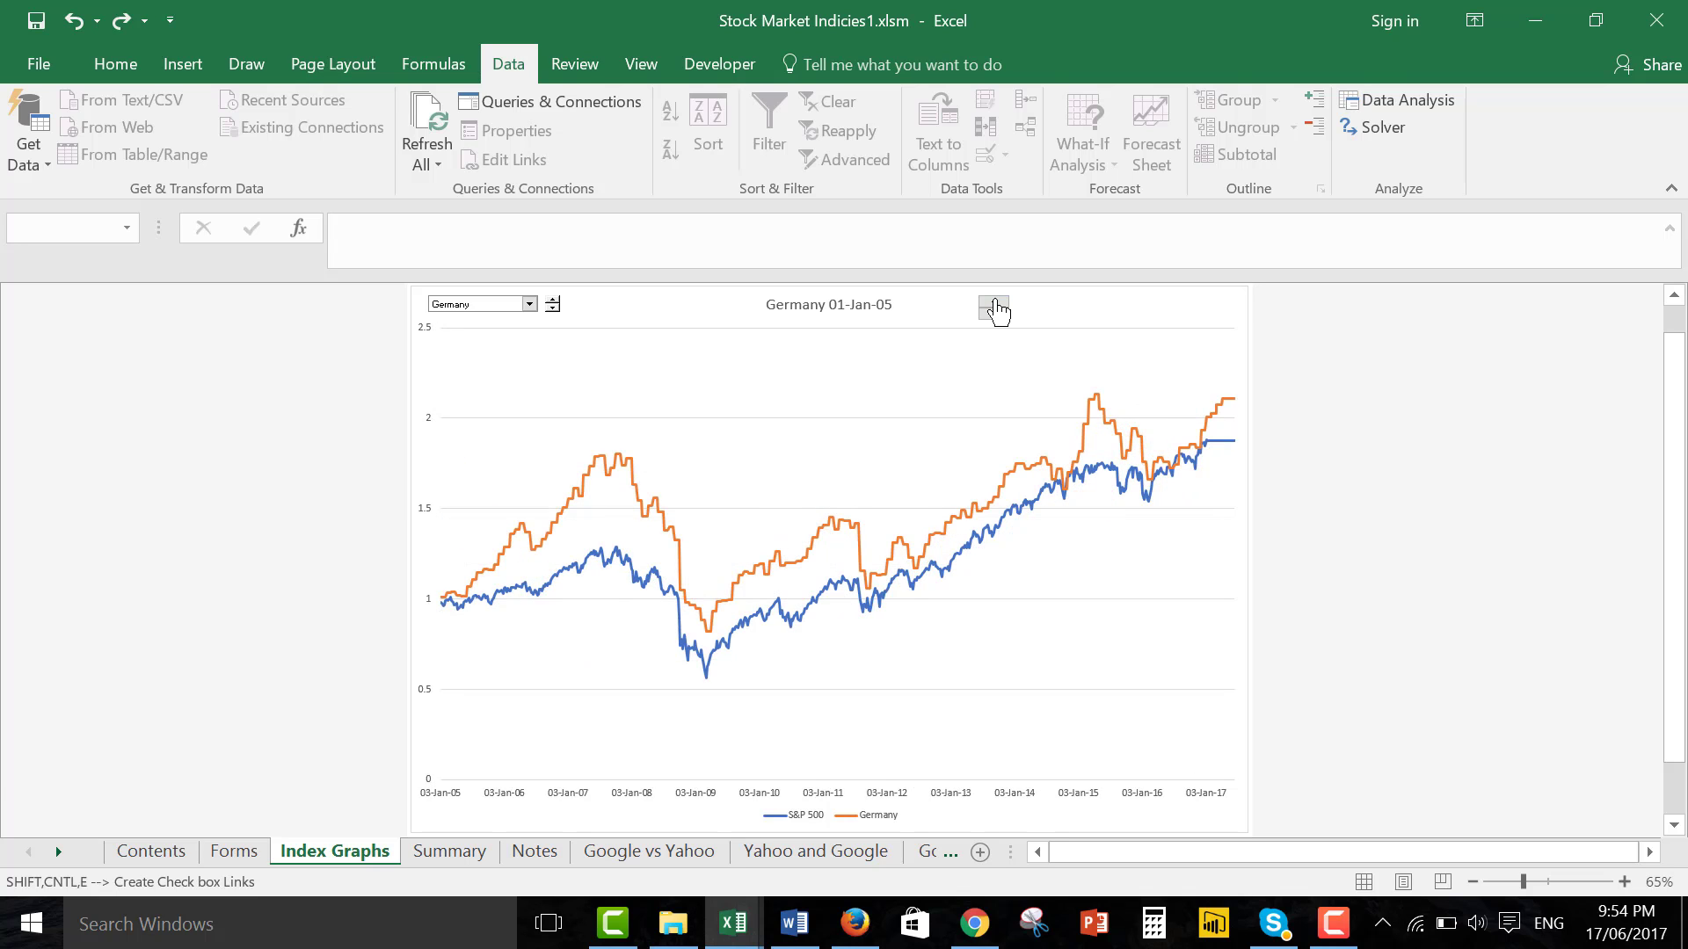
left_click(997, 318)
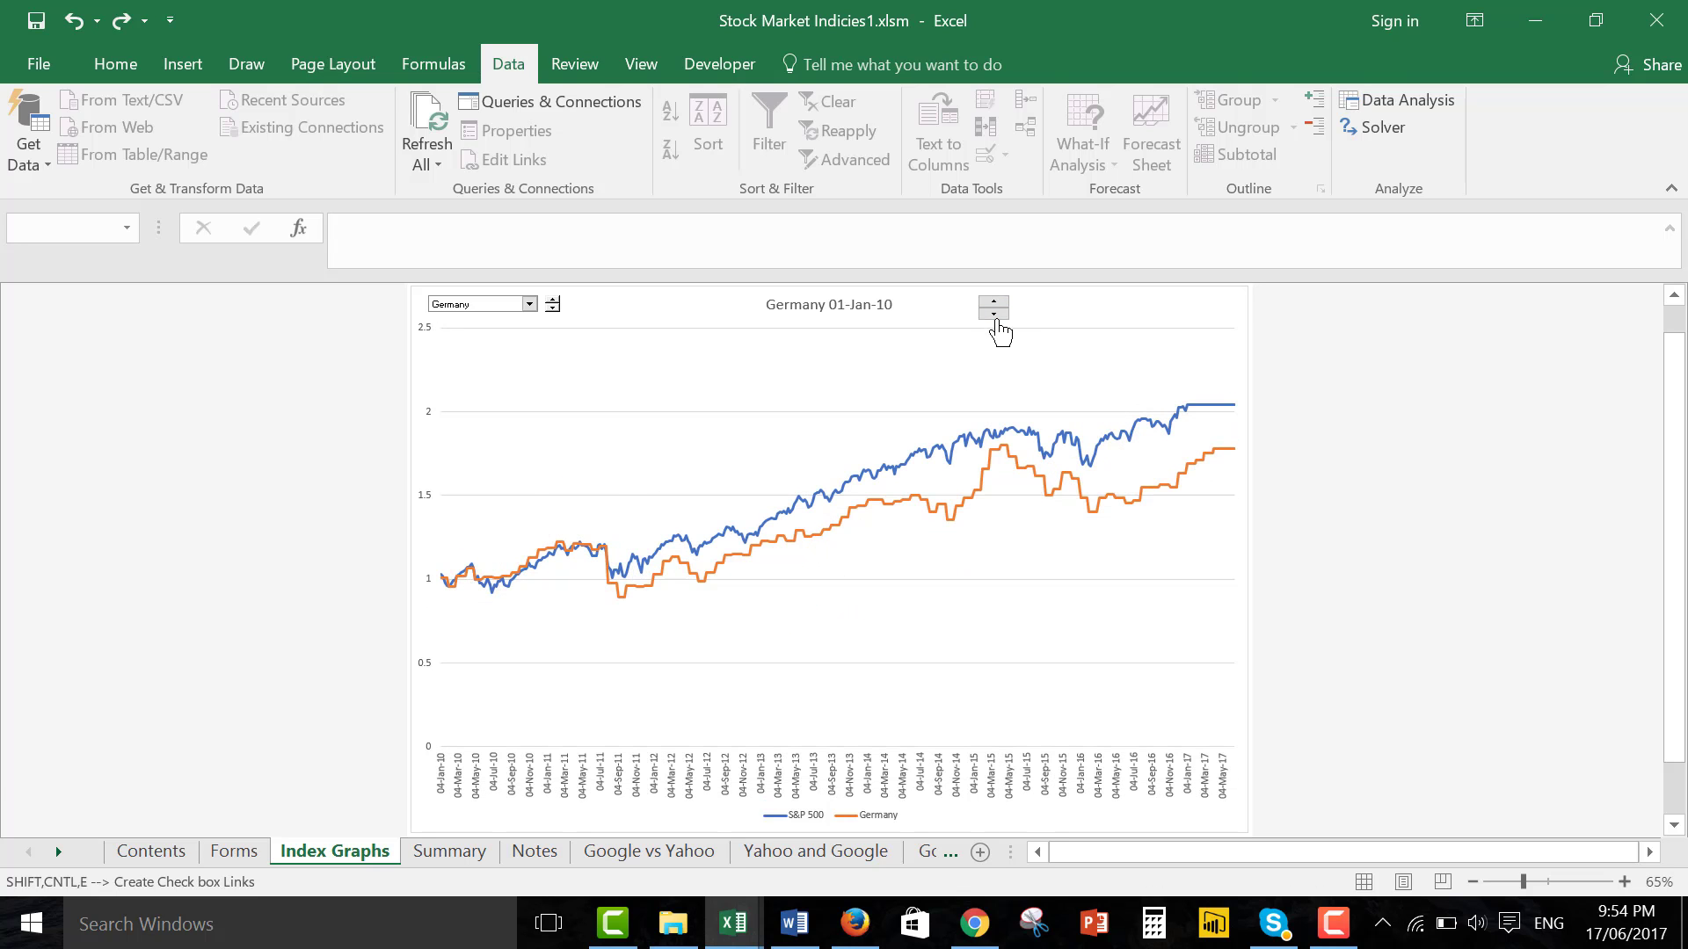
left_click(997, 319)
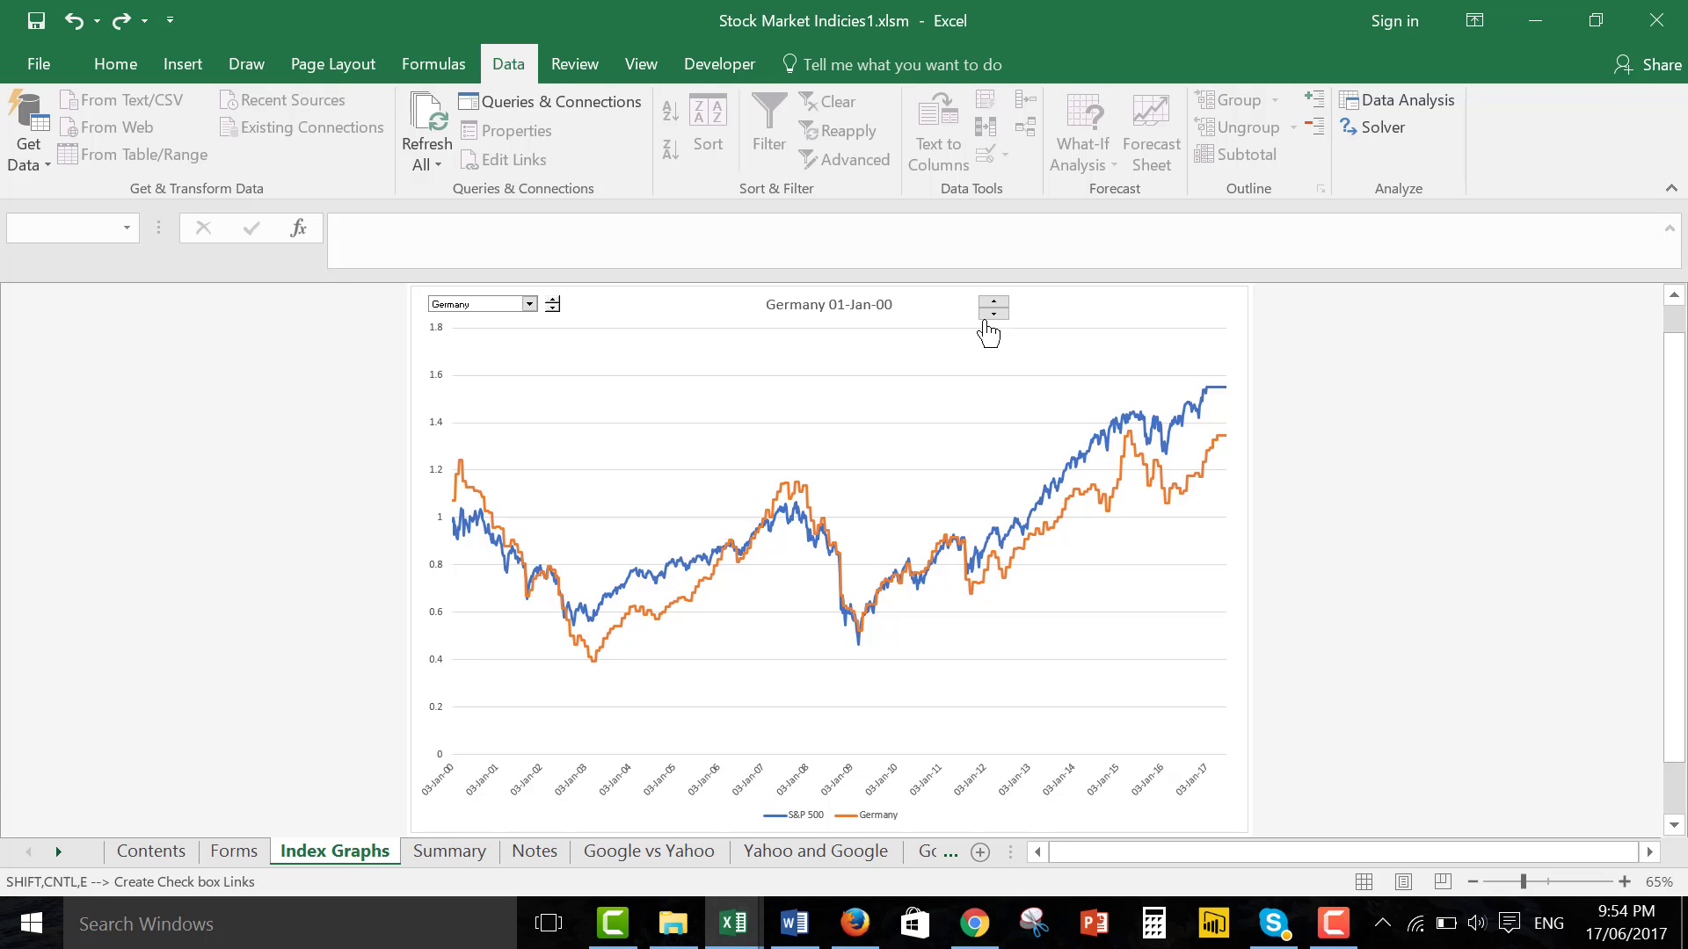
Switch the compared index on the chart to India.
left_click(528, 304)
key("Down")
key("Down")
key("Down")
key("Down")
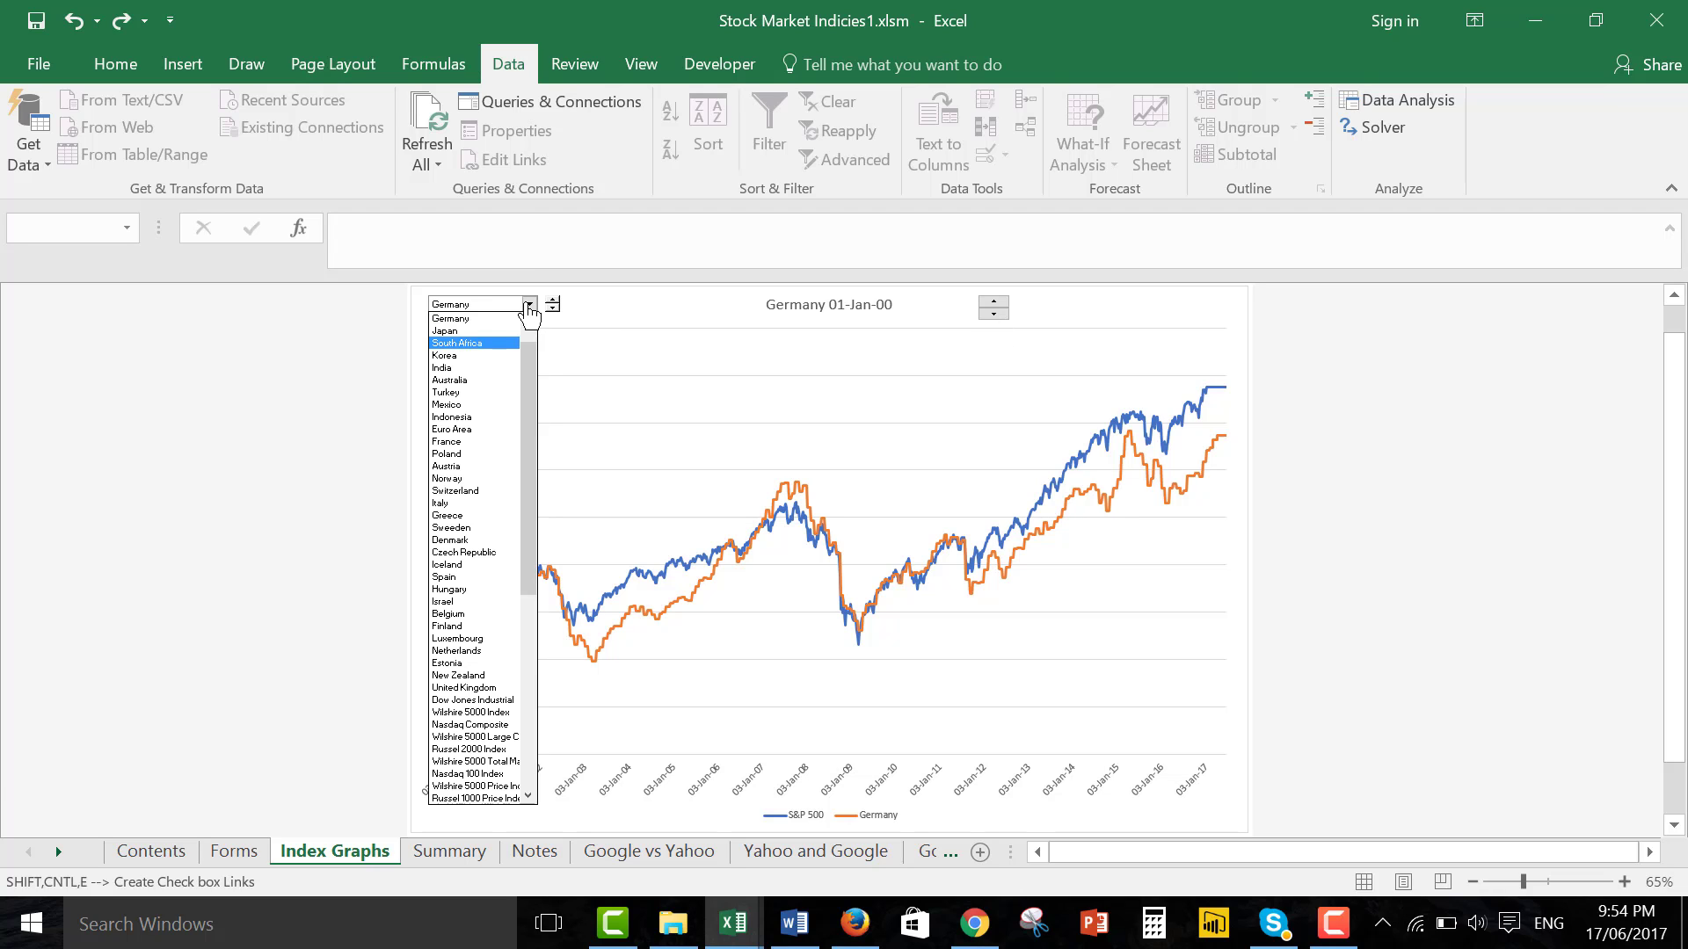
key("Return")
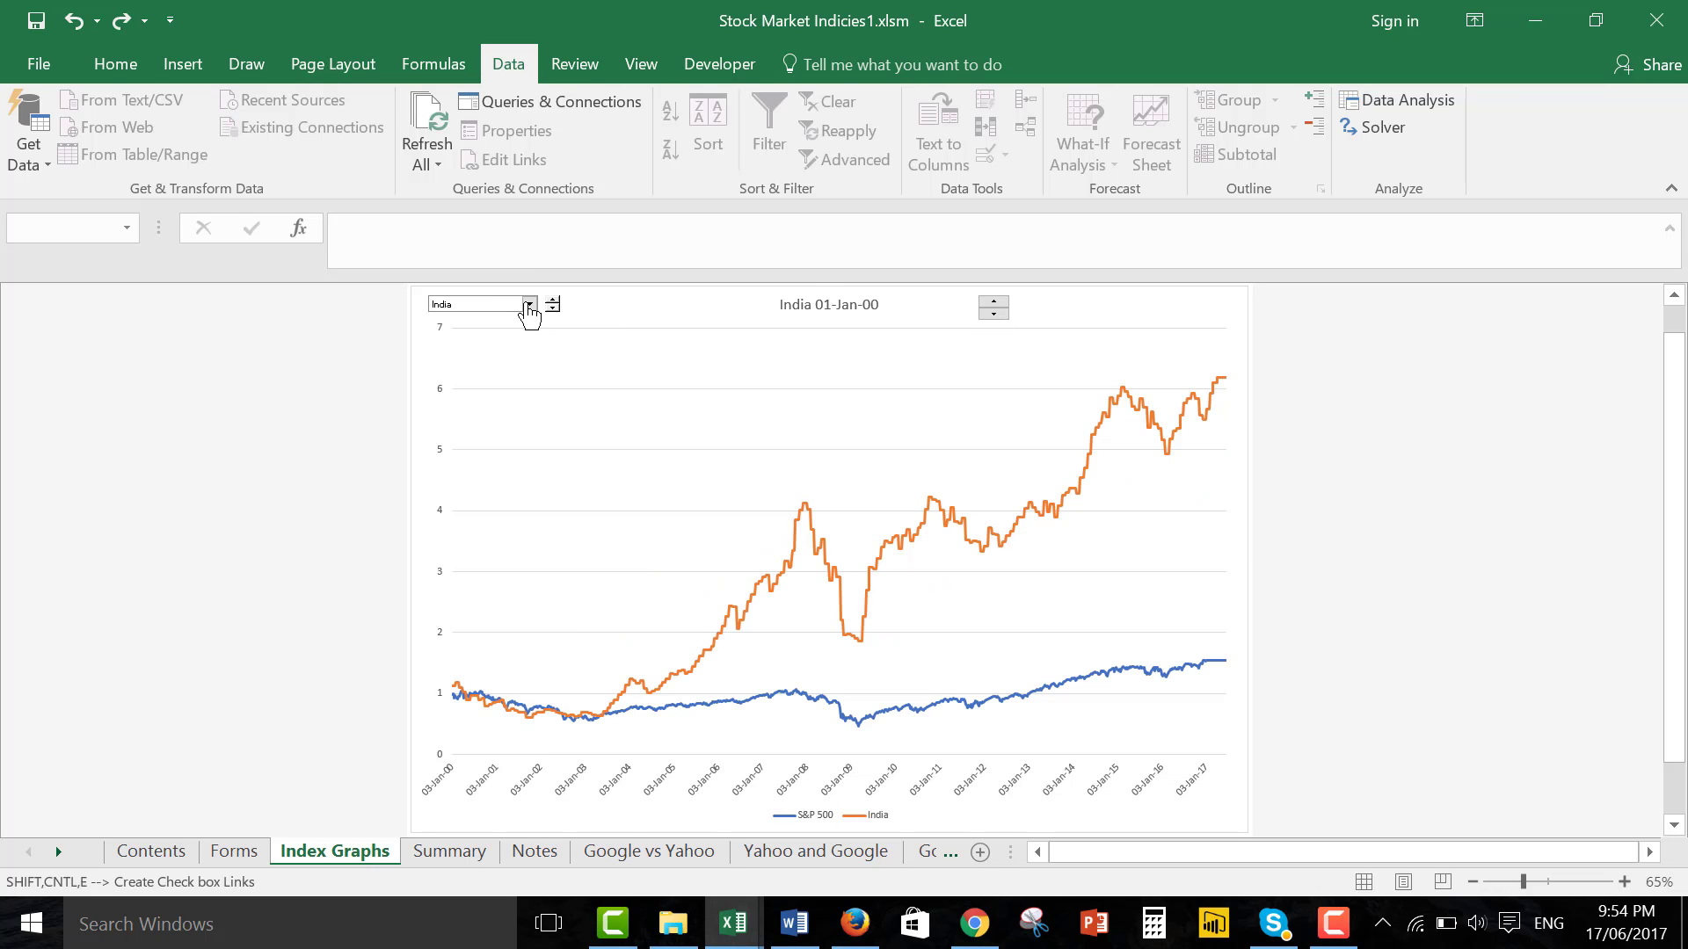
Switch the compared index on the chart to France.
left_click(528, 304)
key("Down")
key("Down")
key("Down")
key("Down")
key("Down")
key("Down")
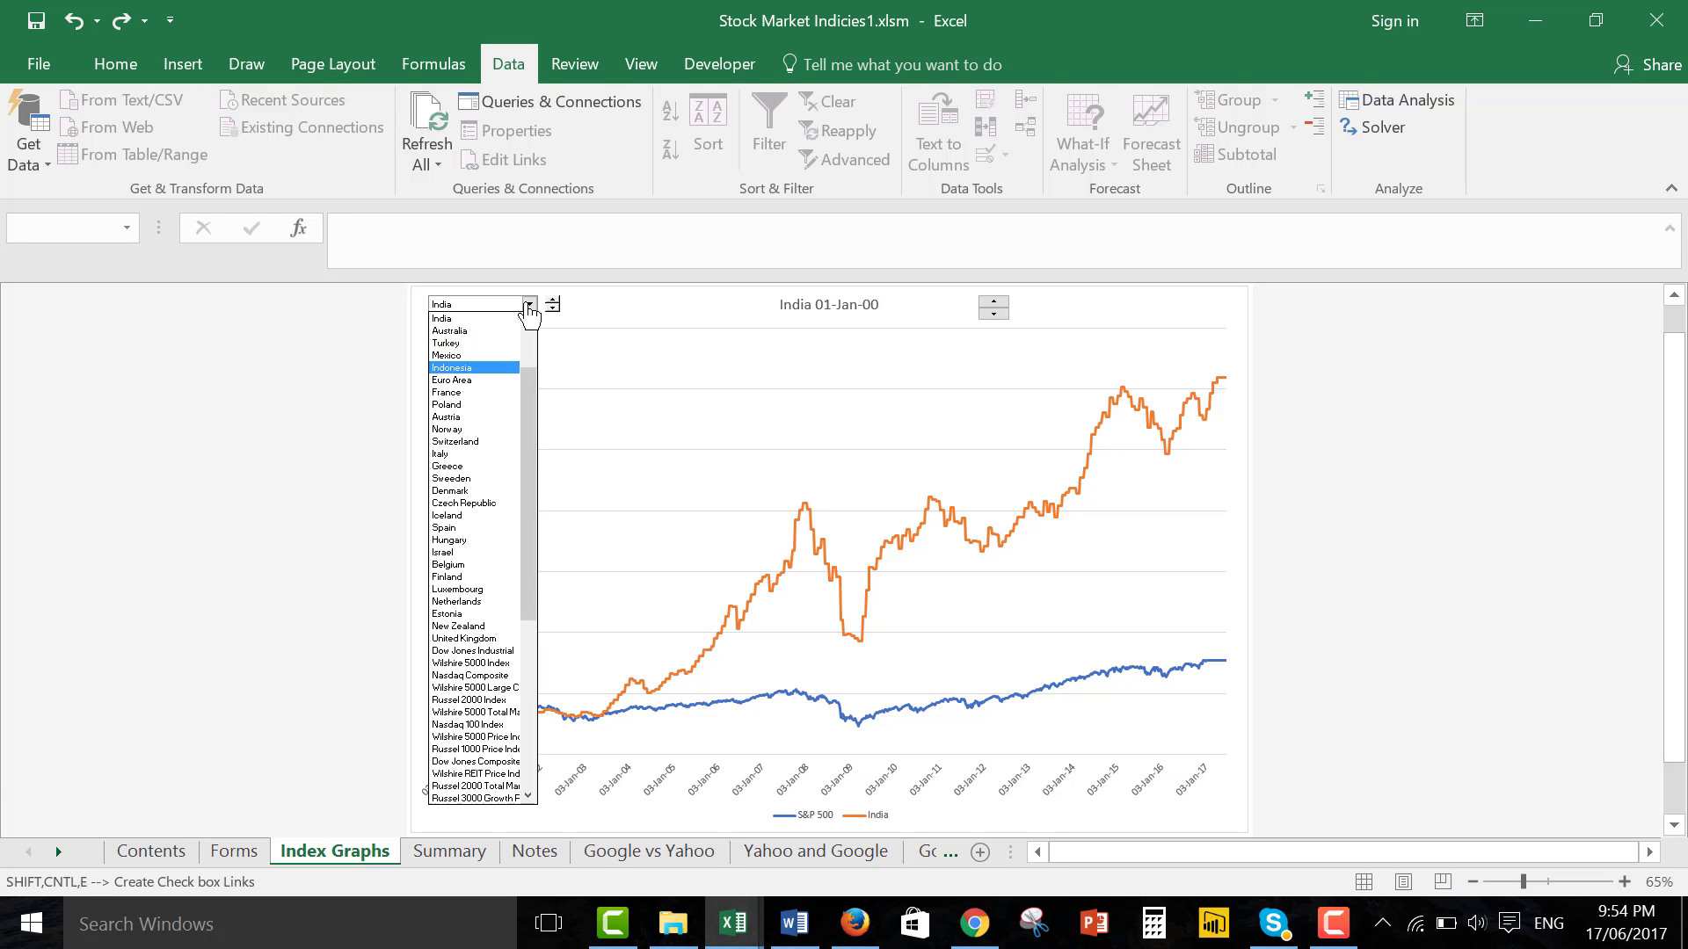
key("Return")
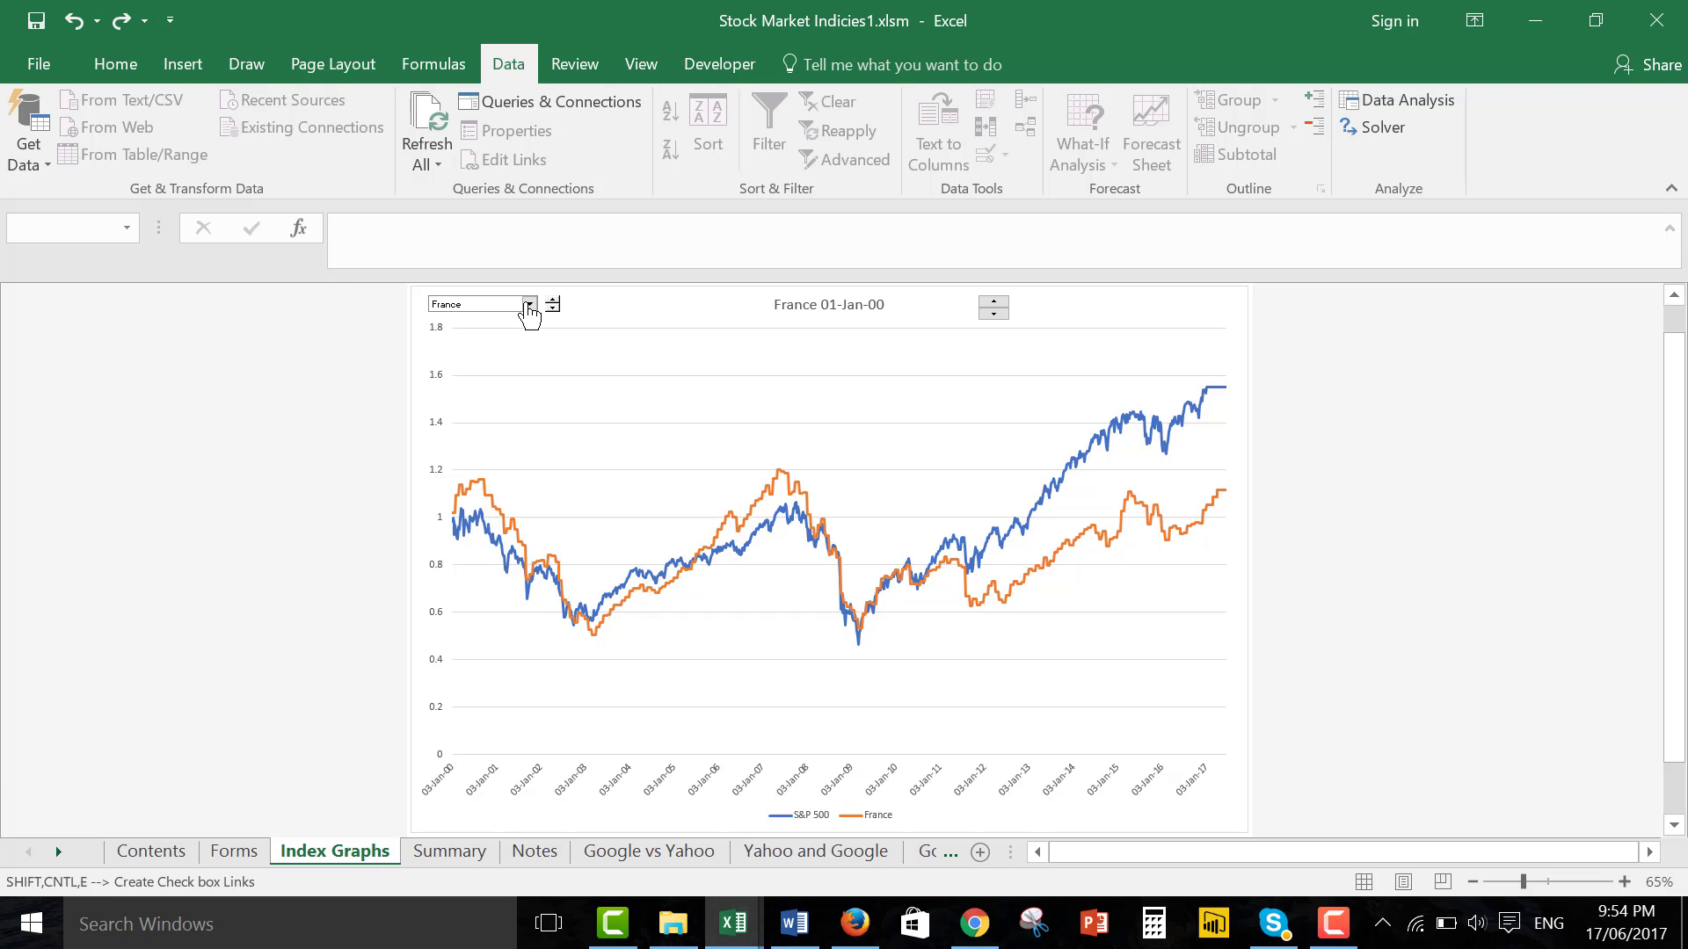
Switch the compared index on the chart to Switzerland.
left_click(528, 305)
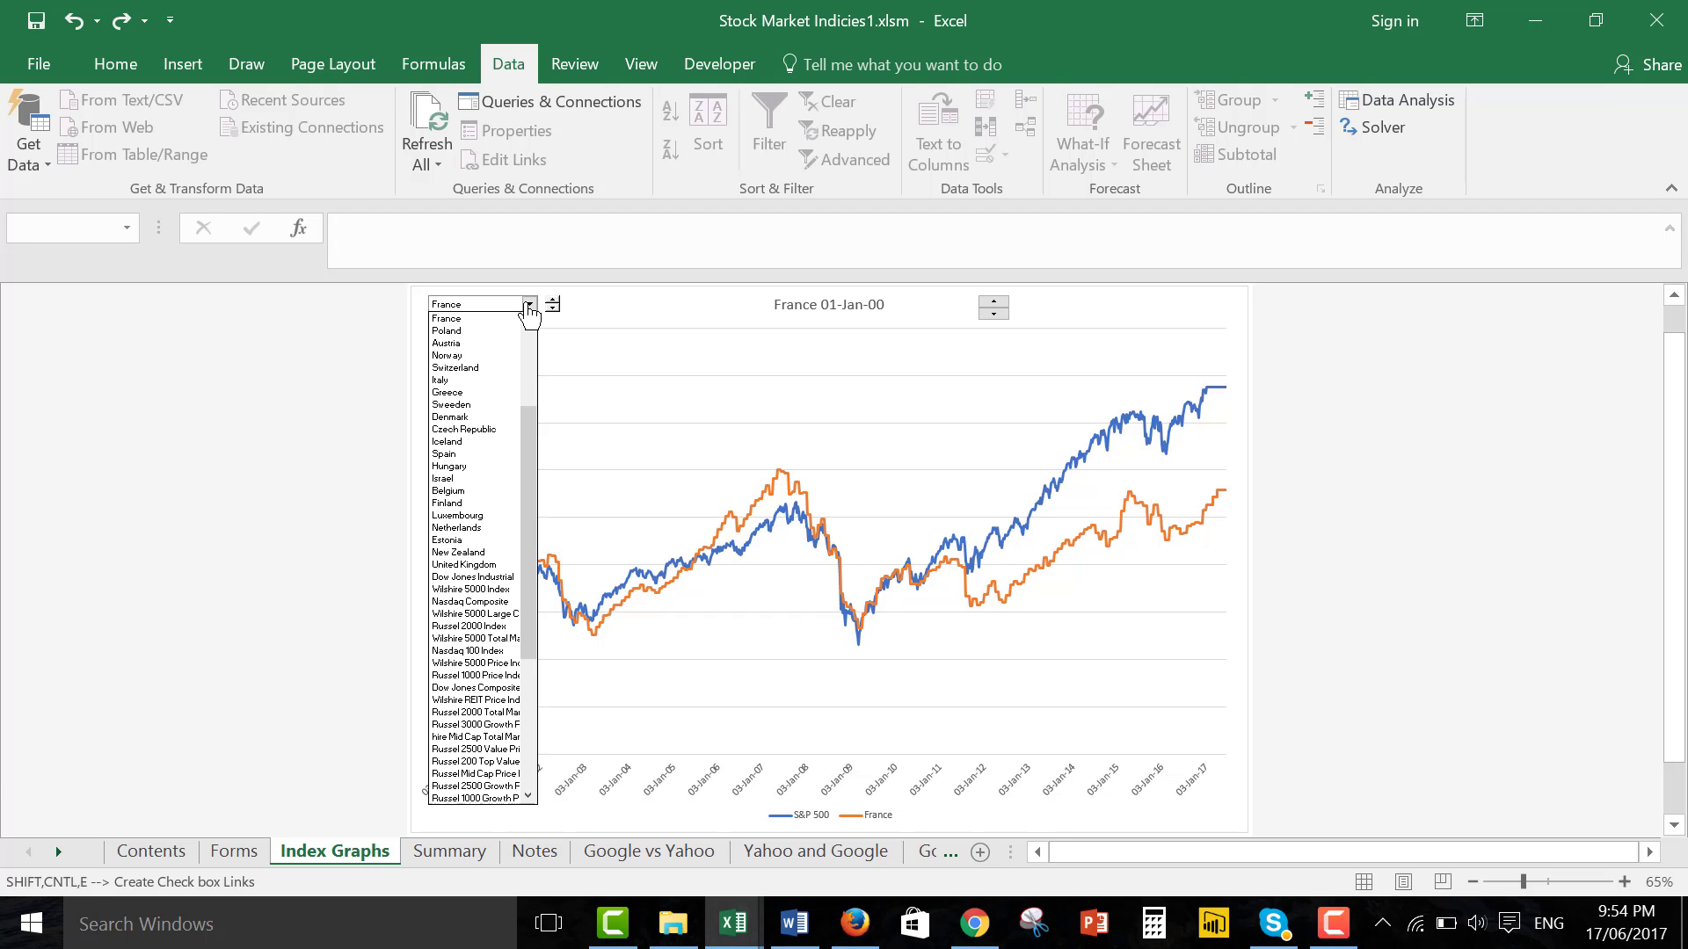
key("Down")
key("Down")
key("Down")
key("Down")
key("Return")
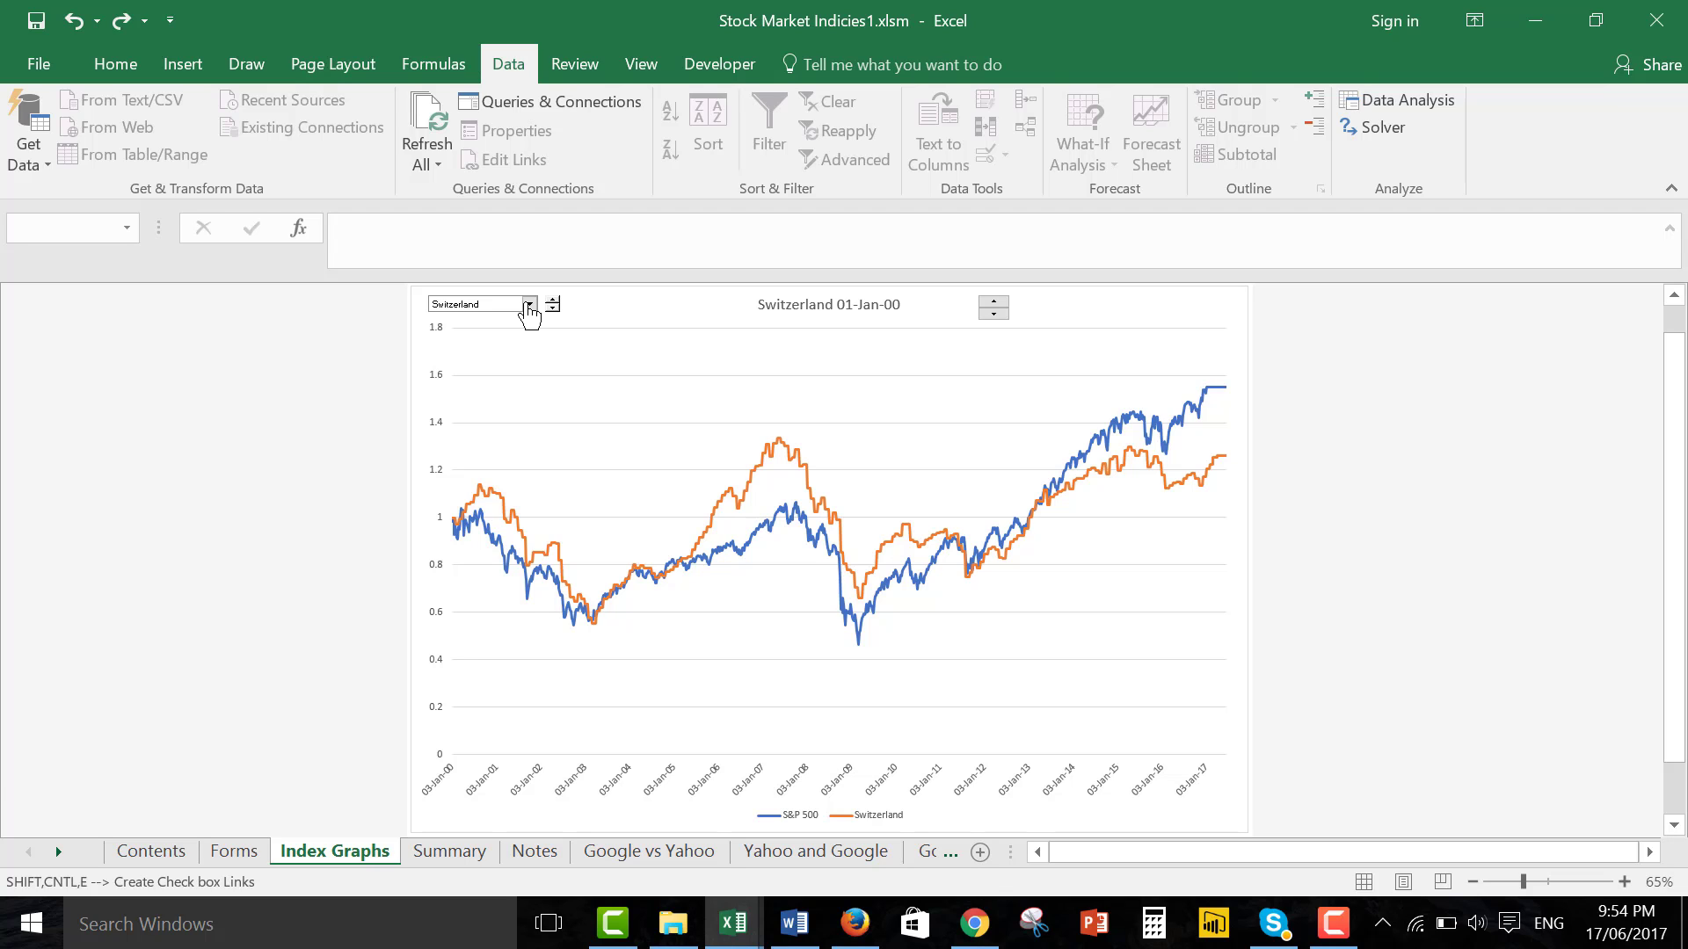
Switch the compared index on the chart to Greece.
left_click(528, 304)
key("Down")
key("Down")
key("Escape")
key("g")
Switch the compared index on the chart to United Kingdom.
left_click(528, 304)
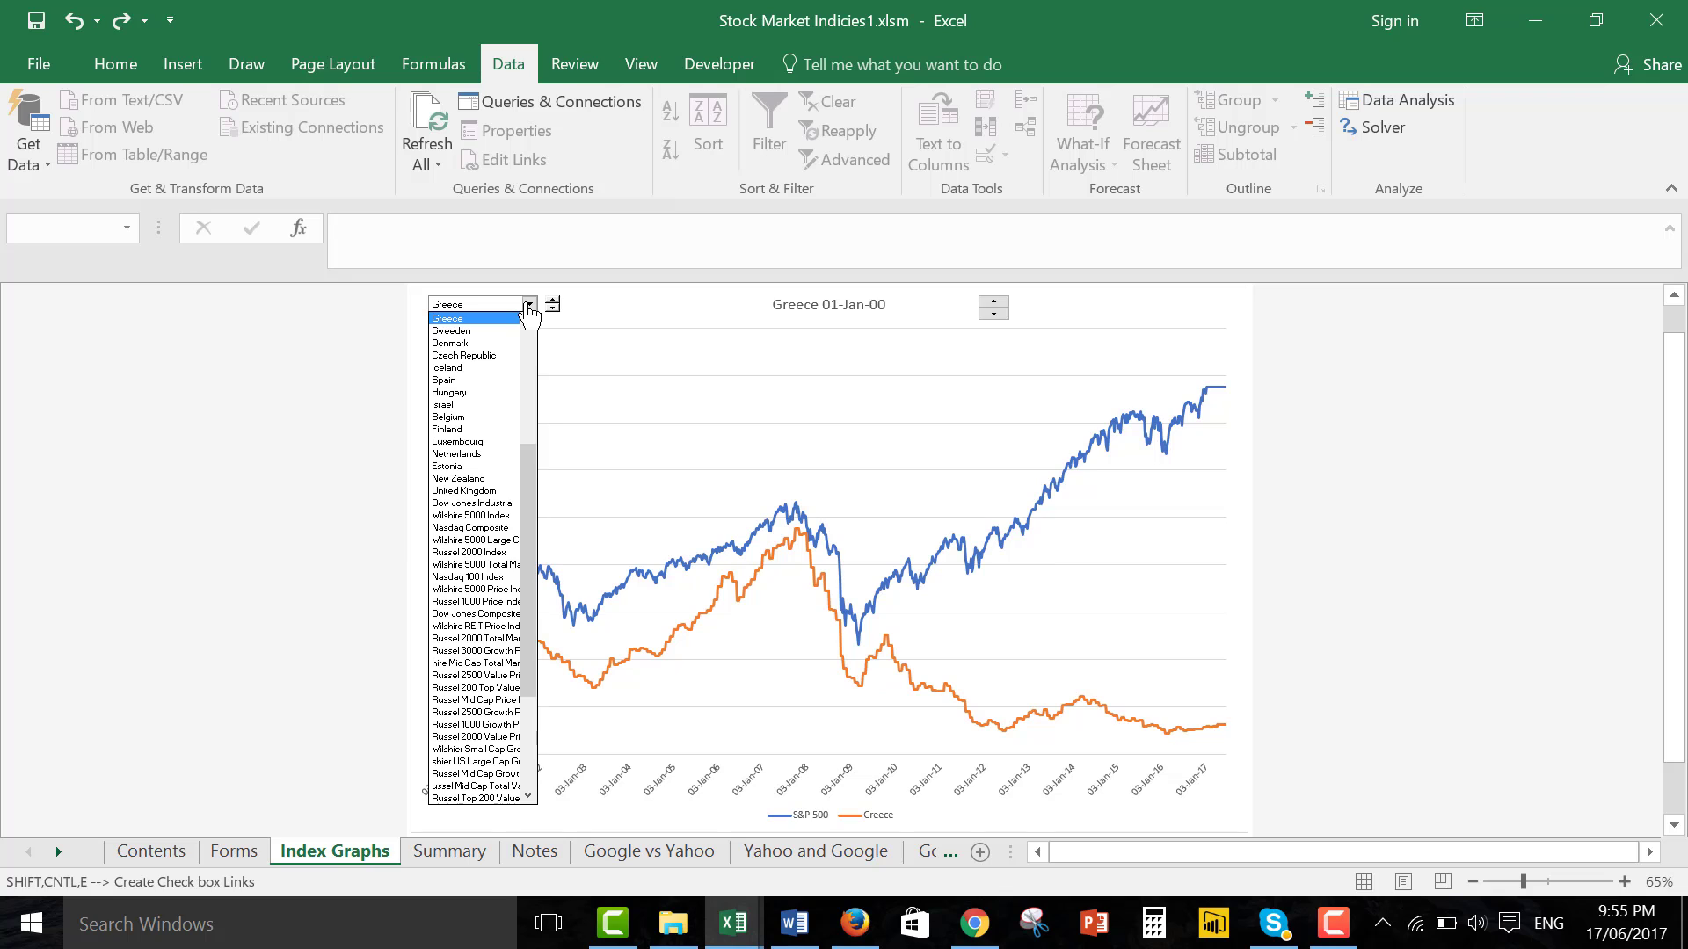
key("Down")
key("Down")
key("Down")
key("Down")
key("Down")
key("Down")
key("Down")
key("Down")
key("Down")
key("Down")
key("Down")
key("Down")
key("Down")
key("Down")
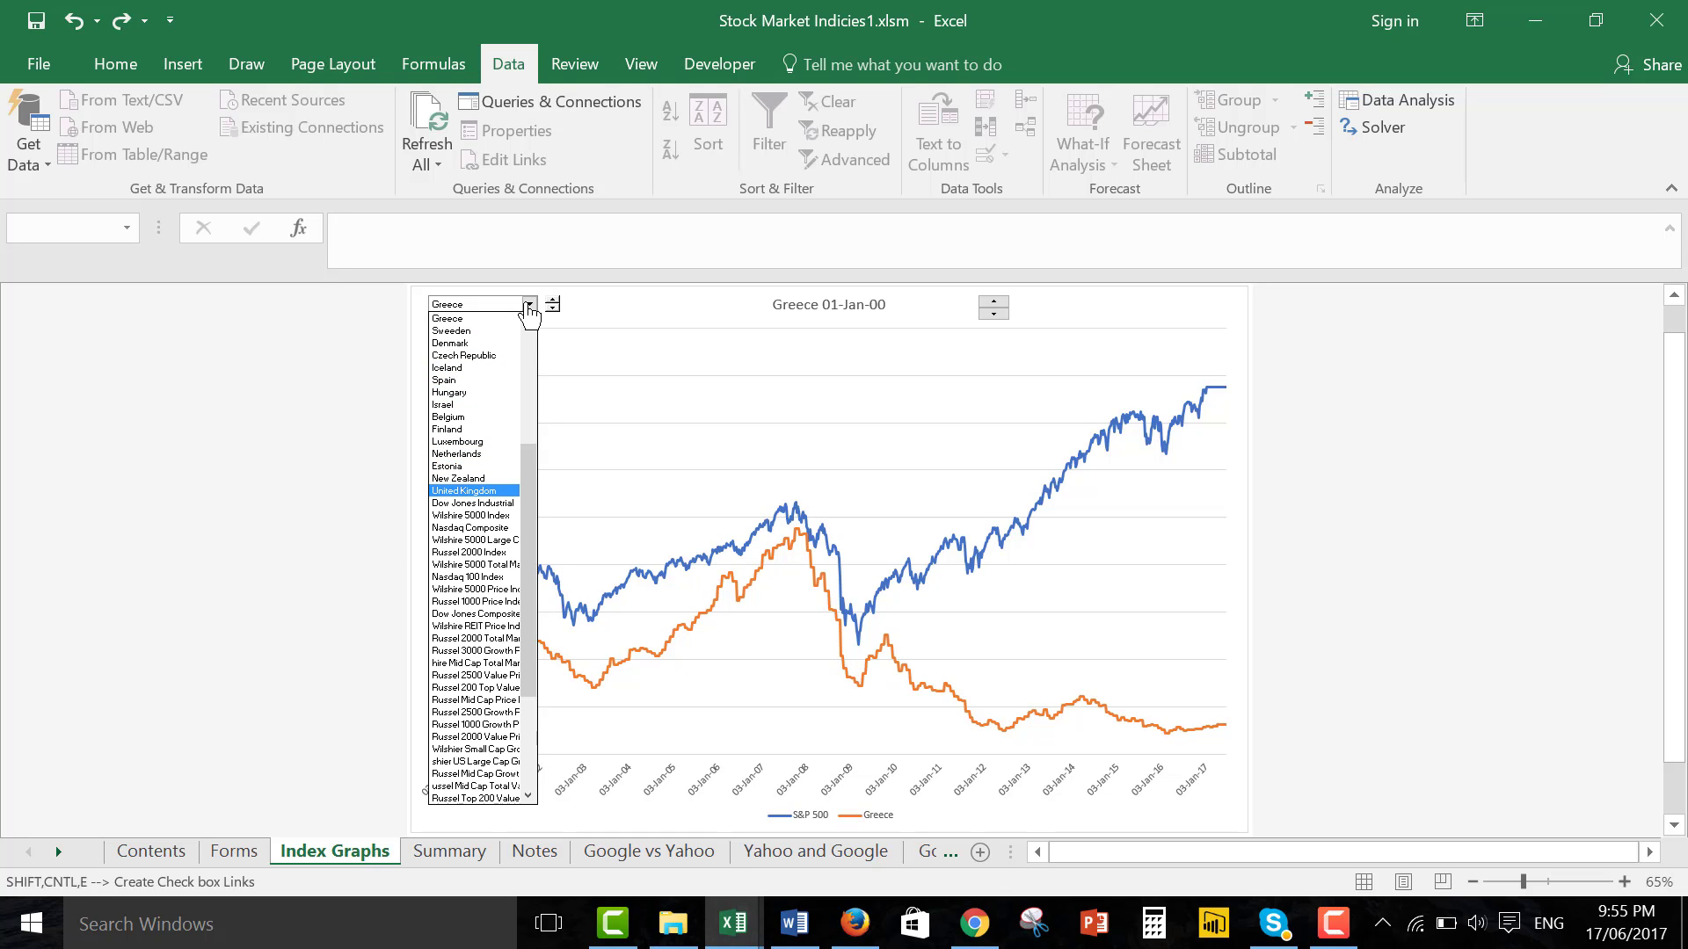
key("Down")
key("Up")
key("Return")
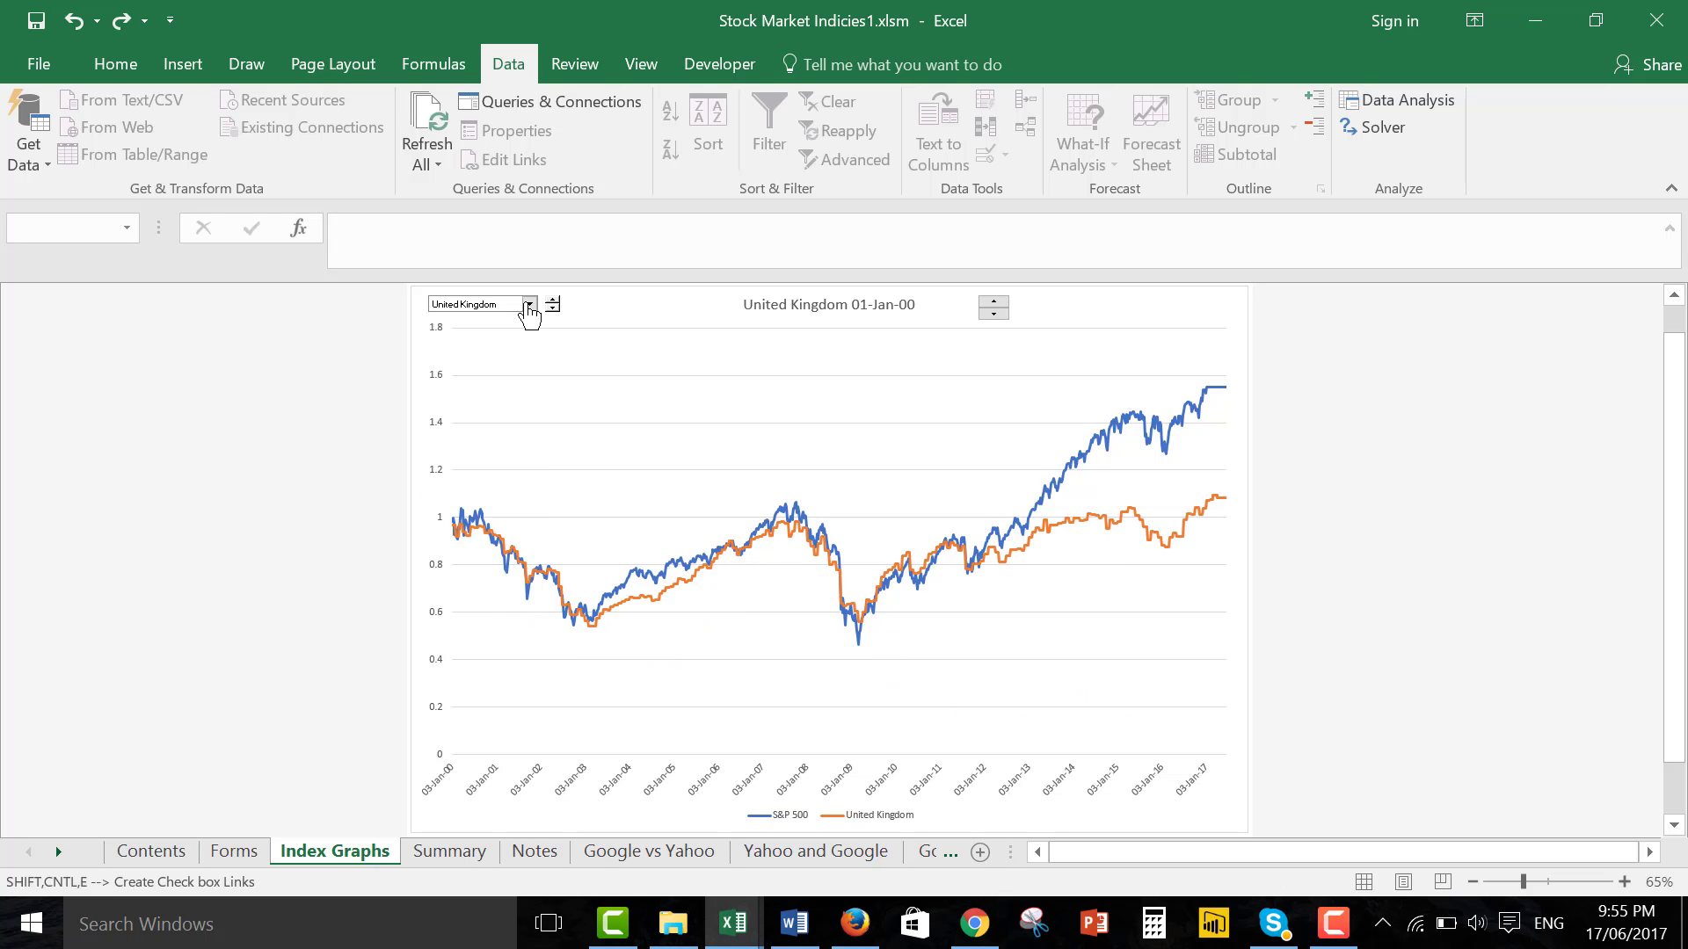
Chart Dow Jones Industrial against the S&P 500 with the start date moved back to 01-Jan-95.
key("Down")
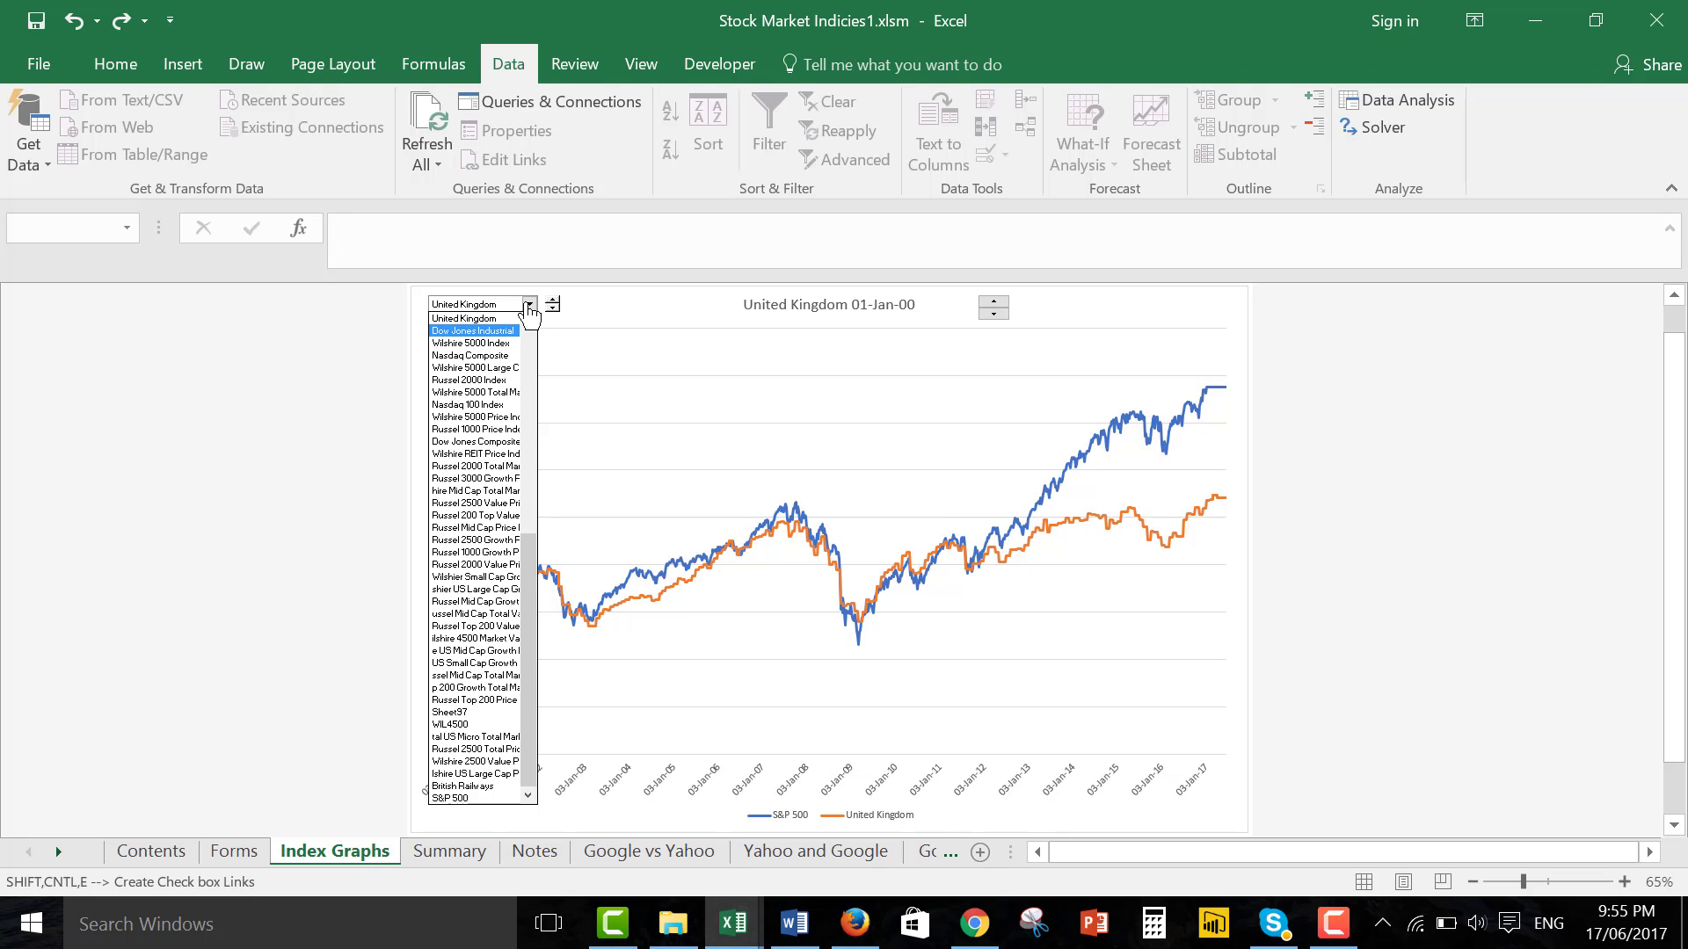
key("Return")
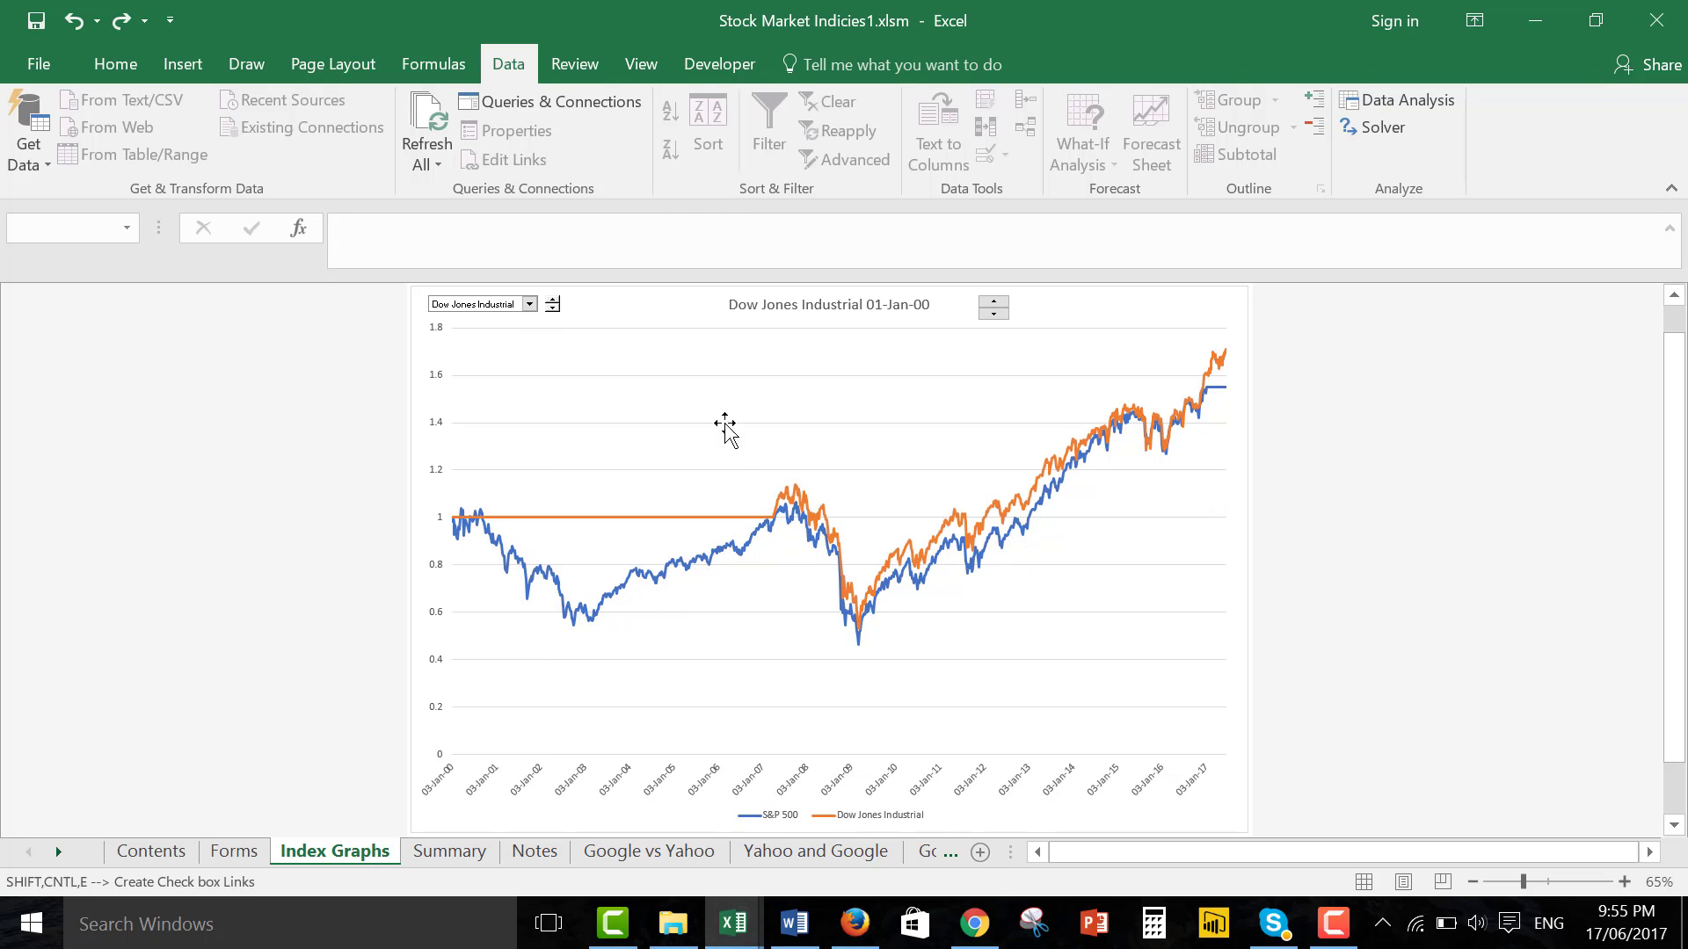
left_click(994, 315)
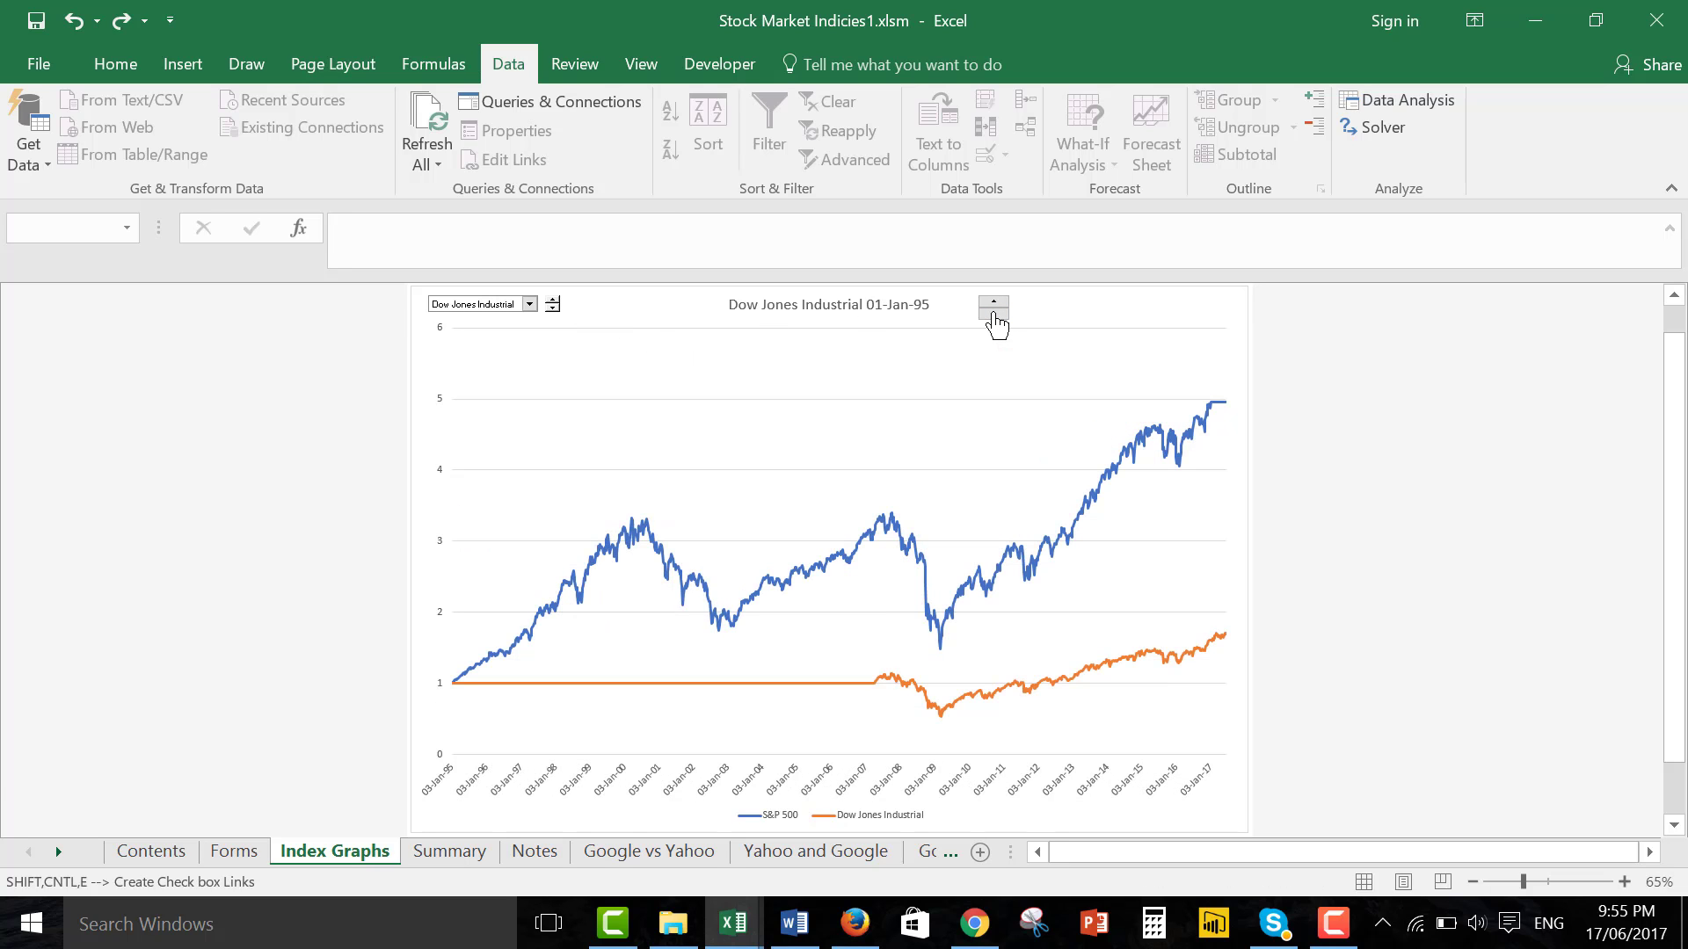
Move the Dow Jones Industrial comparison chart's start date forward to 01-Jan-05.
left_click(994, 308)
left_click(995, 308)
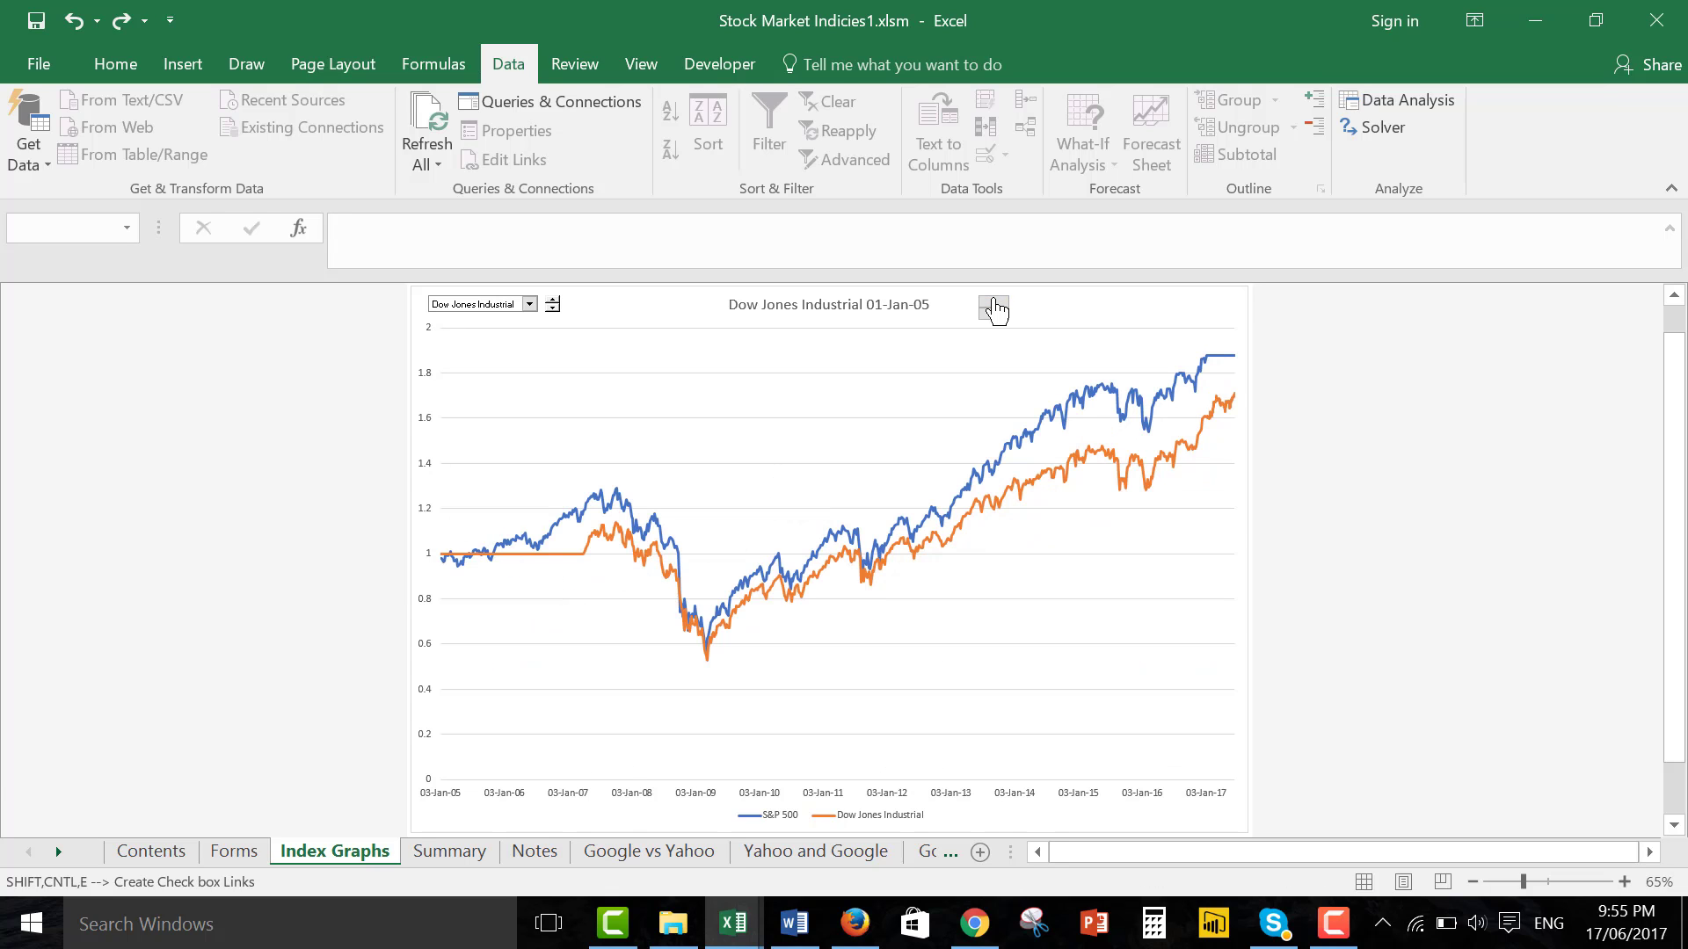
right_click(994, 308)
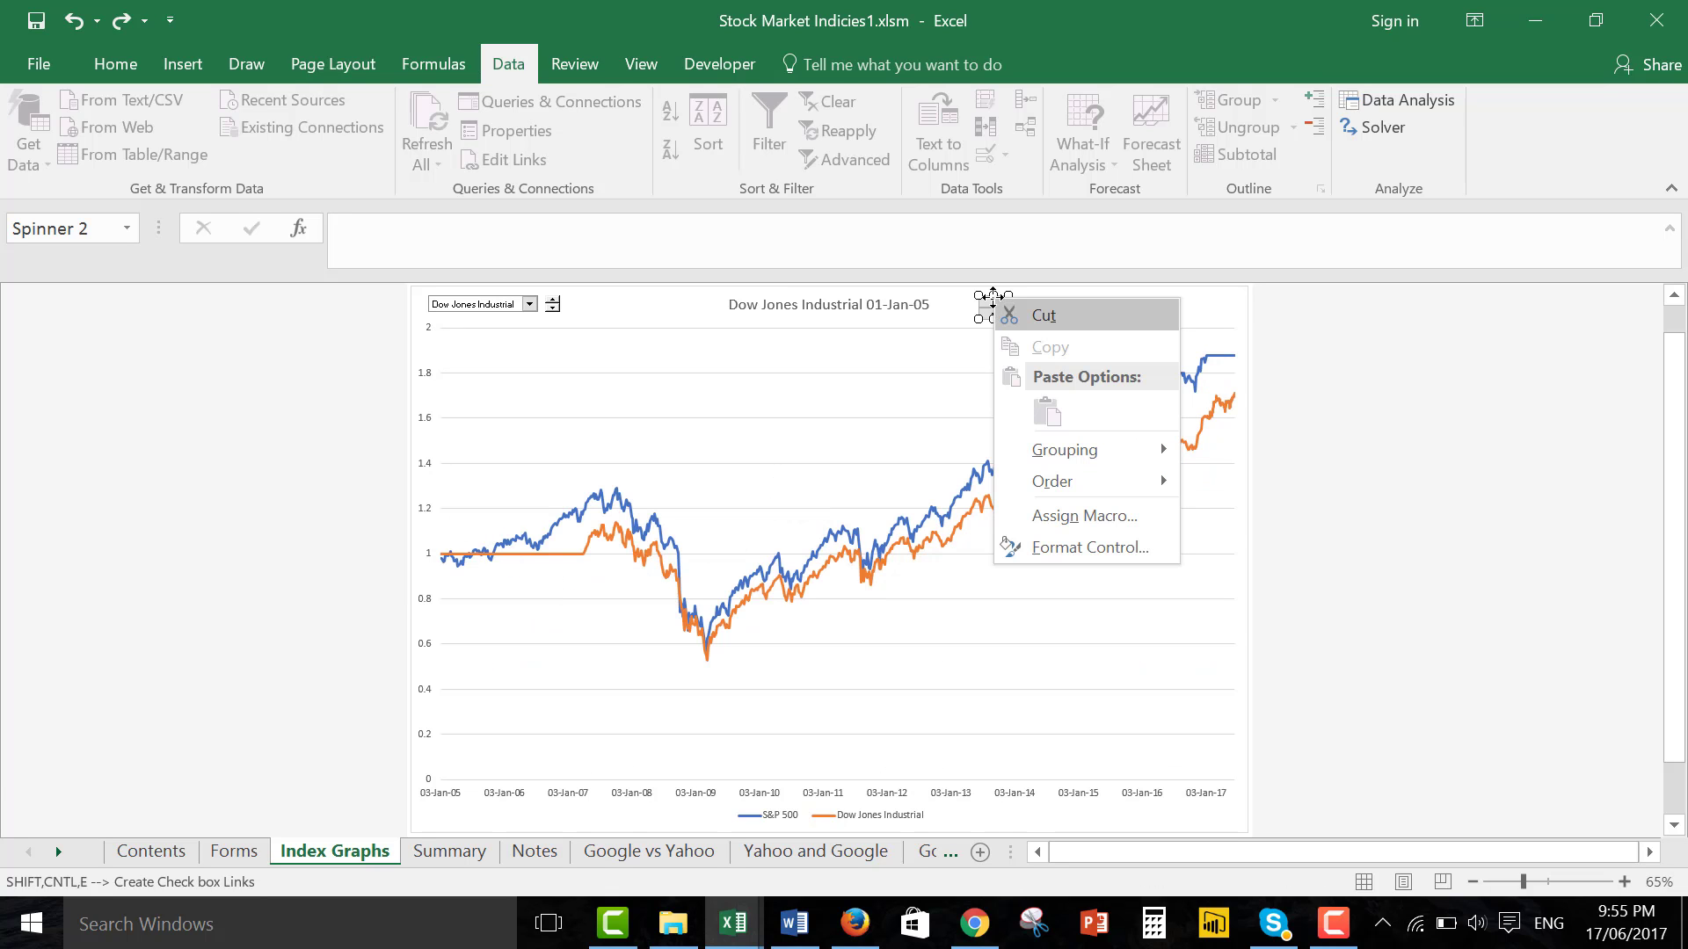
key("Escape")
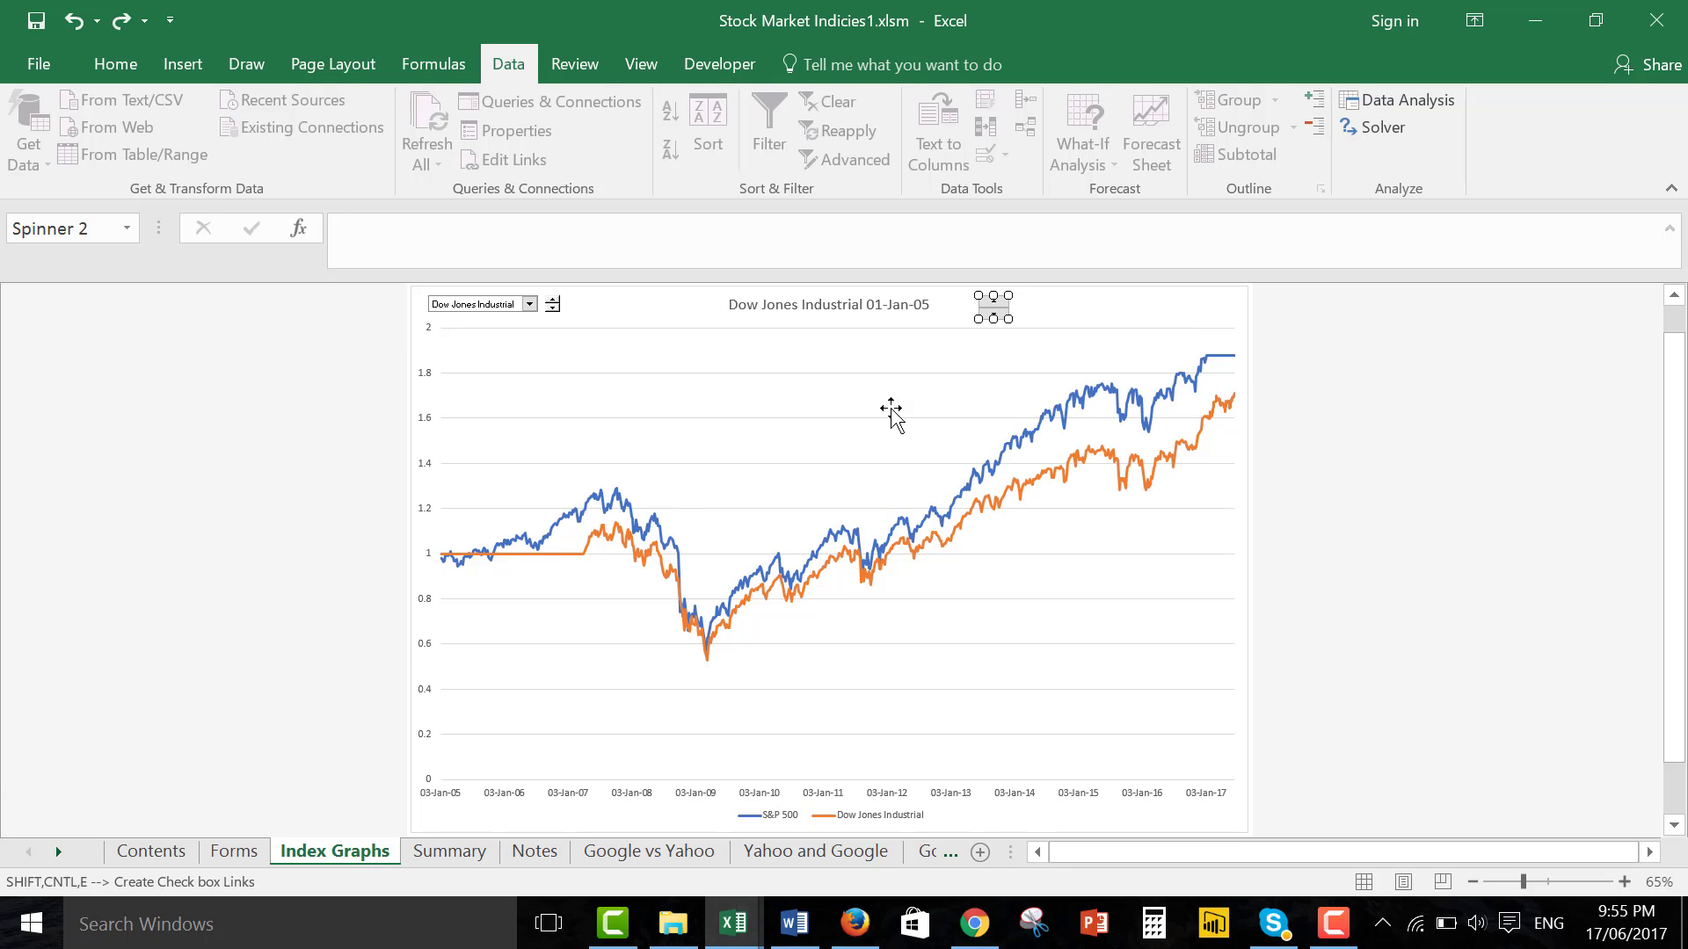
left_click(967, 352)
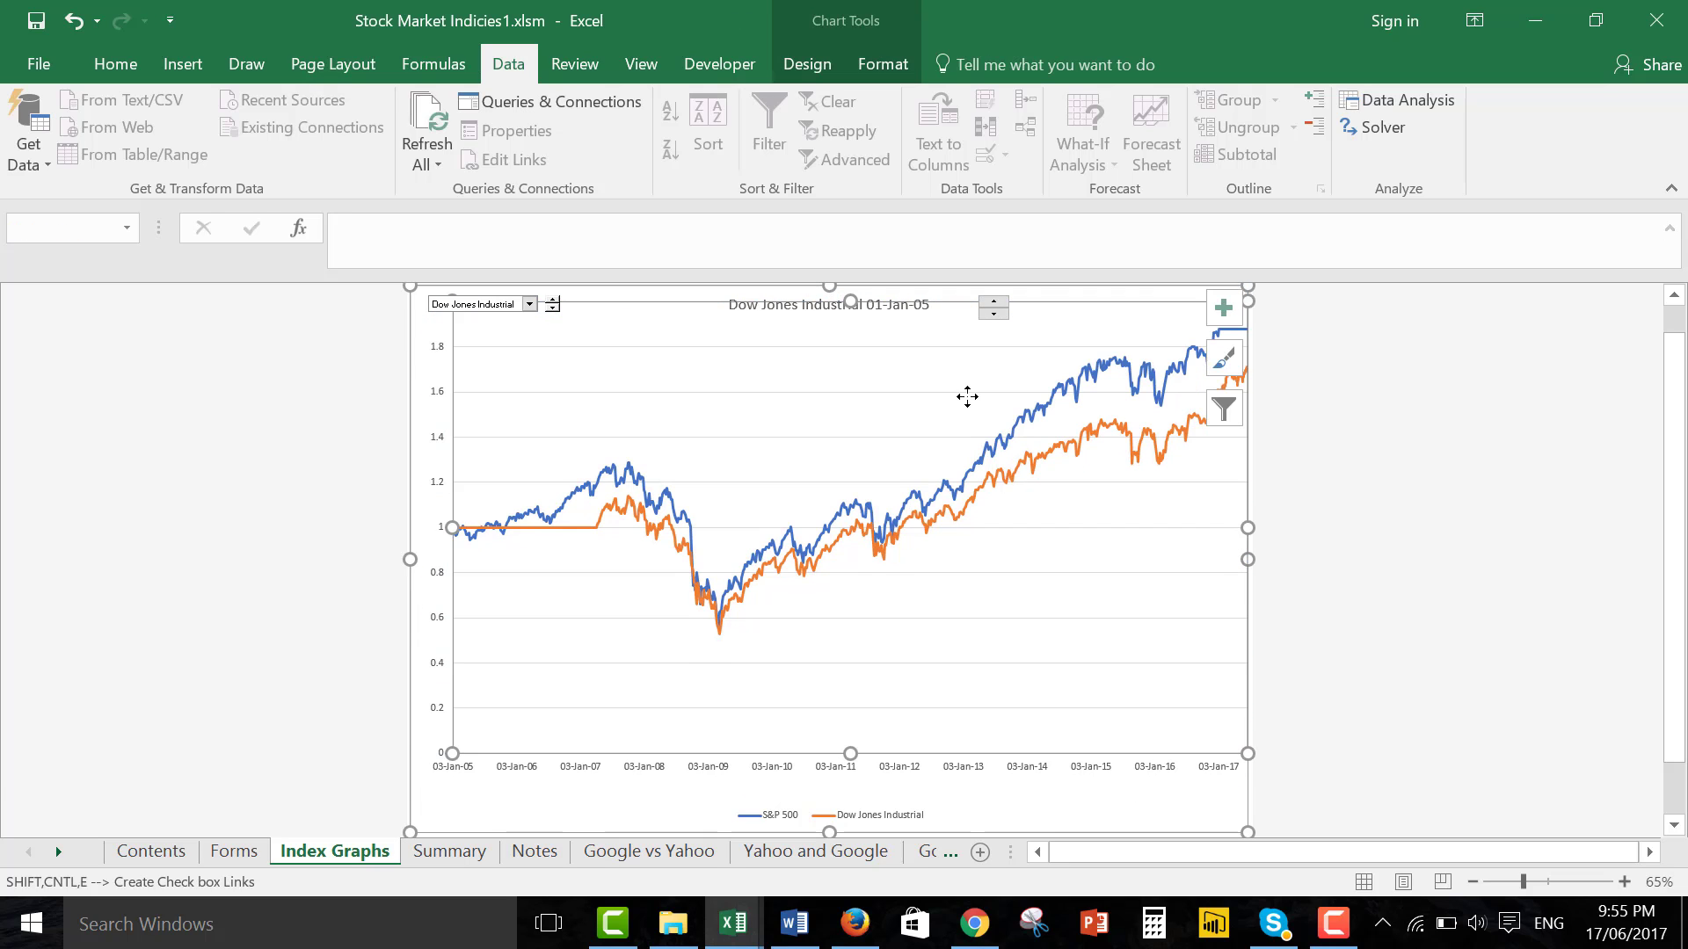
key("ctrl+z")
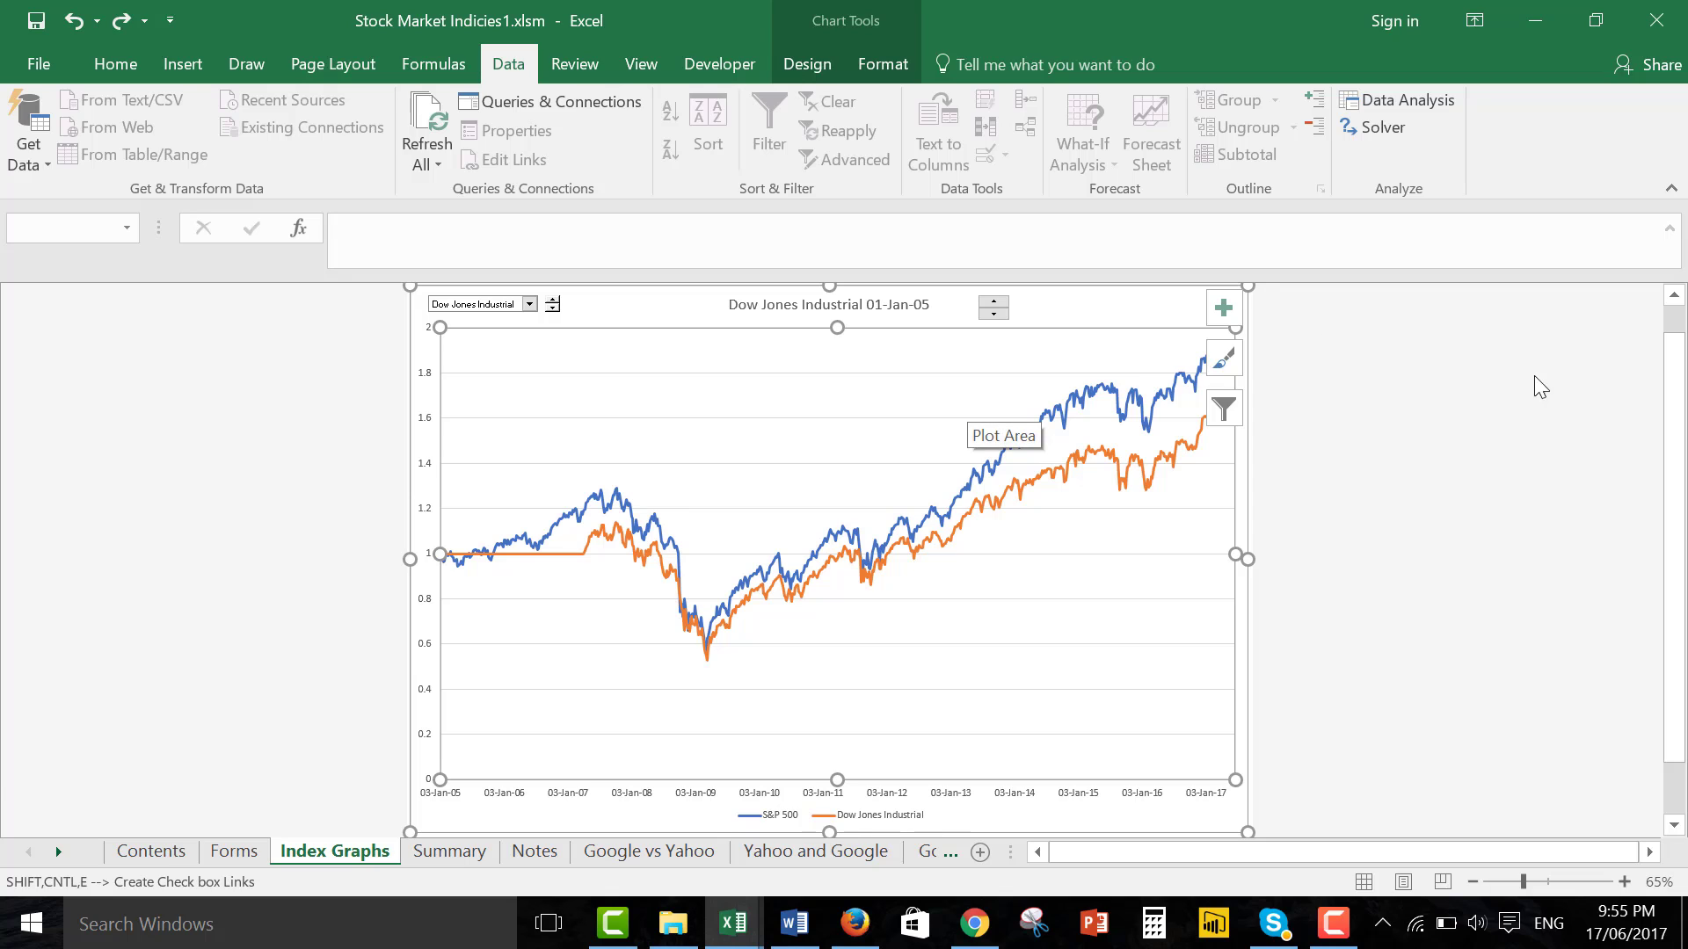
left_click(1367, 414)
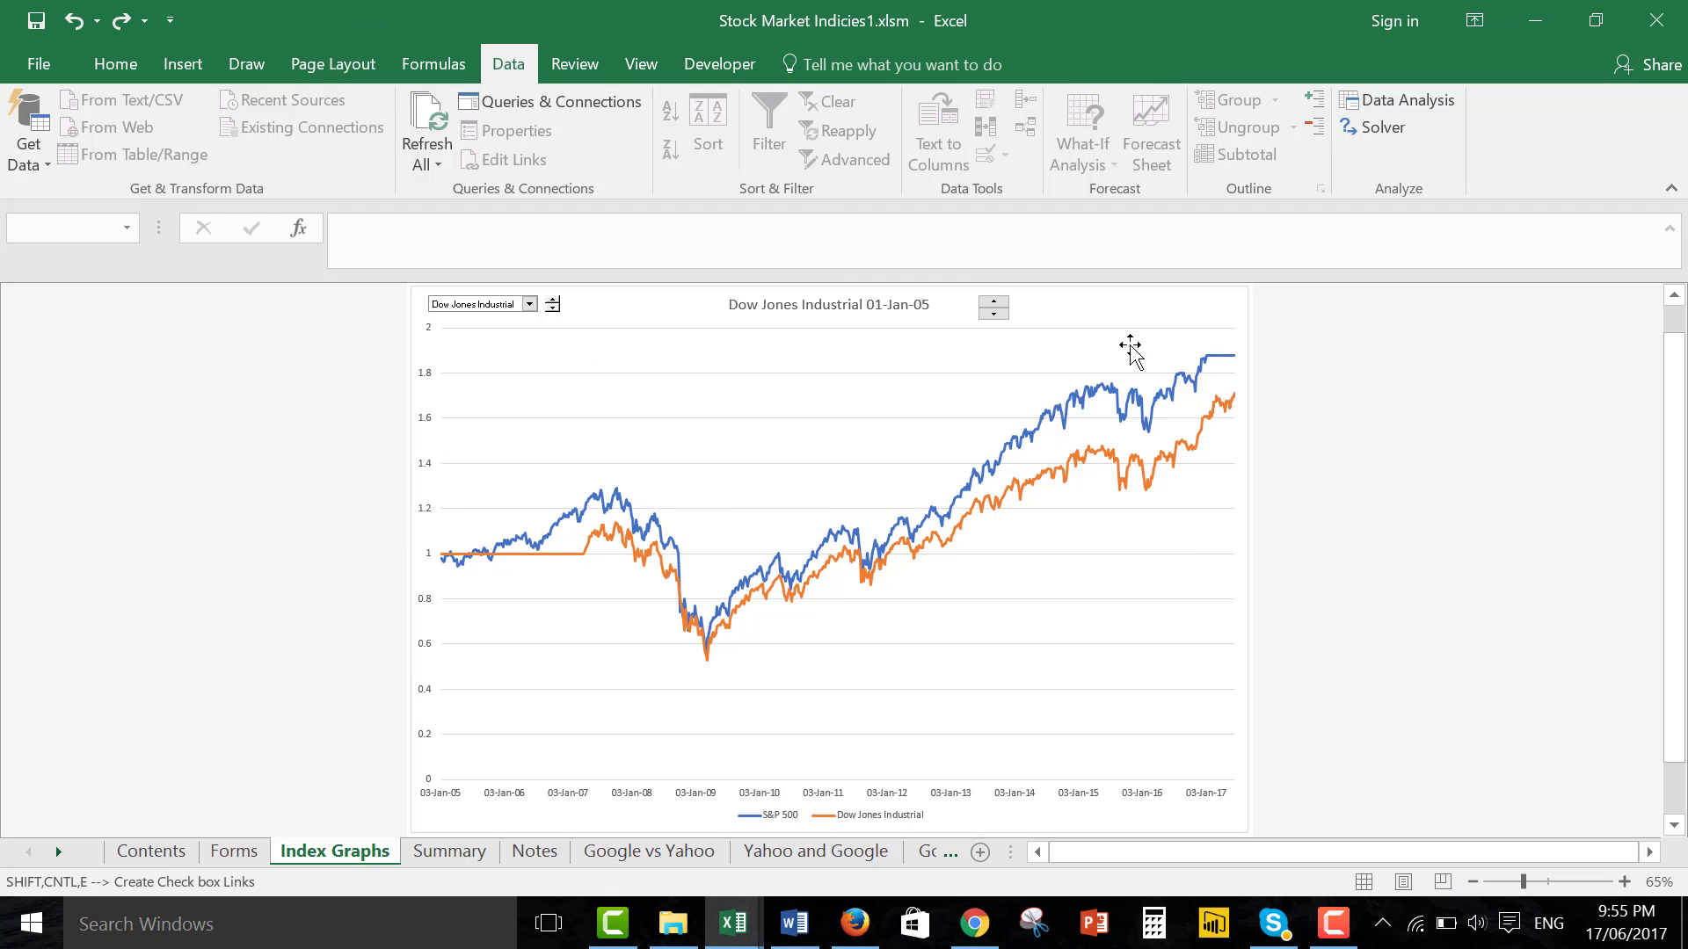
Shift the Dow Jones Industrial chart's start date forward to 01-Jan-10 and back to 01-Jan-00.
left_click(994, 307)
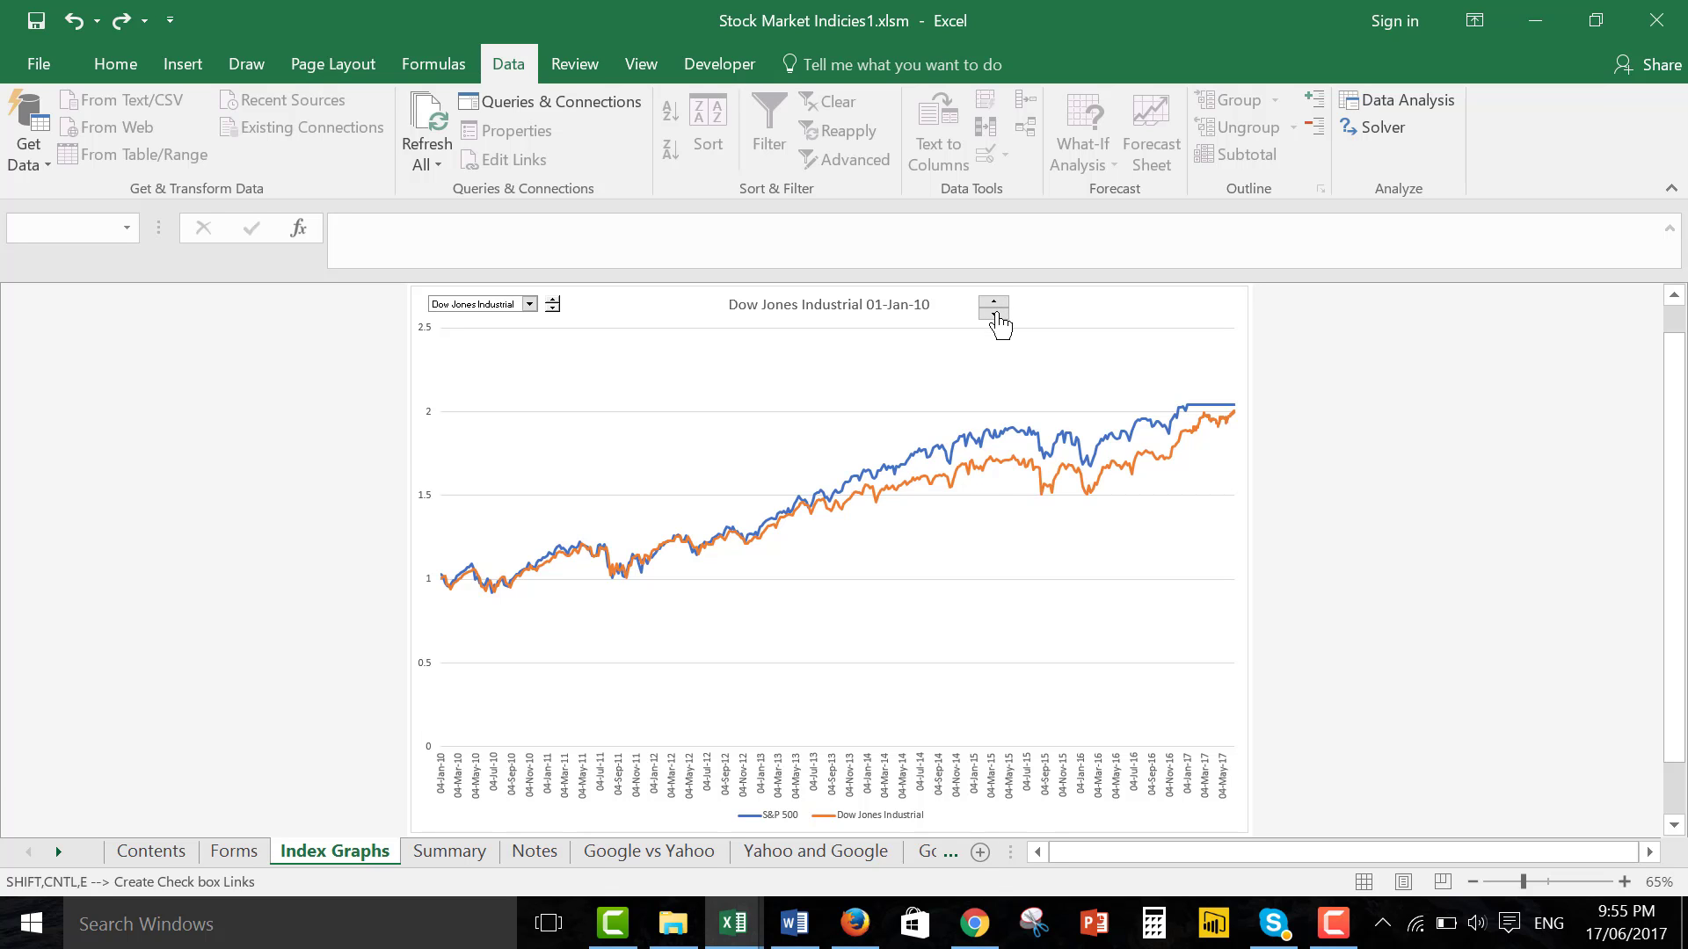
left_click(996, 315)
left_click(996, 315)
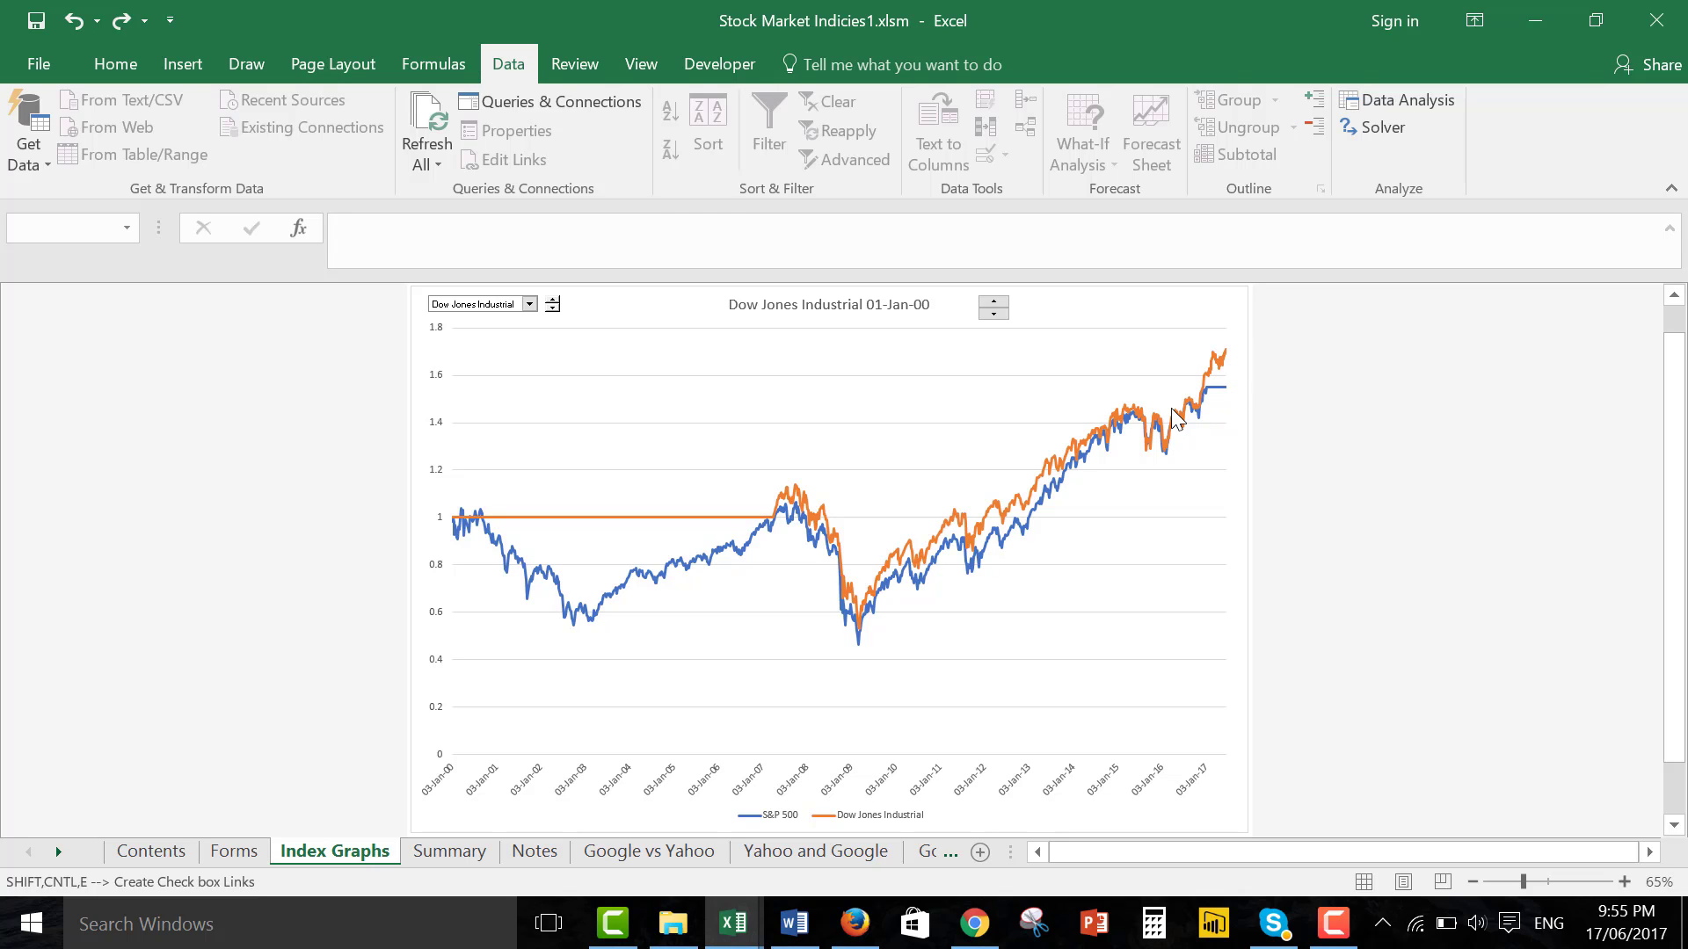
mouse_move(1209, 406)
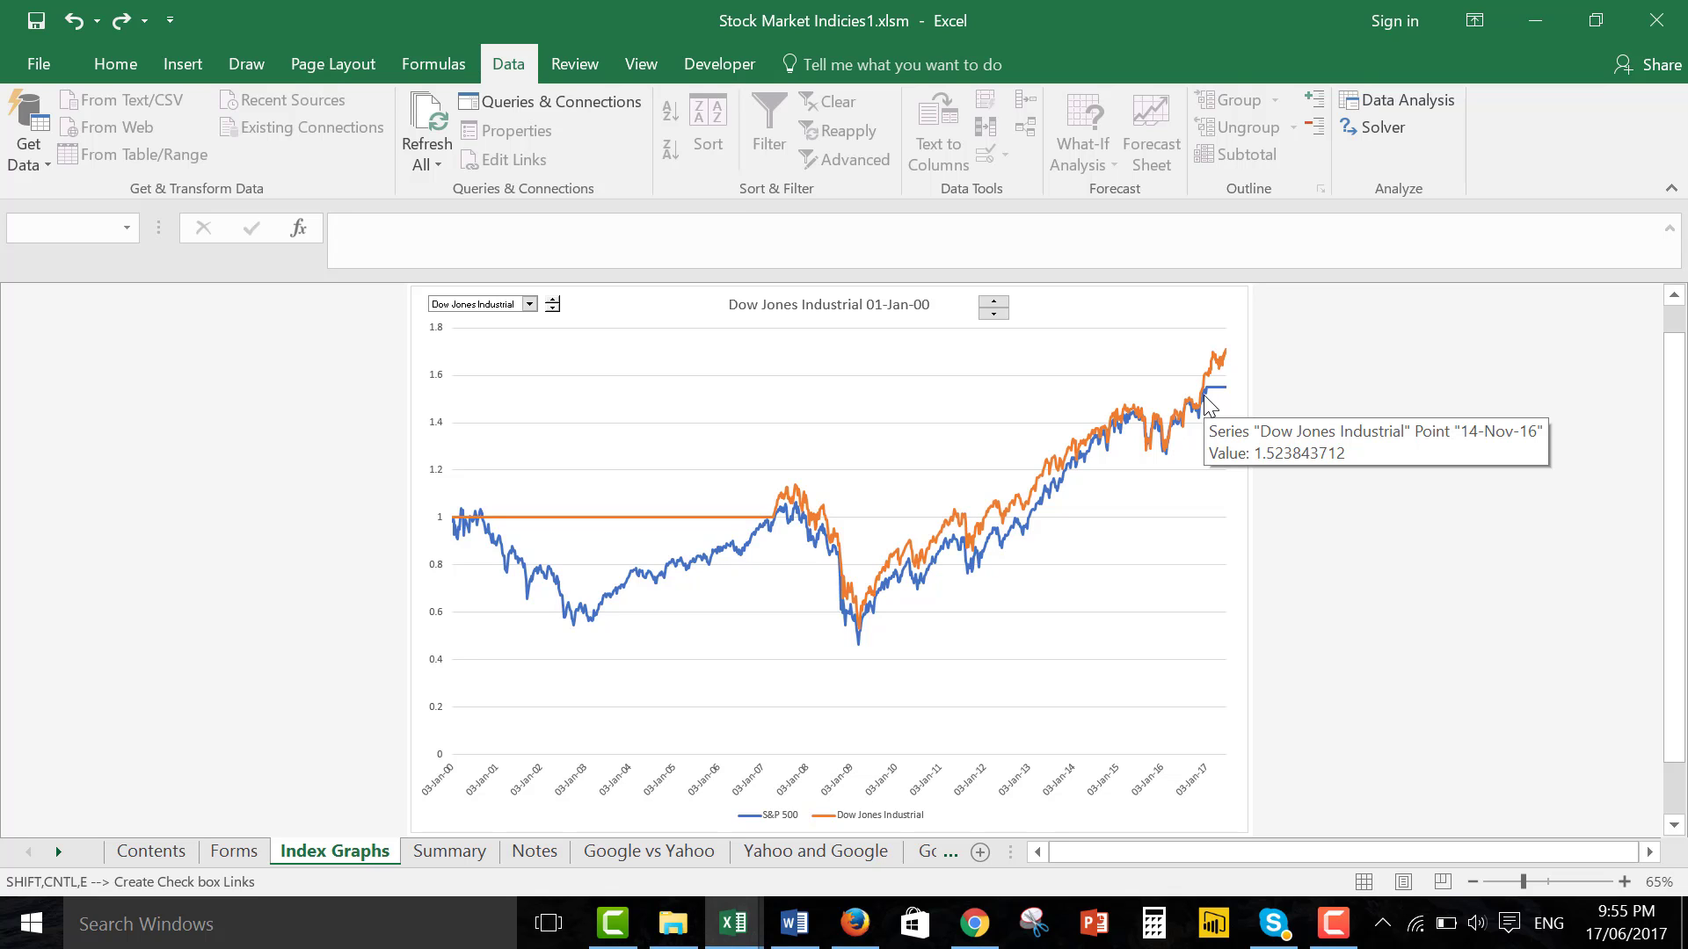
Switch the index compared with the S&P 500 on the chart to Wilshire 5000 Index.
left_click(528, 304)
key("Down")
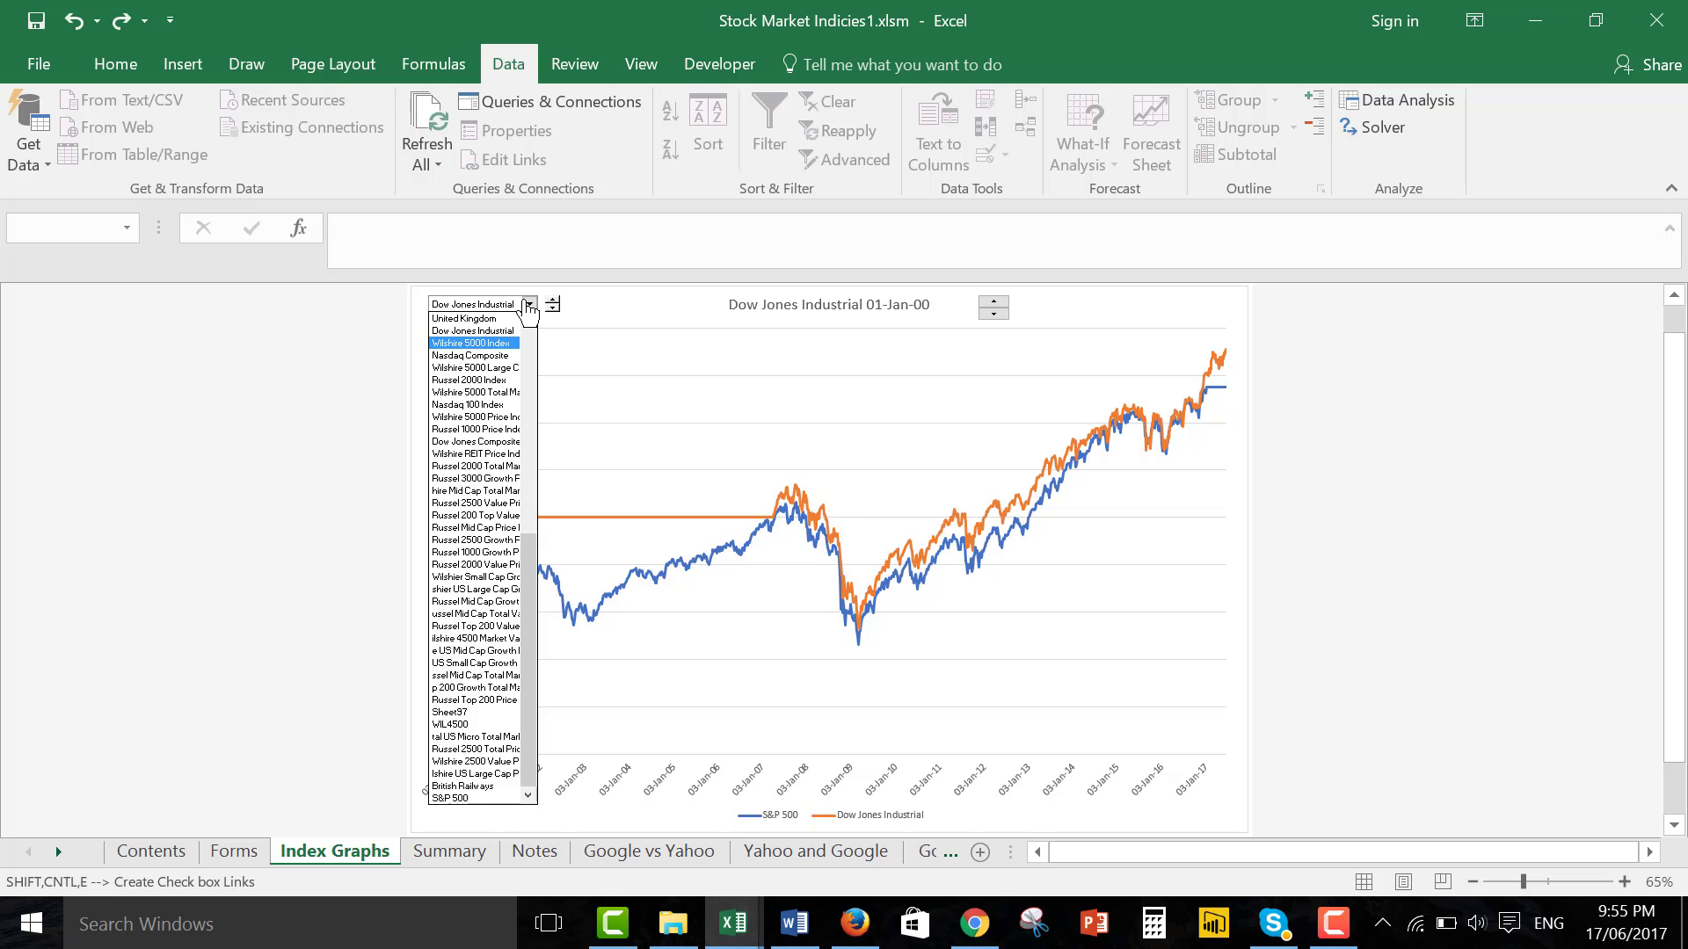
key("Return")
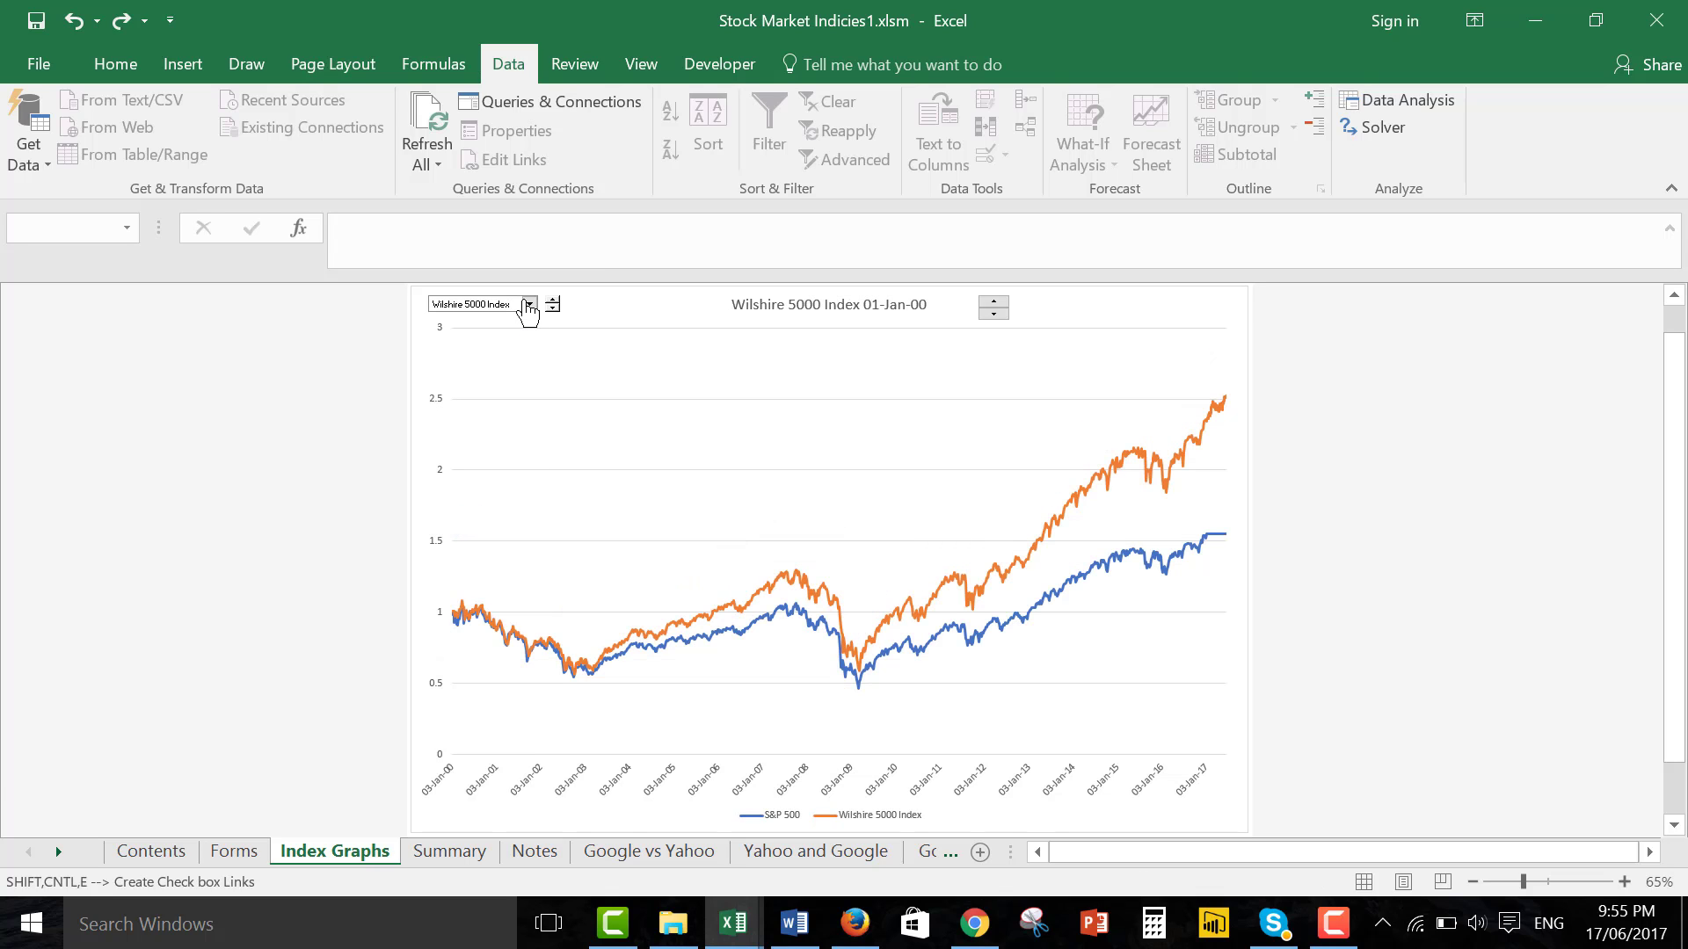
Switch the index compared with the S&P 500 on the chart to Wilshire 5000 Large Cap.
left_click(528, 304)
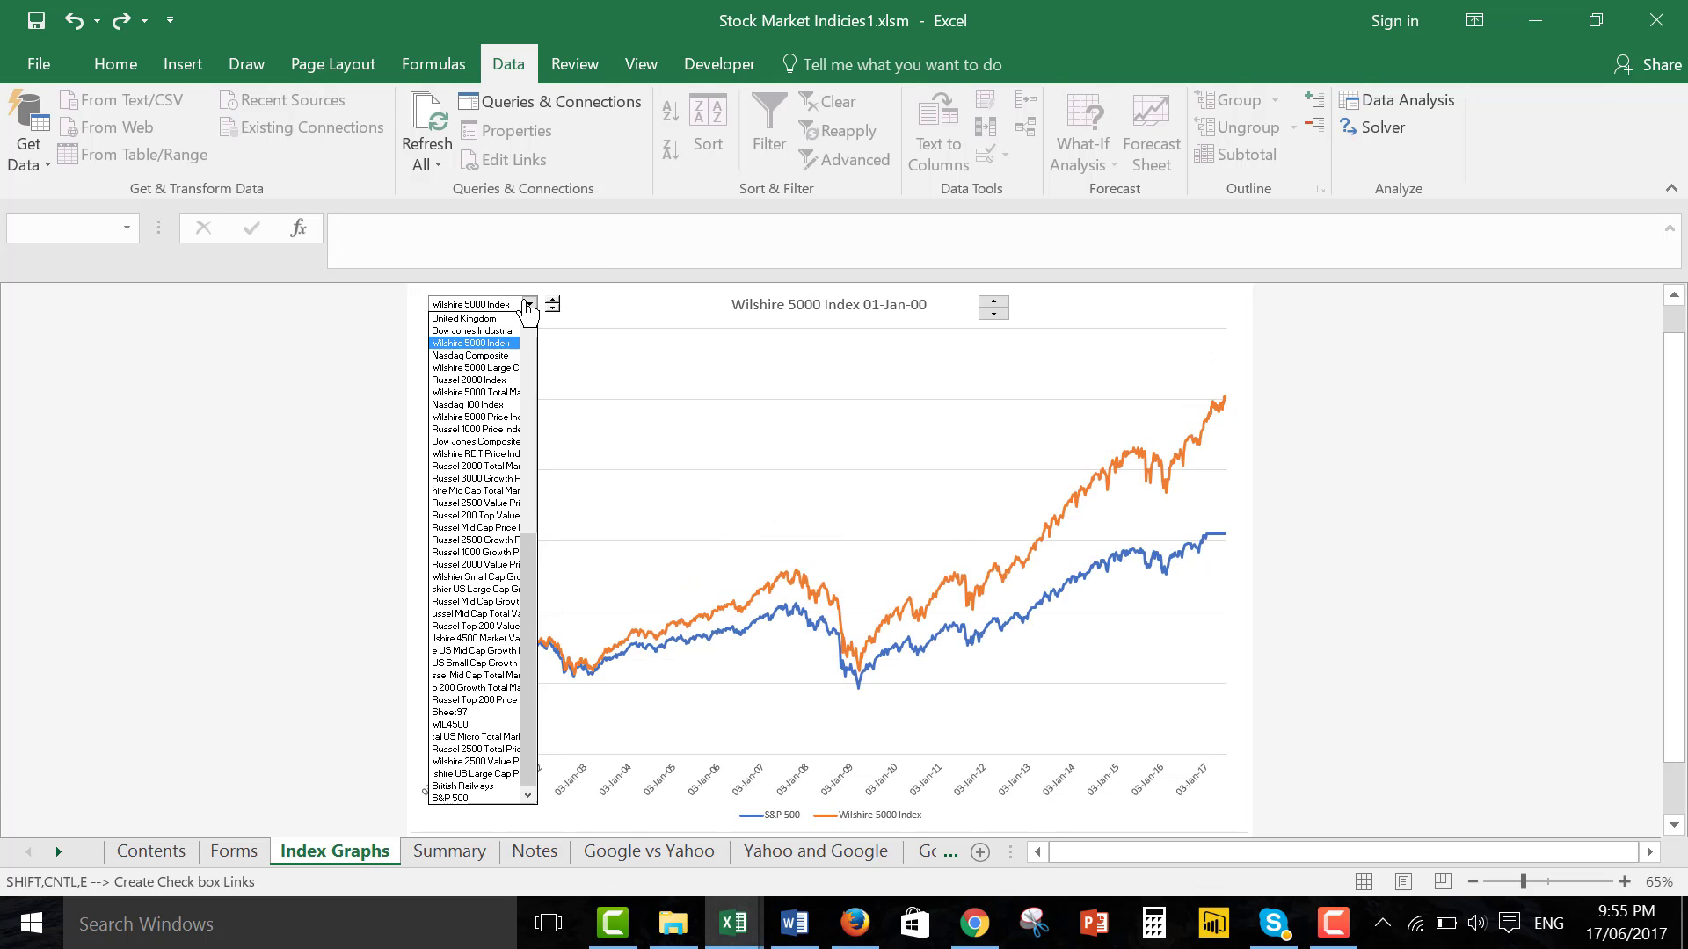
key("Down")
key("Down")
key("Return")
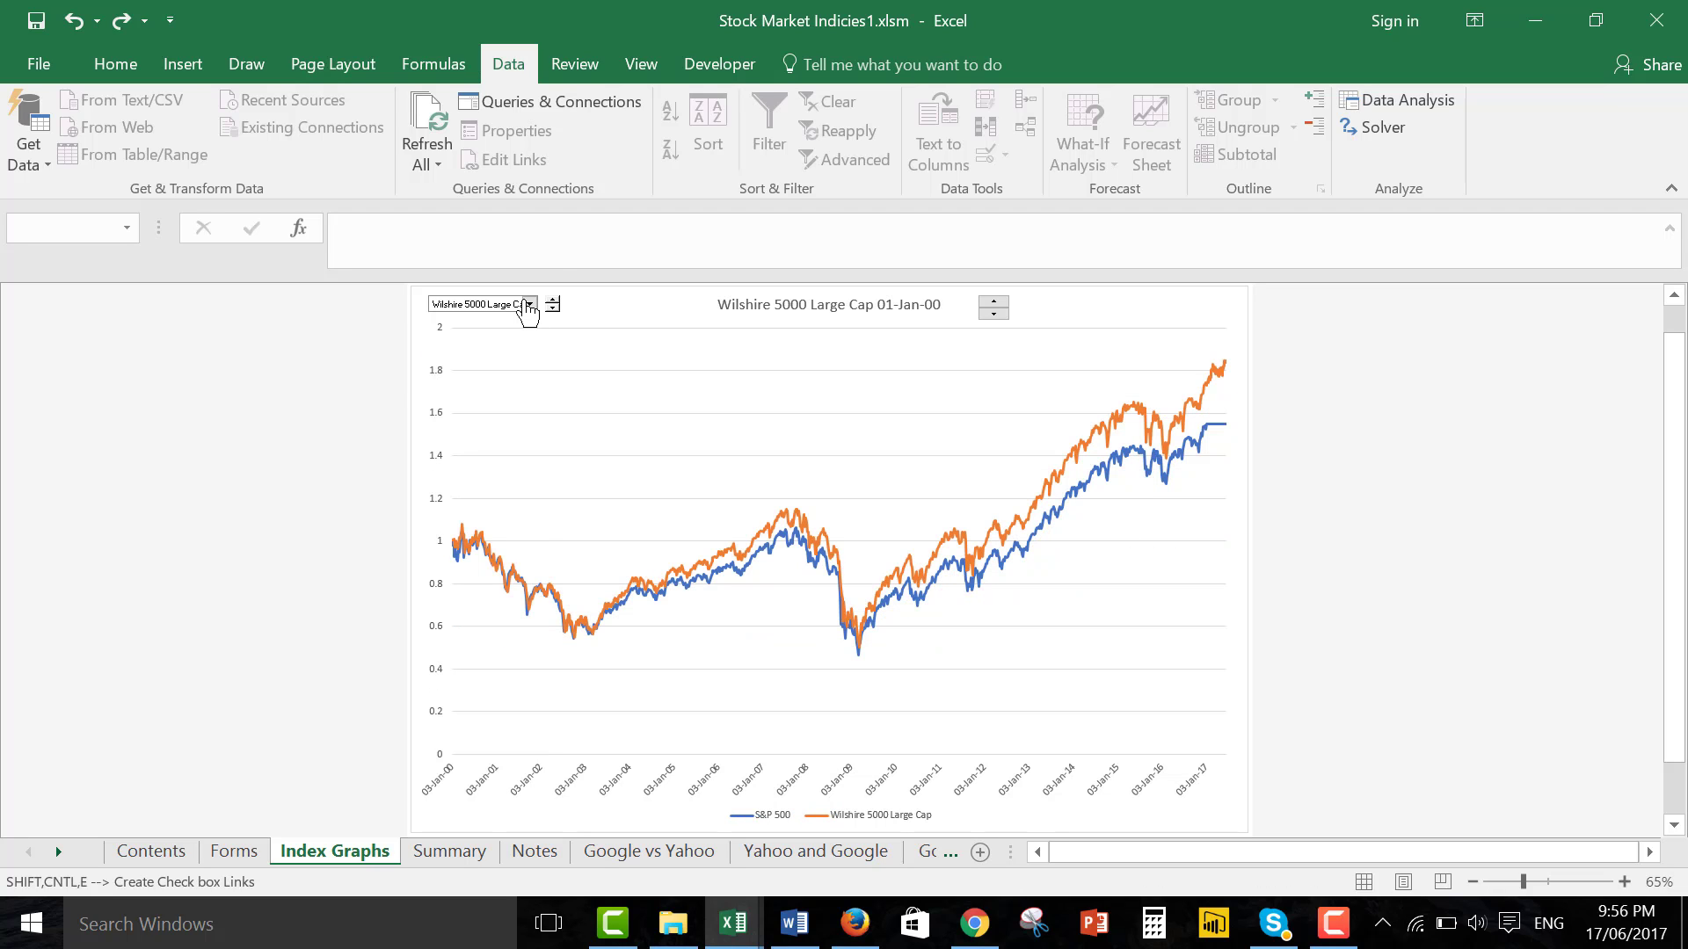
Shift the Wilshire 5000 Large Cap chart's start date forward to 01-Jan-10 and return it to 01-Jan-00.
left_click(995, 302)
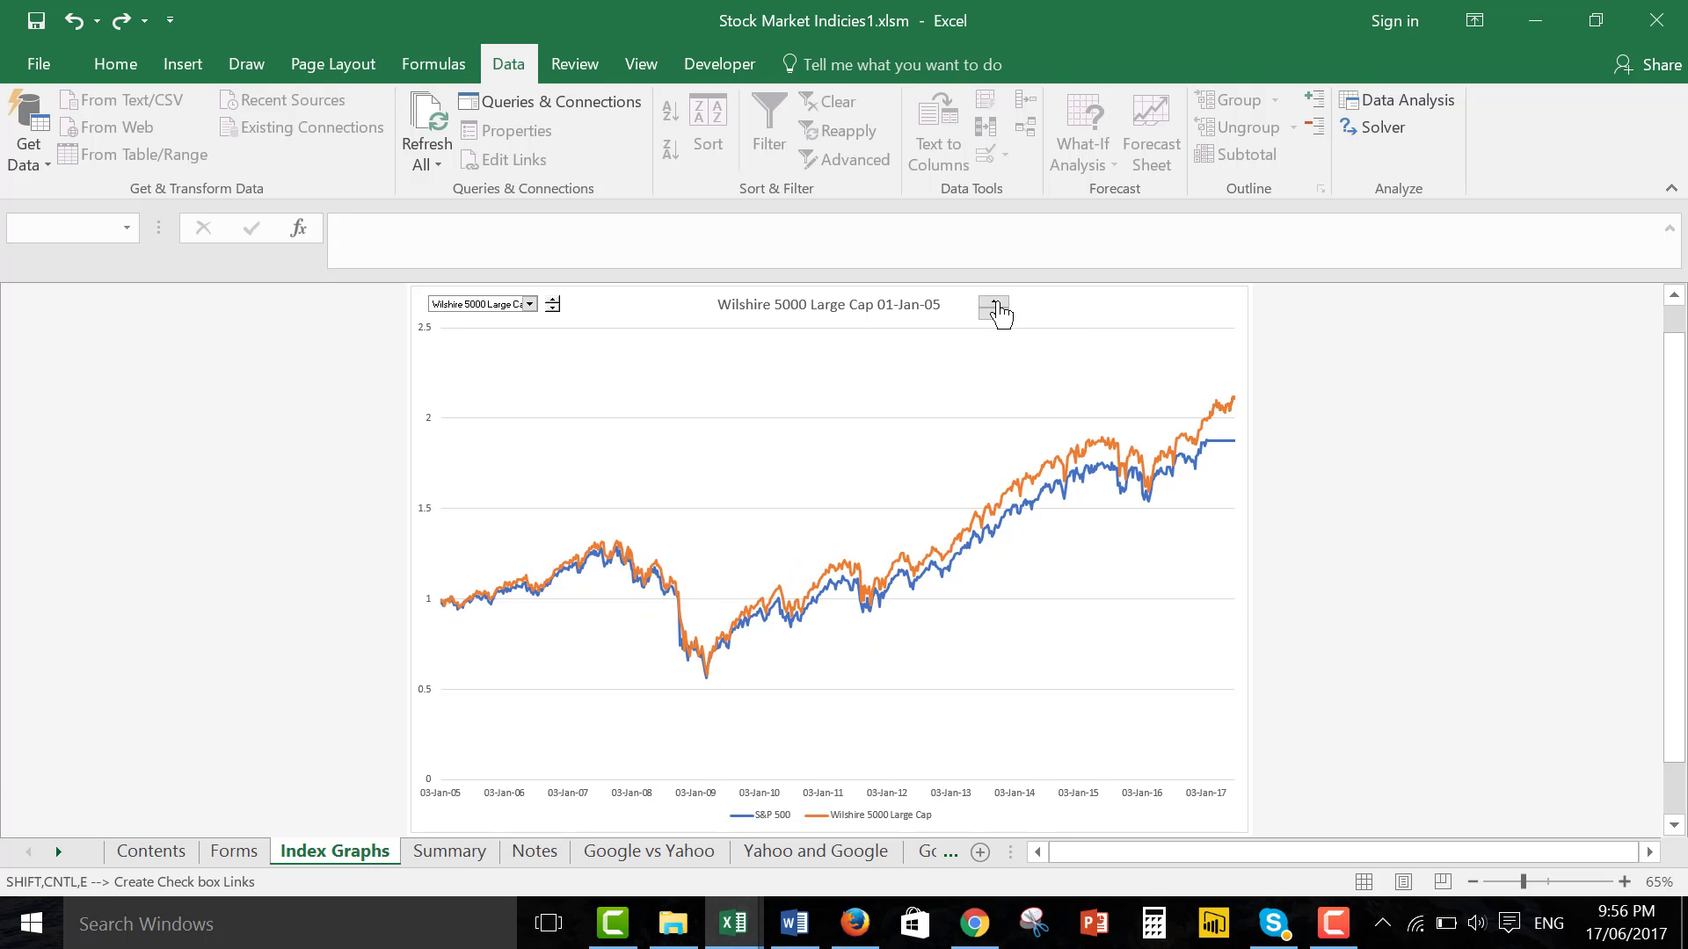
left_click(997, 304)
left_click(994, 314)
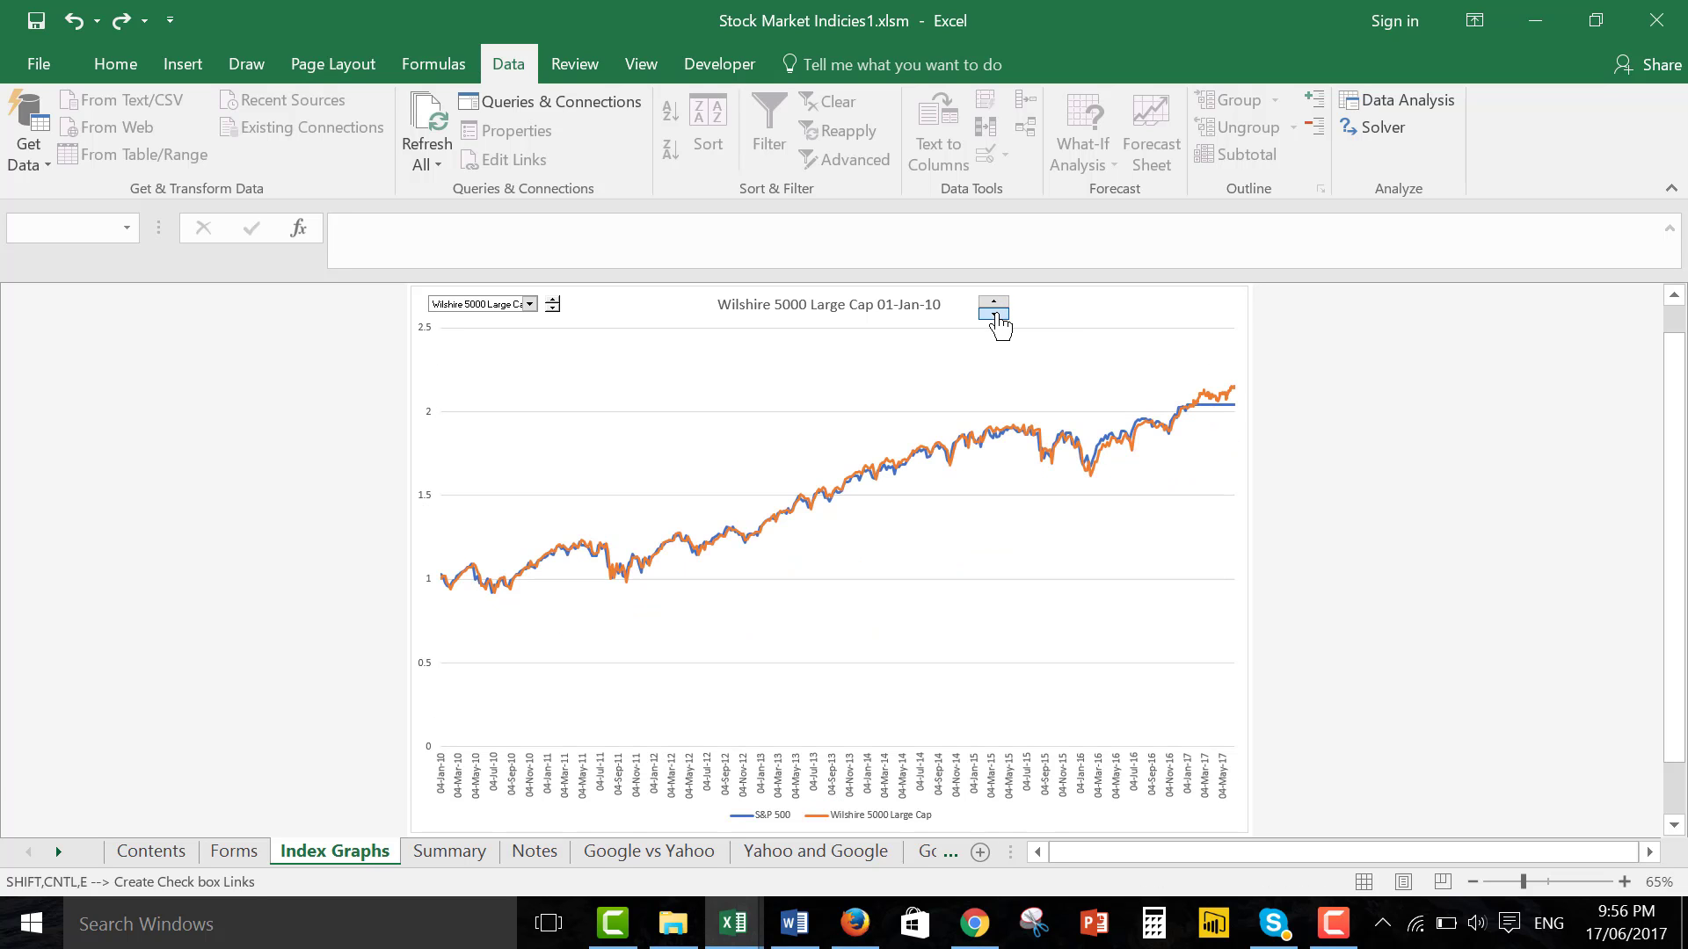
left_click(994, 314)
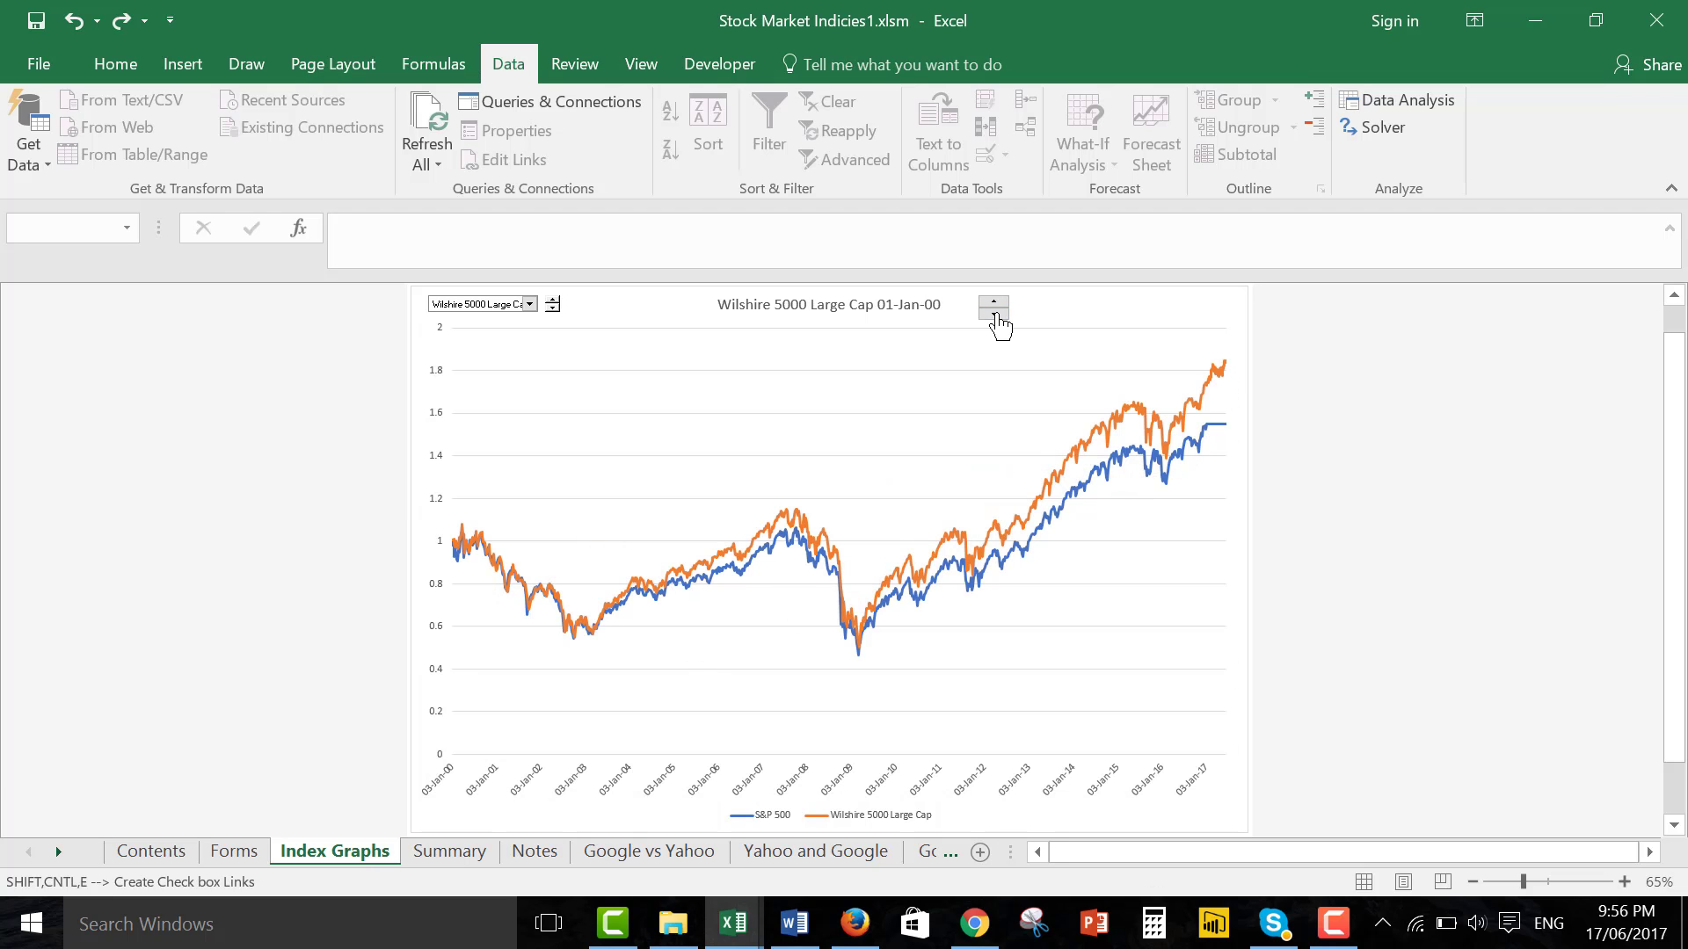
Switch the index compared with the S&P 500 on the chart to Wilshire 5000 Total Market.
left_click(530, 306)
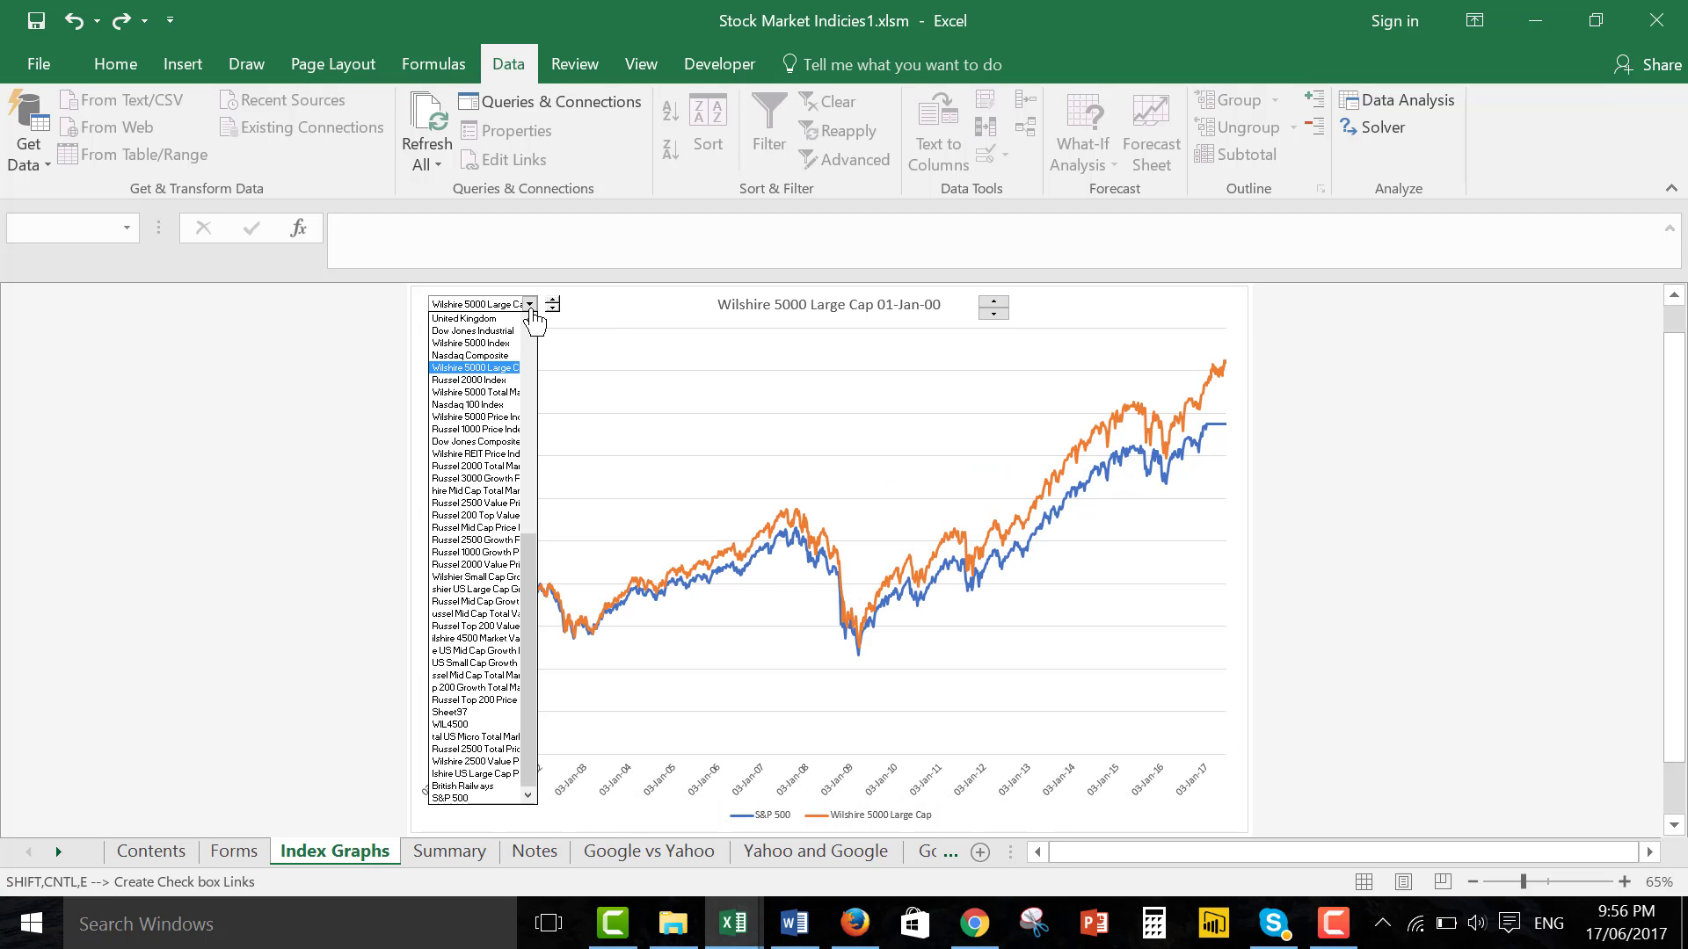
key("Down")
key("Down")
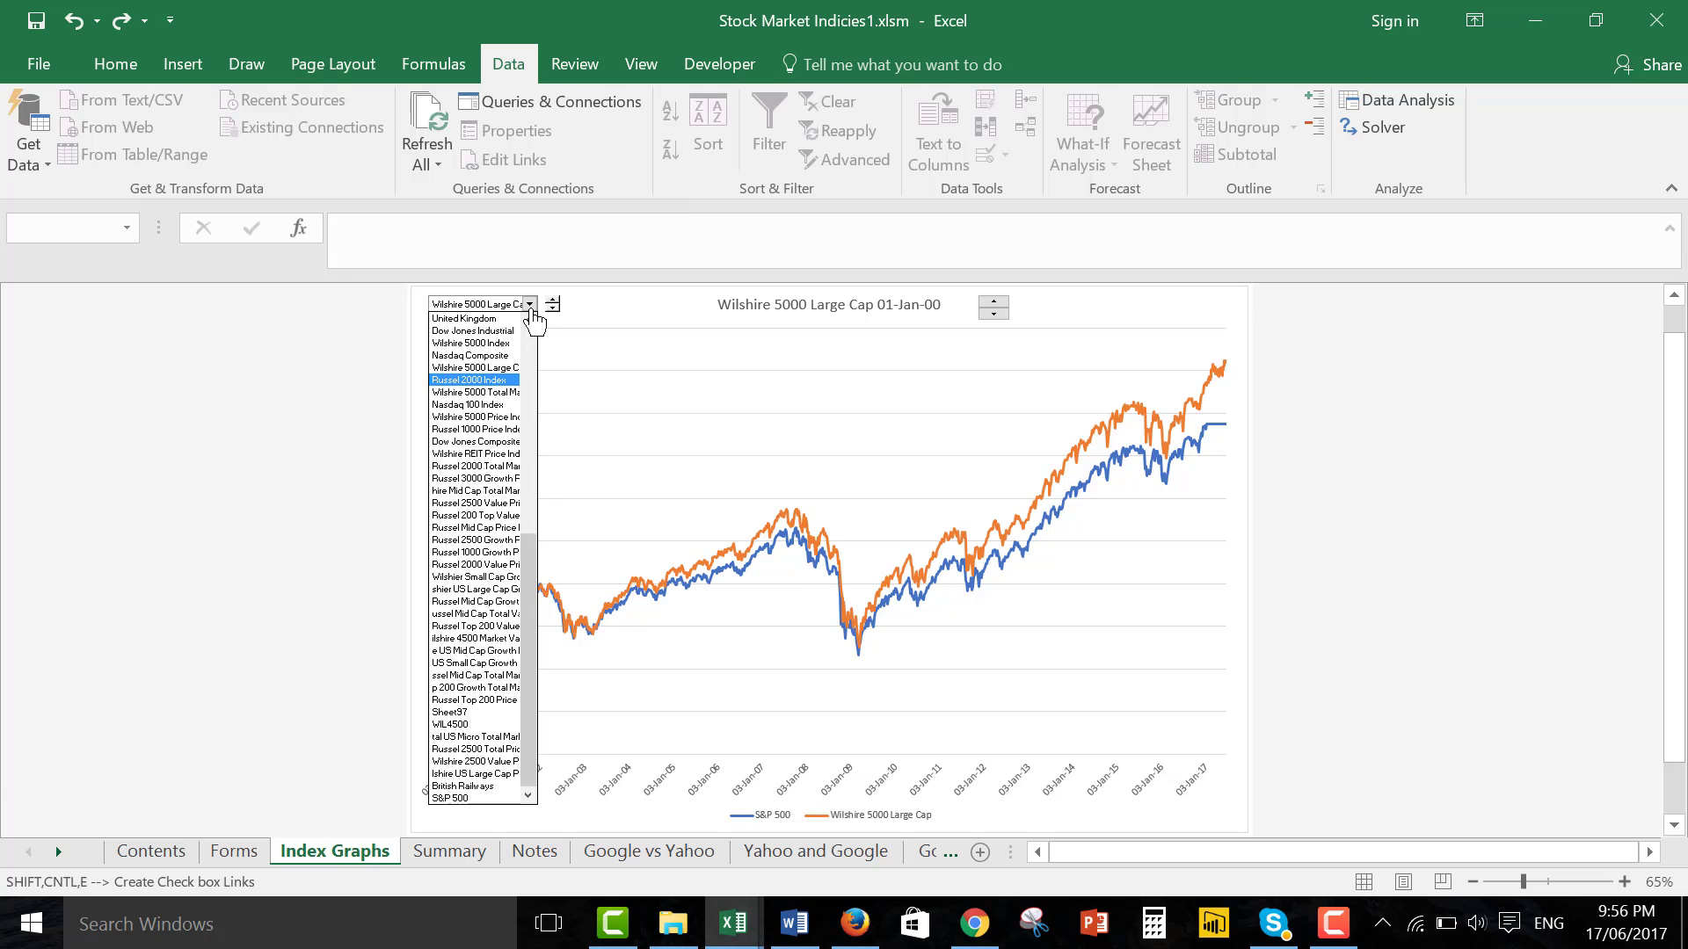
key("Return")
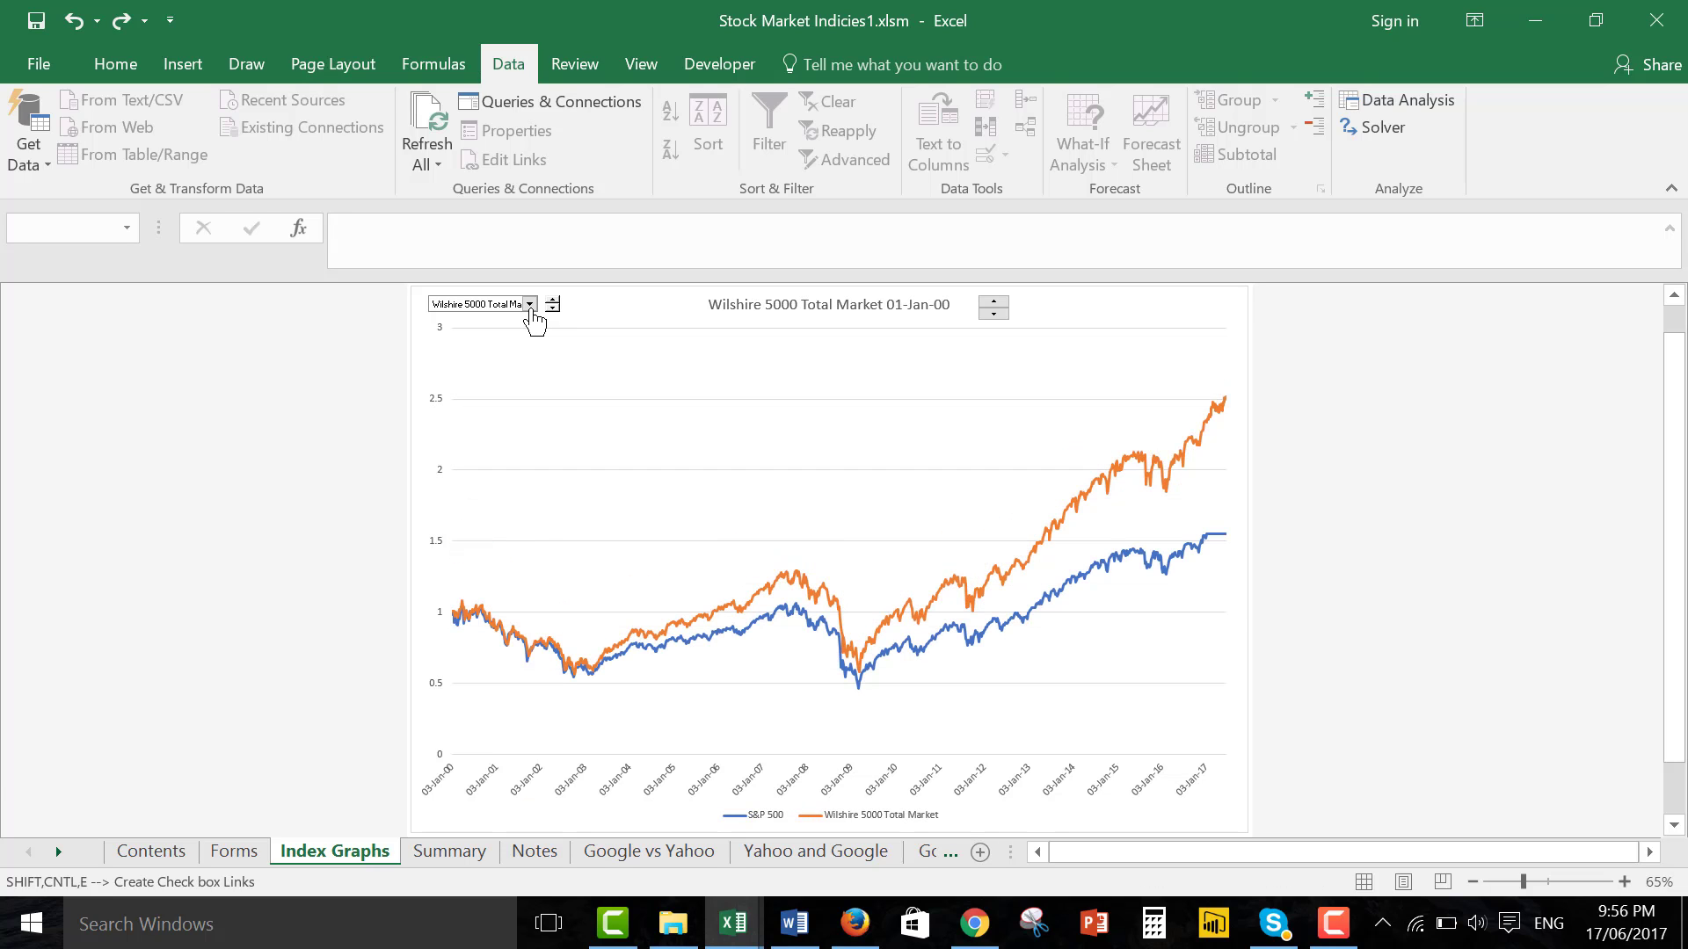
Chart the Nasdaq 100 Index against the S&P 500 with the start date moved back to 01-Jan-95.
left_click(530, 305)
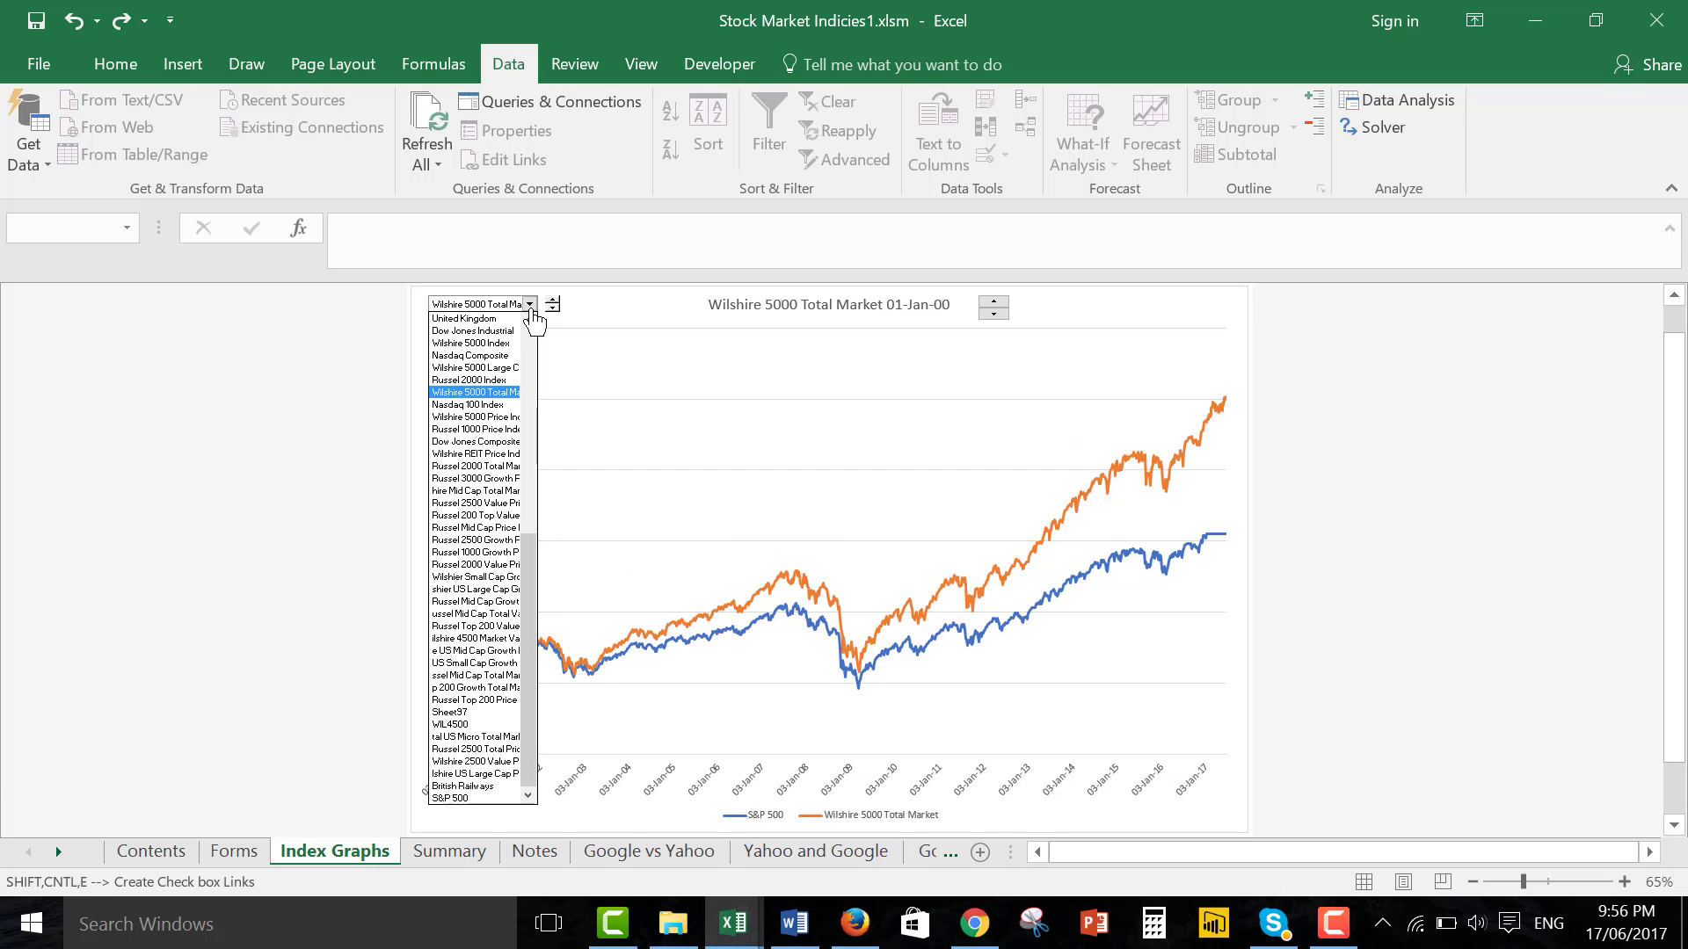
key("Down")
key("Return")
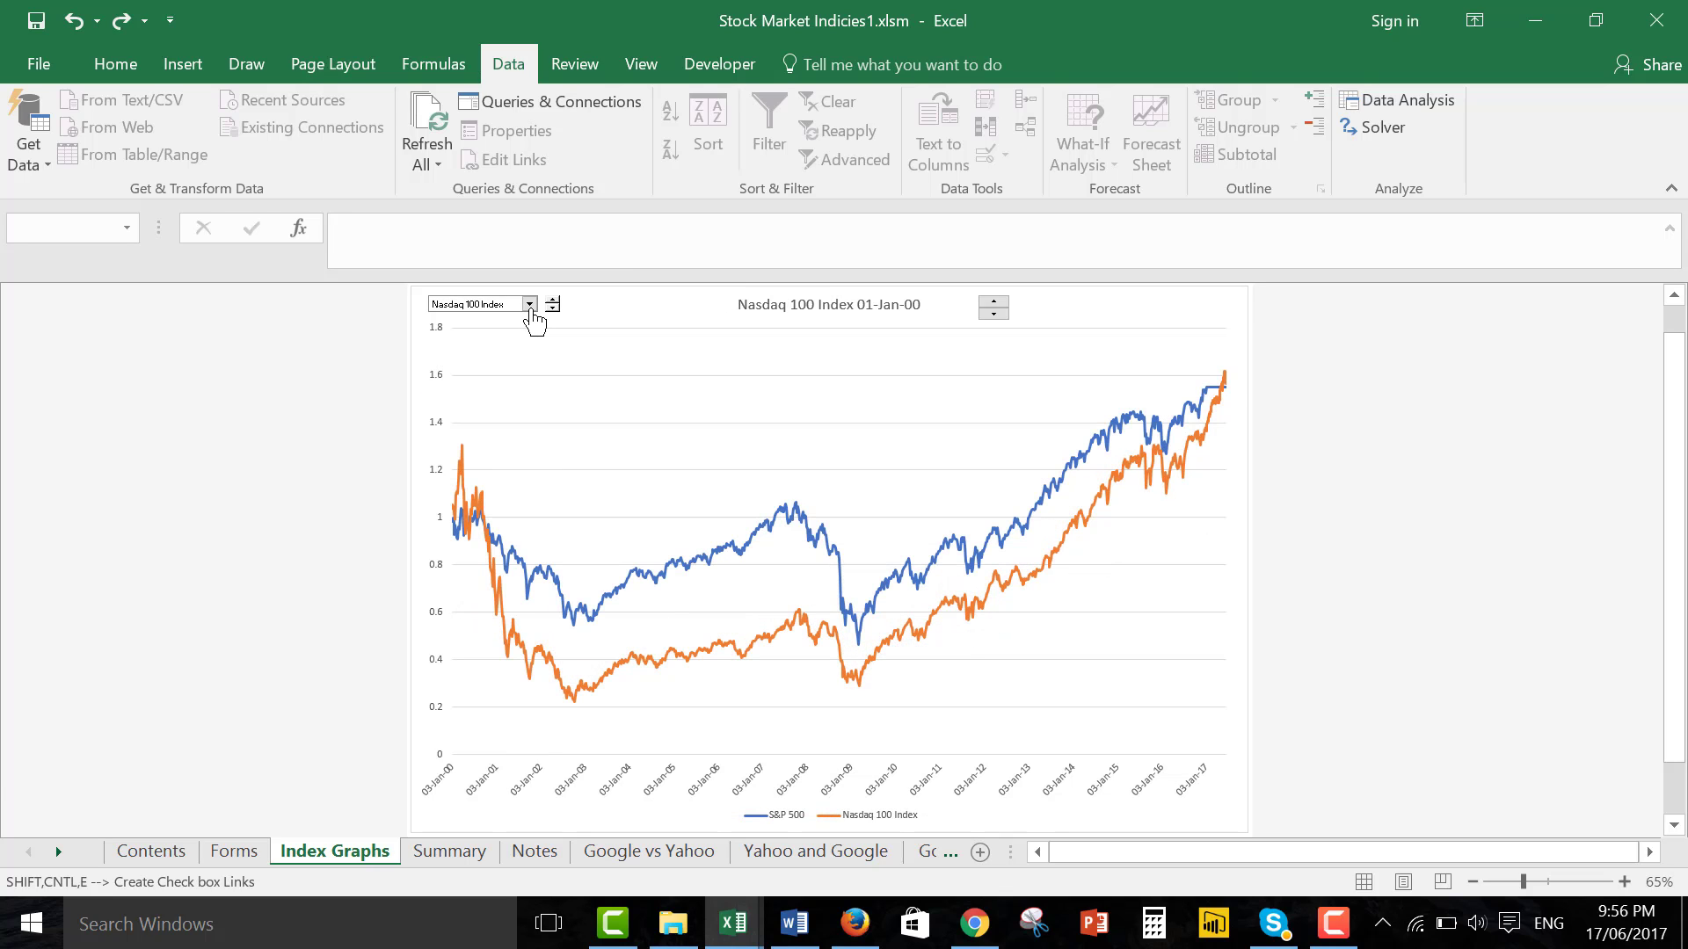
left_click(994, 314)
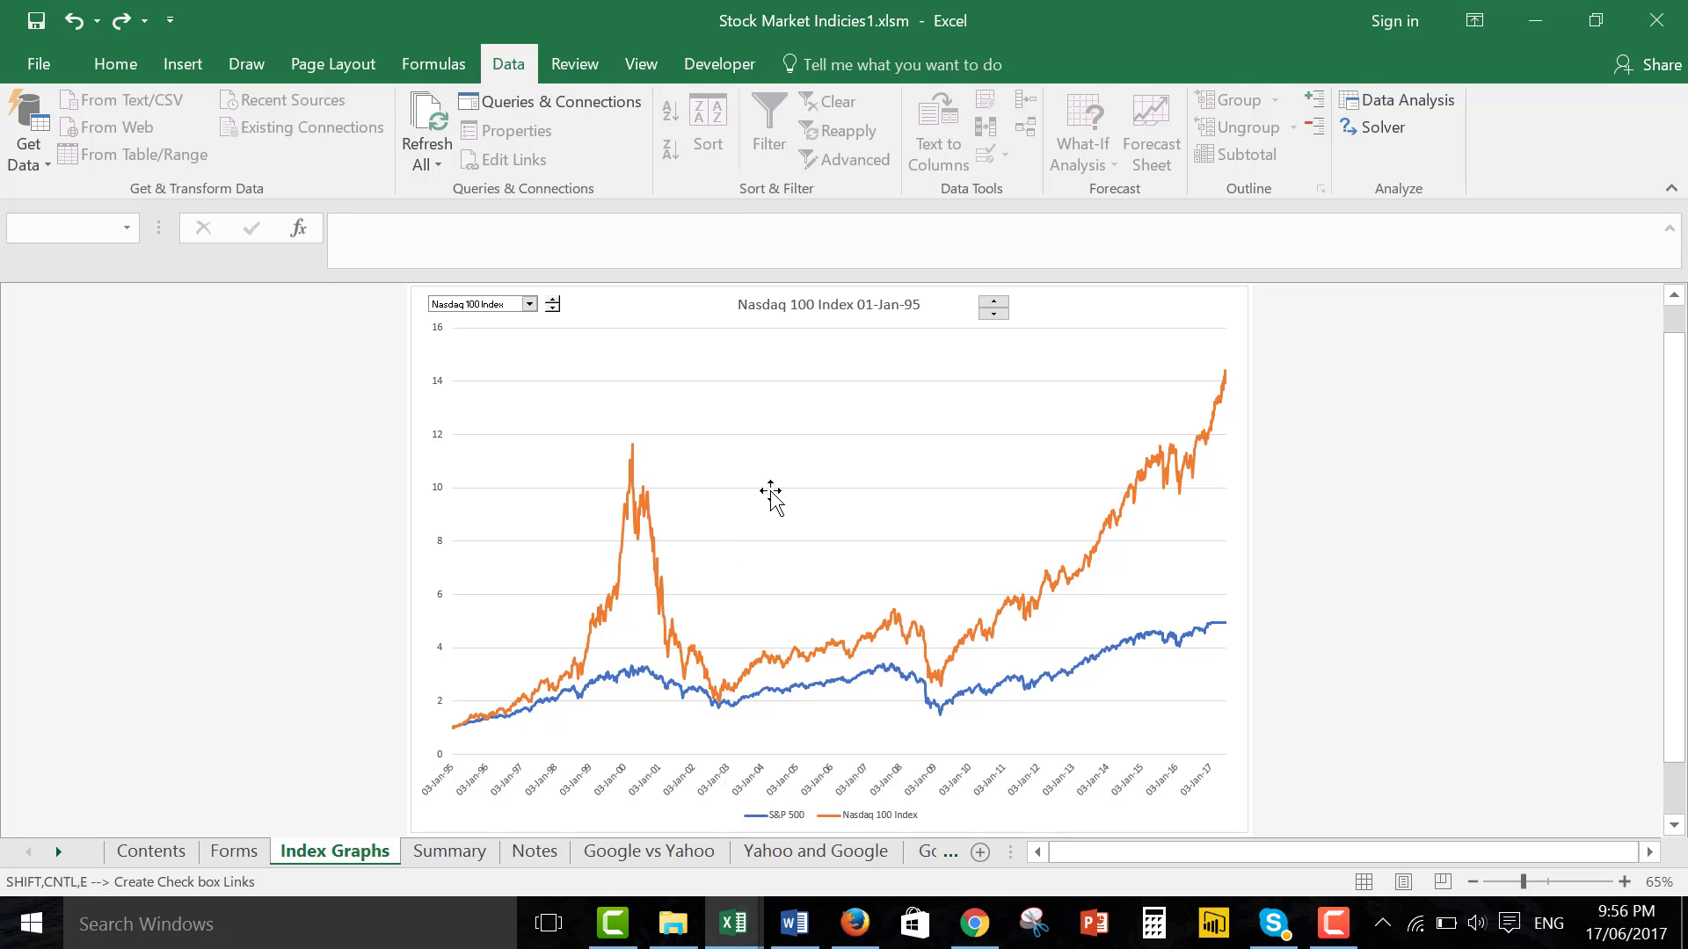
Switch the compared index on the chart to the last entry in the index list, S&P 500.
left_click(531, 305)
key("Down")
key("Down")
key("Down")
key("Down")
key("Down")
key("Down")
key("Down")
key("Down")
key("Down")
key("Down")
key("Down")
key("Down")
key("Down")
key("Down")
key("Down")
key("Down")
key("Down")
key("Down")
key("Down")
key("Down")
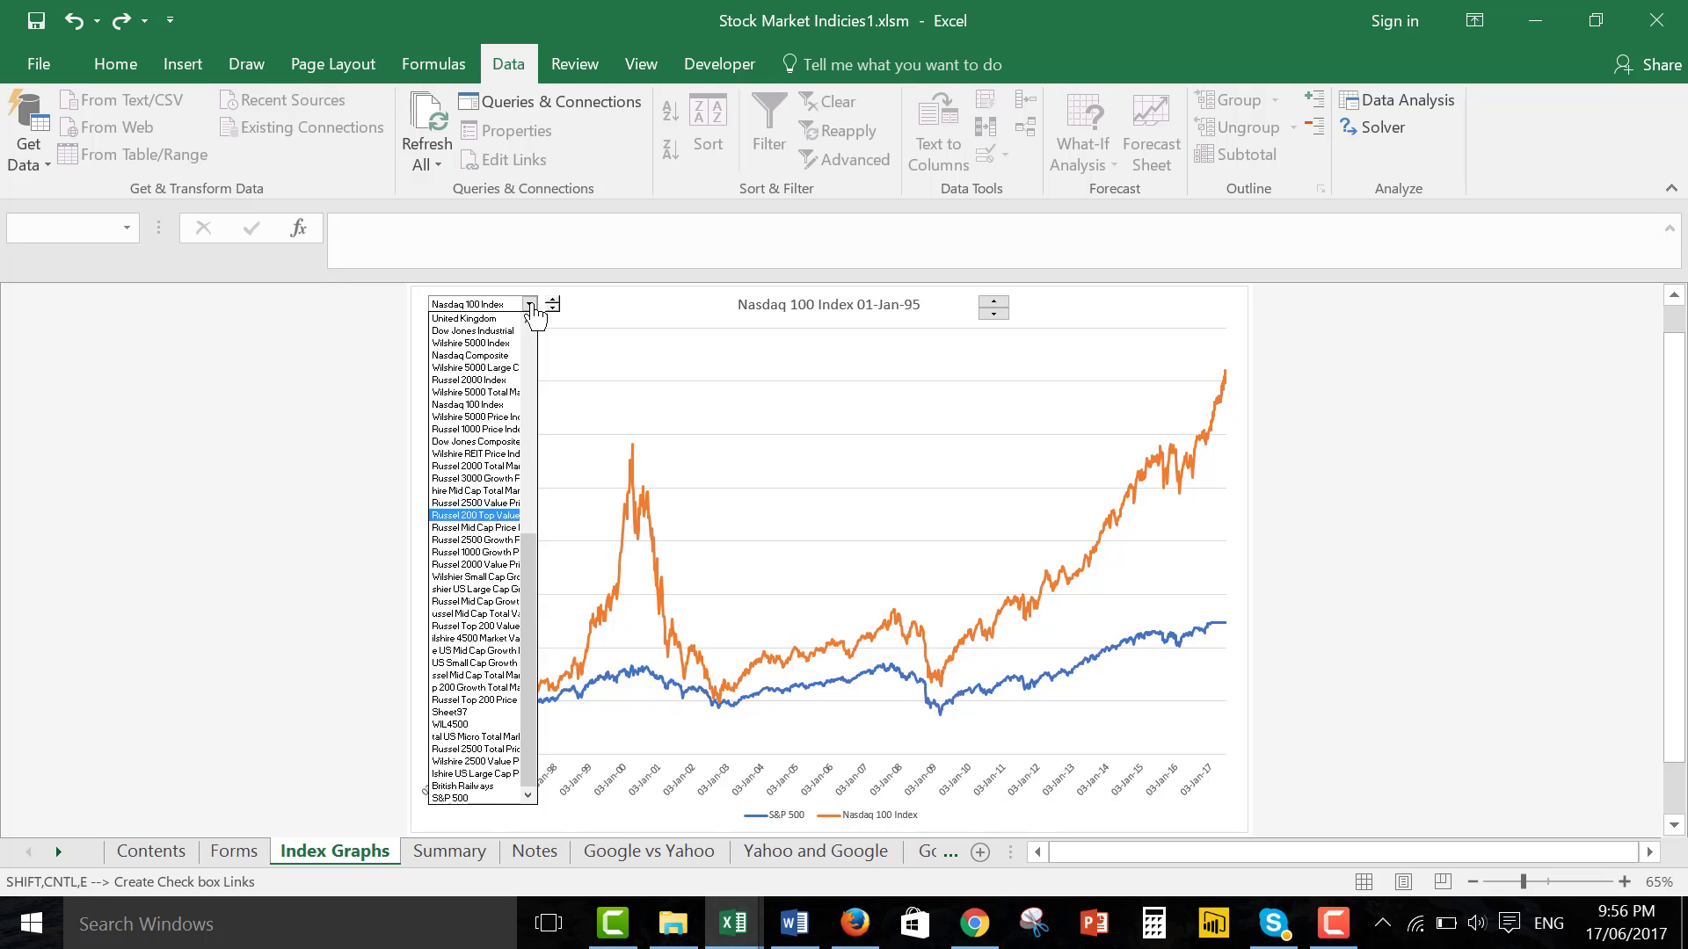
key("Return")
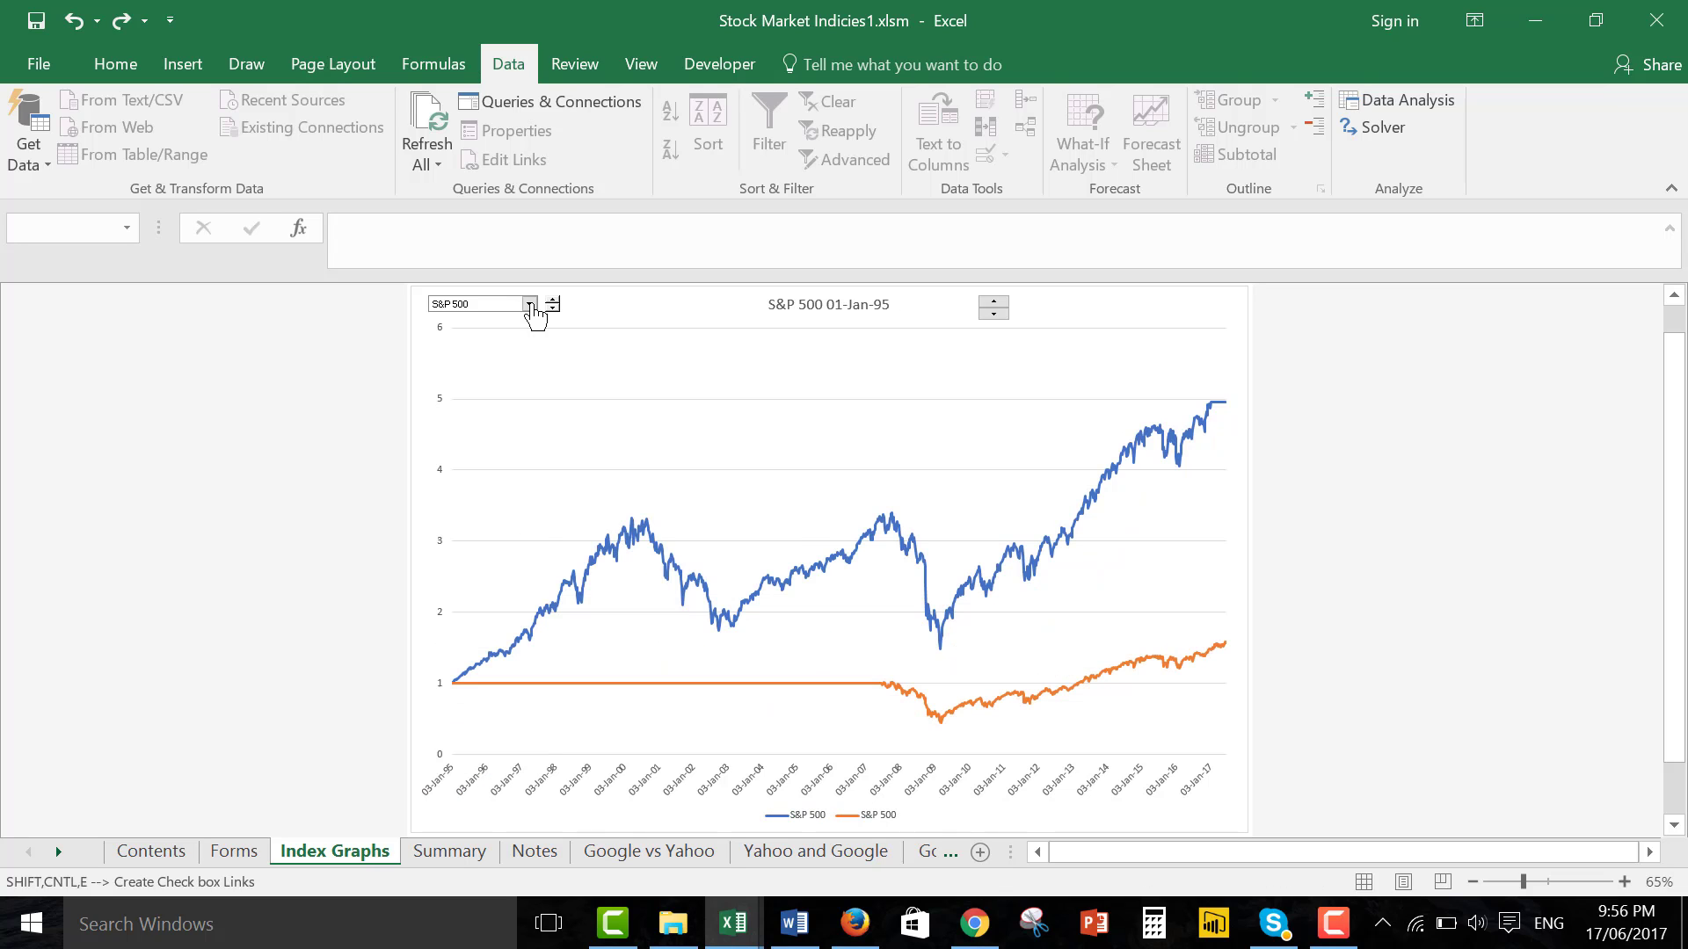
Move the S&P 500 chart's start date back to 01-Jan-80.
left_click(995, 314)
left_click(997, 314)
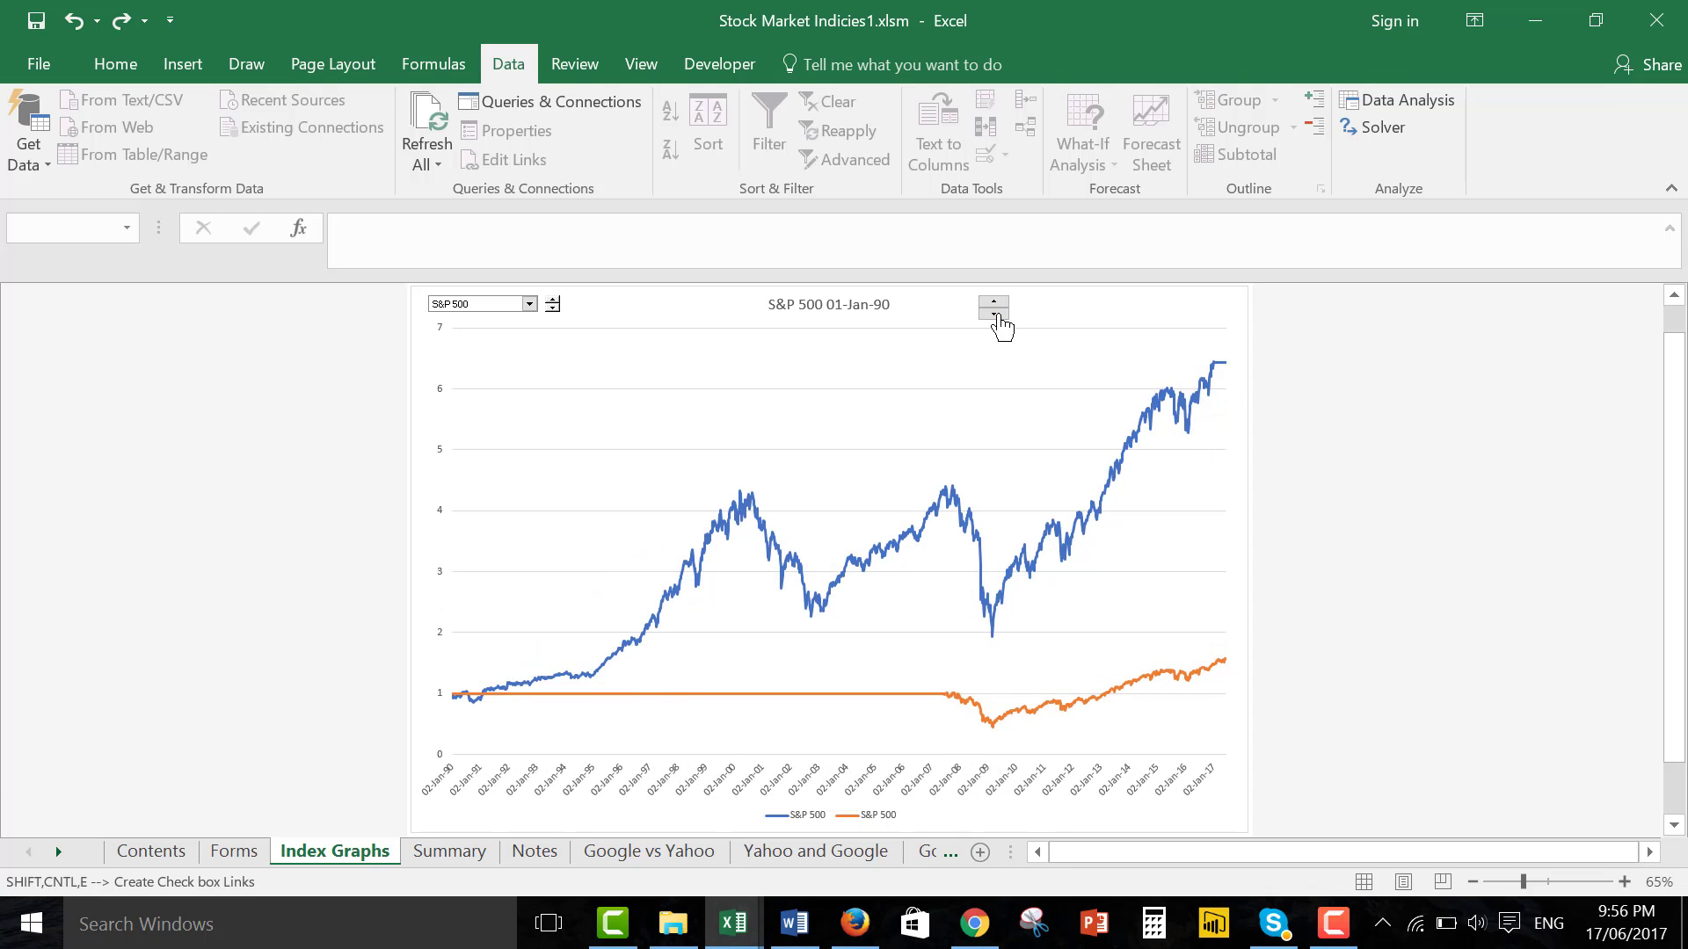
left_click(995, 311)
Advance the S&P 500 chart's start date to 01-Jan-10, briefly stepping back to 01-Jan-05 to compare the two periods.
left_click(995, 302)
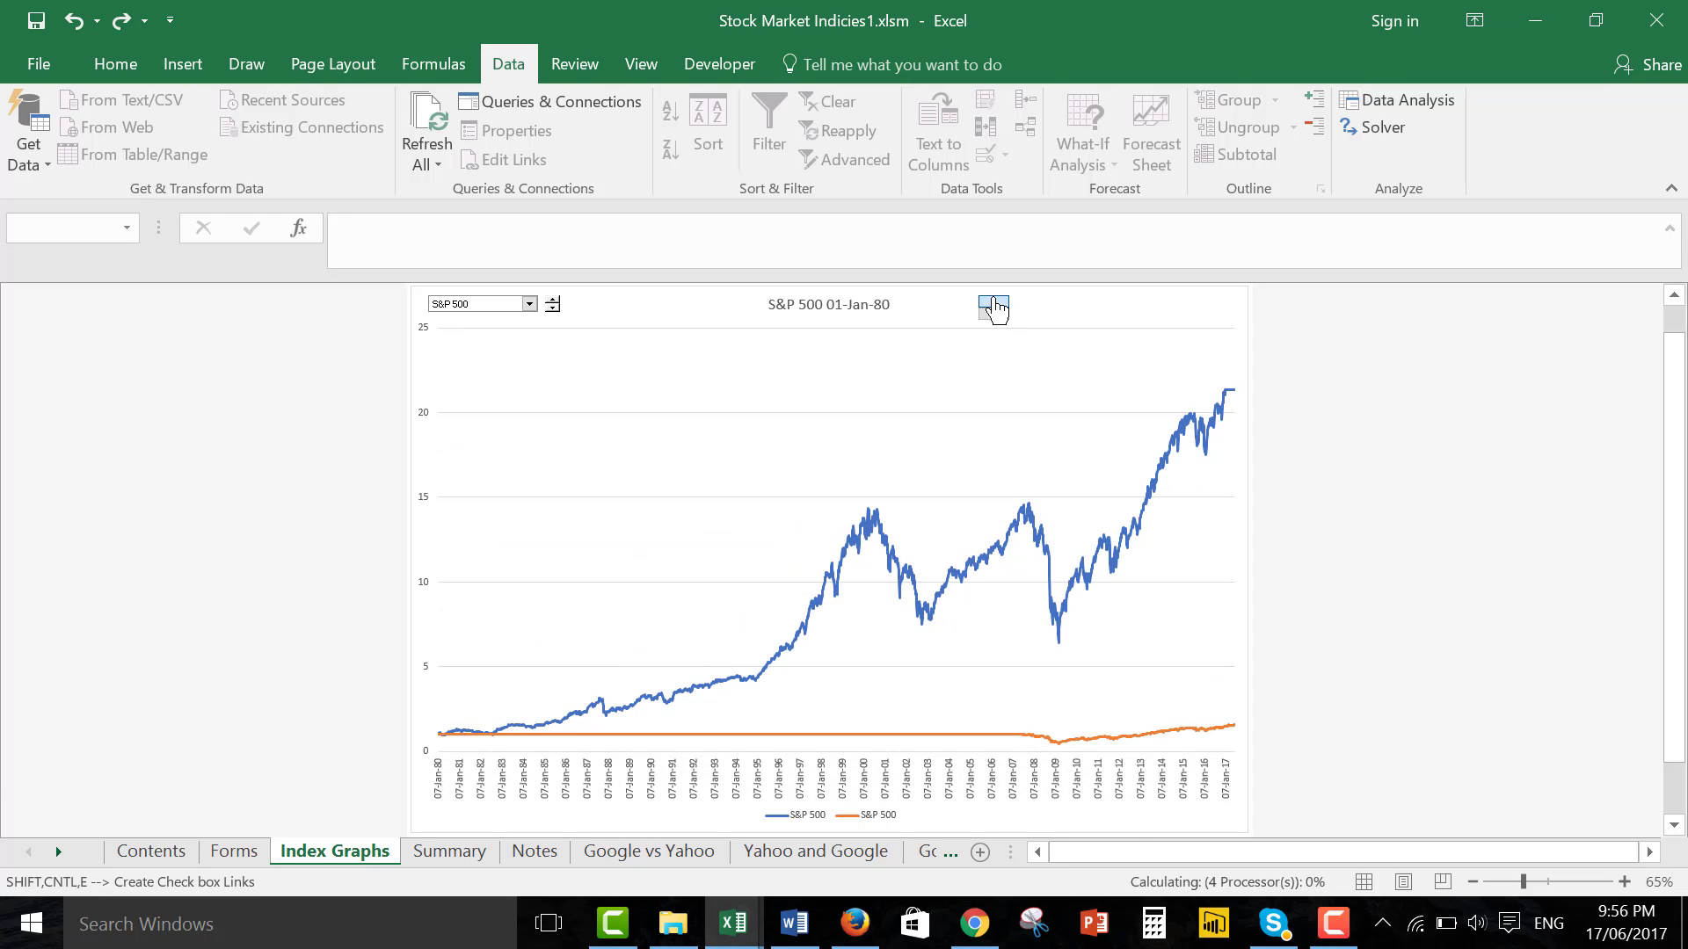
left_click(993, 301)
left_click(994, 302)
left_click(994, 301)
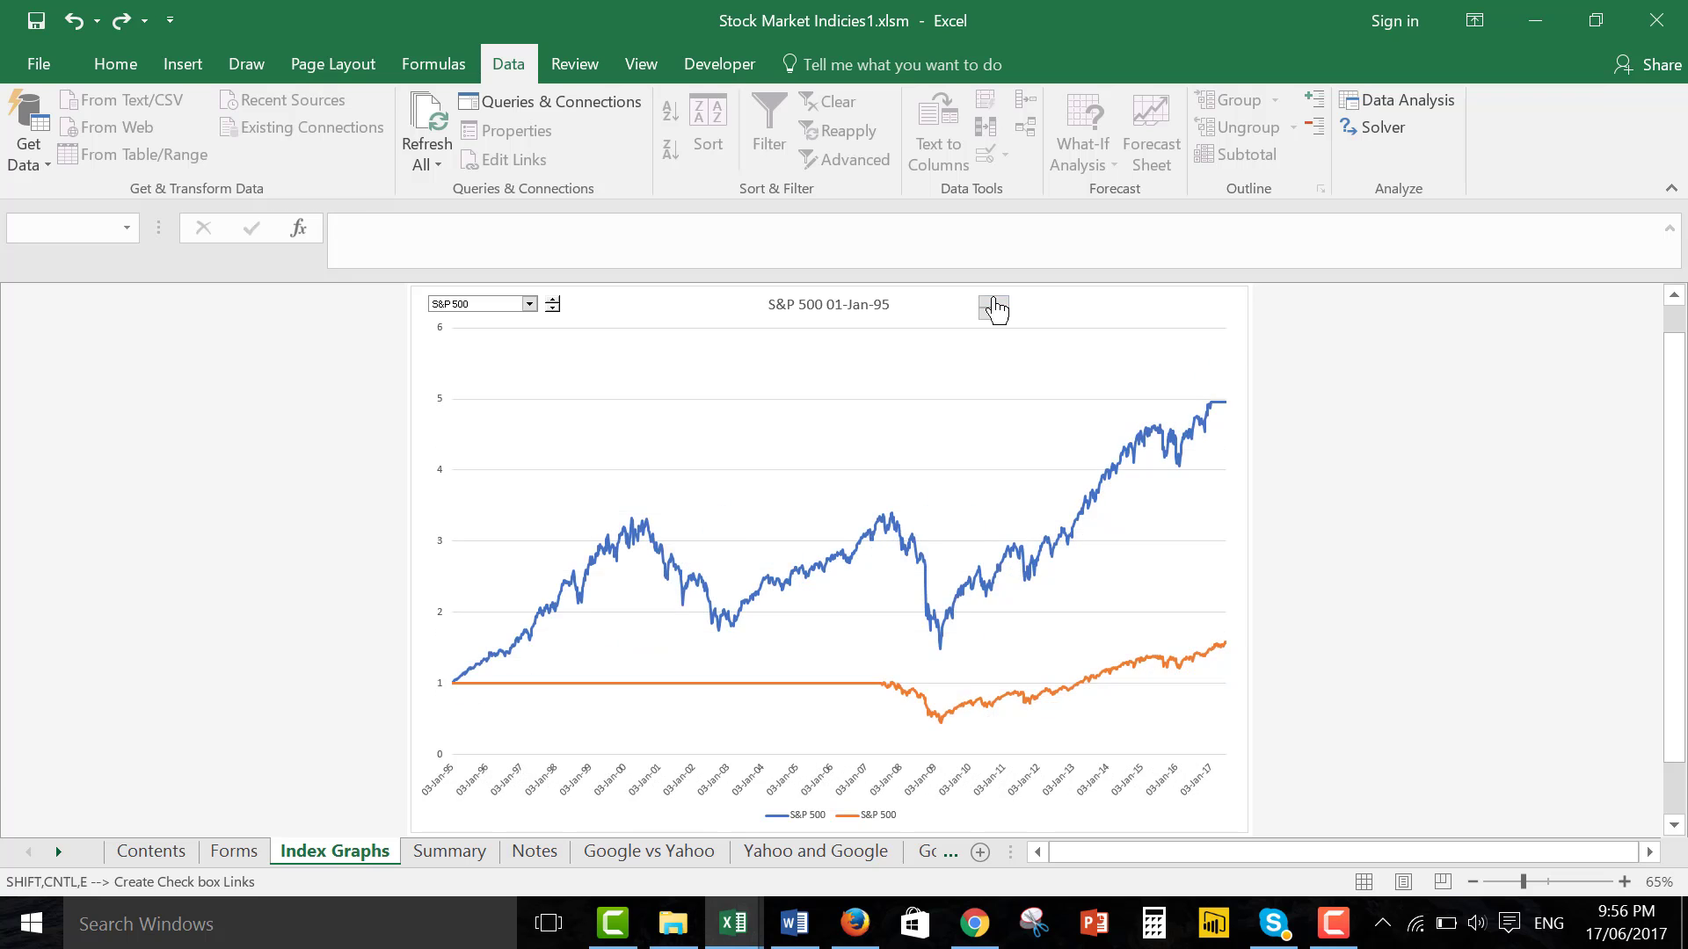
left_click(994, 301)
left_click(994, 302)
left_click(994, 302)
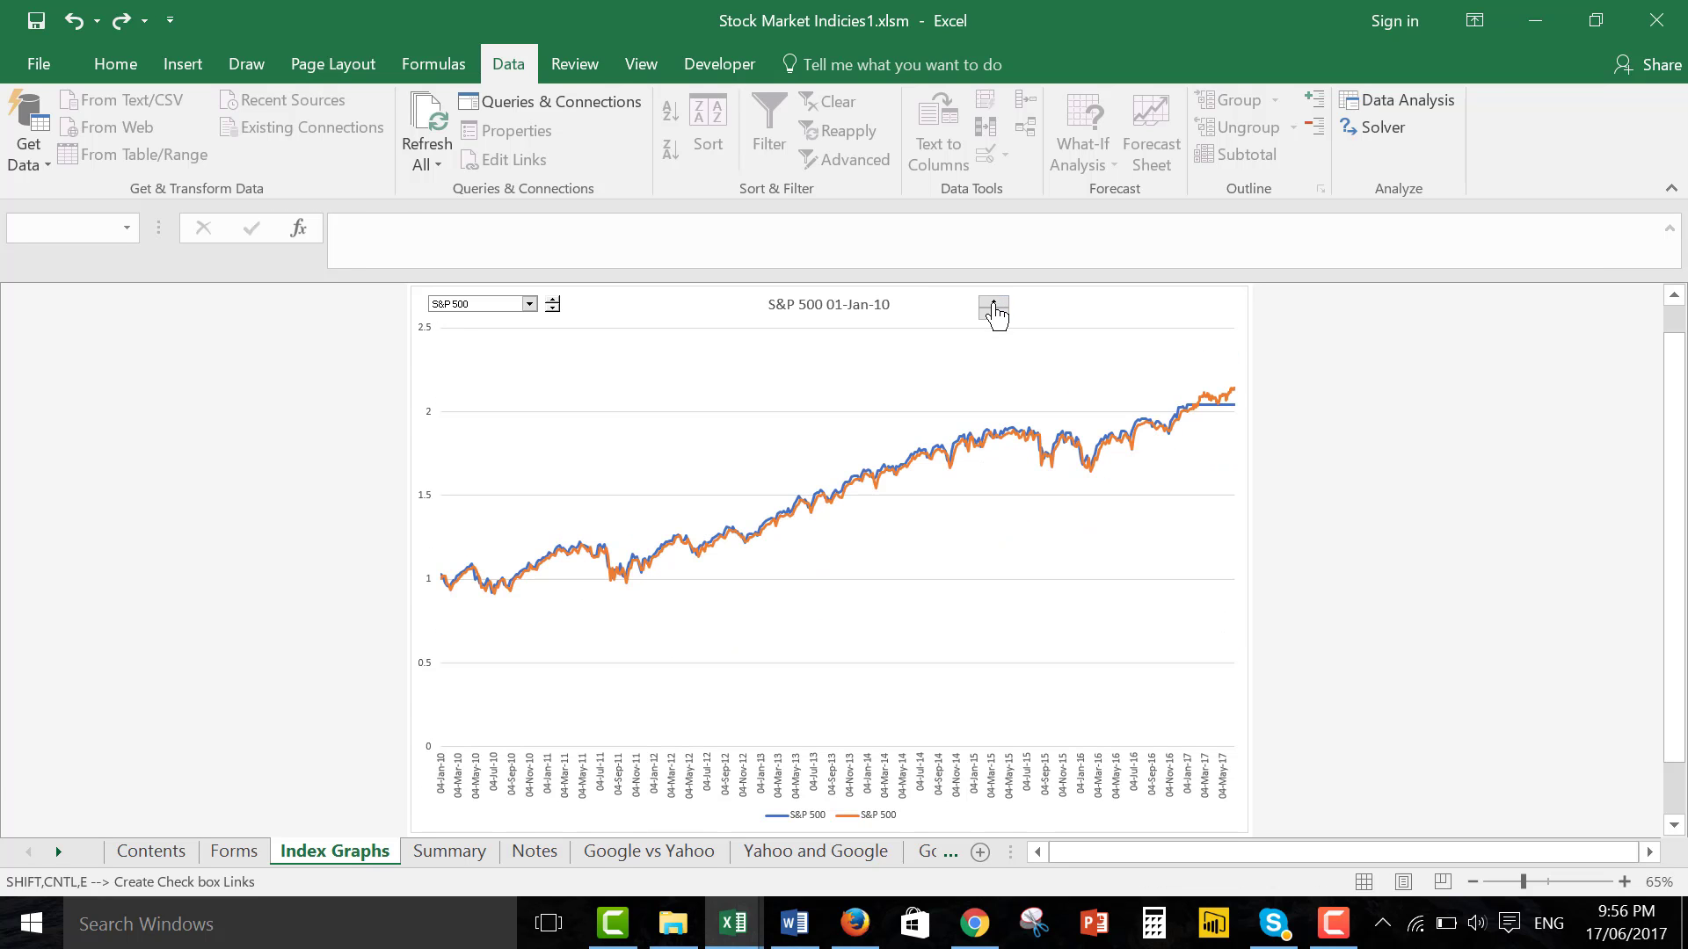
left_click(995, 314)
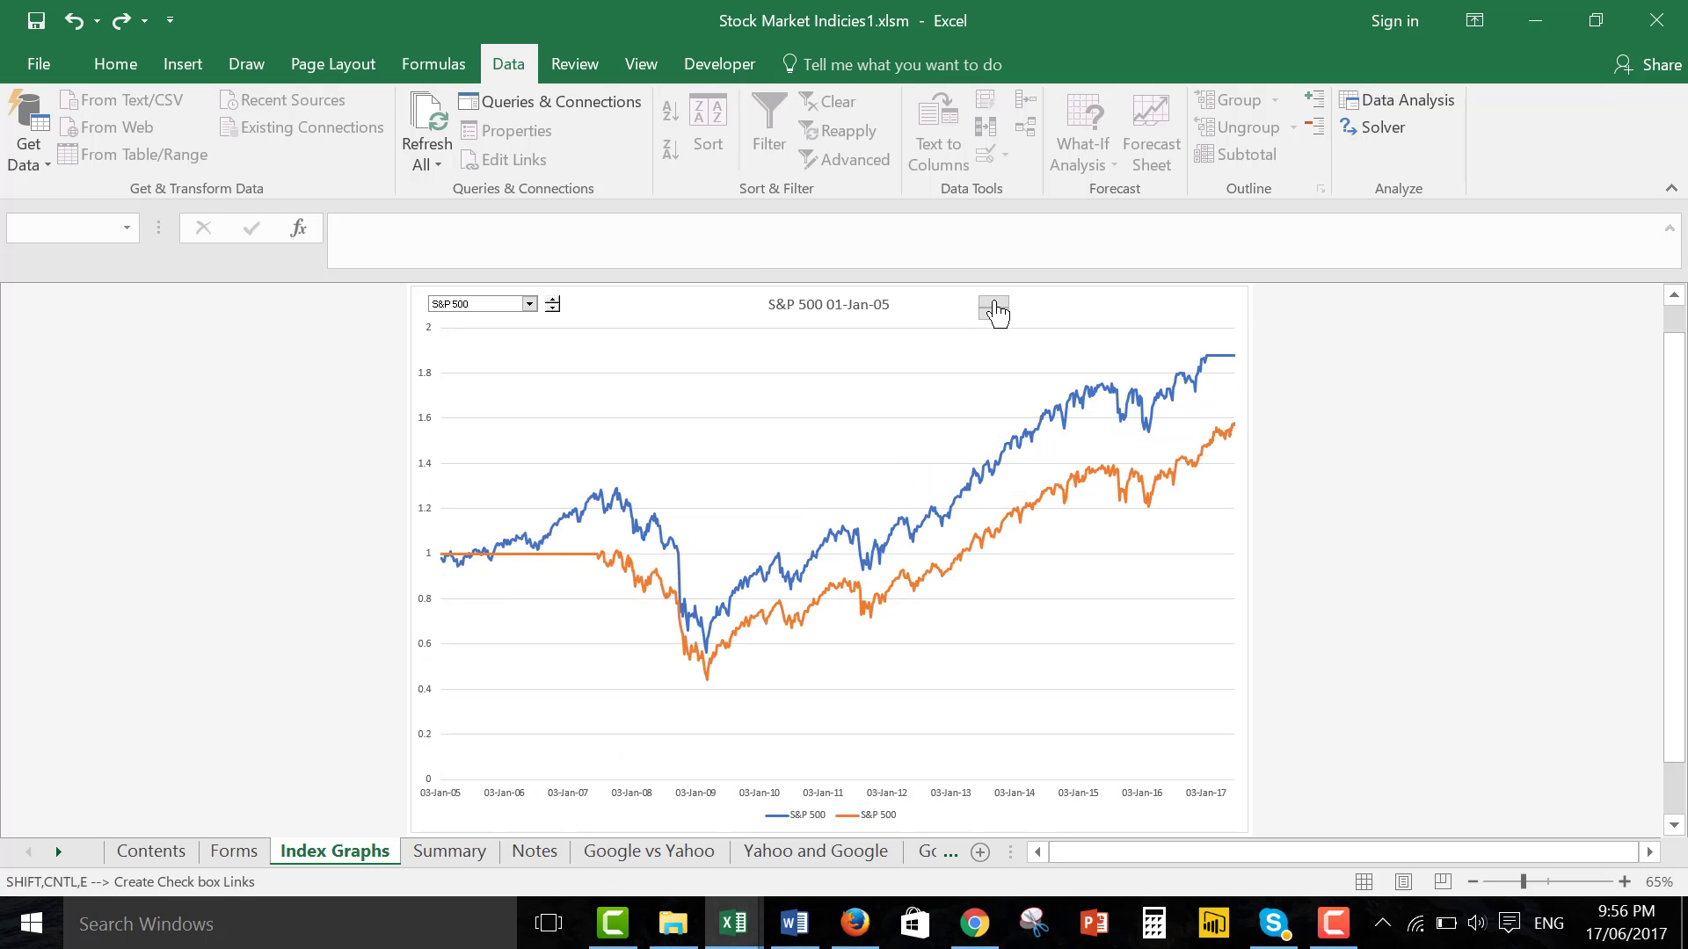
left_click(994, 303)
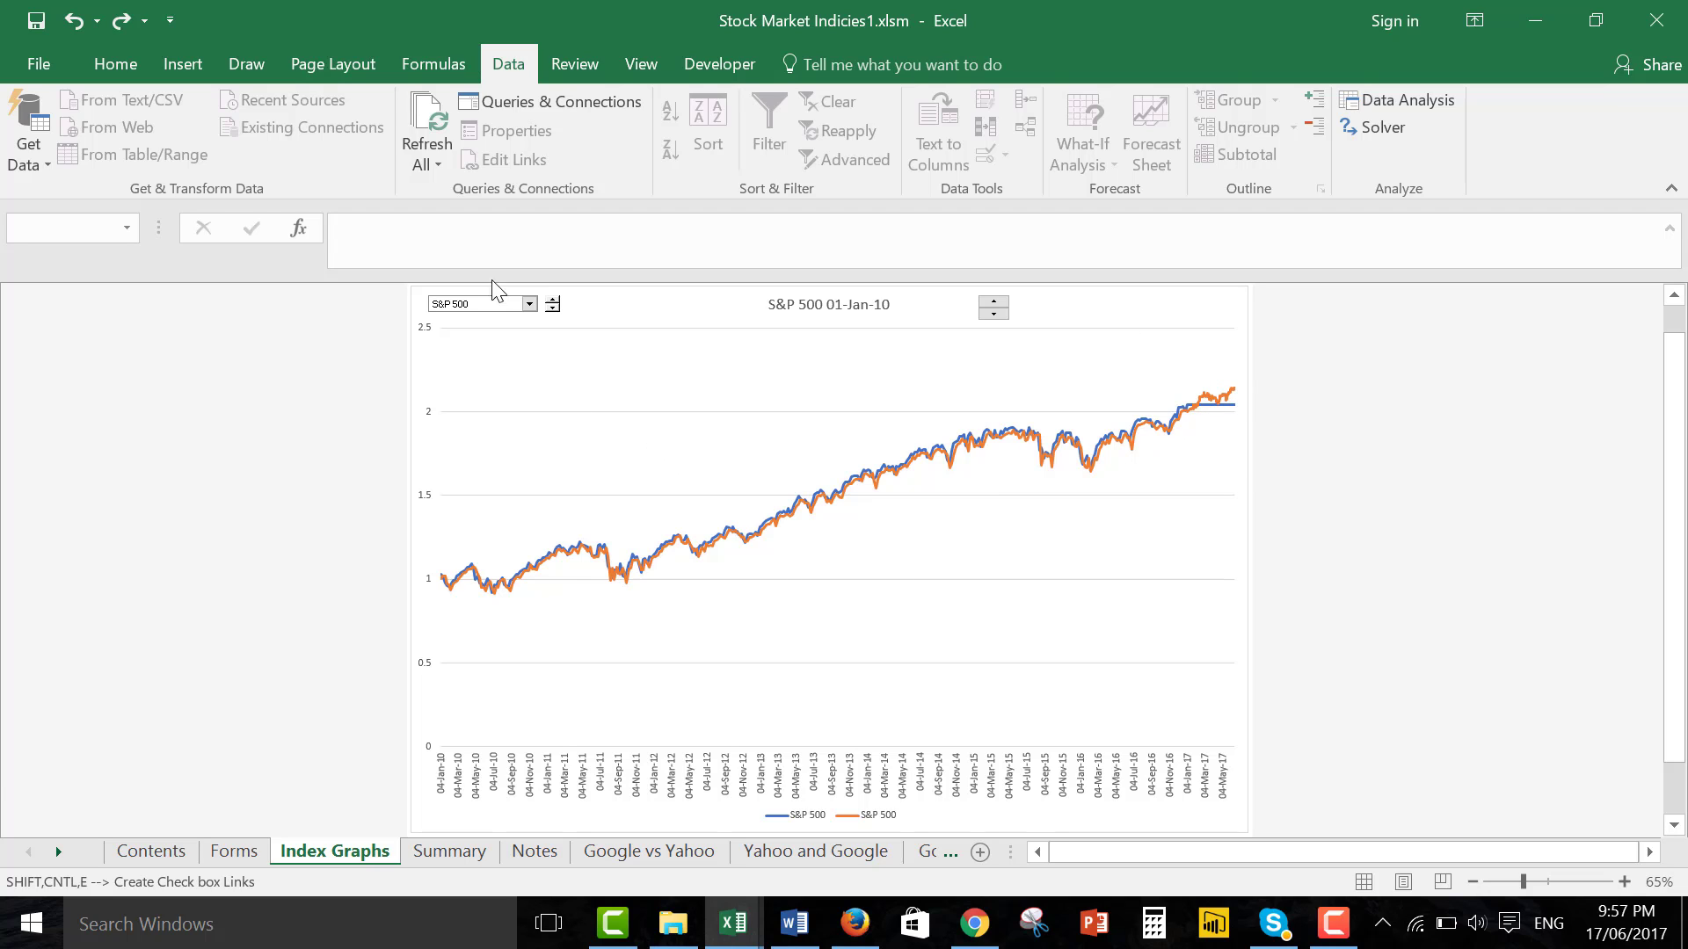
Switch the index compared with the S&P 500 on the chart to lshire US Large Cap Price Index.
left_click(531, 304)
left_click(530, 304)
left_click(530, 305)
key("Up")
key("Up")
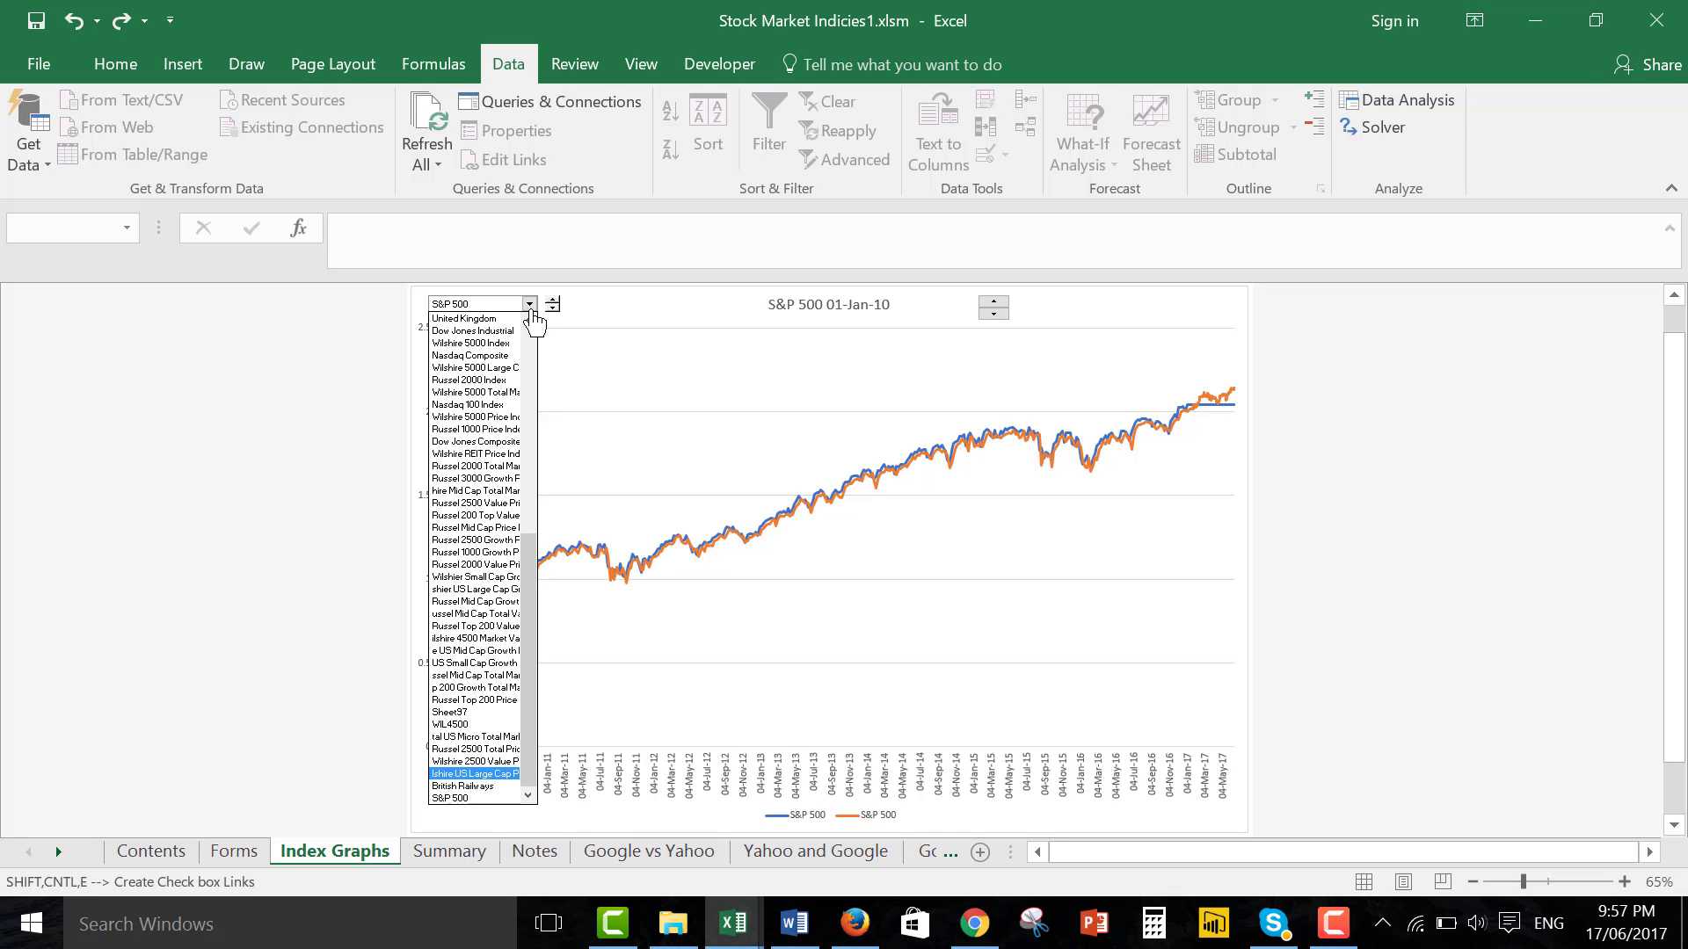
key("Return")
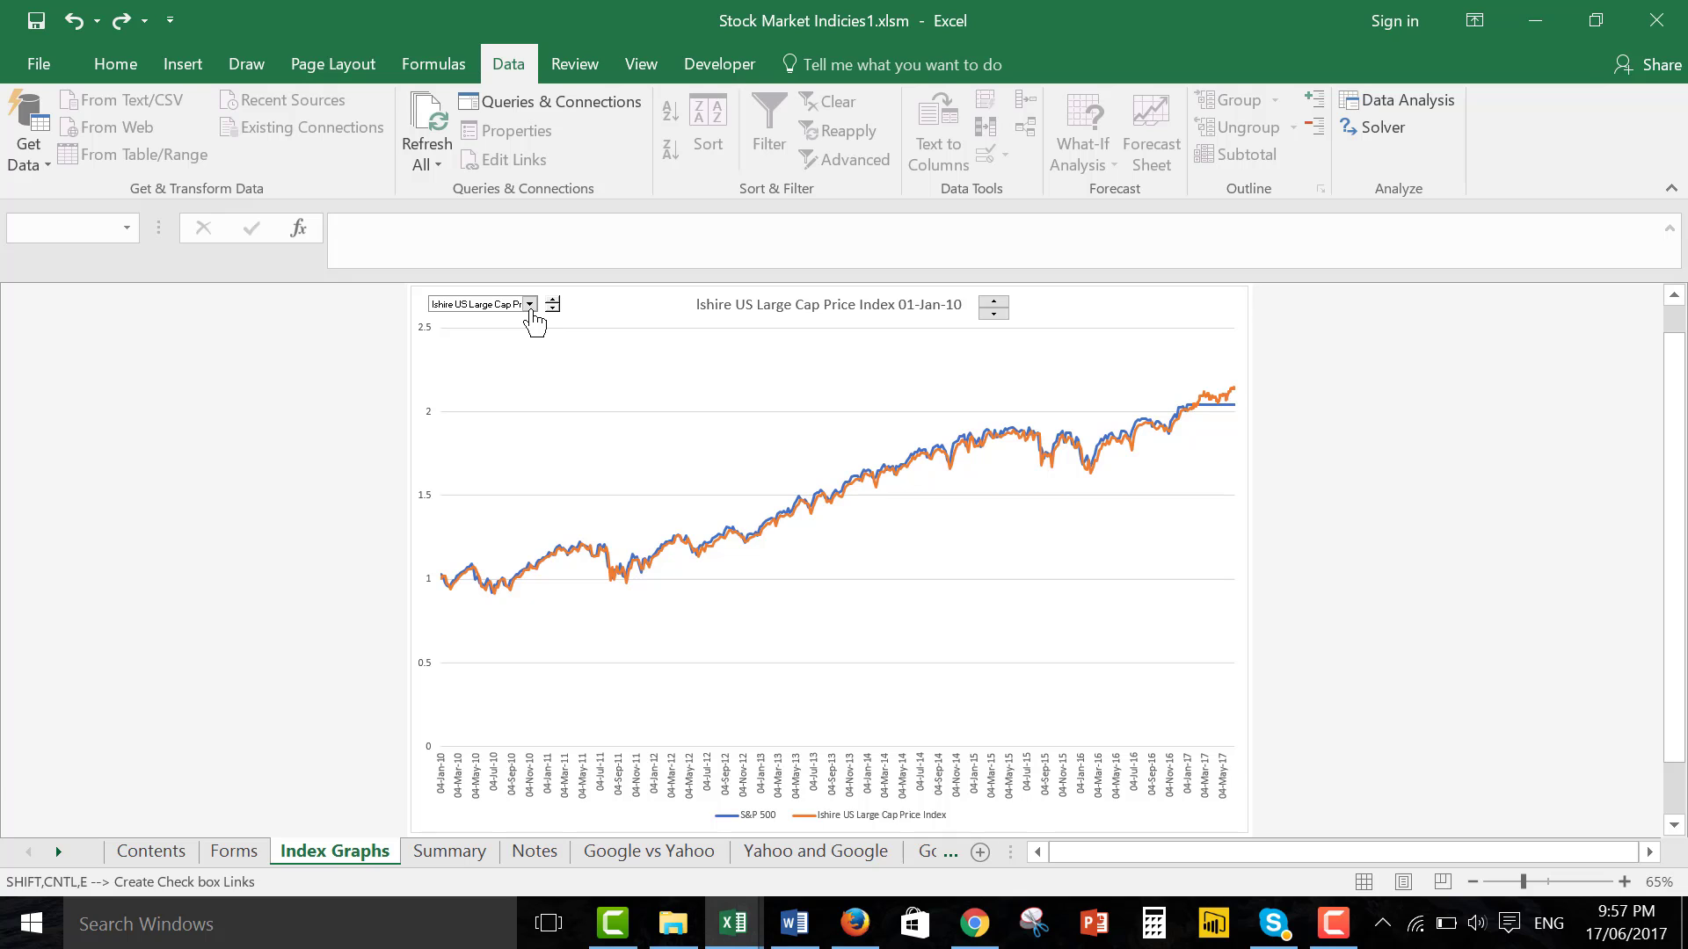
Move the US Large Cap Price Index chart's start date back to 01-Jan-95 and forward to 01-Jan-00.
left_click(999, 314)
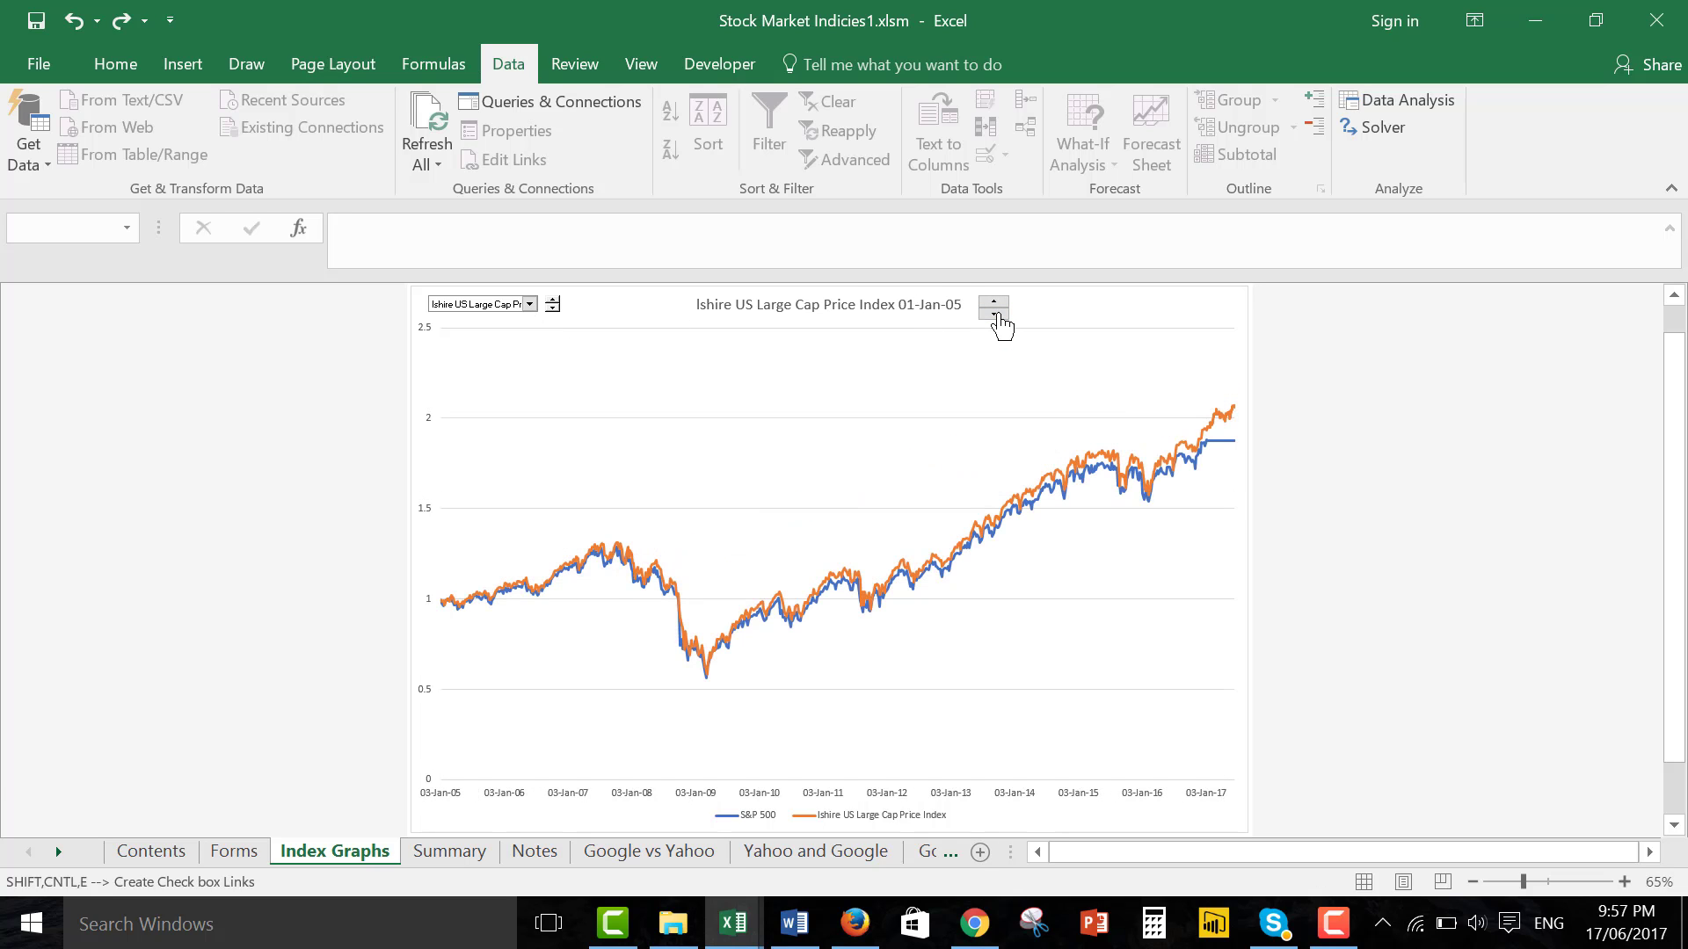
left_click(998, 315)
left_click(998, 314)
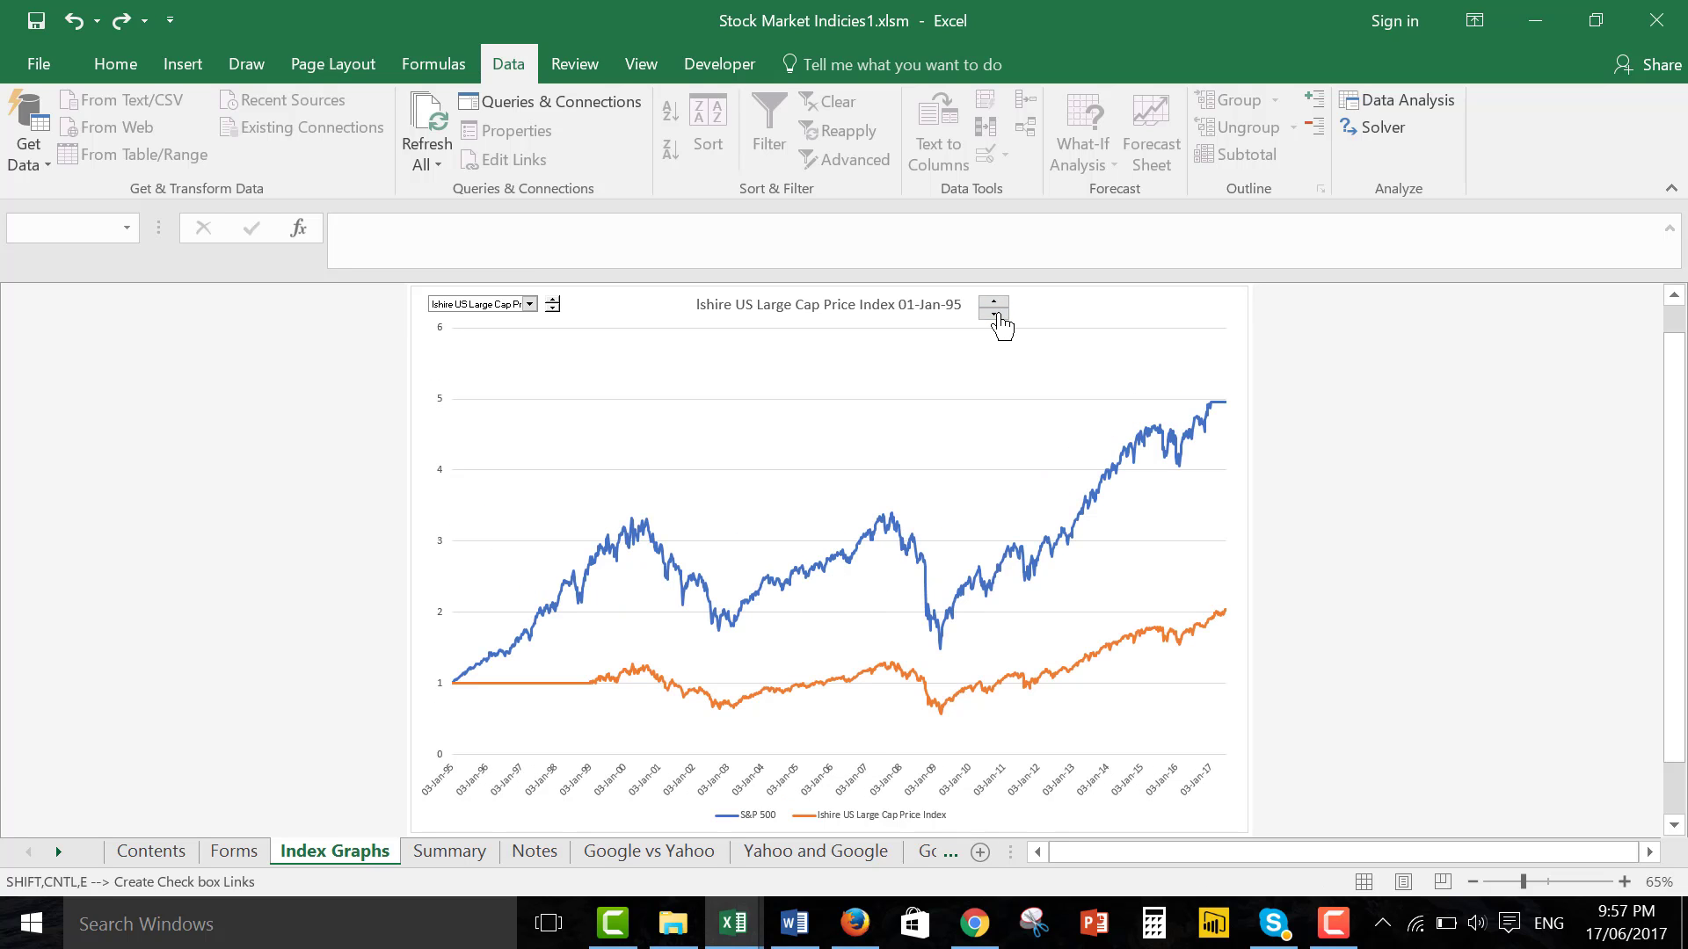
left_click(995, 303)
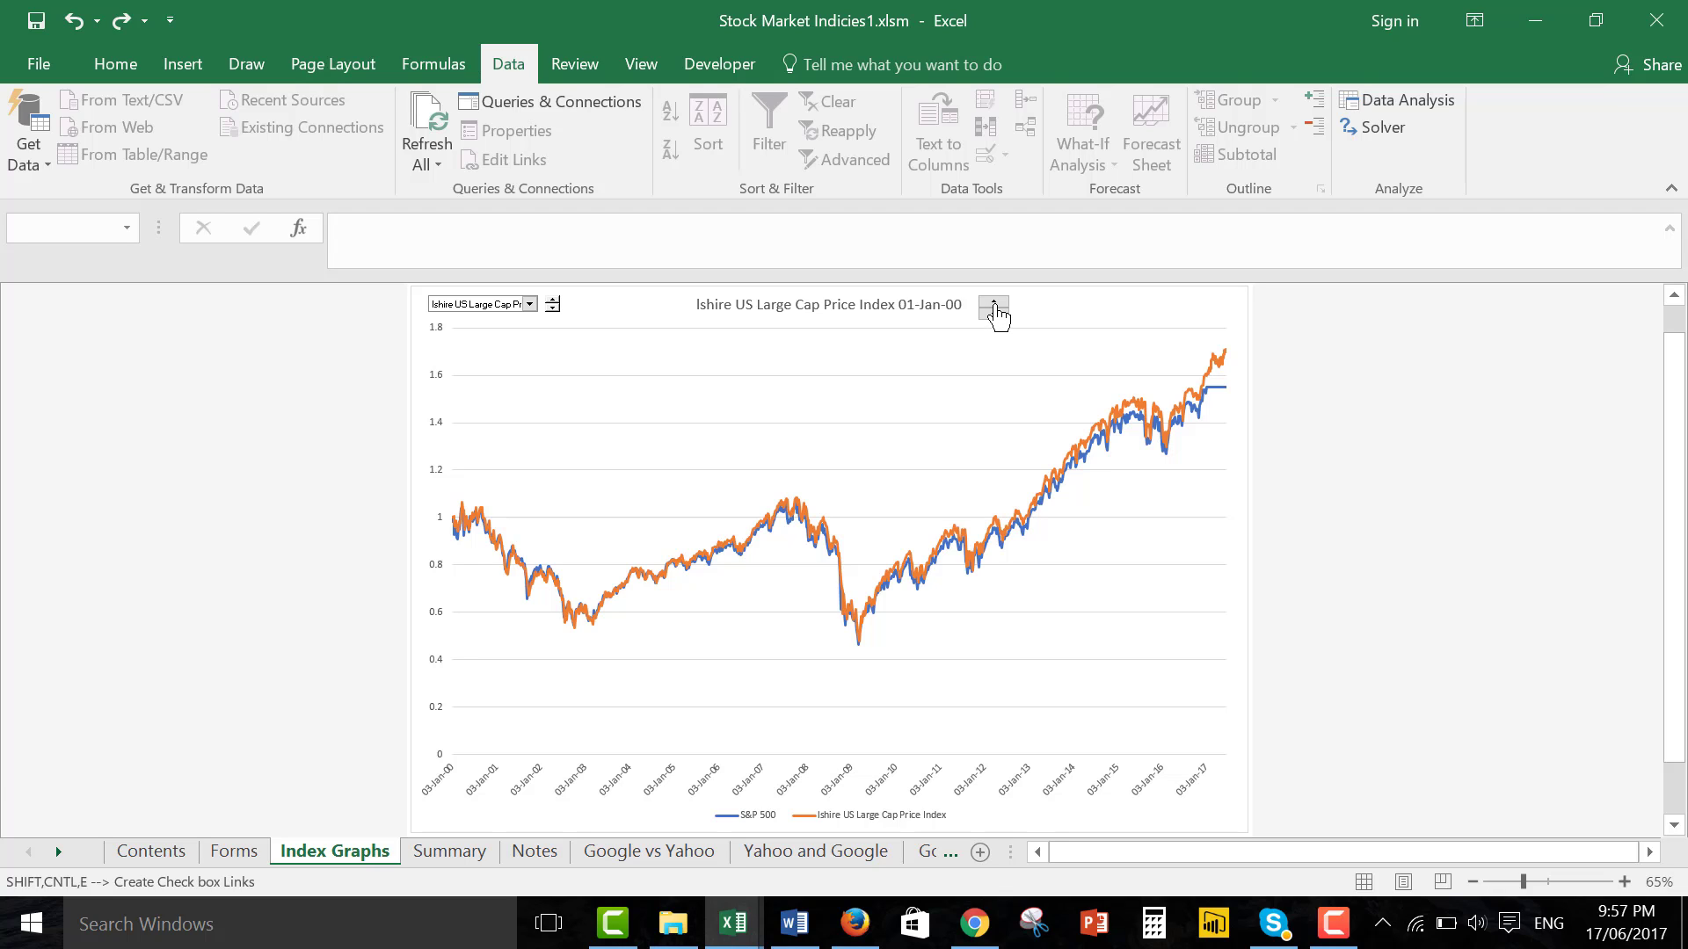
Compare the US Large Cap Price Index chart with start dates 01-Jan-05 and 01-Jan-95, returning it to 01-Jan-00.
left_click(995, 303)
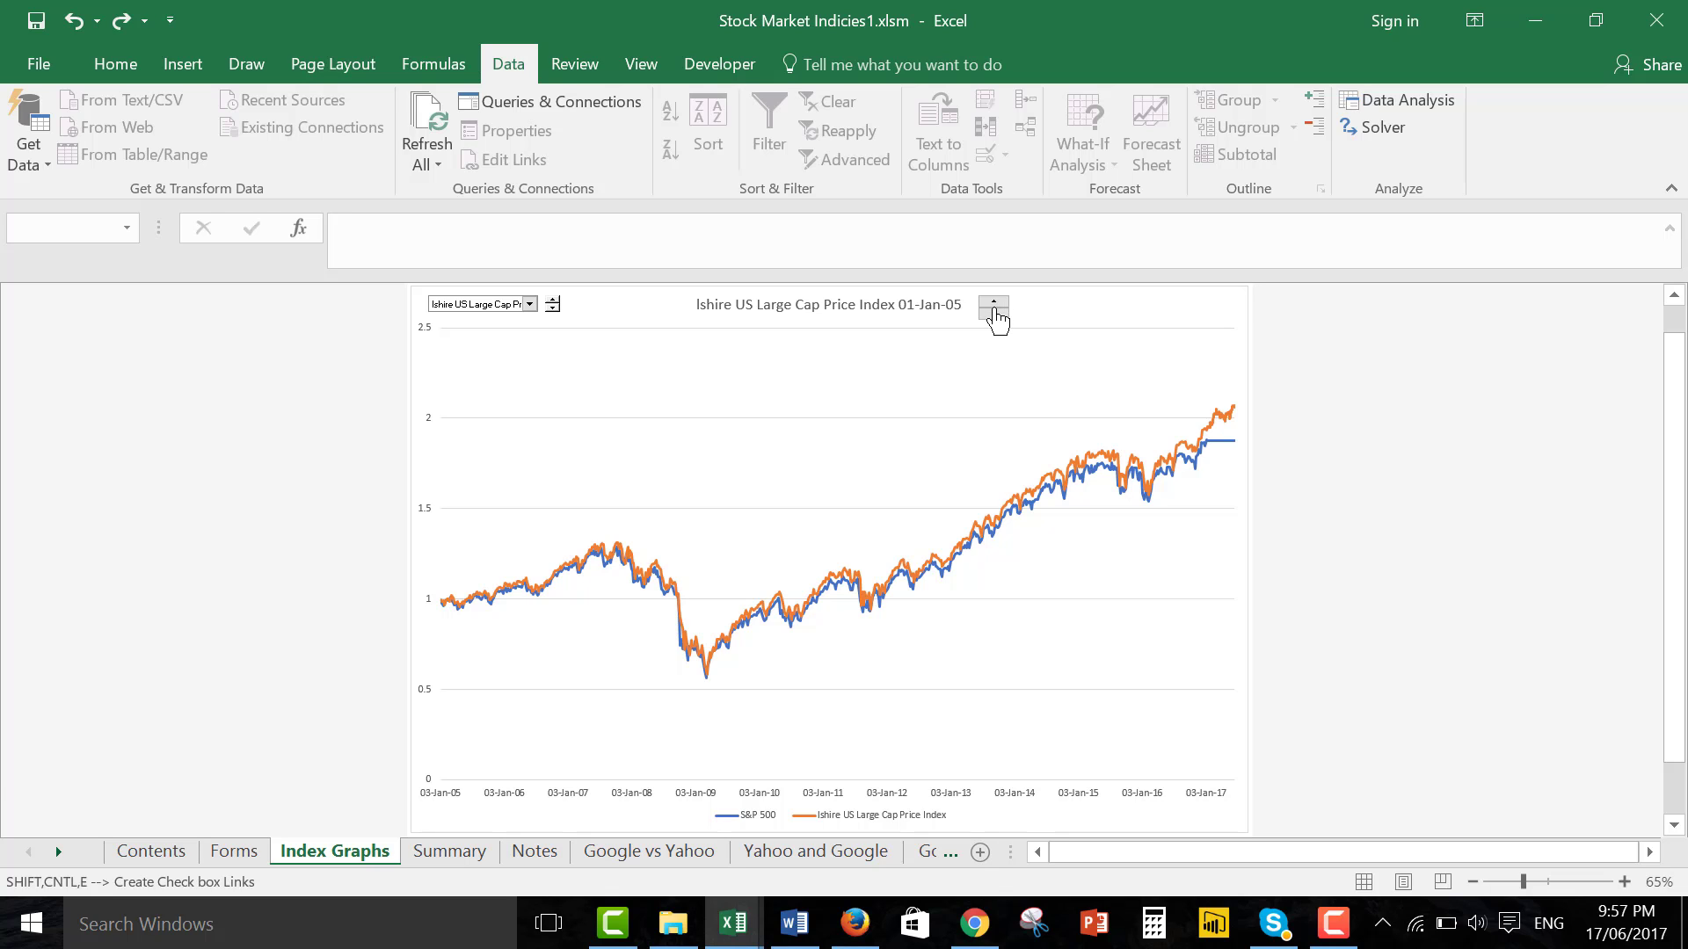
left_click(994, 315)
left_click(994, 315)
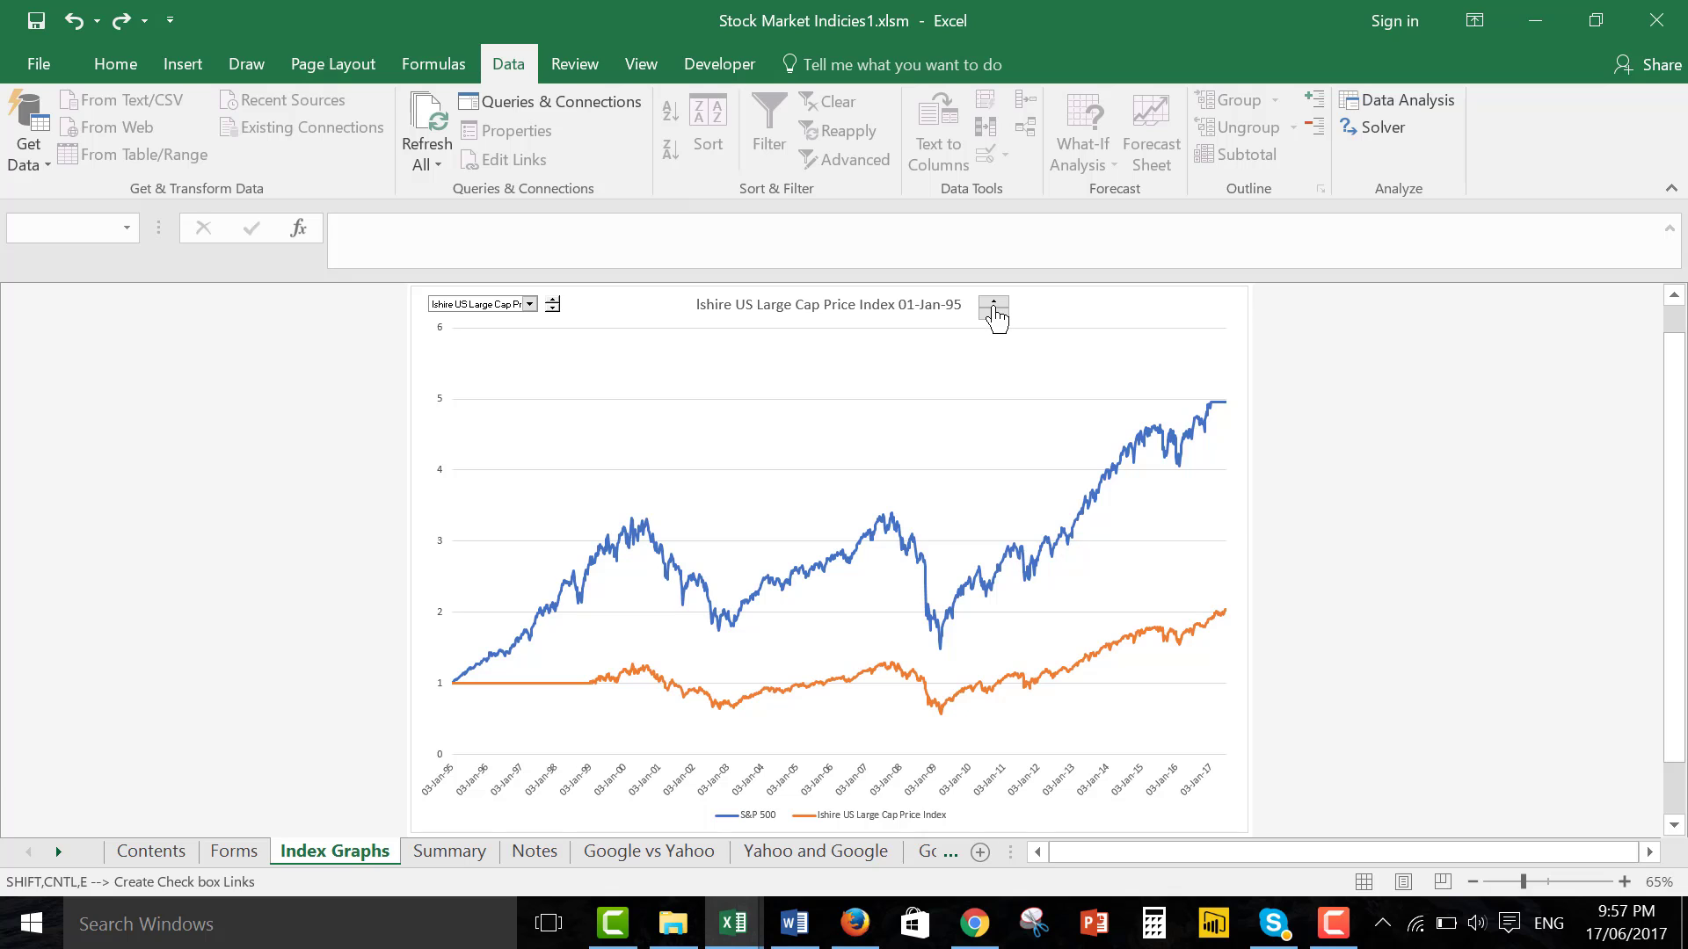
left_click(994, 301)
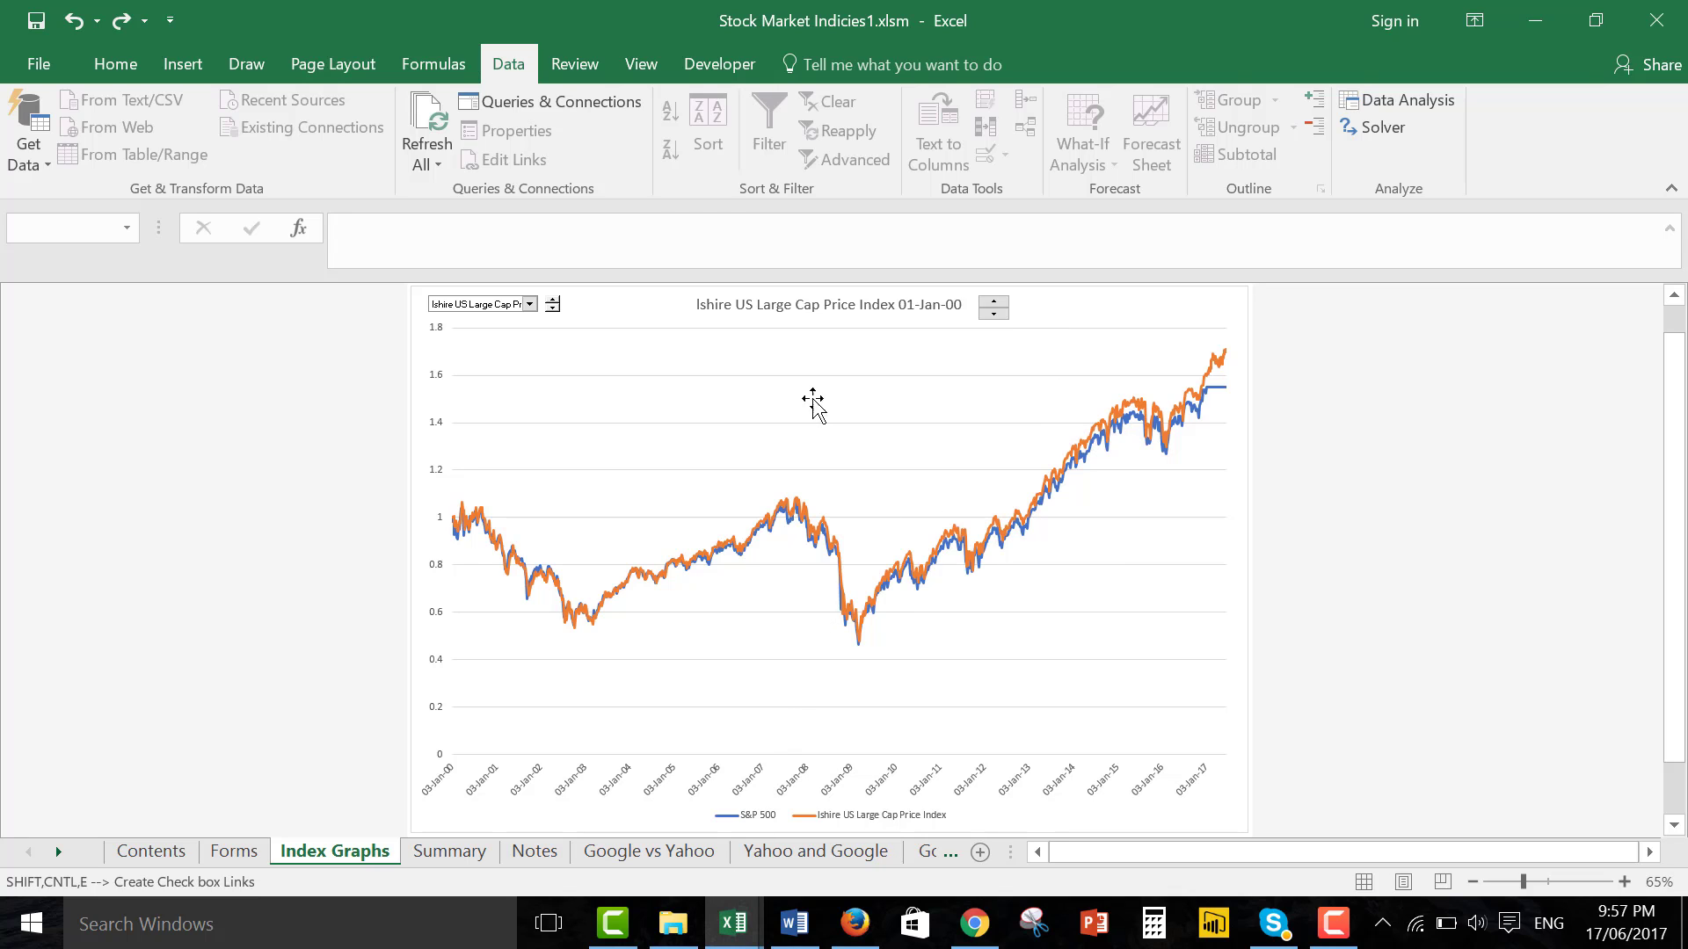
Switch to the Google Finance Read2.xlsm workbook and go to its Contents sheet.
left_click(743, 935)
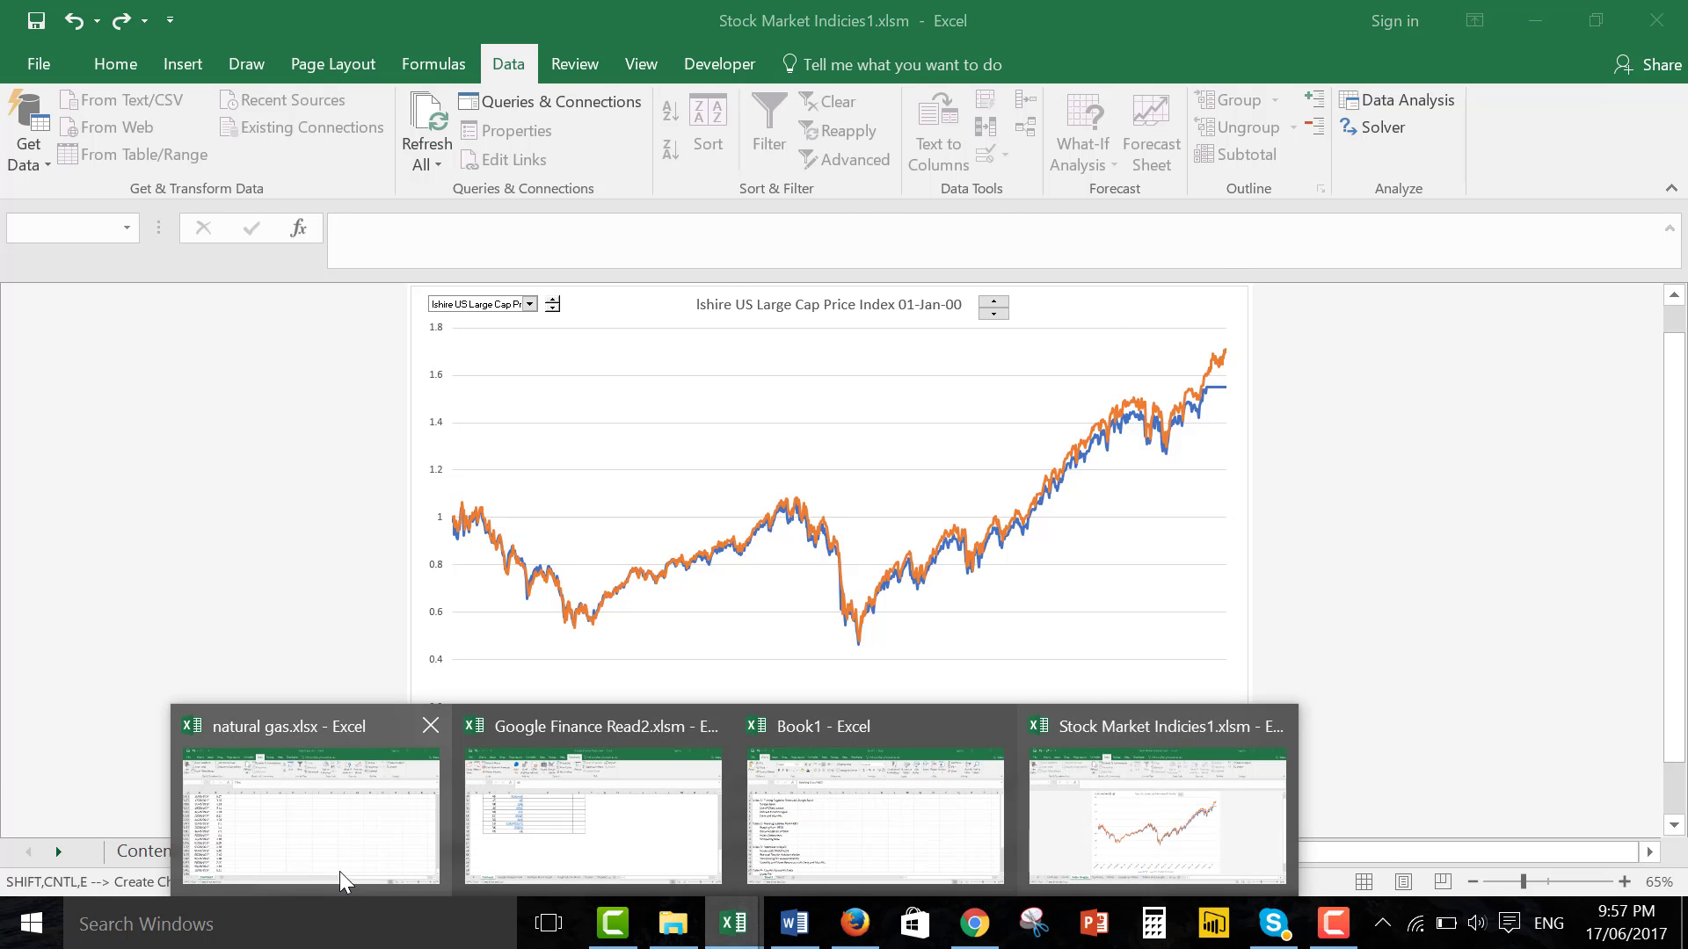
left_click(589, 852)
key("Page_Up")
key("Page_Up")
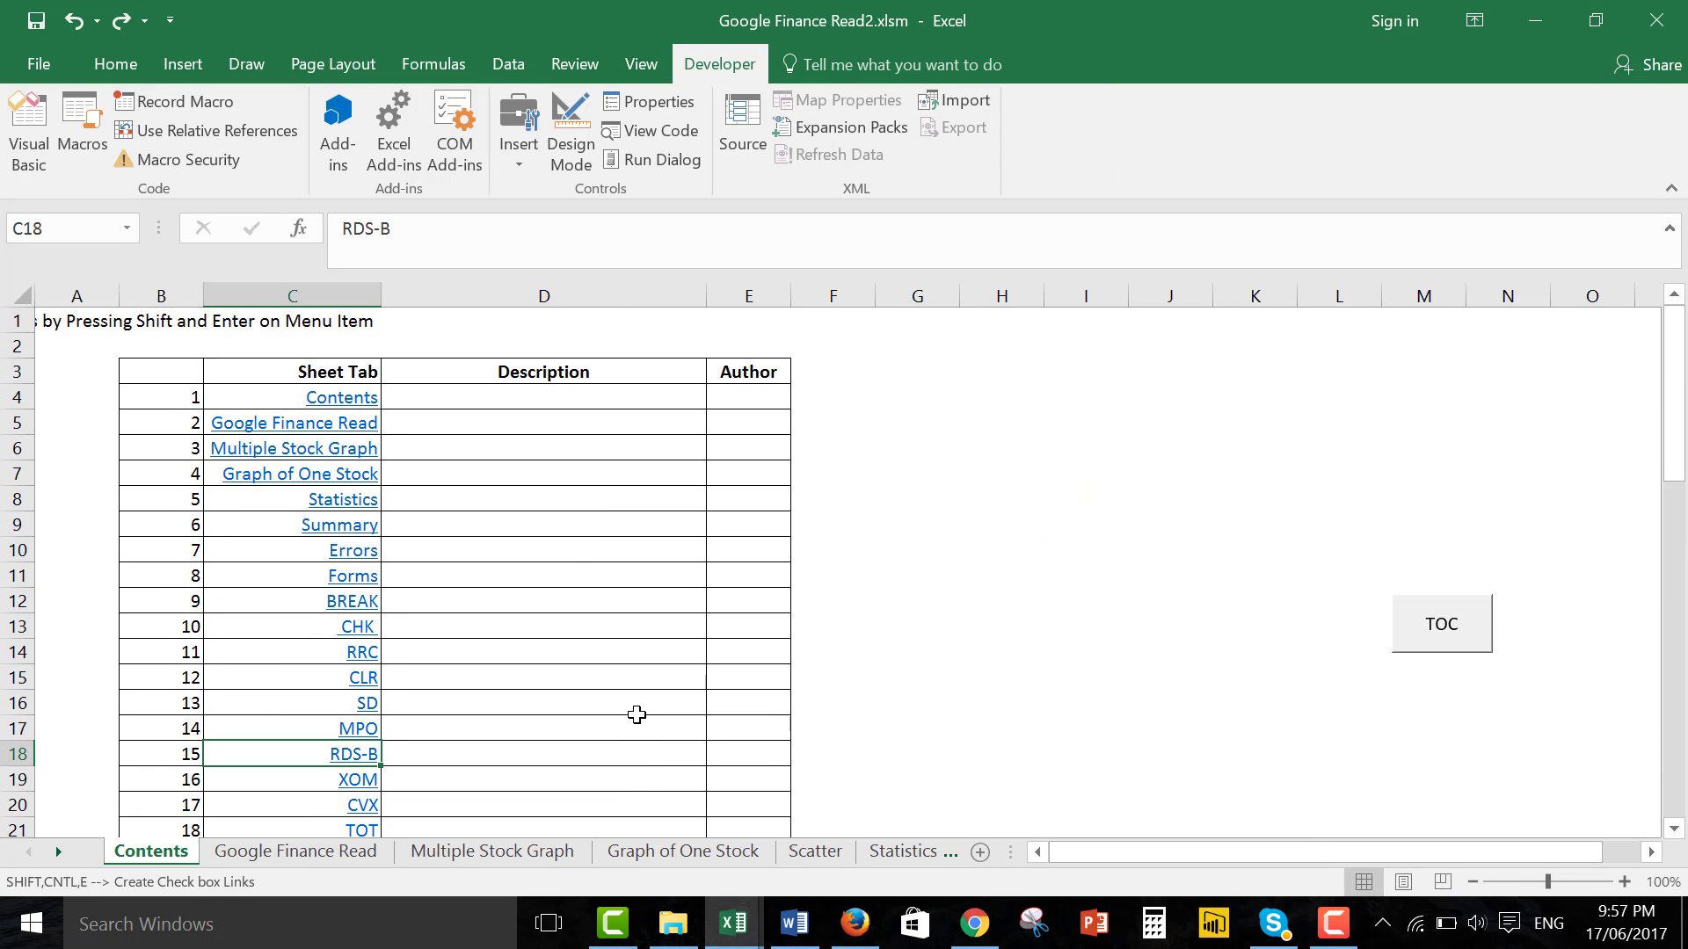
Save a copy of the workbook as Read Stocks from Google and FRED.xlsm.
key("F12")
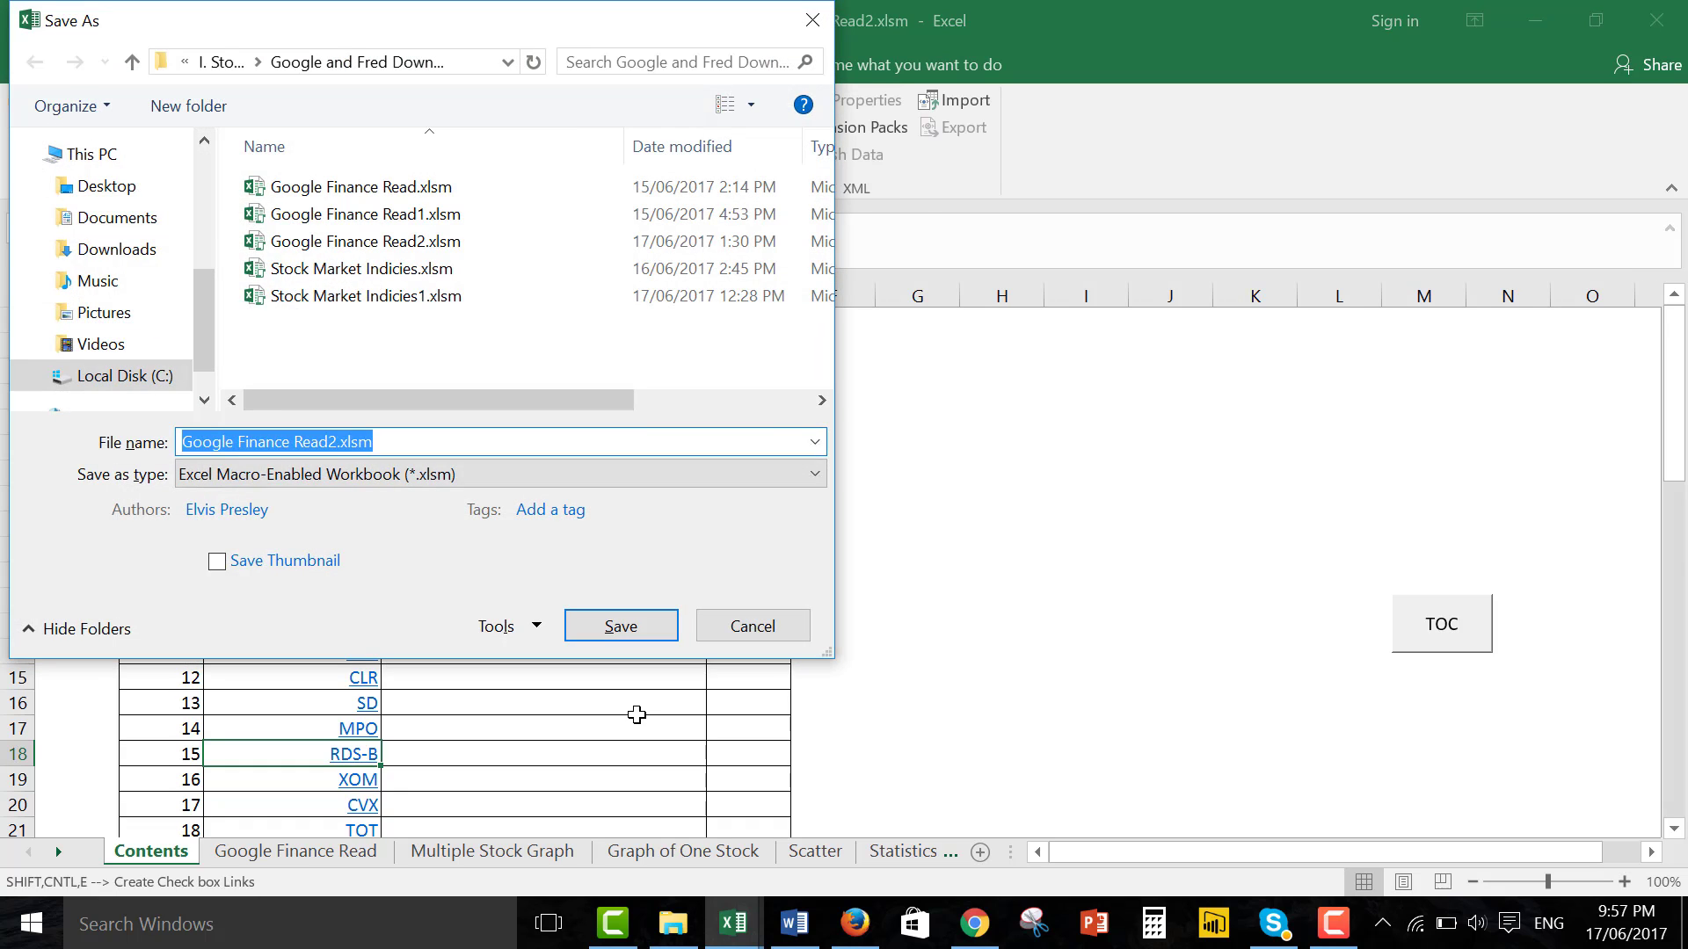
key("Right")
key("Left")
key("BackSpace")
key("BackSpace")
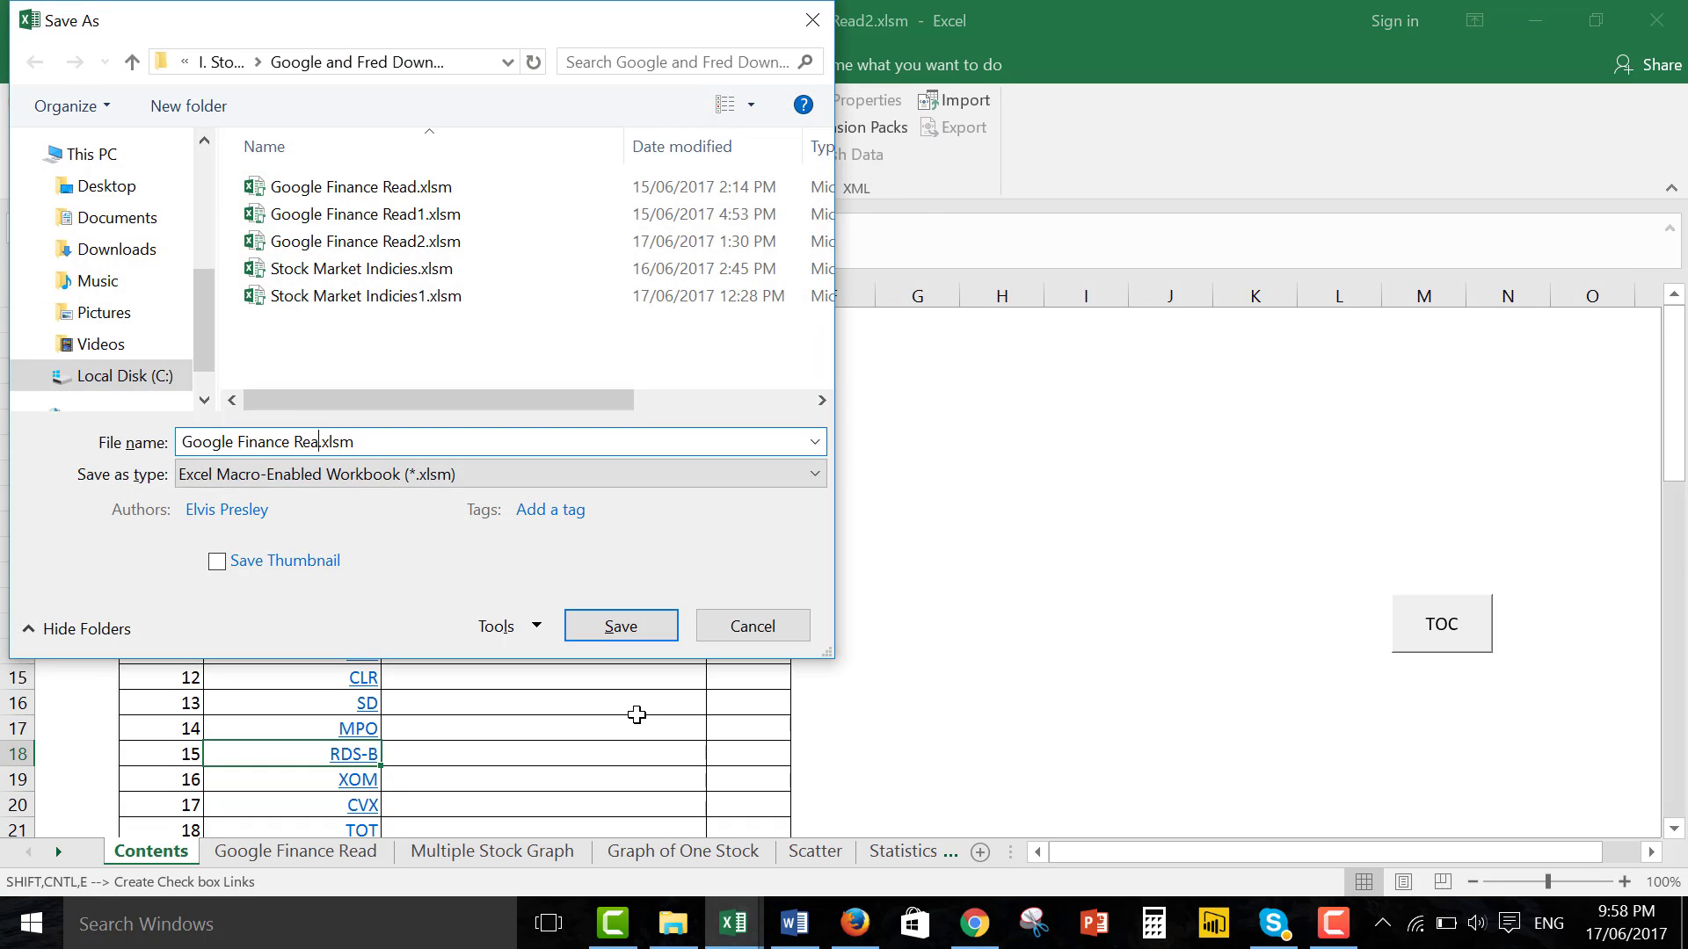
key("BackSpace")
key("BackSpace")
key("BackSpace")
key("BackSpace")
key("BackSpace")
key("BackSpace")
key("BackSpace")
key("BackSpace")
key("BackSpace")
key("BackSpace")
key("BackSpace")
key("BackSpace")
key("BackSpace")
key("BackSpace")
key("BackSpace")
key("BackSpace")
key("BackSpace")
key("BackSpace")
type("Read")
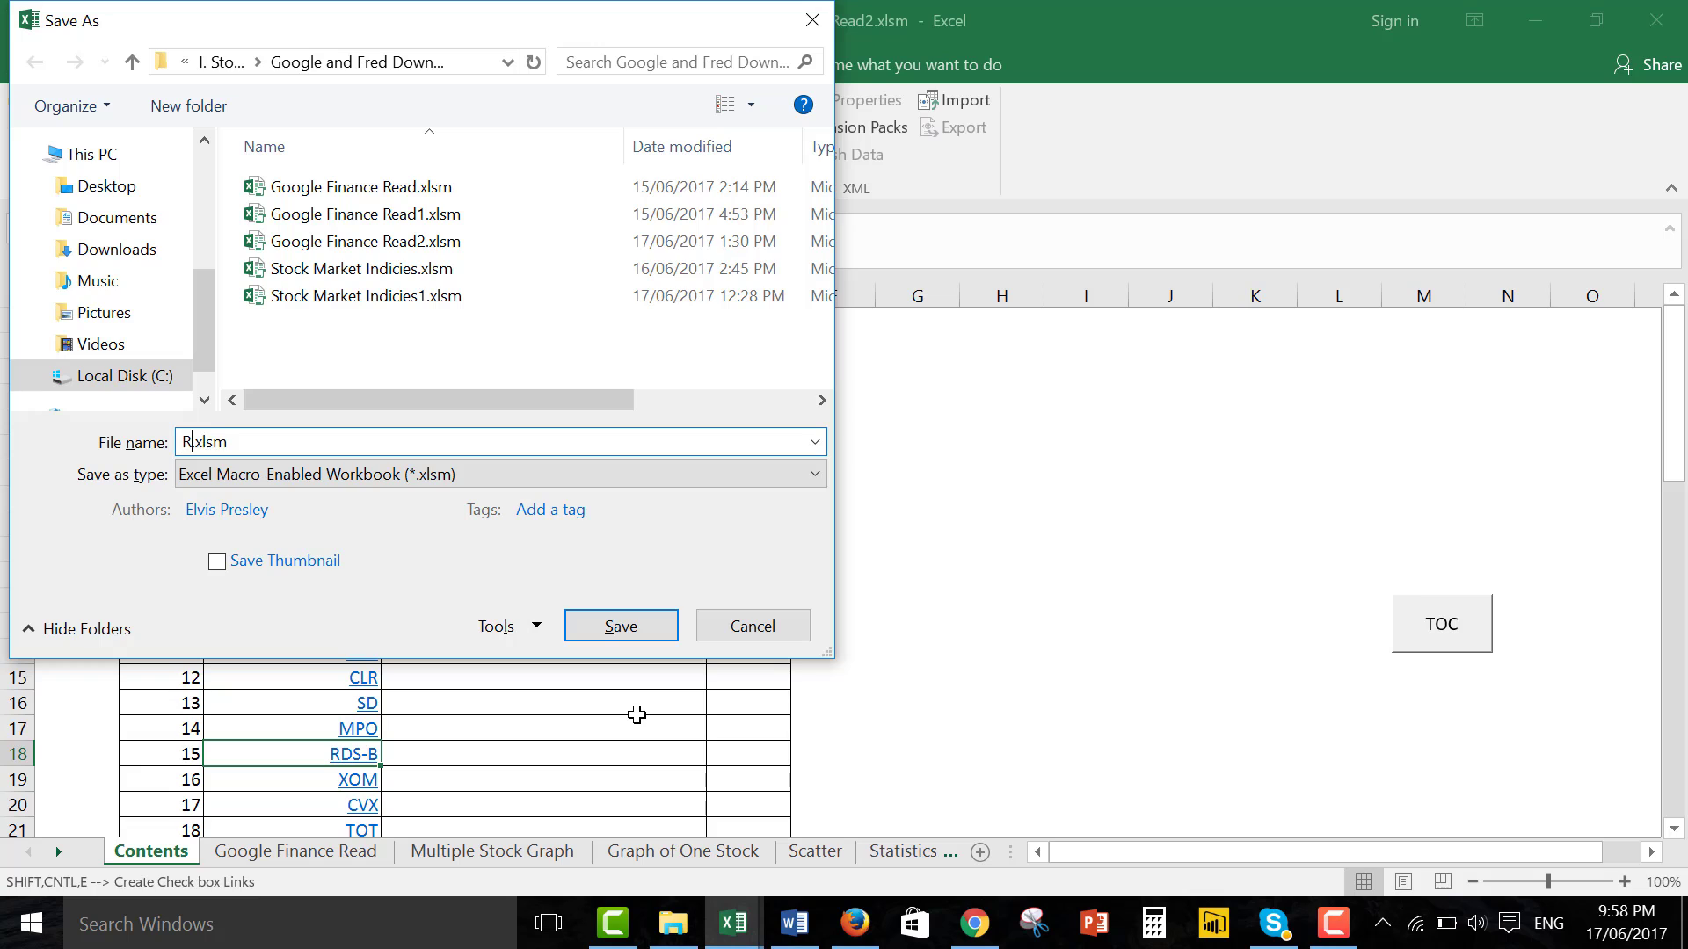
type(" Stocks from")
type(" Goodle")
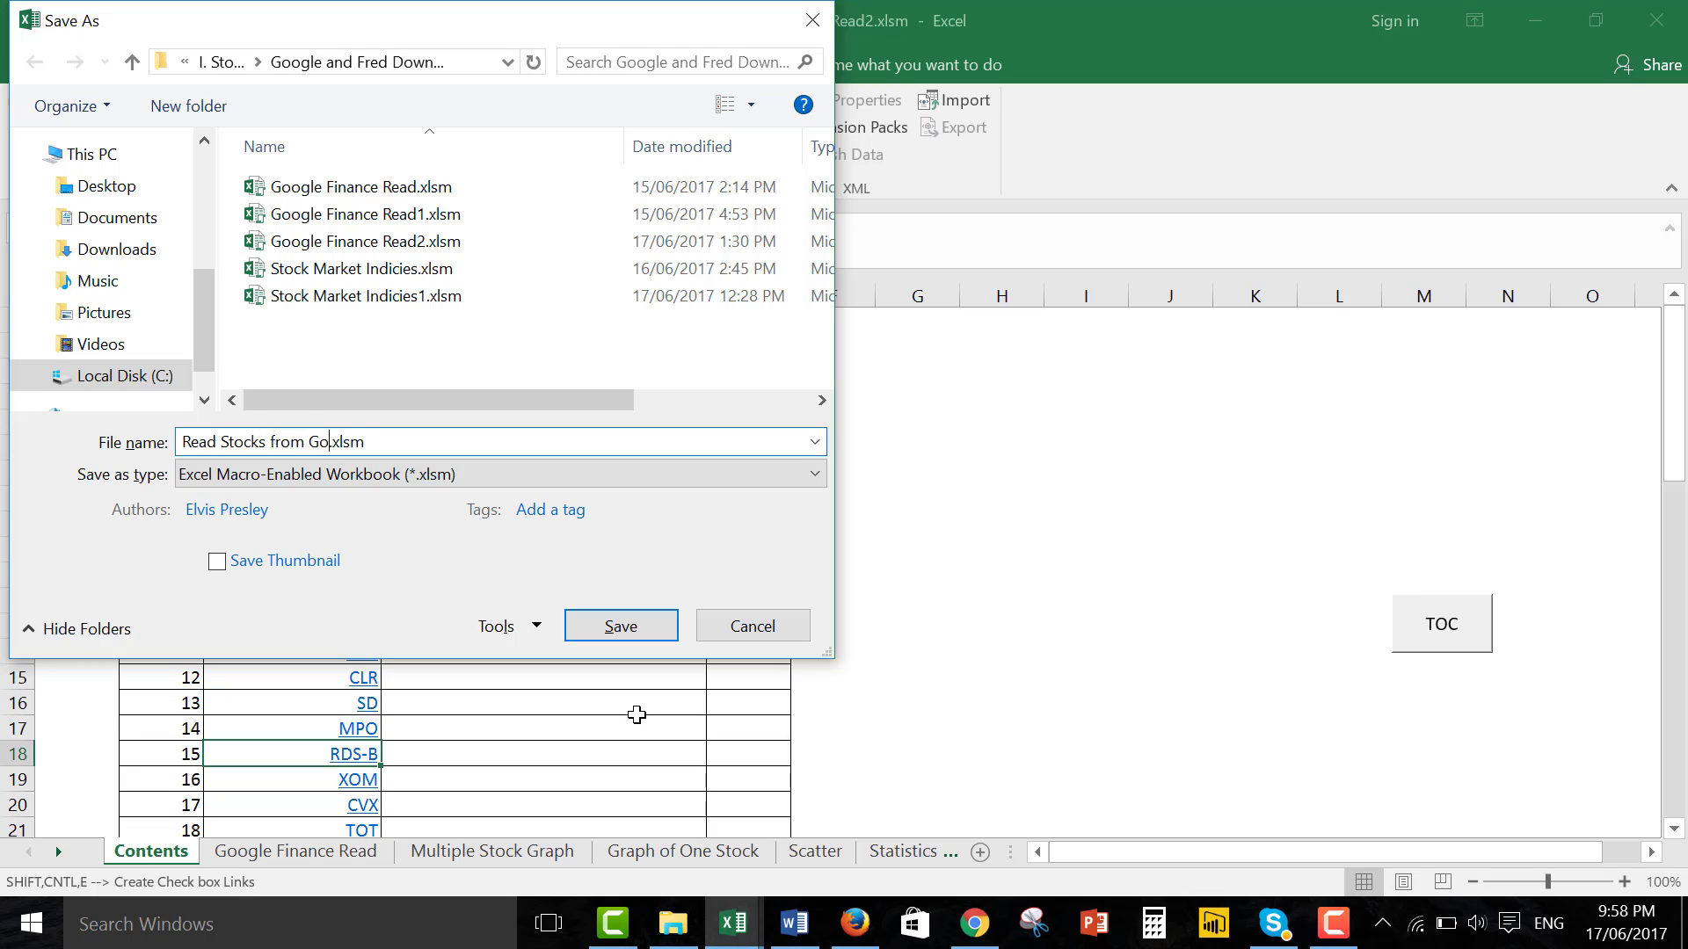
key("BackSpace")
key("BackSpace")
key("BackSpace")
type("gle and FRED")
key("Return")
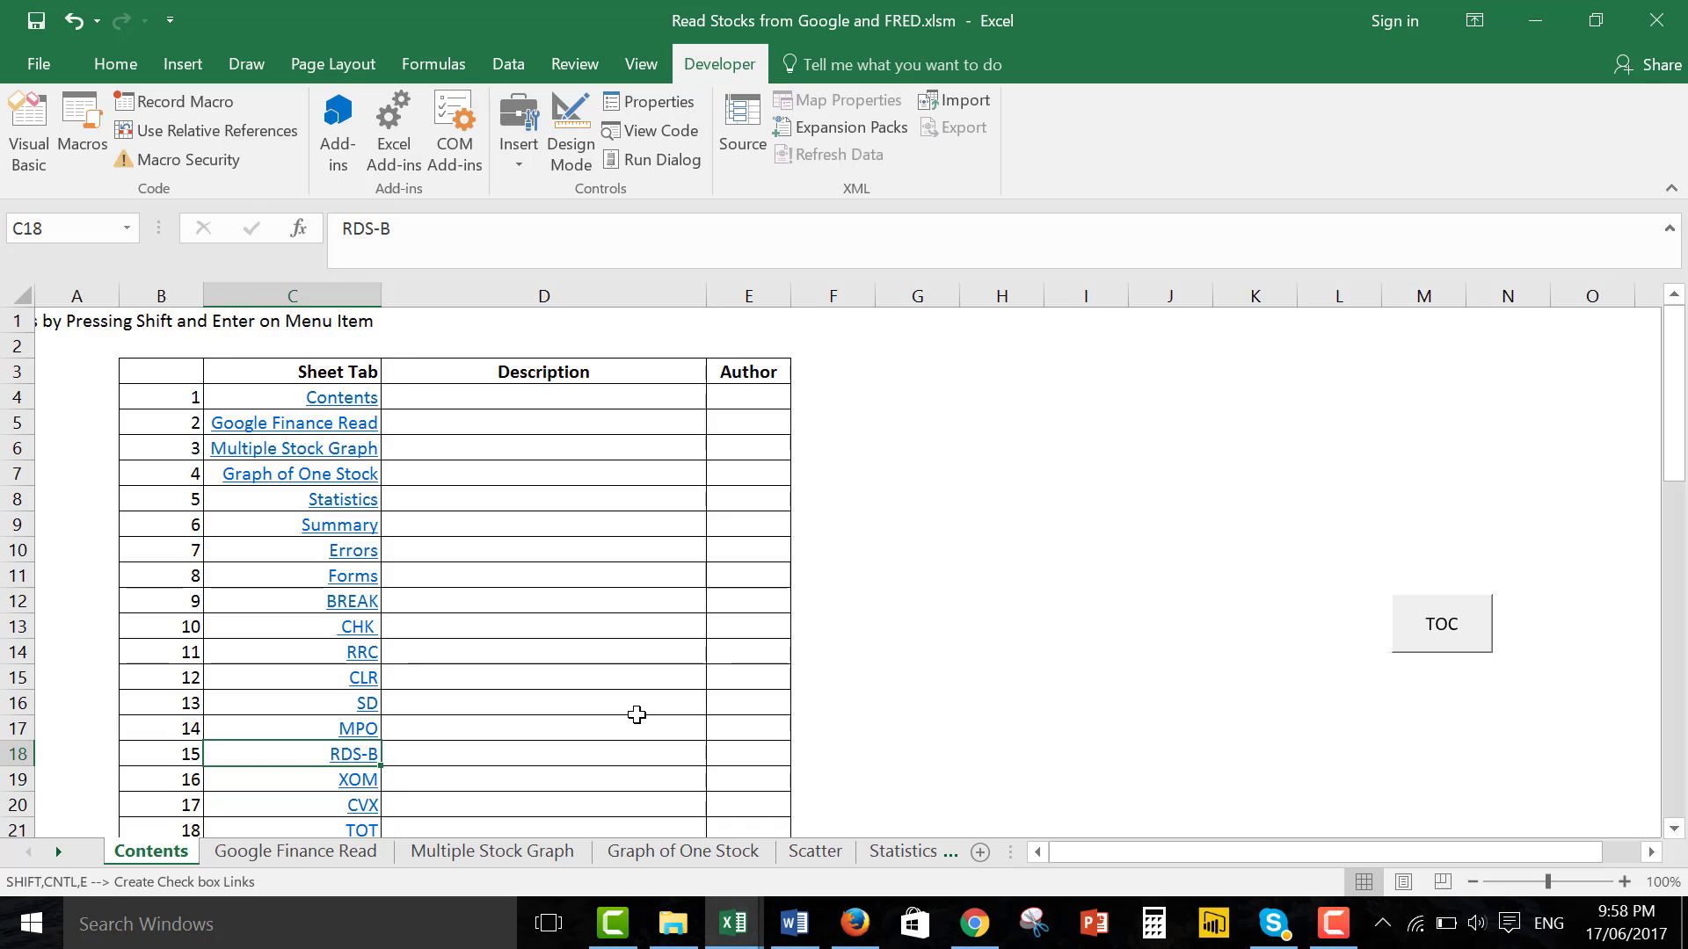
Go to the Multiple Stock Graph sheet and examine its price chart, statistics, distribution curve and percentage-change scatter plot across row 41.
key("ctrl+Page_Down")
key("ctrl+Page_Down")
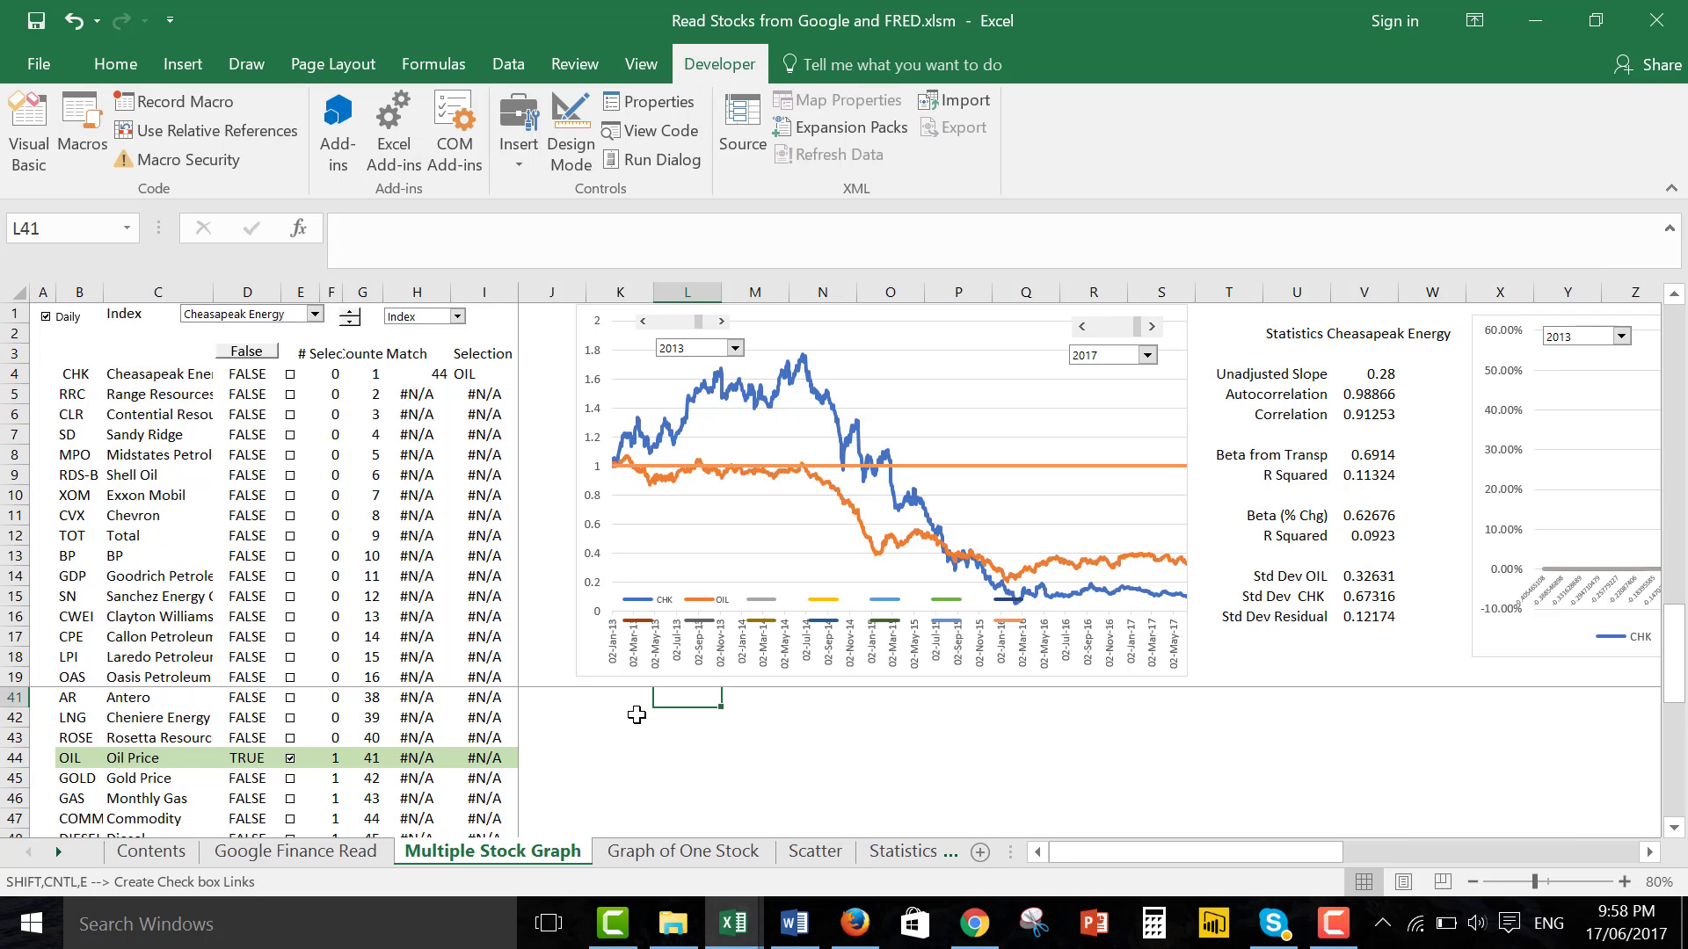
key("Right")
key("Right")
key("Right")
key("Right")
key("Right")
key("Right")
key("Right")
key("Right")
key("Right")
key("Right")
key("Right")
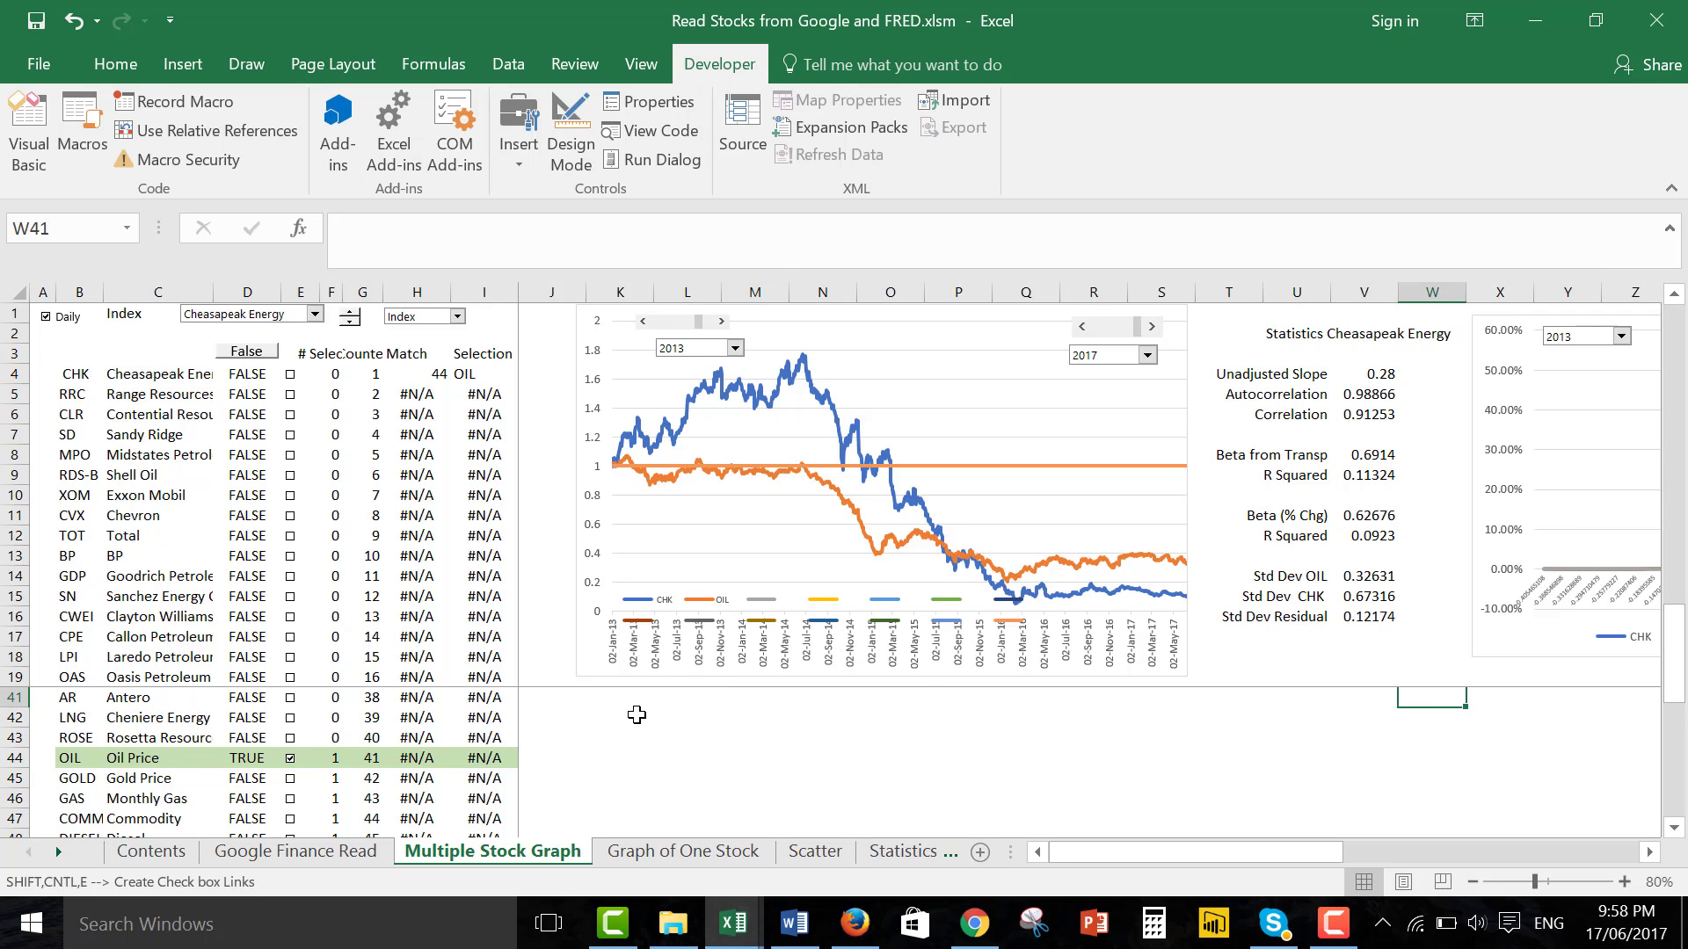
key("Right")
key("Right")
key("Right")
key("Right")
key("Right")
key("Right")
key("Right")
key("Left")
key("Left")
key("Left")
key("Left")
key("Left")
key("Left")
key("Left")
key("Left")
key("Left")
key("Left")
key("Left")
key("Left")
key("Left")
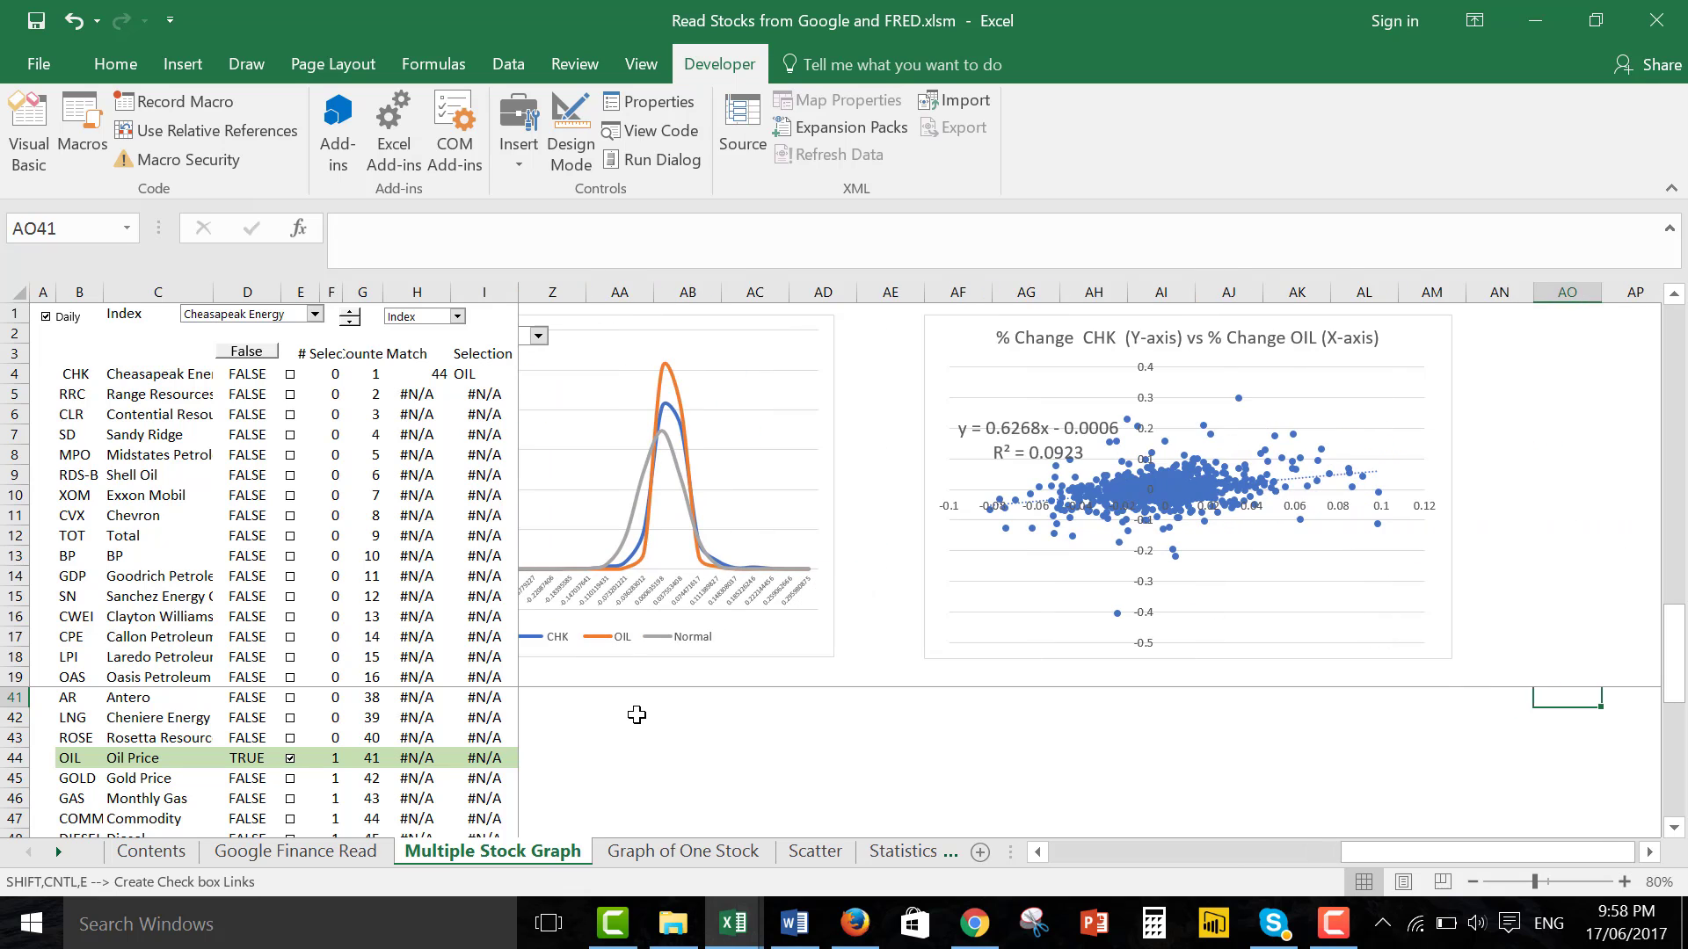
key("Left")
key("Left")
key("Left")
key("Left")
key("Left")
key("Left")
key("Left")
key("Left")
key("Left")
key("Left")
key("Left")
key("Left")
key("Left")
key("Left")
key("Left")
key("Left")
key("Left")
key("Left")
key("Left")
key("Left")
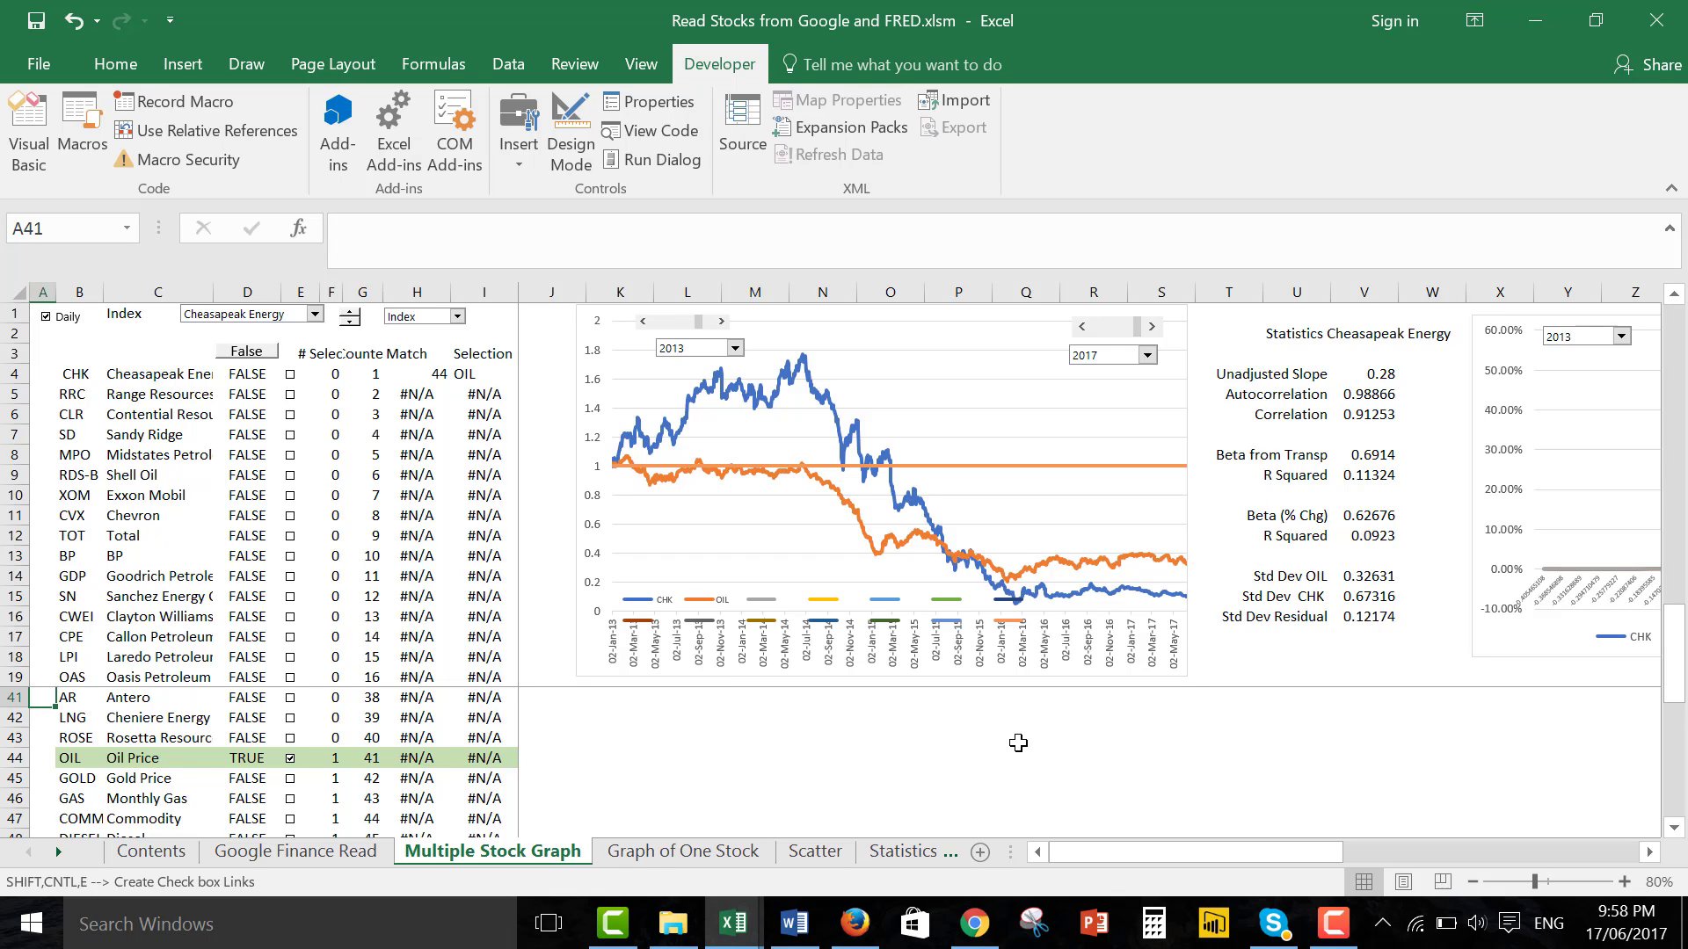
left_click(1096, 754)
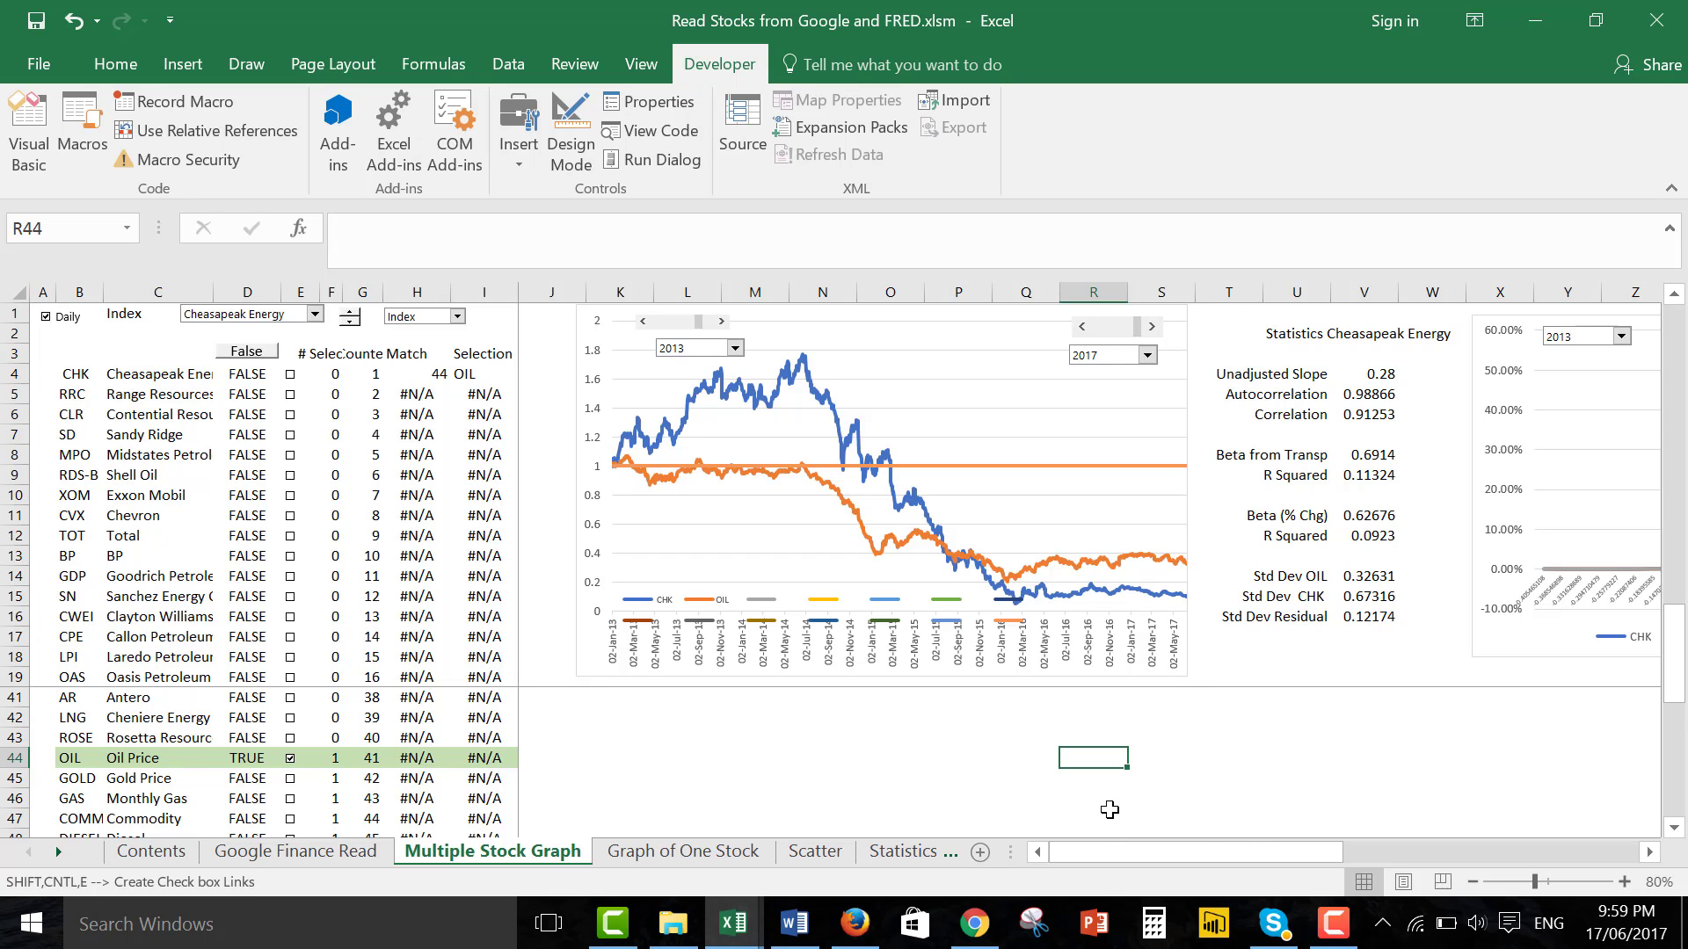
left_click(1334, 939)
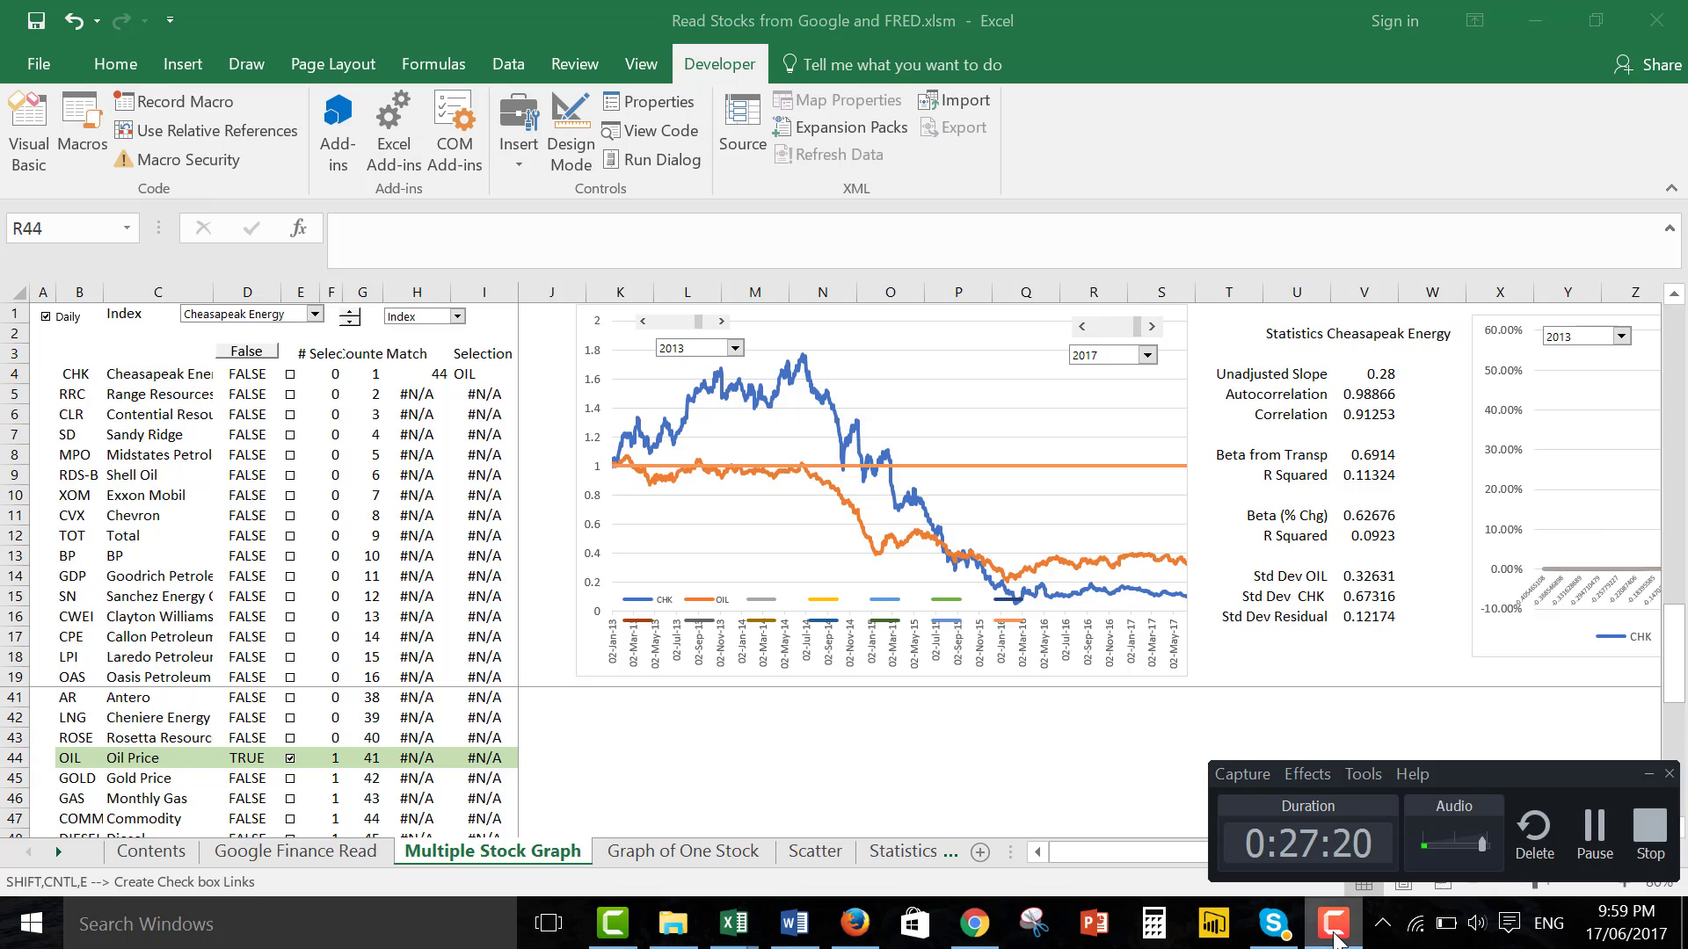